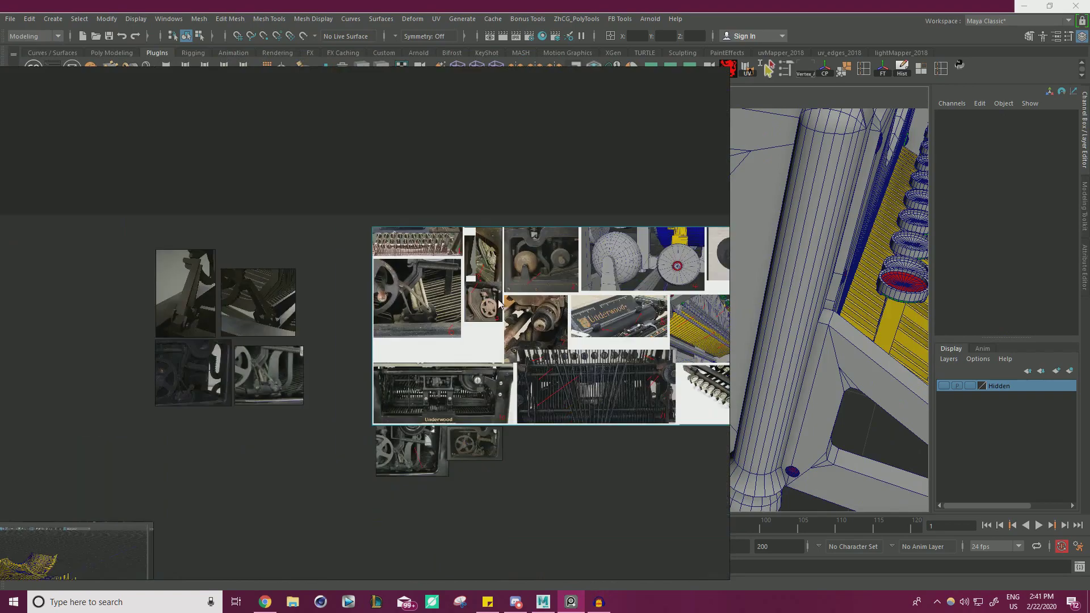
Step: Examine the typewriter detail photos and model captures in the reference collage, then return to the whole typewriter model
middle_click_drag(473, 273, 686, 314)
scroll(629, 307, "up", 4)
middle_click_drag(597, 306, 500, 302)
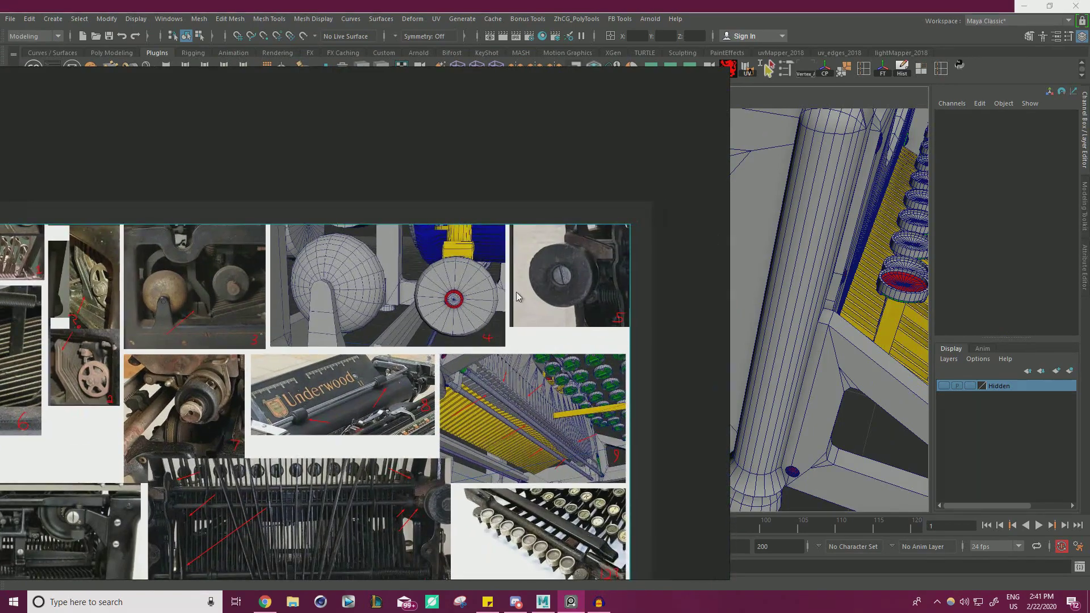
scroll(510, 291, "up", 3)
right_click_drag(510, 291, 0, 320)
right_click_drag(591, 296, 440, 274, "alt")
scroll(330, 292, "up", 8)
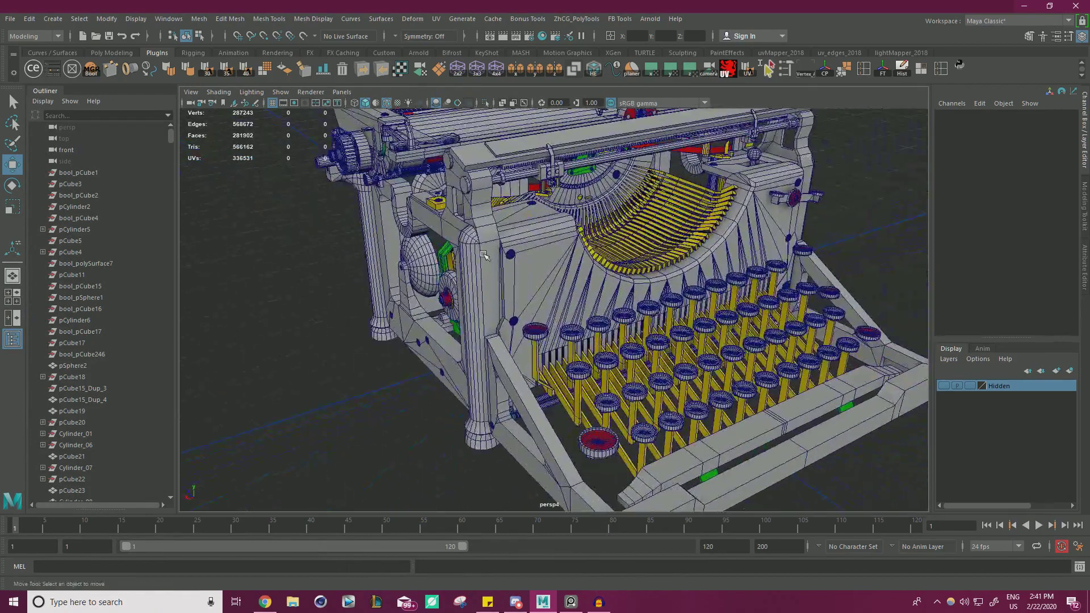
Step: Select the typewriter's outer frame mesh and isolate it in the viewport
left_click(483, 255)
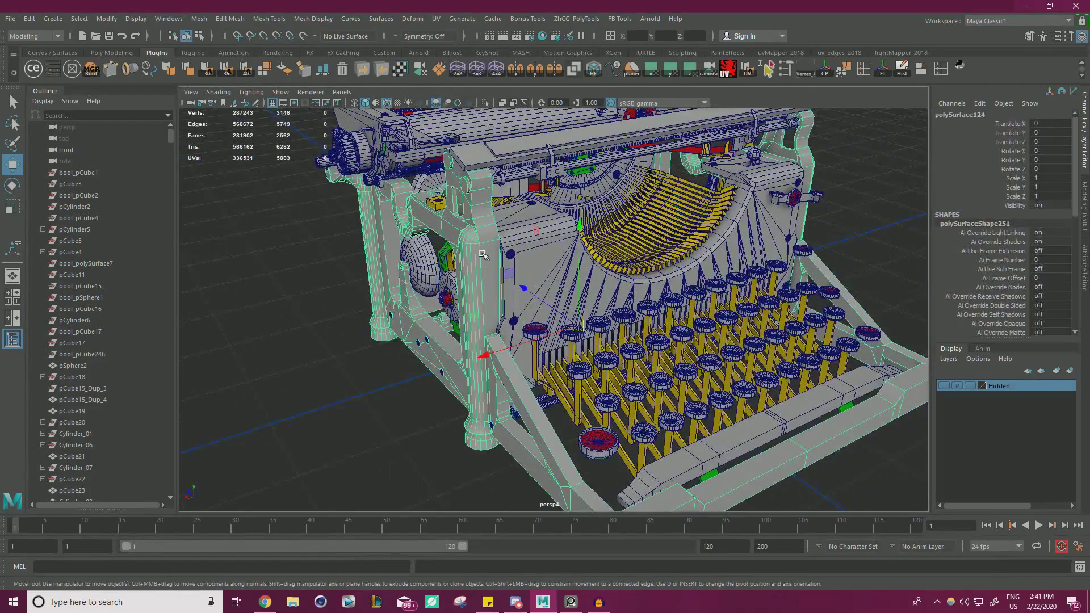
left_click(387, 104)
right_click_drag(440, 159, 380, 162, "alt")
left_click(387, 104)
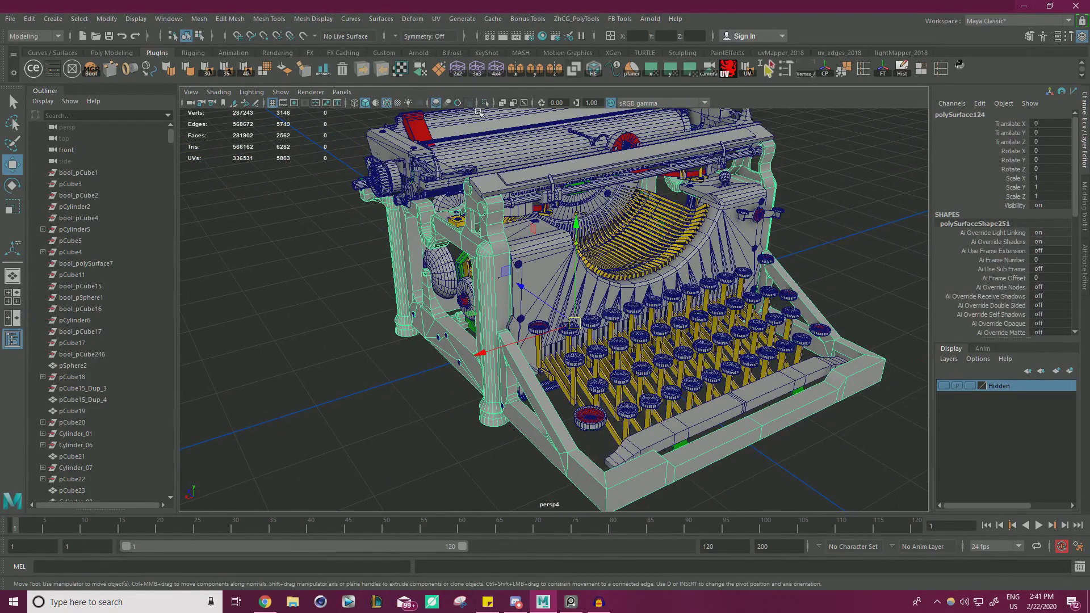
left_click(485, 104)
left_click_drag(318, 431, 360, 407, "alt")
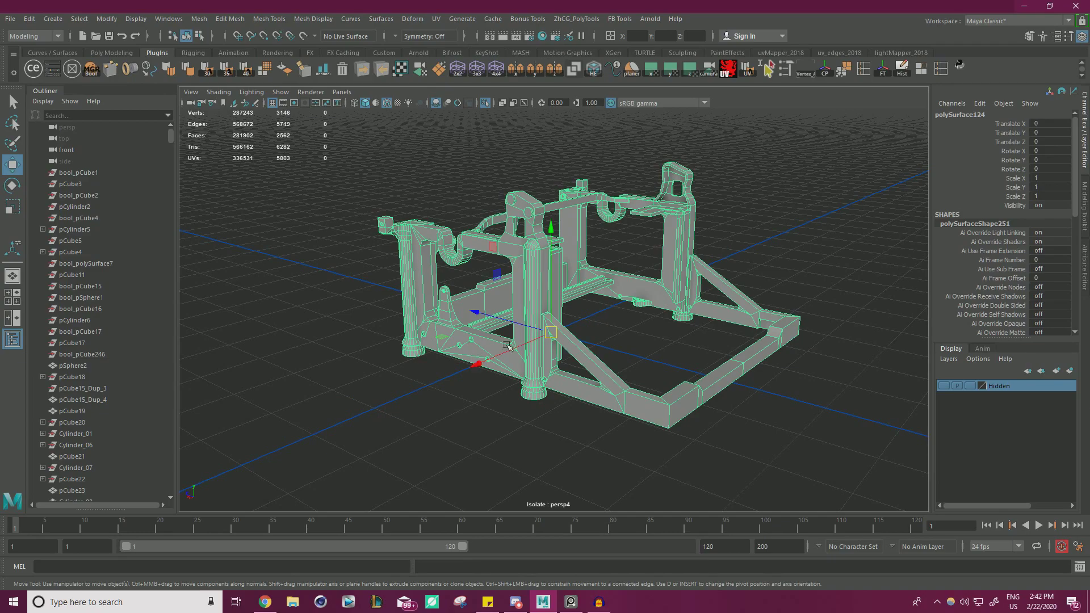
Step: Select the faces of the two round discs on the frame's upper side bracket
right_click_drag(496, 346, 670, 362, "alt")
left_click_drag(669, 363, 609, 309, "alt")
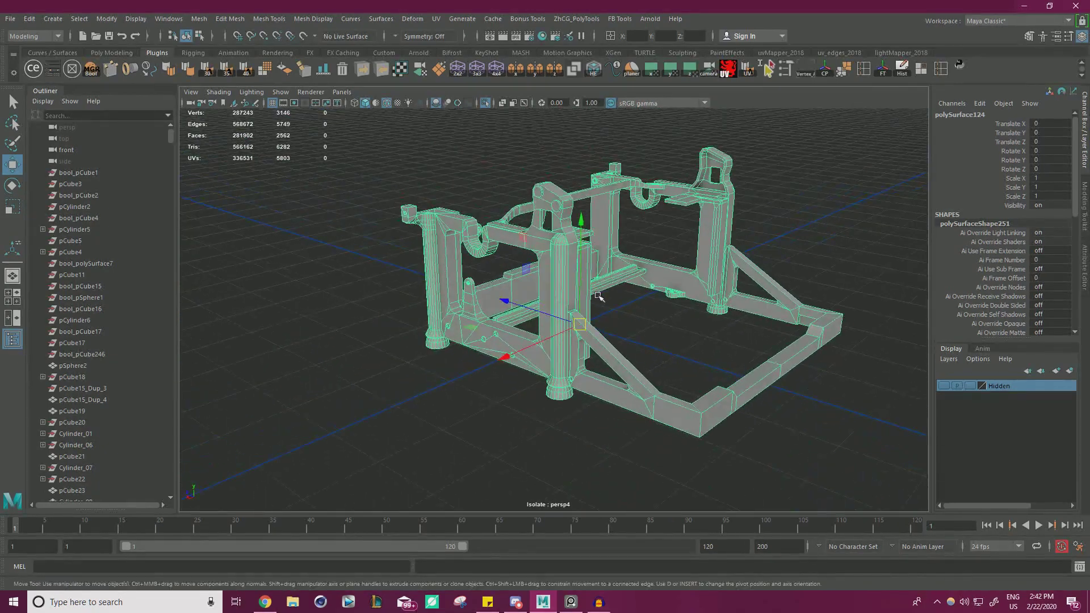
right_click_drag(609, 308, 725, 236, "alt")
middle_click_drag(725, 236, 682, 364, "alt")
right_click_drag(682, 363, 756, 301, "alt")
right_click_drag(603, 221, 603, 247)
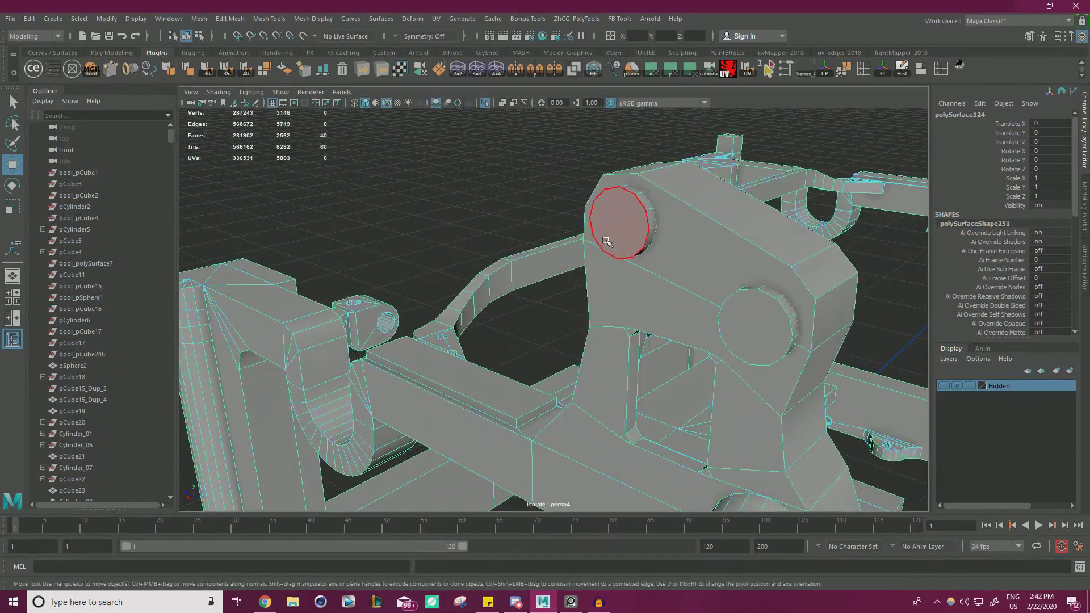
double_click(632, 243)
left_click_drag(633, 244, 571, 264, "alt")
double_click(542, 264, "shift")
left_click_drag(642, 260, 601, 274, "alt")
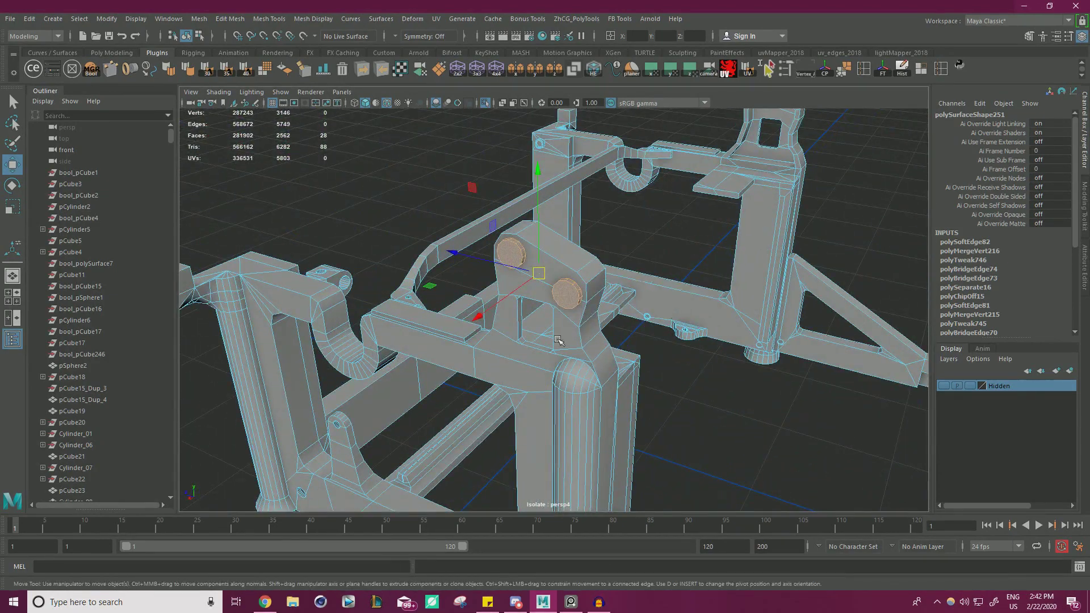
Step: Inspect the frame's front foot, then return to object mode and show the whole typewriter again
left_click_drag(687, 327, 613, 310, "alt")
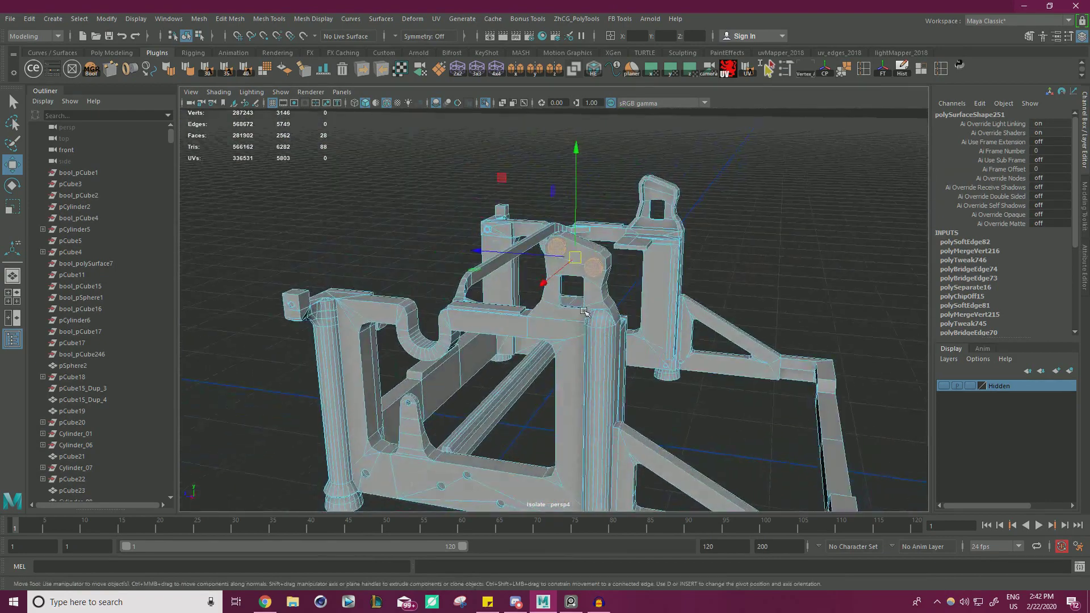
scroll(613, 310, "down", 3)
middle_click_drag(613, 310, 619, 281, "alt")
left_click_drag(619, 280, 701, 302, "alt")
scroll(701, 302, "up", 3)
middle_click_drag(639, 365, 725, 307, "alt")
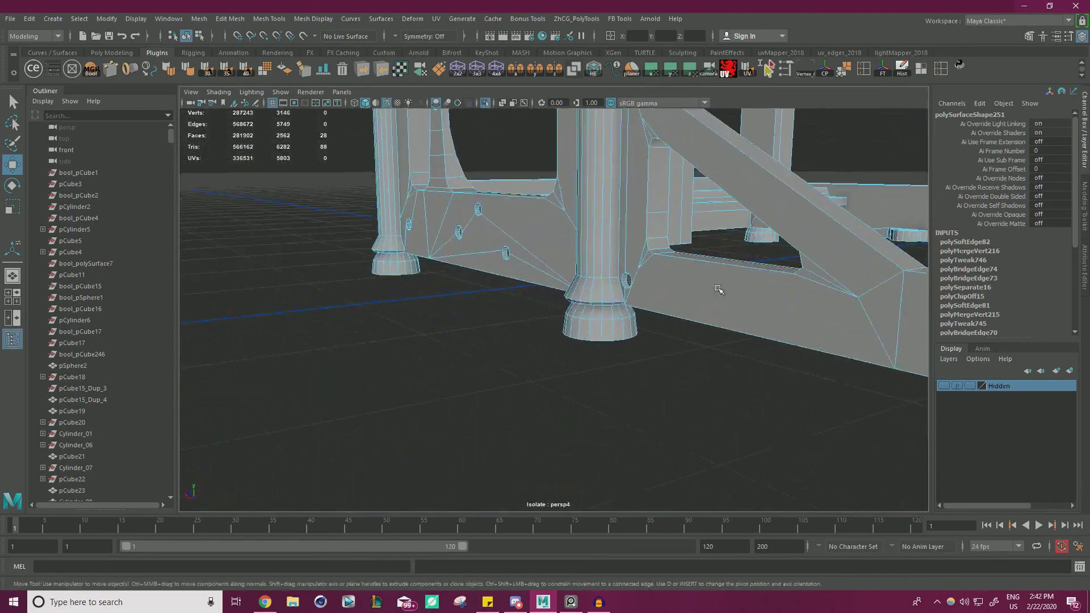
key("F8")
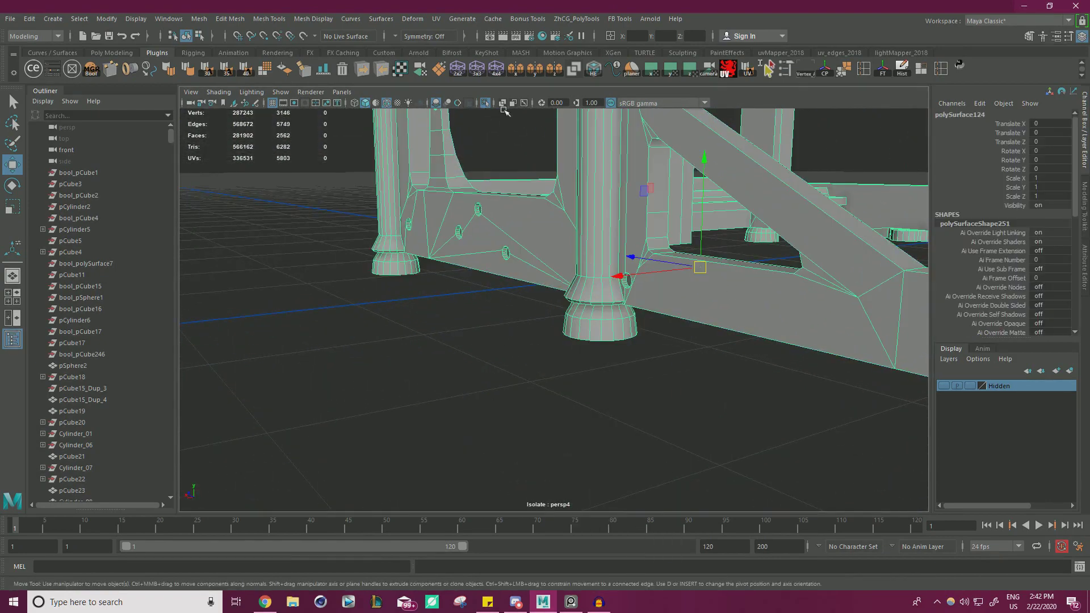
left_click(487, 103)
Step: Switch to the reference board and examine the front foot in a close side photo of the typewriter
key("alt+Tab")
middle_click_drag(498, 221, 537, 245)
scroll(537, 245, "up", 1)
middle_click_drag(671, 255, 352, 275)
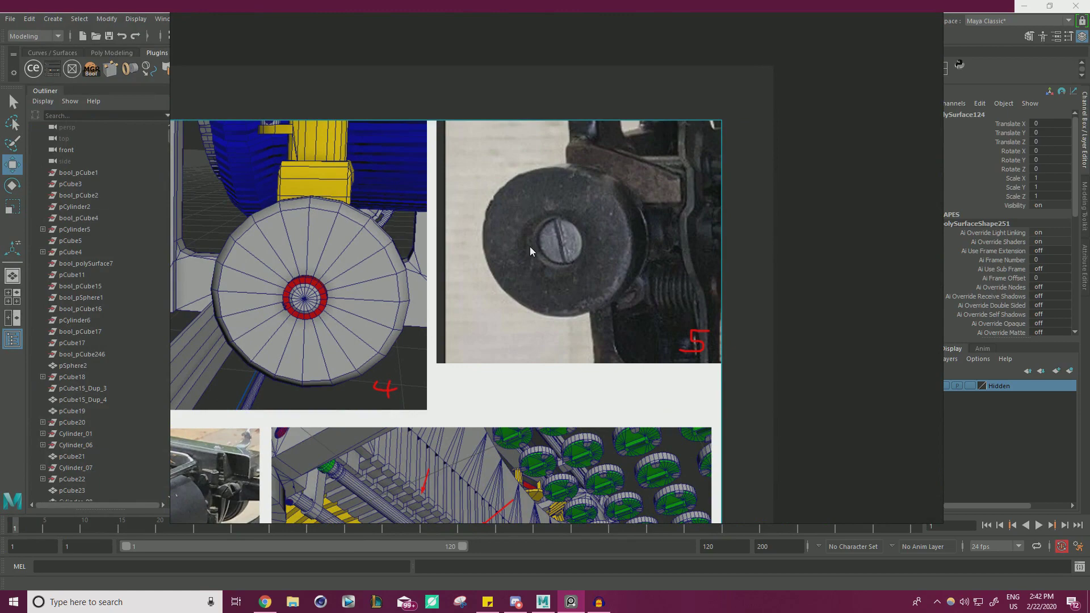
scroll(525, 244, "down", 8)
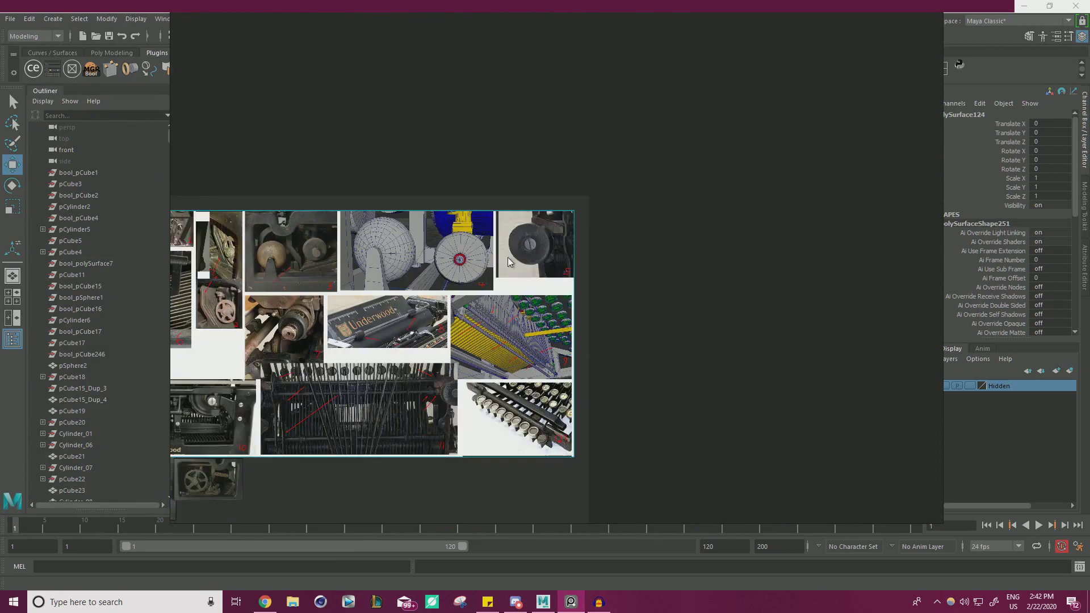
scroll(432, 341, "up", 8)
middle_click_drag(471, 345, 1085, 268)
scroll(392, 295, "down", 8)
middle_click_drag(392, 294, 706, 231)
scroll(463, 398, "up", 5)
scroll(494, 388, "up", 8)
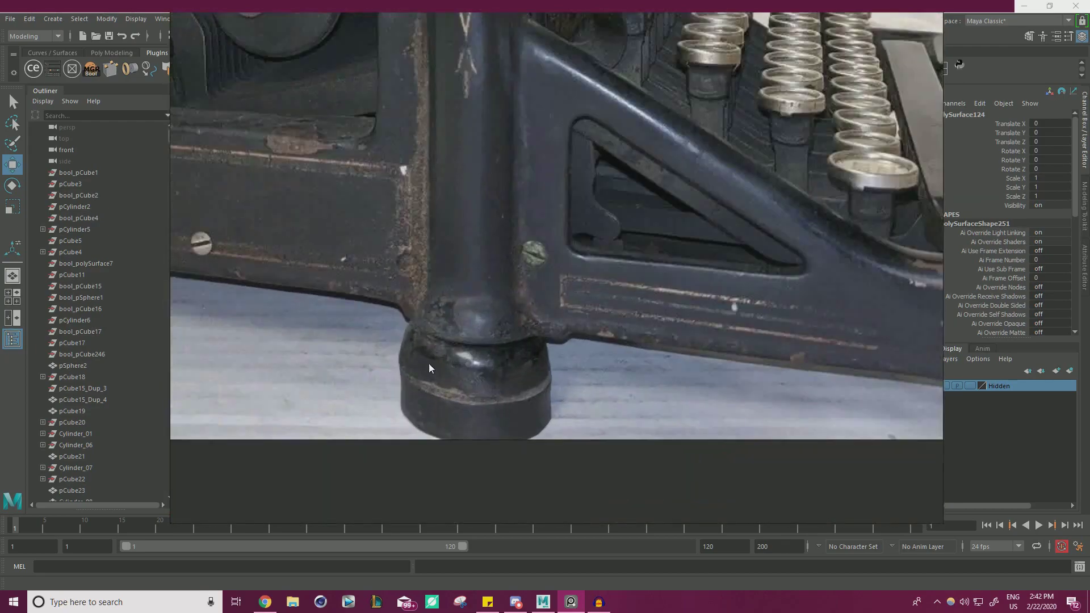
Step: Compare the shapes of the front and rear feet across the other side photos of the dark typewriter
scroll(486, 394, "down", 5)
middle_click_drag(246, 331, 840, 288)
scroll(629, 243, "down", 4)
middle_click_drag(931, 234, 578, 220)
scroll(578, 223, "up", 6)
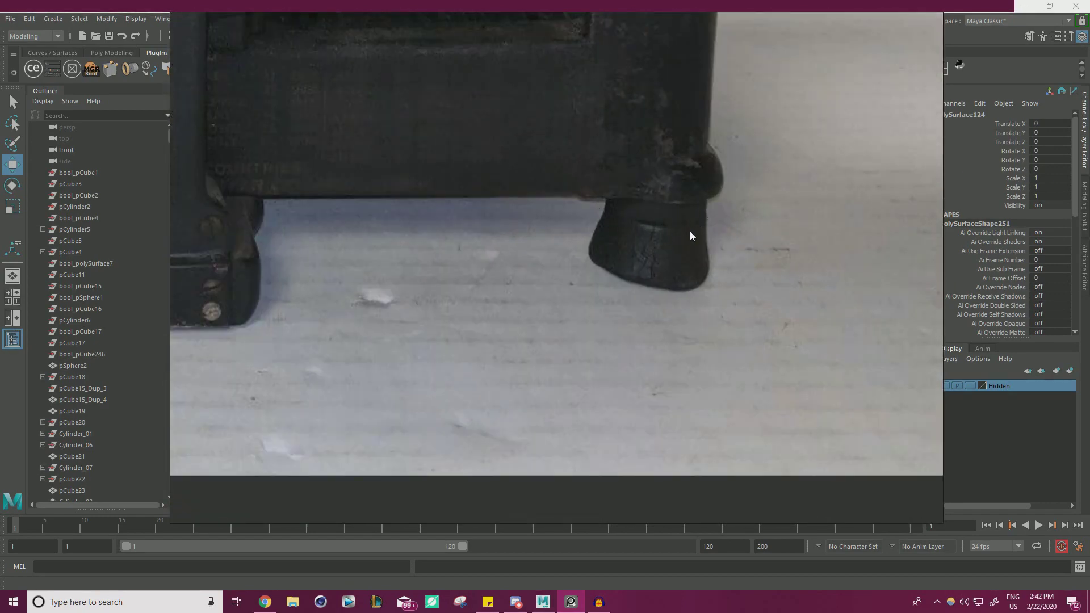
scroll(720, 226, "down", 5)
middle_click_drag(720, 245, 73, 269)
scroll(658, 289, "up", 5)
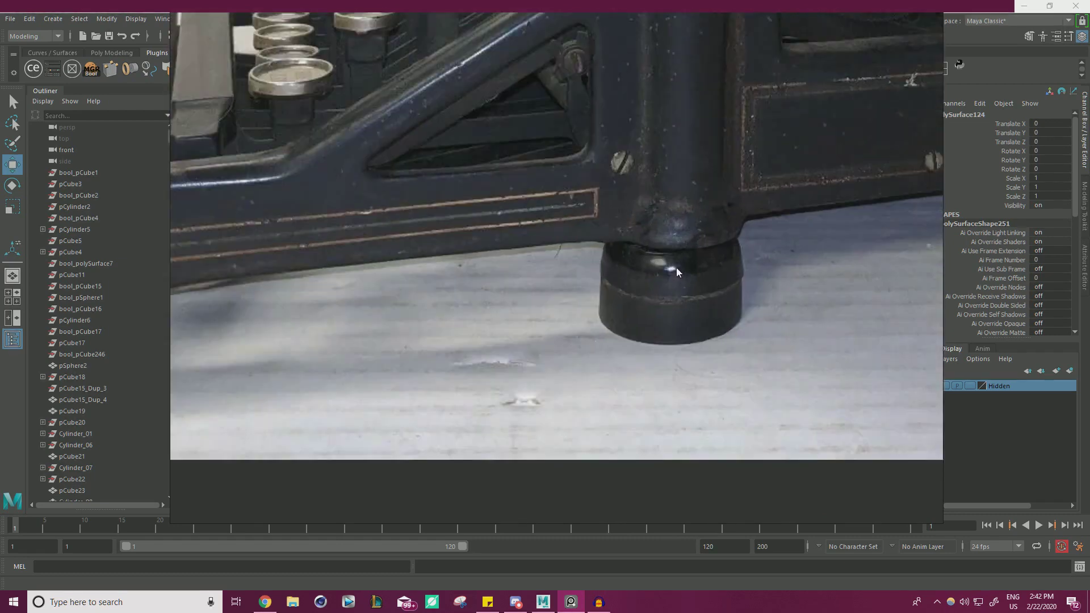
scroll(659, 288, "down", 5)
scroll(659, 289, "down", 2)
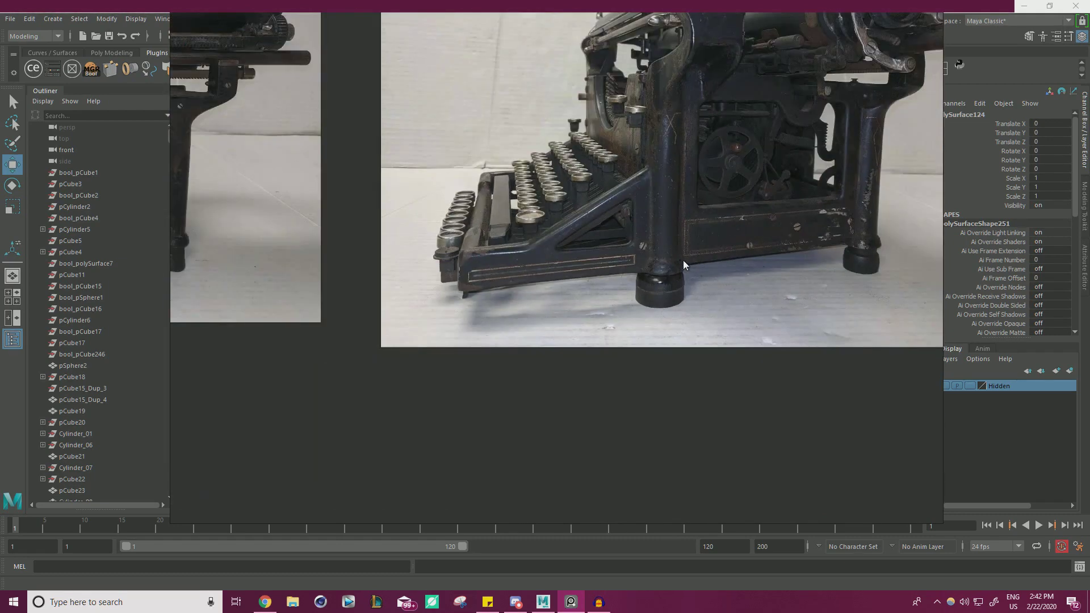
scroll(693, 266, "up", 5)
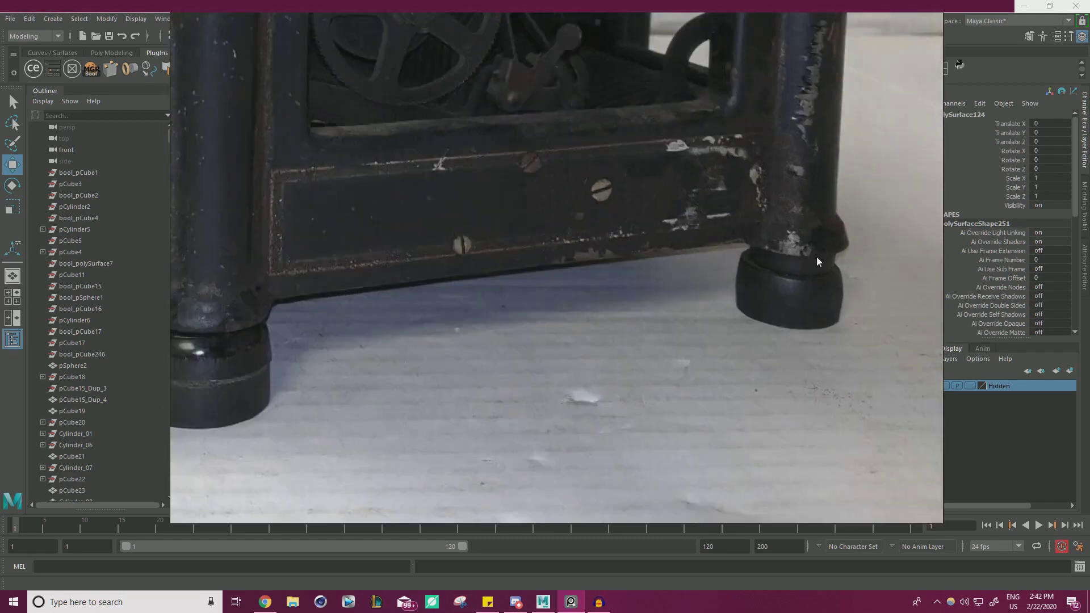
scroll(715, 291, "down", 10)
Step: Examine the stepped feet in the photos of the glossy black typewriter on white cloth
middle_click_drag(628, 304, 798, 89)
middle_click_drag(754, 233, 560, 158)
middle_click_drag(245, 460, 428, 333)
scroll(428, 333, "up", 8)
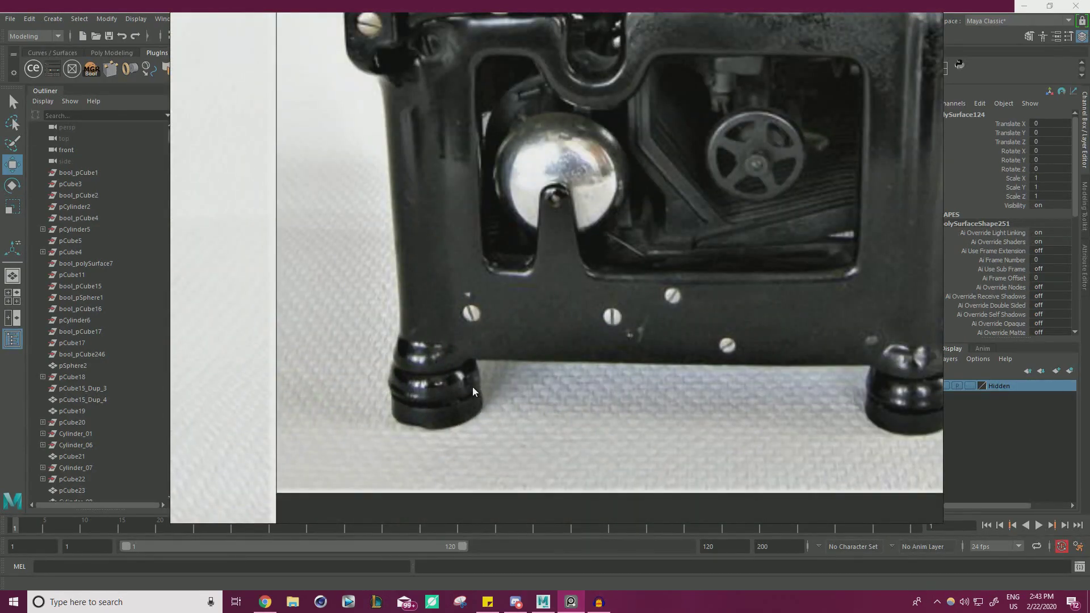
scroll(506, 374, "down", 10)
scroll(388, 389, "up", 11)
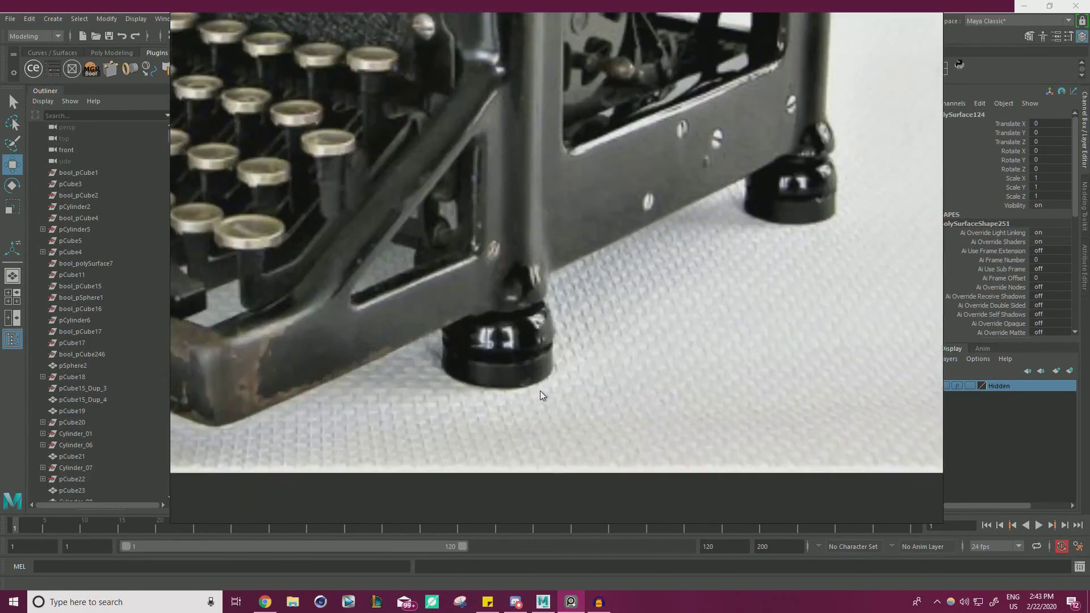
scroll(502, 337, "down", 4)
scroll(502, 337, "down", 4)
scroll(521, 346, "up", 5)
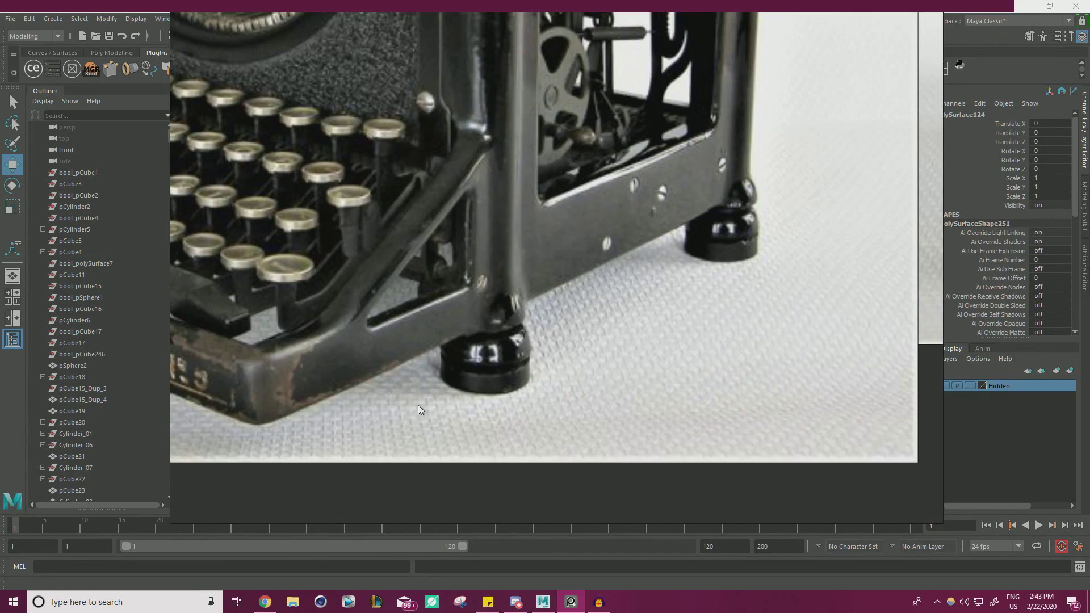
Step: Capture the photo area showing the typewriter's two side feet as a screenshot copied to the clipboard
key("Print")
left_click_drag(413, 410, 822, 144)
right_click(660, 219)
left_click(660, 267)
Step: Look over the rest of the reference board, then switch back to Maya and inspect the frame's front foot
scroll(660, 268, "down", 6)
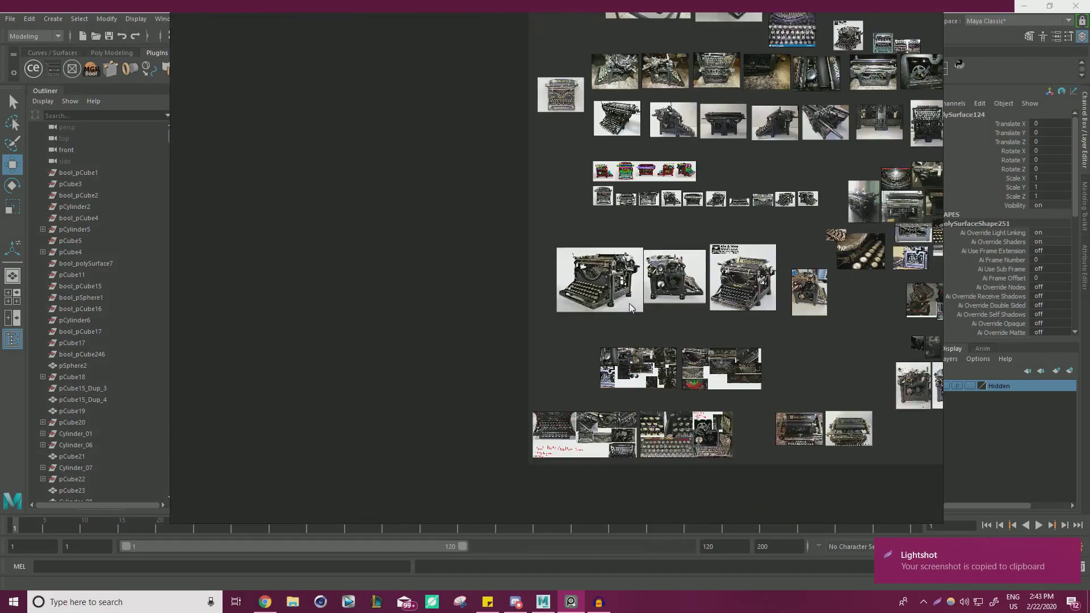
scroll(518, 253, "up", 4)
scroll(623, 321, "up", 3)
scroll(539, 305, "down", 2)
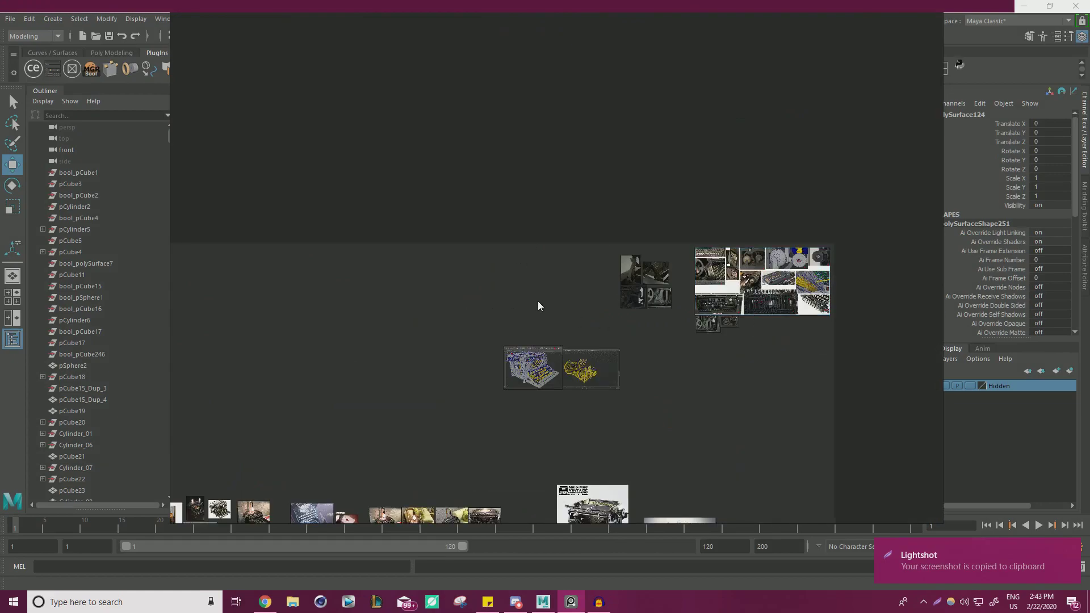
left_click_drag(538, 309, 584, 265)
scroll(586, 259, "up", 6)
scroll(584, 264, "down", 3)
right_click_drag(611, 284, 0, 286)
left_click_drag(499, 311, 554, 313, "alt")
right_click_drag(554, 312, 701, 316, "alt")
middle_click_drag(701, 316, 609, 296, "alt")
left_click_drag(609, 296, 527, 237, "alt")
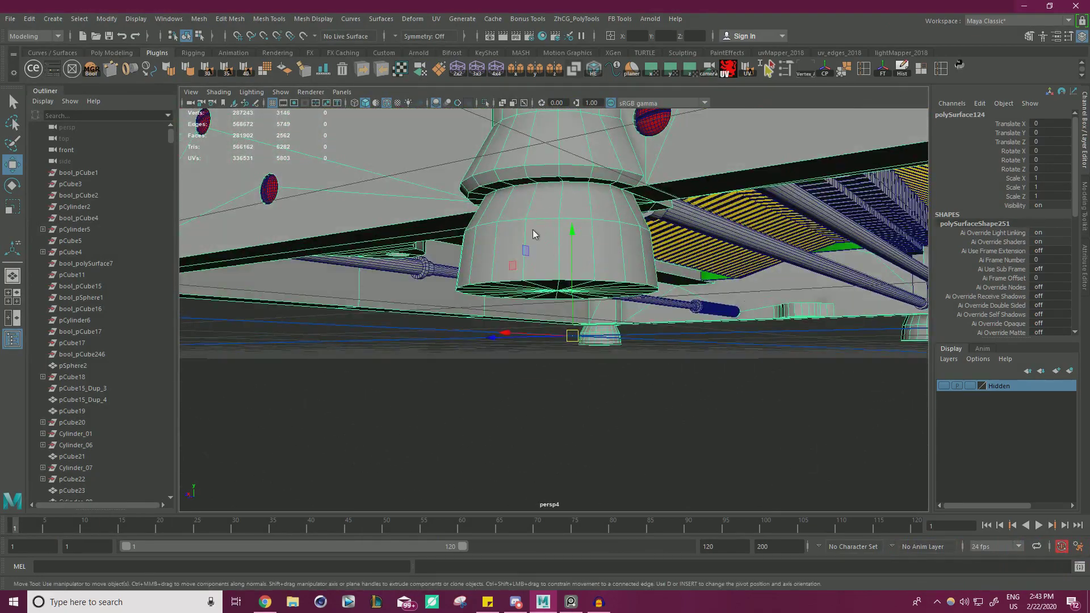
key("F11")
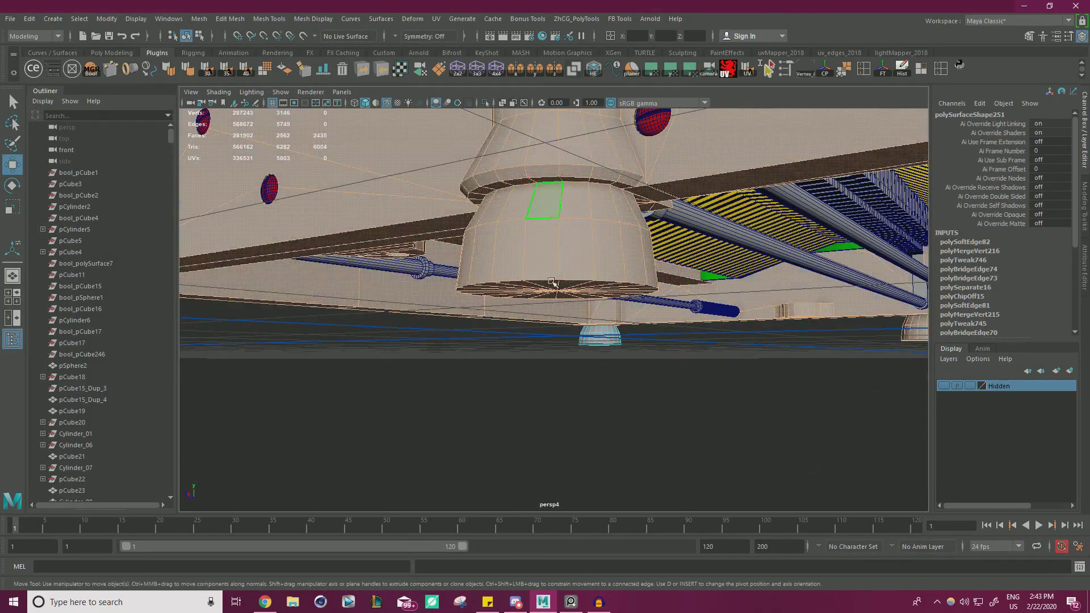
scroll(514, 215, "up", 8)
right_click_drag(507, 265, 432, 239)
left_click(511, 239)
key("ctrl+z")
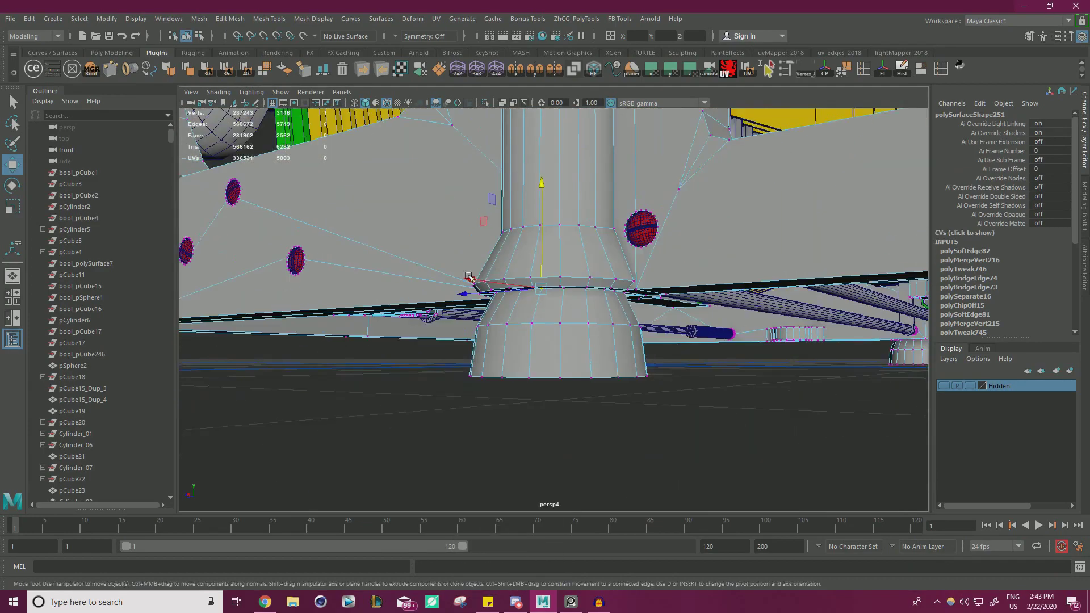
Step: Select all faces of the front leg's foot and extract them from the frame as a separate mesh
left_click_drag(494, 267, 498, 232, "alt")
right_click_drag(539, 229, 537, 259)
right_click_drag(538, 259, 452, 275, "alt")
left_click_drag(451, 274, 657, 319, "alt")
right_click_drag(657, 319, 690, 318, "alt")
left_click(502, 301)
double_click(536, 303, "shift")
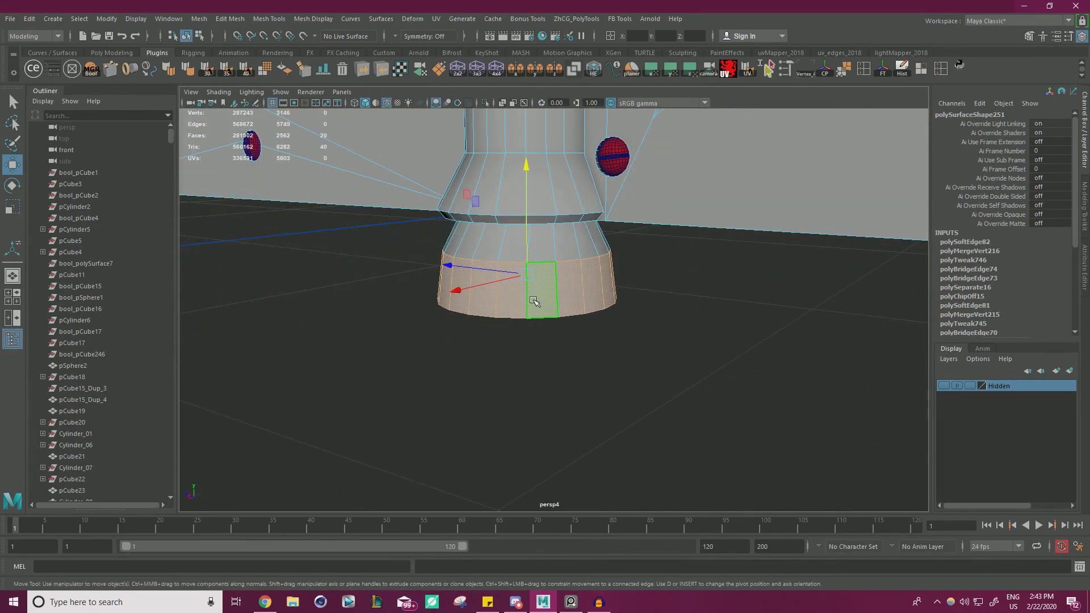
key("f")
right_click_drag(623, 306, 443, 281, "alt")
left_click_drag(443, 281, 570, 277, "alt")
key("ctrl+g")
key("shift+period")
left_click_drag(726, 270, 645, 322, "alt")
right_click_drag(645, 323, 431, 321, "alt")
left_click_drag(482, 335, 593, 296, "alt")
right_click_drag(323, 259, 322, 441, "shift")
Step: Return to object mode, select the remaining frame mesh and isolate it in the viewport
right_click_drag(567, 276, 614, 254)
key("q")
left_click(499, 262)
left_click(526, 244)
key("w")
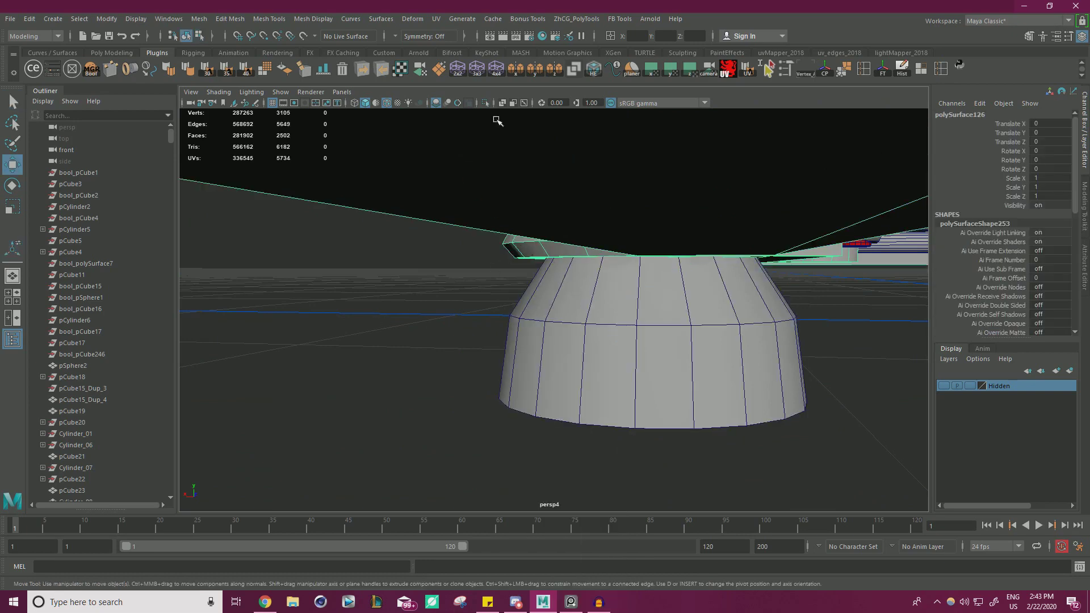
left_click(486, 103)
Step: With Multi-Cut, add two edges from the leg opening's rim corner, one to the side panel's converging vertex and one to the adjacent diagonal edge
left_click_drag(535, 155, 454, 112, "alt")
right_click_drag(455, 112, 759, 348, "alt")
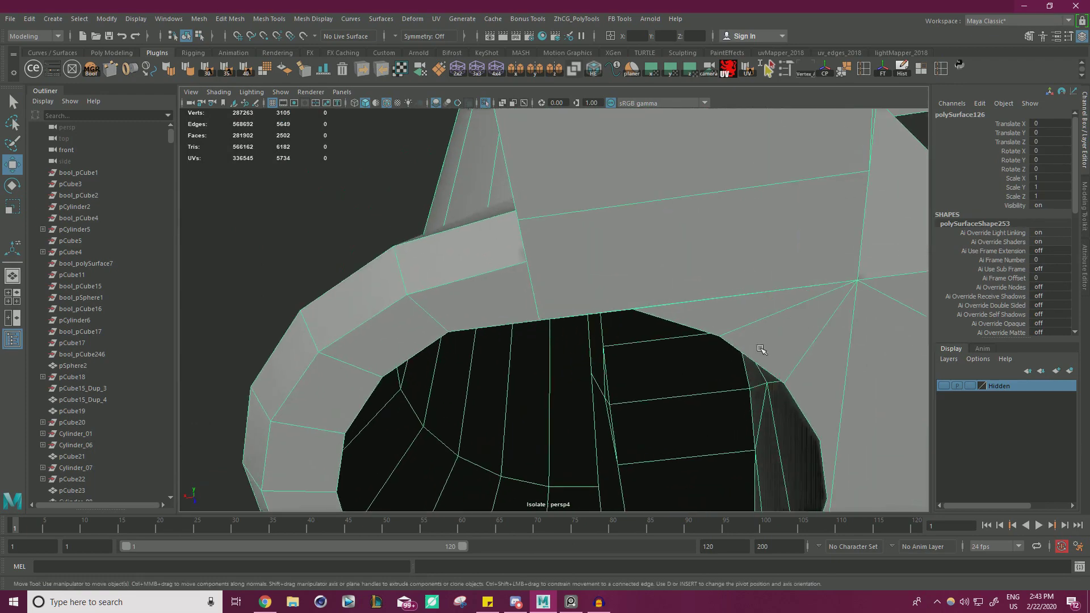
middle_click_drag(759, 348, 670, 292, "alt")
scroll(666, 273, "up", 3)
right_click_drag(660, 205, 631, 221)
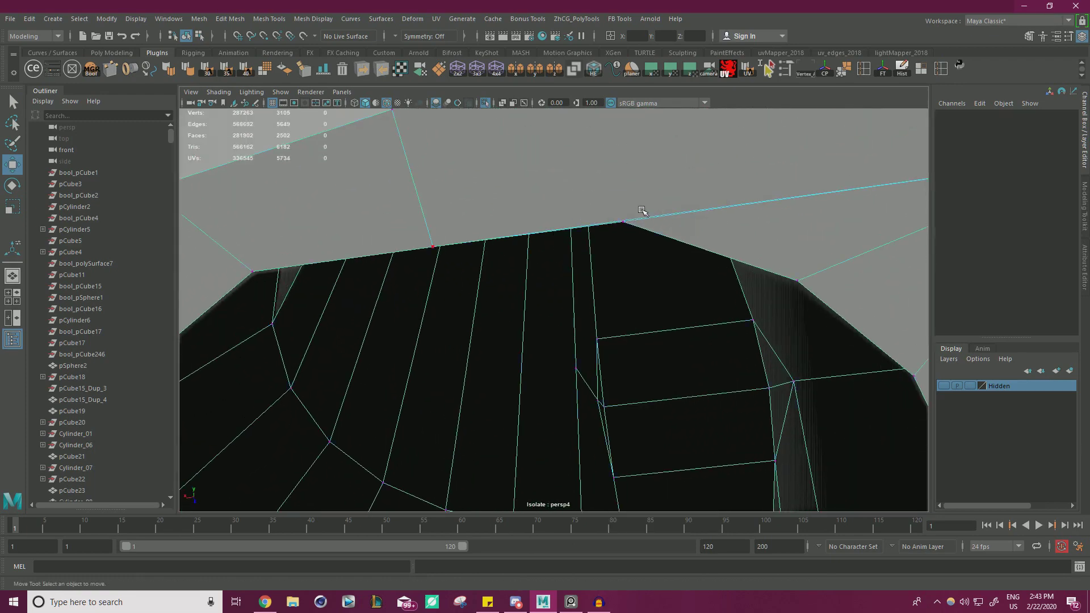
scroll(625, 206, "down", 4)
scroll(641, 229, "up", 3)
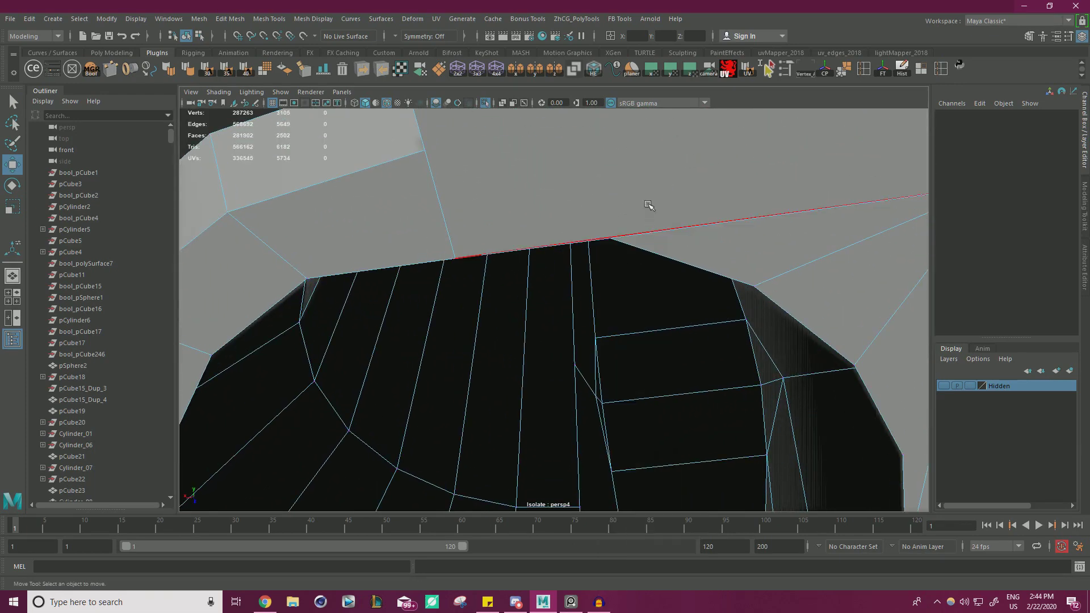
scroll(619, 218, "down", 2)
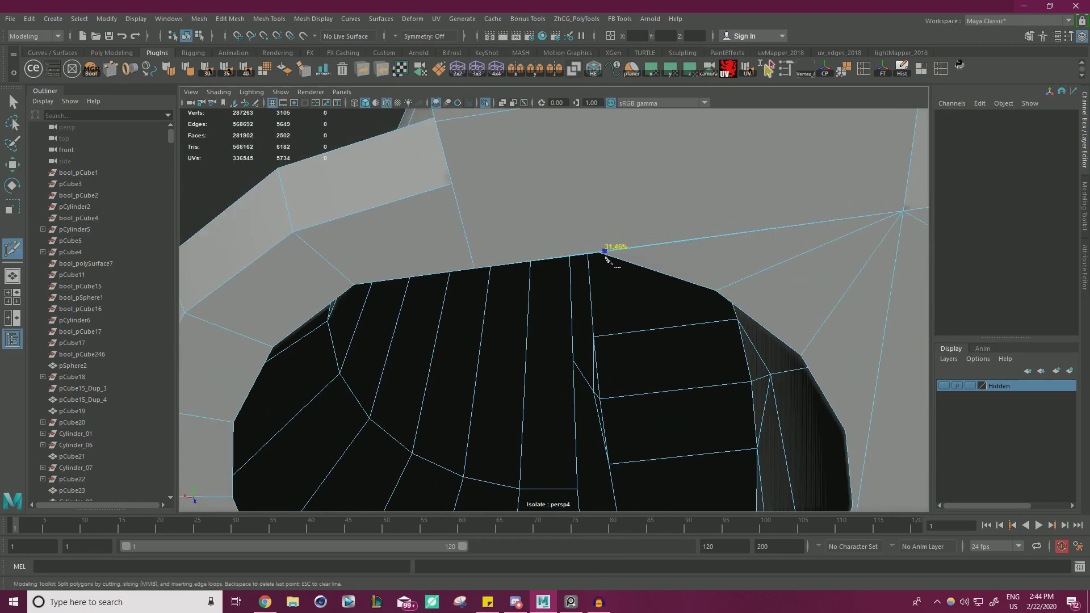
middle_click_drag(617, 232, 547, 199, "alt")
left_click_drag(546, 195, 670, 272, "alt")
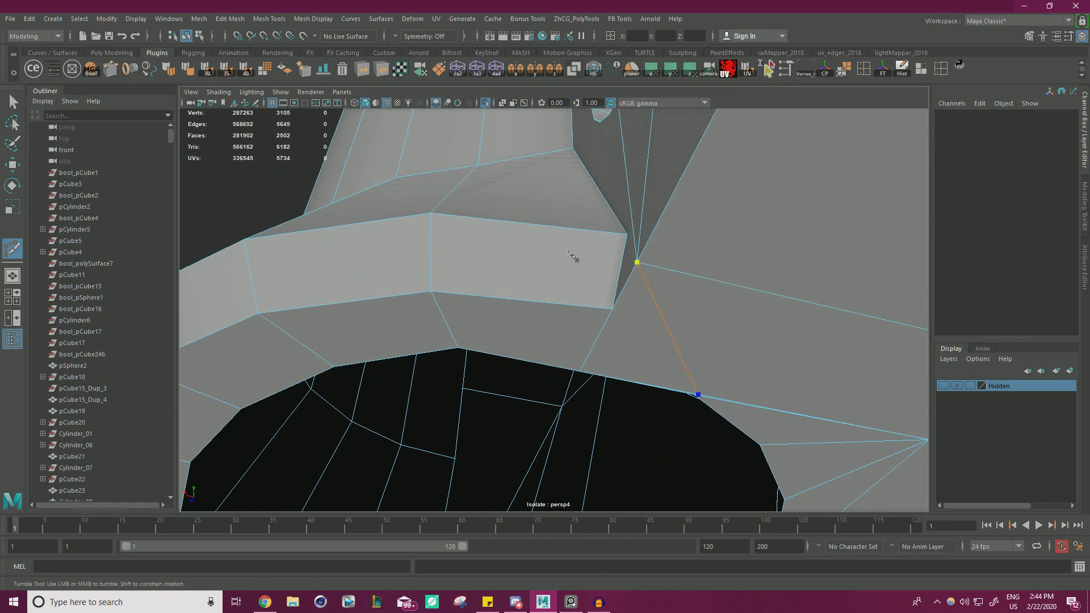
key("Return")
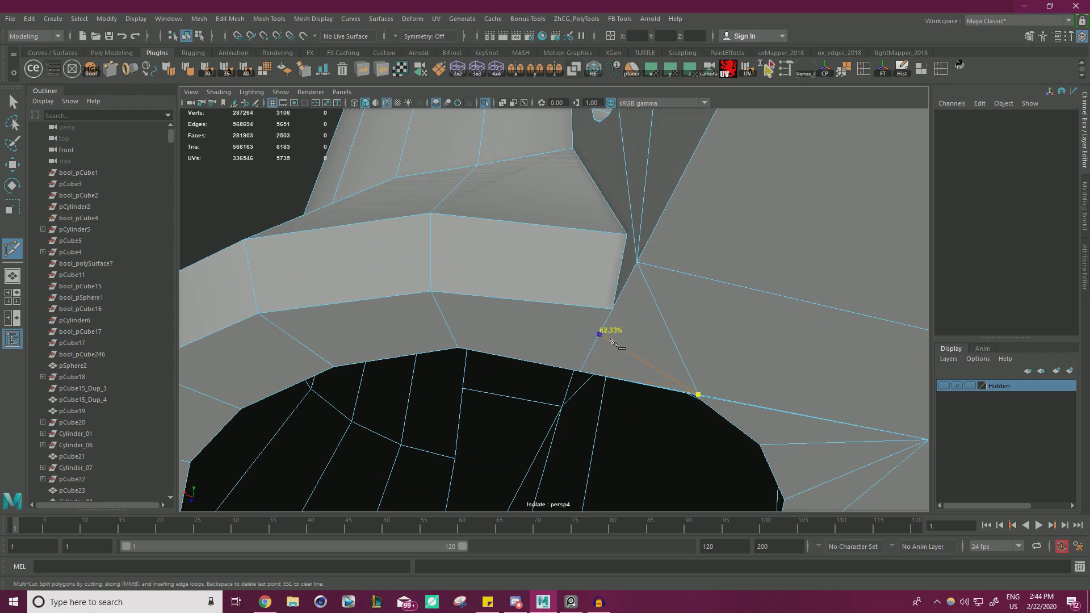
key("w")
right_click_drag(628, 313, 669, 243, "alt")
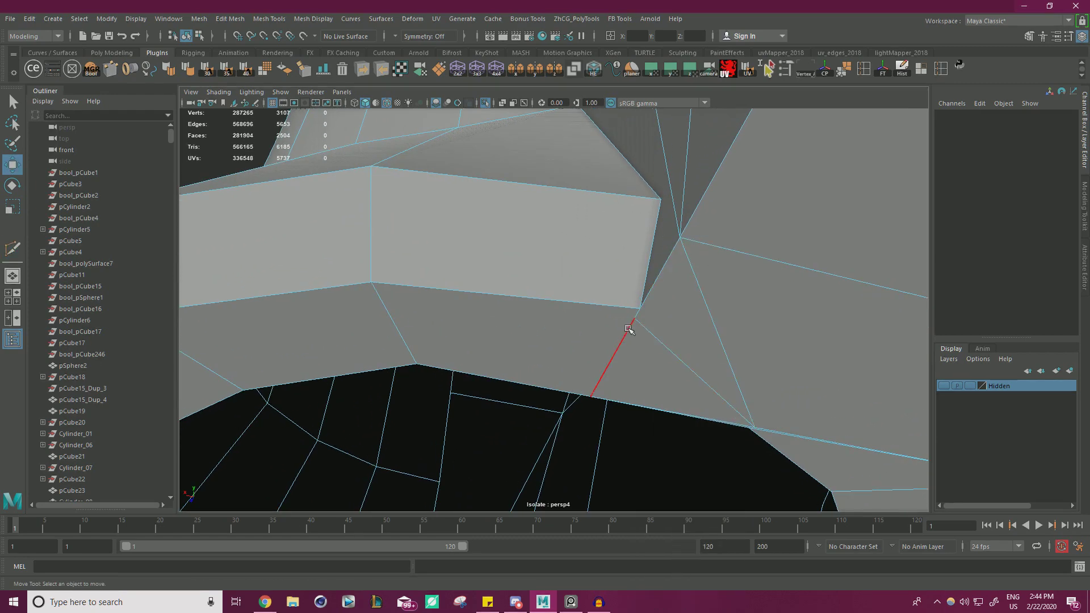
Step: Snap the two stray vertices at the leg opening onto their neighbouring corner vertices and merge the overlapping points
right_click_drag(670, 318, 625, 307)
left_click(644, 319)
left_click_drag(633, 319, 694, 317)
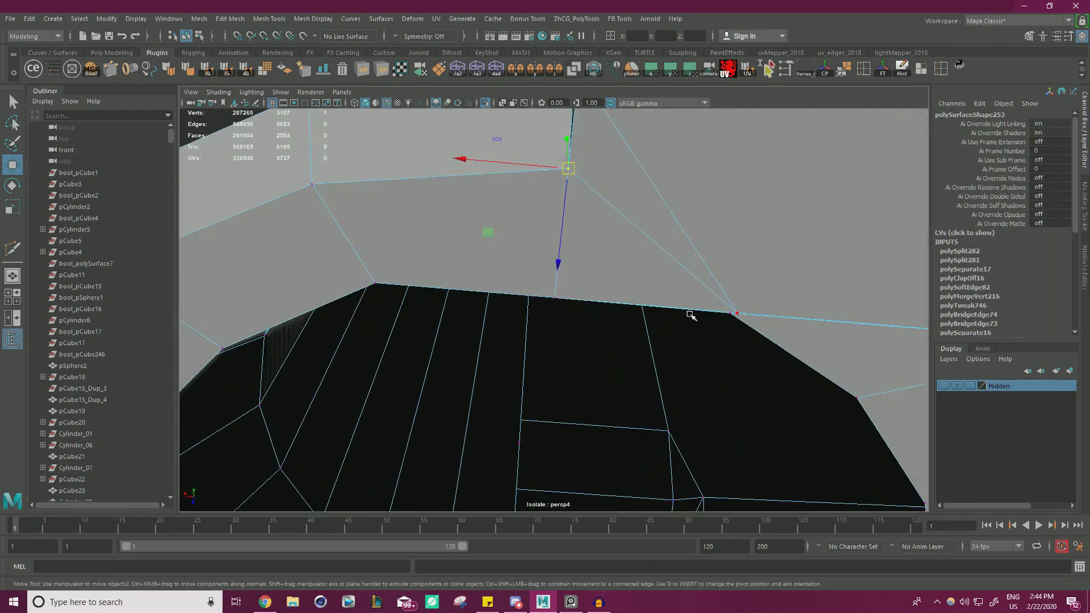
right_click_drag(694, 317, 724, 310, "alt")
middle_click_drag(724, 309, 687, 302, "alt")
right_click_drag(687, 302, 693, 259, "alt")
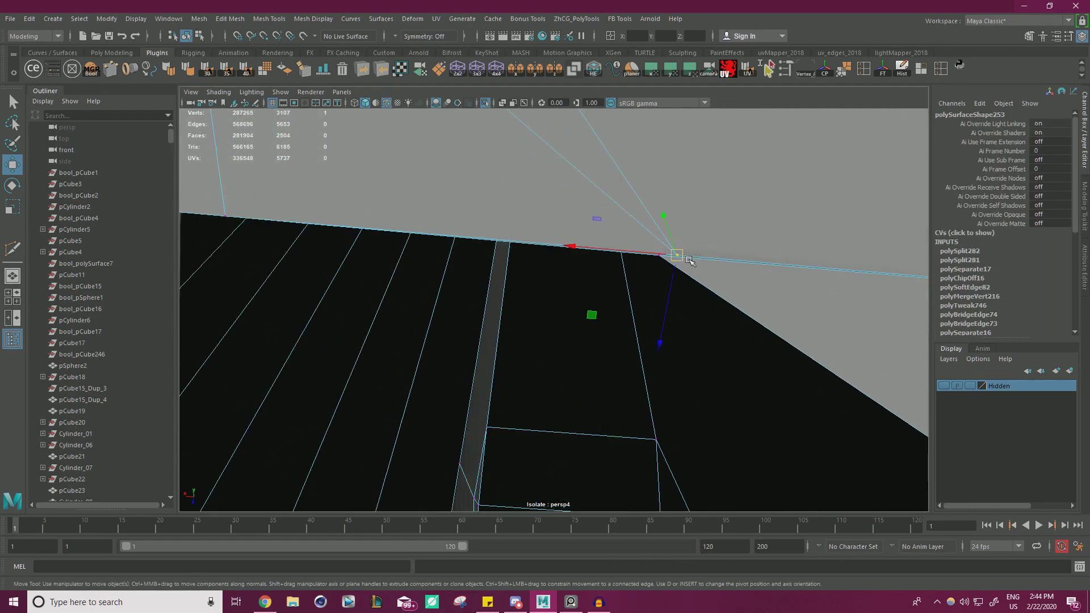
left_click_drag(678, 258, 660, 255)
right_click_drag(659, 256, 398, 211, "alt")
left_click_drag(390, 206, 843, 460)
right_click_drag(414, 209, 459, 157, "shift")
Step: Try moving the leg opening's rim corner vertex in several directions, undoing each move
right_click_drag(511, 267, 789, 318, "alt")
left_click(593, 289)
key("w")
left_click_drag(513, 349, 723, 331)
key("ctrl+z")
left_click(644, 297)
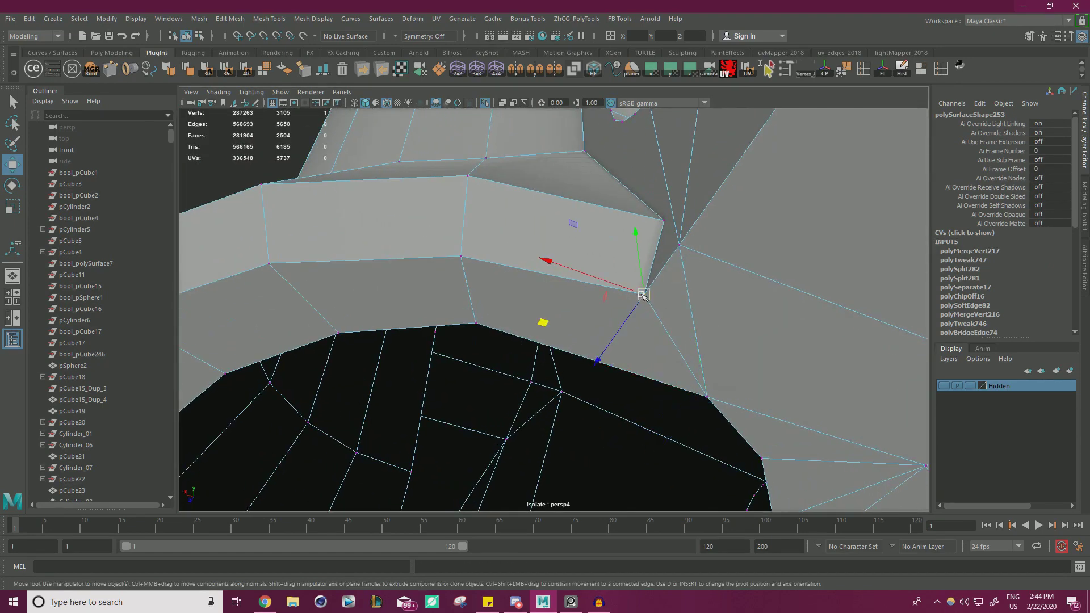
left_click_drag(575, 230, 559, 232)
key("ctrl+z")
right_click_drag(695, 242, 672, 248, "alt")
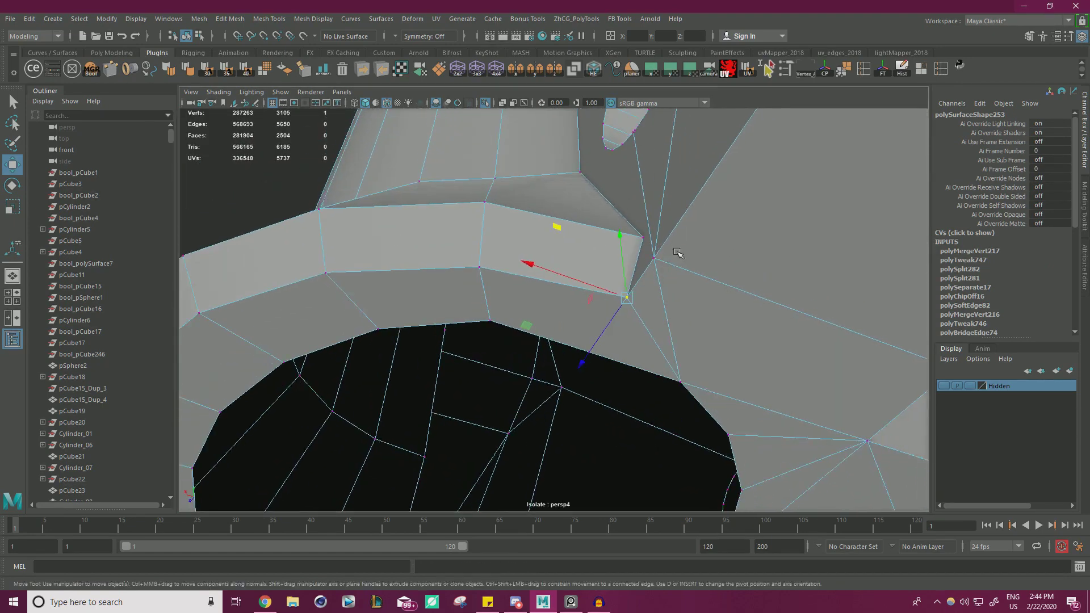
left_click_drag(672, 248, 661, 258, "alt")
left_click_drag(583, 230, 572, 266)
key("ctrl+z")
Step: Shift the rim corner vertex slightly sideways and delete the thin face between the leg's flared foot and the side panel
left_click_drag(497, 373, 481, 375)
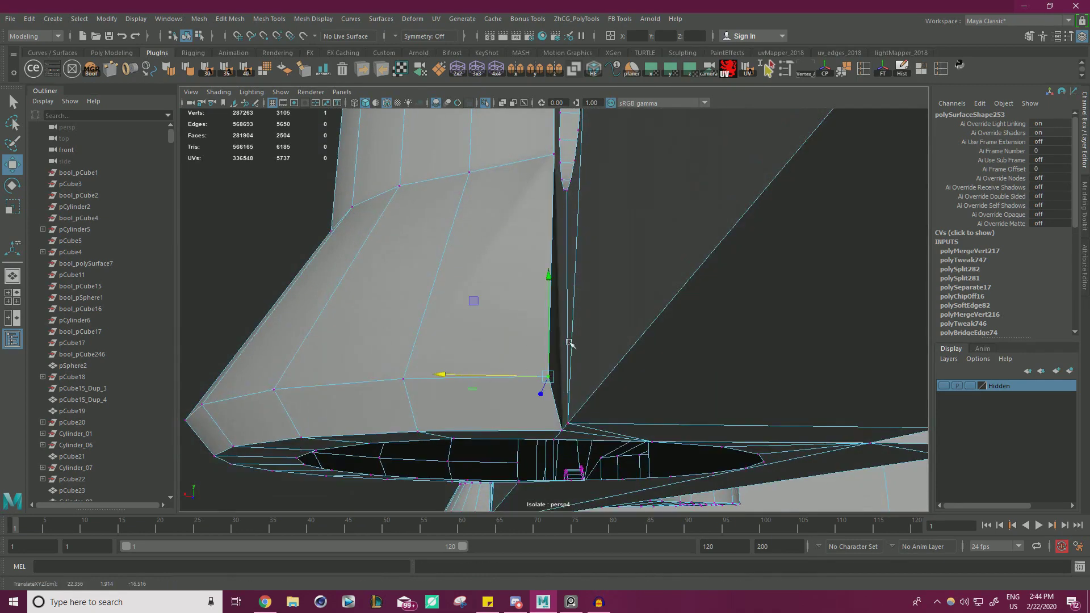
left_click_drag(572, 343, 509, 297, "alt")
right_click_drag(506, 275, 511, 302)
left_click(550, 329)
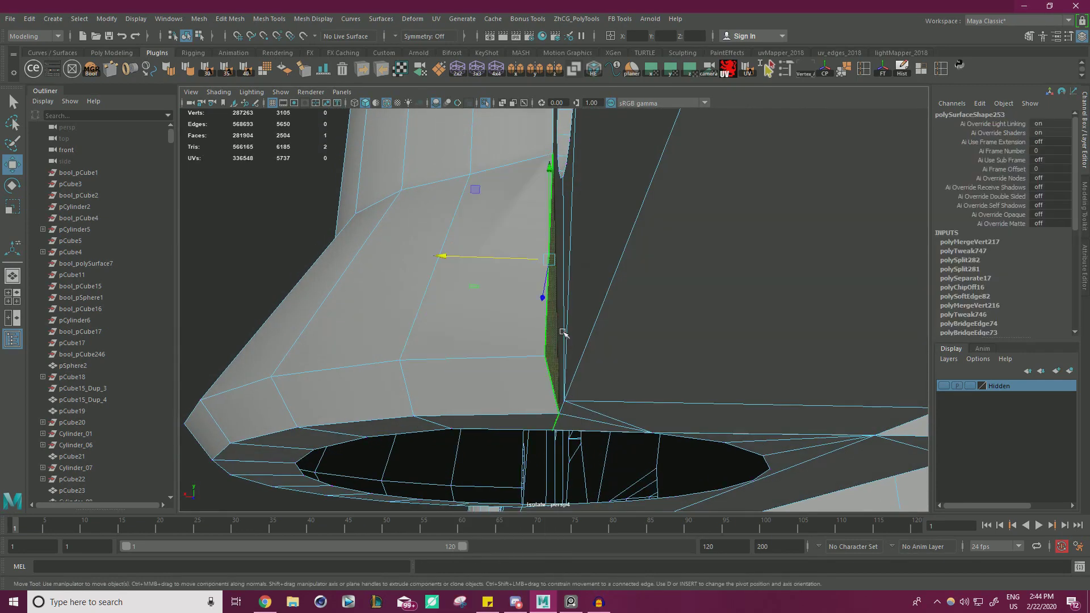
key("Delete")
Step: Adjust the flare's corner vertex and use Multi-Cut to cut the flare's side profile into the adjoining side panel
right_click_drag(510, 293, 453, 270)
left_click(526, 356)
left_click_drag(602, 378, 625, 368, "alt")
key("v")
left_click_drag(537, 295, 672, 270)
right_click_drag(672, 270, 634, 282, "shift")
left_click(586, 309)
left_click_drag(609, 305, 517, 328)
mouse_move(623, 267)
left_mouse_down("alt")
mouse_move(596, 309)
mouse_move(619, 265)
left_mouse_up("alt")
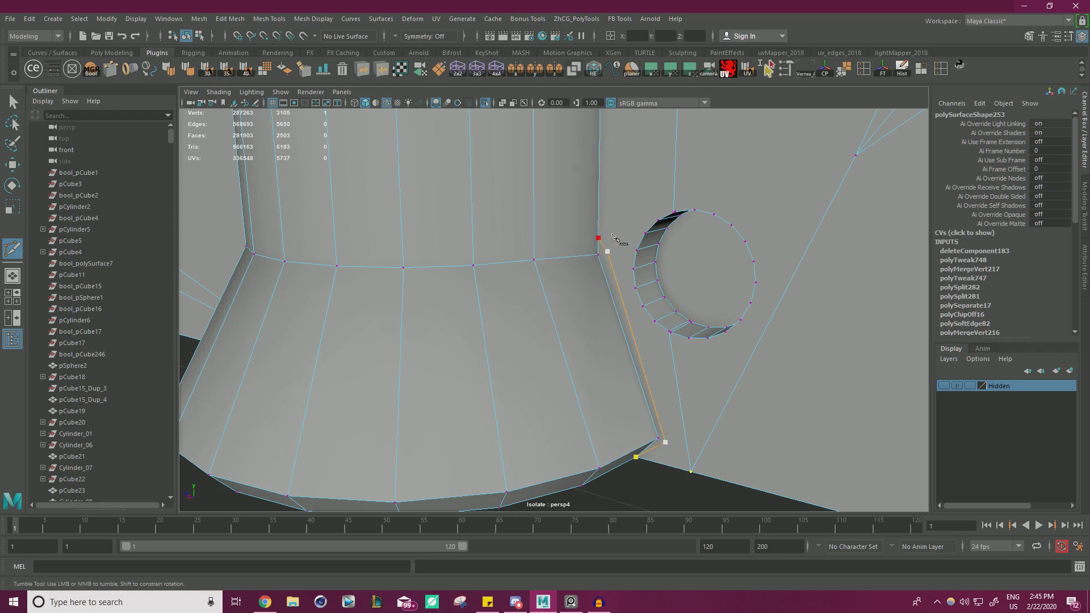
right_click(611, 235)
key("w")
Step: Delete the thin panel face enclosed between the leg's flare and the new profile cut
right_click_drag(619, 231, 613, 263)
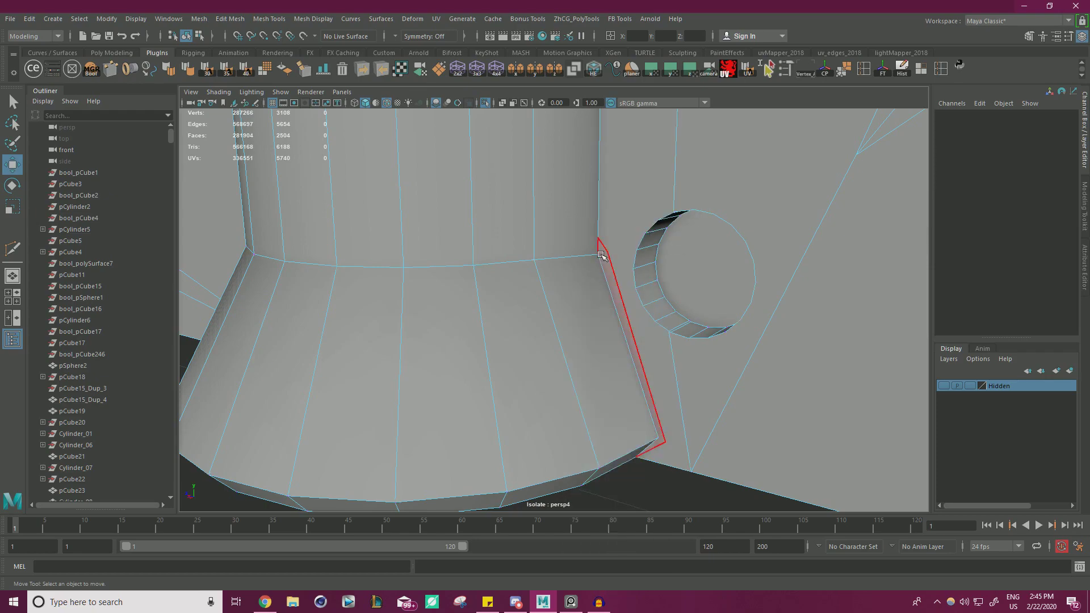
left_click(601, 254)
left_click_drag(601, 255, 638, 275, "alt")
key("4")
key("5")
mouse_move(680, 297)
left_mouse_down("alt")
mouse_move(659, 307)
mouse_move(608, 236)
mouse_move(706, 263)
mouse_move(682, 227)
mouse_move(628, 222)
mouse_move(625, 259)
left_mouse_up("alt")
key("Delete")
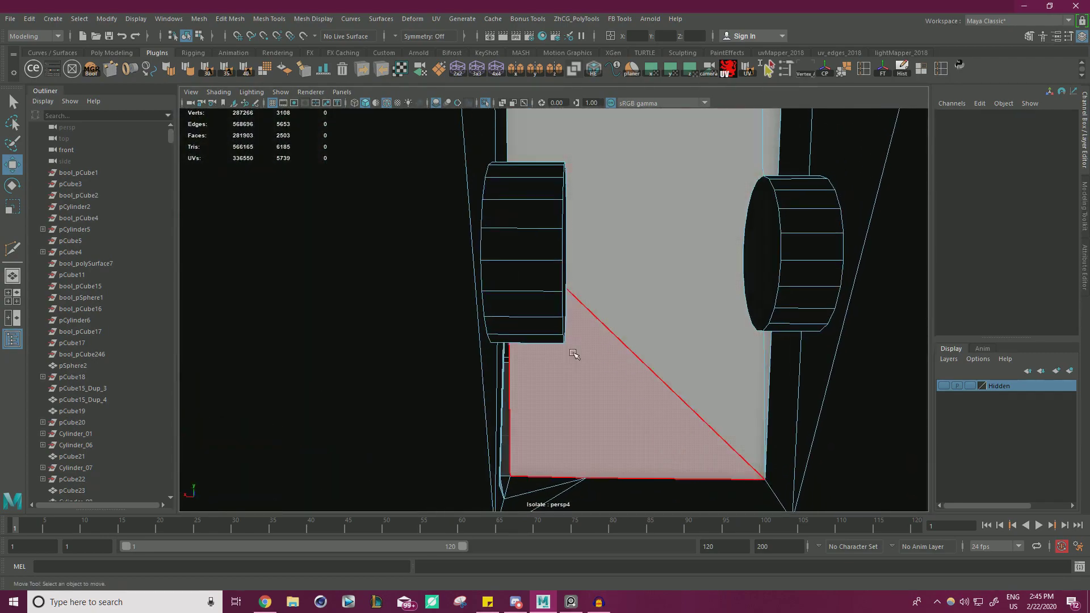
Step: Delete the triangular face inside the leg and the tall faces along the back of the leg column
left_click(578, 346)
left_click_drag(676, 255, 453, 228, "alt")
key("Delete")
left_click(537, 284)
left_click_drag(538, 284, 554, 315, "alt")
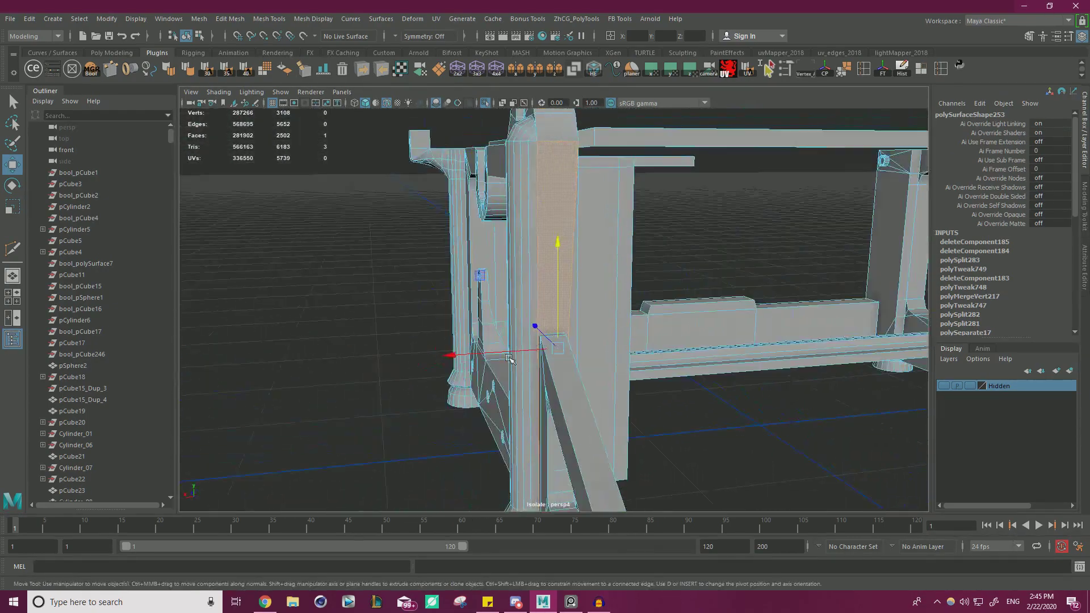
left_click_drag(582, 298, 613, 278, "alt")
left_click_drag(653, 221, 745, 331, "alt")
left_click_drag(588, 305, 619, 402, "alt")
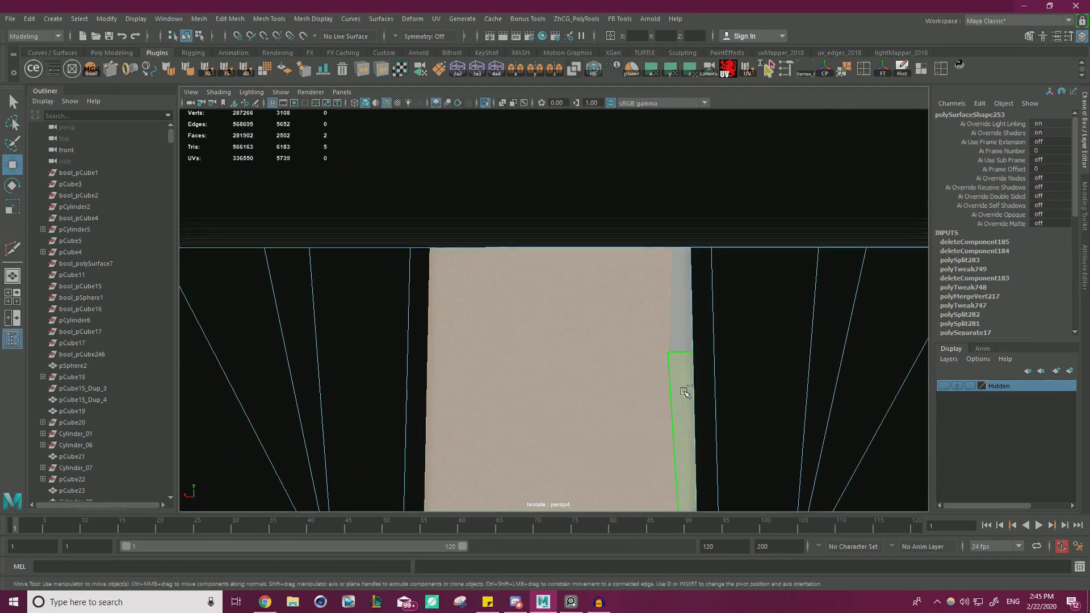
left_click_drag(694, 335, 628, 336, "alt")
key("Delete")
Step: Snap the side panel's cut vertices onto the flare's matching vertices and merge the overlapping points
right_click_drag(628, 335, 690, 310, "alt")
left_click_drag(689, 309, 541, 312, "alt")
scroll(540, 312, "up", 5)
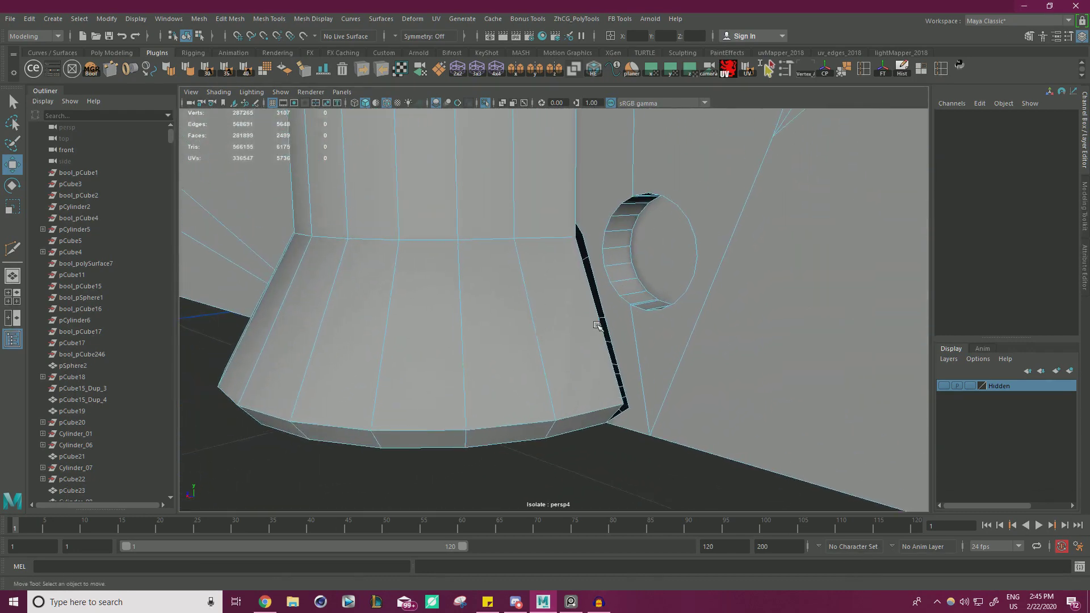
left_click(588, 190)
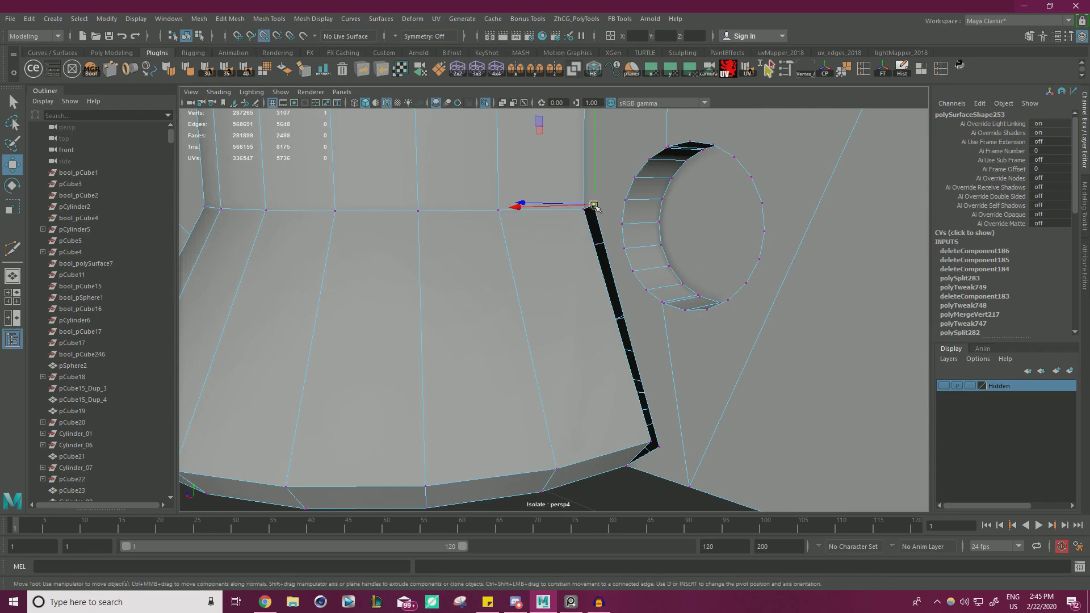
left_click_drag(588, 211, 658, 272, "alt")
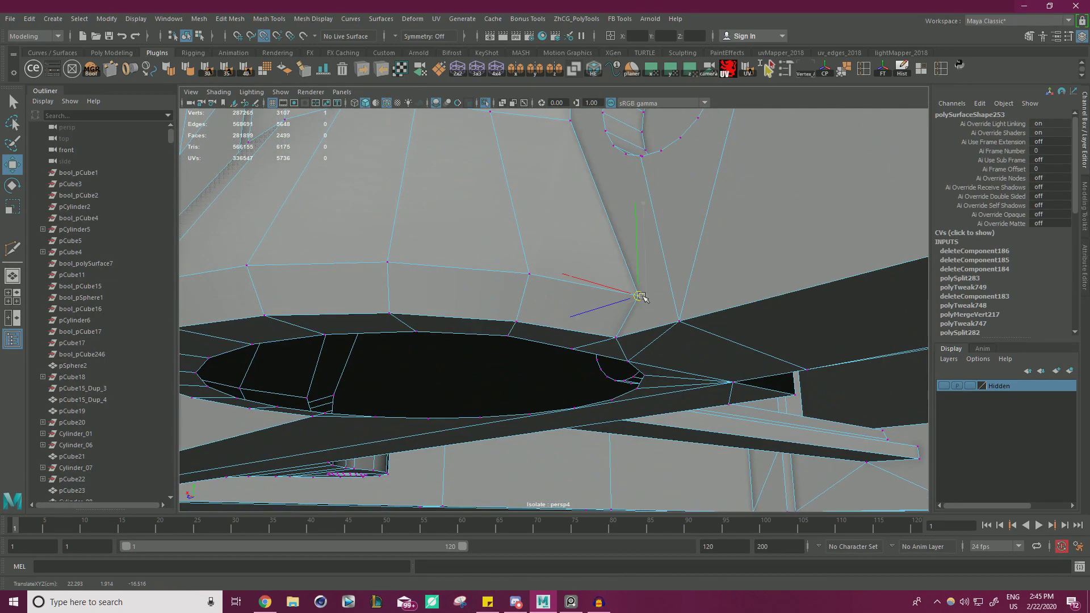
scroll(631, 287, "down", 8)
left_click_drag(618, 255, 511, 307, "alt")
left_click_drag(653, 335, 402, 115)
right_click_drag(336, 295, 384, 241, "shift")
Step: Add a connecting edge with Multi-Cut at the foot's rim beside the side panel
left_click_drag(574, 274, 585, 227, "alt")
right_click_drag(585, 227, 573, 269, "alt")
left_click_drag(572, 270, 621, 233, "alt")
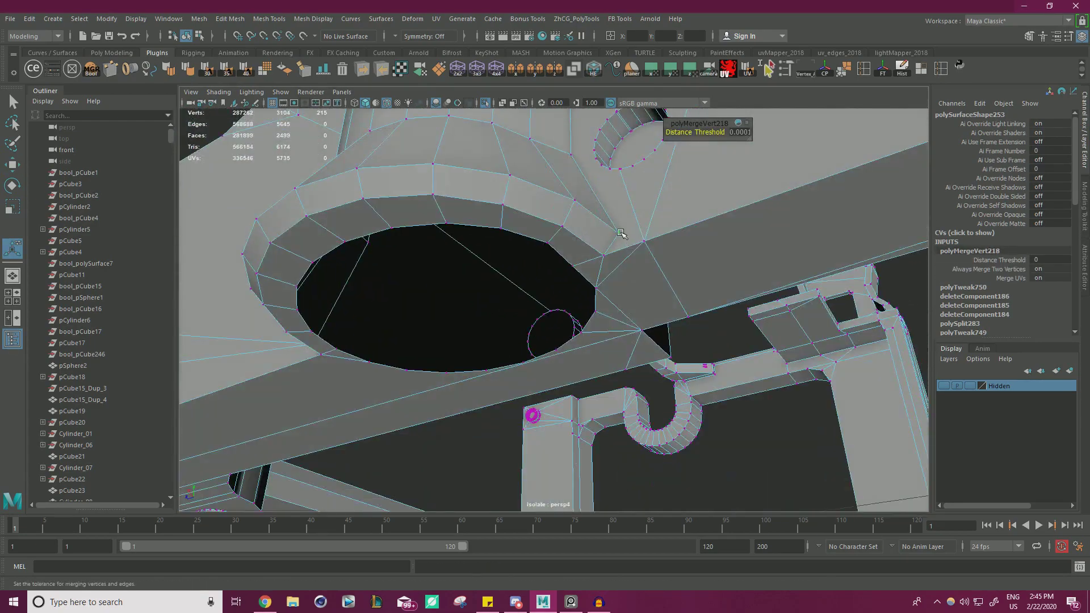
left_click(619, 234)
key("w")
Step: Select the four open border edges along the post side of the leg's gap and extrude them towards the rounded column
left_click_drag(708, 282, 628, 218, "alt")
left_click(615, 243)
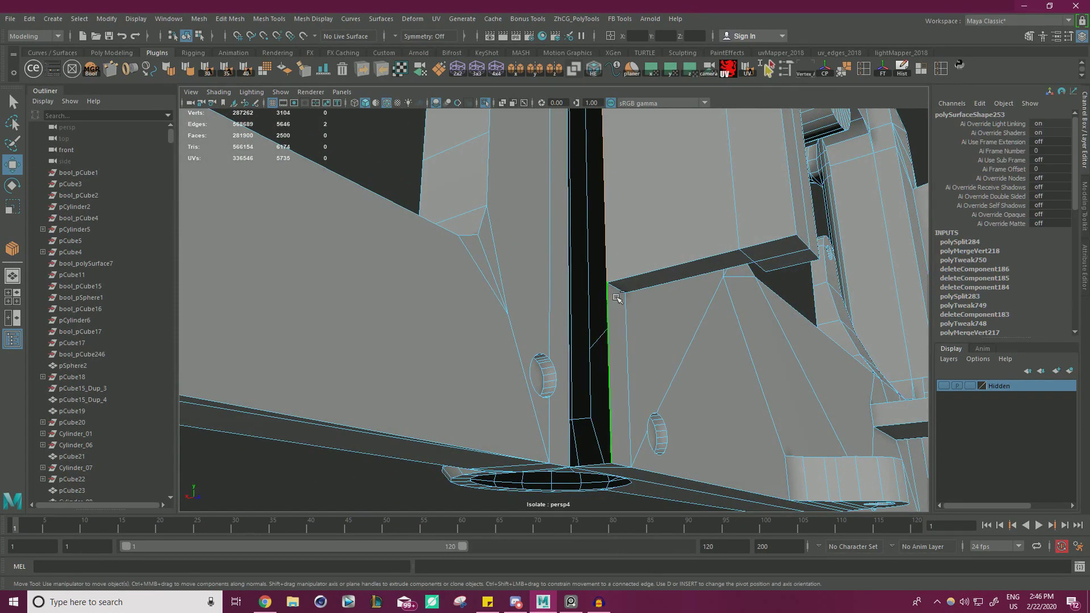
left_click_drag(609, 305, 638, 265, "alt")
right_click_drag(637, 265, 535, 211, "alt")
left_click_drag(536, 211, 540, 326, "alt")
right_click_drag(540, 326, 505, 159, "alt")
left_click_drag(504, 160, 624, 335, "alt")
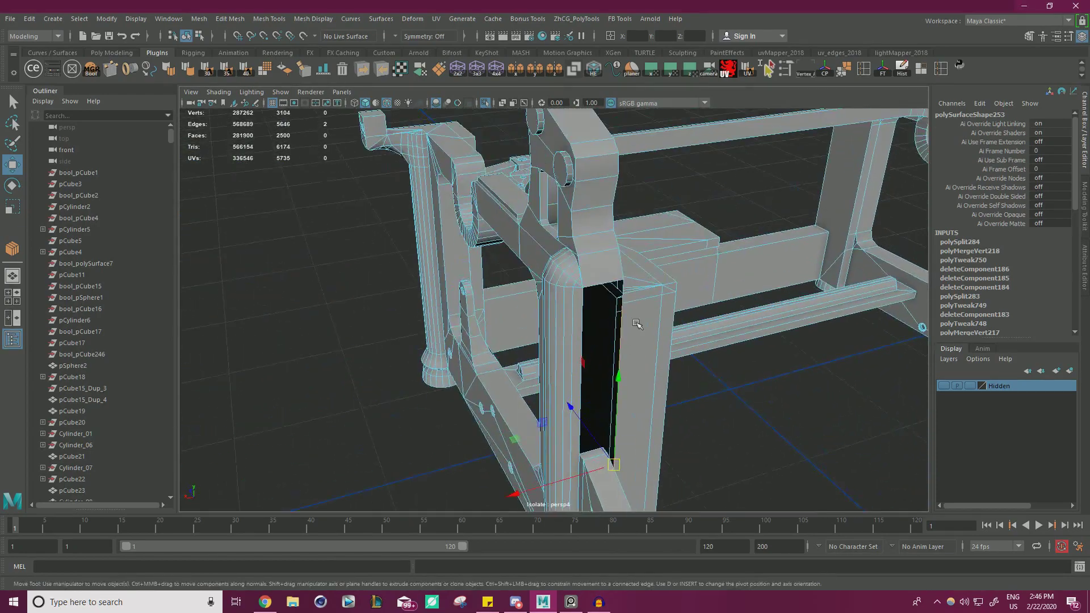
right_click_drag(623, 333, 670, 318, "alt")
left_click_drag(671, 318, 568, 296, "alt")
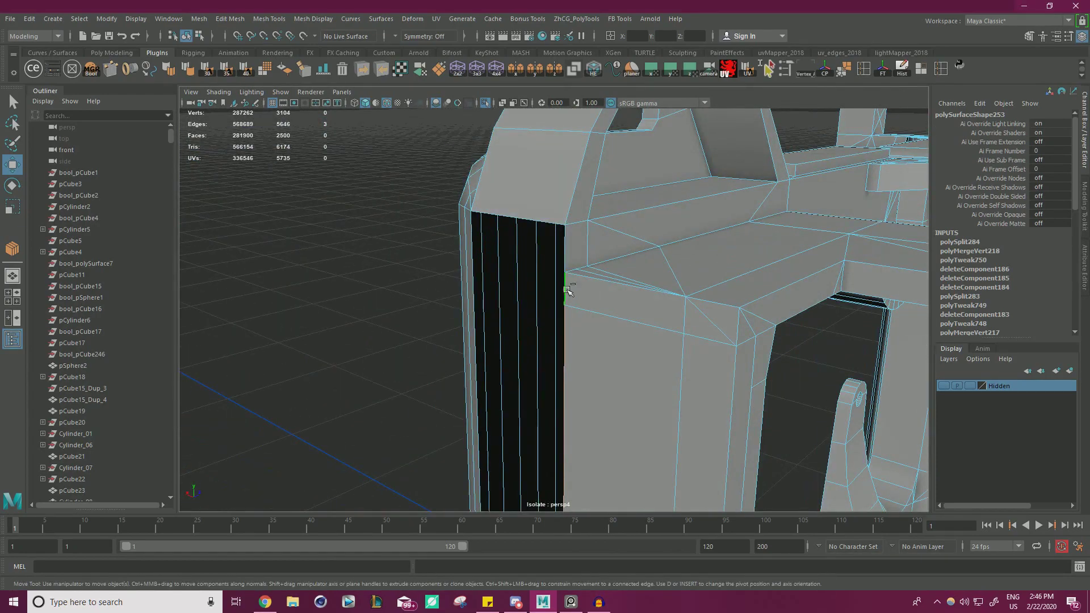
left_click(568, 253, "shift")
left_click_drag(569, 253, 541, 365, "alt")
right_click_drag(540, 365, 669, 324, "alt")
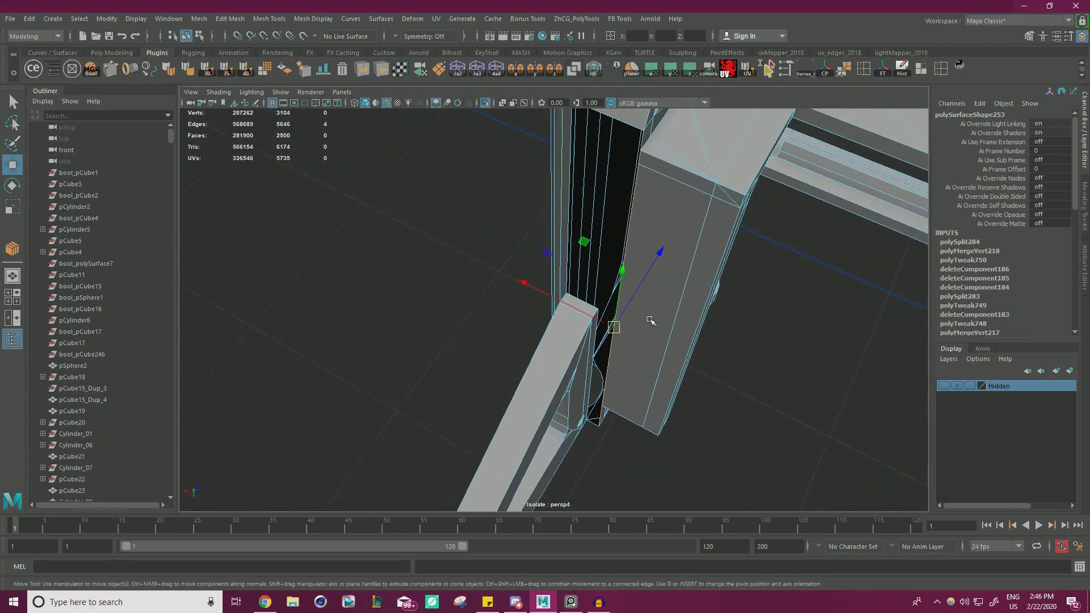
left_click_drag(670, 324, 664, 301, "alt")
left_click_drag(542, 328, 535, 328, "shift")
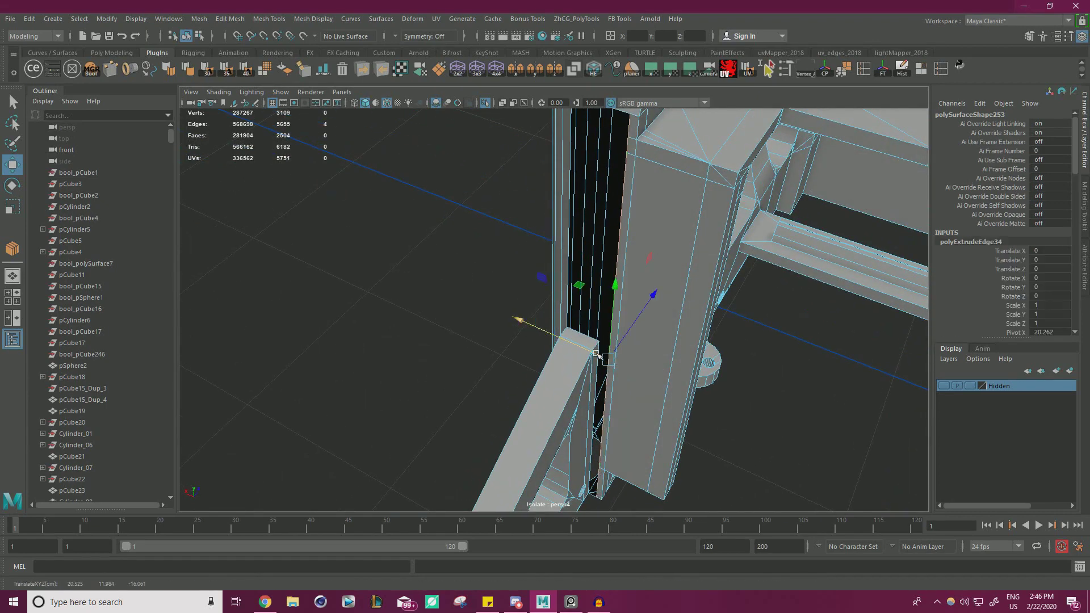
Step: Snap the extruded strip's lower and upper end vertices to the brace level and the underside of the upper block
left_click_drag(601, 344, 632, 219, "alt")
right_click_drag(632, 218, 622, 200)
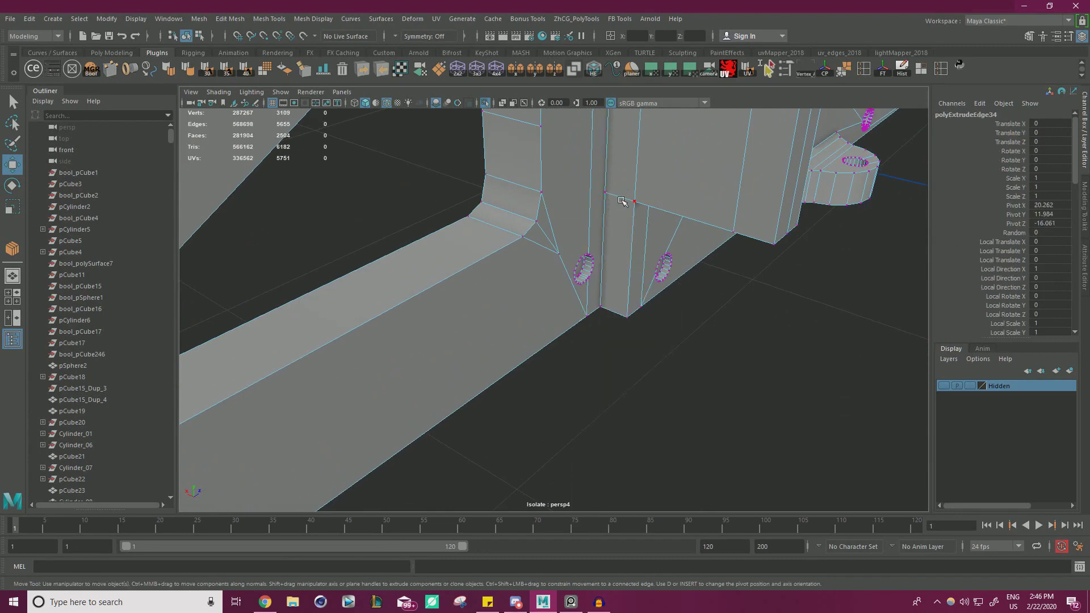
left_click(607, 193)
left_click_drag(608, 194, 609, 233)
left_click_drag(722, 262, 665, 287, "alt")
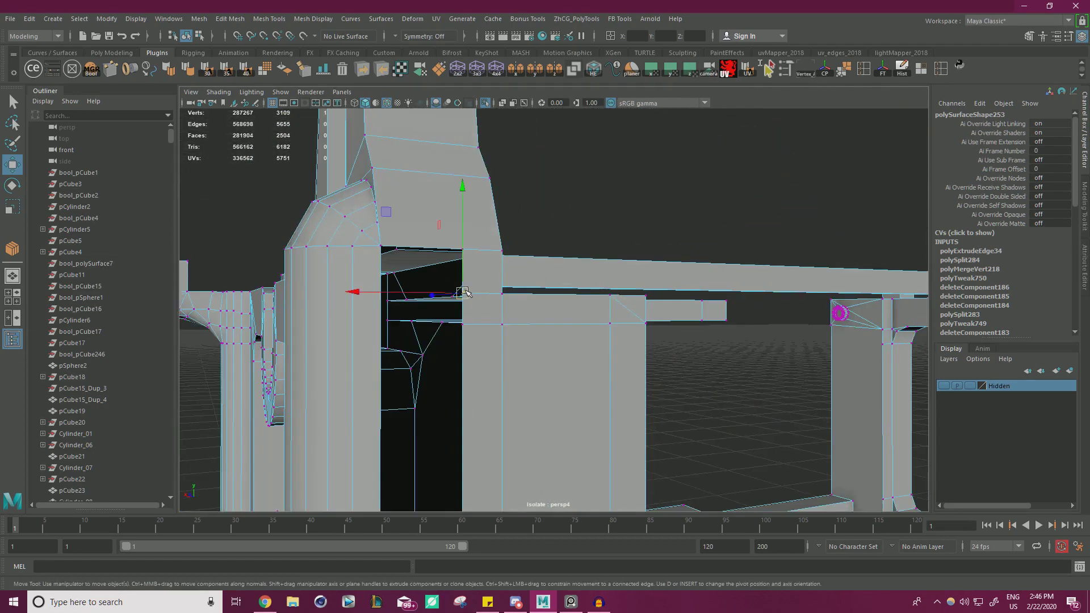
left_click_drag(471, 294, 492, 192)
Step: With Multi-Cut, add a vertex on the upper block's lower edge above the gap and connect it diagonally across the face
left_click_drag(557, 205, 584, 219, "alt")
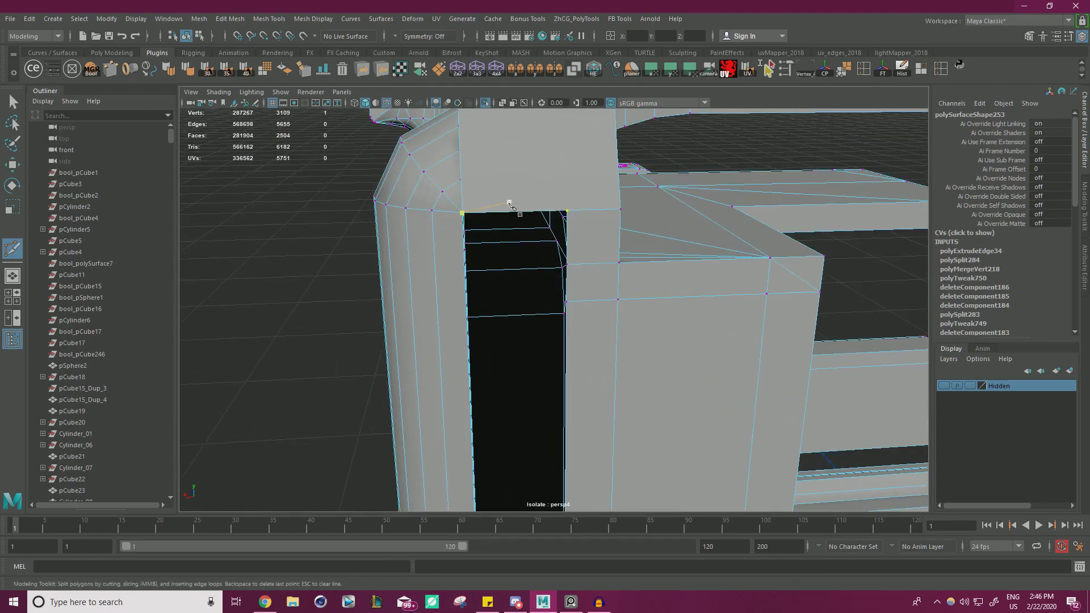
middle_click_drag(550, 199, 500, 218, "alt")
left_click_drag(487, 200, 513, 199, "alt")
key("w")
Step: Snap the block's new lower-edge vertex onto the extruded strip's top corner and merge the overlapping vertices
right_click_drag(524, 187, 467, 179)
left_click(514, 226)
left_click(516, 228)
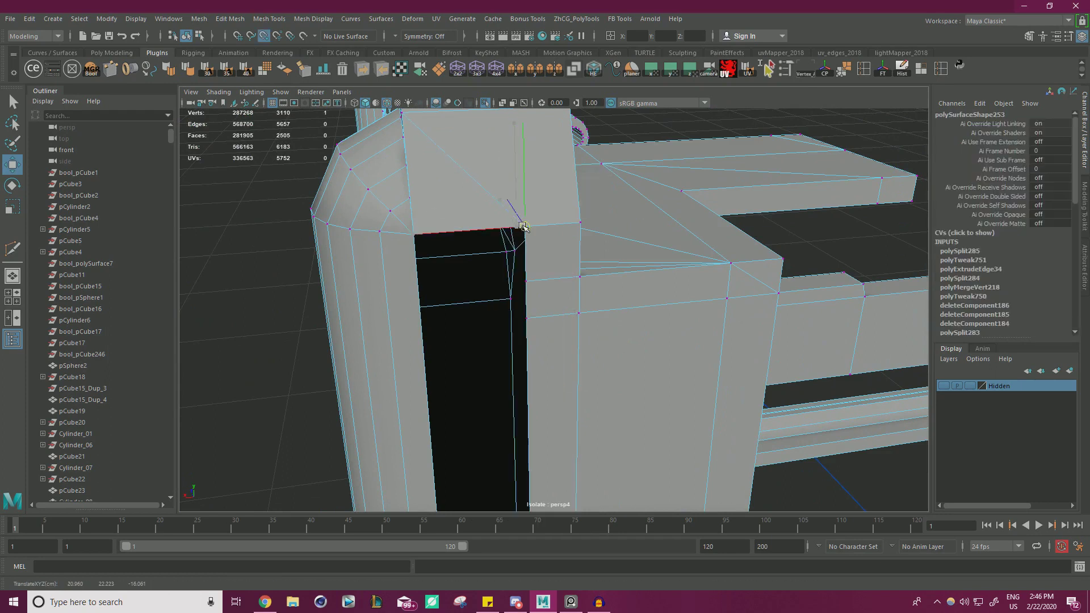
left_click_drag(534, 283, 526, 224)
left_click_drag(549, 324, 404, 236)
scroll(521, 226, "down", 3)
scroll(404, 236, "down", 5)
left_click_drag(426, 191, 753, 487)
scroll(554, 309, "down", 8)
right_click_drag(473, 250, 513, 190, "shift")
Step: Extrude the open edge above the diagonal brace upward and snap it to the upper block's lower edge to close the gap
left_click_drag(614, 254, 710, 255, "alt")
right_click_drag(709, 255, 975, 260, "alt")
left_click_drag(816, 247, 608, 183, "alt")
right_click_drag(626, 165, 619, 136)
middle_click_drag(601, 230, 591, 308, "alt")
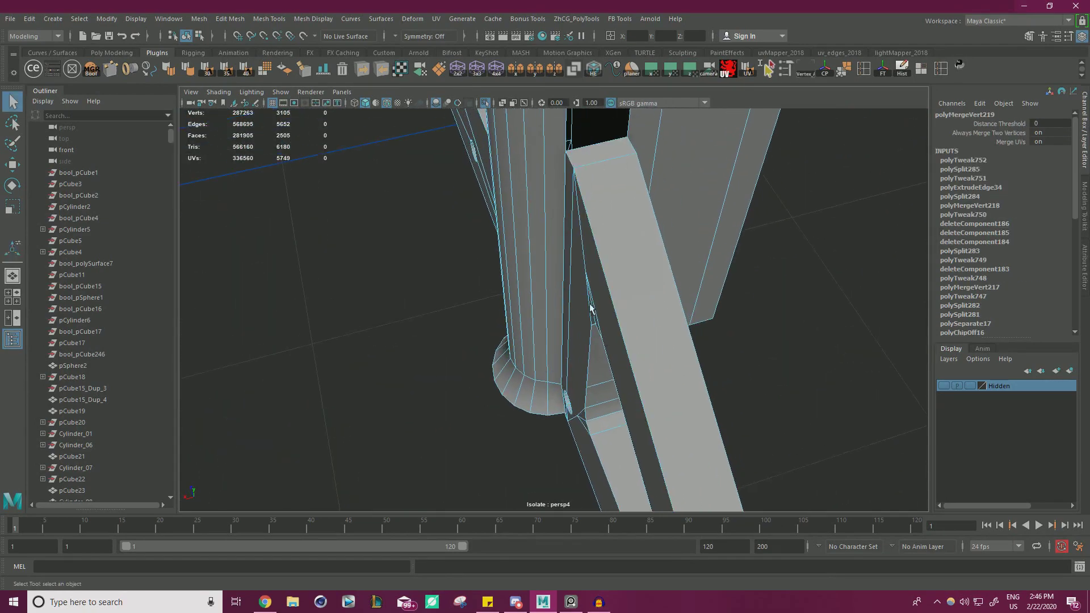
left_click(592, 147)
key("w")
left_click_drag(540, 256, 591, 199, "alt")
middle_click_drag(556, 205, 584, 291, "alt")
left_click_drag(585, 291, 598, 150, "shift")
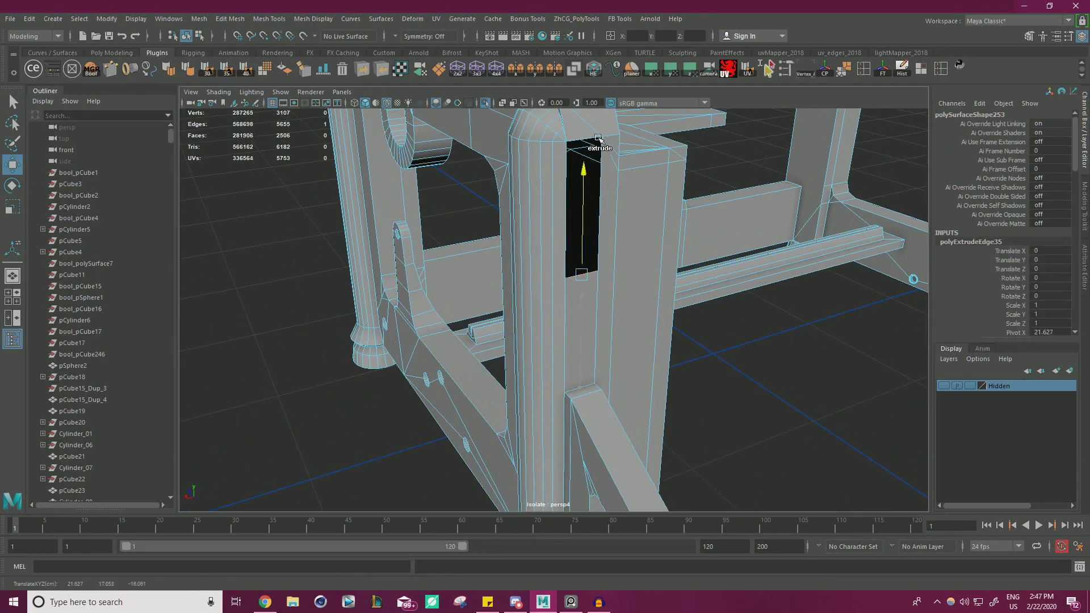
middle_click_drag(599, 129, 564, 206, "alt")
right_click_drag(564, 207, 584, 211, "alt")
key("v")
left_click_drag(546, 198, 561, 181)
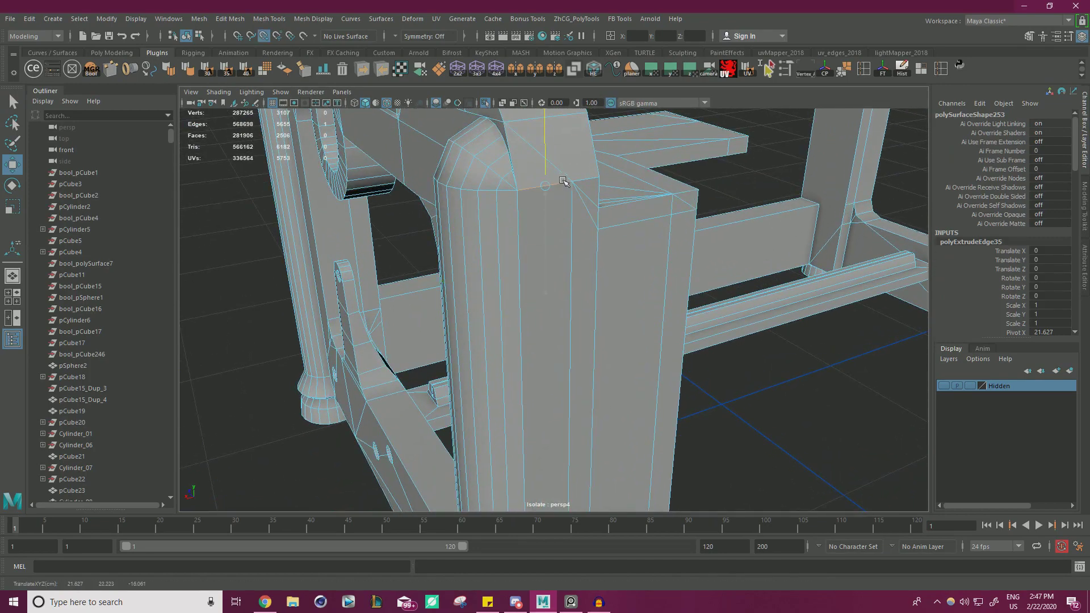
Step: Try moving the vertex at the diagonal brace's top corner beside the column, and undo the move
right_click_drag(573, 181, 494, 297, "alt")
left_click_drag(494, 297, 596, 307, "alt")
middle_click_drag(596, 307, 656, 180, "alt")
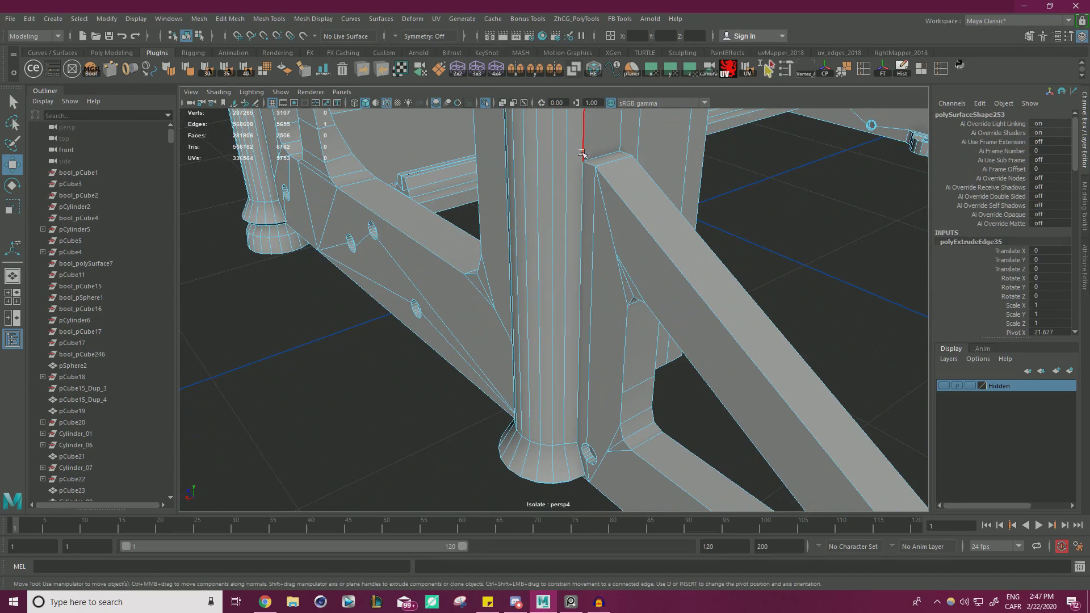
left_click_drag(582, 149, 582, 182, "alt")
left_click(583, 182)
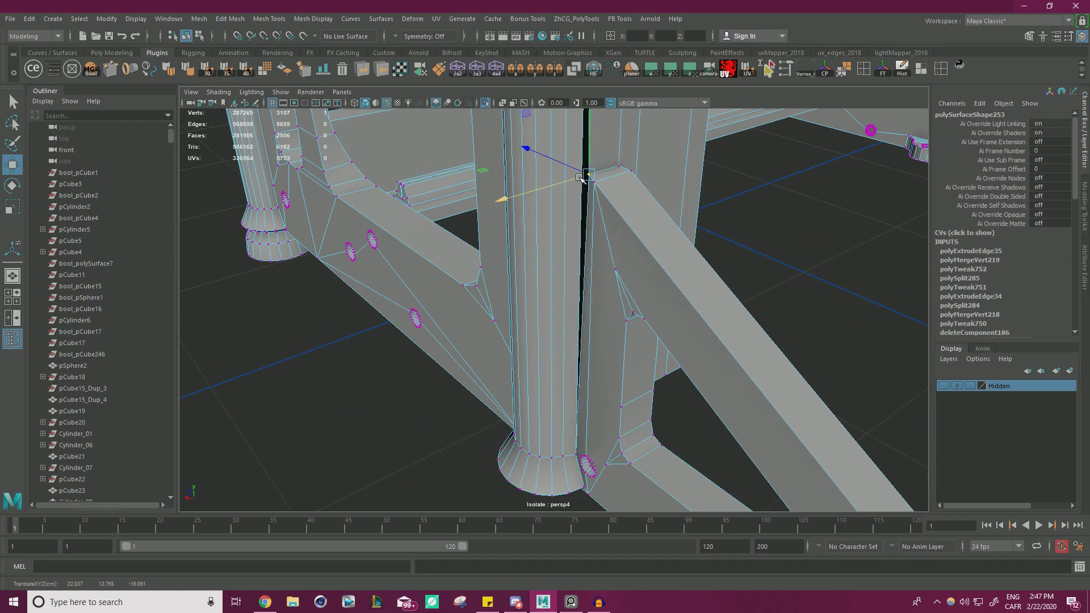
right_click_drag(583, 184, 900, 311, "alt")
key("ctrl+z")
Step: With Multi-Cut, add an edge from the column's vertical edge beside the brace's top corner up towards the top of the column
right_click_drag(579, 207, 577, 176)
left_click(582, 215)
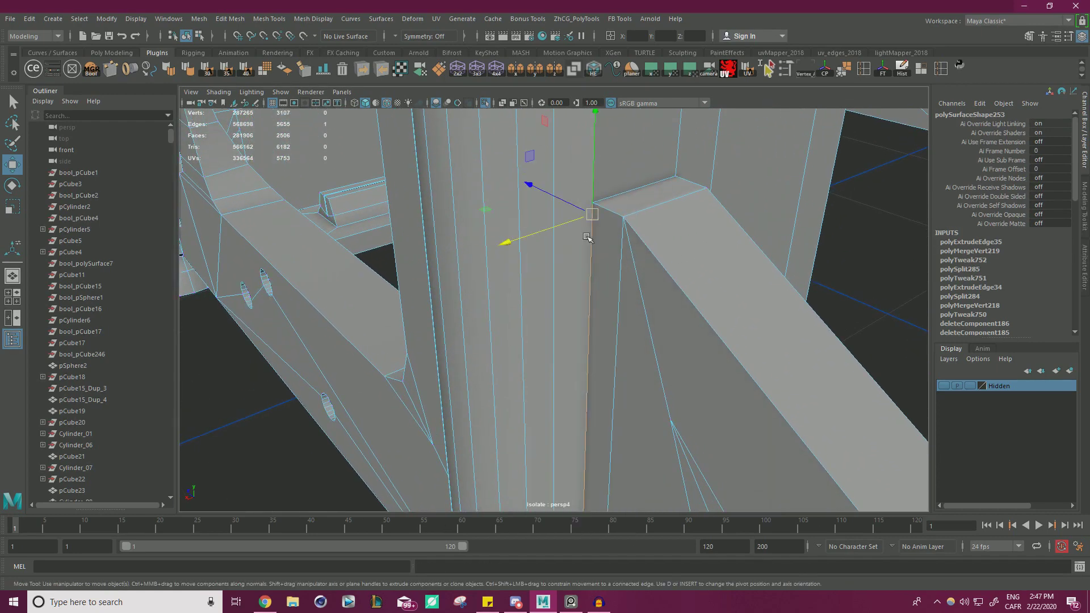
key("ctrl+shift+x")
left_click(590, 250)
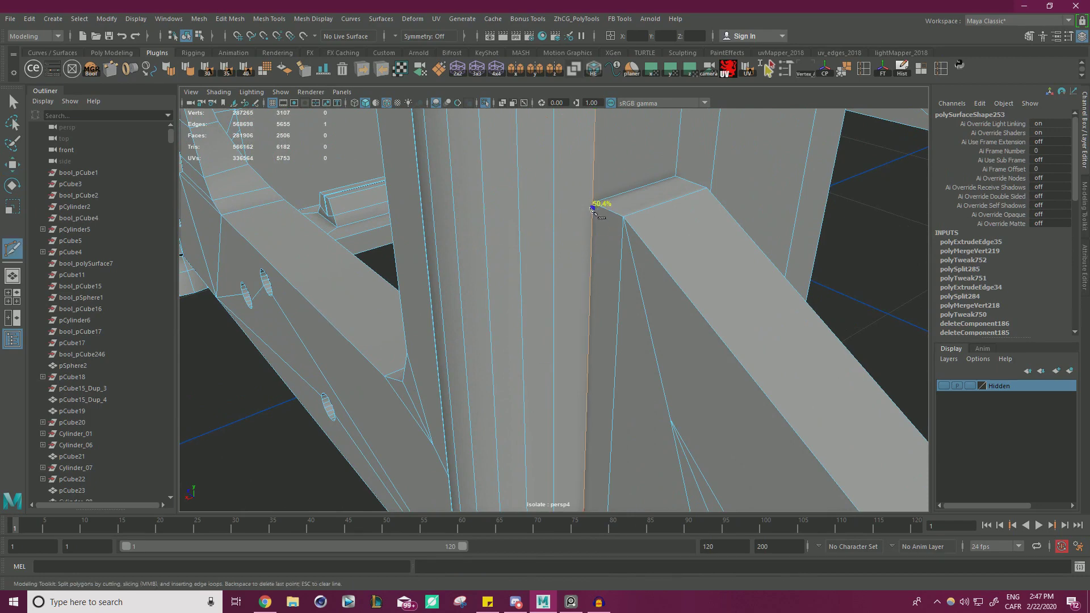
right_click_drag(583, 195, 563, 185, "alt")
middle_click_drag(562, 185, 529, 272, "alt")
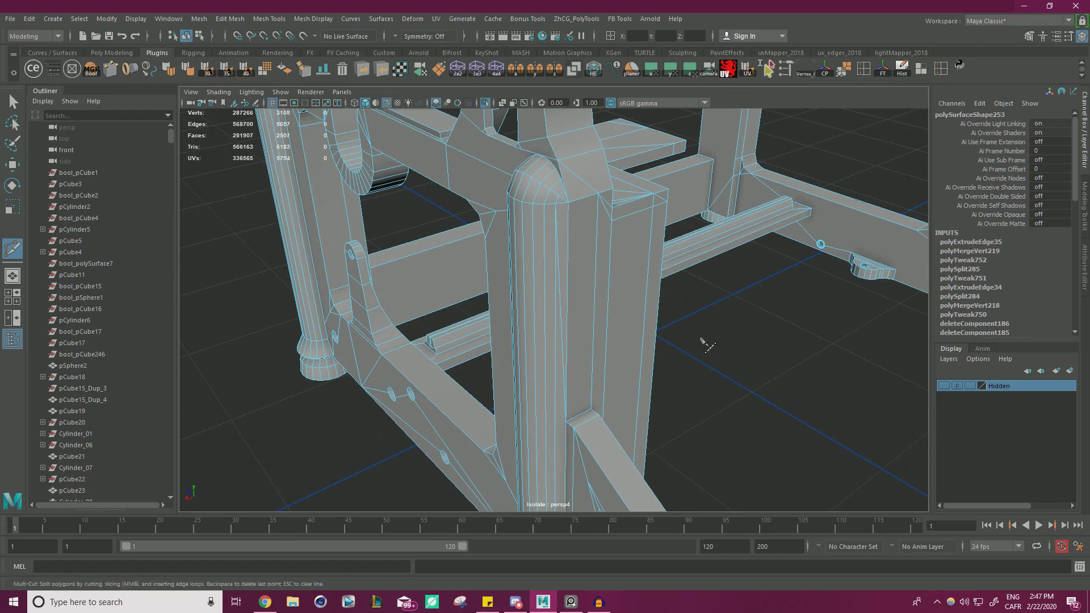
right_click(708, 346)
Step: Snap the new column-edge vertex onto the brace's top corner and merge the overlapping vertices
middle_click_drag(708, 345, 793, 263, "alt")
right_click_drag(793, 263, 727, 334, "alt")
key("w")
right_click_drag(514, 239, 491, 240)
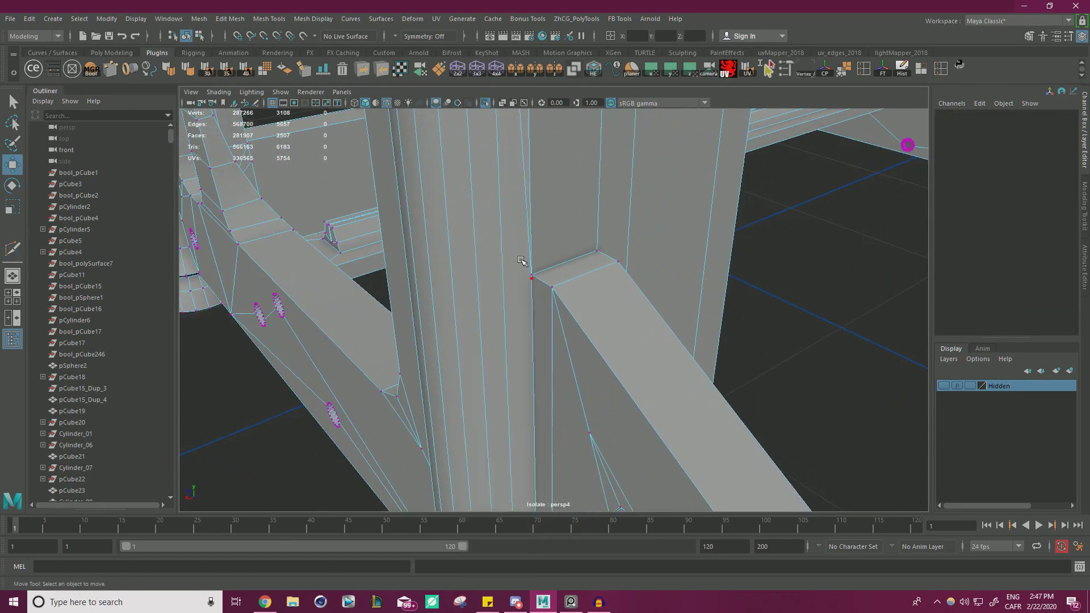
mouse_move(521, 261)
left_mouse_down()
mouse_move(537, 287)
mouse_move(499, 288)
mouse_move(531, 276)
left_mouse_up()
right_click_drag(638, 266, 488, 236, "alt")
left_click_drag(488, 236, 443, 301, "alt")
left_click_drag(444, 437, 662, 182)
right_click_drag(387, 223, 440, 163, "shift")
Step: Snap the stray vertex near the post's upper corner onto the corner vertex above it
right_click_drag(600, 233, 642, 213)
left_click_drag(681, 250, 769, 285, "alt")
right_click_drag(769, 285, 818, 284, "alt")
left_click_drag(710, 267, 559, 271, "alt")
middle_click_drag(559, 266, 543, 334, "alt")
right_click_drag(543, 334, 584, 311, "alt")
left_click_drag(584, 312, 554, 310, "alt")
right_click_drag(487, 254, 474, 262)
left_click(502, 276)
key("w")
left_click_drag(503, 271, 499, 237)
Step: Merge the overlapping vertices across the whole frame mesh
left_click_drag(494, 195, 592, 211, "alt")
key("v")
key("v")
scroll(511, 273, "down", 3)
right_click_drag(592, 211, 658, 314, "alt")
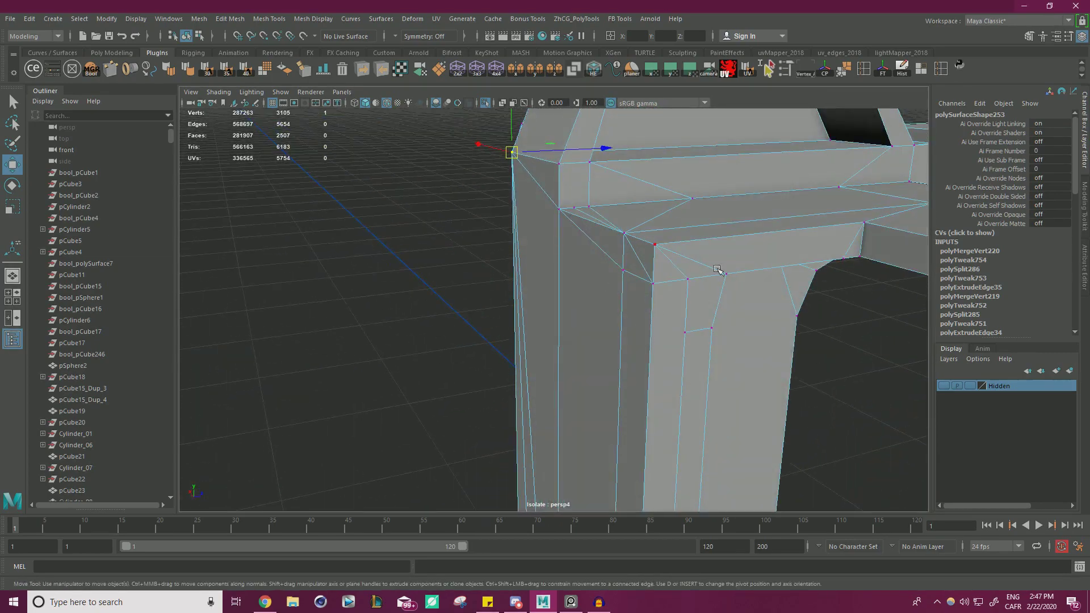
key("a")
right_click_drag(736, 235, 801, 187, "shift")
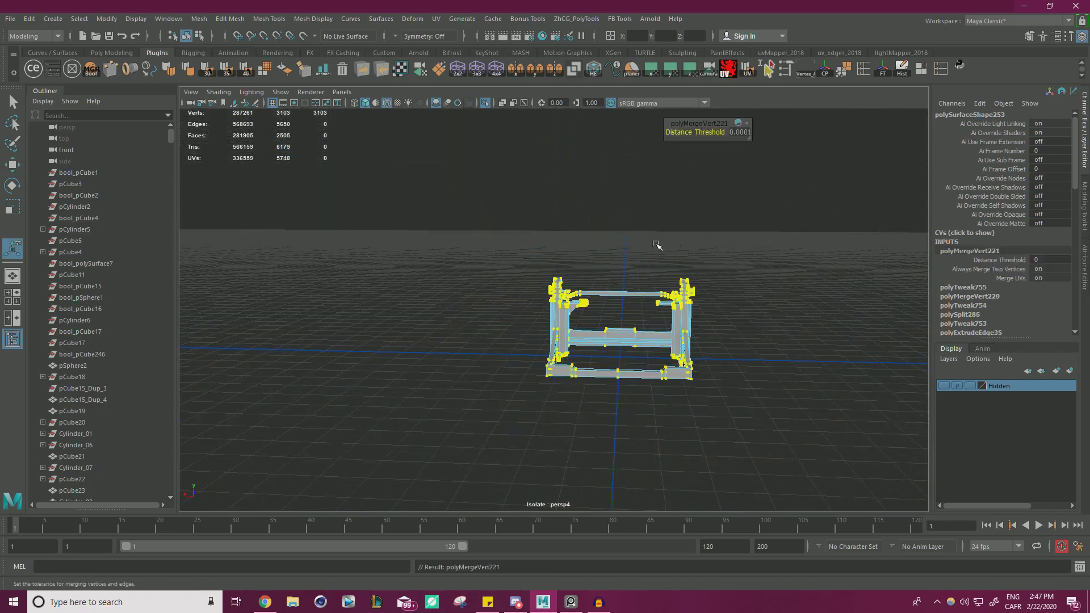
Step: Examine the junction between the leg column's rounded top and the side panel, including its rim vertices
right_click_drag(728, 199, 951, 290, "alt")
left_click_drag(795, 295, 914, 305, "alt")
right_click_drag(914, 304, 686, 182, "alt")
middle_click_drag(686, 182, 560, 206, "alt")
right_click_drag(636, 227, 773, 254, "alt")
left_click_drag(772, 255, 520, 132, "alt")
right_click_drag(521, 131, 696, 331, "alt")
mouse_move(697, 331)
left_mouse_down("alt")
mouse_move(703, 356)
mouse_move(701, 347)
left_mouse_up("alt")
right_click_drag(625, 202, 611, 193)
left_click_drag(610, 193, 660, 254, "alt")
right_click_drag(660, 253, 690, 258, "alt")
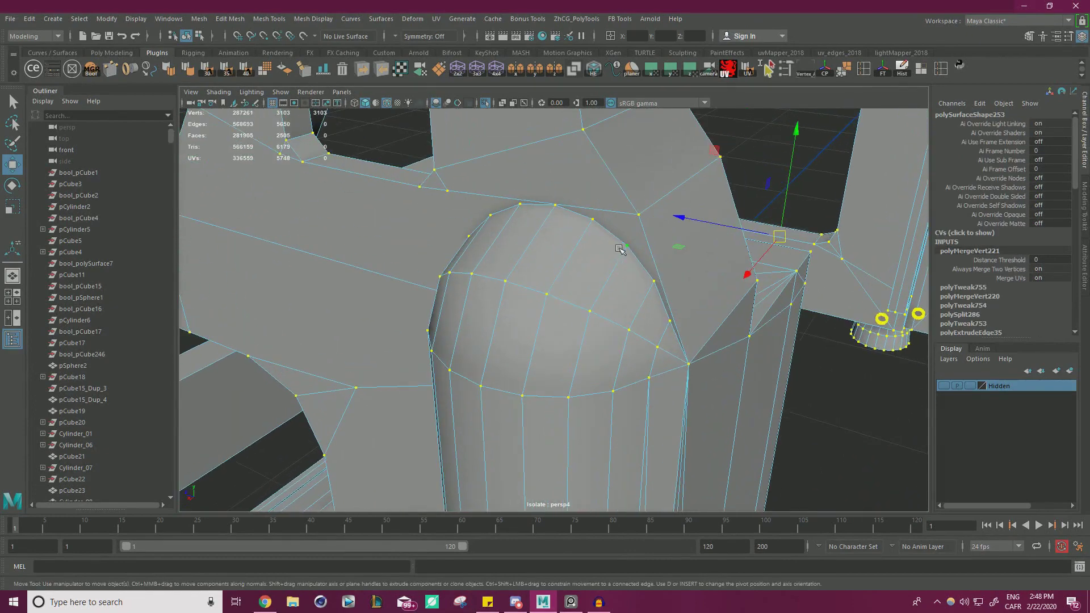
left_click(626, 246)
left_click_drag(578, 279, 577, 243, "alt")
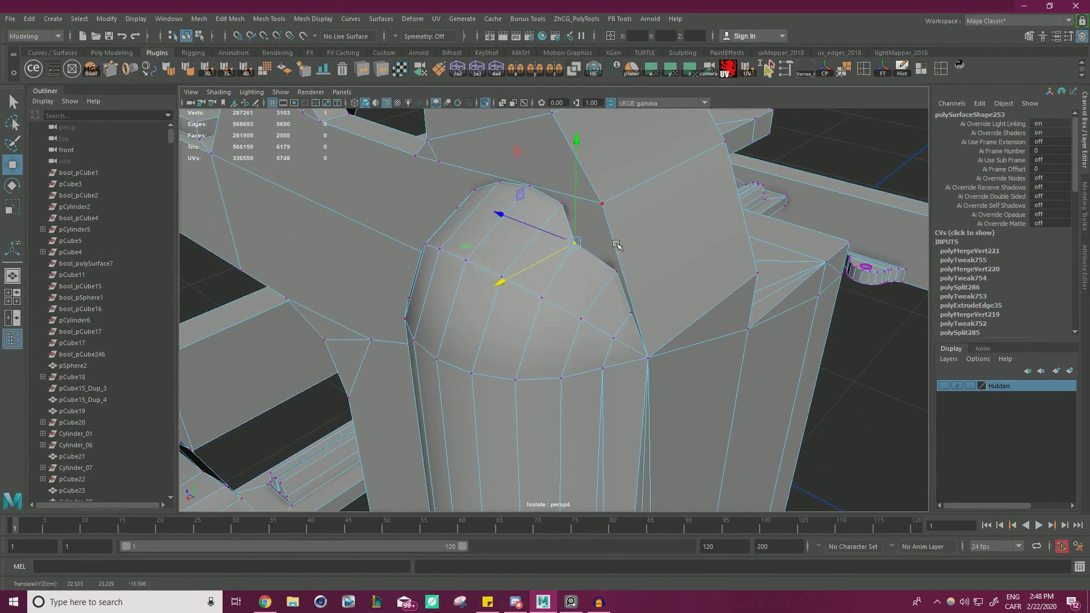
Step: With Multi-Cut, cut a curved line of edges into the side panel face following the outline of the column's rounded top
right_click_drag(590, 233, 591, 280)
left_click(604, 236)
right_click_drag(619, 239, 570, 229, "alt")
left_click_drag(569, 229, 706, 276, "alt")
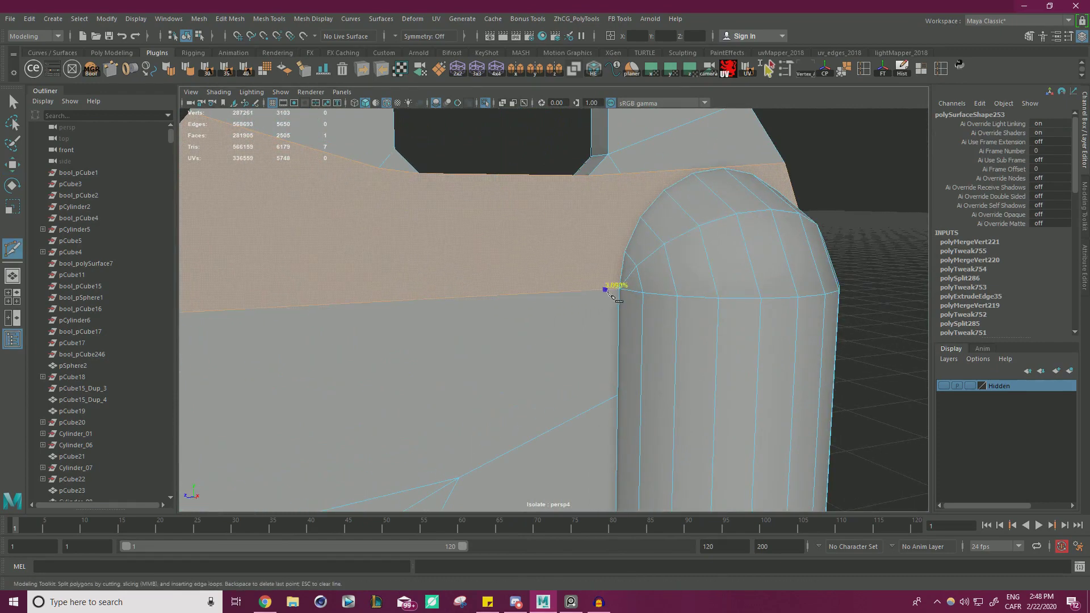
left_click(615, 250)
left_click_drag(616, 249, 616, 267, "alt")
left_click(600, 268)
left_click(627, 244)
right_click_drag(616, 268, 681, 312, "alt")
middle_click_drag(693, 322, 556, 245, "alt")
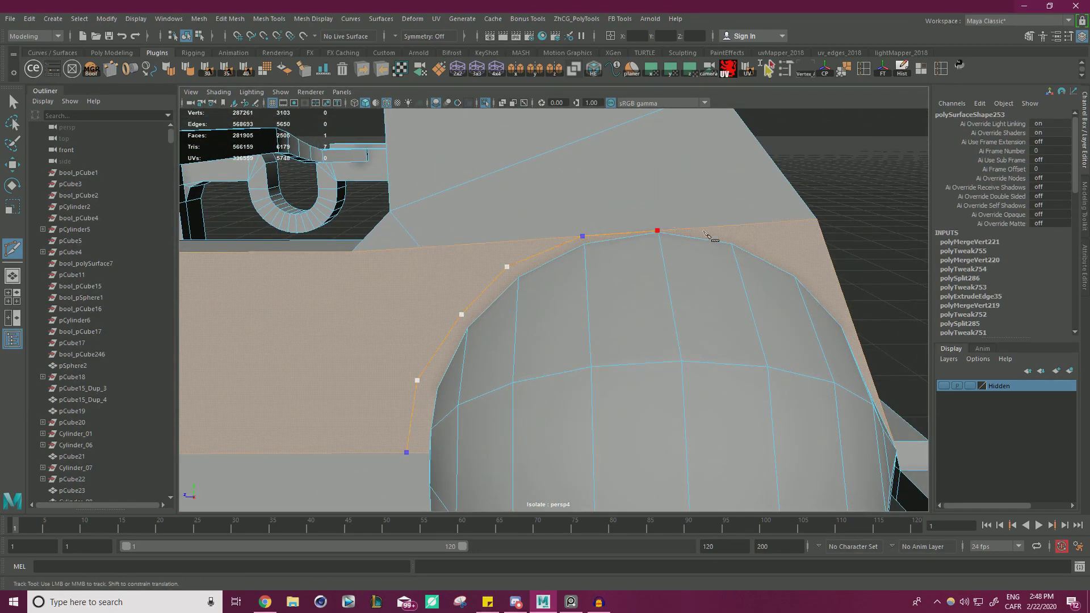
left_click_drag(782, 262, 655, 272, "alt")
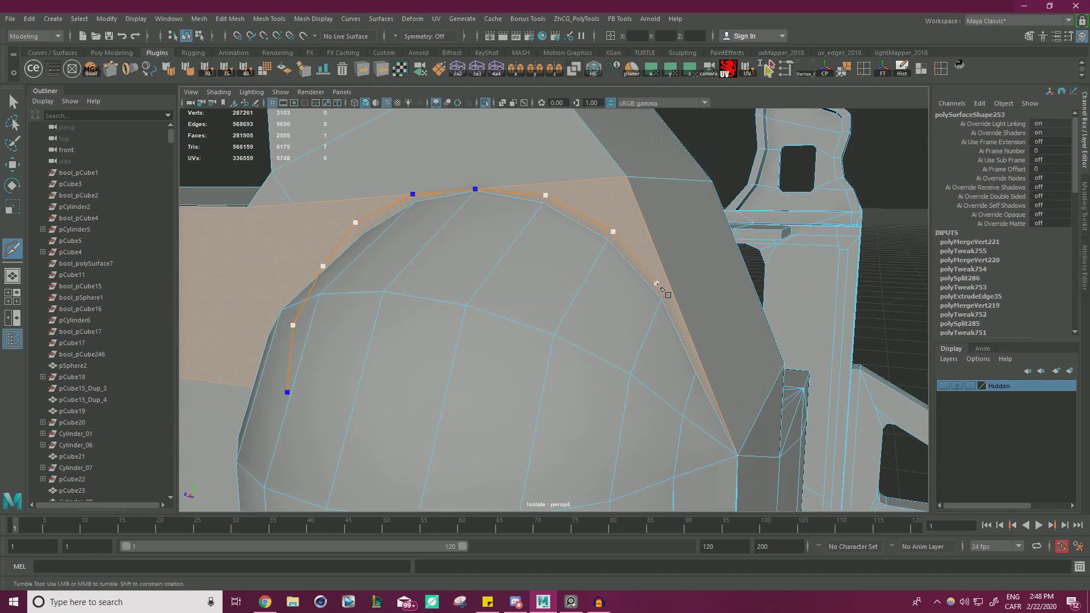
right_click_drag(680, 331, 689, 311, "alt")
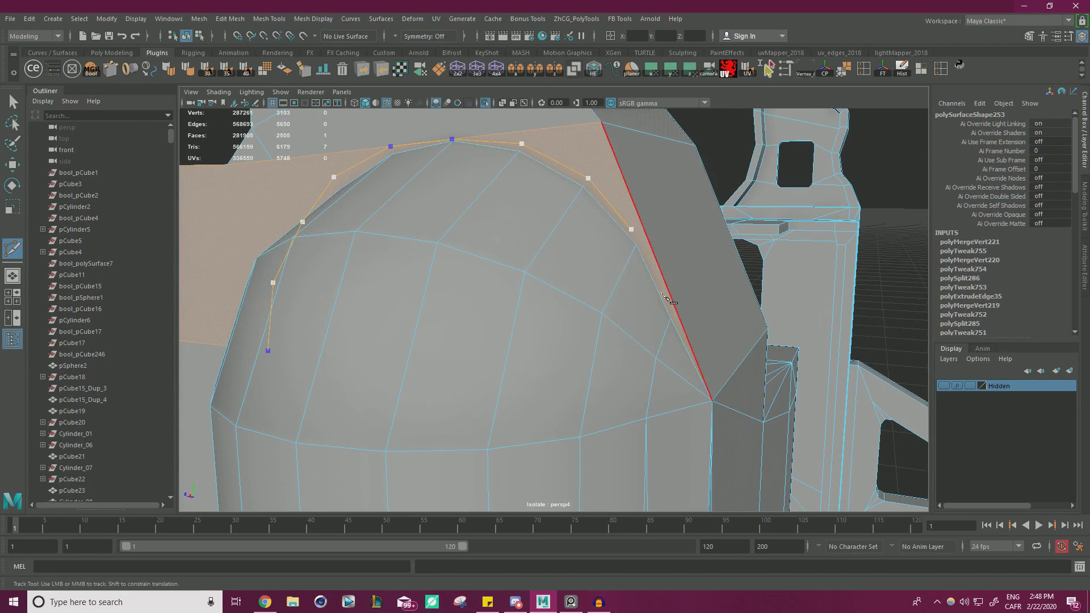
scroll(659, 282, "up", 10)
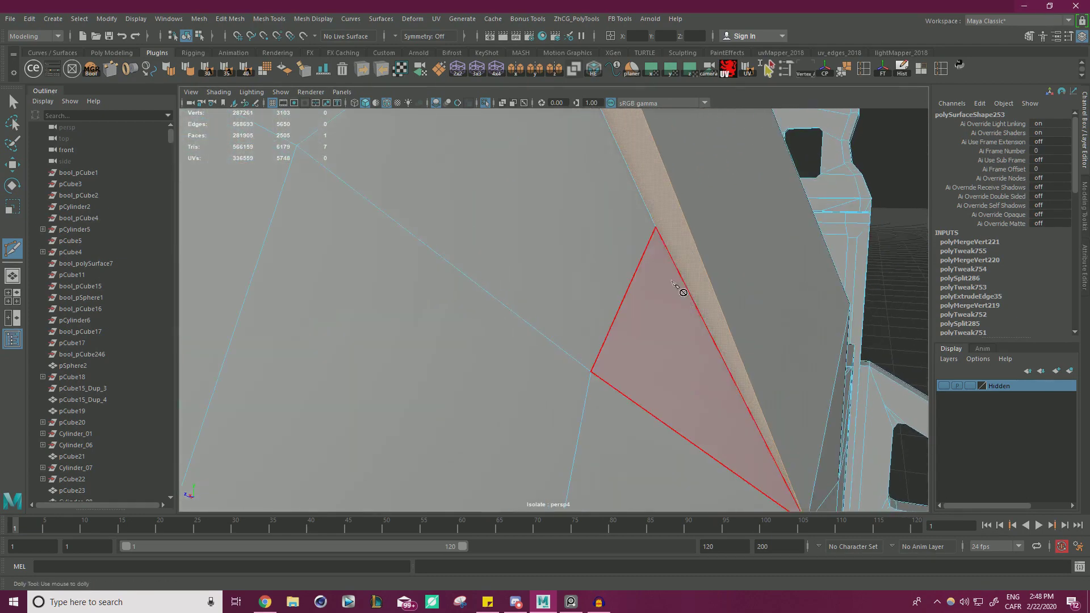
scroll(688, 254, "down", 3)
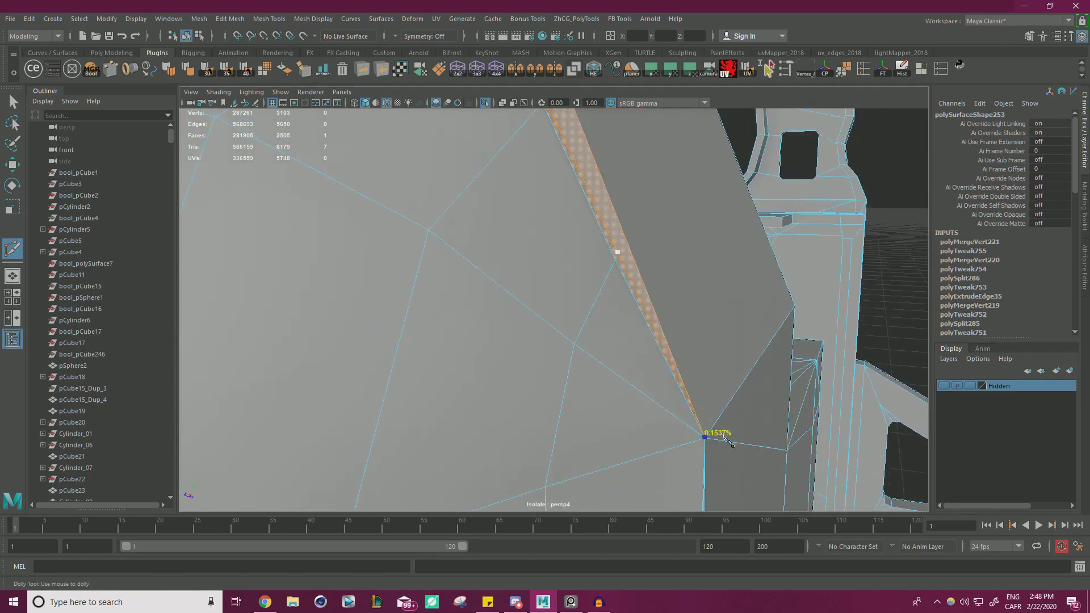
Step: Delete the thin strip of face between the new cut and the column's rounded top
key("w")
right_click_drag(625, 227, 614, 249)
left_click(610, 241)
scroll(533, 228, "down", 6)
left_click_drag(366, 236, 453, 243, "alt")
scroll(656, 266, "up", 3)
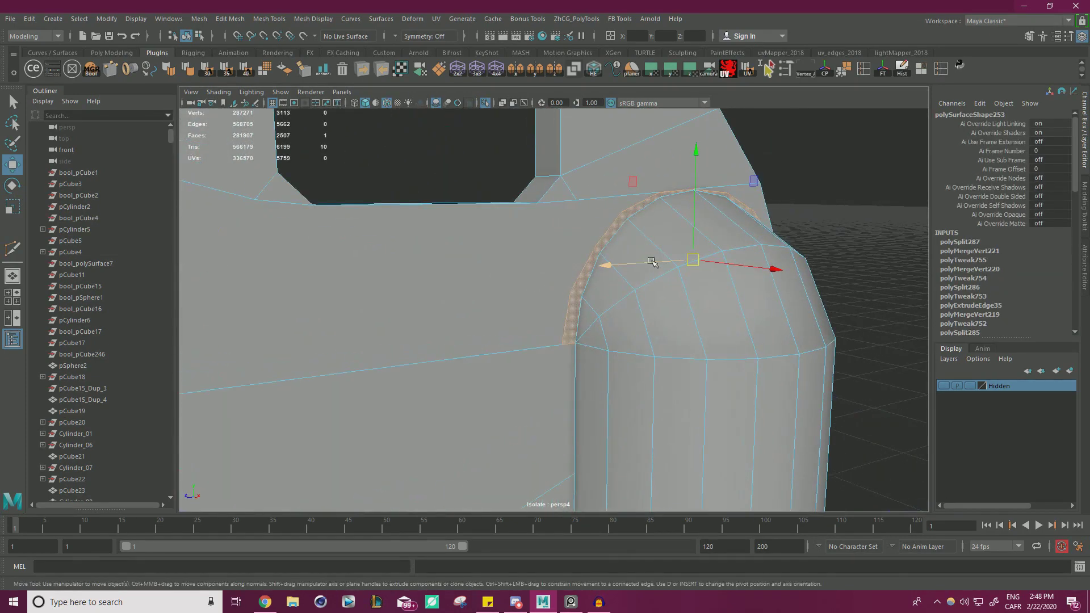
key("Delete")
Step: Snap the panel's cut vertices on the near side of the gap onto the matching vertices of the column's rounded top
right_click_drag(551, 274, 487, 275)
scroll(575, 360, "up", 3)
left_click(564, 359)
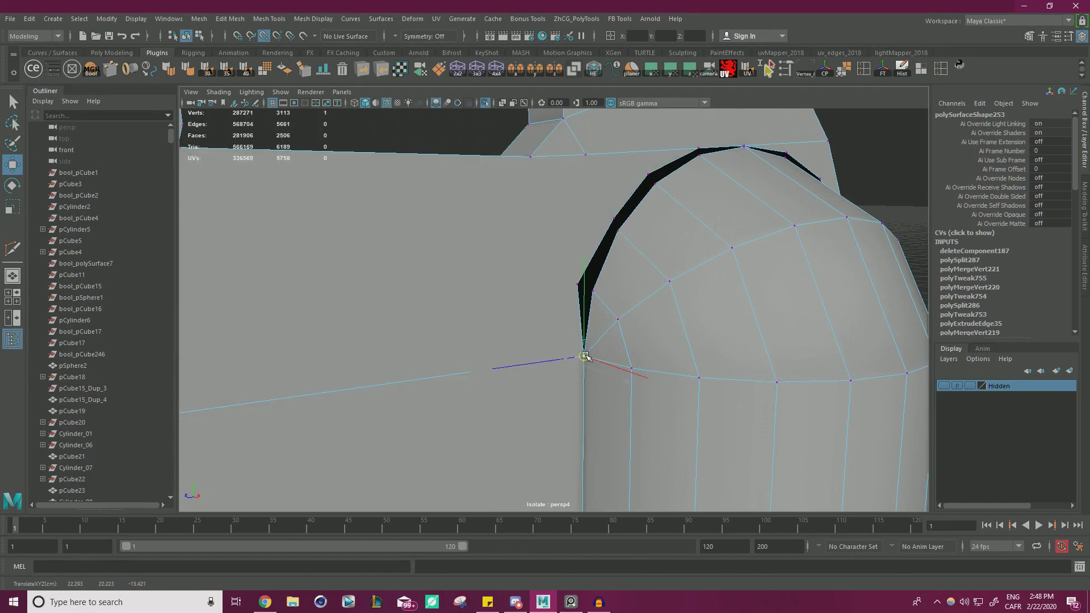
left_click_drag(572, 359, 590, 287)
left_click(613, 218)
left_click_drag(617, 225, 654, 179)
Step: Snap the remaining cut vertices over the crown and far side onto the rounded top's vertices to close the gap
left_click_drag(771, 221, 685, 260, "alt")
left_click_drag(752, 270, 586, 201, "alt")
left_click(687, 205)
key("v")
left_click_drag(686, 208, 679, 216)
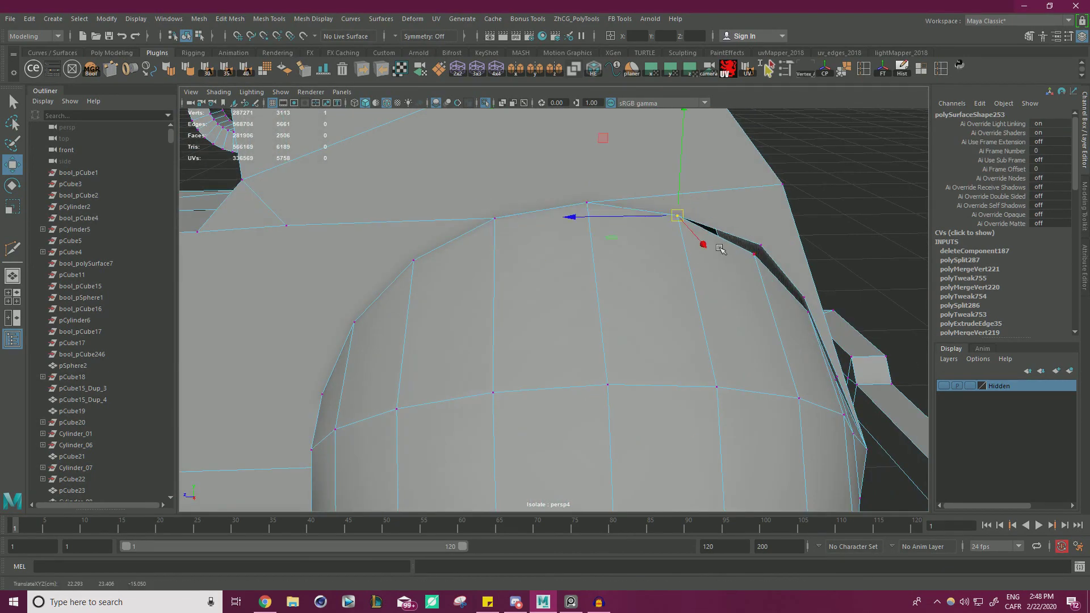
left_click_drag(738, 239, 669, 249, "alt")
left_click_drag(565, 184, 623, 249)
left_click_drag(636, 292, 624, 213, "alt")
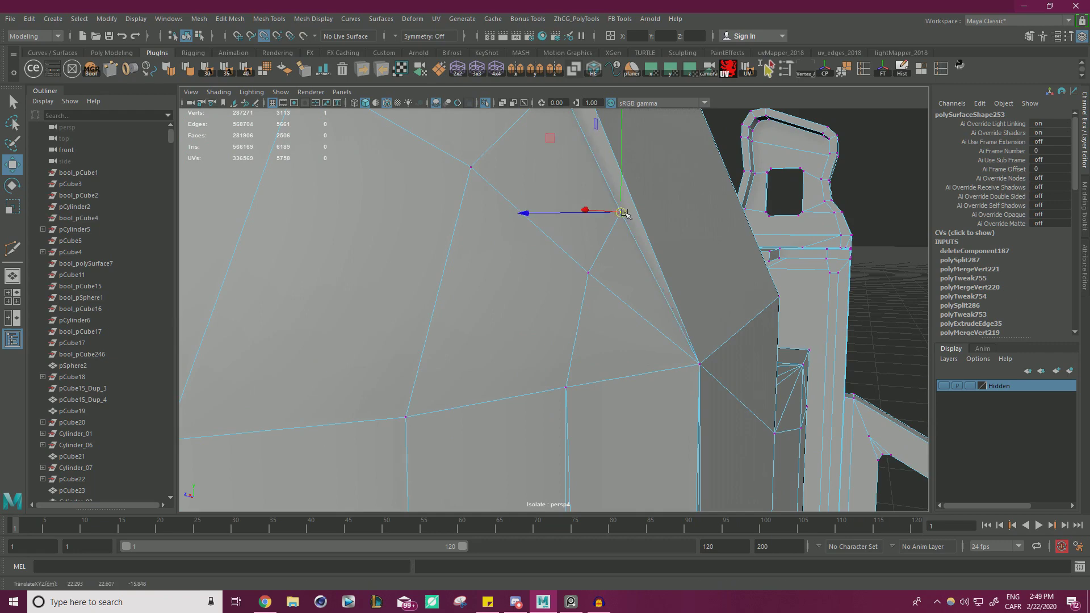
Step: Merge the overlapping vertices of the frame mesh and clear the selection
scroll(631, 340, "down", 8)
left_click_drag(630, 344, 737, 343, "alt")
right_click_drag(699, 207, 752, 162, "shift")
right_click_drag(571, 254, 227, 249, "alt")
left_click(711, 229)
Step: Turn off isolation of the frame to display the whole typewriter again
left_click_drag(455, 244, 540, 239, "alt")
right_click_drag(540, 238, 680, 340, "alt")
left_click_drag(679, 340, 537, 392, "alt")
right_click_drag(754, 331, 595, 351, "alt")
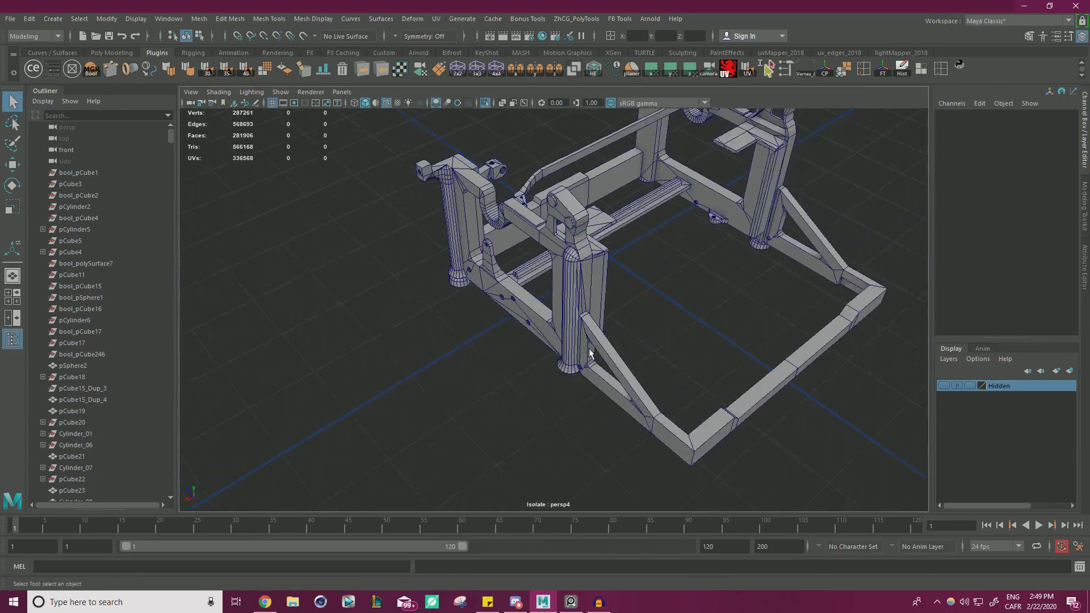
left_click_drag(595, 351, 570, 263, "alt")
right_click_drag(569, 263, 508, 143, "alt")
left_click(484, 103)
right_click_drag(591, 318, 565, 313, "alt")
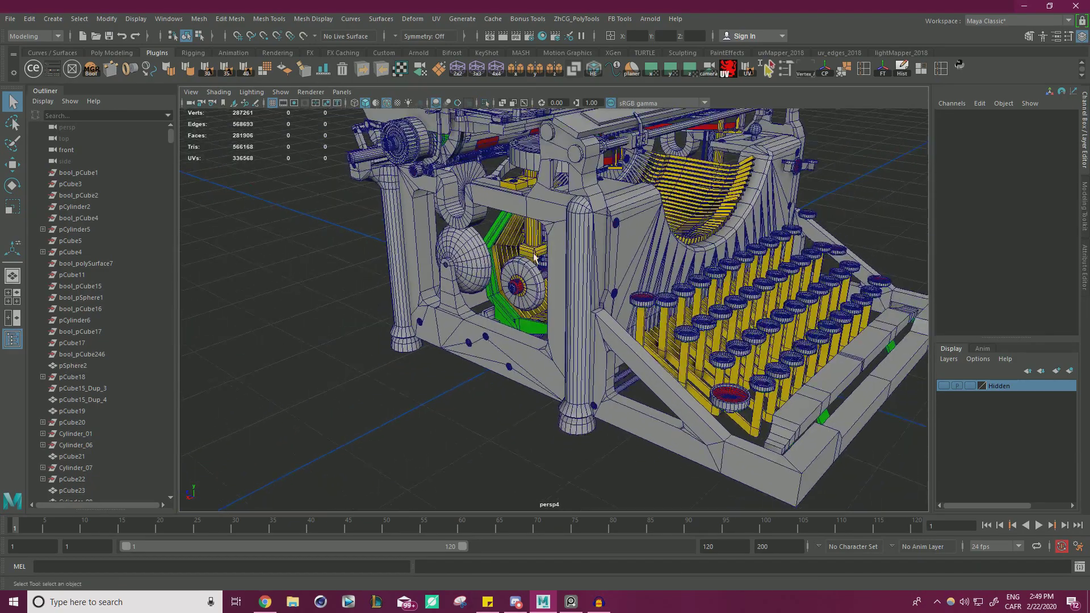
Step: Select the separated foot under the front leg column and isolate it
left_click_drag(566, 312, 543, 171, "alt")
right_click_drag(543, 170, 574, 188, "alt")
left_click(557, 364)
key("w")
key("f")
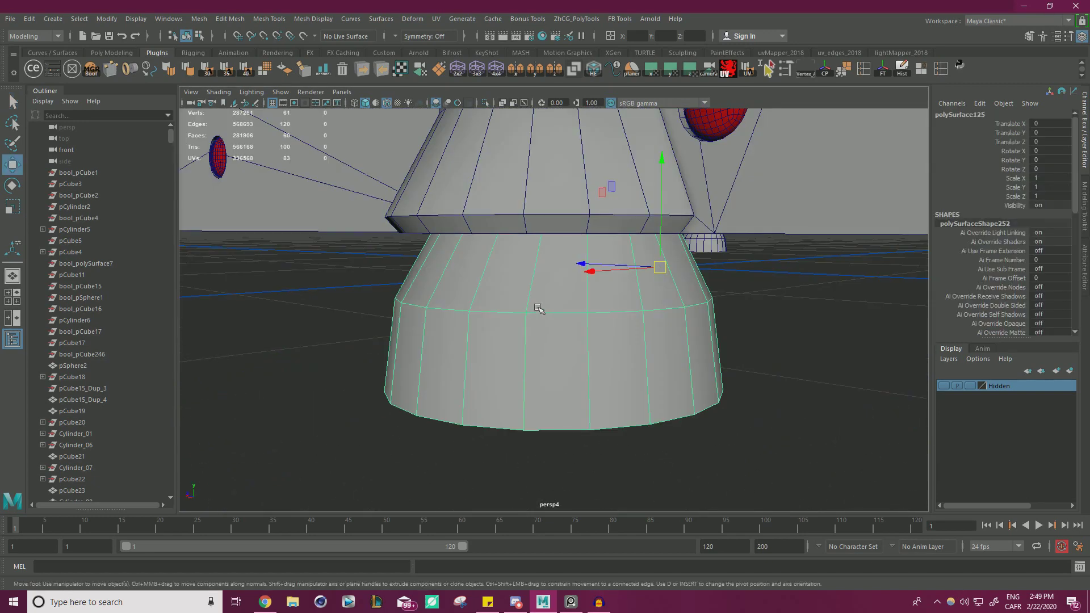
left_click(485, 103)
left_click_drag(545, 180, 598, 304, "alt")
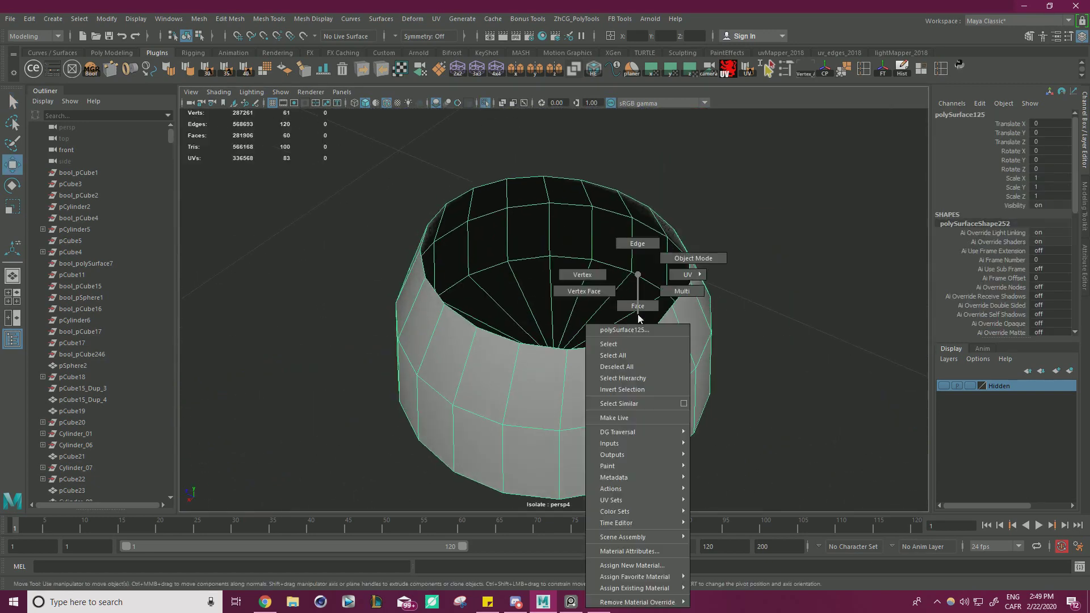
Step: Fill the hole at the foot's open top border and bring the rest of the typewriter back into view
right_click_drag(638, 318, 638, 267)
double_click(661, 326)
left_click_drag(661, 326, 805, 261, "alt")
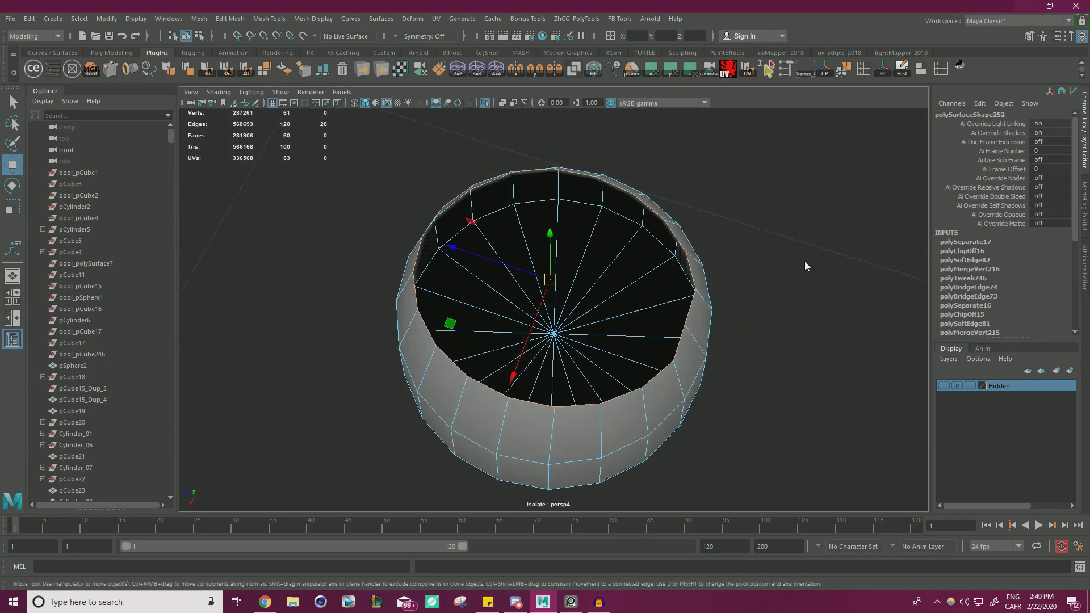
right_click_drag(806, 261, 810, 320, "shift")
right_click_drag(795, 414, 792, 414, "shift")
left_click_drag(791, 414, 569, 301, "alt")
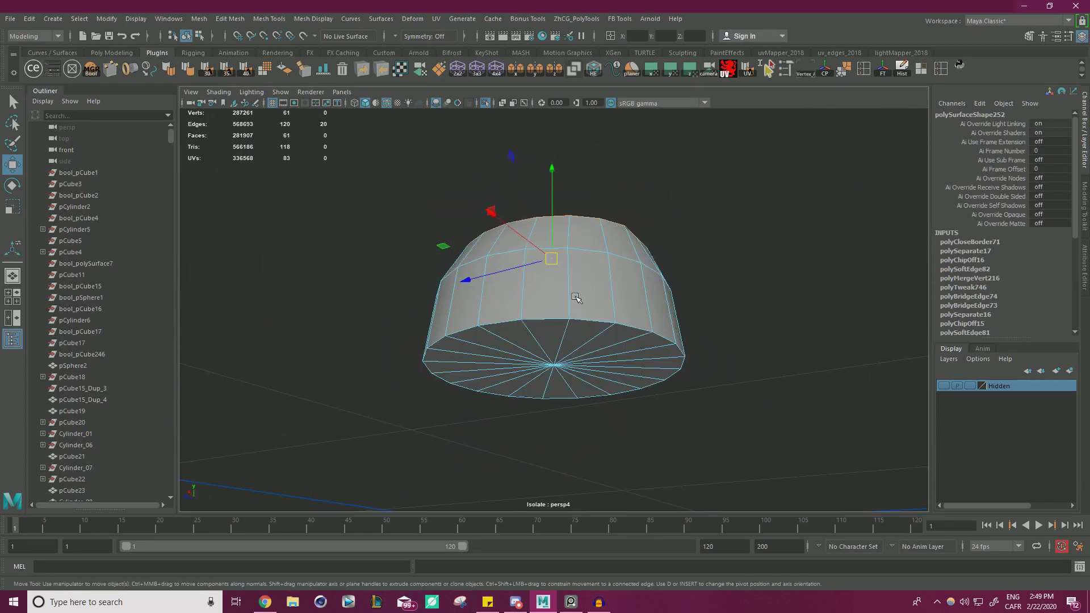
left_click(485, 103)
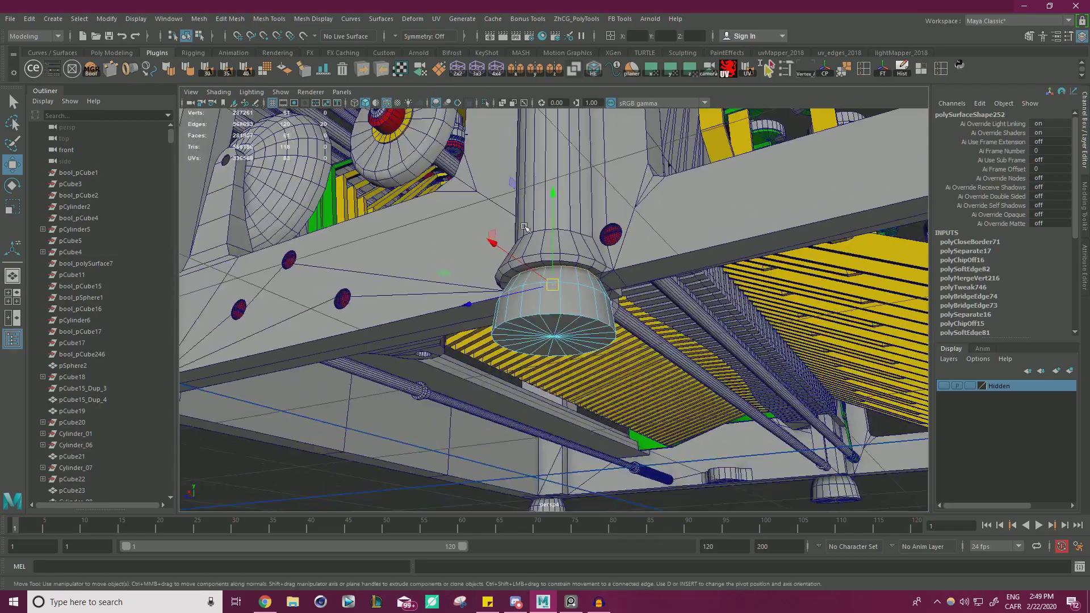
left_click_drag(545, 257, 607, 285, "alt")
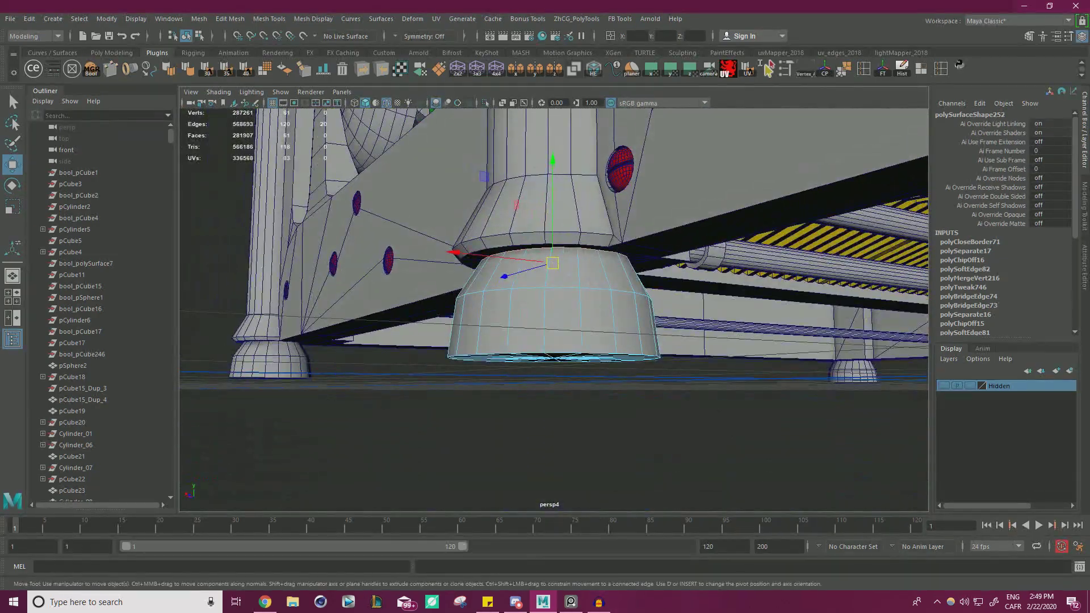
Step: Examine the reference photos for the shape of the typewriter's feet, keeping the foot close-up beside the model
right_click_drag(0, 341, 585, 352)
scroll(398, 306, "up", 3)
scroll(335, 301, "up", 2)
right_click_drag(346, 325, 0, 325)
left_click_drag(511, 338, 533, 359, "alt")
scroll(25, 347, "down", 5)
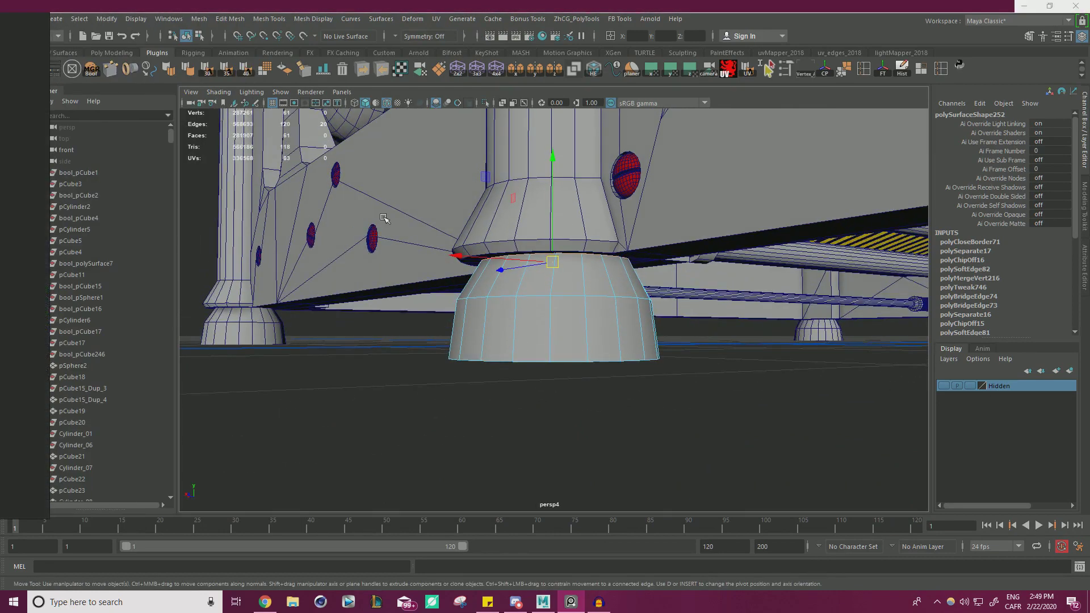
left_click_drag(603, 272, 591, 288, "alt")
middle_click_drag(591, 288, 604, 267, "alt")
middle_click_drag(6, 346, 37, 356)
right_click_drag(37, 357, 664, 369)
middle_click_drag(245, 255, 529, 251)
middle_click_drag(159, 263, 550, 193)
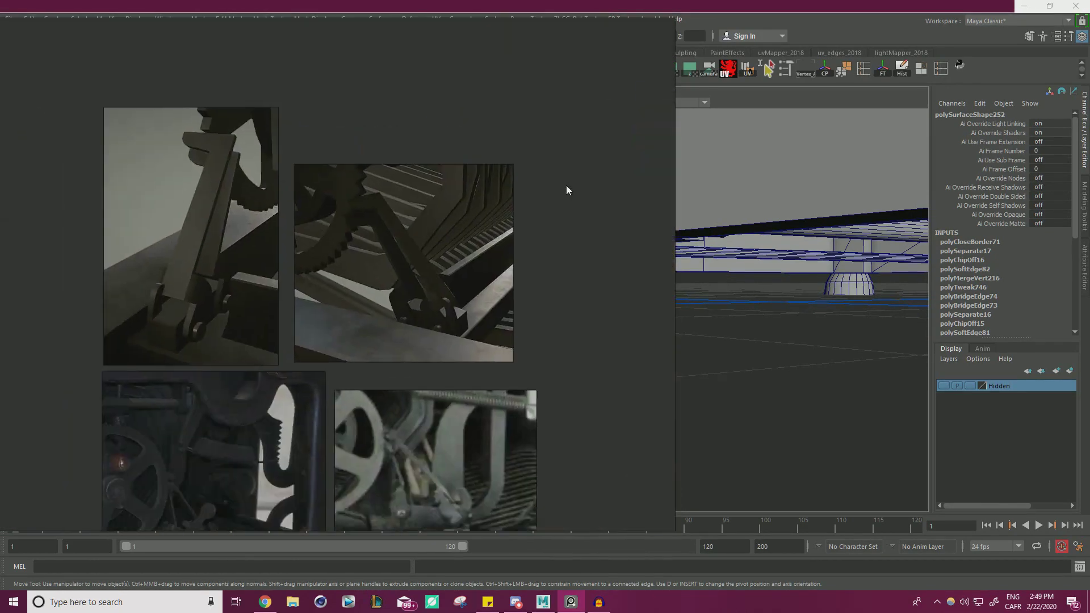
middle_click_drag(229, 302, 451, 181)
scroll(451, 181, "down", 3)
middle_click_drag(341, 190, 567, 271)
scroll(481, 174, "up", 5)
middle_click_drag(408, 186, 573, 167)
right_click_drag(573, 167, 302, 459)
Step: Bevel the foot's middle edge loop with a fraction of 0.2 and one segment
right_click_drag(685, 327, 540, 326, "alt")
middle_click_drag(540, 326, 571, 301, "alt")
left_click_drag(574, 303, 555, 224, "alt")
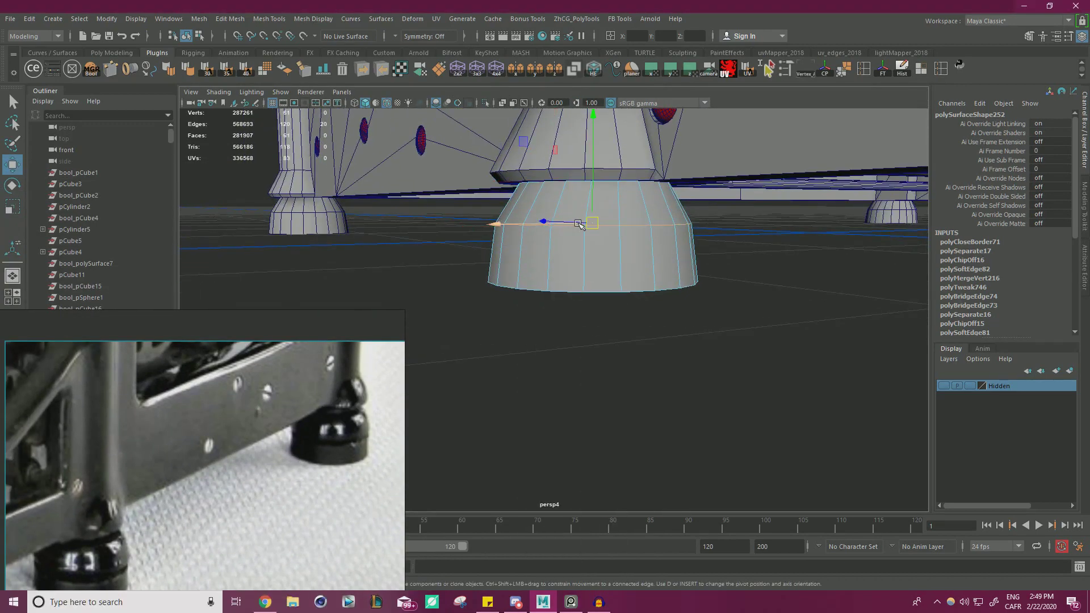
key("ctrl+b")
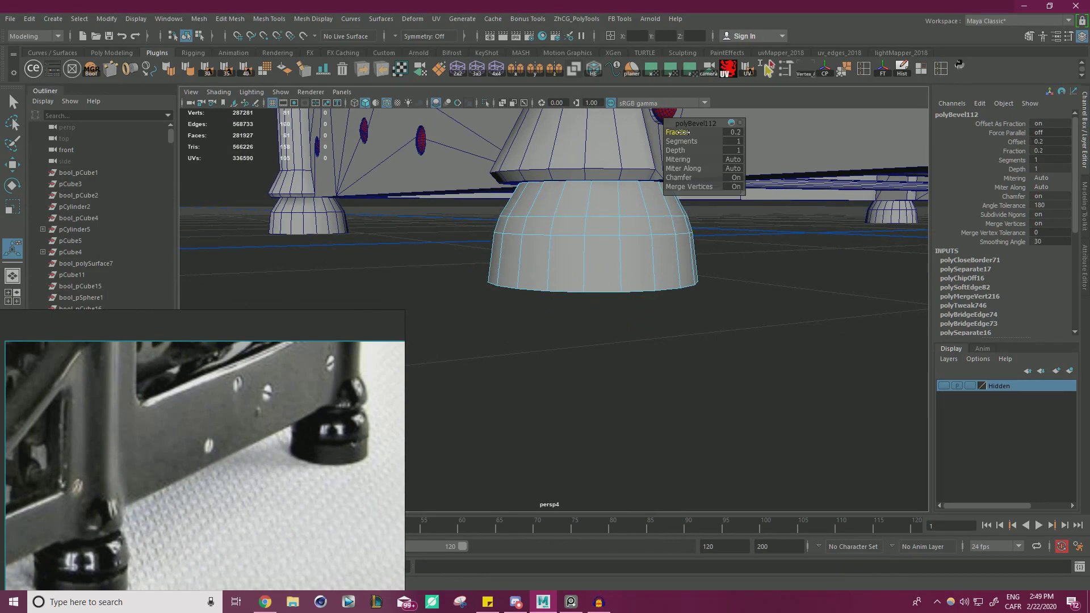
Step: Extrude the foot's lower band of faces outward with a small thickness to form a wider base ring
scroll(573, 273, "up", 2)
right_click_drag(572, 251, 573, 280)
left_click(573, 265)
double_click(609, 264, "shift")
left_click_drag(609, 263, 504, 316, "alt")
left_click_drag(746, 255, 719, 261, "alt")
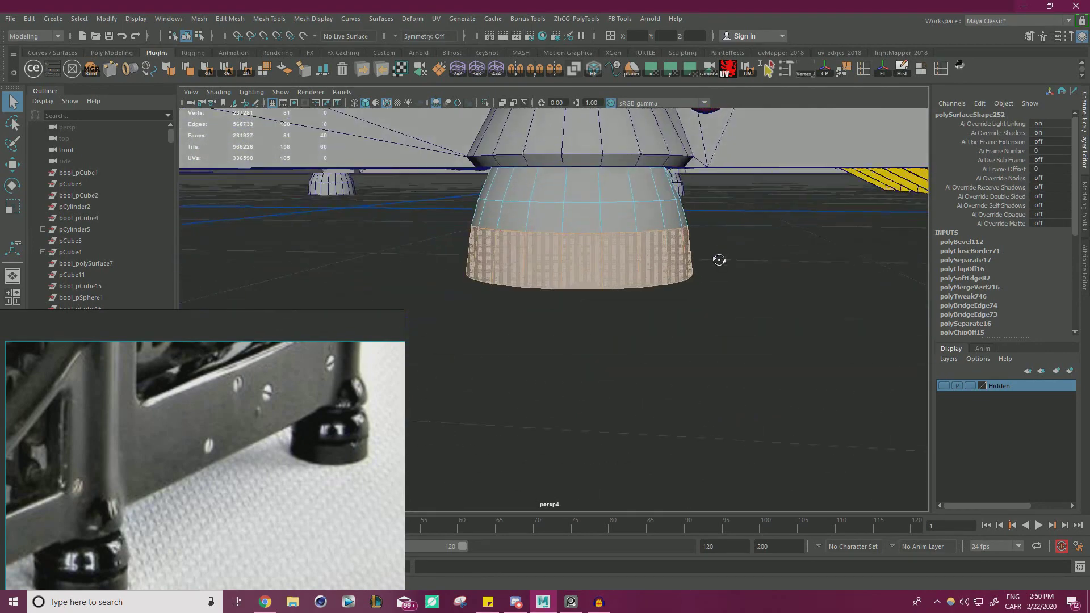
left_click_drag(469, 271, 481, 293, "alt")
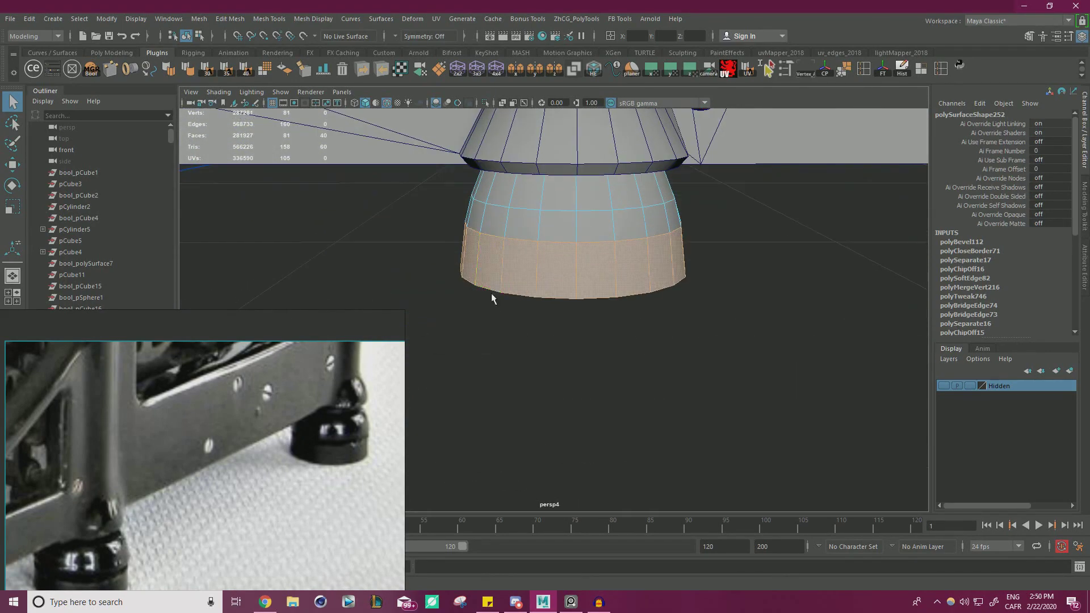
mouse_move(729, 259)
left_mouse_down("alt")
mouse_move(737, 246)
mouse_move(721, 249)
left_mouse_up("alt")
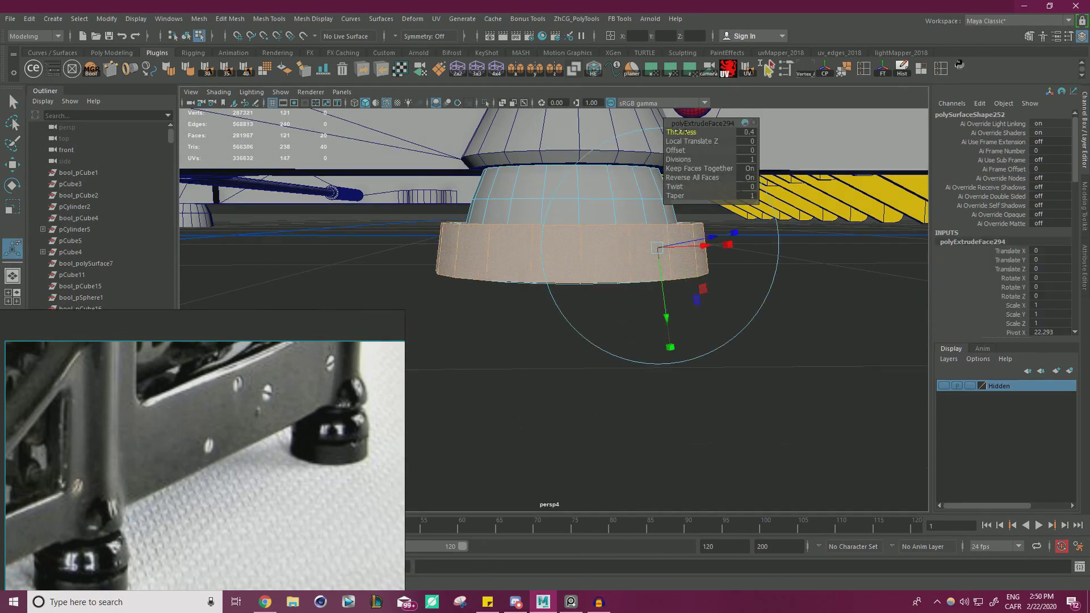
left_click_drag(681, 131, 686, 132)
left_click_drag(642, 173, 682, 227, "alt")
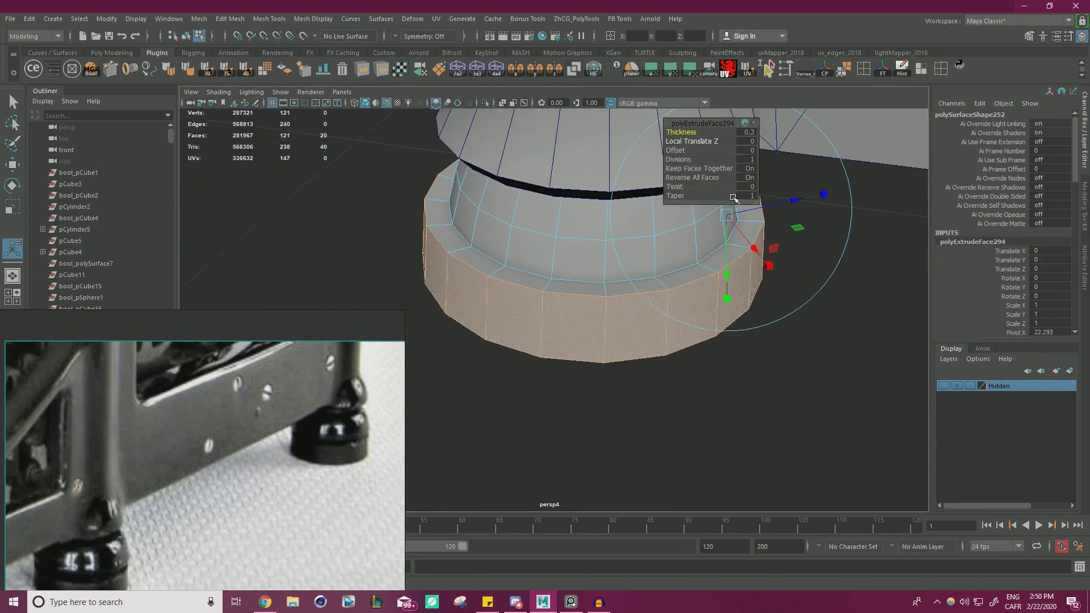
left_click_drag(682, 132, 682, 128)
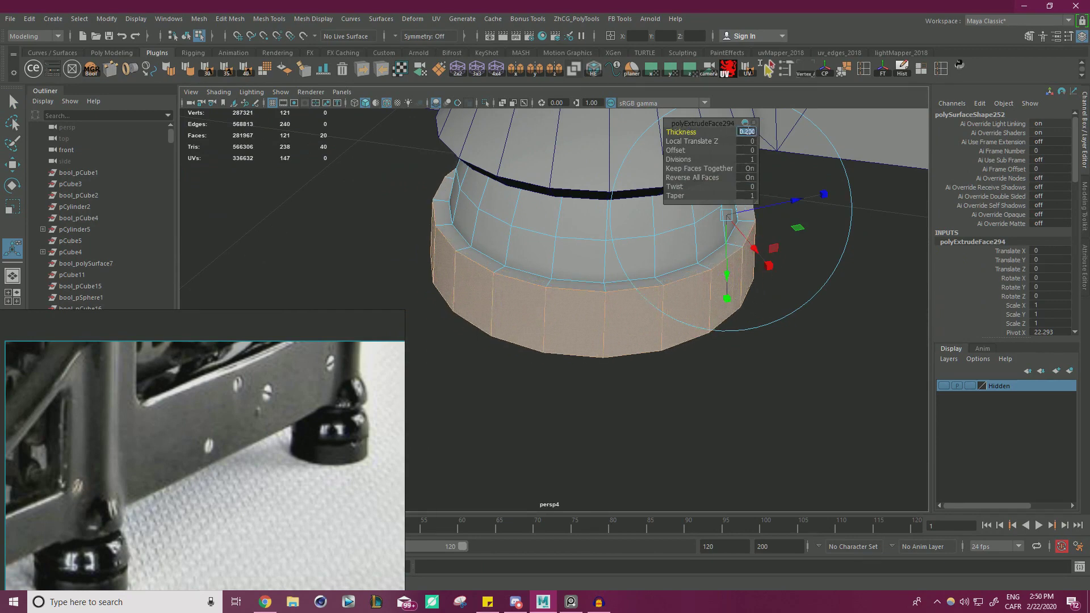
key("Return")
Step: Delete the redundant inner edge loop and its vertices on the underside of the foot
left_click_drag(540, 241, 538, 196, "alt")
right_click_drag(509, 224, 510, 192)
double_click(532, 219)
key("w")
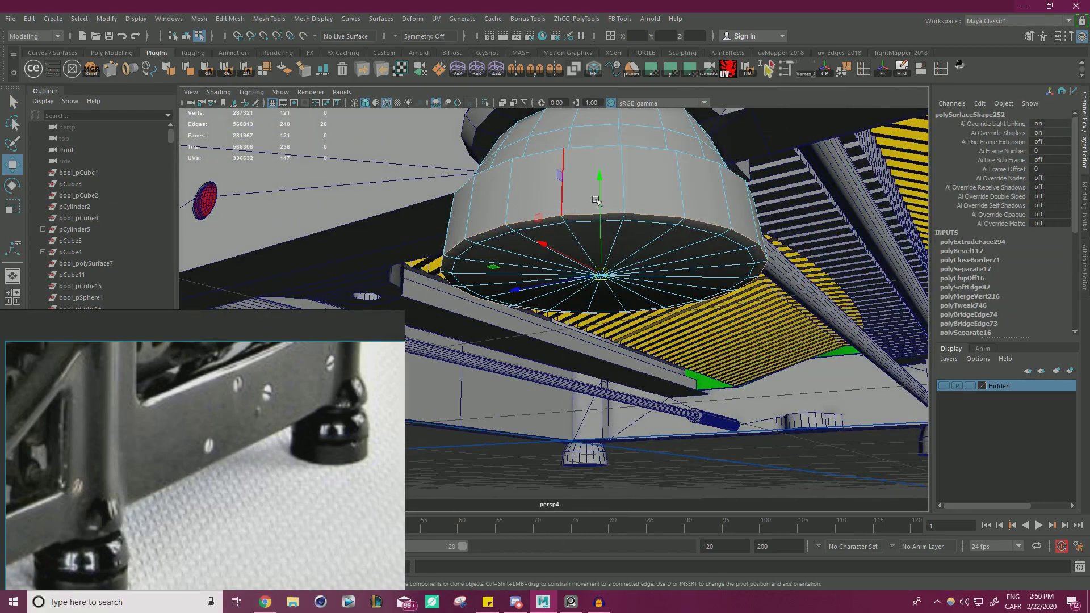
left_click_drag(598, 218, 618, 222)
key("ctrl+z")
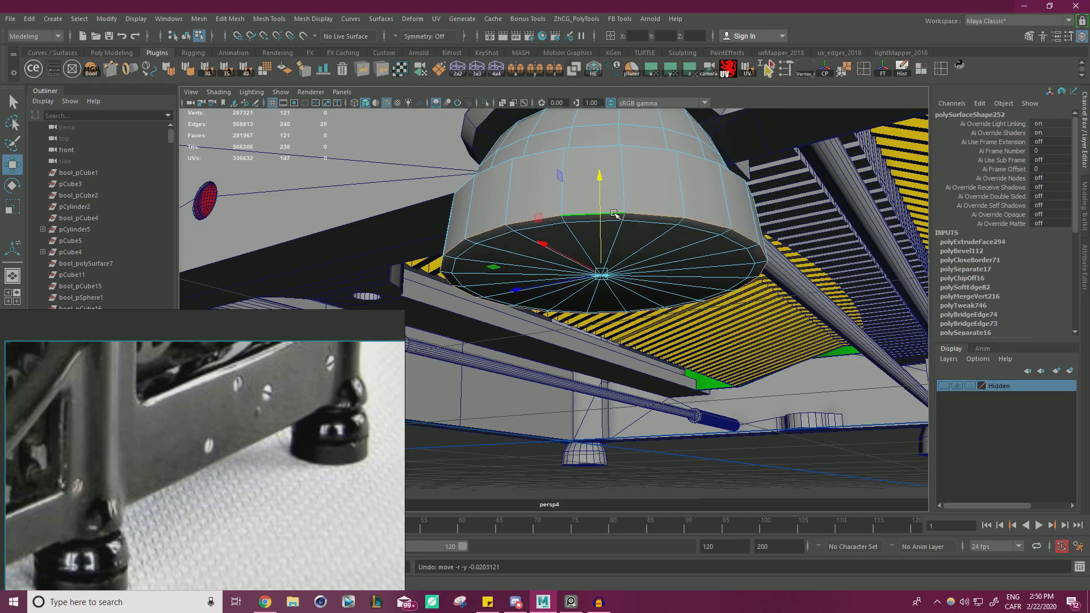
left_click_drag(600, 249, 602, 278)
left_click(649, 223)
key("ctrl+Delete")
Step: Select the ring of narrow faces on top of the foot's base ring
right_click_drag(649, 219, 530, 231, "alt")
left_click_drag(530, 231, 579, 309, "alt")
left_click_drag(432, 237, 437, 196, "alt")
right_click_drag(806, 199, 728, 308, "alt")
scroll(669, 309, "up", 5)
left_click_drag(728, 308, 632, 319, "alt")
right_click_drag(625, 248, 625, 280)
left_click(602, 228)
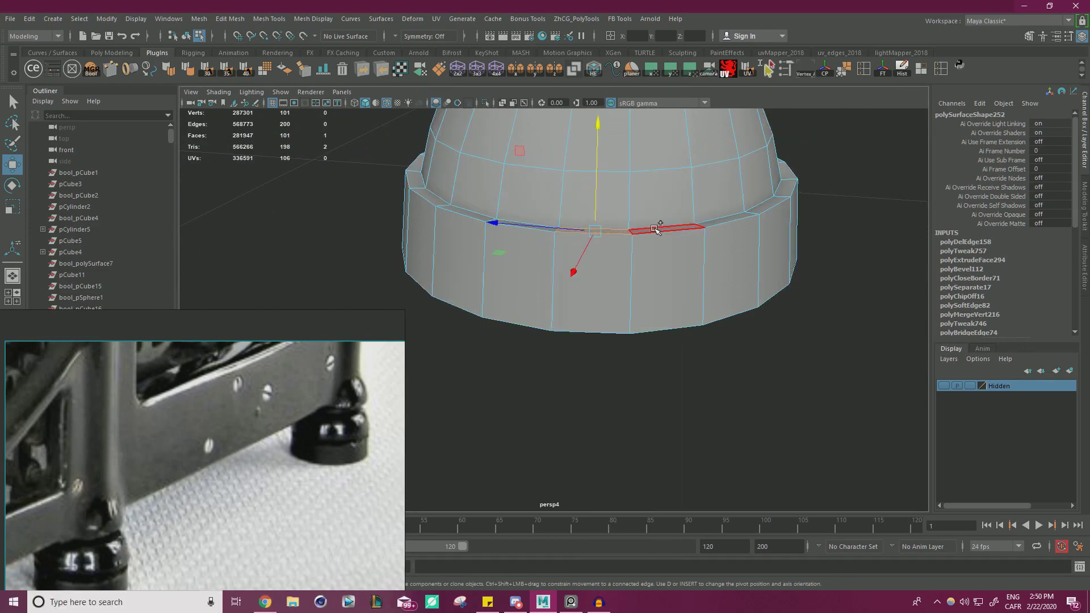
key("r")
key("w")
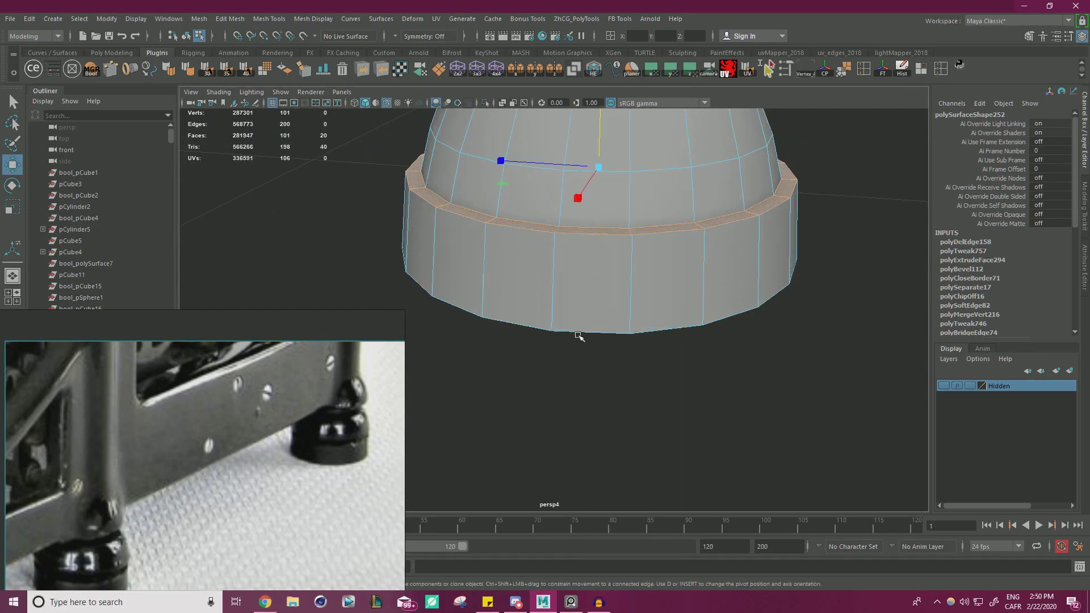
Step: Select the middle horizontal edge loop of the foot's domed section and bevel it with a fraction of 0.5 and one segment
right_click_drag(631, 211, 635, 195)
double_click(637, 222)
right_click_drag(631, 153, 535, 165, "alt")
middle_click_drag(536, 165, 535, 231, "alt")
left_click_drag(536, 231, 494, 219, "alt")
right_click_drag(494, 219, 563, 287, "alt")
right_click(566, 268)
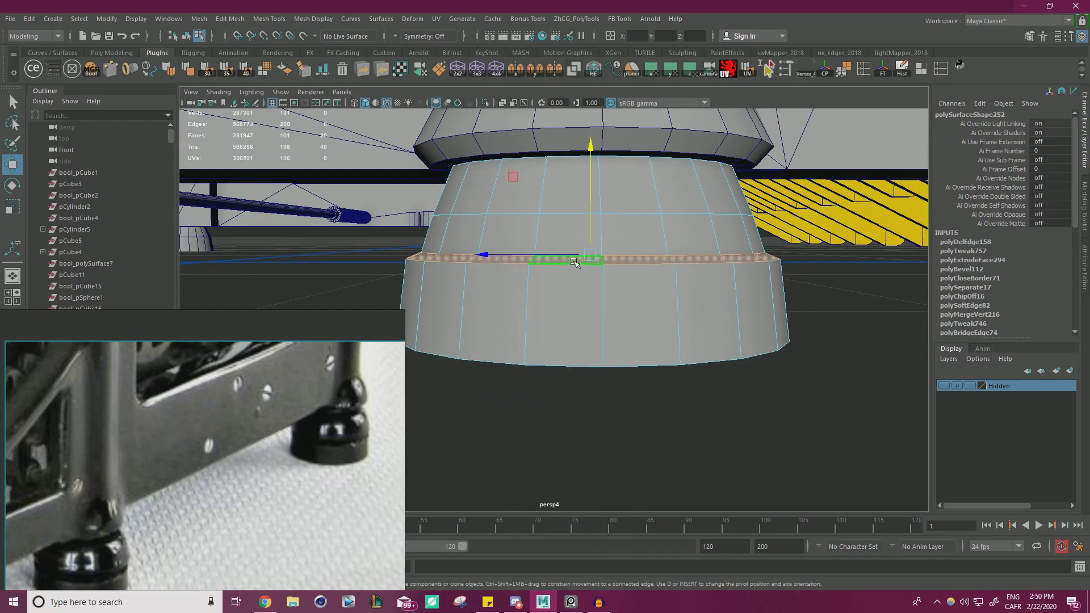
right_click_drag(696, 278, 273, 274, "alt")
left_click_drag(511, 275, 448, 275, "alt")
right_click_drag(449, 275, 556, 288, "alt")
left_click_drag(556, 289, 632, 290, "alt")
scroll(575, 287, "down", 1)
right_click_drag(632, 289, 638, 232, "alt")
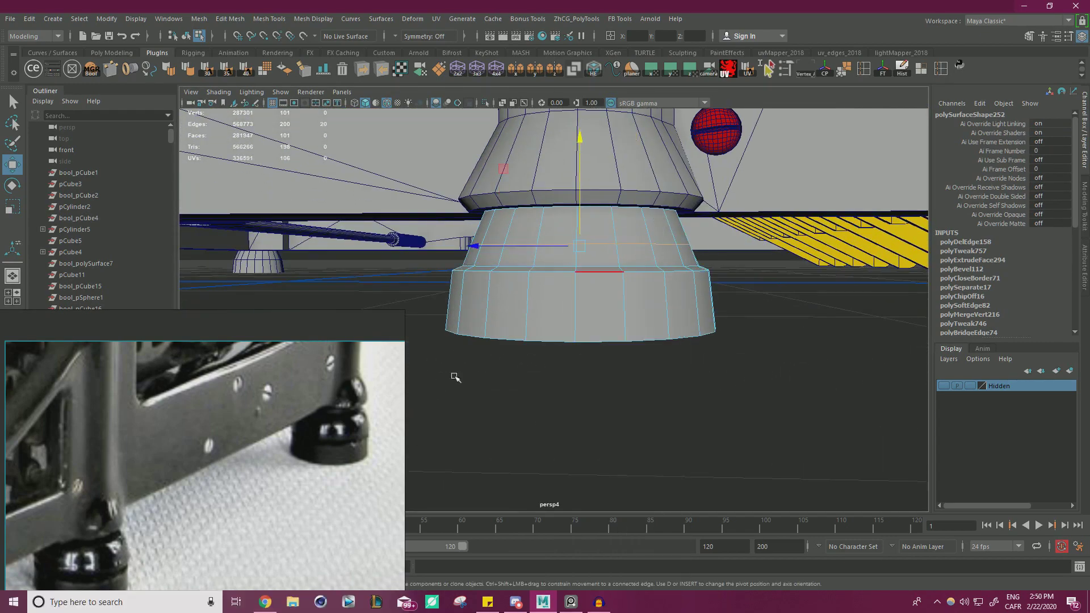
left_click_drag(578, 214, 616, 297)
key("r")
key("ctrl+b")
right_click_drag(597, 274, 601, 308)
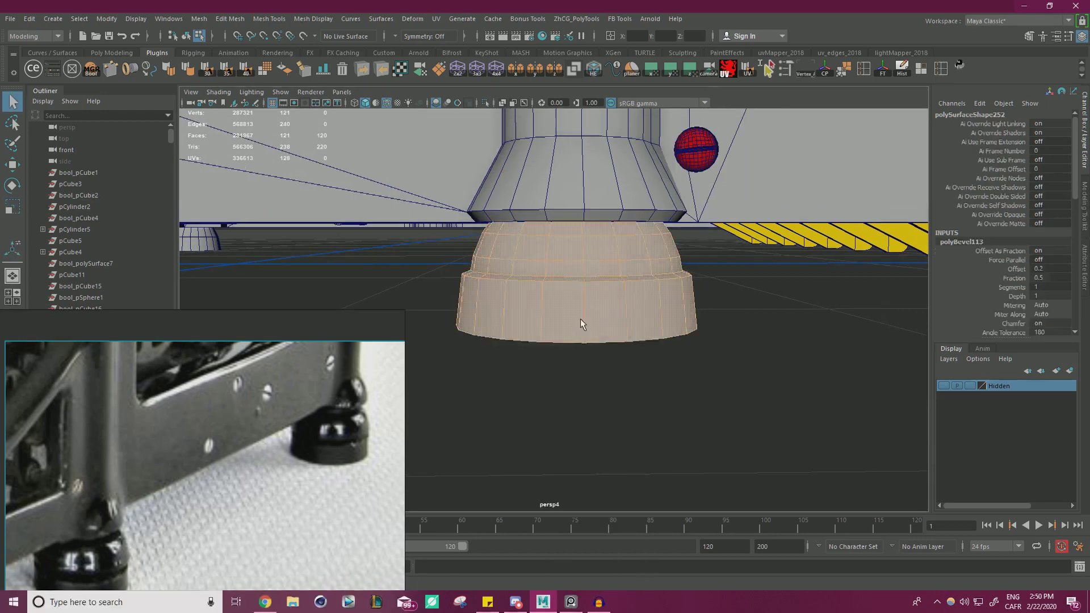
Step: Lower the ring of narrow faces on top of the foot's base to shorten the base band
left_click(569, 282)
key("w")
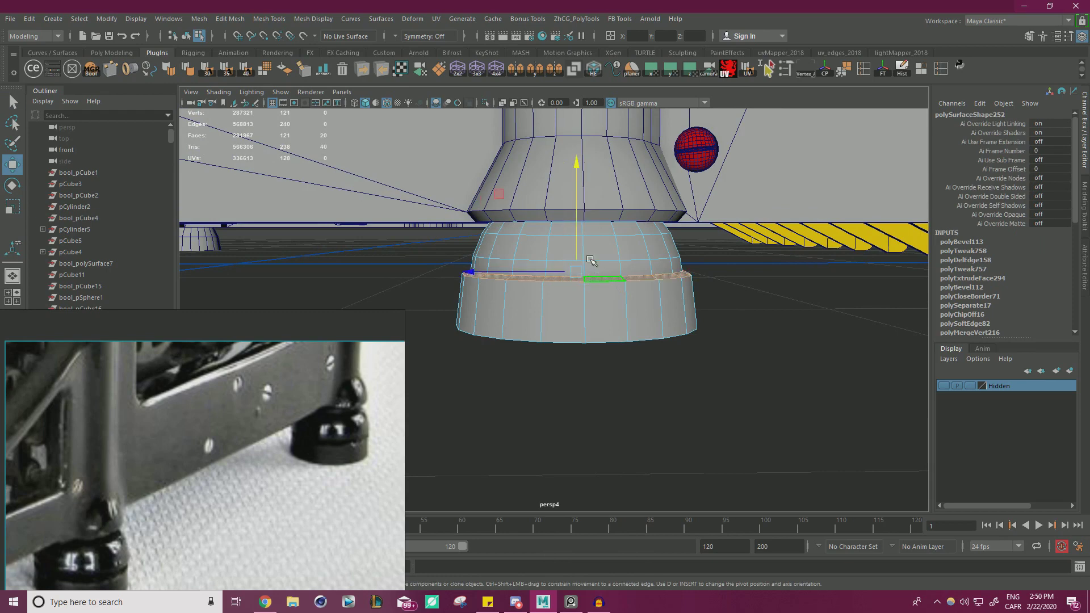
left_click_drag(572, 240, 578, 248)
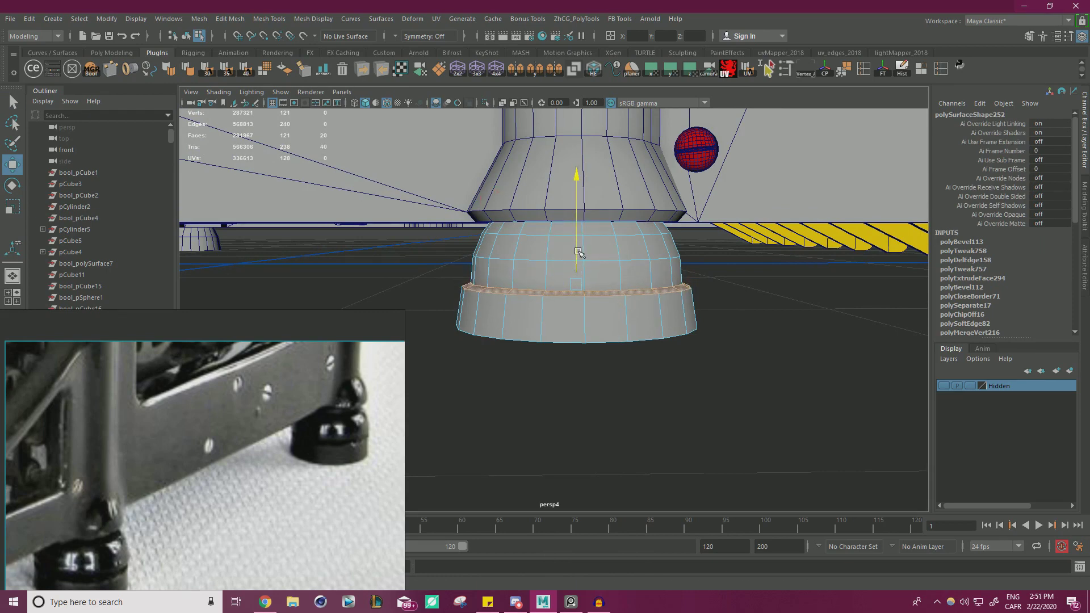
Step: Scale the base band's edge loops to straighten its outer wall, and reselect the foot as an object
right_click_drag(567, 330, 568, 245)
double_click(558, 342)
key("r")
left_click_drag(578, 324, 598, 283, "alt")
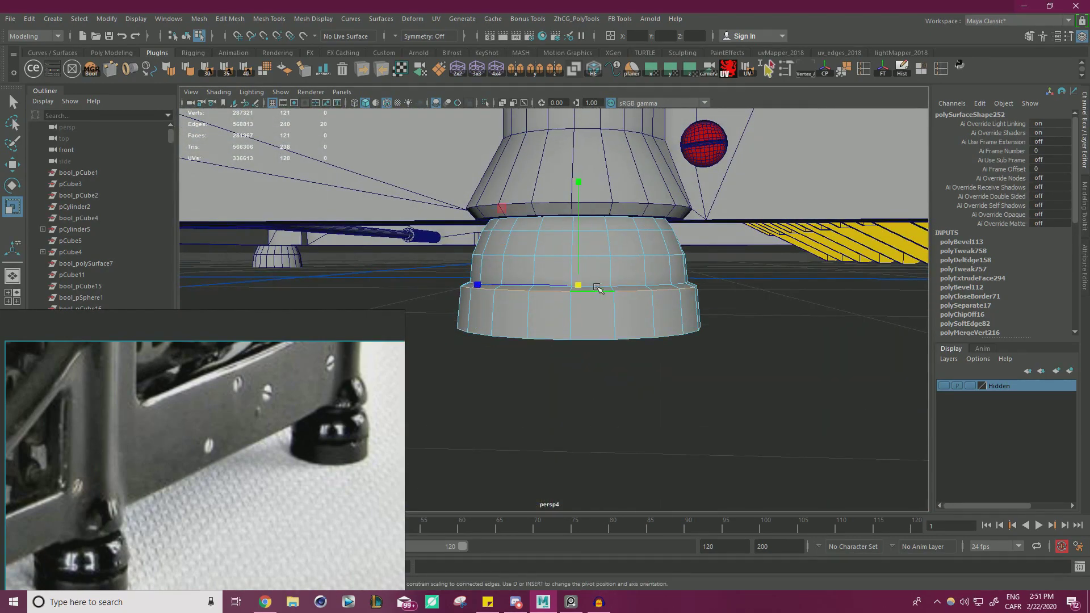
key("w")
left_click_drag(504, 267, 553, 286, "alt")
scroll(588, 284, "down", 3)
right_click_drag(589, 278, 641, 259)
left_click(725, 333)
left_click_drag(724, 332, 715, 419, "alt")
scroll(672, 312, "up", 2)
left_click(628, 311)
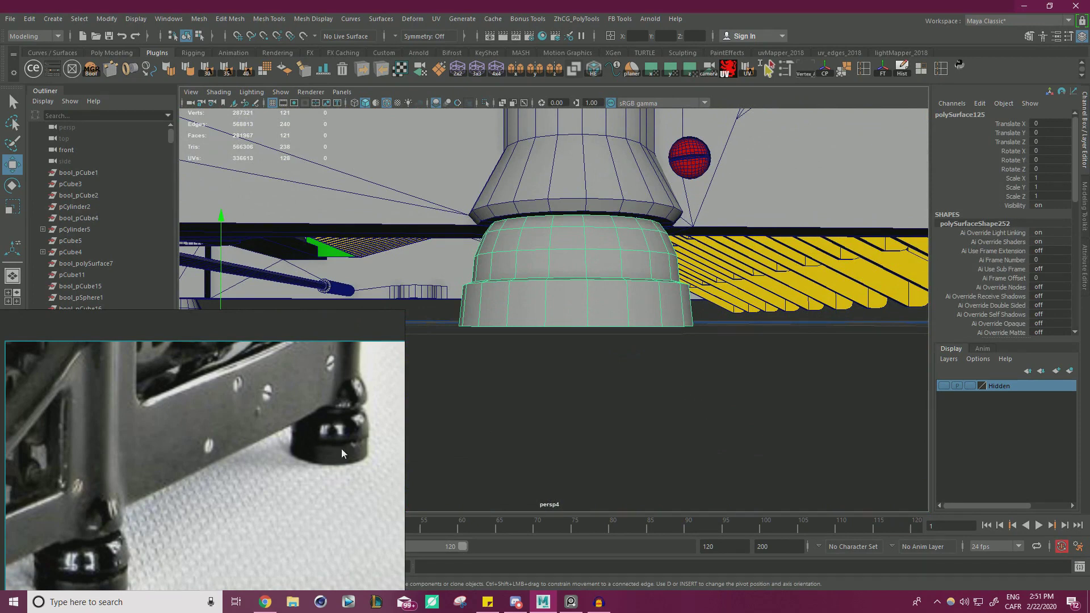
Step: Extract the base's side, underside and narrow rim faces from the foot into a separate object
left_click_drag(633, 353, 651, 367, "alt")
right_click_drag(650, 367, 696, 356, "alt")
right_click_drag(589, 275, 589, 332)
double_click(541, 354)
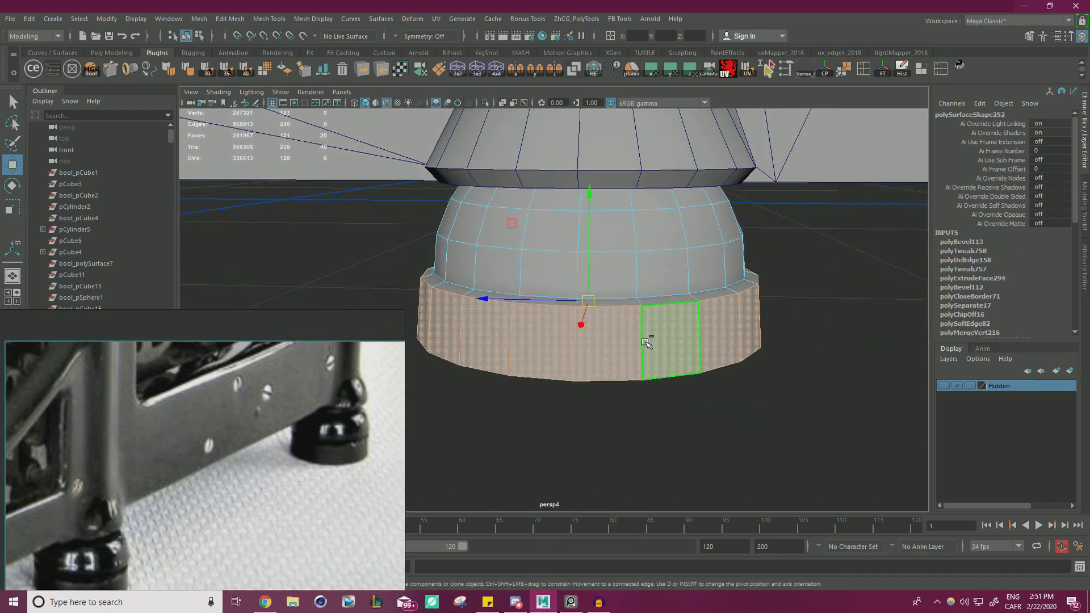
left_click_drag(646, 343, 591, 374, "alt")
left_click(454, 343)
left_click_drag(677, 299, 586, 312)
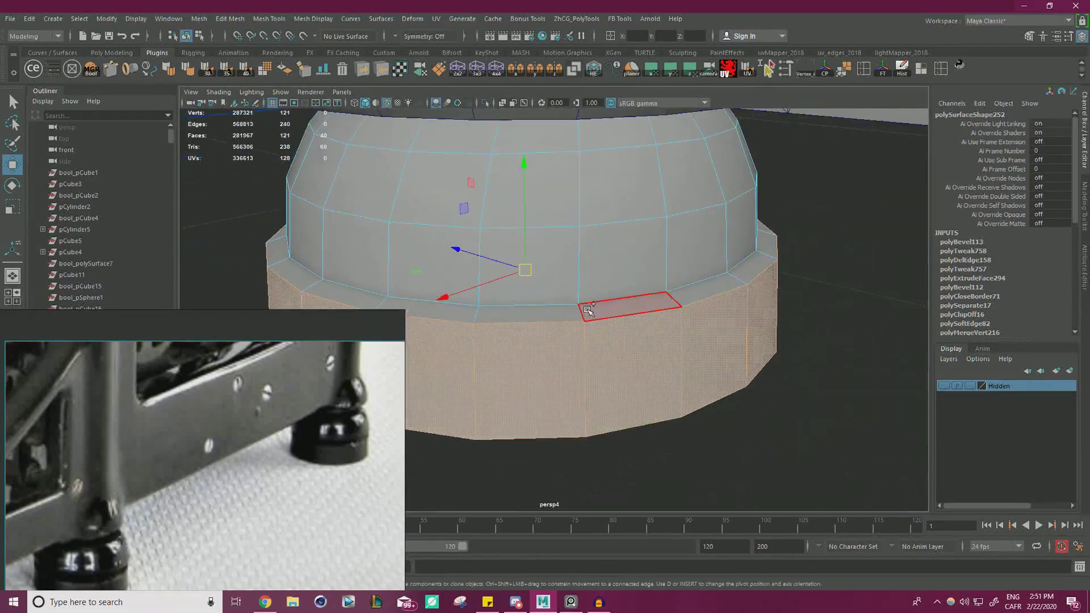
double_click(548, 310, "shift")
right_click_drag(547, 310, 488, 334, "alt")
left_click_drag(489, 334, 613, 336, "alt")
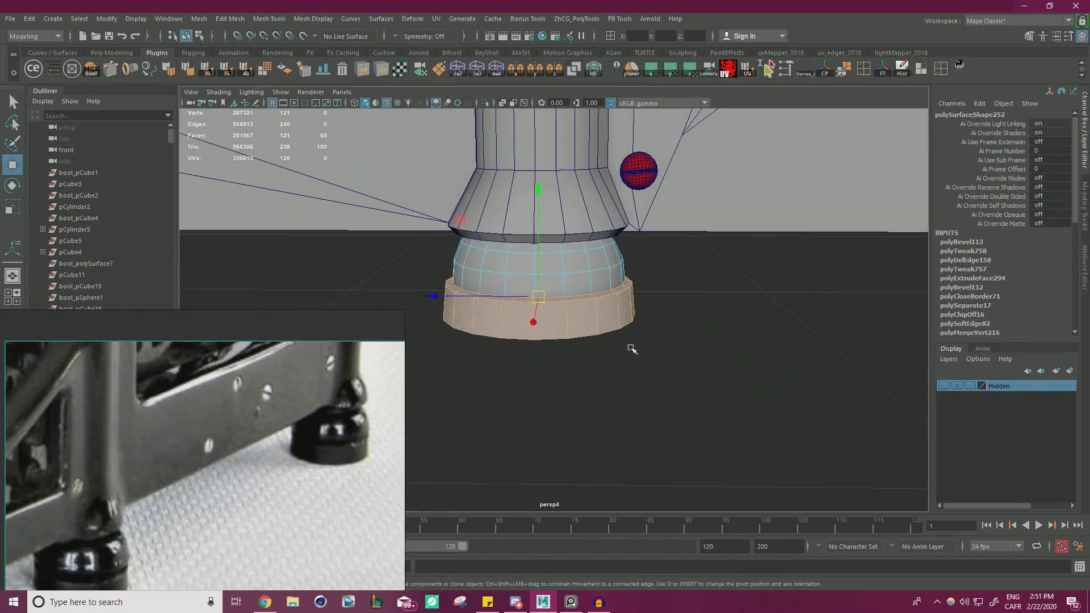
right_click_drag(755, 323, 738, 506, "shift")
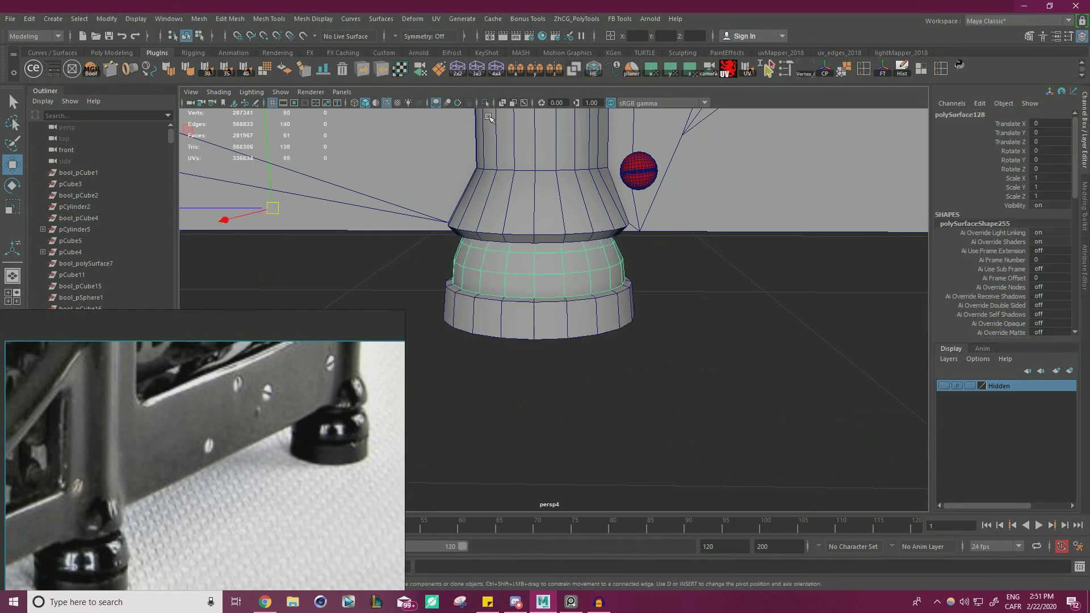
Step: Isolate the foot's dome and fill the open hole on its underside
left_click(485, 103)
double_click(556, 195)
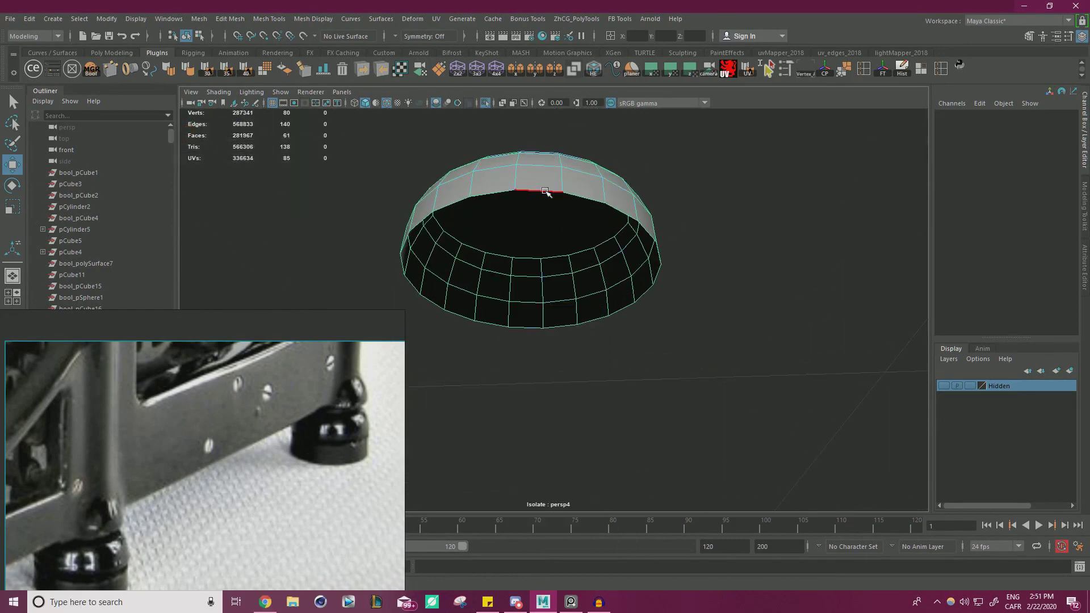
right_click_drag(776, 227, 786, 365, "shift")
right_click_drag(587, 210, 665, 193)
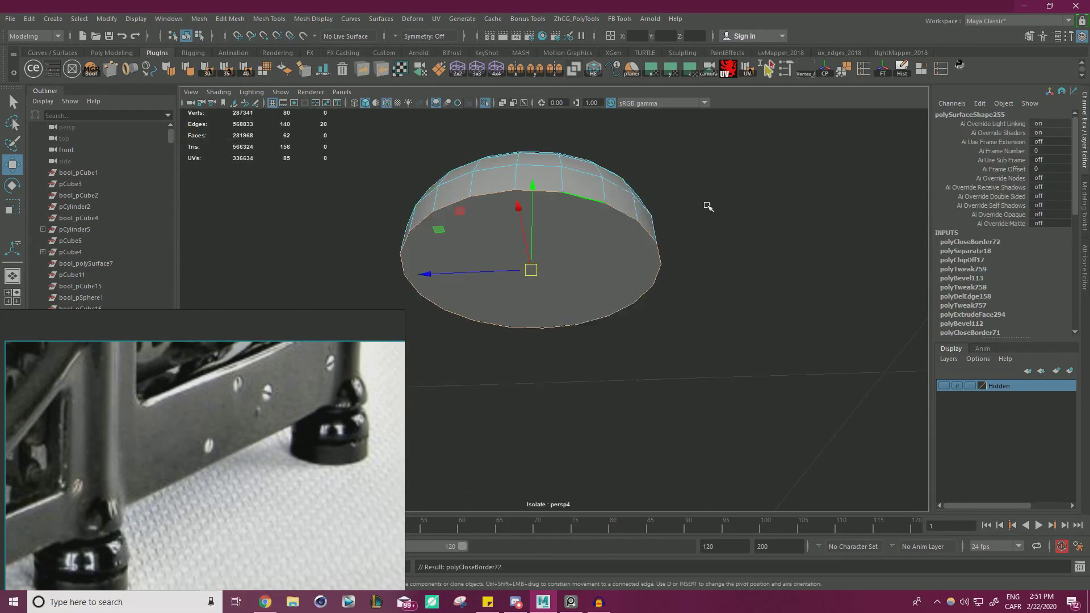
left_click(716, 204)
left_click_drag(499, 153, 506, 249, "alt")
Step: Isolate the foot's base disc, fill the open hole on its upper side, and show the full model again
left_click(505, 341)
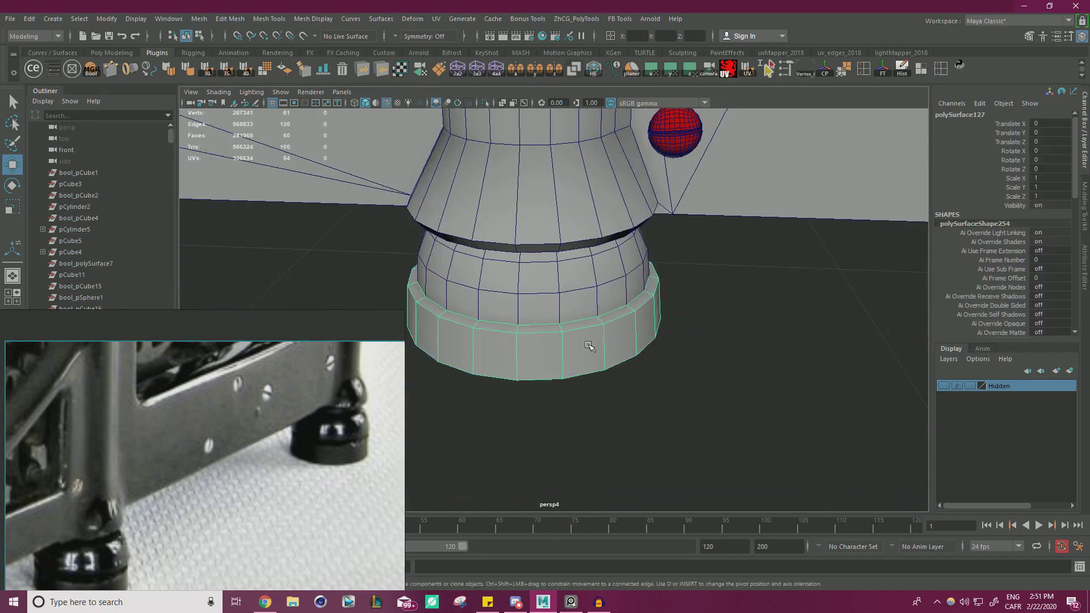
left_click(485, 103)
right_click_drag(744, 276, 744, 243)
double_click(580, 319)
right_click_drag(751, 283, 741, 433, "shift")
right_click_drag(592, 274, 642, 275)
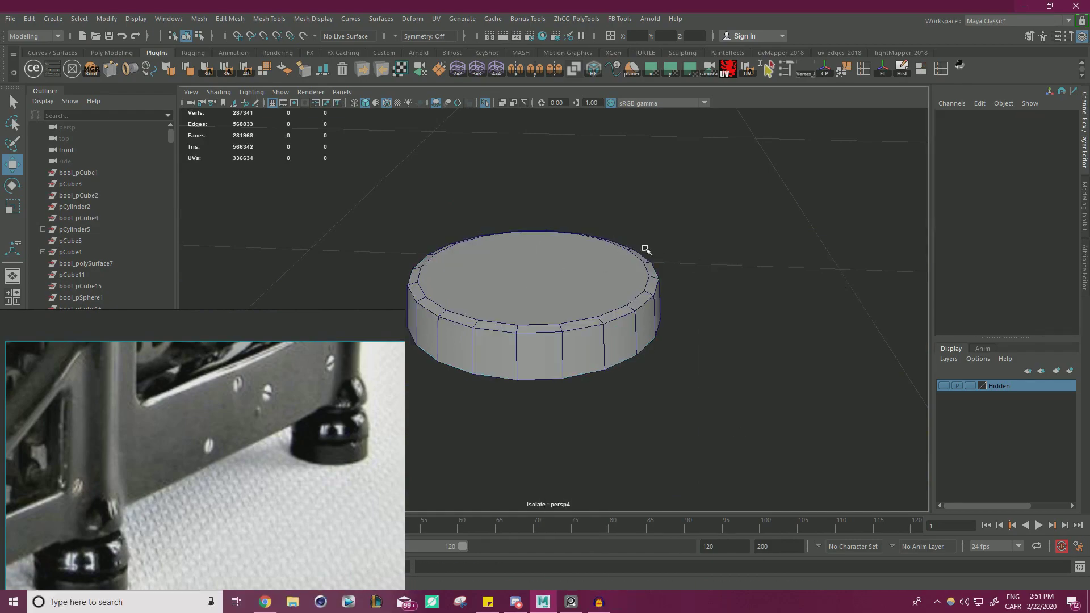
left_click(484, 103)
Step: Examine the feet on the model and bring up the reference close-up of a foot's underside with its slotted screw
scroll(639, 229, "down", 7)
mouse_move(642, 315)
left_mouse_down("alt")
mouse_move(627, 295)
mouse_move(473, 295)
mouse_move(645, 316)
left_mouse_up("alt")
scroll(725, 274, "up", 3)
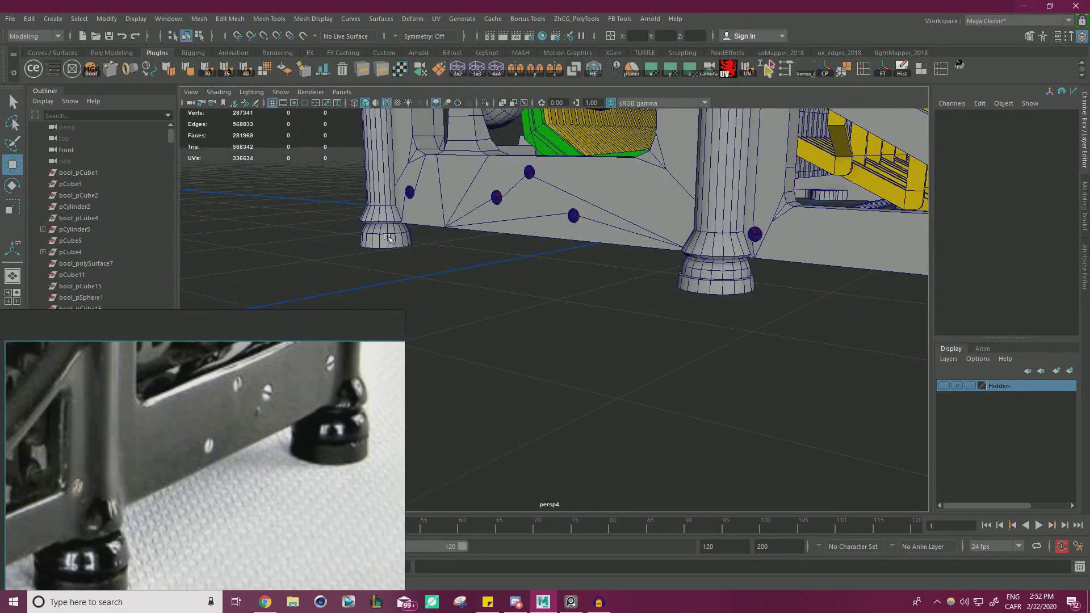
scroll(589, 280, "down", 4)
left_click_drag(589, 280, 667, 319, "alt")
scroll(667, 319, "up", 4)
right_click_drag(313, 411, 401, 326)
scroll(401, 326, "down", 5)
middle_click_drag(458, 304, 229, 295)
middle_click_drag(523, 324, 321, 319)
scroll(498, 319, "up", 4)
middle_click_drag(506, 303, 377, 295)
scroll(391, 288, "up", 2)
middle_click_drag(448, 296, 494, 262)
right_click_drag(494, 263, 133, 513)
left_click_drag(451, 340, 568, 235, "alt")
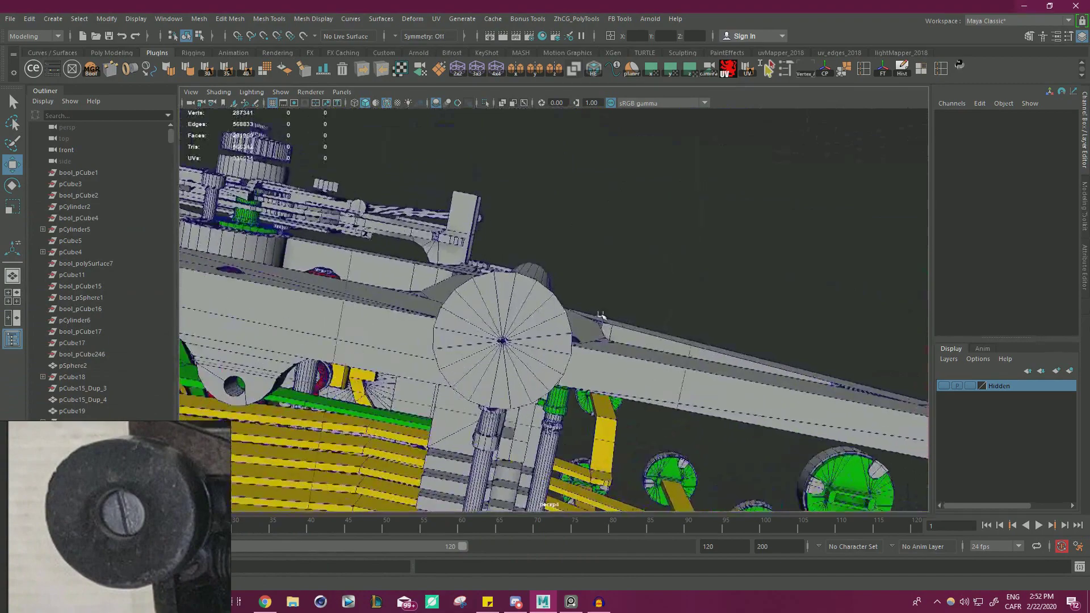
Step: Select a face on the underside of the base disc and create a 16-sided cylinder there with ModIt
middle_click_drag(546, 309, 587, 275, "alt")
left_click(588, 277)
right_click_drag(588, 278, 573, 301, "alt")
left_click(622, 281)
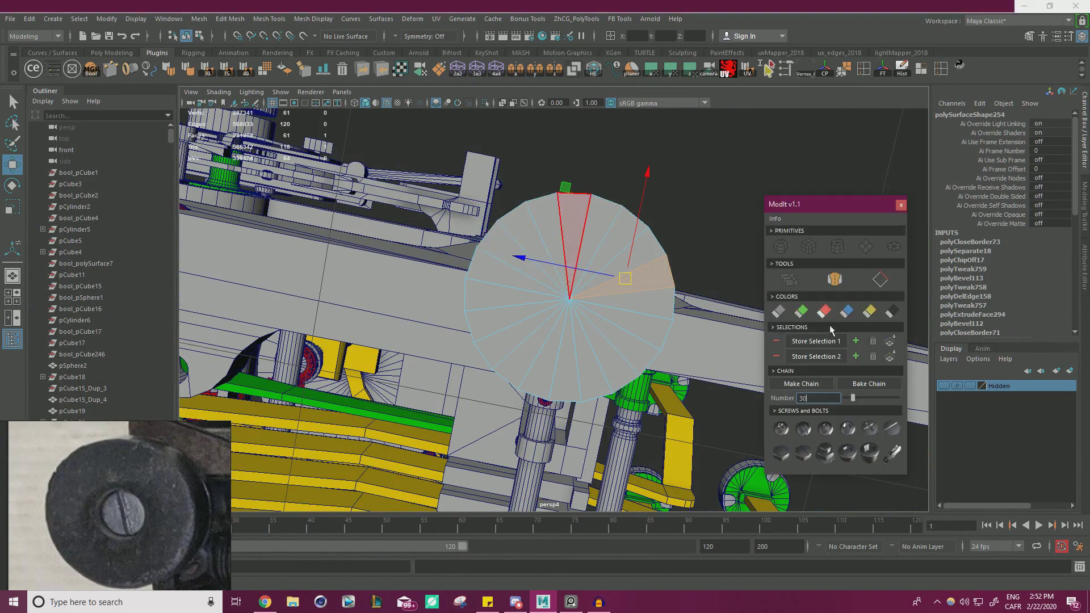
right_click(838, 248)
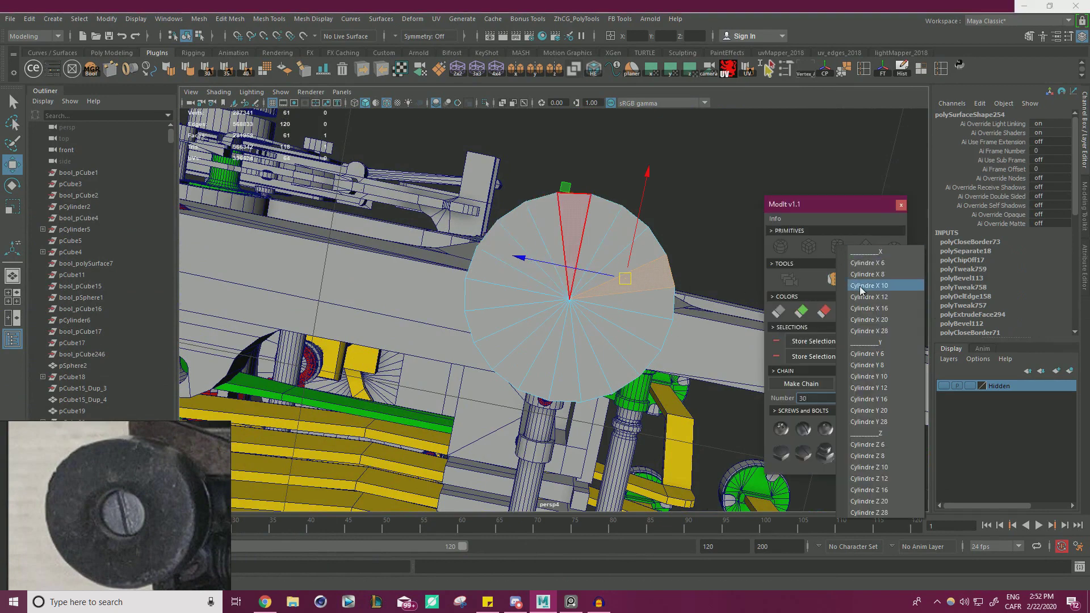
left_click(896, 307)
left_click(901, 205)
key("r")
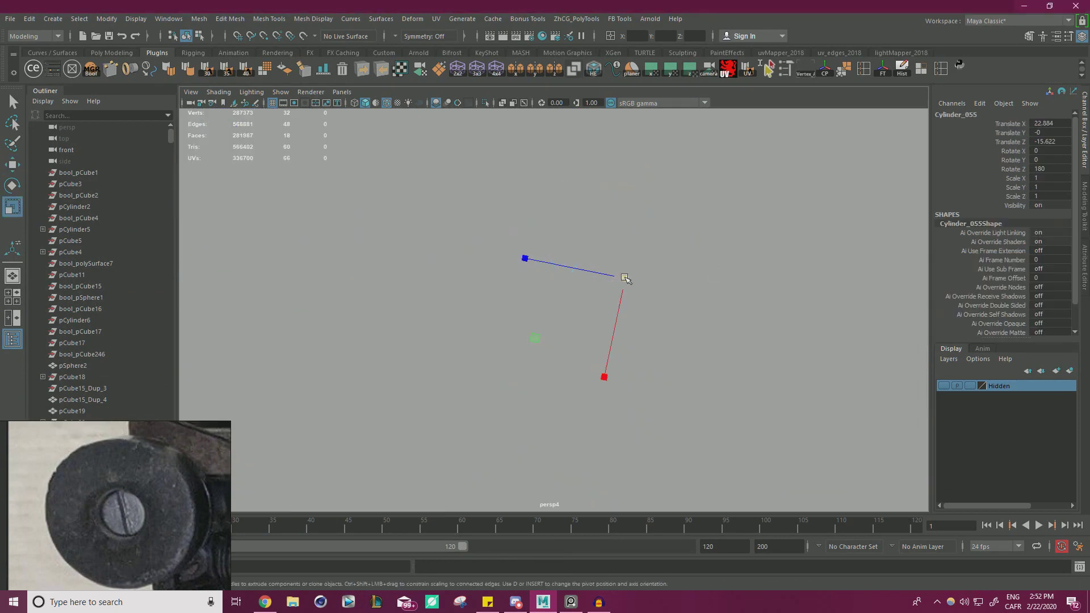
Step: Scale the new cylinder uniformly to 0.06 and snap it to the centre of the base disc's underside
left_click_drag(625, 279, 394, 372)
left_click_drag(620, 275, 154, 377)
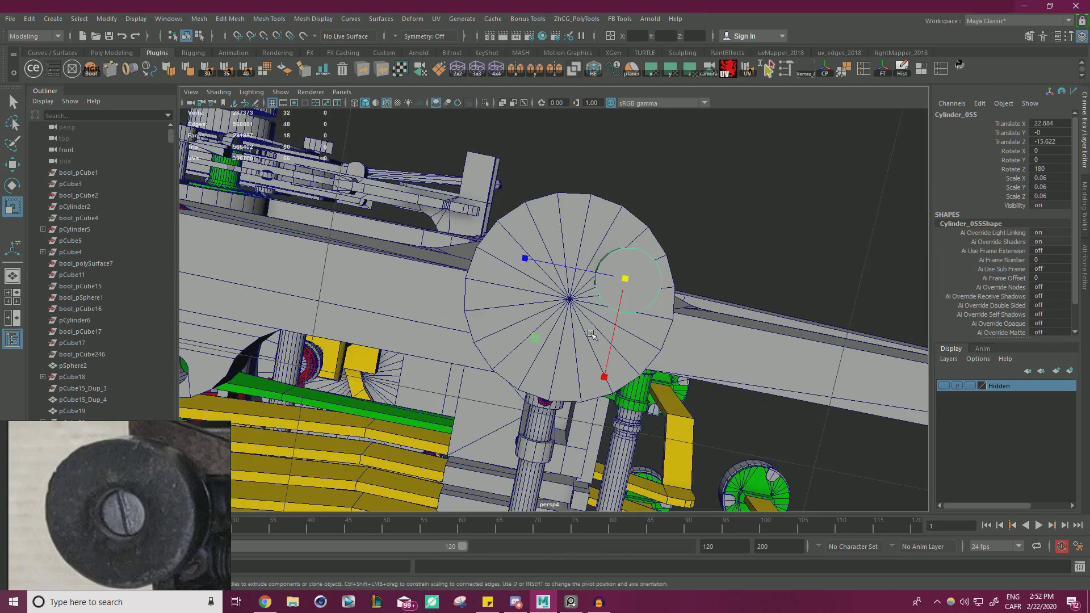
key("w")
middle_click_drag(569, 301, 569, 303)
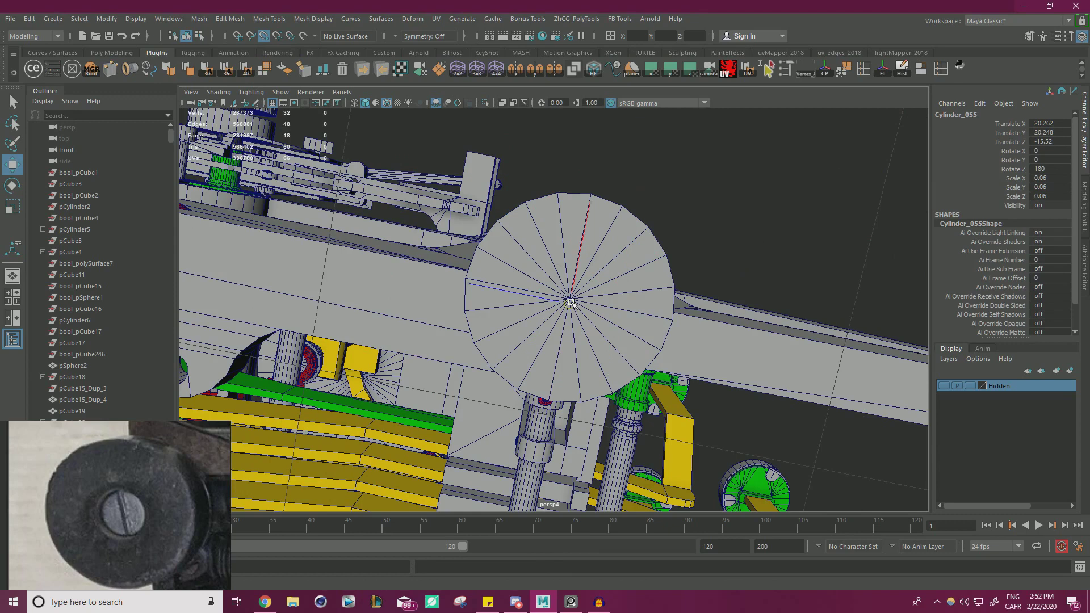
middle_click_drag(570, 303, 571, 300)
Step: Isolate the base disc together with the small cylinder and show their underside
left_click(524, 206, "shift")
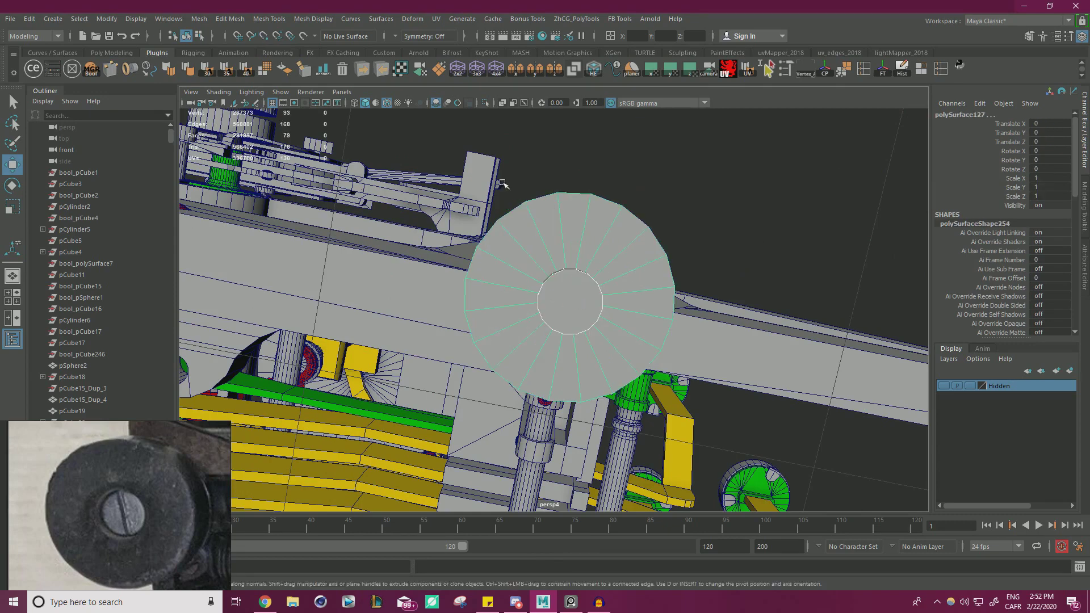
left_click(485, 103)
scroll(511, 197, "down", 3)
left_click_drag(511, 197, 691, 360, "alt")
left_click(691, 360)
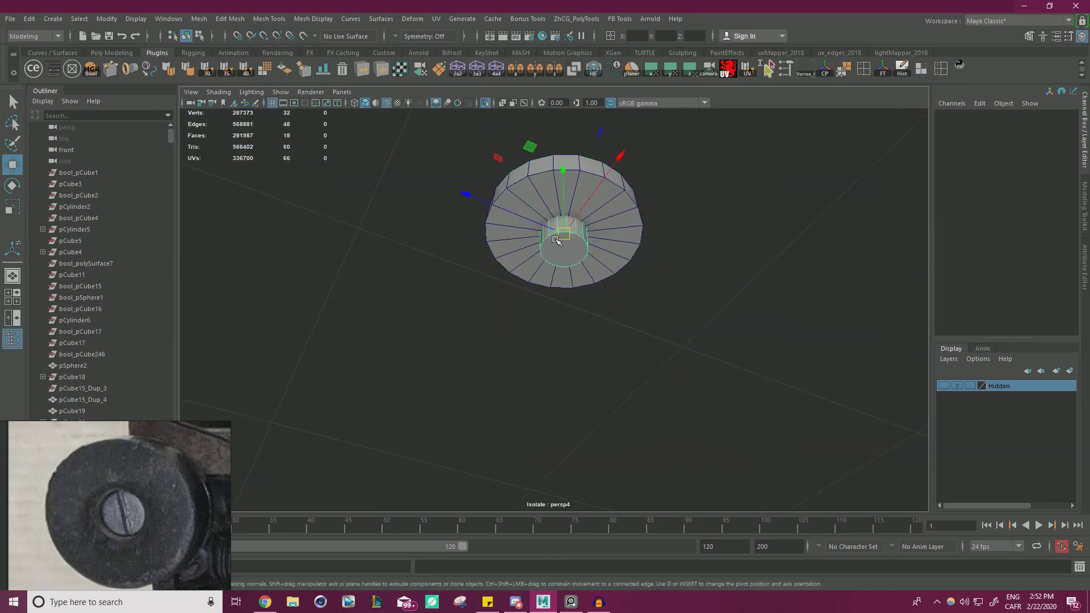
Step: Resize the cylinder to 0.075 in X and Z and 0.031 in Y, and seat it against the disc's underside
left_click(558, 242)
left_click_drag(563, 181, 564, 203)
key("r")
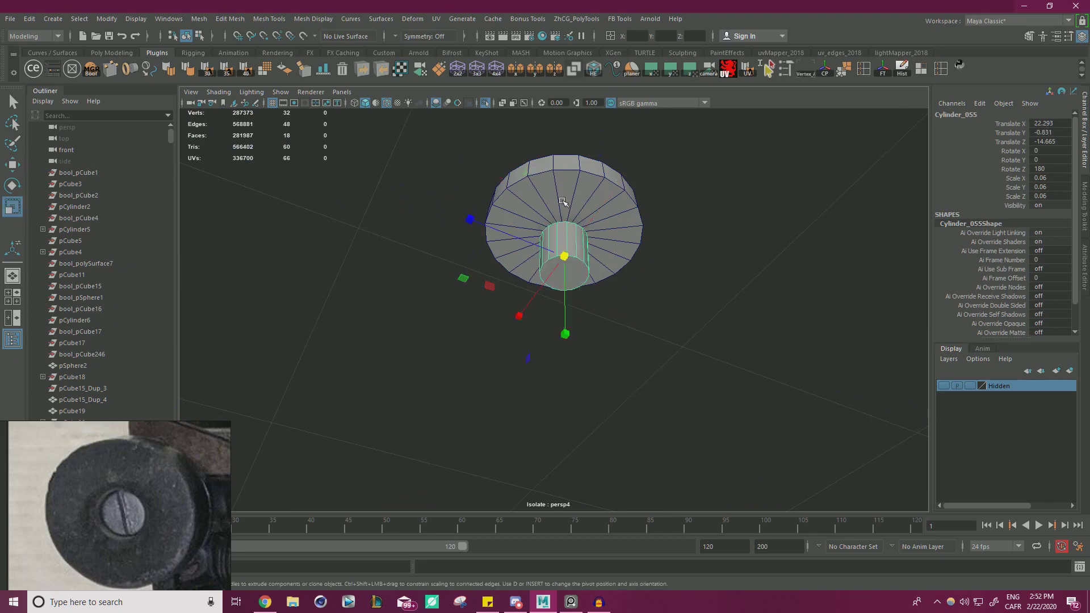
left_click_drag(565, 318, 567, 278)
key("w")
left_click_drag(588, 196, 568, 174, "alt")
key("r")
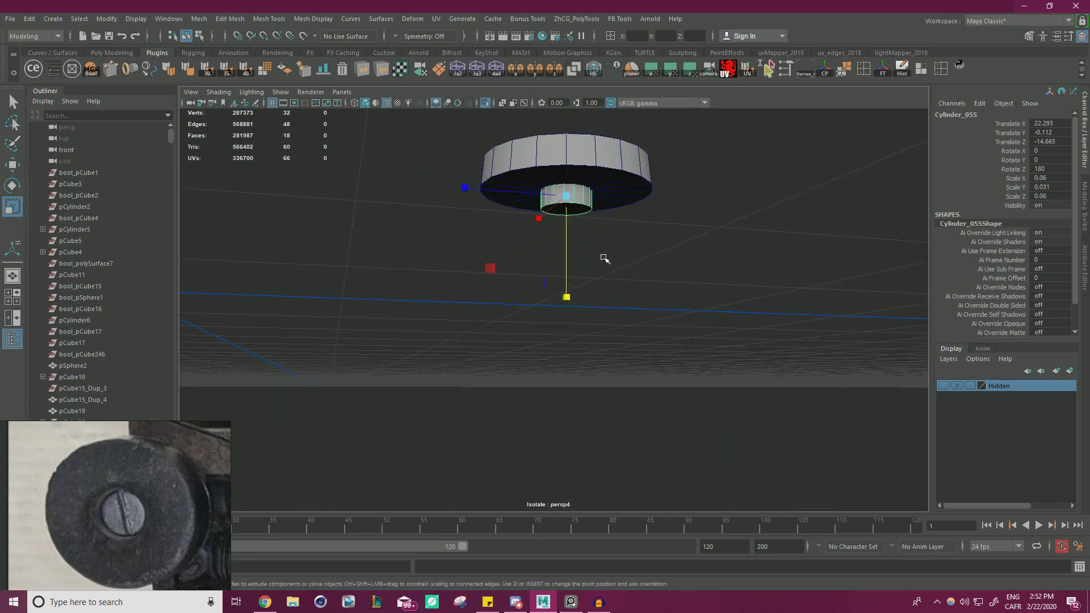
left_click_drag(609, 236, 558, 263, "alt")
left_click_drag(457, 335, 445, 336)
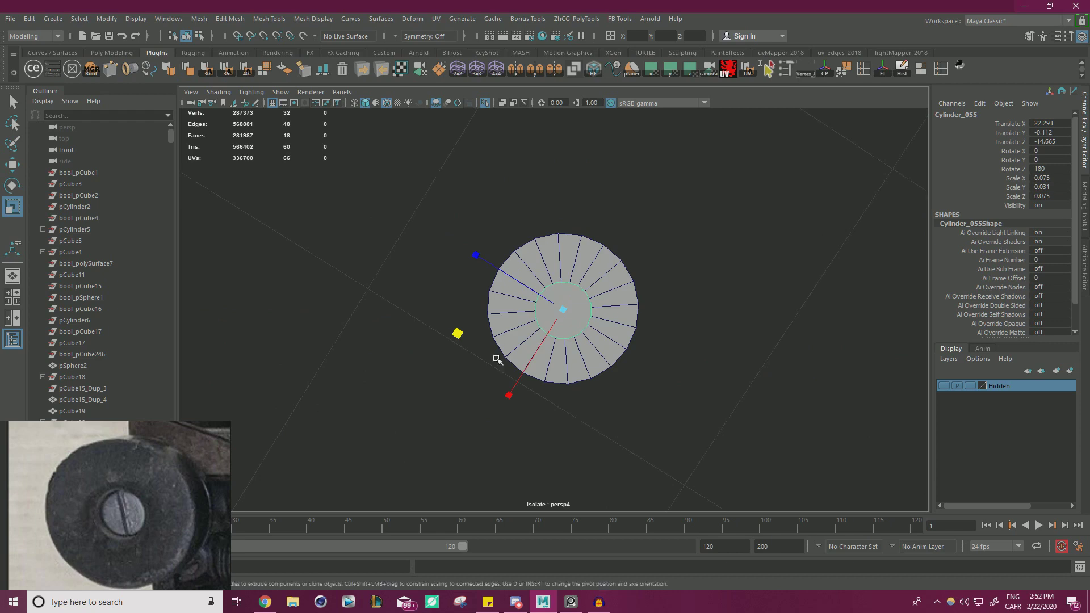
Step: In wireframe display, scale down the small cylinder's upper cap face inside the disc to taper its wall
left_click_drag(601, 347, 602, 307, "alt")
scroll(601, 307, "up", 3)
middle_click_drag(716, 278, 683, 360, "alt")
scroll(684, 360, "up", 4)
mouse_move(605, 369)
left_mouse_down("alt")
mouse_move(603, 356)
mouse_move(612, 360)
left_mouse_up("alt")
key("4")
right_click_drag(786, 276, 785, 243)
middle_click_drag(534, 294, 548, 224, "alt")
left_click(516, 175)
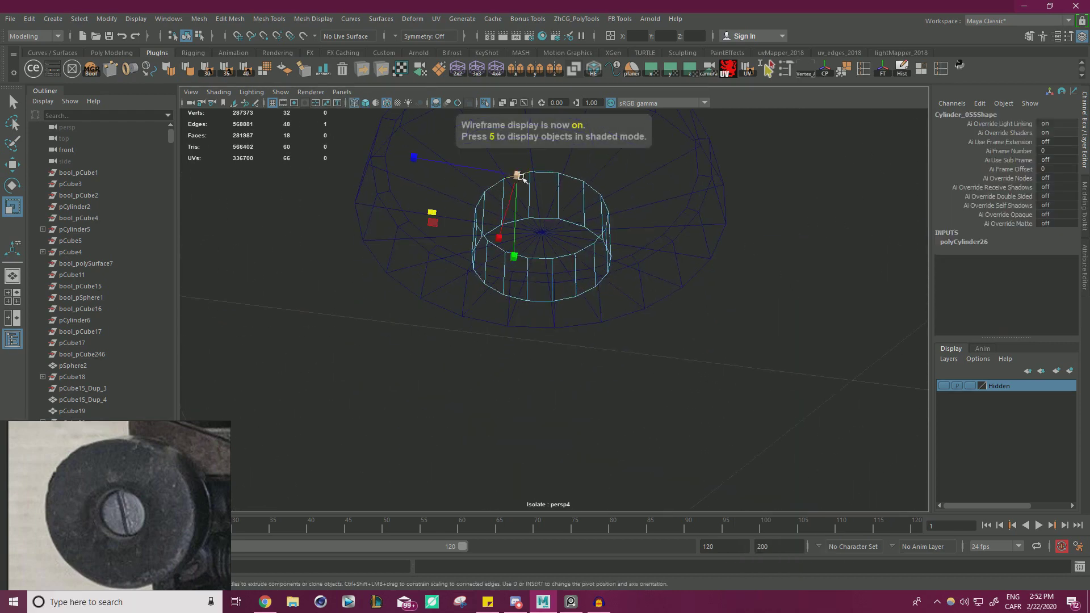
right_click_drag(830, 275, 830, 306)
key("5")
left_click(567, 203)
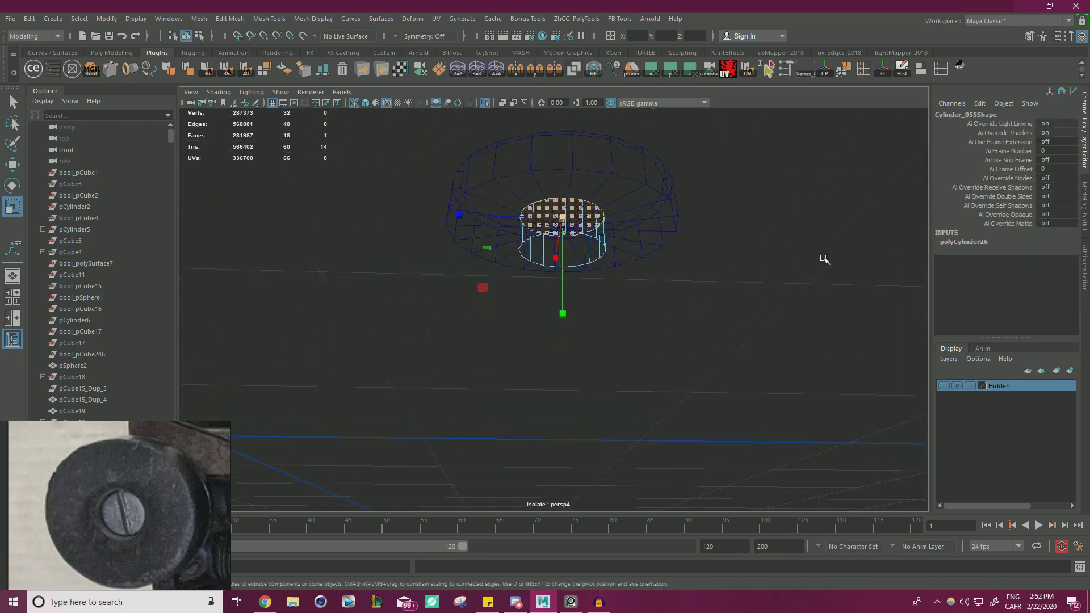
key("f")
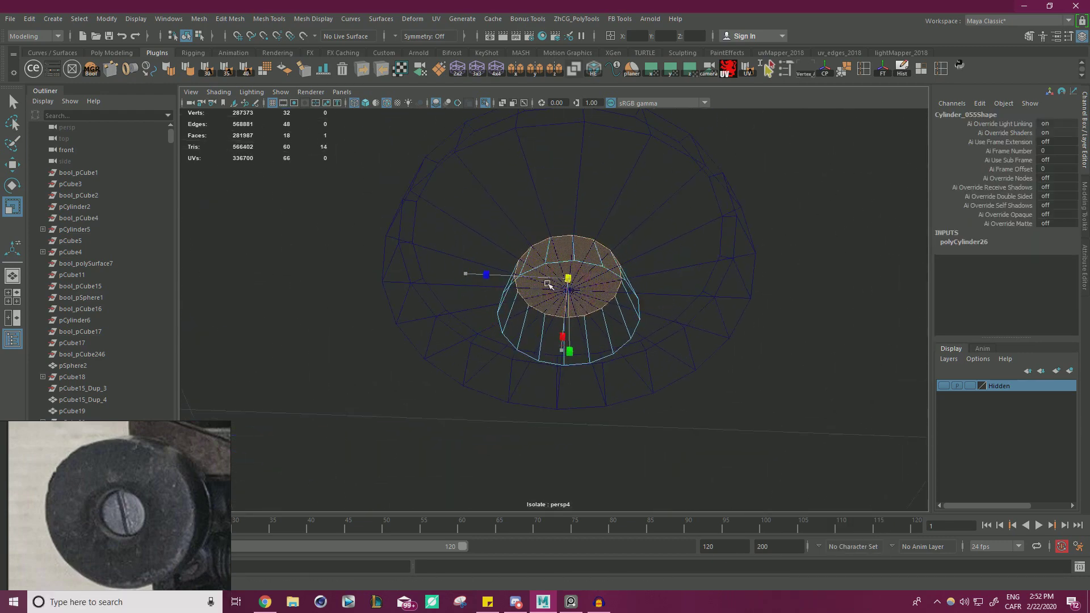
left_click_drag(567, 277, 611, 260, "alt")
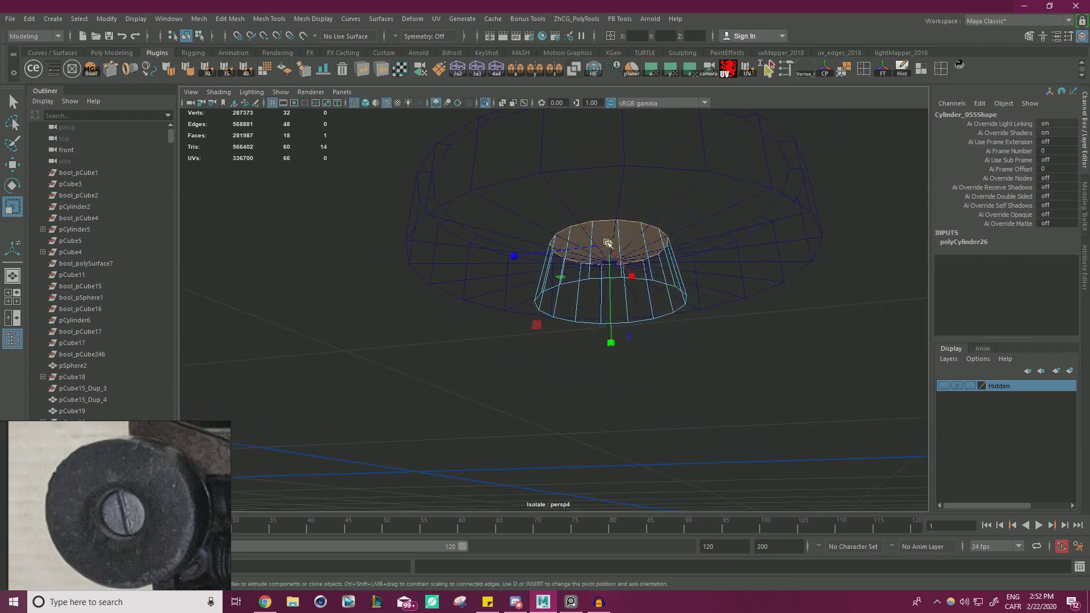
Step: Insert a horizontal edge loop around the wall of the tapered cylinder
right_click_drag(879, 318, 880, 244)
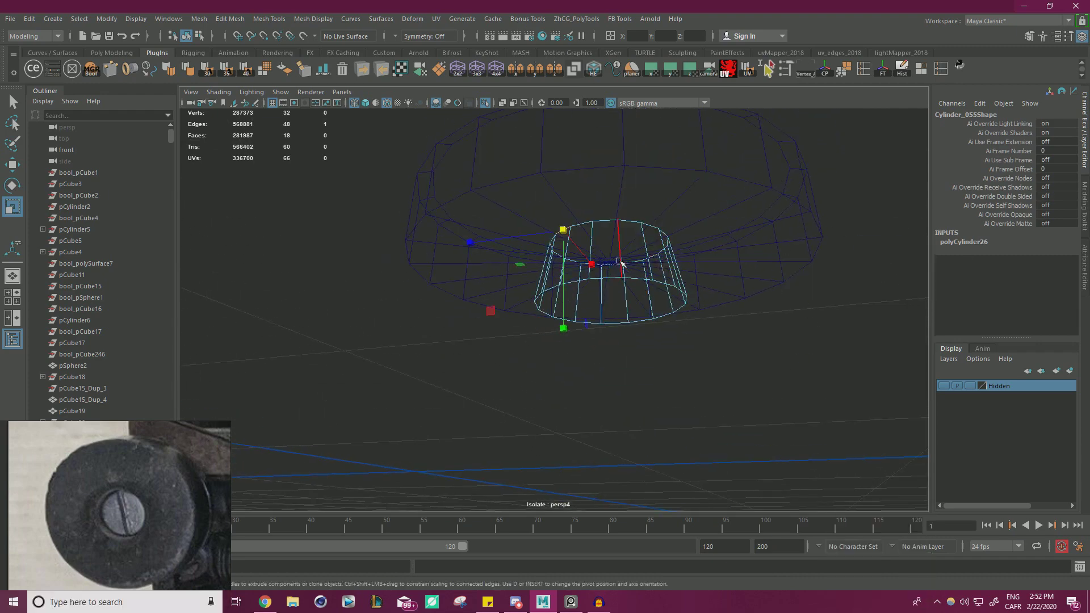
key("g")
left_click_drag(644, 265, 649, 293)
left_click(764, 348)
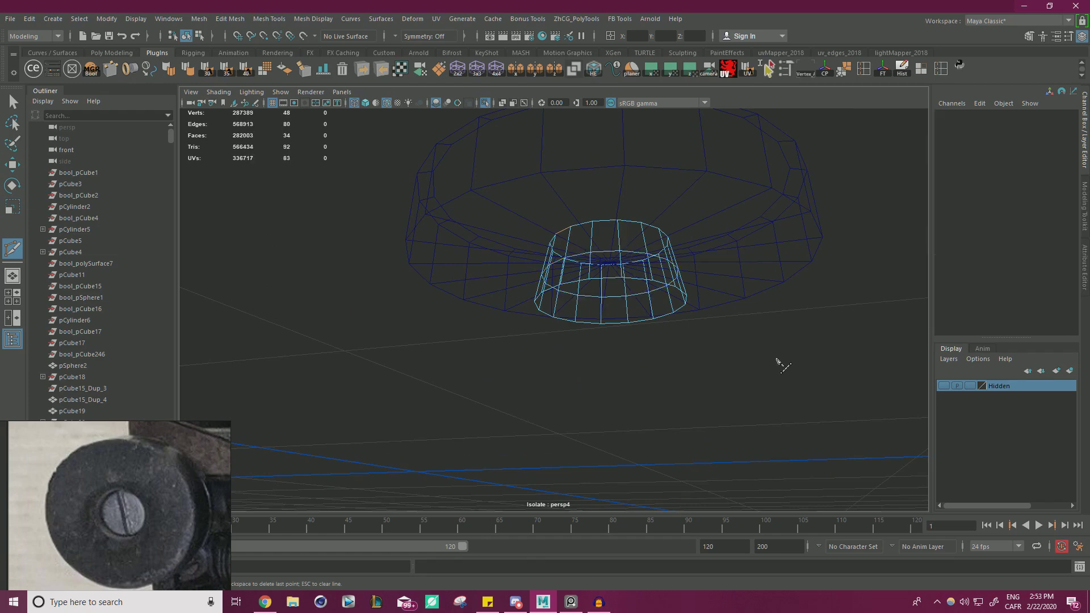
Step: Scale the inserted edge loop outward to make the cylinder's lower wall straight below the taper
key("w")
right_click_drag(859, 274, 862, 242)
double_click(630, 253)
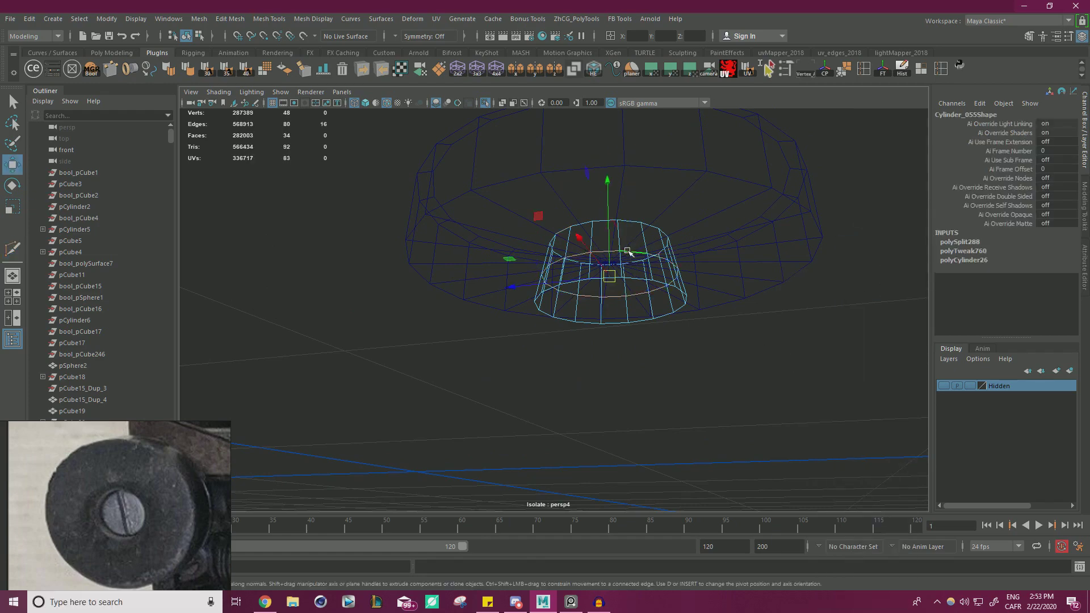
key("r")
left_click_drag(611, 276, 621, 267)
left_click_drag(621, 267, 637, 237, "alt")
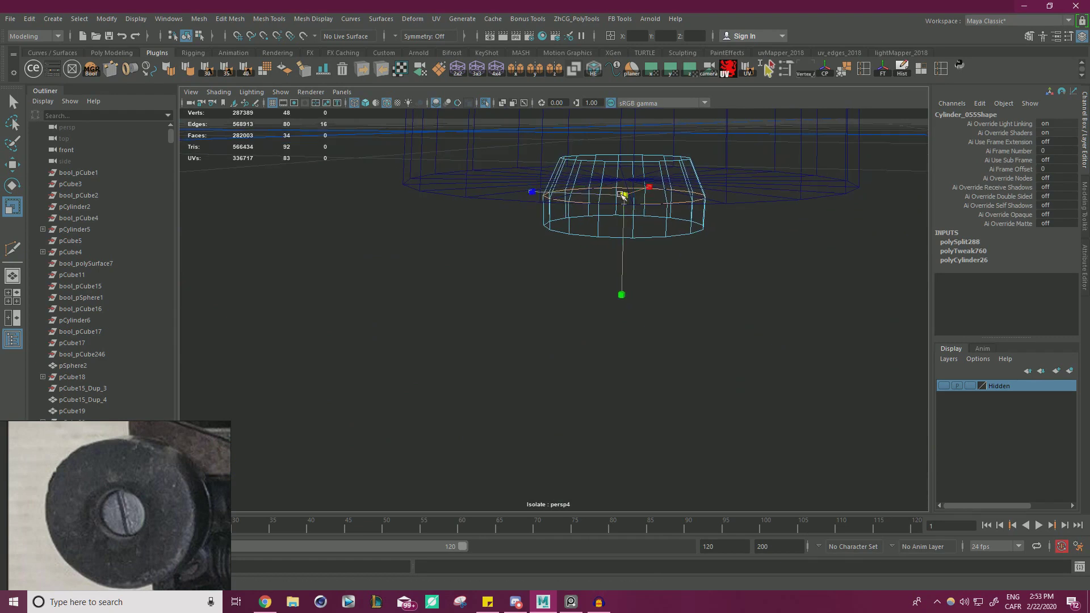
Step: Undo the small cylinder's edge-loop scaling, its inserted edge loop and the upper cap taper
left_click_drag(624, 196, 662, 240, "alt")
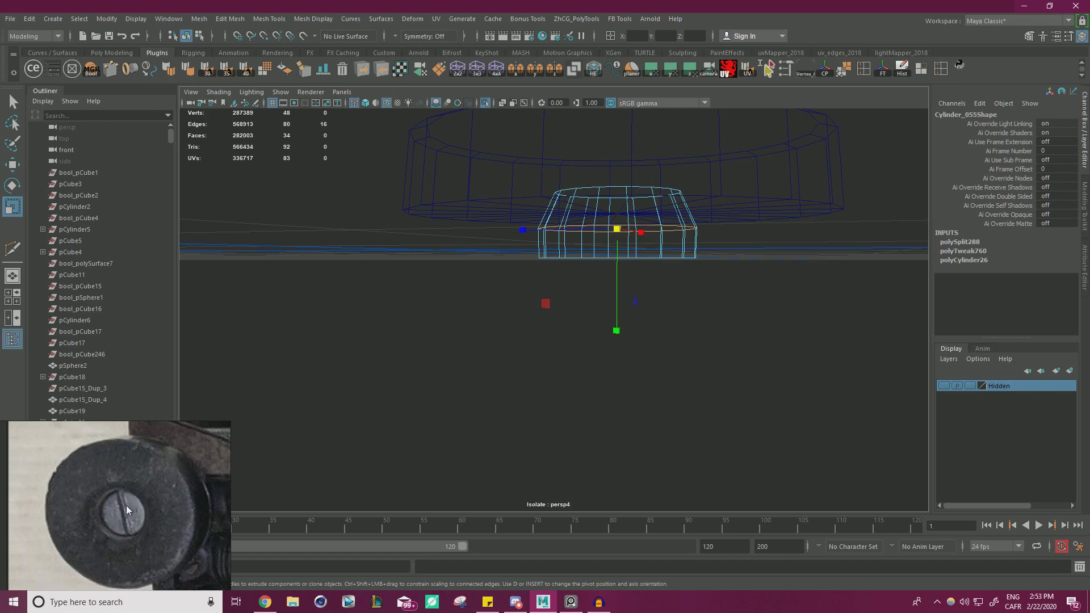
key("ctrl+z")
key("ctrl+z")
key("ctrl+z")
key("ctrl+z")
key("ctrl+z")
key("ctrl+z")
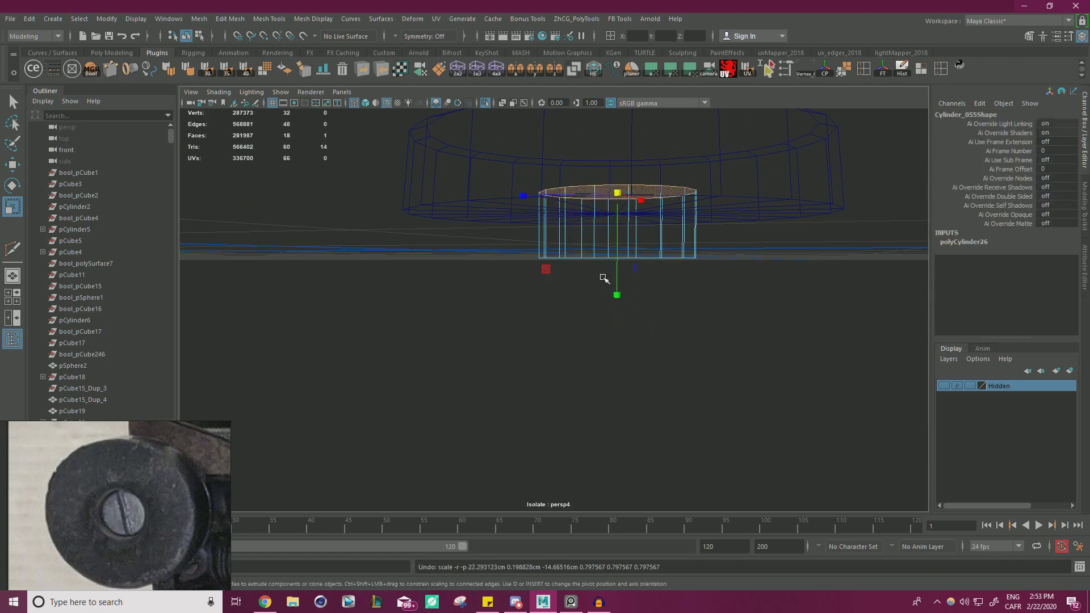
Step: Insert a horizontal edge loop around the small cylinder's wall, just above the disc's underside
left_click_drag(591, 231, 606, 285, "alt")
key("w")
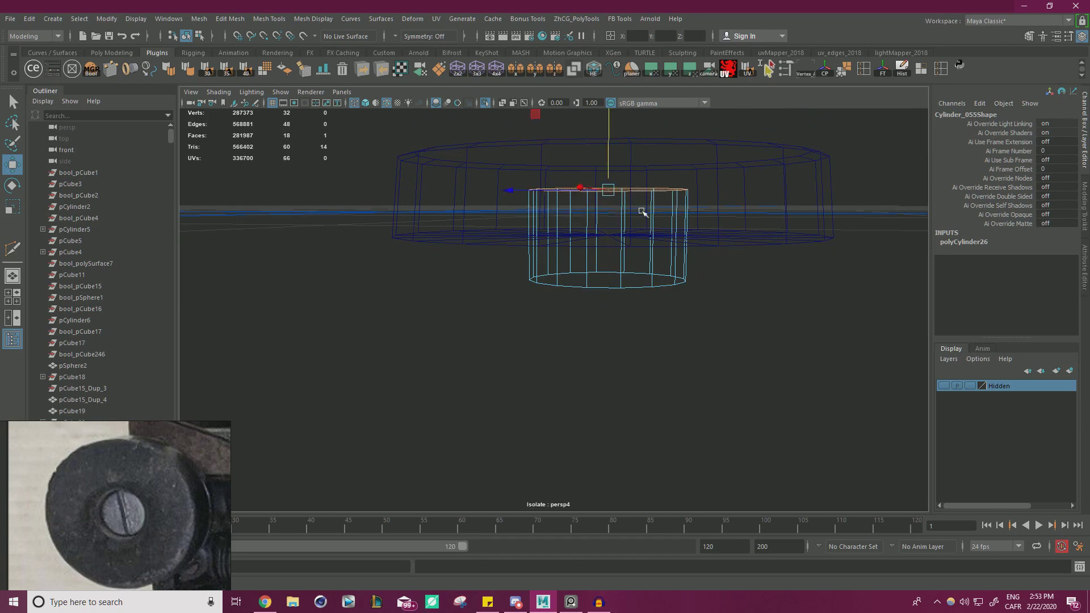
left_click_drag(633, 205, 648, 212, "alt")
key("y")
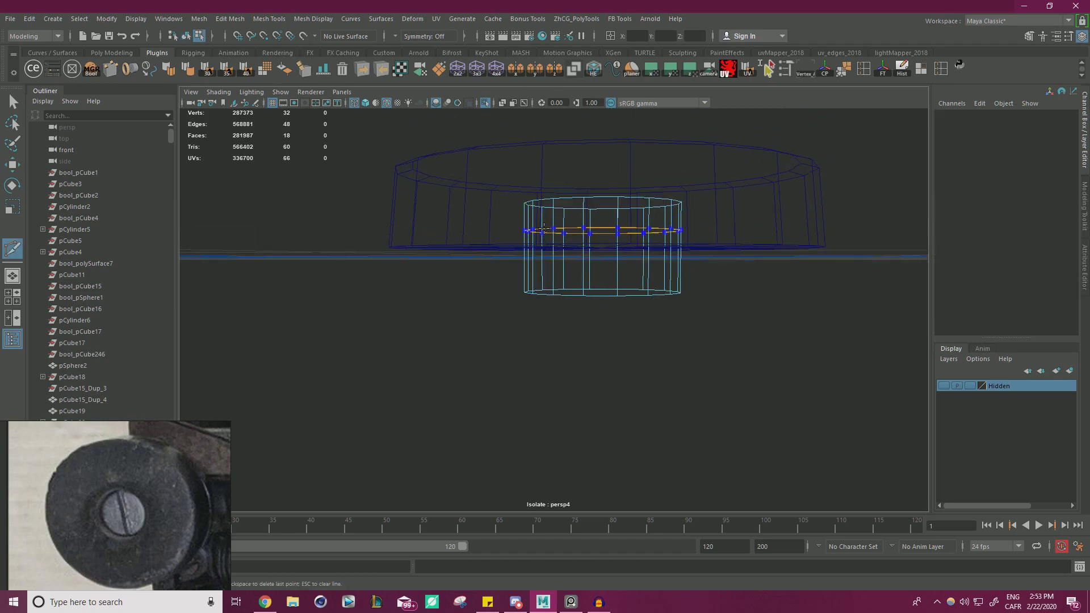
key("w")
Step: Scale the small cylinder's bottom ring of vertices outward to flare its lower section
right_click_drag(794, 276, 741, 275)
left_click_drag(441, 339, 818, 249)
key("r")
left_click_drag(599, 305, 629, 277, "alt")
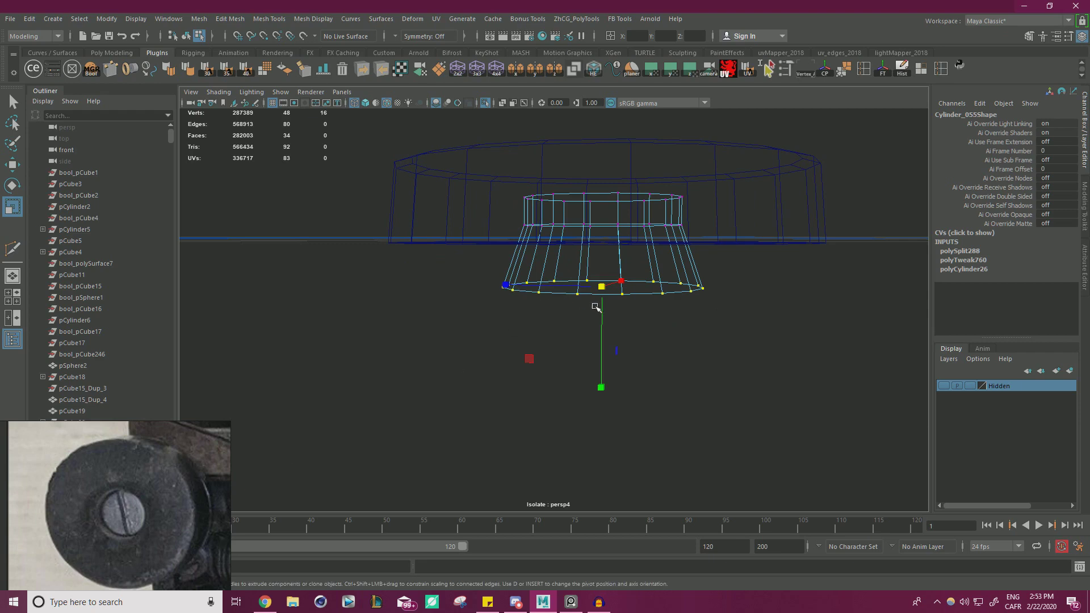
left_click_drag(602, 287, 619, 285)
Step: Raise the cylinder's two upper vertex rings slightly, and nudge the middle ring back down a little
left_click_drag(509, 234, 743, 127)
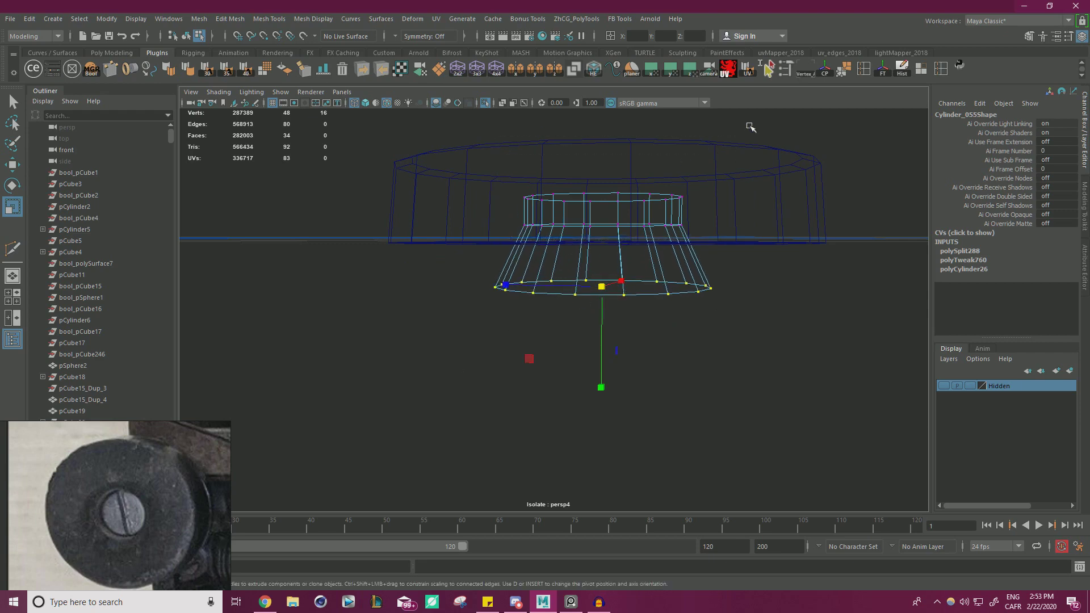
key("w")
left_click_drag(603, 190, 603, 187)
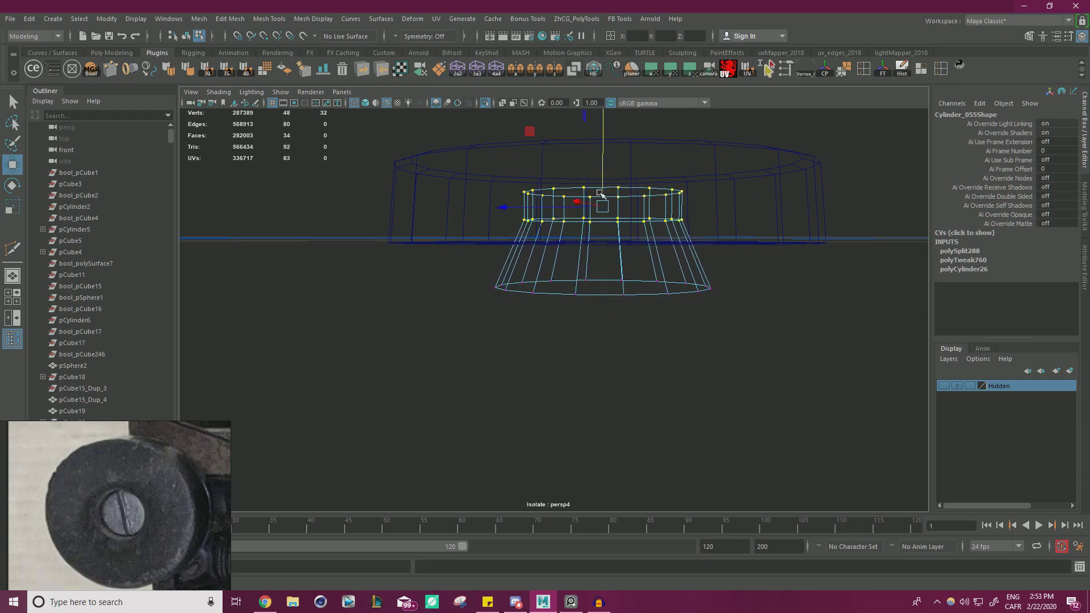
left_click_drag(485, 238, 727, 209)
left_click_drag(602, 201, 602, 203)
key("space")
key("space")
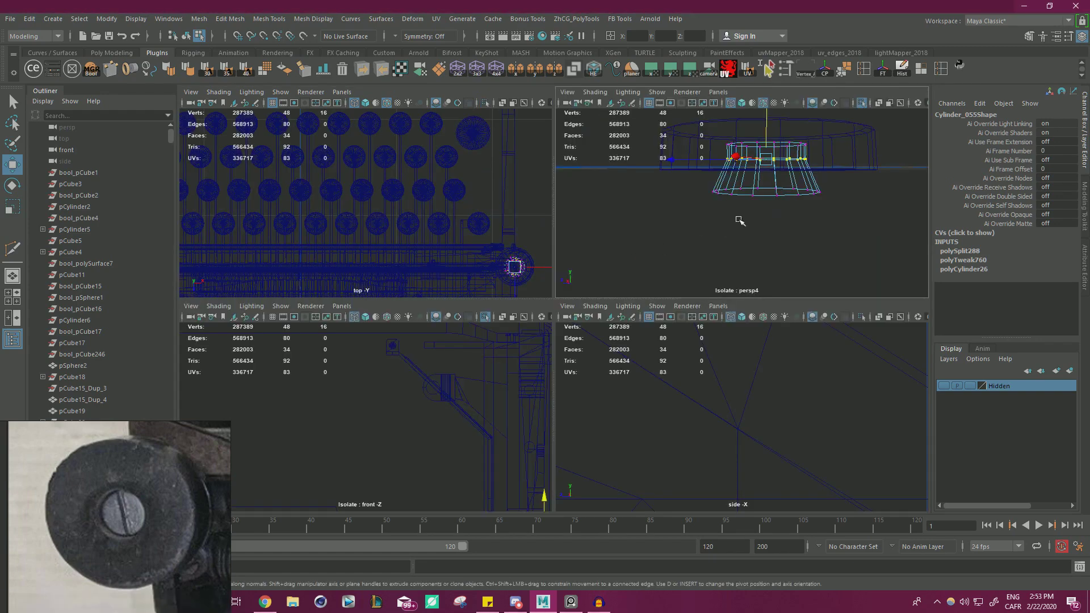
Step: Display the disc and flared cylinder shaded, and return the cylinder from vertex editing to object mode
scroll(557, 282, "down", 1)
left_click_drag(557, 282, 547, 209, "alt")
key("5")
scroll(370, 280, "down", 1)
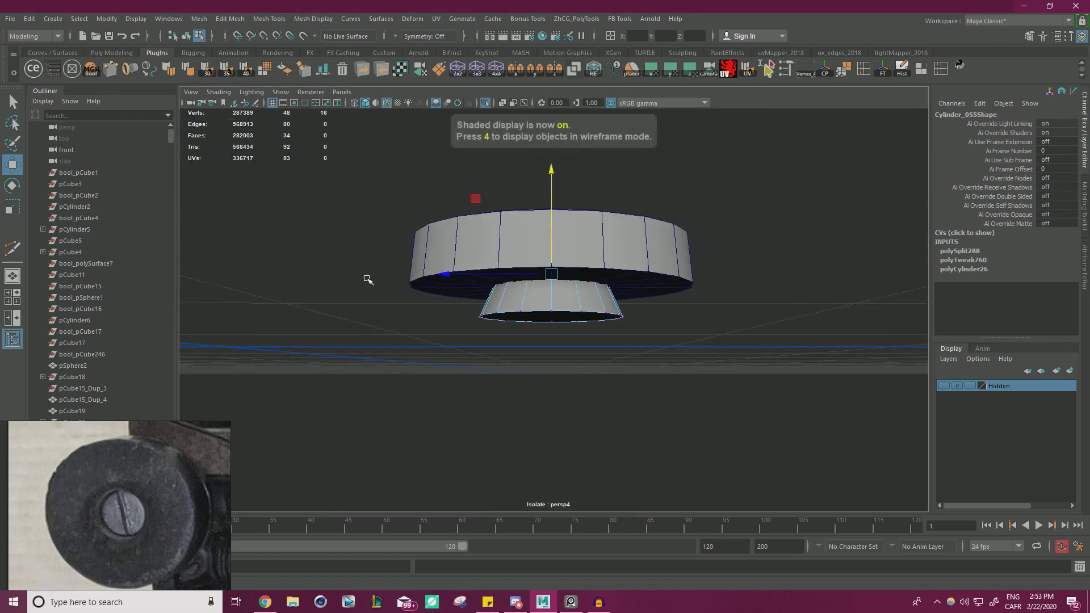
left_click_drag(370, 280, 455, 193, "alt")
right_click_drag(710, 230, 761, 210)
left_click(754, 248)
scroll(533, 284, "down", 3)
left_click_drag(534, 284, 537, 227, "alt")
left_click_drag(477, 227, 538, 314)
left_click(723, 220)
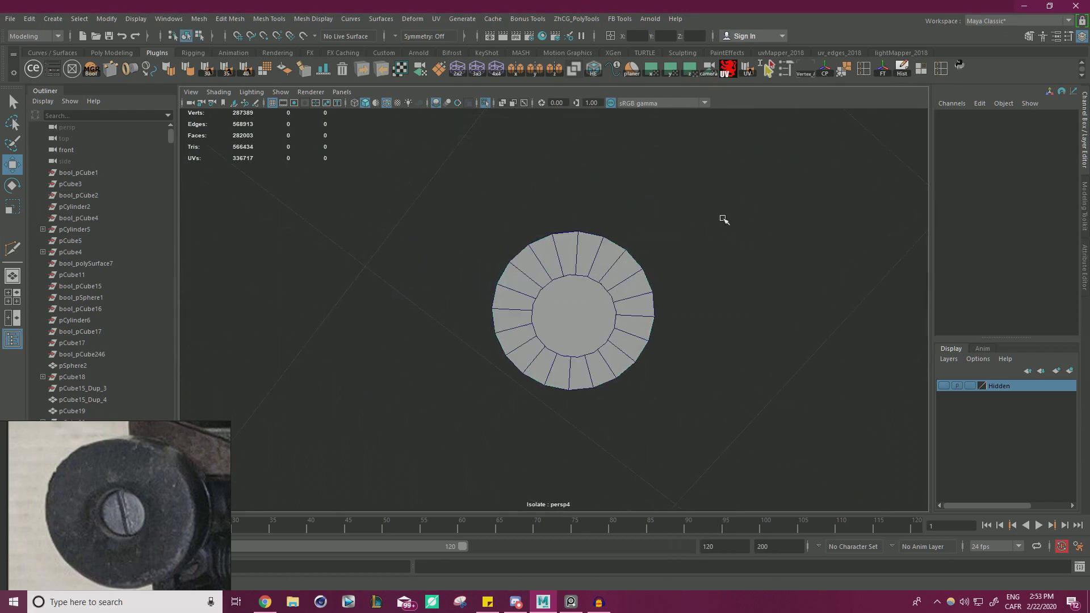
Step: Subtract the flared cylinder from the foot disc with a Difference boolean in DcBoolManager
left_click(90, 74)
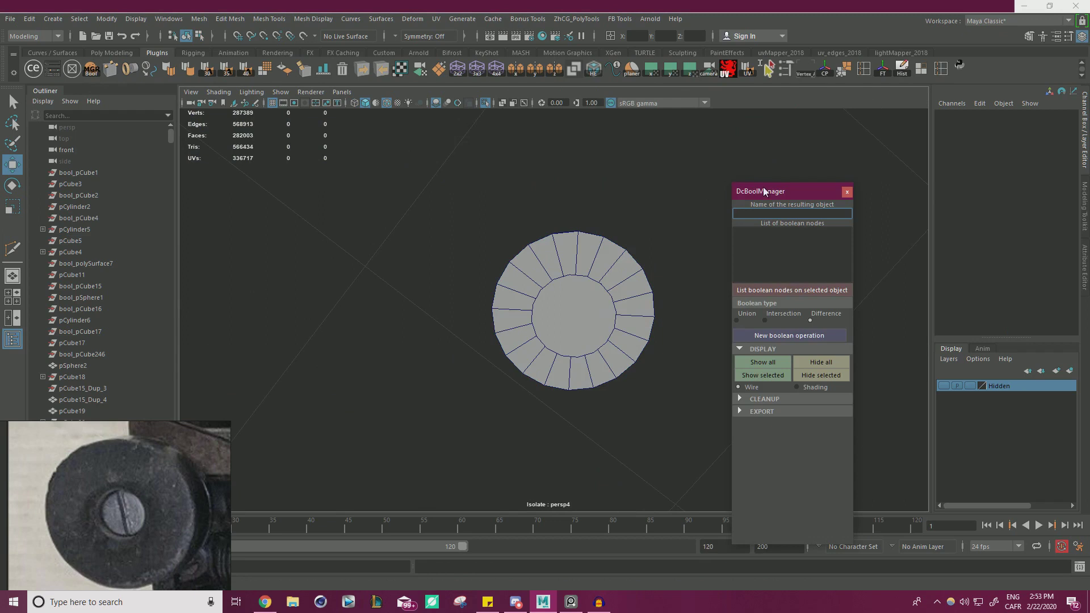
left_click_drag(763, 191, 831, 138)
left_click(606, 261)
left_click_drag(606, 260, 576, 290, "alt")
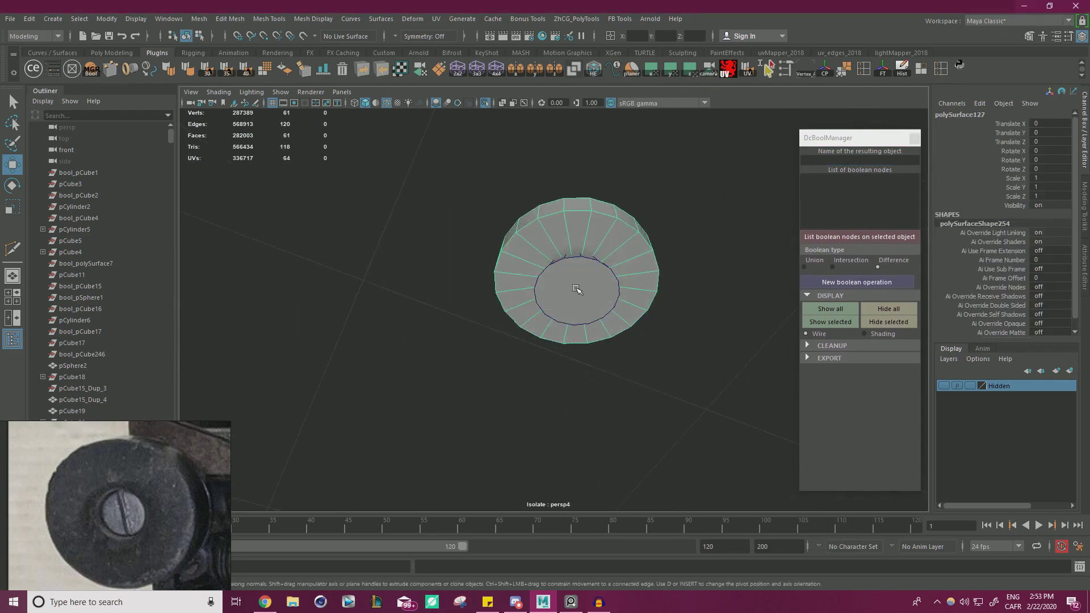
left_click(708, 210)
left_click(631, 236)
left_click(582, 288, "shift")
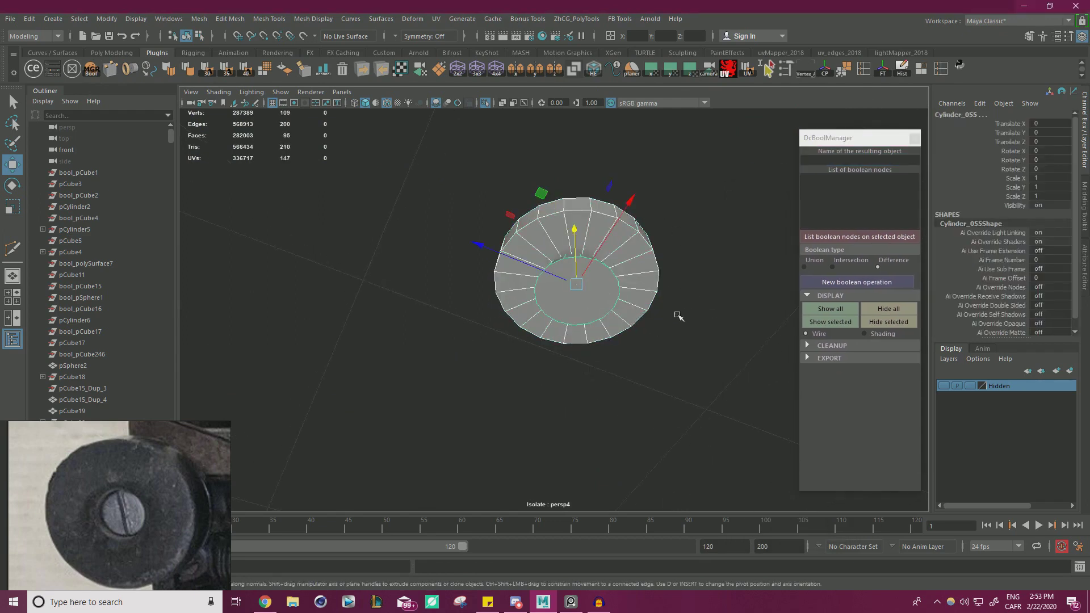
left_click(874, 281)
Step: Finalize the disc's boolean cut by deleting its history and base objects
left_click_drag(694, 273, 676, 240, "alt")
right_click_drag(676, 240, 767, 314, "alt")
middle_click_drag(685, 303, 669, 265, "alt")
right_click_drag(670, 265, 784, 295, "alt")
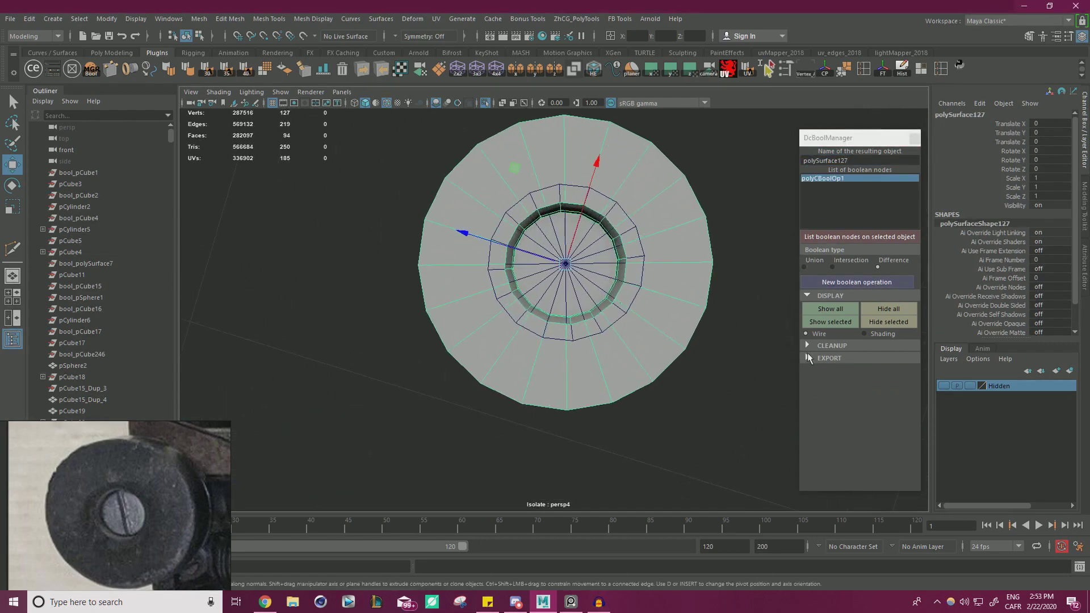
left_click(806, 345)
left_click(821, 385)
Step: Examine the edges and faces around the recess cut into the disc's underside
left_click_drag(625, 274, 598, 282, "alt")
left_click(653, 252)
right_click_drag(660, 242, 658, 211)
right_click_drag(645, 271, 691, 299, "alt")
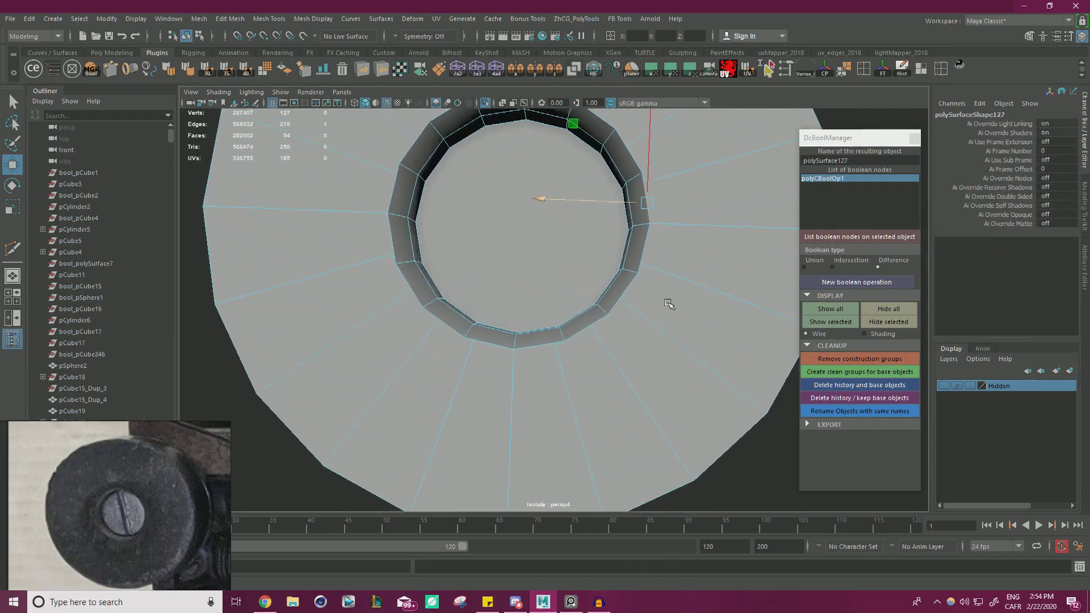
middle_click_drag(699, 335, 664, 306, "alt")
right_click_drag(625, 284, 576, 260, "alt")
left_click_drag(577, 261, 626, 268, "alt")
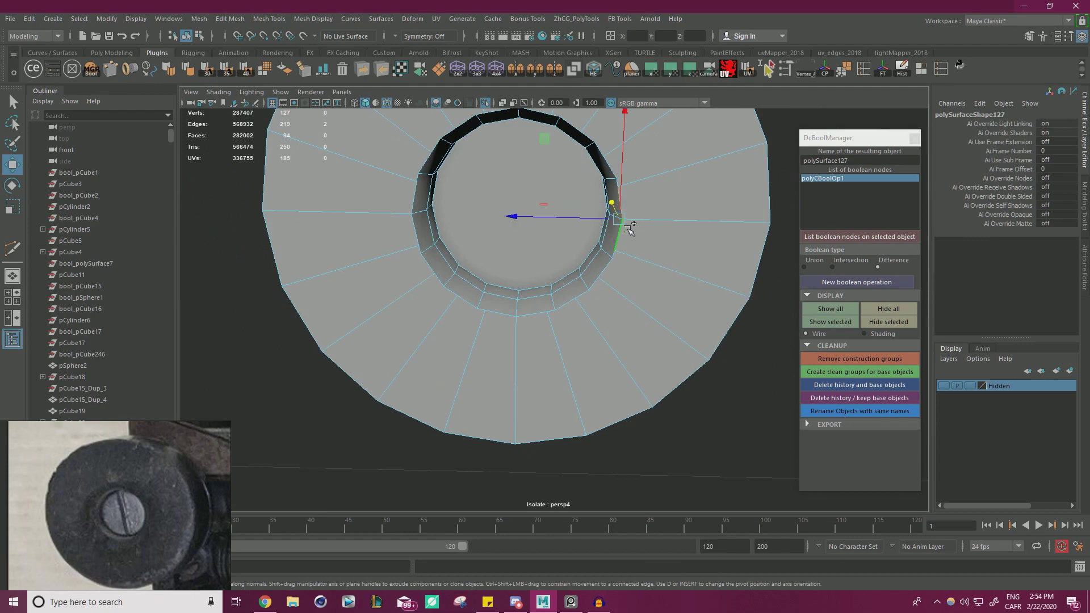
right_click_drag(620, 235, 550, 243)
left_click(613, 241)
left_click(598, 262, "shift")
left_click_drag(550, 244, 603, 253, "alt")
right_click_drag(604, 253, 569, 214, "alt")
Step: Try to snap the closely spaced vertices on the recess rim onto their neighbours
right_click_drag(504, 241, 479, 238)
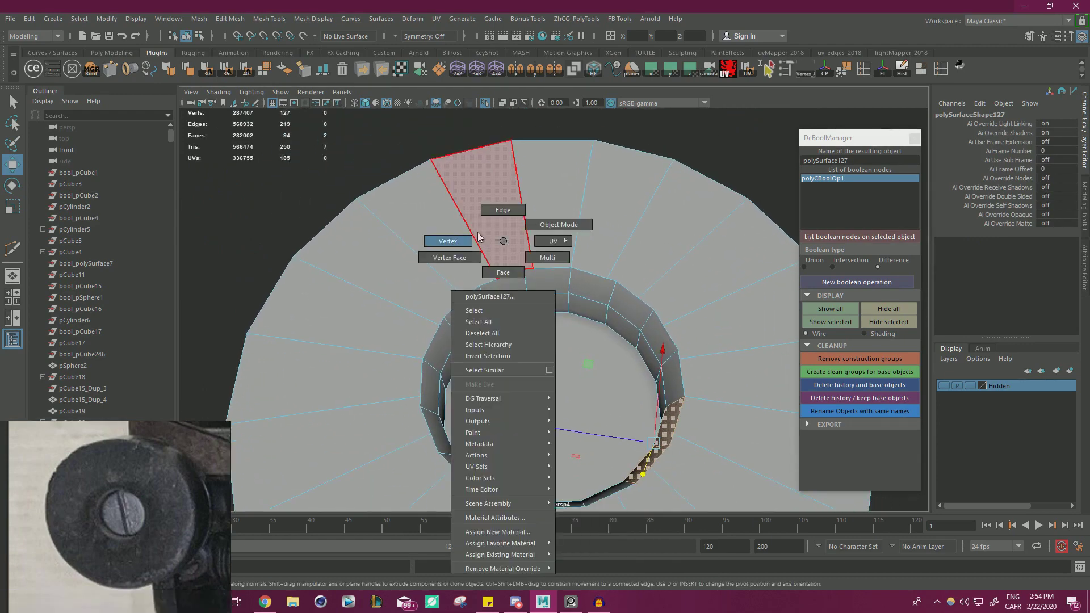
left_click(524, 268)
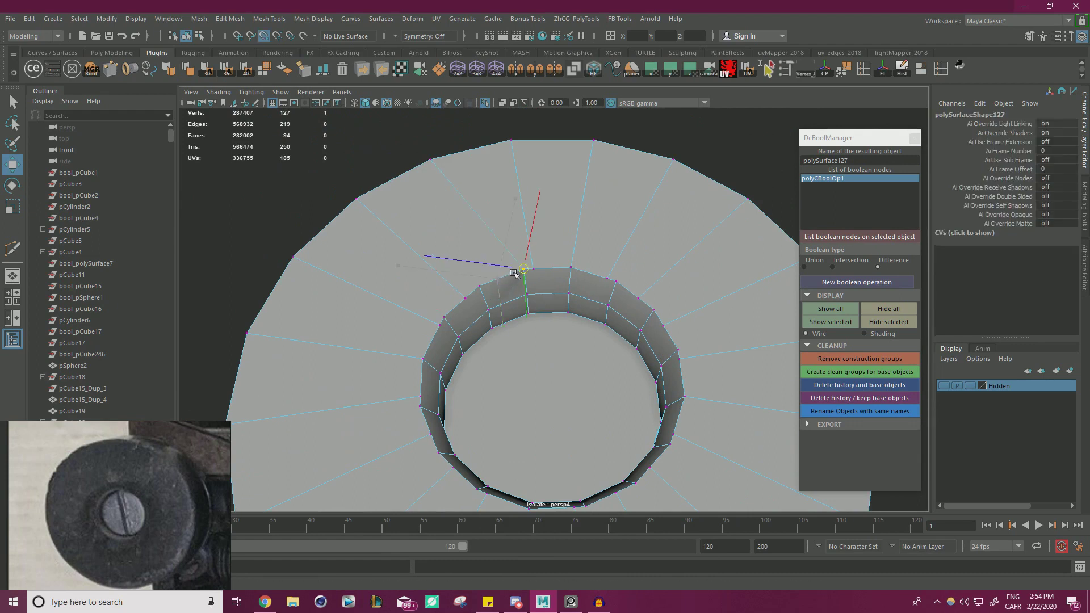
left_click(542, 269)
left_click_drag(534, 267, 559, 267)
left_click(611, 281)
key("ctrl+z")
key("ctrl+z")
key("ctrl+z")
key("ctrl+z")
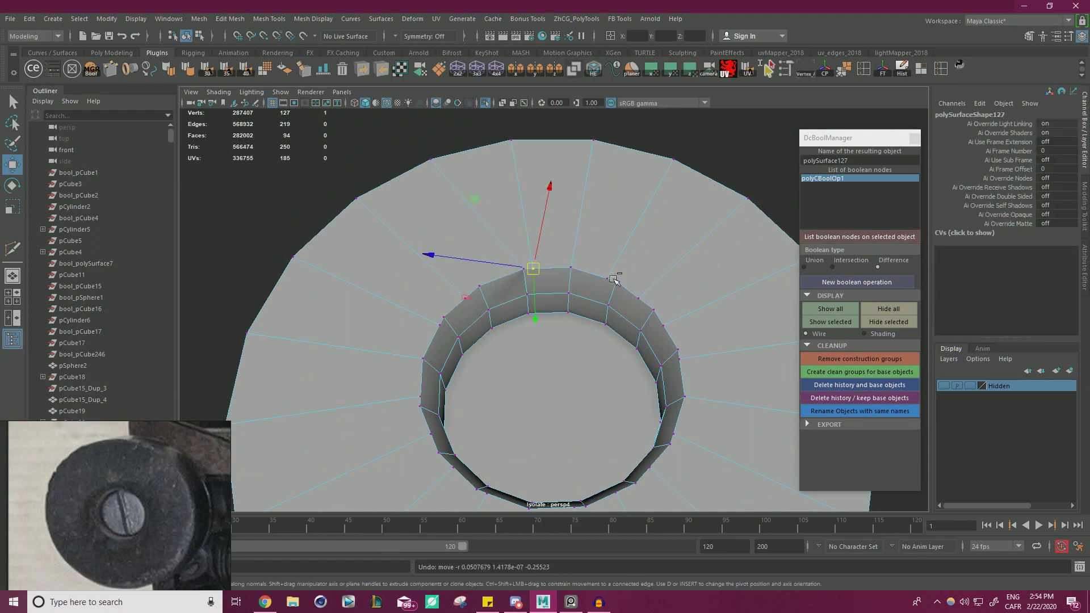
Step: Snap the stray vertices around the recess rim onto their neighbouring corners, and merge the disc's overlapping vertices
left_click(512, 280)
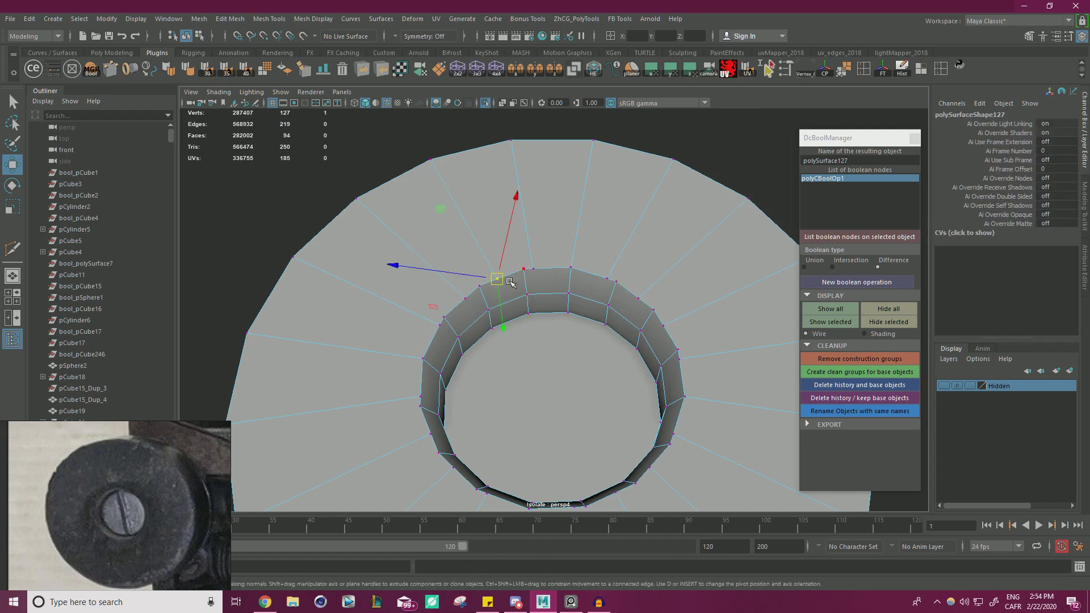
left_click_drag(497, 279, 459, 346)
left_click_drag(411, 300, 429, 301)
left_click_drag(451, 339, 568, 116)
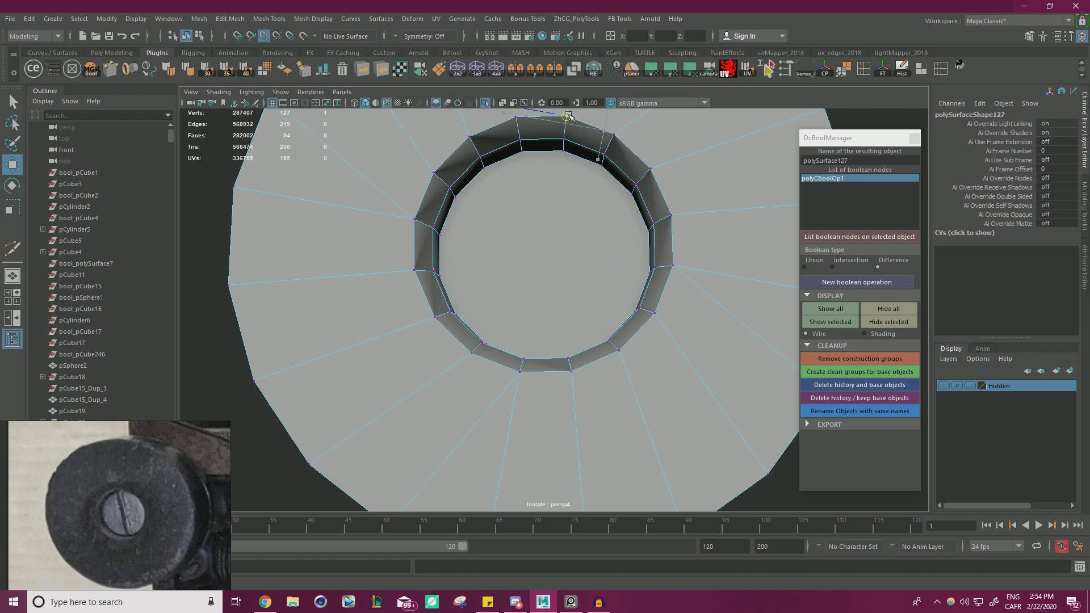
scroll(344, 376, "down", 4)
left_click(534, 192)
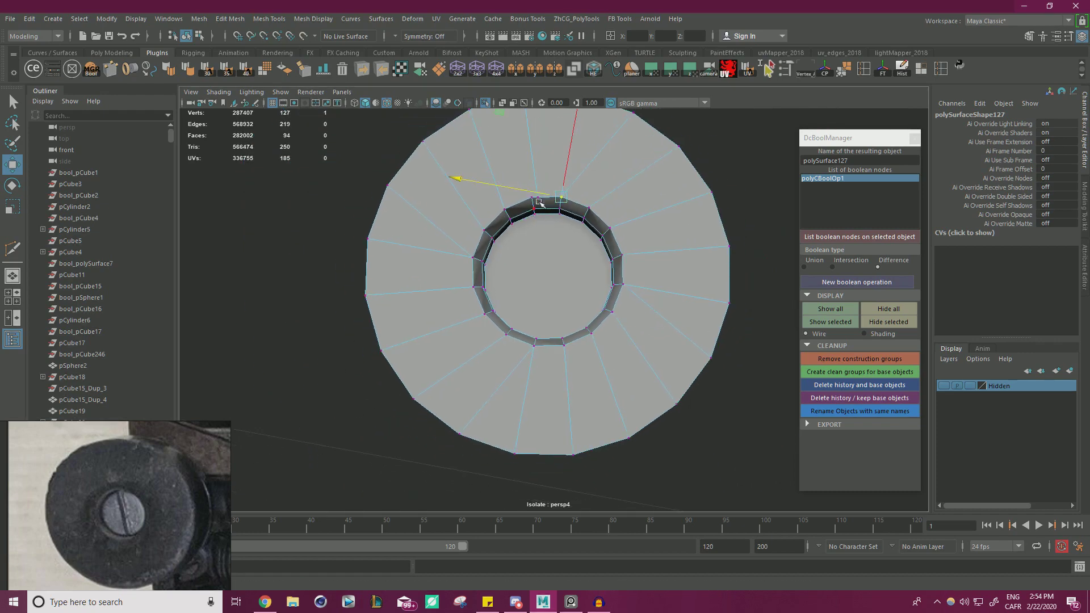
left_click(539, 200)
key("v")
left_click_drag(543, 199, 532, 198)
left_click_drag(336, 455, 753, 109)
right_click_drag(702, 174, 748, 115, "shift")
Step: Select the edge loop around the recess rim and scale it outward to widen the opening
scroll(565, 176, "up", 2)
right_click_drag(560, 179, 559, 149)
left_click(545, 177)
key("w")
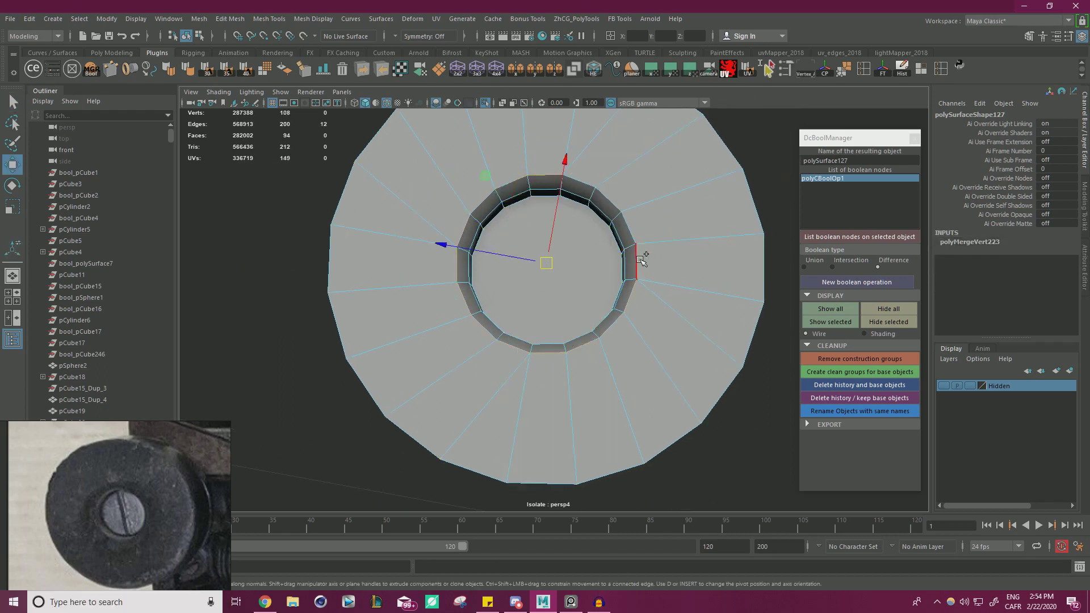
key("r")
left_click_drag(485, 174, 483, 166, "ctrl")
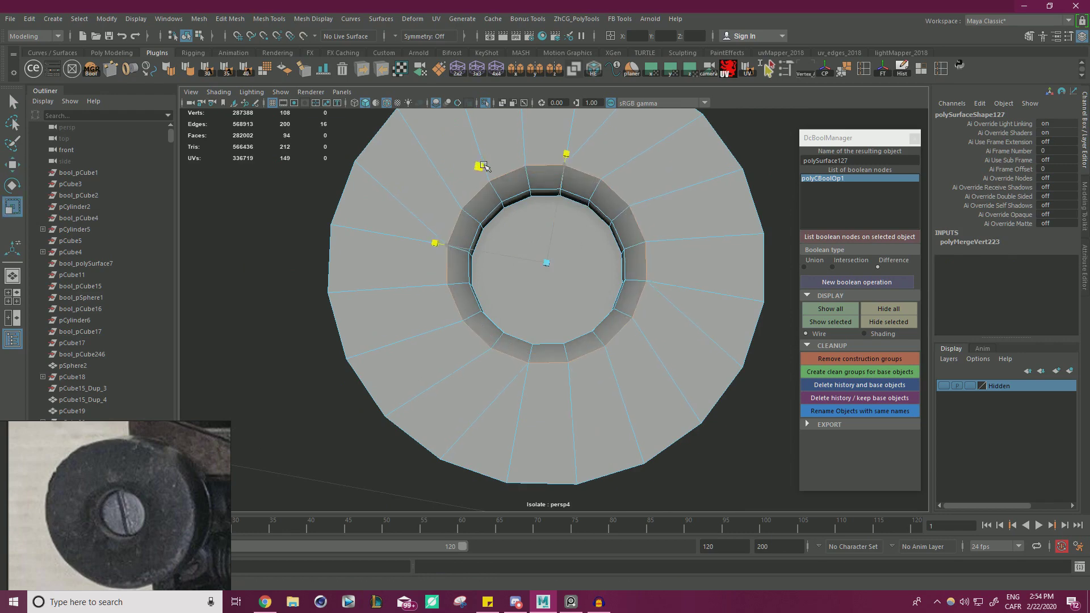
Step: Shift the widened recess edge loop slightly along the vertical axis, and return to object mode
left_click_drag(559, 240, 542, 275, "alt")
key("w")
left_click_drag(557, 135, 557, 142)
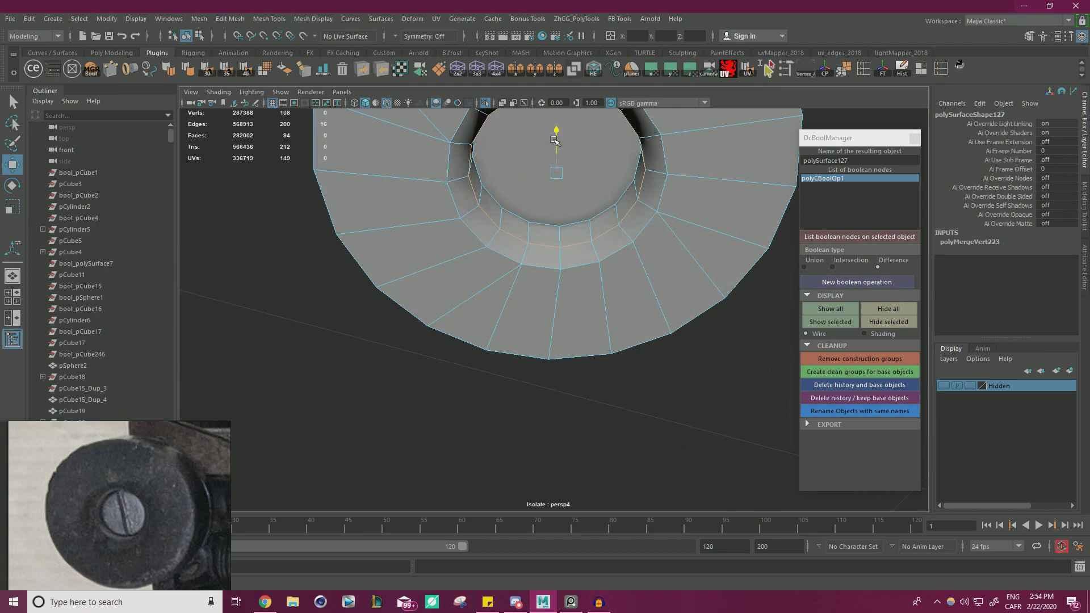
scroll(523, 205, "down", 6)
left_click_drag(523, 206, 534, 261, "alt")
right_click_drag(584, 205, 635, 187)
left_click(645, 204)
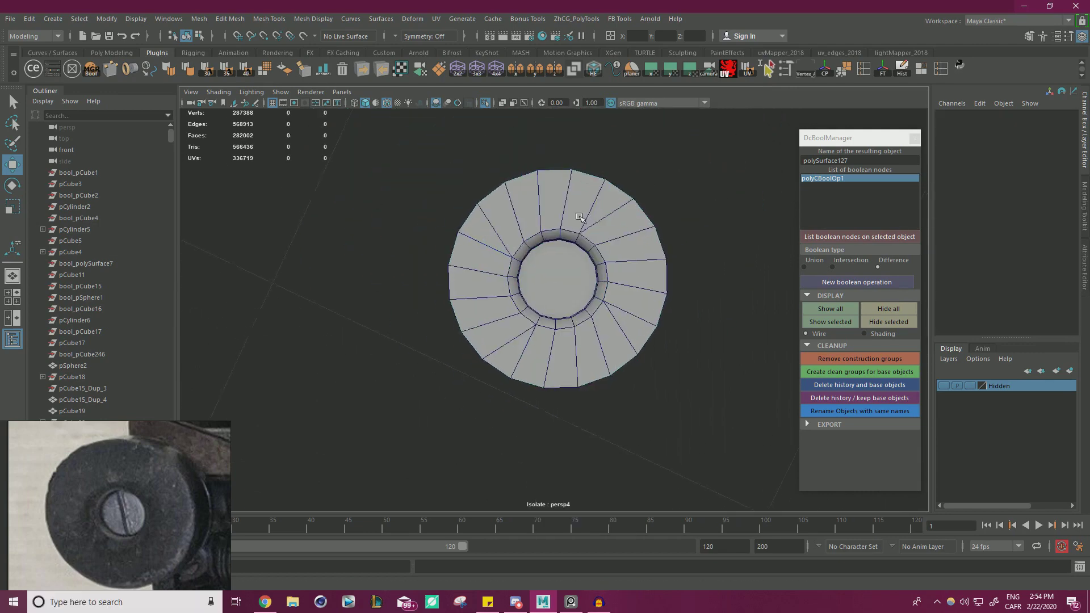
Step: Select the recess's floor face and place a slotted screw head on it with ModIt
scroll(733, 258, "up", 5)
left_click(549, 232)
right_click_drag(549, 235, 549, 271)
left_click(547, 232)
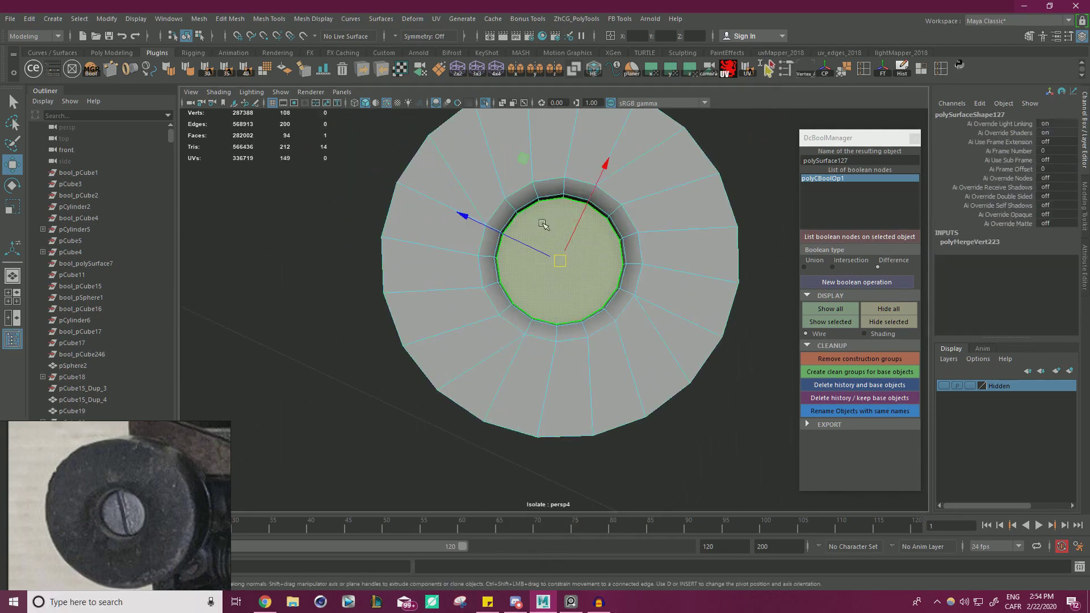
left_click(56, 70)
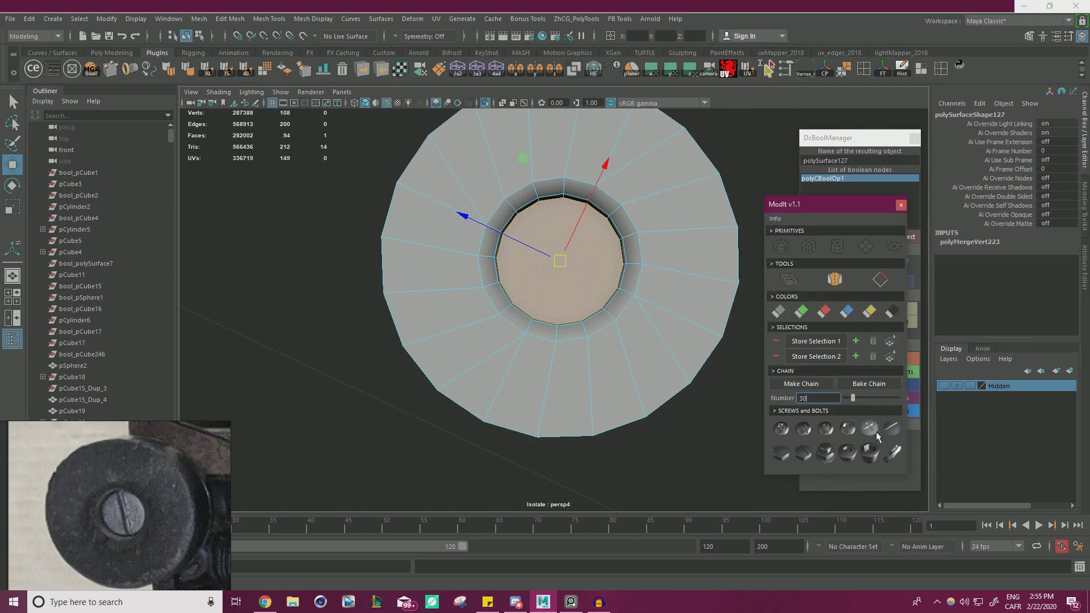
left_click(880, 427)
Step: Show the full model again and assign the red material to the slotted screw
right_click_drag(640, 304, 313, 297, "alt")
left_click(486, 102)
right_click_drag(715, 332, 784, 336, "alt")
right_click_drag(511, 326, 766, 326, "alt")
left_click(621, 259)
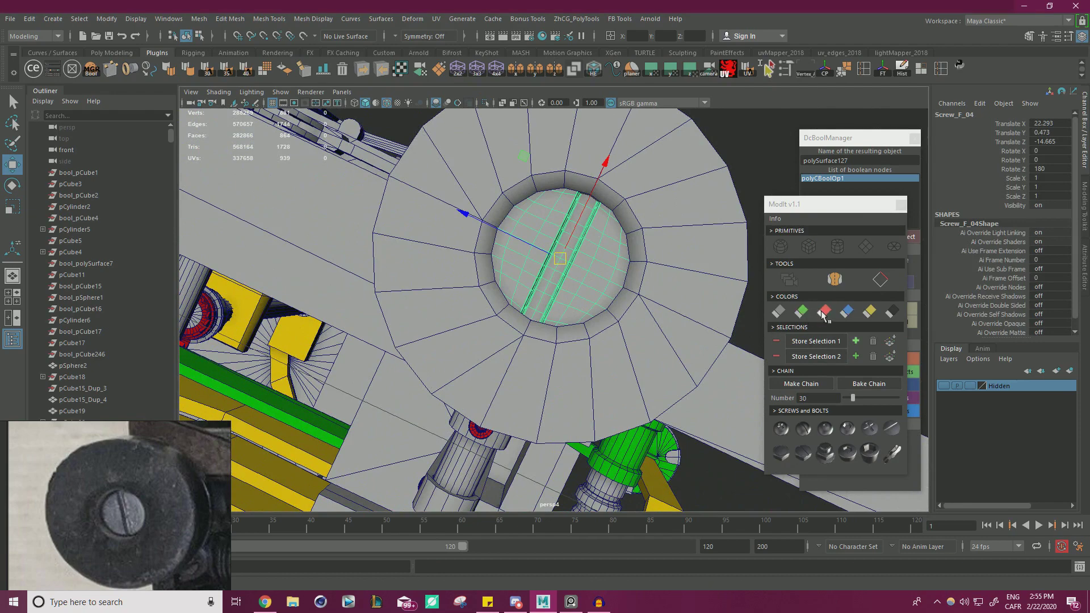
right_click(619, 267)
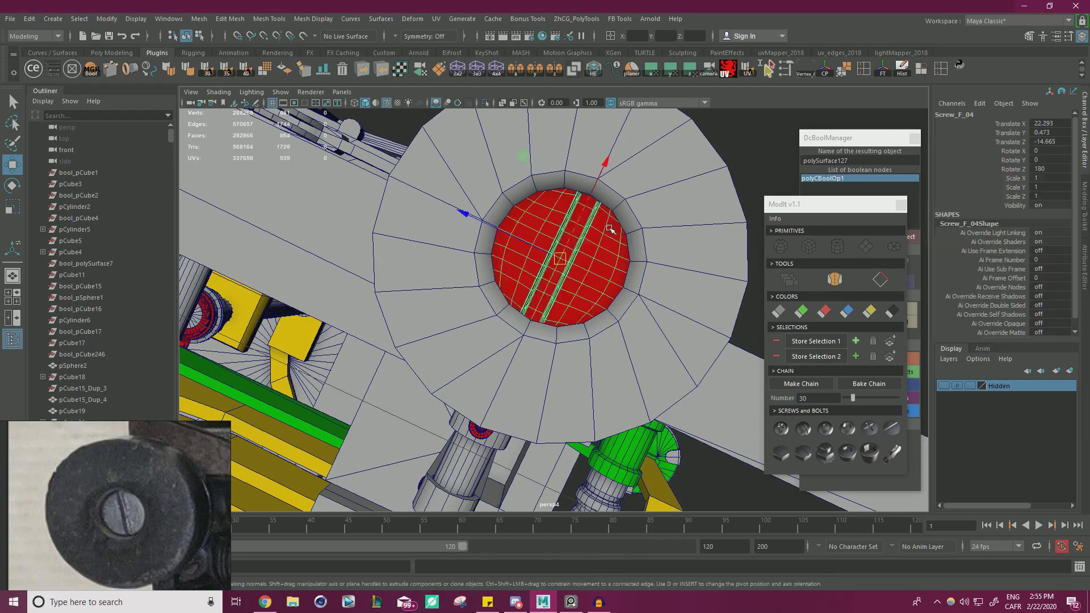
Step: Scale the screw head down uniformly so that it fits inside the disc's recess
key("r")
left_click_drag(601, 265, 568, 266, "alt")
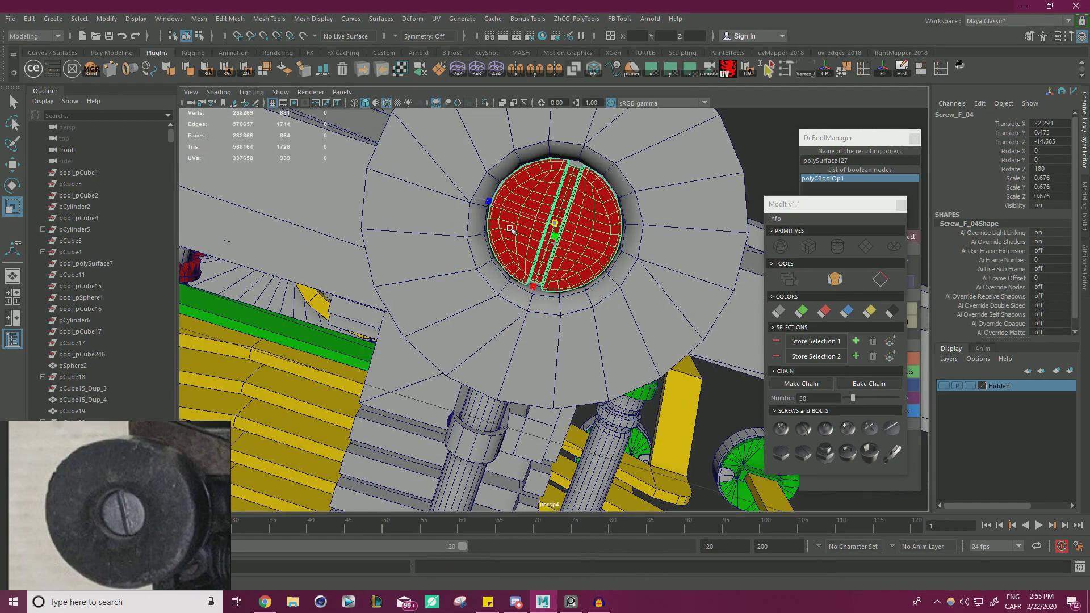
left_click_drag(581, 220, 402, 230, "alt")
right_click_drag(402, 231, 284, 239, "alt")
left_click_drag(284, 238, 244, 242, "alt")
right_click_drag(397, 250, 761, 278, "alt")
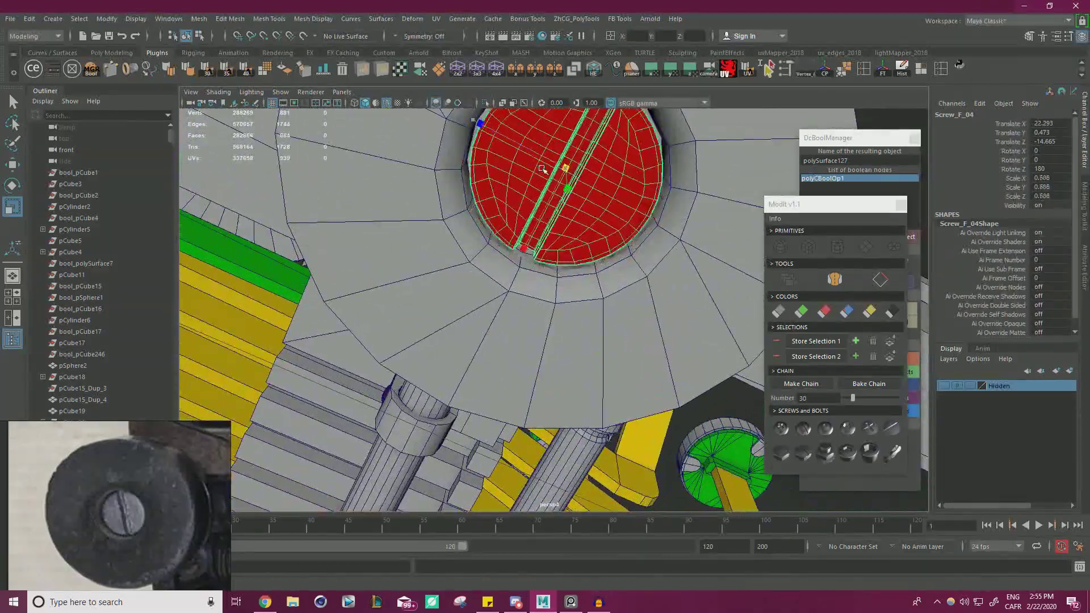
right_click_drag(693, 209, 579, 215, "alt")
left_click_drag(579, 216, 568, 228, "alt")
right_click_drag(568, 227, 624, 224, "alt")
left_click_drag(625, 224, 562, 181, "alt")
left_click_drag(603, 217, 644, 230, "alt")
Step: Select the recess's wall and floor faces and scale them inward to close the gap around the screw
left_click(640, 231)
right_click_drag(641, 231, 641, 249)
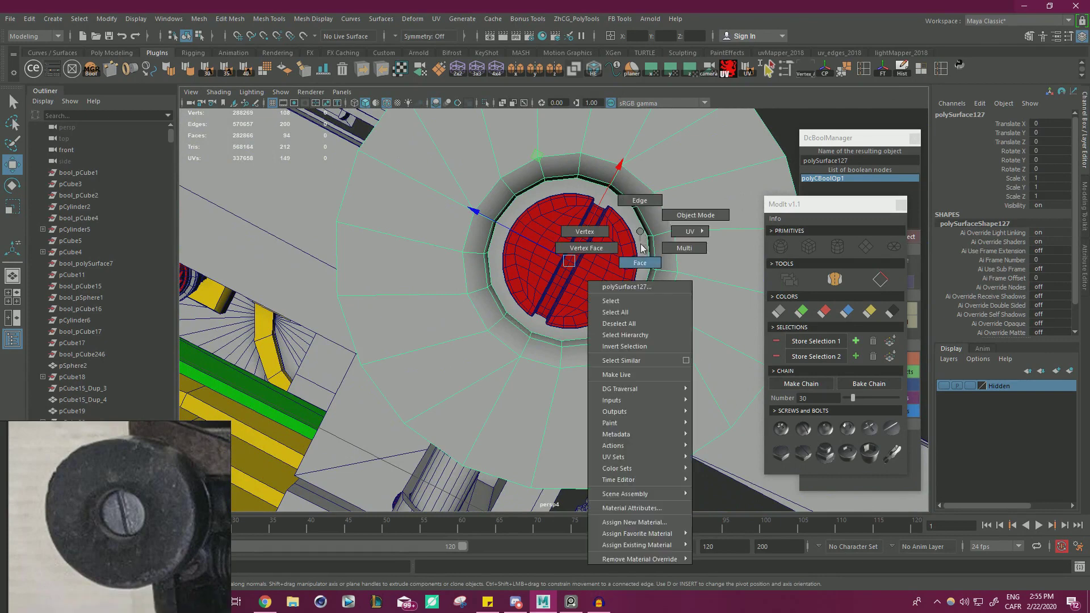
left_click(639, 248)
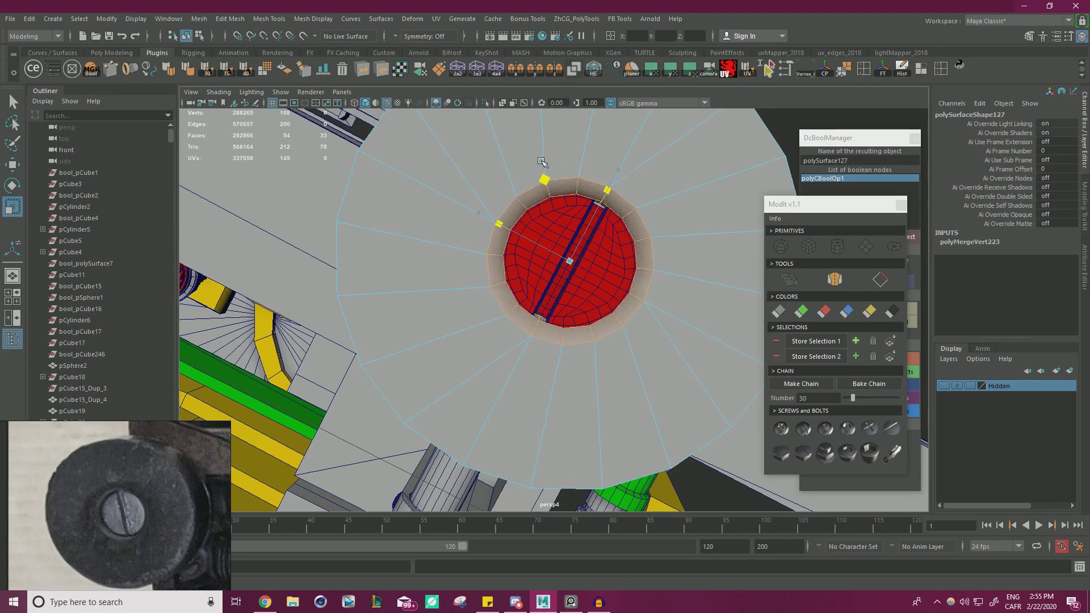
left_click_drag(589, 186, 600, 218, "alt")
right_click_drag(586, 204, 635, 185)
Step: Move the screw slightly to adjust how it sits in the recess
left_click(622, 221)
key("w")
left_click_drag(608, 204, 567, 174, "alt")
right_click_drag(566, 174, 505, 181, "alt")
left_click_drag(613, 205, 617, 200)
left_click_drag(602, 197, 581, 194, "alt")
left_click(686, 204)
Step: Select the foot disc and assign the green material to it
left_click_drag(687, 204, 625, 204, "alt")
right_click_drag(625, 204, 573, 210, "alt")
left_click_drag(573, 210, 569, 250, "alt")
left_click(569, 248)
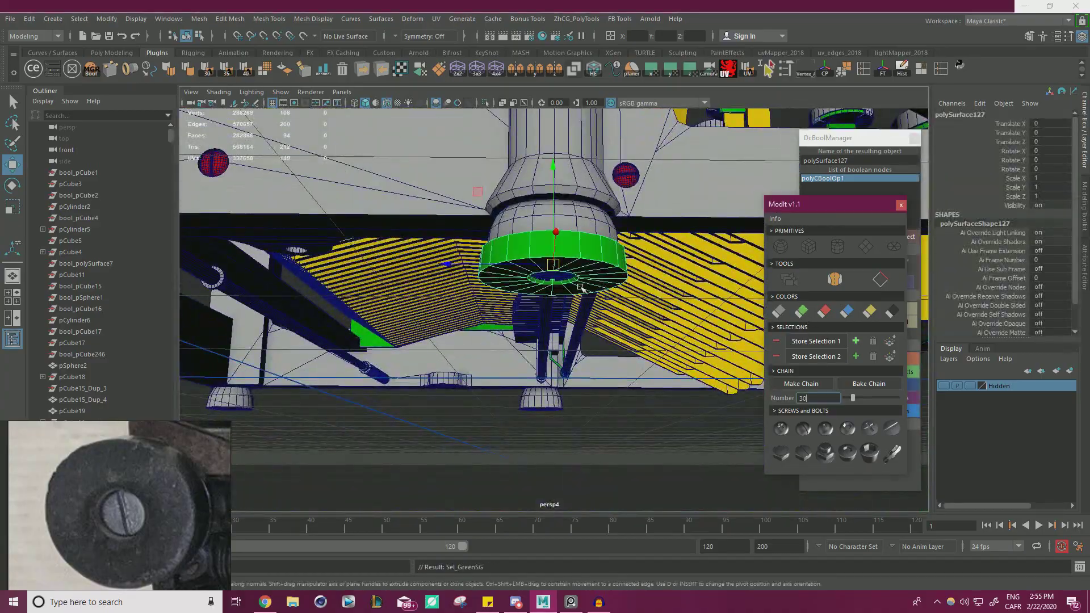
Step: Examine the slotted screw in the foot's recess from below and the foot from the side
left_click_drag(602, 288, 613, 210, "alt")
right_click_drag(614, 210, 710, 335, "alt")
left_click(711, 336)
left_click_drag(710, 335, 639, 273, "alt")
right_click_drag(639, 273, 528, 275, "alt")
left_click(558, 301)
key("e")
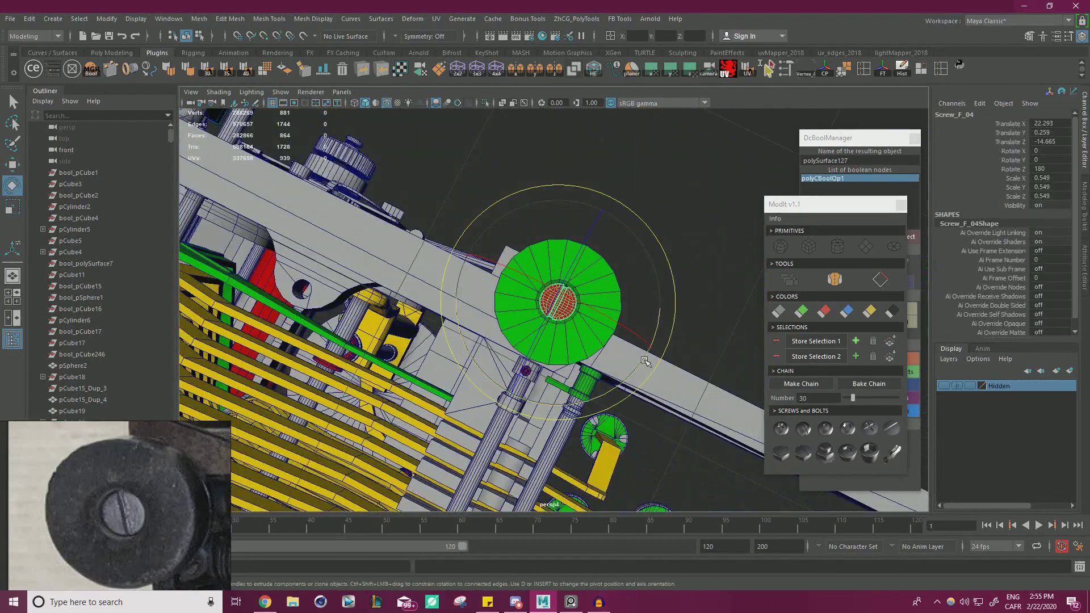
left_click(699, 233)
left_click_drag(698, 232, 564, 319, "alt")
right_click_drag(564, 319, 649, 339, "alt")
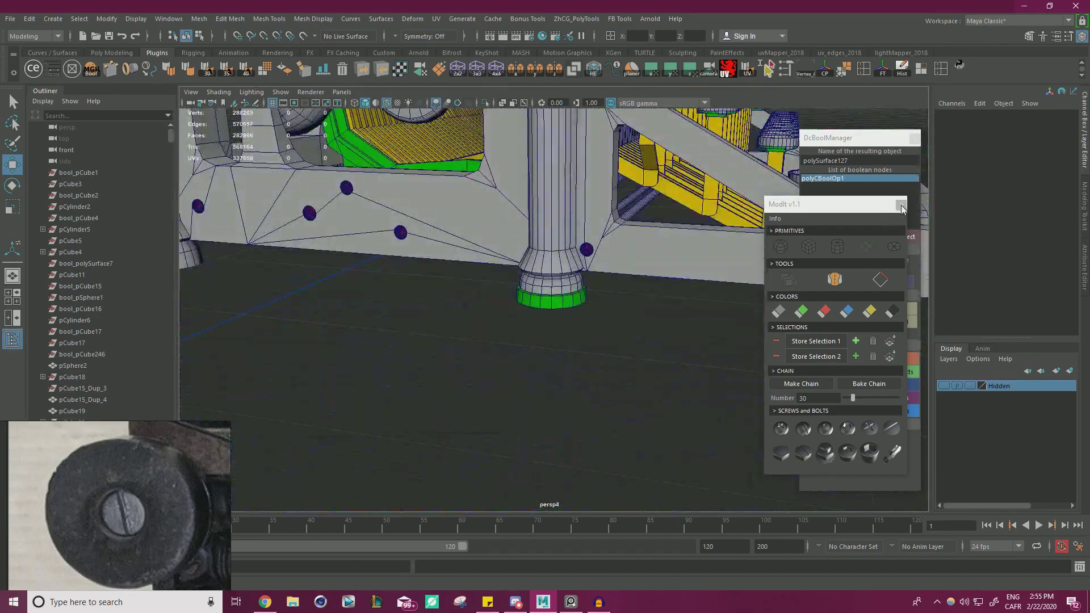
Step: Close the ModIt and boolean manager windows
left_click(900, 207)
left_click(915, 139)
left_click_drag(545, 307, 637, 287, "alt")
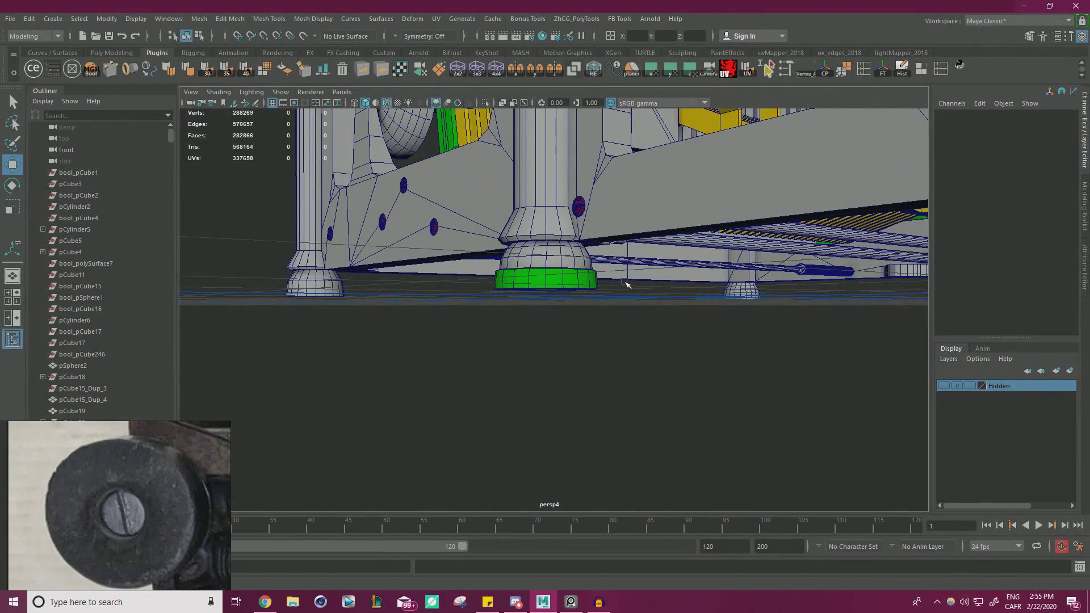
Step: Select all faces of the tapered foot under the frame's next post and extract them as a separate object
right_click_drag(626, 283, 574, 272, "alt")
left_click(542, 258)
left_click(331, 283)
right_click_drag(444, 297, 400, 287, "alt")
left_click_drag(401, 287, 261, 282, "alt")
right_click_drag(591, 282, 698, 304, "alt")
middle_click_drag(545, 218, 610, 247, "alt")
right_click_drag(610, 247, 606, 283)
left_click(607, 257)
key("f")
right_click_drag(784, 281, 719, 280, "alt")
left_click_drag(718, 280, 455, 235, "alt")
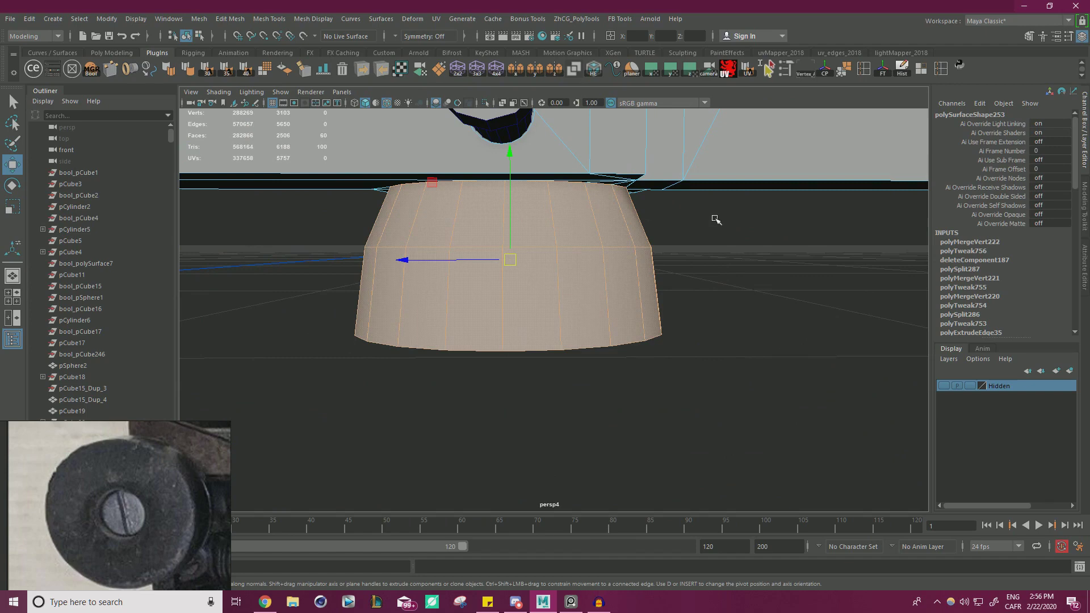
right_click_drag(734, 272, 748, 290, "shift")
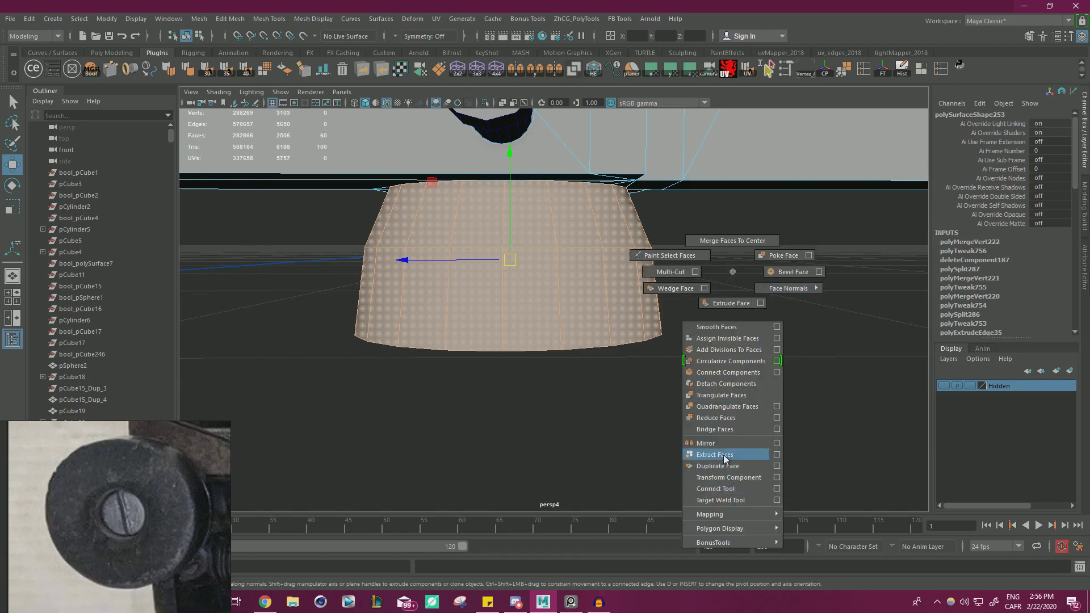
right_click_drag(726, 458, 724, 456, "shift")
key("q")
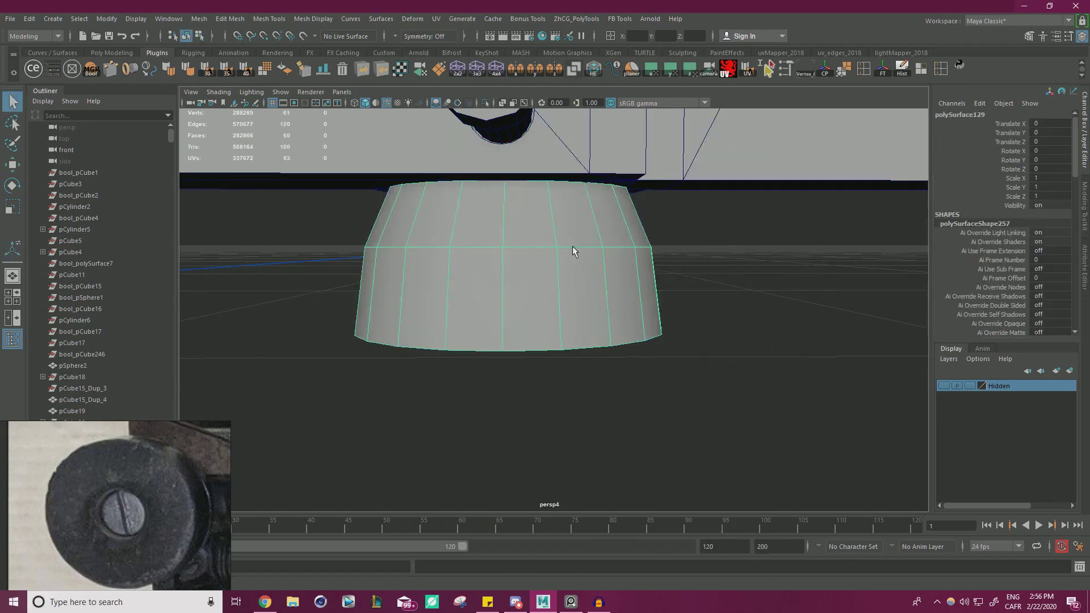
Step: Isolate the remaining frame mesh and bring the curved opening beside its post into close view
scroll(565, 250, "down", 3)
left_click(631, 208)
left_click(486, 104)
left_click_drag(511, 284, 500, 148, "alt")
middle_click_drag(402, 134, 497, 196, "alt")
scroll(497, 196, "up", 4)
left_click_drag(496, 196, 506, 146, "alt")
right_click_drag(506, 145, 509, 198, "alt")
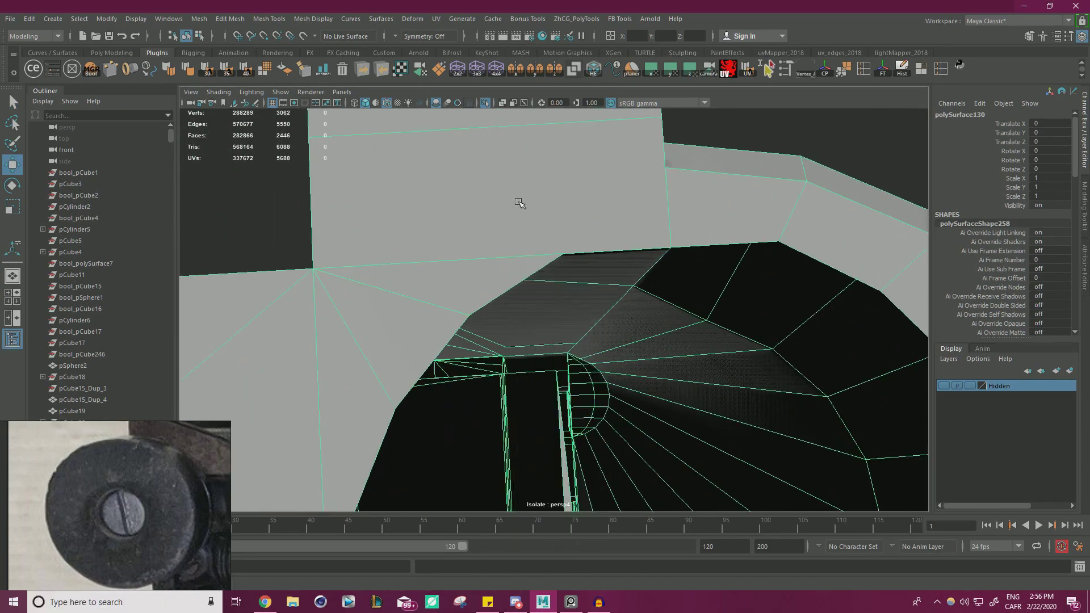
Step: Use Multi-Cut to add an edge from the curved opening's rim to the nearby corner of the frame
key("F9")
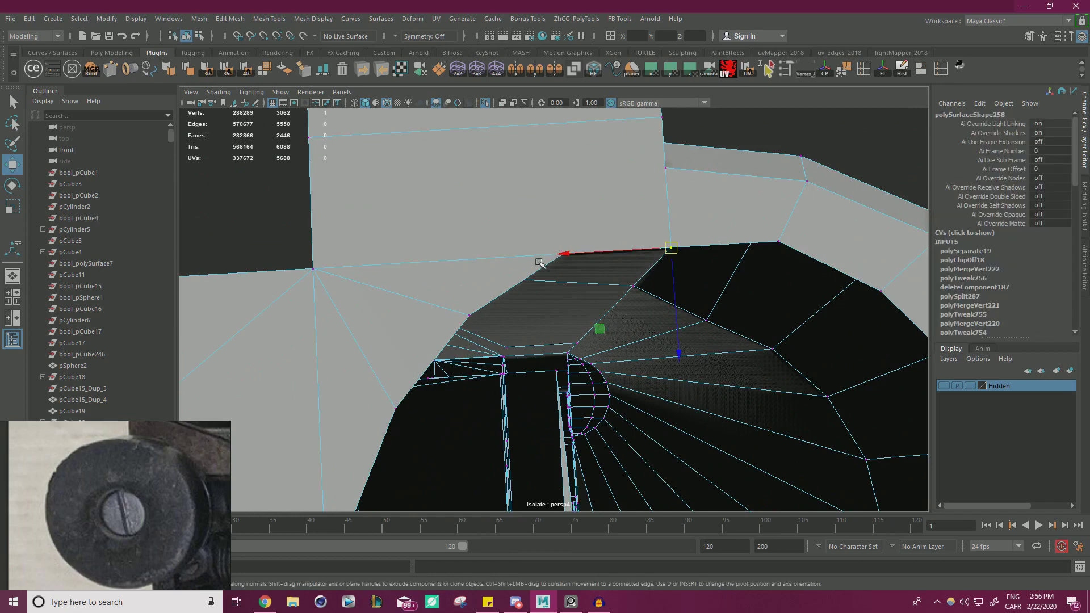
left_click_drag(566, 300, 566, 300)
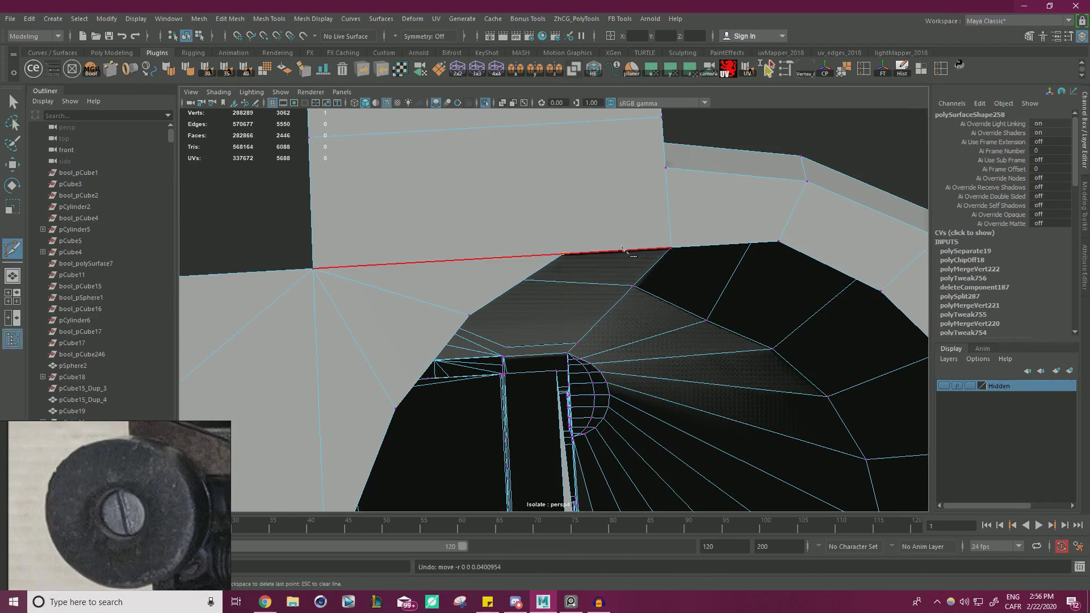
middle_click_drag(638, 202, 618, 231, "alt")
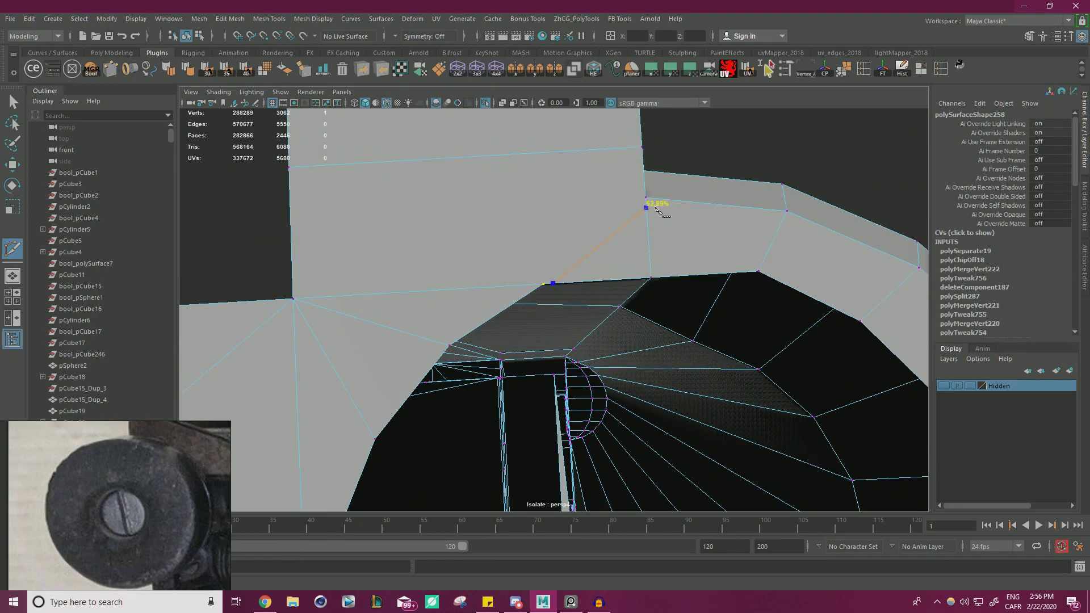
key("Return")
key("w")
Step: Move the new cut's end vertices onto the neighbouring corners and merge the overlapping vertices
left_click(553, 285)
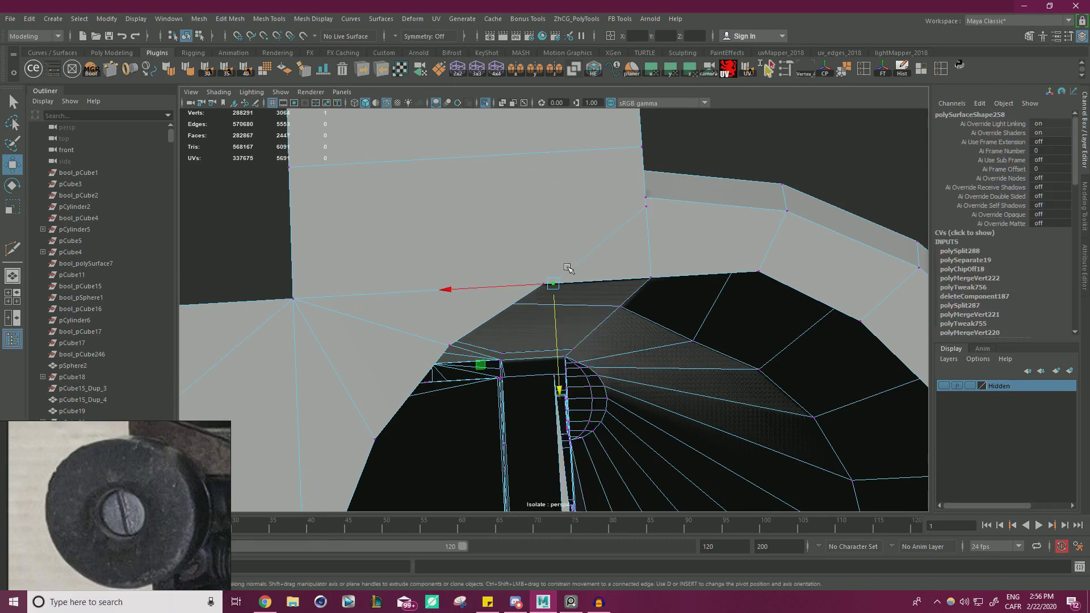
left_click_drag(644, 203, 673, 212, "alt")
right_click_drag(761, 175, 806, 127, "shift")
scroll(572, 244, "down", 1)
key("w")
left_click(549, 293)
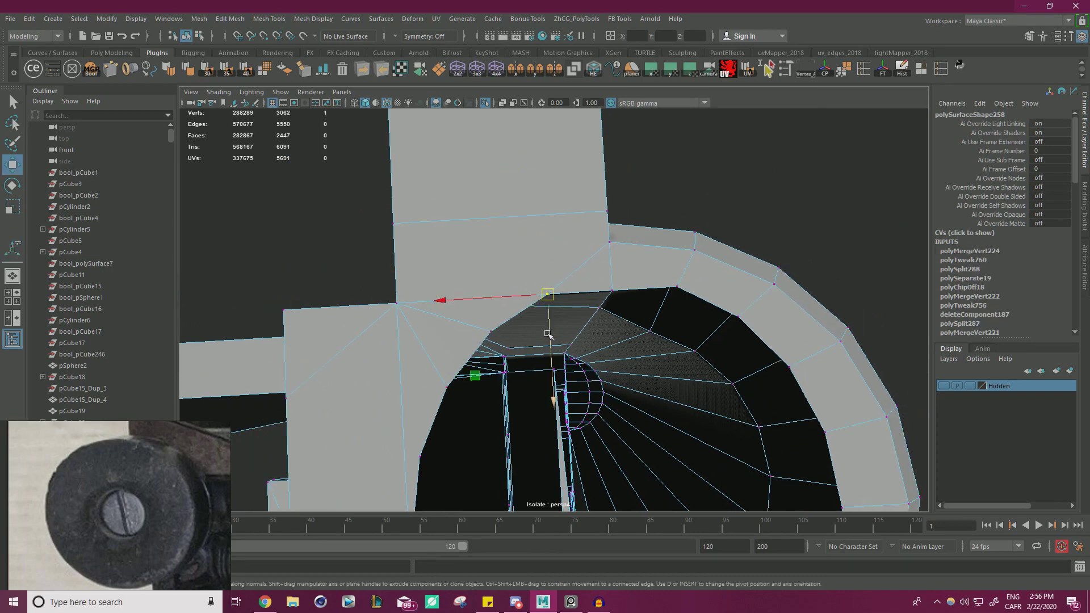
Step: Delete the unwanted faces on the post beside the diagonal brace
left_click_drag(656, 247, 718, 221, "alt")
right_click_drag(718, 222, 615, 303, "alt")
left_click(615, 303)
mouse_move(615, 303)
left_mouse_down("alt")
mouse_move(584, 365)
mouse_move(511, 334)
mouse_move(616, 377)
mouse_move(662, 365)
mouse_move(664, 253)
mouse_move(613, 321)
mouse_move(576, 145)
mouse_move(625, 130)
mouse_move(500, 165)
mouse_move(453, 317)
mouse_move(669, 261)
mouse_move(606, 285)
left_mouse_up("alt")
right_click_drag(606, 285, 695, 326, "alt")
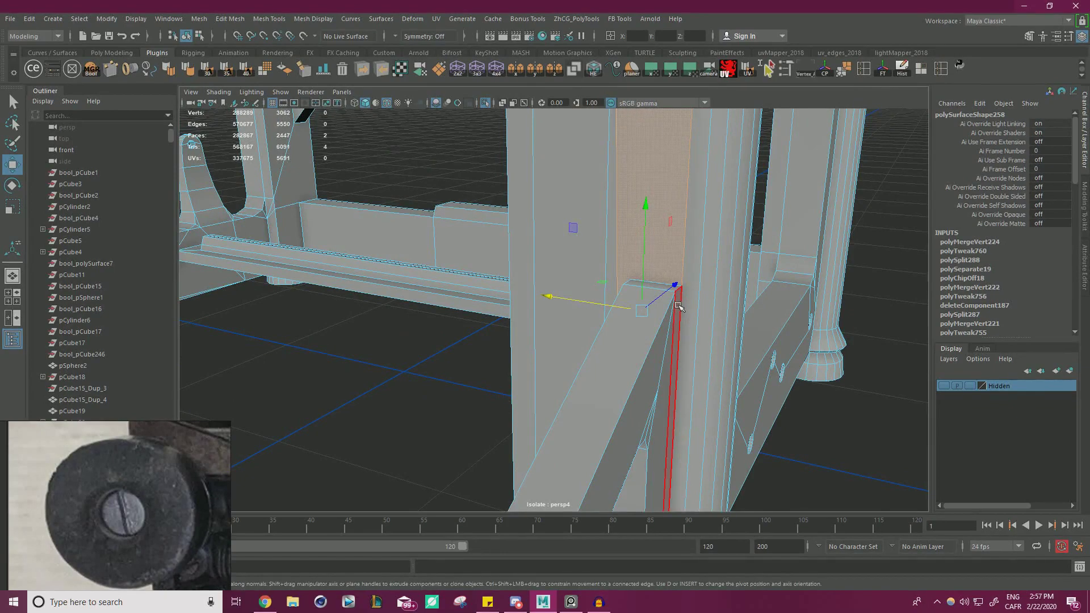
key("Delete")
left_click_drag(679, 307, 758, 288, "alt")
left_click(575, 391)
key("Delete")
Step: Align the stray vertices at the post's upper corner with their neighbours and merge the overlapping vertices
right_click_drag(757, 287, 545, 162, "alt")
middle_click_drag(545, 163, 597, 228, "alt")
left_click_drag(596, 228, 565, 222, "alt")
right_click_drag(565, 221, 602, 219, "alt")
middle_click_drag(603, 219, 650, 307, "alt")
right_click_drag(523, 238, 474, 232)
left_click_drag(573, 256, 532, 281, "alt")
left_click(527, 228)
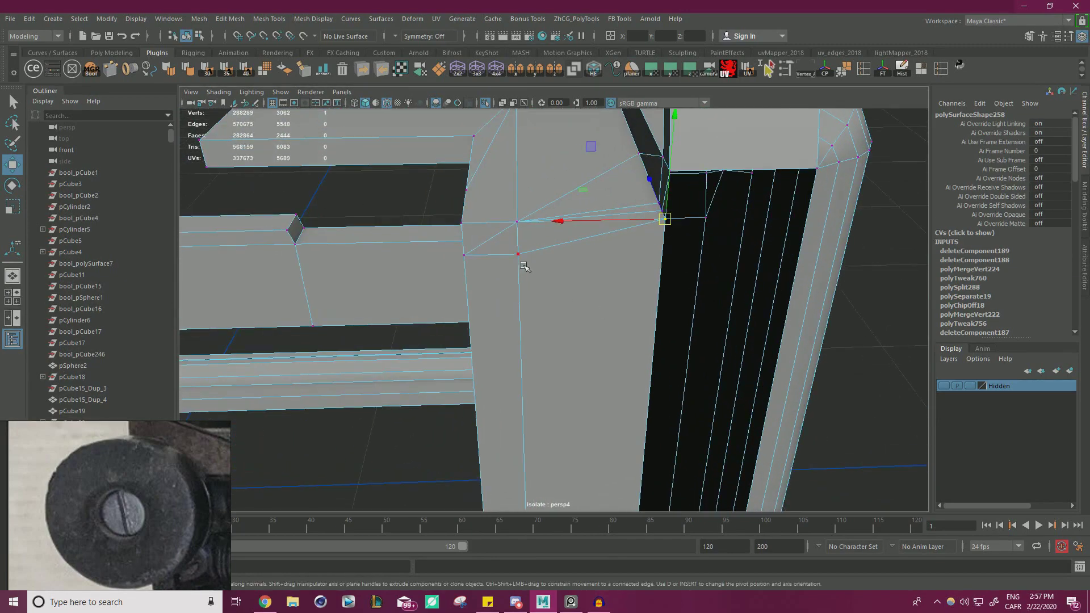
left_click_drag(578, 252, 554, 285, "alt")
left_click_drag(554, 285, 591, 277, "alt")
scroll(591, 278, "up", 3)
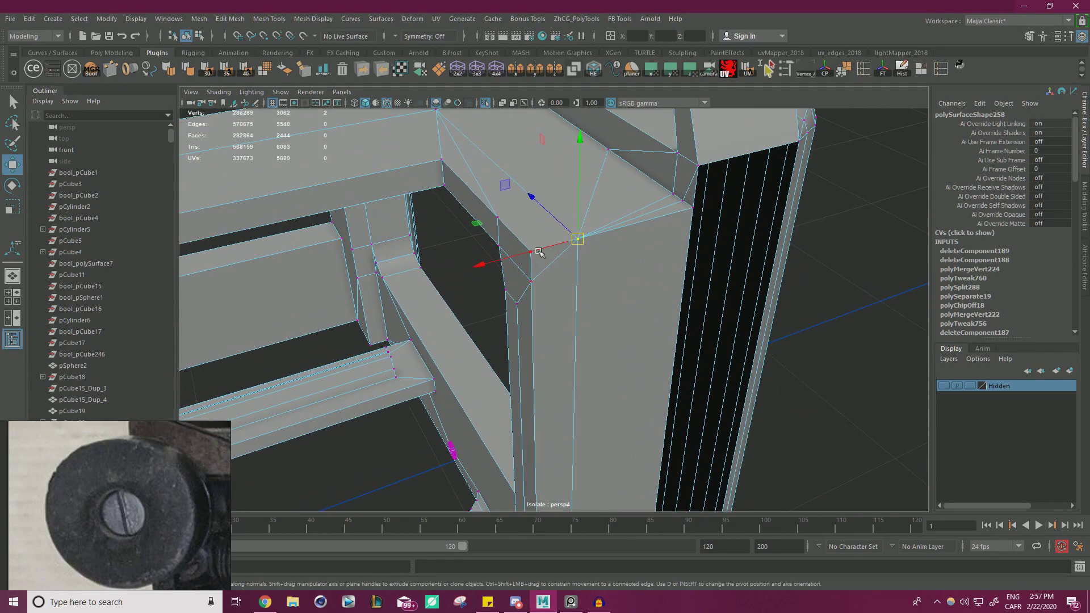
left_click_drag(580, 288, 791, 392, "alt")
scroll(628, 255, "down", 5)
left_click_drag(791, 392, 717, 339)
right_click_drag(716, 232, 706, 159, "shift")
Step: Extrude the open border edges at the post's lower end and fit the new vertices to close the gap beside the brace
left_click_drag(747, 177, 638, 238, "alt")
middle_click_drag(638, 238, 581, 163, "alt")
left_click_drag(580, 163, 584, 244, "alt")
right_click(538, 196)
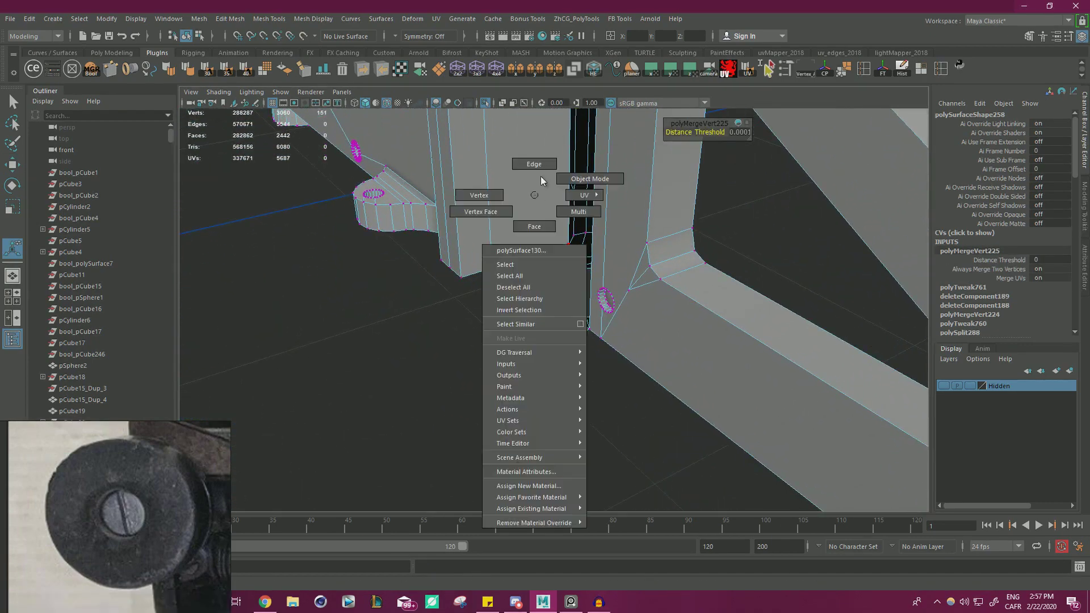
right_click_drag(539, 196, 534, 164)
key("q")
left_click(568, 287)
left_click(565, 153, "shift")
right_click_drag(609, 159, 352, 173, "alt")
middle_click_drag(498, 114, 515, 360, "alt")
left_click_drag(668, 412, 648, 417, "alt")
middle_click_drag(649, 416, 619, 427, "alt")
left_click_drag(620, 428, 606, 140, "alt")
left_click_drag(646, 212, 499, 324, "alt")
key("ctrl+e")
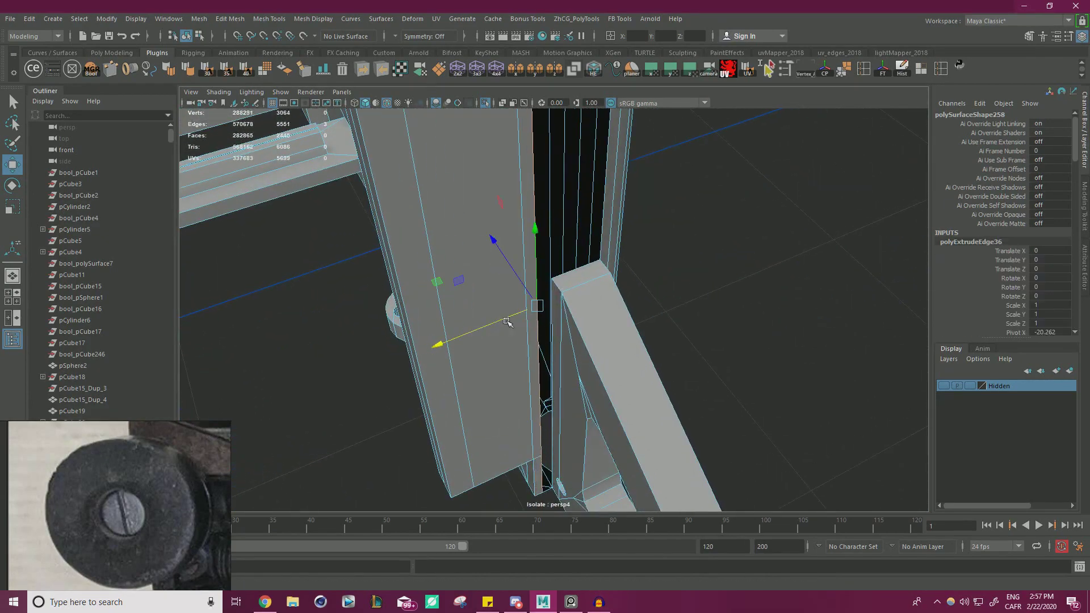
left_click_drag(556, 283, 752, 319, "alt")
right_click(546, 212)
left_click(490, 210)
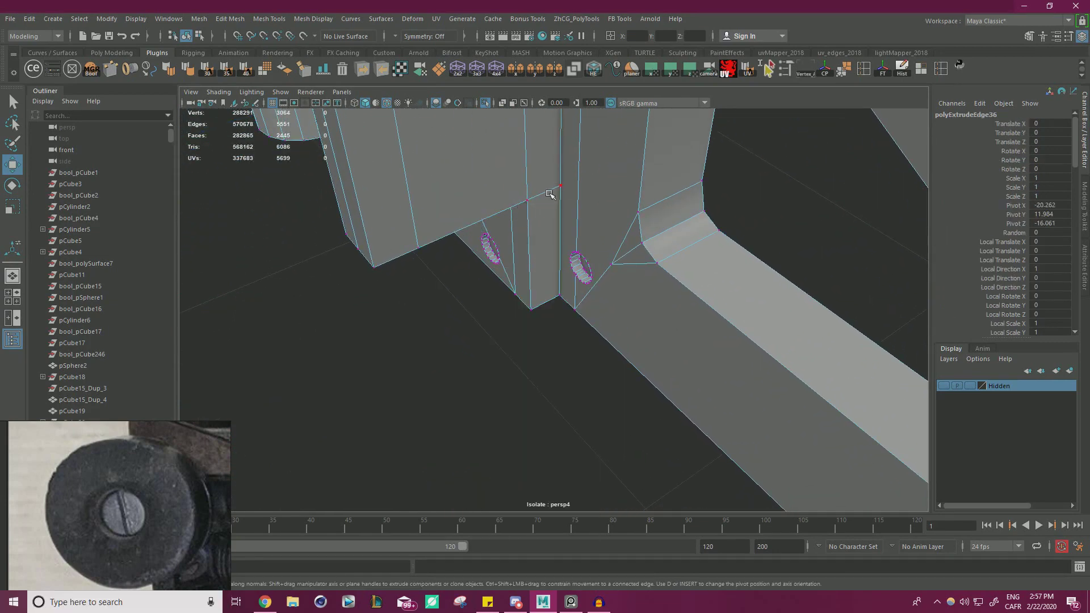
mouse_move(583, 270)
left_mouse_down("alt")
mouse_move(591, 258)
mouse_move(475, 282)
mouse_move(562, 318)
mouse_move(535, 335)
mouse_move(568, 284)
left_mouse_up("alt")
Step: Use Multi-Cut to insert a vertex on the post's open border edge just above the diagonal brace
right_click(575, 275)
left_click(584, 243)
double_click(585, 279)
left_click(777, 243)
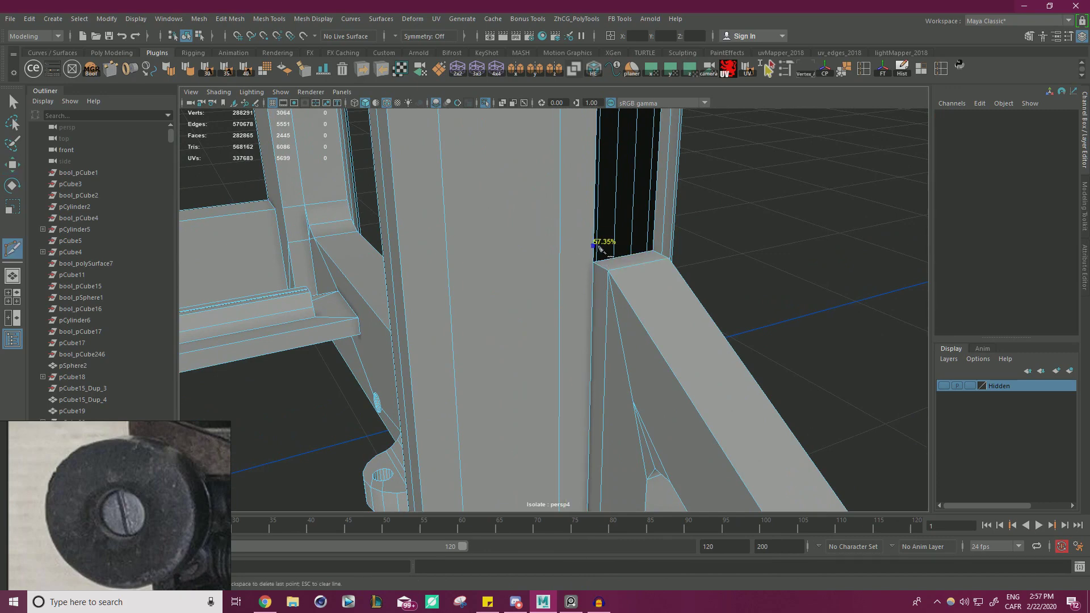
left_click_drag(605, 256, 602, 282, "alt")
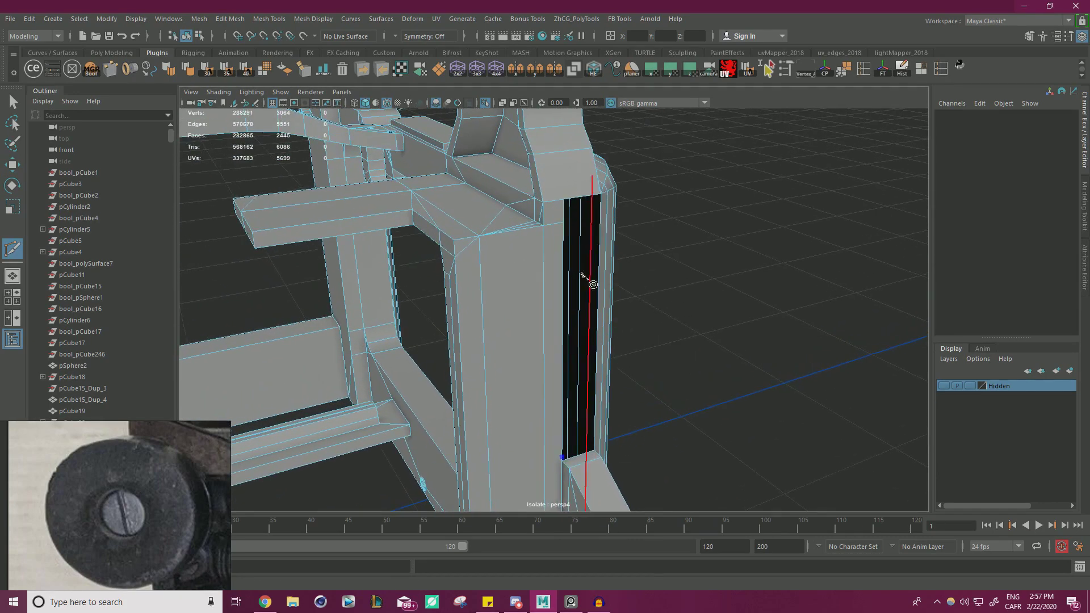
middle_click_drag(713, 276, 683, 173, "alt")
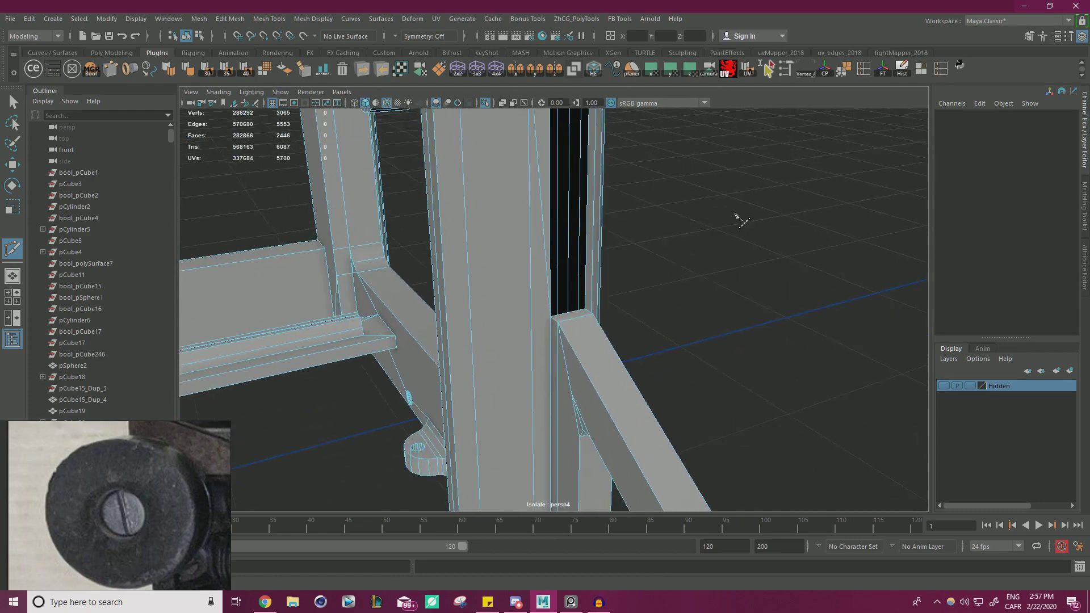
scroll(684, 173, "up", 4)
Step: Move the inserted vertex onto the brace's top corner and merge the frame's overlapping vertices
key("w")
right_click_drag(521, 248, 469, 249)
left_click(548, 317)
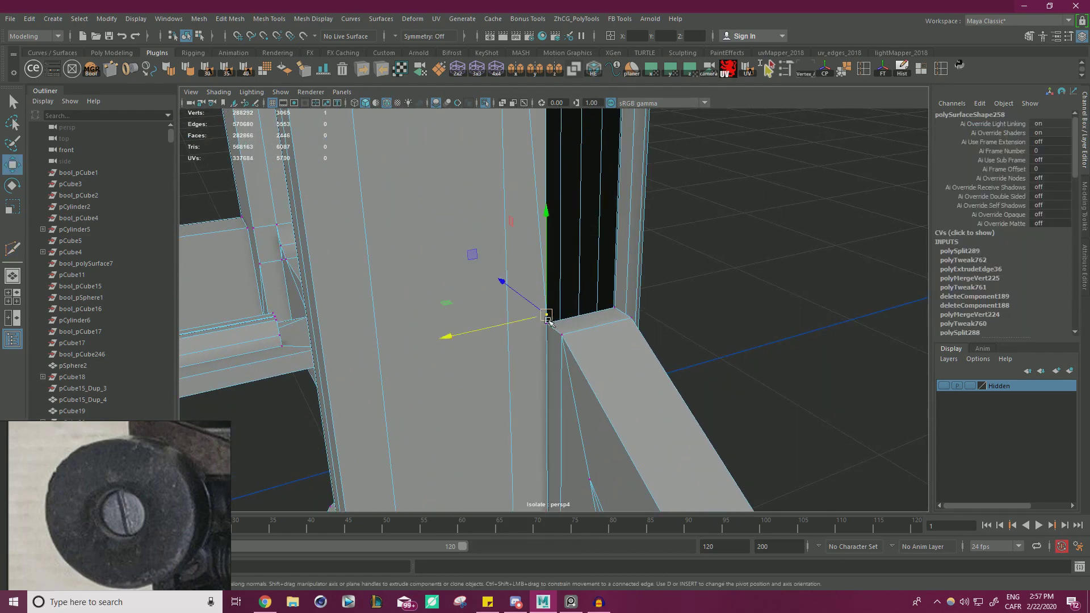
scroll(691, 268, "down", 5)
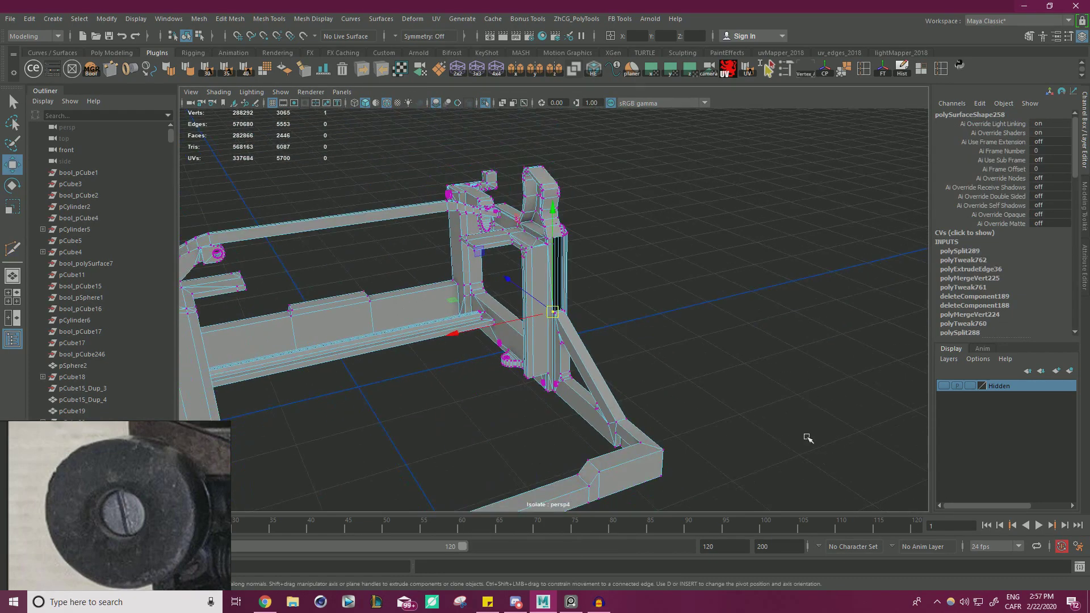
right_click_drag(680, 189, 725, 175, "shift")
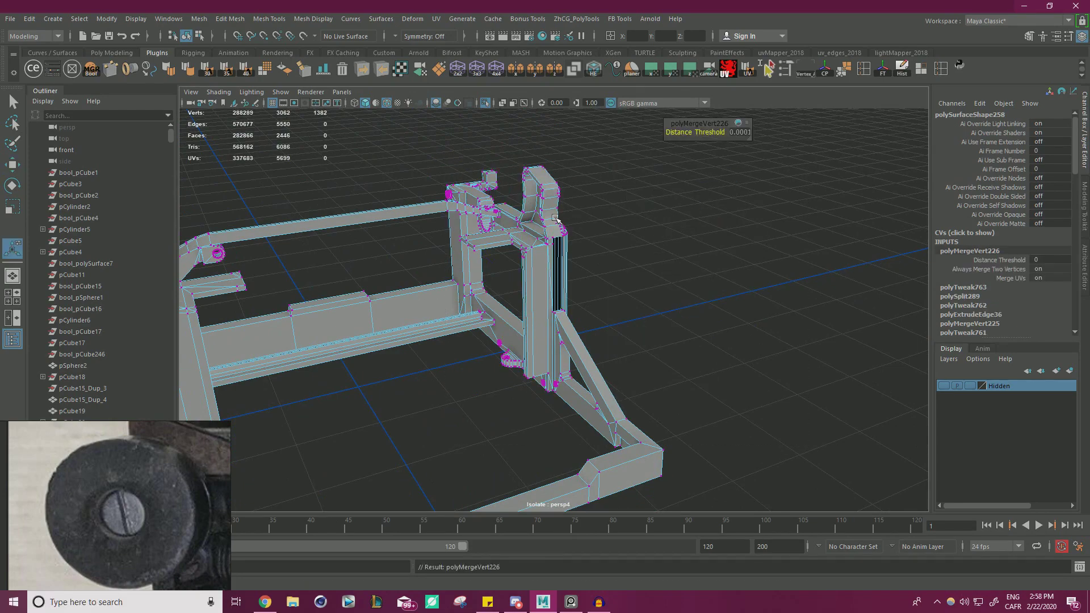
Step: Extrude the post's open border edges above the brace across the opening to cover its hollow side
scroll(660, 348, "up", 5)
right_click_drag(553, 268, 560, 224)
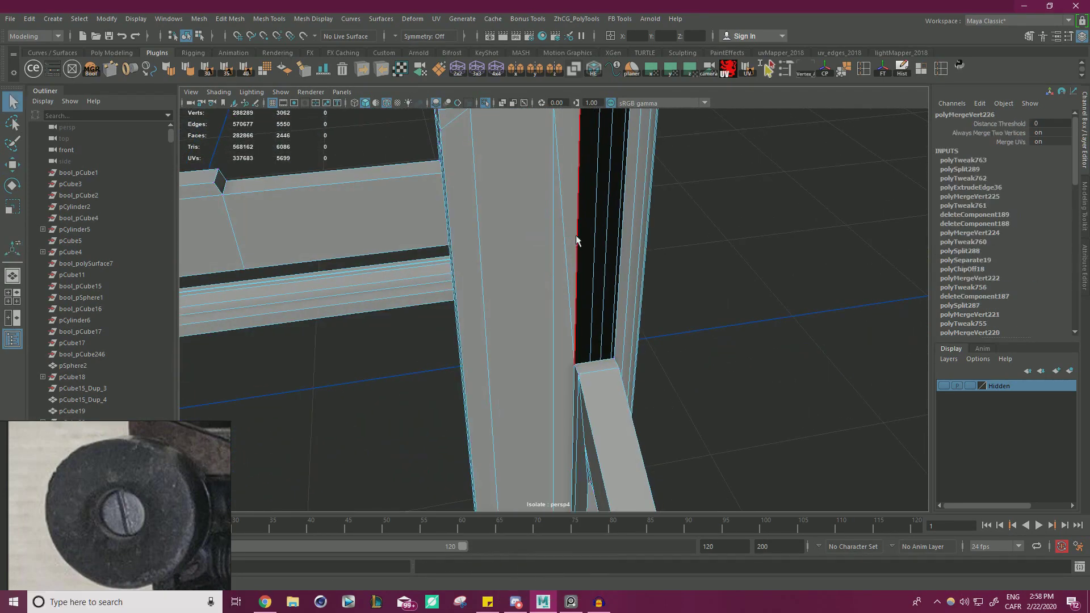
left_click(576, 241)
left_click_drag(575, 241, 511, 297, "alt")
scroll(642, 342, "up", 4)
left_click_drag(643, 285, 608, 228, "alt")
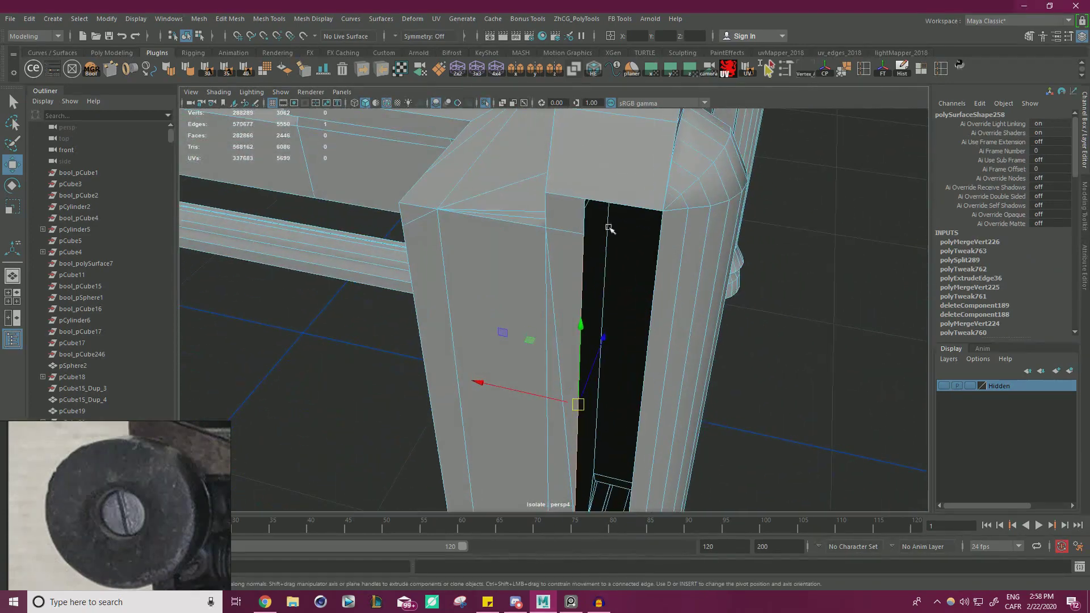
left_click(581, 219, "shift")
left_click_drag(633, 277, 591, 229, "alt")
left_click_drag(480, 286, 657, 187, "shift")
key("v")
right_click_drag(625, 165, 591, 169)
Step: Snap the new face's upper vertices to the post's top corners and merge the overlapping vertices
middle_click_drag(611, 171, 610, 244, "alt")
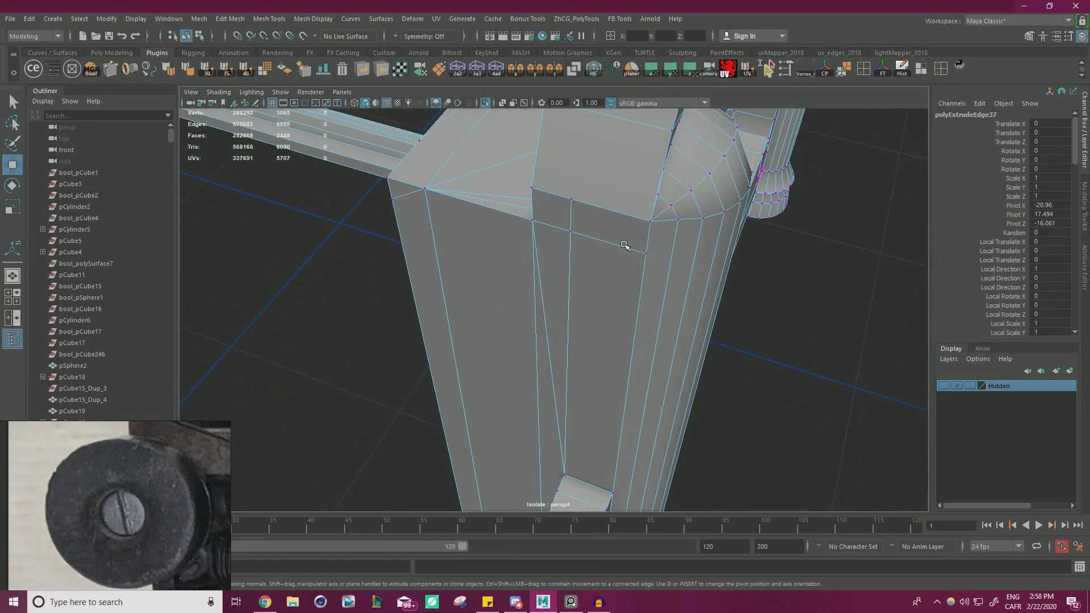
left_click(645, 256)
left_click_drag(633, 233, 569, 201, "alt")
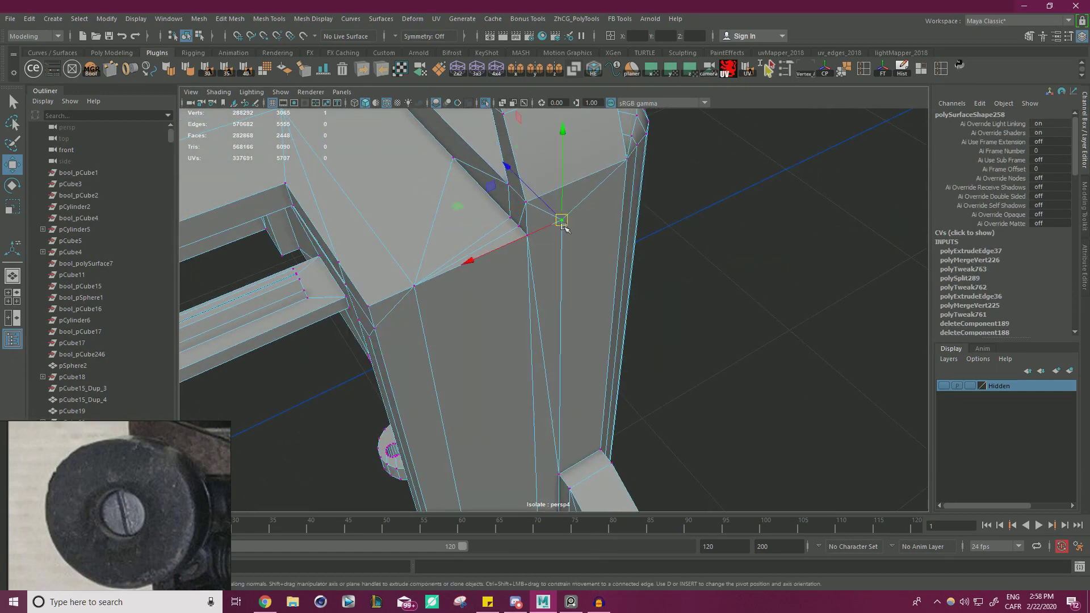
right_click_drag(668, 256, 640, 349, "alt")
left_click_drag(485, 181, 482, 177)
right_click_drag(728, 223, 761, 179, "shift")
Step: Examine the isolated frame from several sides for remaining mesh flaws, up to the post's domed top
left_click_drag(684, 210, 511, 244, "alt")
right_click_drag(512, 244, 364, 247, "alt")
left_click_drag(364, 246, 653, 242, "alt")
left_click_drag(556, 249, 498, 254, "alt")
scroll(655, 284, "down", 5)
middle_click_drag(629, 286, 548, 195, "alt")
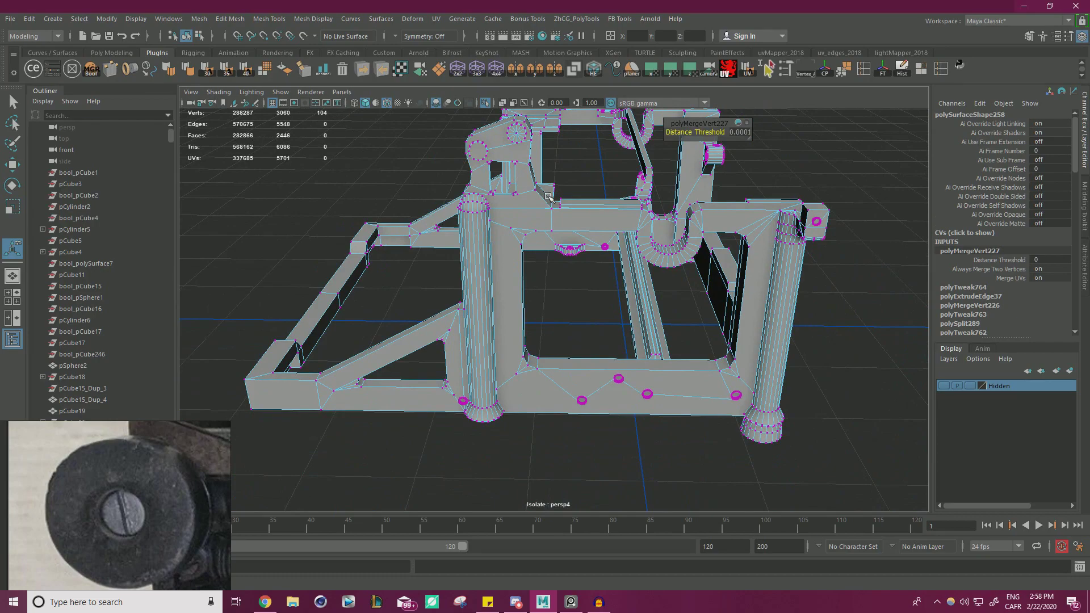
left_click_drag(548, 196, 608, 284, "alt")
scroll(608, 284, "up", 4)
scroll(479, 285, "down", 1)
left_click_drag(479, 284, 585, 308, "alt")
scroll(603, 326, "up", 3)
scroll(585, 309, "up", 2)
scroll(586, 308, "up", 2)
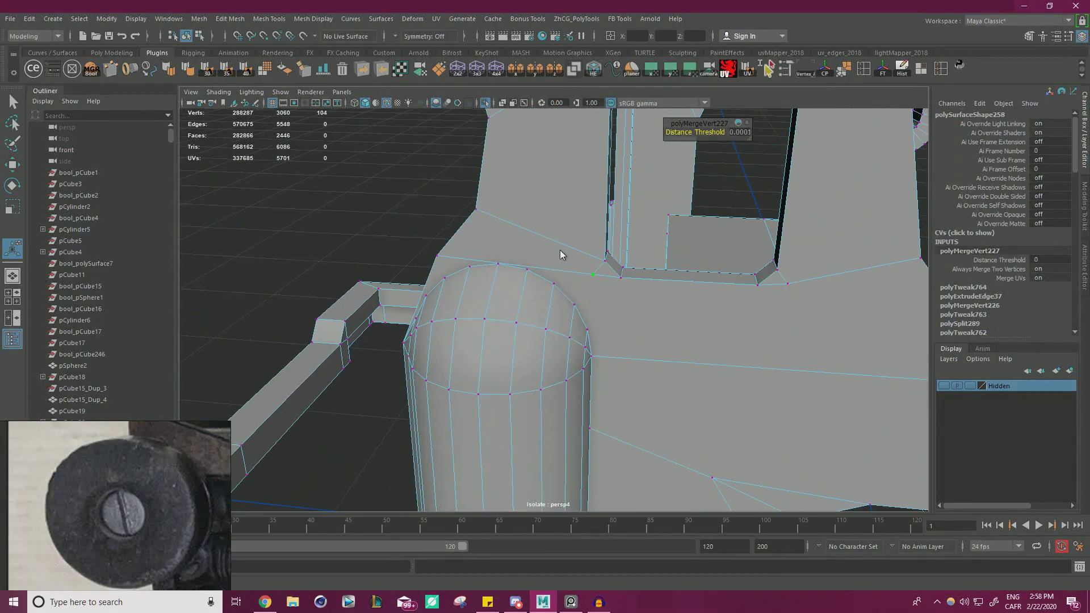
Step: Cut a new line of edges into the frame's side face, following the outline of the post's domed top down to the post corner
right_click_drag(561, 251, 544, 229)
scroll(643, 309, "up", 2)
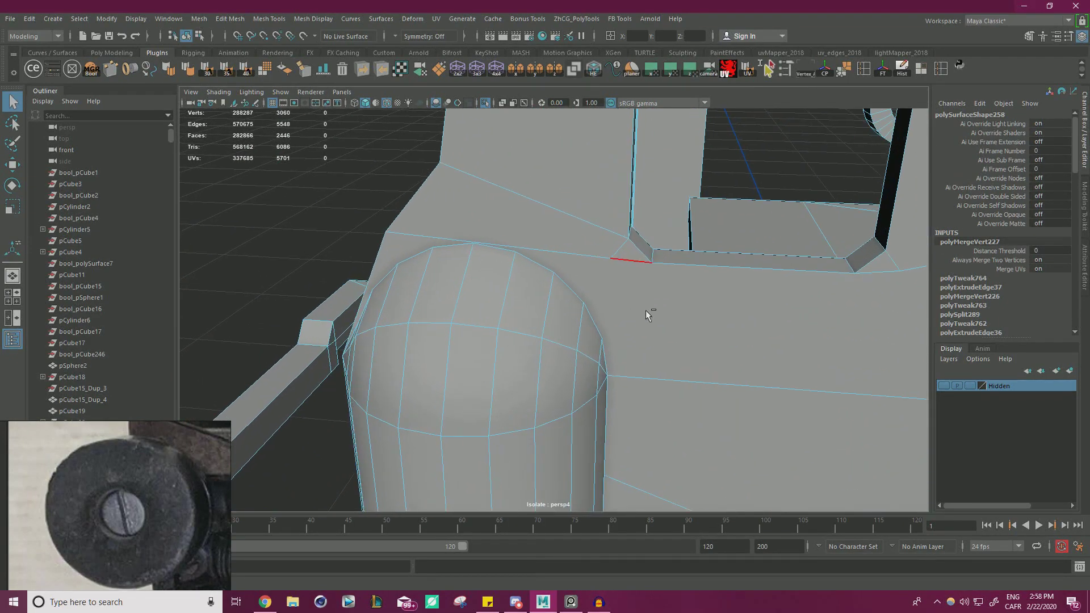
scroll(647, 369, "up", 3)
left_click(635, 401)
left_click(629, 347)
left_click(606, 294)
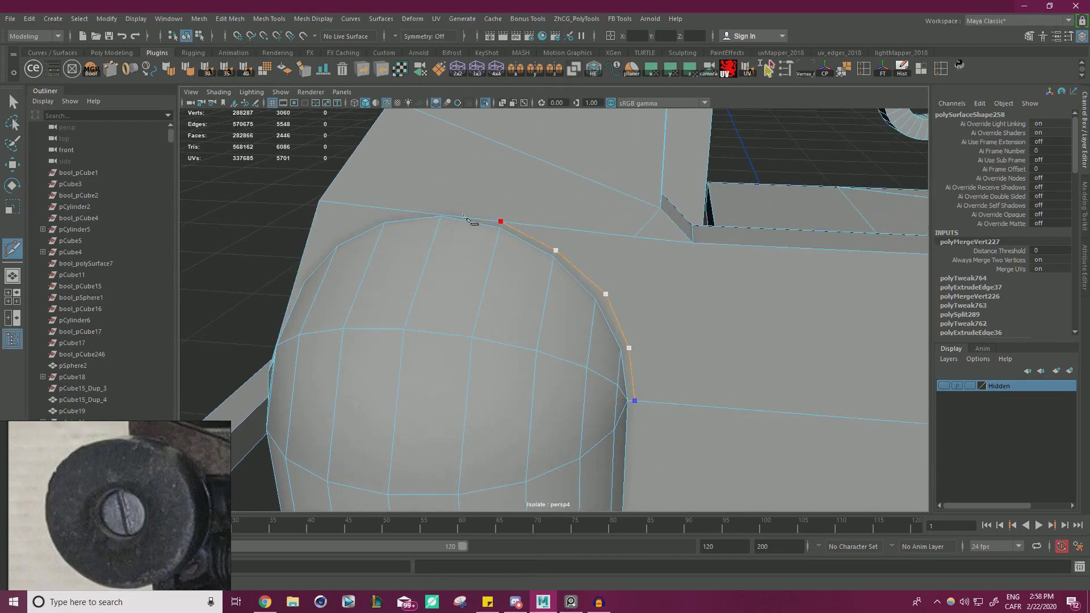
left_click(383, 219)
left_click_drag(385, 223, 428, 241, "alt")
right_click_drag(428, 241, 601, 238, "alt")
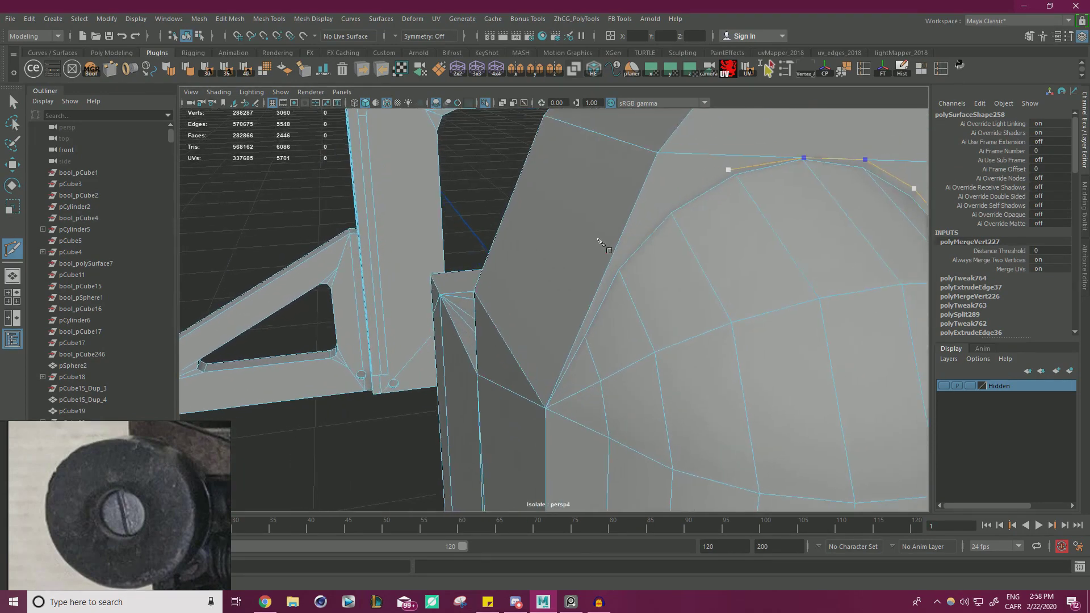
left_click_drag(603, 240, 705, 174, "alt")
left_click(706, 164)
right_click_drag(657, 224, 670, 233, "alt")
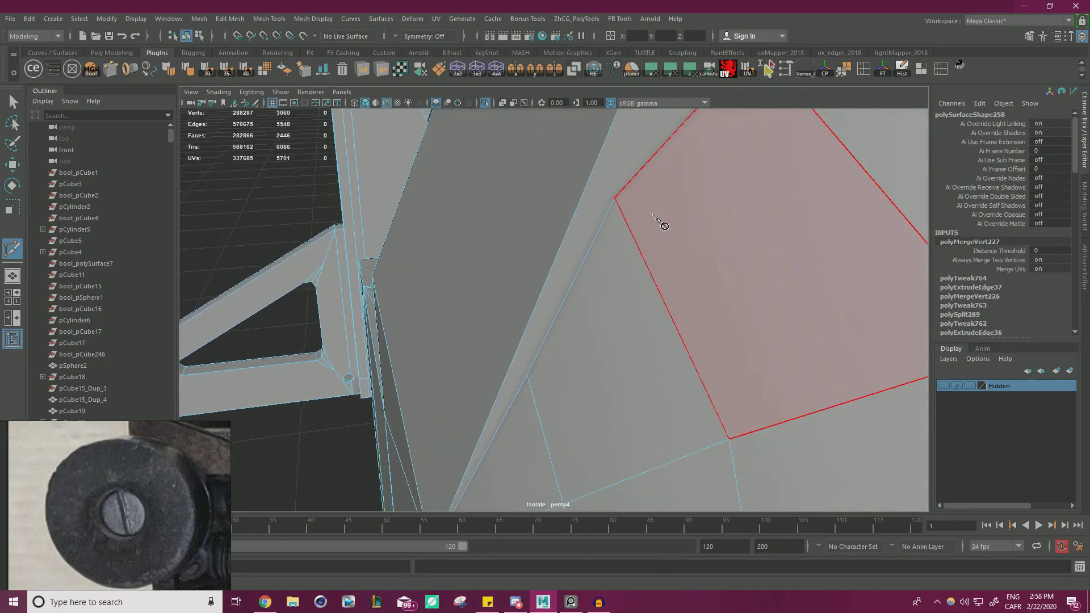
middle_click_drag(598, 261, 610, 233, "alt")
right_click_drag(610, 233, 611, 252, "alt")
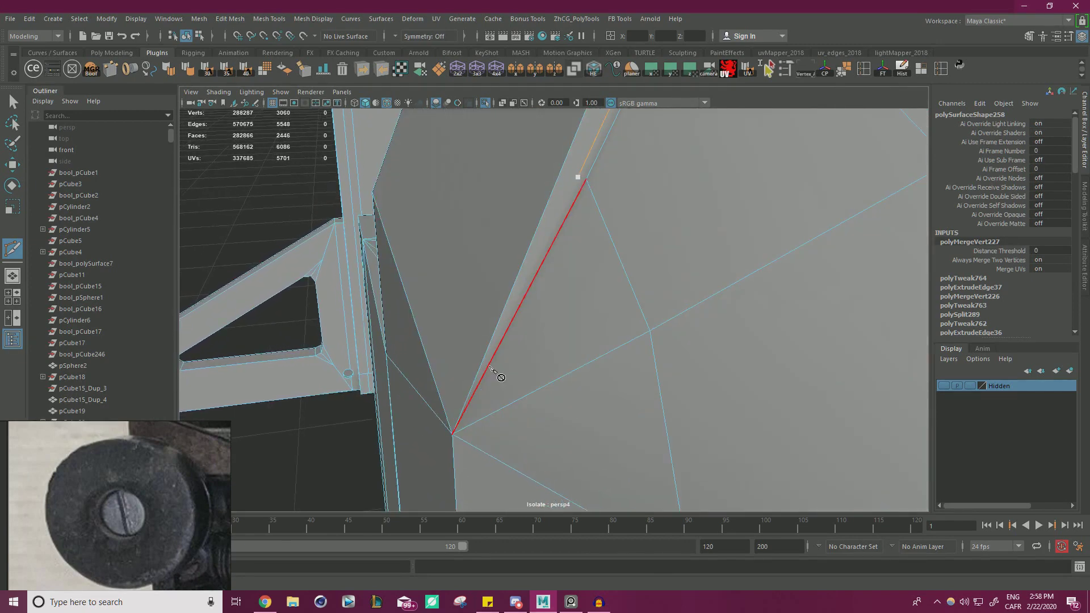
key("Return")
Step: Delete the thin sliver face between the new cut and the dome
key("w")
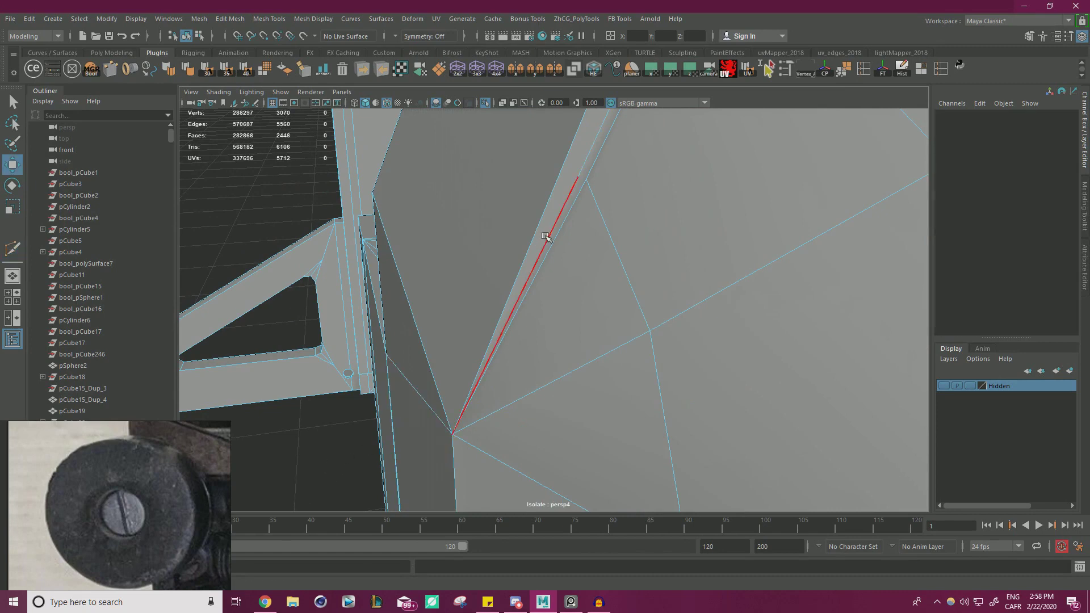
left_click(558, 228)
key("Delete")
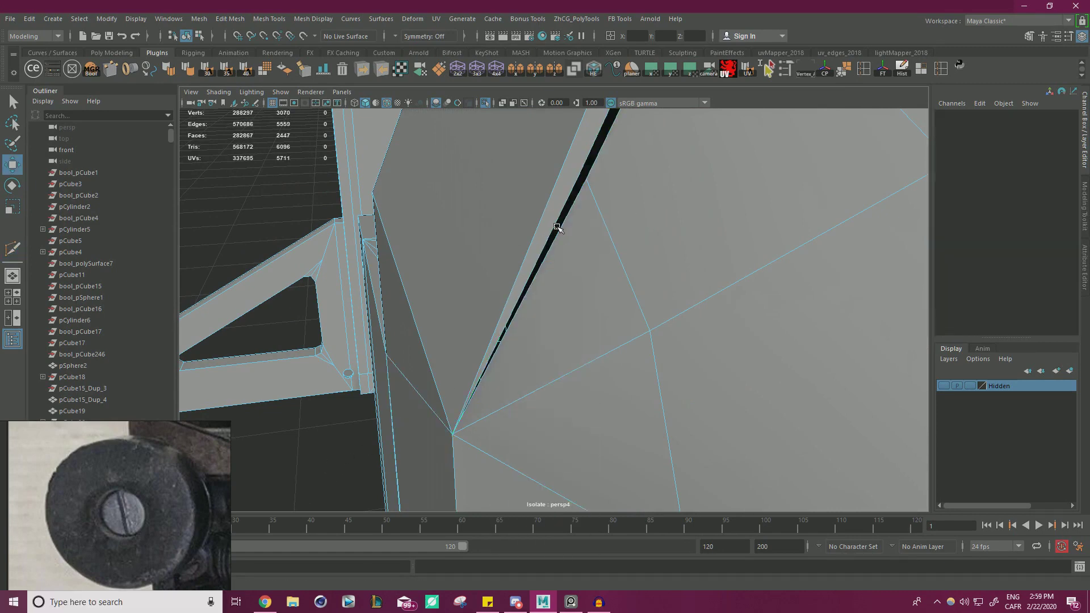
Step: Snap the cut's vertices from the post corner up to the dome's peak onto the matching dome vertices
left_click_drag(638, 224, 591, 259, "alt")
right_click_drag(539, 229, 495, 230)
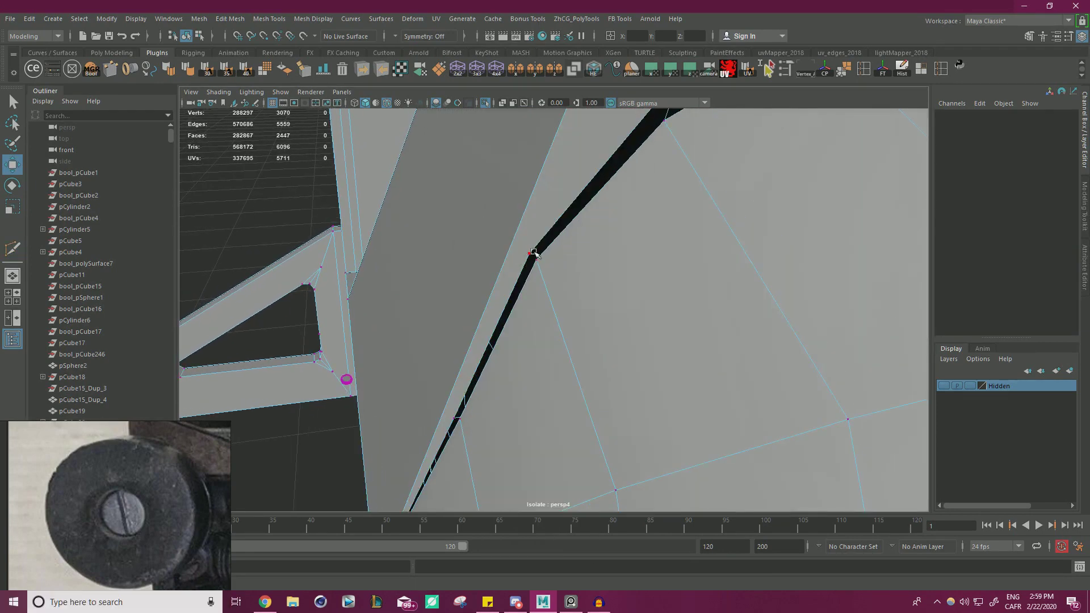
left_click(531, 248)
left_click_drag(535, 331, 638, 310, "alt")
key("v")
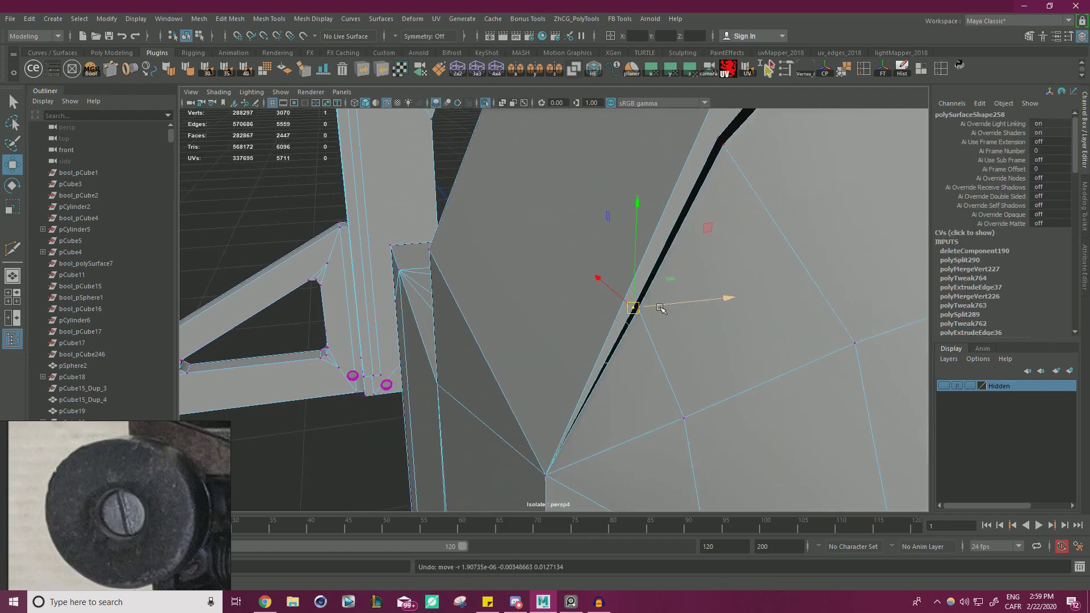
left_click_drag(737, 254, 671, 250, "alt")
key("v")
left_click_drag(802, 239, 745, 256, "alt")
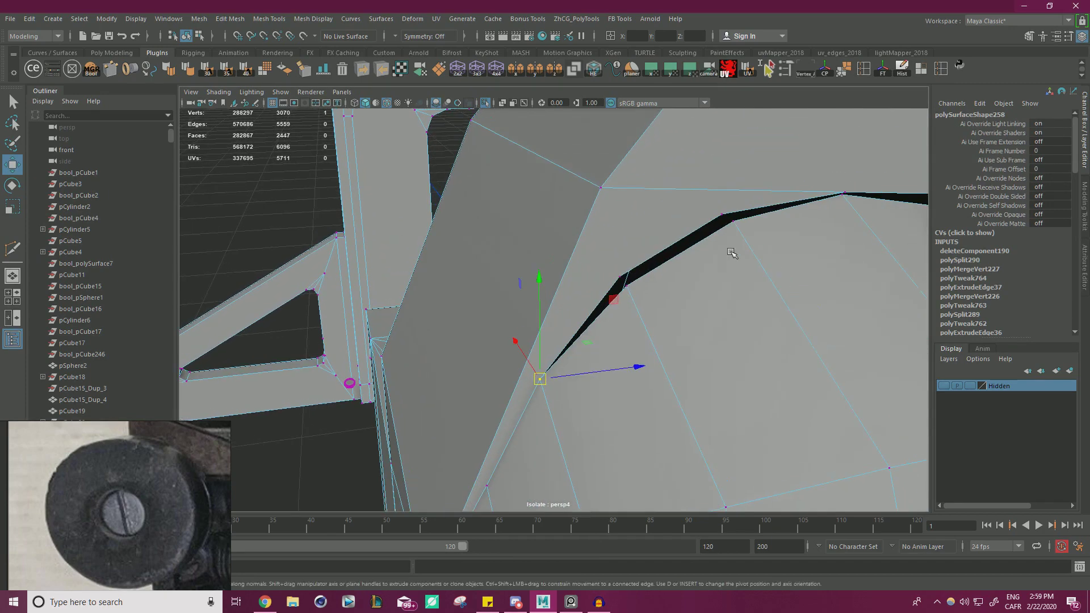
left_click_drag(620, 278, 627, 285)
left_click(722, 216)
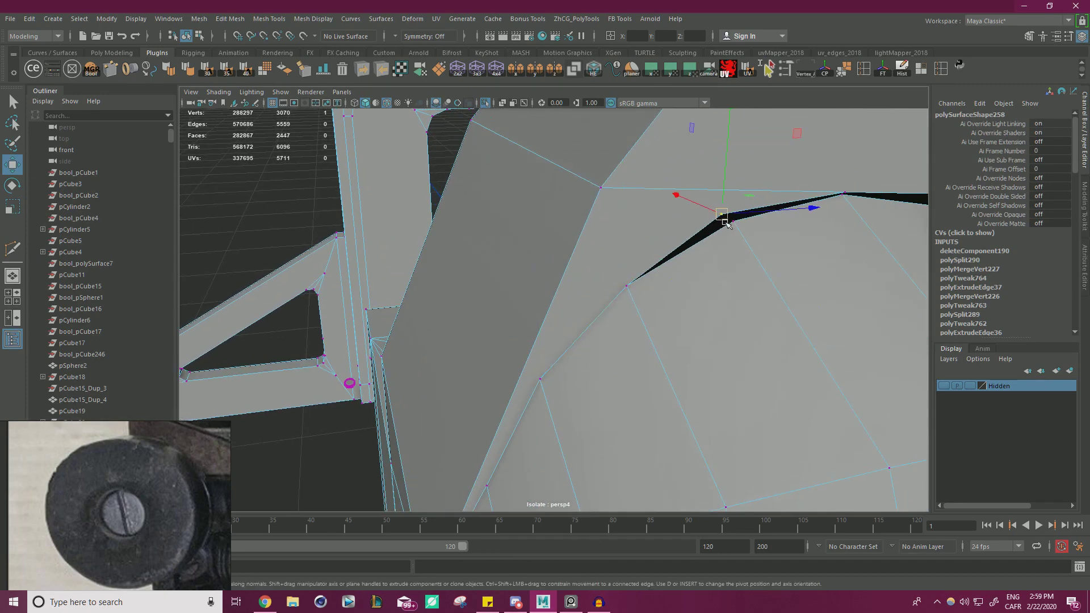
left_click_drag(727, 218, 735, 222)
key("v")
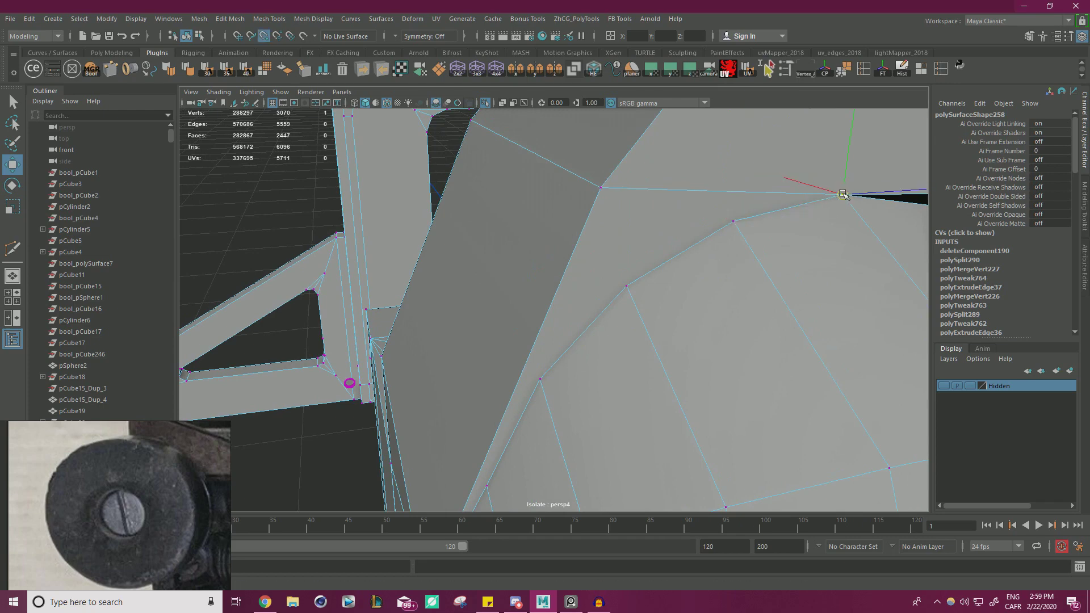
Step: Snap the remaining cut vertices on the other side of the dome's peak onto the dome's outline
middle_click_drag(871, 189, 755, 203, "alt")
left_click_drag(554, 233, 485, 210)
left_click(524, 290)
left_click_drag(524, 291, 513, 291)
left_click(535, 371)
left_click_drag(536, 373, 534, 370)
Step: Merge the frame's overlapping vertices and bring the full typewriter model back out of isolation
scroll(534, 370, "down", 10)
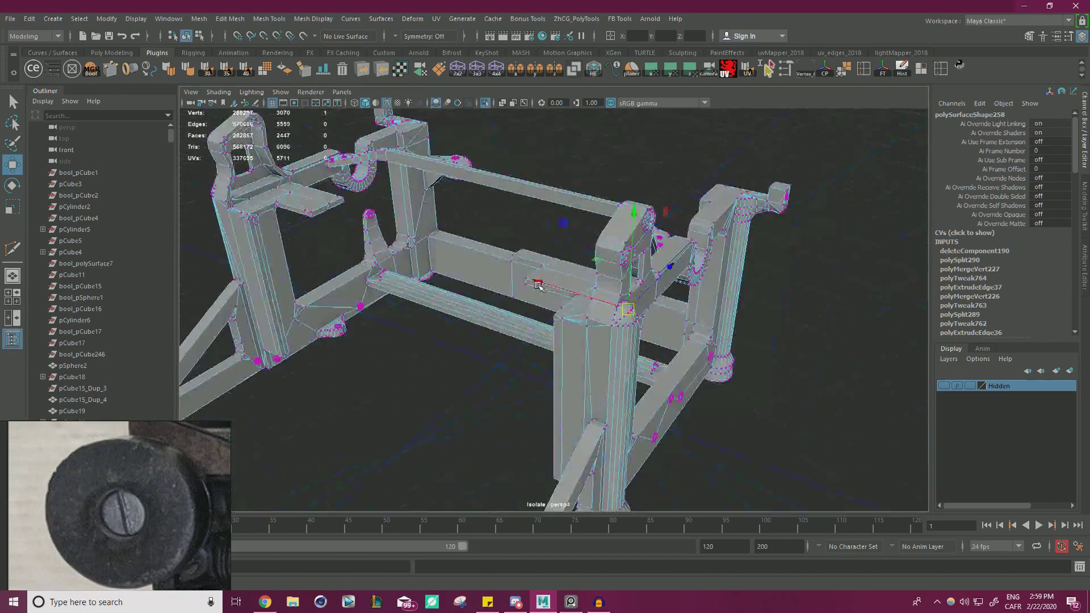
right_click_drag(778, 267, 810, 227, "shift")
right_click_drag(691, 187, 761, 181)
left_click(758, 184)
left_click_drag(657, 221, 616, 170, "alt")
scroll(499, 138, "up", 4)
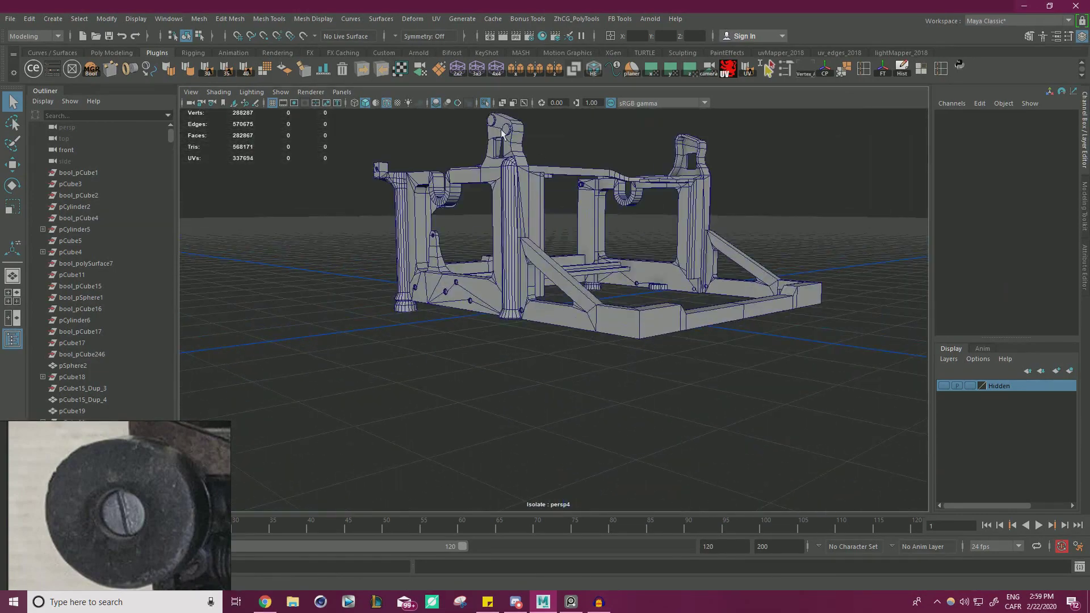
left_click(485, 104)
Step: Duplicate the finished foot's dome, rubber ring and screw and freeze the copies' transformations
key("w")
left_click_drag(531, 307, 514, 256, "alt")
scroll(514, 256, "up", 6)
middle_click_drag(514, 361, 671, 317, "alt")
scroll(672, 317, "up", 2)
left_click(549, 293)
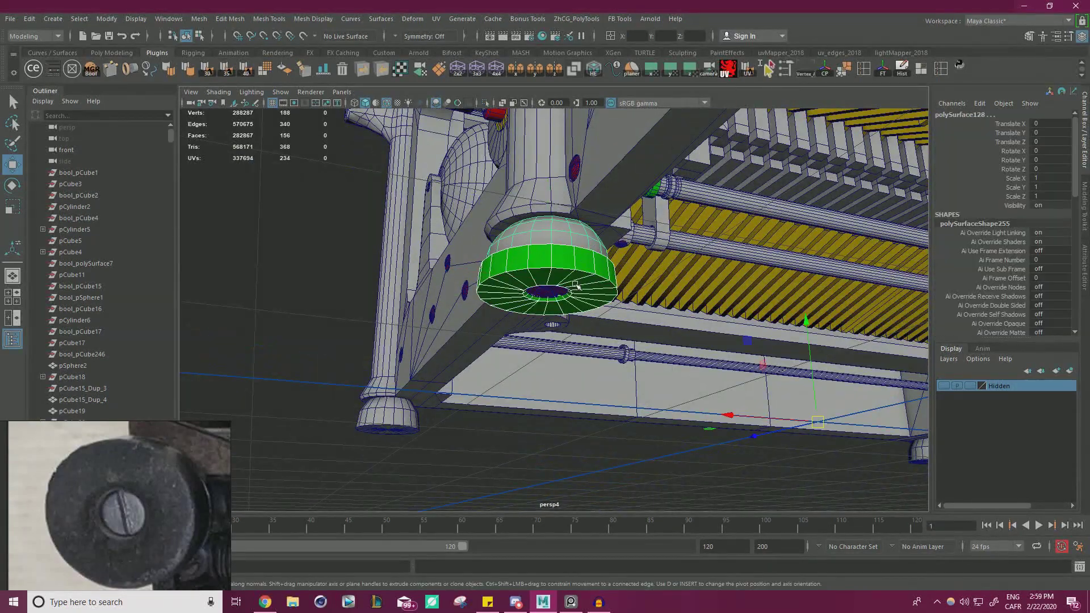
scroll(632, 283, "down", 4)
left_click_drag(632, 283, 483, 266, "alt")
mouse_move(353, 289)
left_mouse_down()
mouse_move(789, 293)
mouse_move(341, 279)
left_mouse_up()
key("ctrl+h")
left_click_drag(611, 264, 611, 263)
key("ctrl+z")
scroll(758, 290, "down", 3)
left_click(884, 70)
scroll(561, 292, "up", 2)
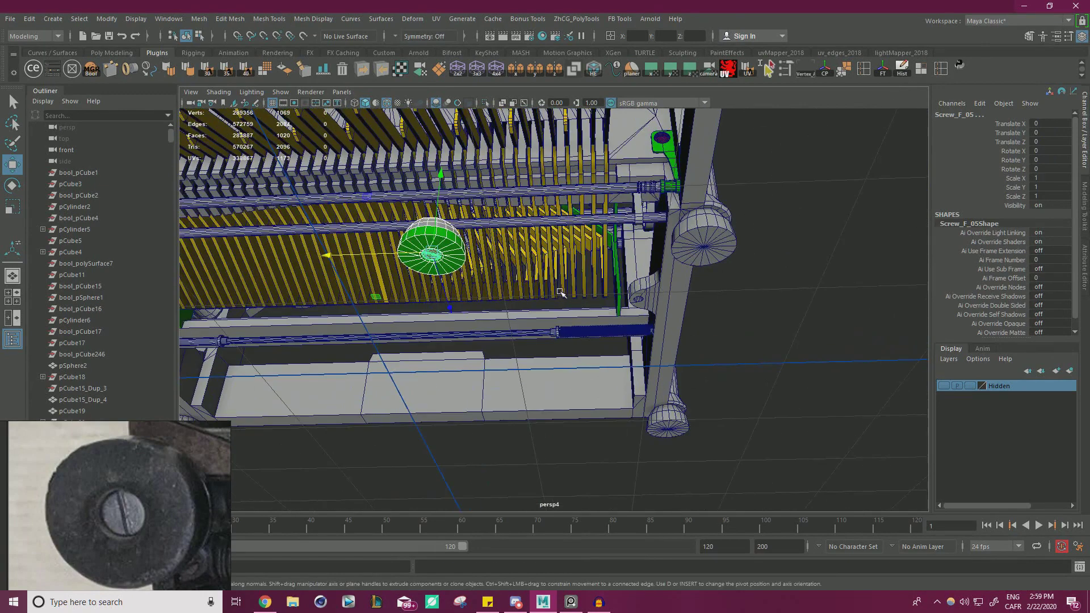
Step: Move the copied foot parts along X to Translate X -22.039, outside the opposite corner post
left_click_drag(359, 255, 703, 248)
key("ctrl+z")
left_click_drag(352, 253, 731, 249)
middle_click_drag(731, 250, 700, 245, "alt")
right_click_drag(700, 247, 835, 263, "alt")
middle_click_drag(835, 263, 736, 280, "alt")
Step: Snap the copied dome and rubber ring along X onto the centre of the corner post's old foot, the dome at Translate X -16.111
left_click(834, 335)
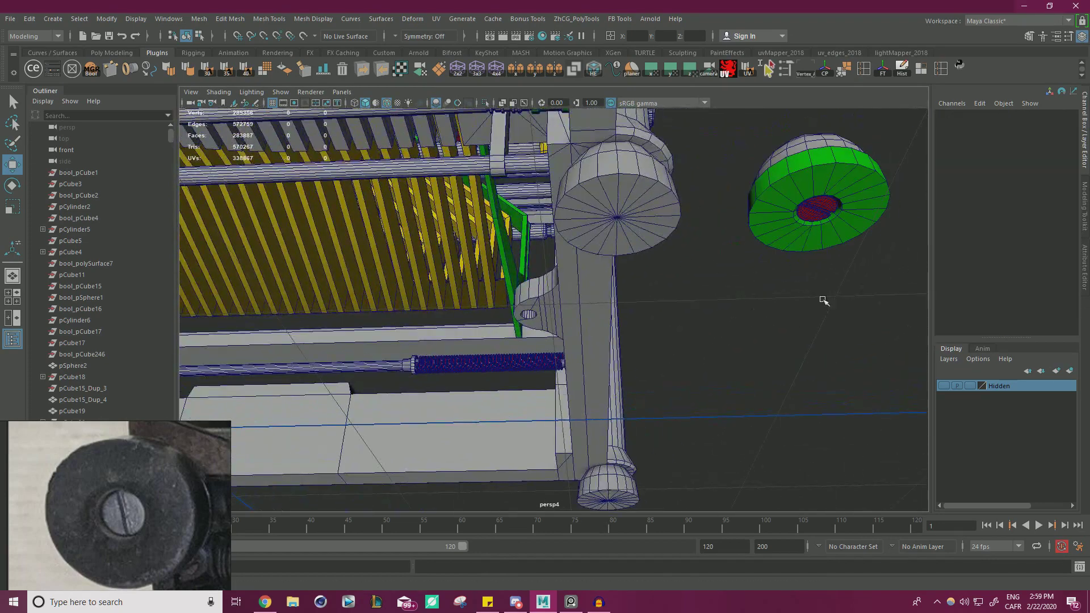
left_click(796, 144)
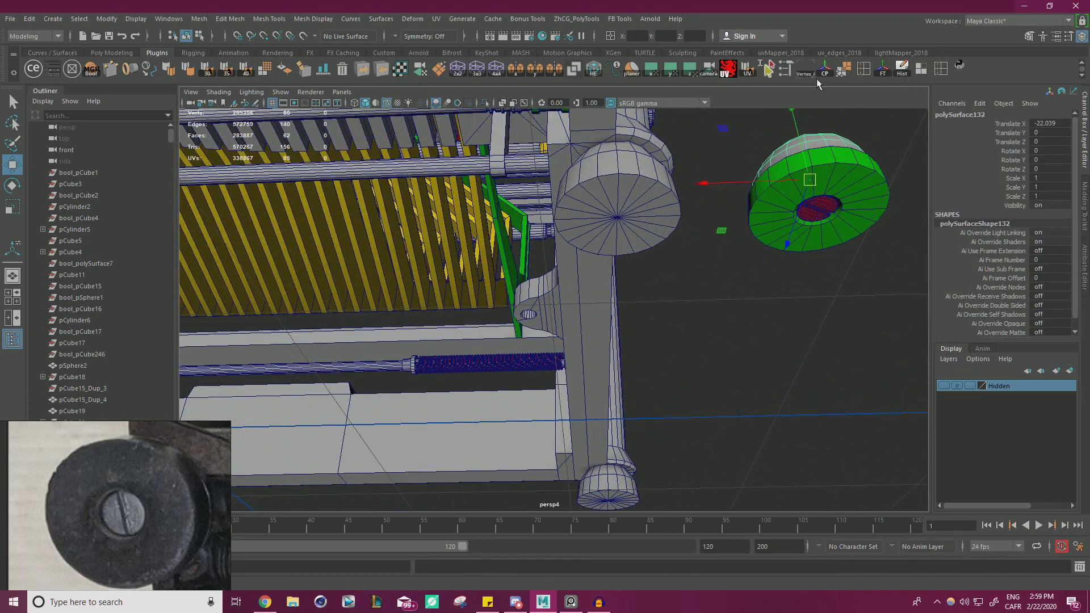
left_click_drag(734, 186, 619, 219)
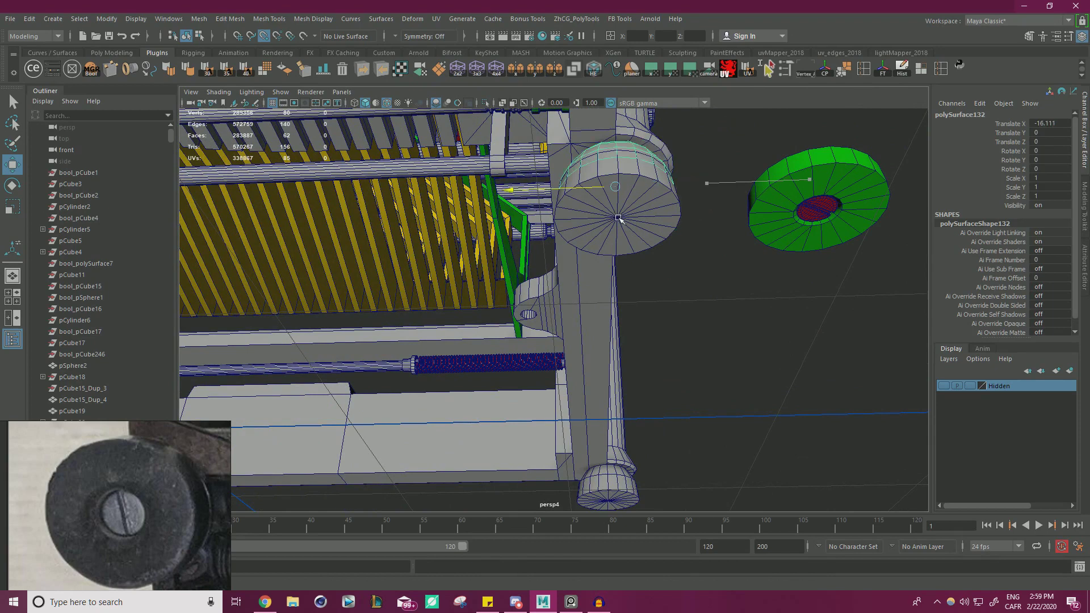
left_click(832, 174)
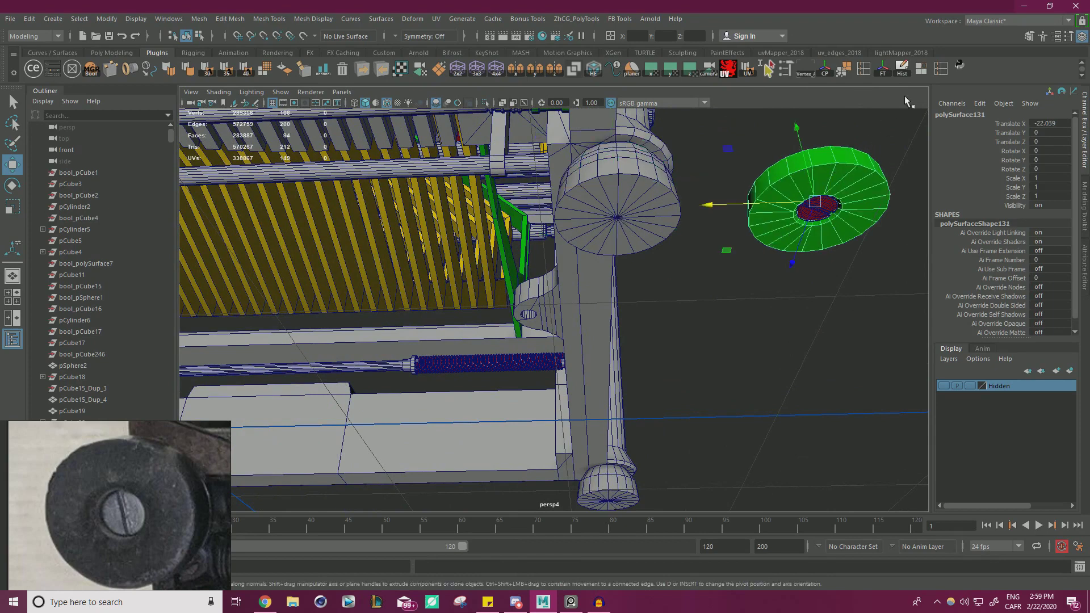
left_click_drag(710, 205, 618, 220)
Step: Snap the copied screw along X to the same foot centre and delete the old foot mesh there
left_click(818, 205)
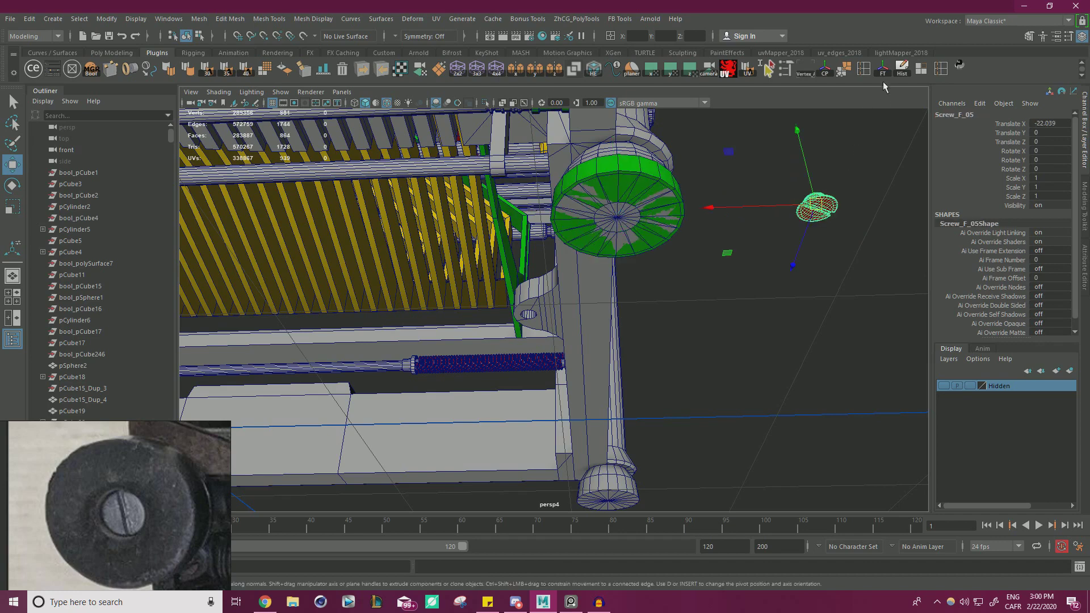
left_click_drag(741, 206, 634, 219)
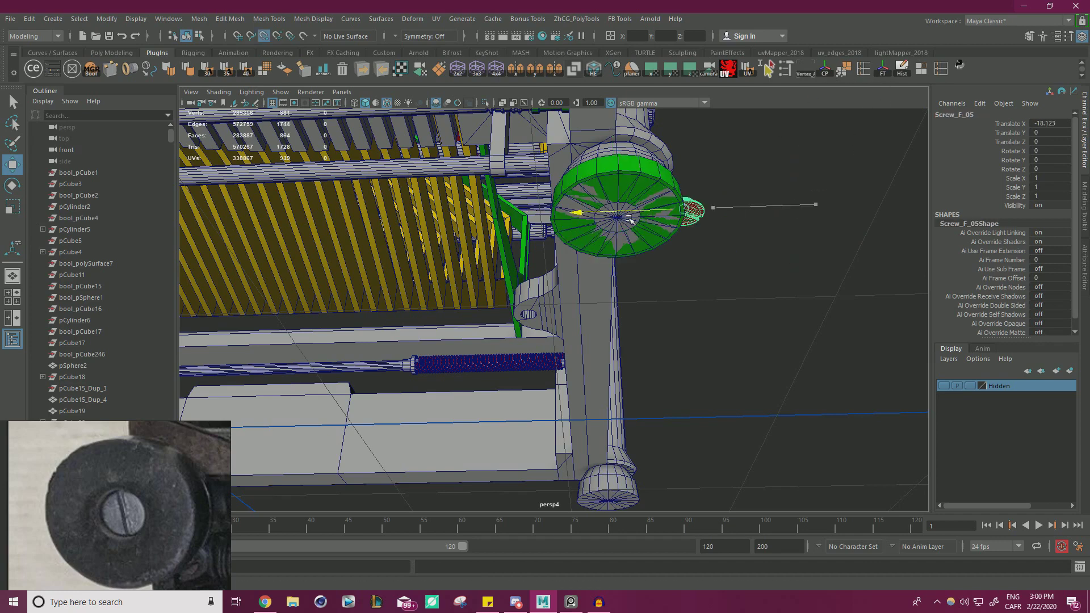
left_click(624, 215)
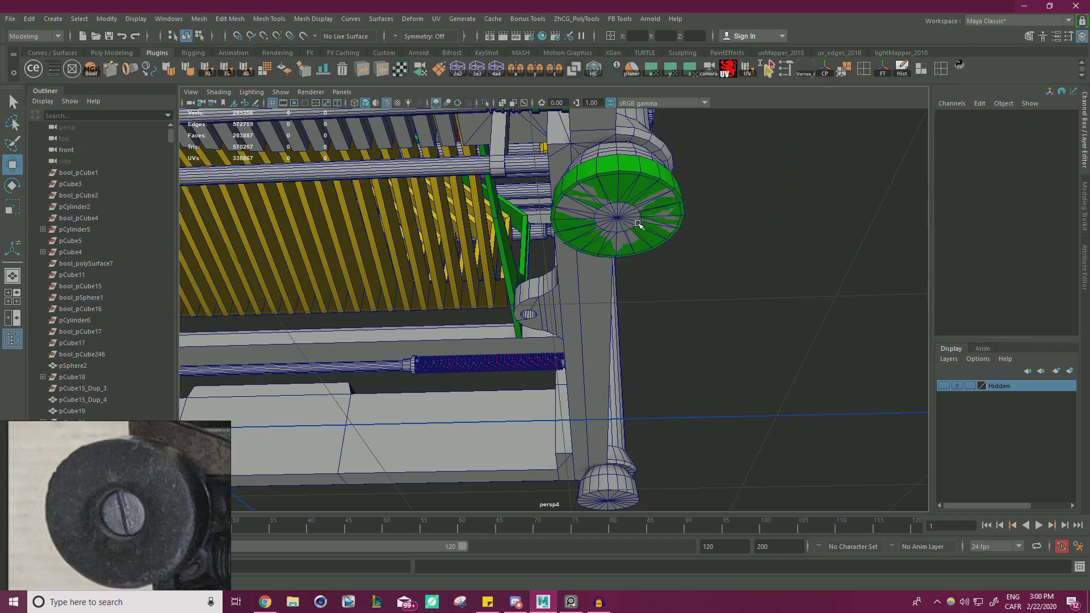
key("Delete")
Step: Extract the faces of another corner post's foot from the frame mesh as a separate object
left_click_drag(613, 216, 645, 209, "alt")
middle_click_drag(645, 209, 597, 425, "alt")
right_click_drag(596, 426, 755, 295, "alt")
left_click_drag(754, 294, 735, 253, "alt")
right_click_drag(735, 253, 469, 302, "alt")
left_click_drag(470, 302, 584, 280, "alt")
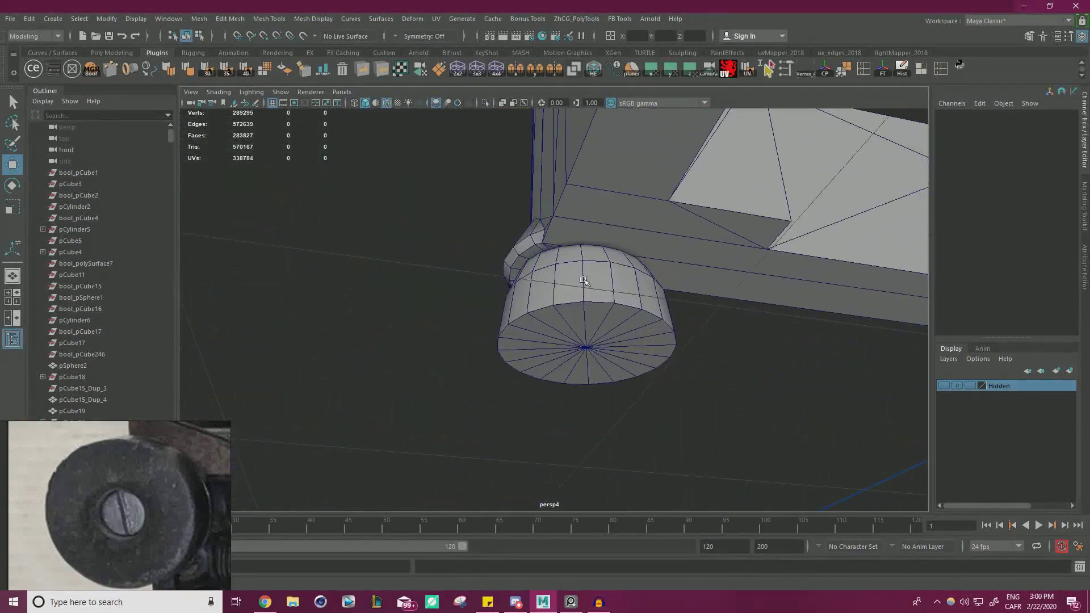
left_click(583, 277)
right_click_drag(580, 271, 586, 312)
left_click(570, 280)
left_click_drag(643, 291, 669, 287, "alt")
key("f")
right_click_drag(653, 288, 455, 306, "alt")
left_click_drag(454, 307, 370, 378, "alt")
left_click_drag(778, 252, 778, 252)
left_click_drag(653, 250, 312, 277, "alt")
right_click_drag(307, 237, 309, 424, "shift")
key("w")
right_click_drag(335, 250, 370, 236)
left_click(370, 236)
Step: Isolate the frame and try to move the underside vertex where the post's round base meets the frame rail
left_click(513, 190)
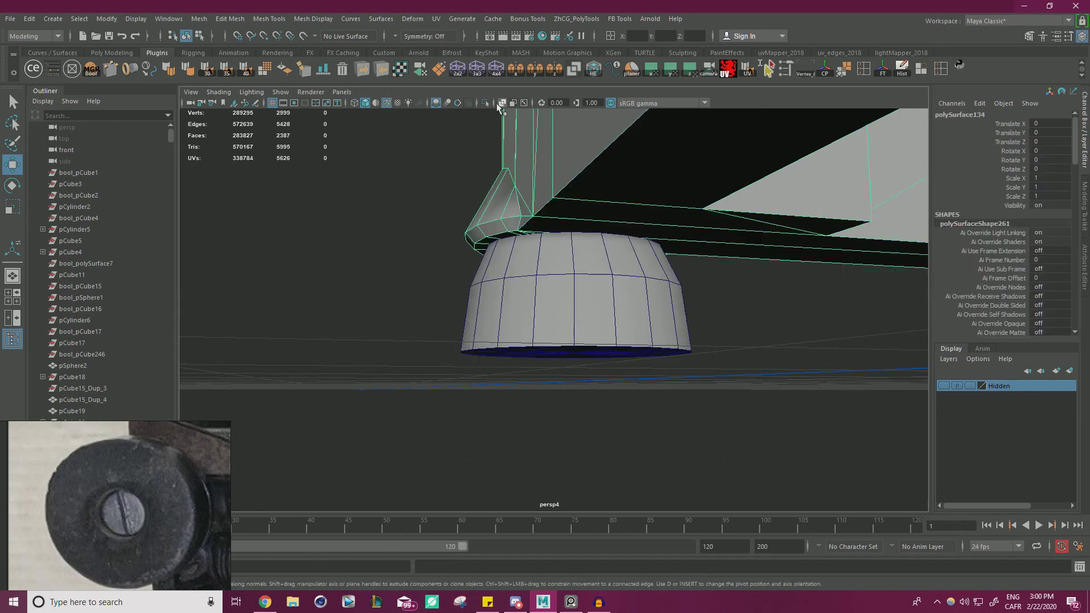
left_click(486, 103)
key("f")
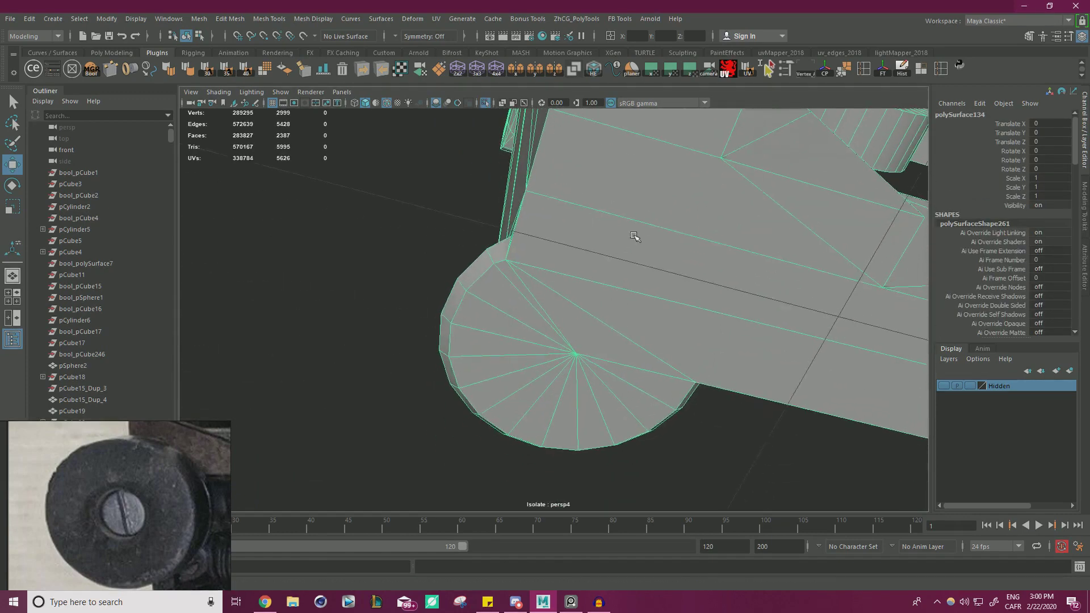
left_click_drag(603, 224, 653, 254, "alt")
right_click_drag(557, 205, 506, 206)
left_click_drag(506, 205, 545, 215, "alt")
left_click(530, 183)
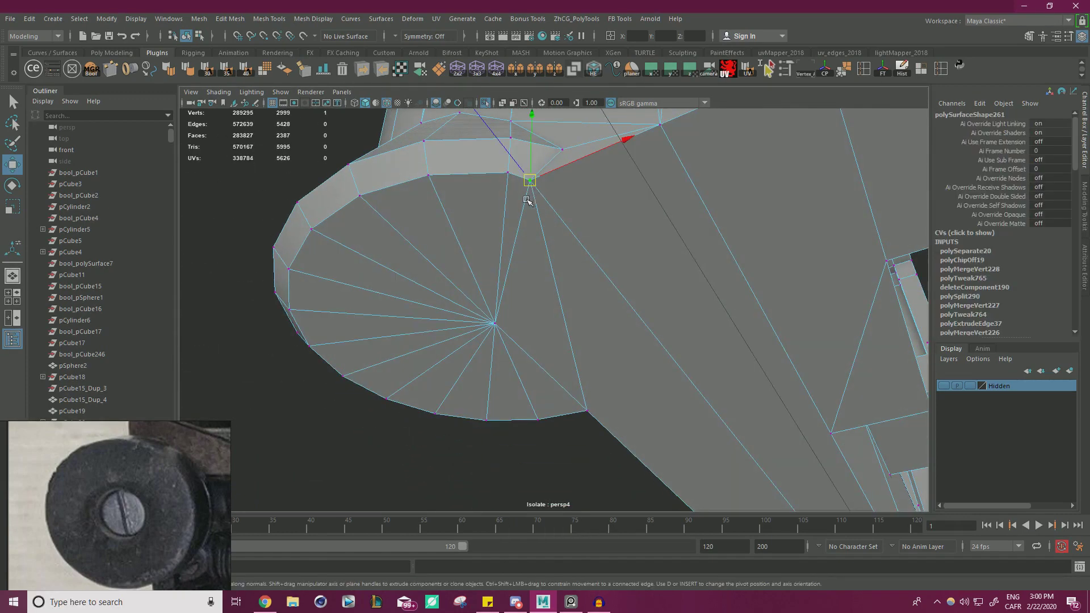
left_click_drag(611, 132, 602, 181, "alt")
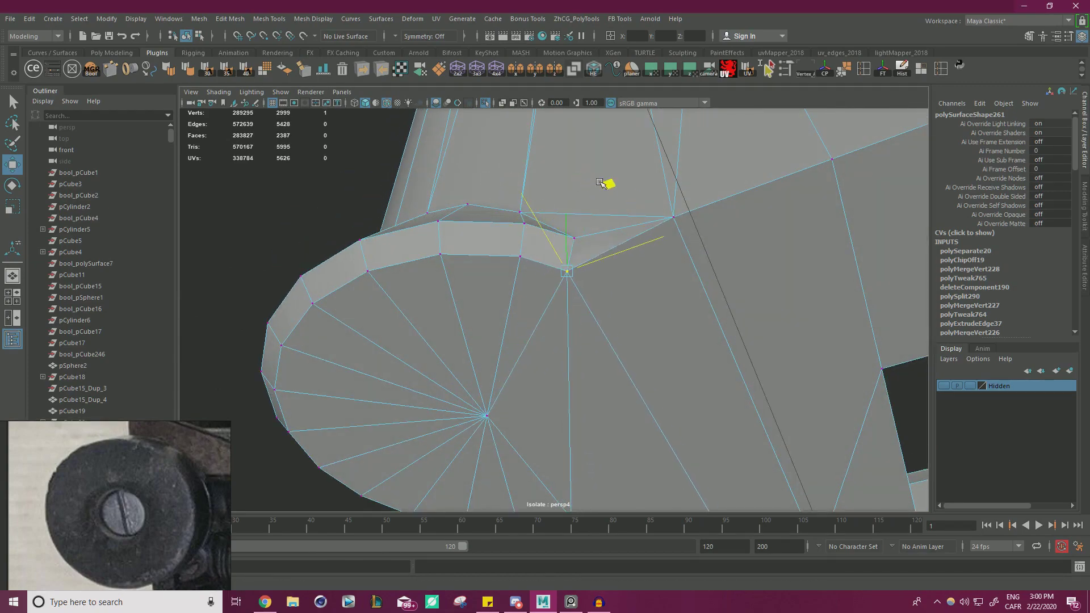
left_click_drag(663, 294, 519, 224, "alt")
left_click(563, 207)
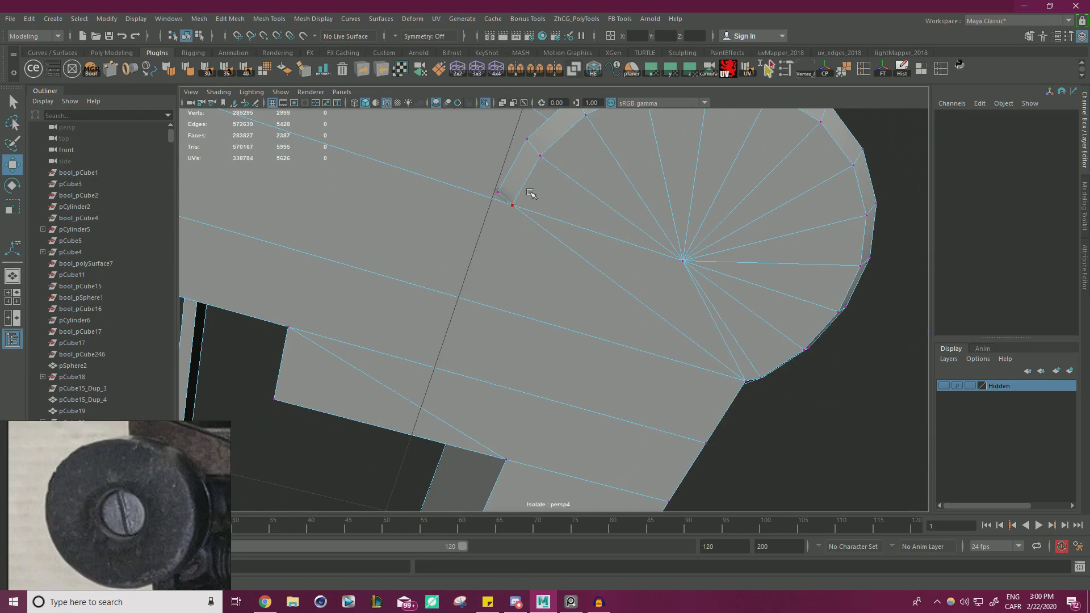
left_click(540, 215)
middle_click_drag(558, 289, 573, 303)
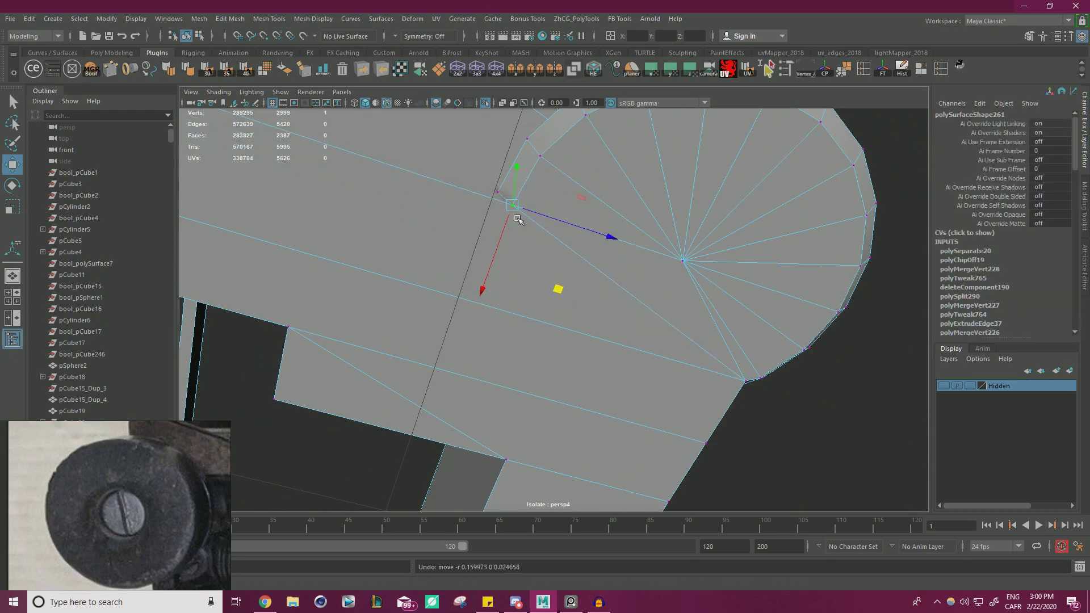
left_click_drag(498, 189, 653, 338, "alt")
Step: Return the frame to object mode and bring the full model back out of isolation
left_click_drag(532, 273, 755, 250, "alt")
right_click_drag(755, 250, 776, 248, "alt")
right_click_drag(783, 210, 824, 191)
left_click_drag(824, 269, 570, 127, "alt")
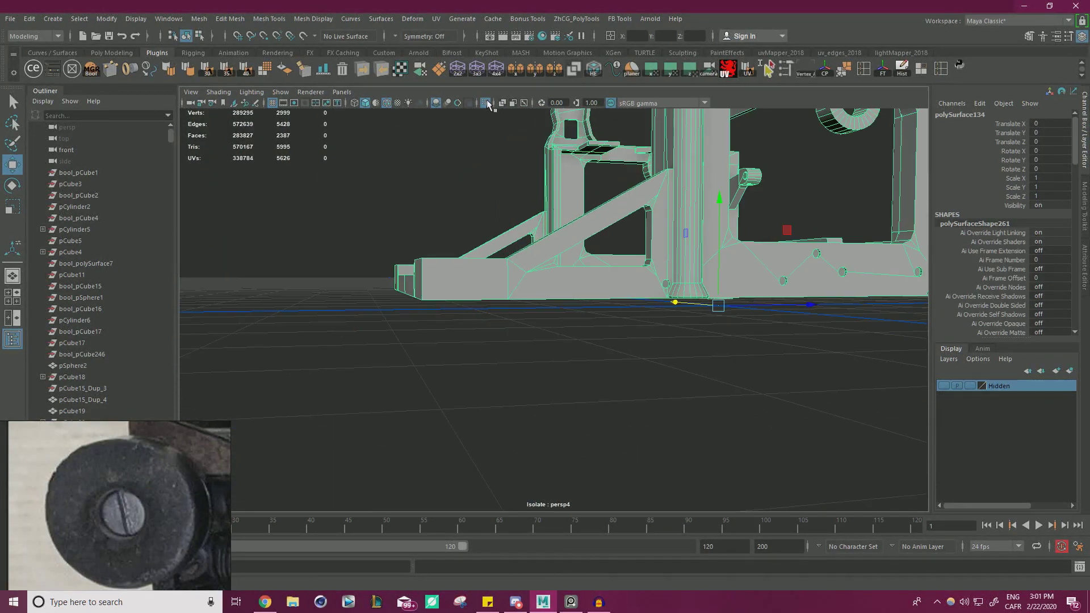
left_click(486, 102)
Step: Duplicate the new foot's dome and move the copy onto the foot of the next corner post at Translate Z 26.67
scroll(670, 296, "up", 3)
left_click_drag(730, 307, 742, 282, "alt")
scroll(569, 250, "up", 3)
left_click(568, 247)
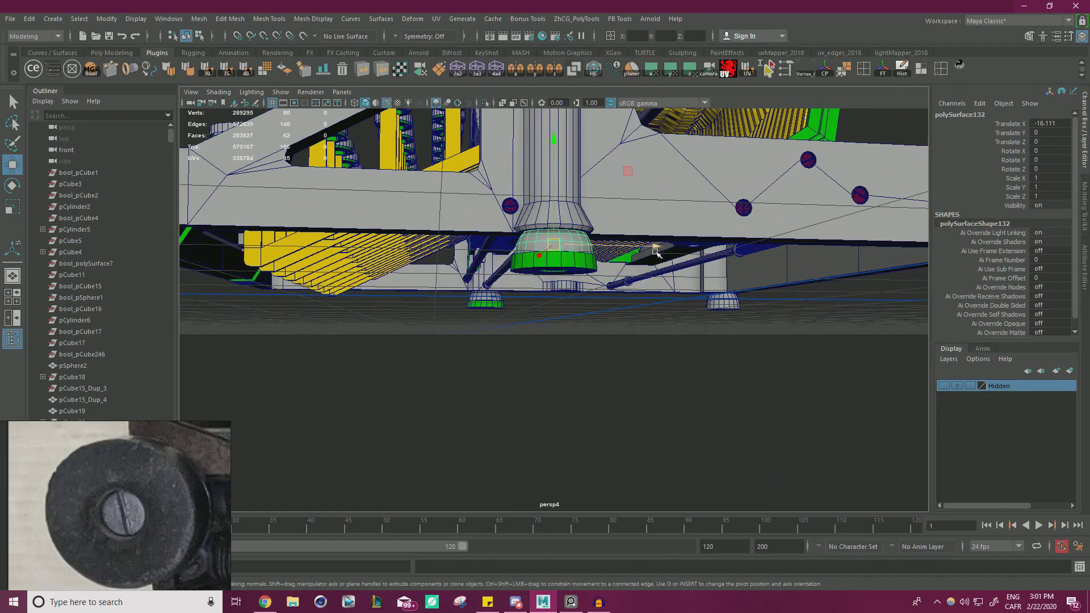
middle_click_drag(623, 248, 515, 250, "alt")
left_click_drag(628, 261, 614, 245, "alt")
key("ctrl+d")
right_click_drag(689, 276, 576, 295, "alt")
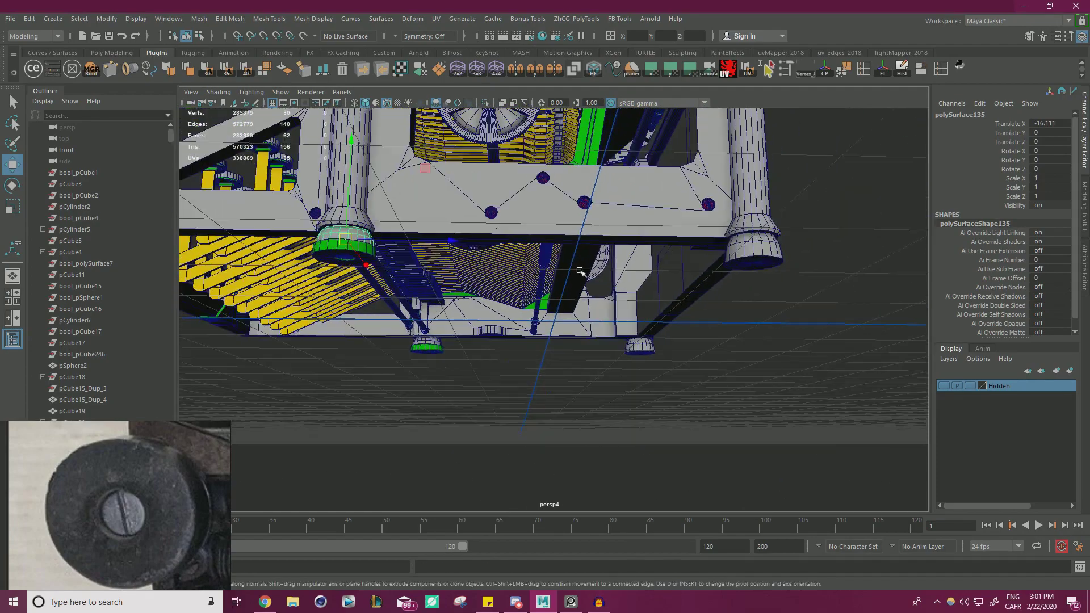
left_click_drag(577, 296, 577, 235, "alt")
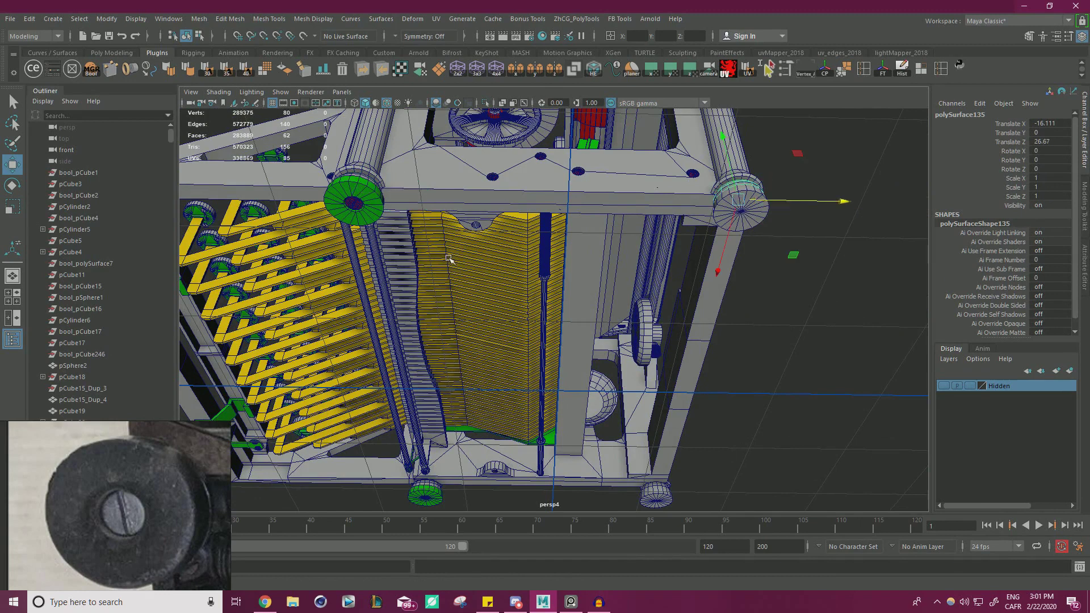
Step: Duplicate the finished rubber foot disc and its screw onto the next corner post's foot at Translate Z 26.67
left_click(358, 193)
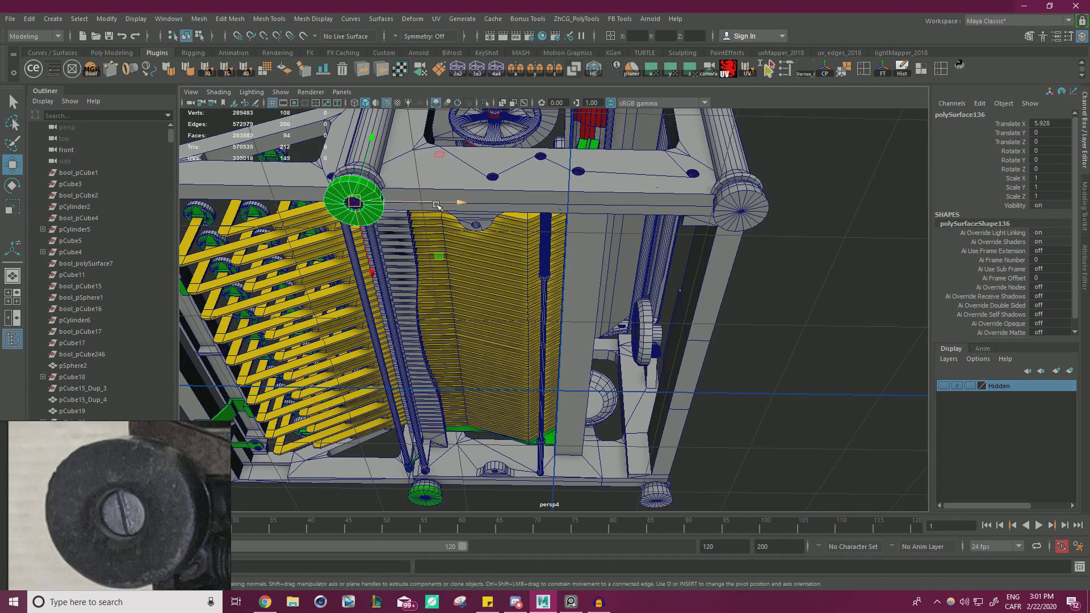
middle_click_drag(521, 206, 742, 211)
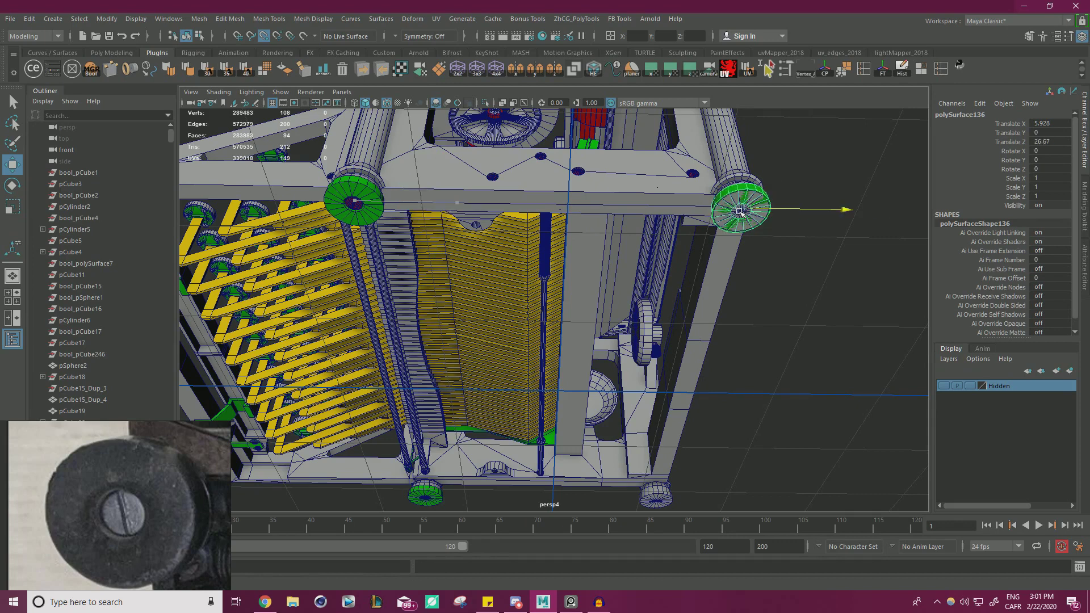
left_click(352, 206)
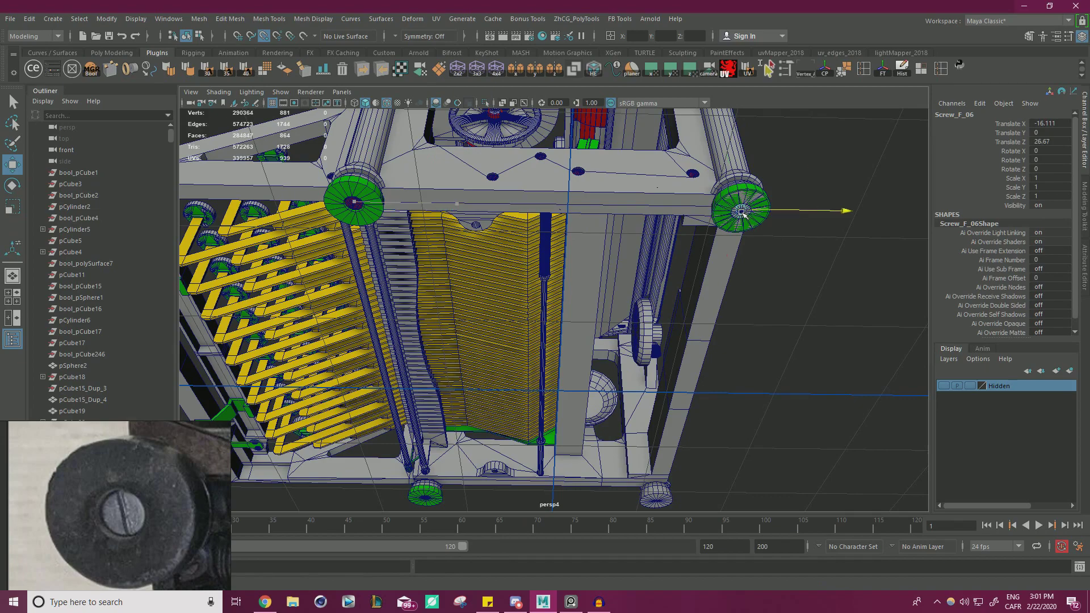
Step: Delete the old extracted foot that overlaps the newly copied rubber foot and screw
left_click(825, 289)
scroll(764, 299, "up", 5)
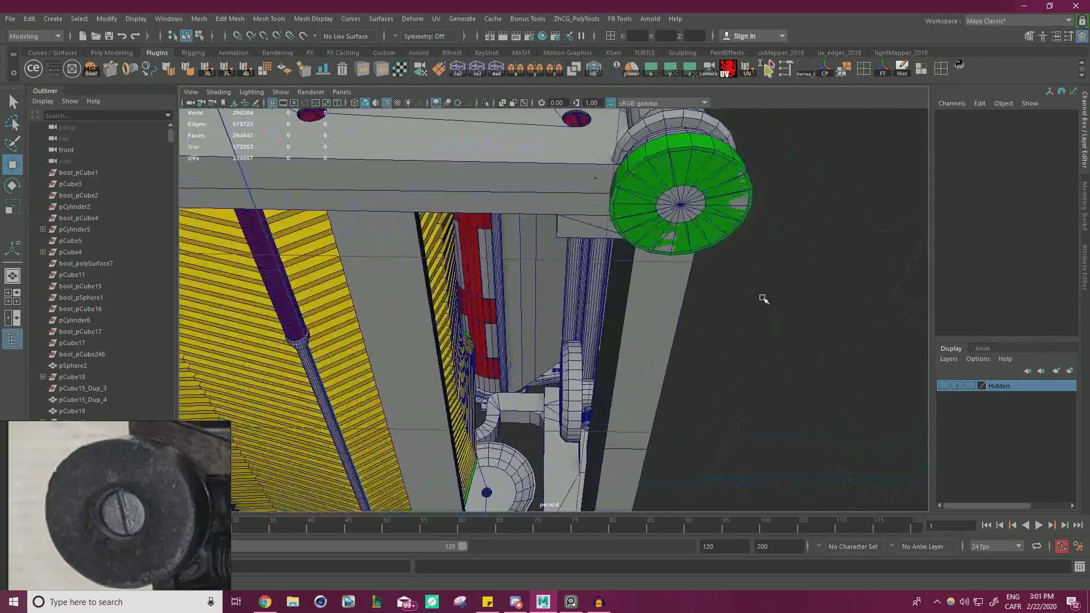
left_click(685, 199)
key("Delete")
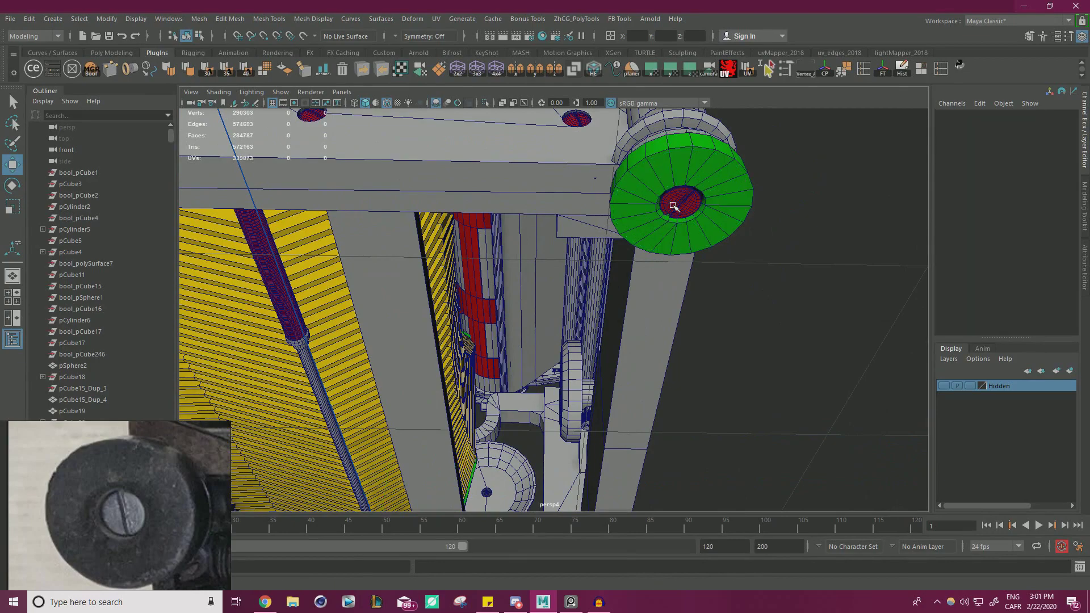
Step: Rotate the copied screw about its Y axis so its slot points in a different direction
scroll(545, 223, "down", 3)
left_click(637, 235)
key("e")
left_click_drag(710, 193, 684, 157)
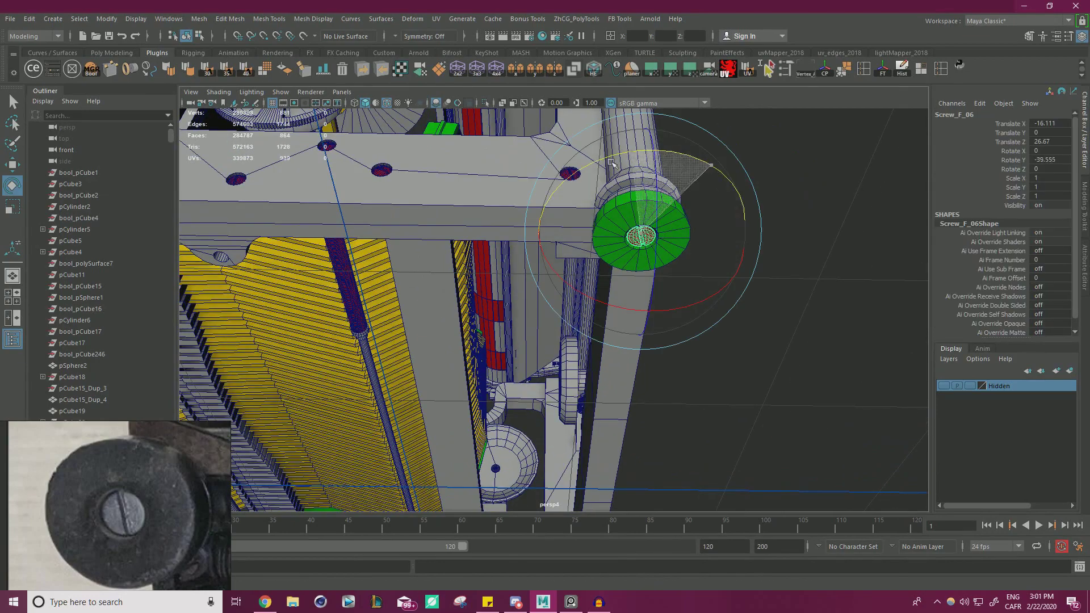
Step: Rotate the neighbouring corner foot's screw to Rotate Y 122.394
scroll(424, 243, "down", 3)
left_click_drag(423, 243, 625, 218, "alt")
scroll(651, 217, "up", 3)
left_click(584, 184)
left_click_drag(675, 139, 604, 529)
key("w")
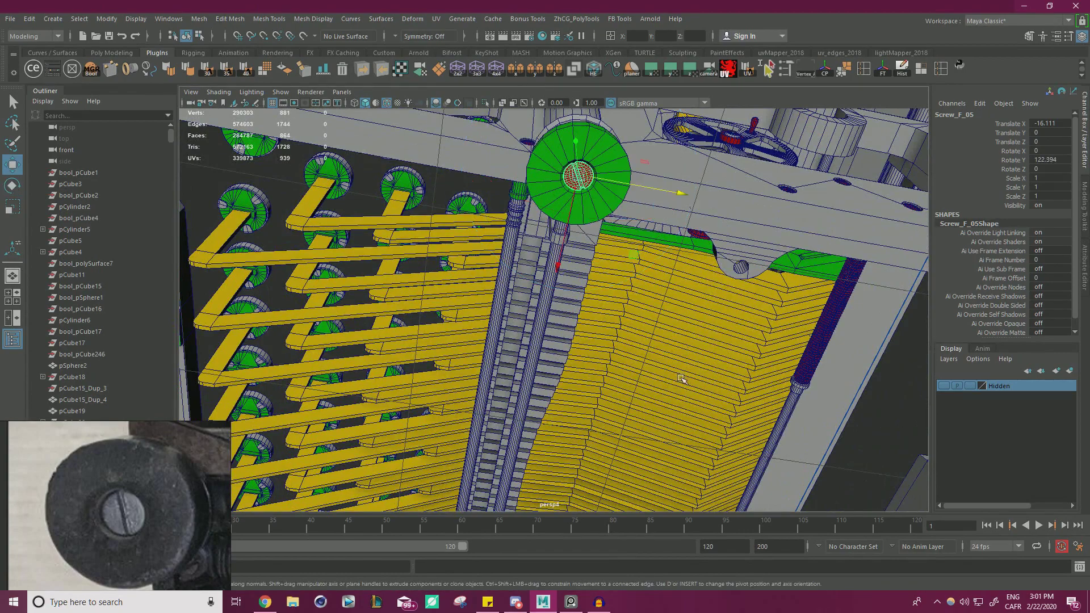
Step: Extract the faces of the remaining old corner post's foot from the frame mesh as a separate object
scroll(728, 298, "down", 4)
left_click_drag(728, 298, 428, 241, "alt")
middle_click_drag(429, 242, 727, 244, "alt")
right_click_drag(727, 244, 777, 272, "alt")
left_click_drag(778, 272, 497, 342, "alt")
left_click(496, 340)
scroll(467, 331, "up", 3)
right_click_drag(464, 331, 458, 316)
left_click_drag(580, 350, 580, 349)
left_click_drag(504, 337, 561, 314, "alt")
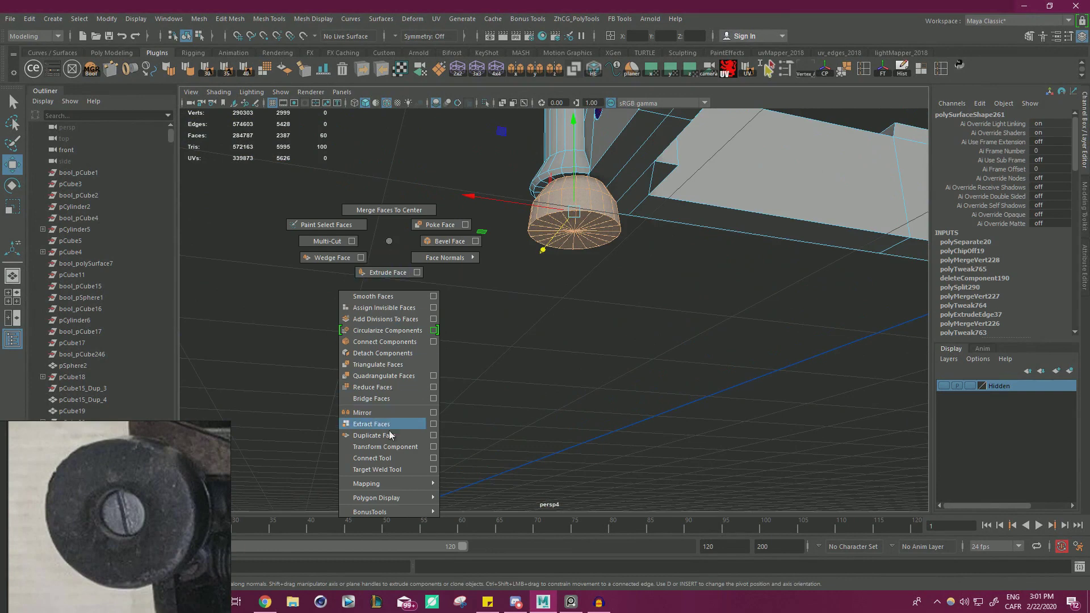
right_click_drag(387, 426, 386, 426, "shift")
right_click_drag(554, 206, 585, 193)
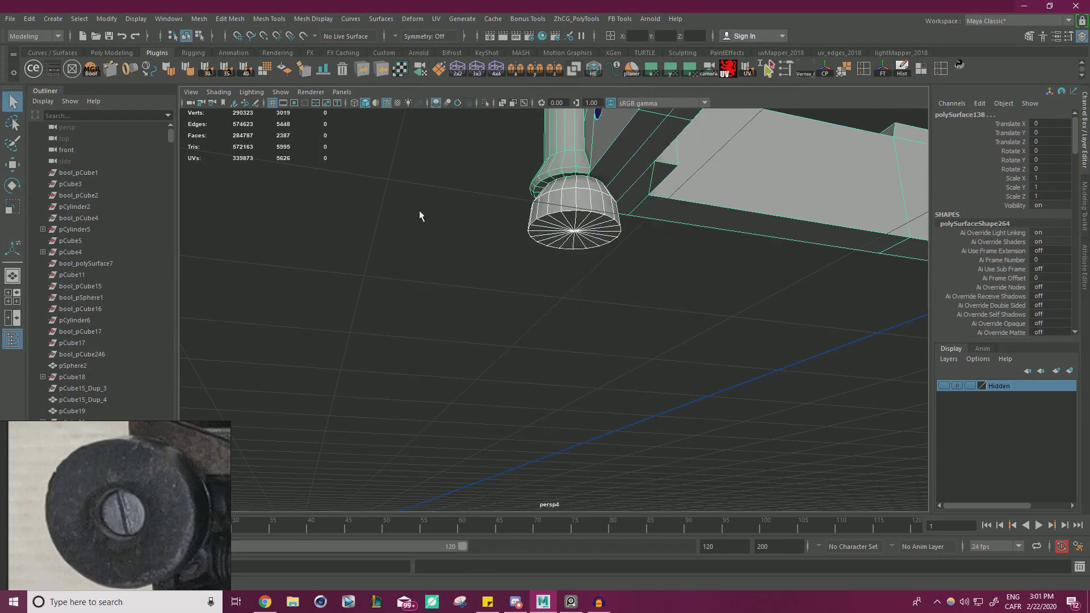
left_click(419, 213)
Step: Isolate the frame and switch to face editing at the round underside of the corner post's base
left_click(557, 156)
key("w")
left_click(486, 102)
mouse_move(553, 187)
left_mouse_down("alt")
mouse_move(570, 236)
mouse_move(533, 190)
left_mouse_up("alt")
middle_click_drag(533, 190, 562, 250, "alt")
right_click_drag(563, 251, 602, 264, "alt")
left_click_drag(603, 264, 591, 255, "alt")
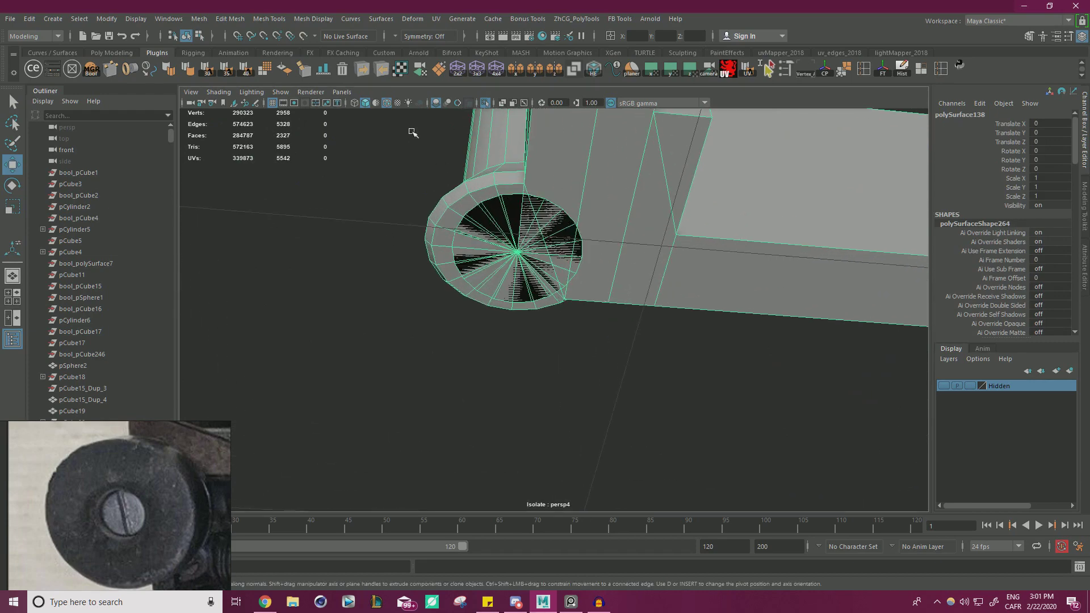
right_click_drag(545, 233, 550, 221)
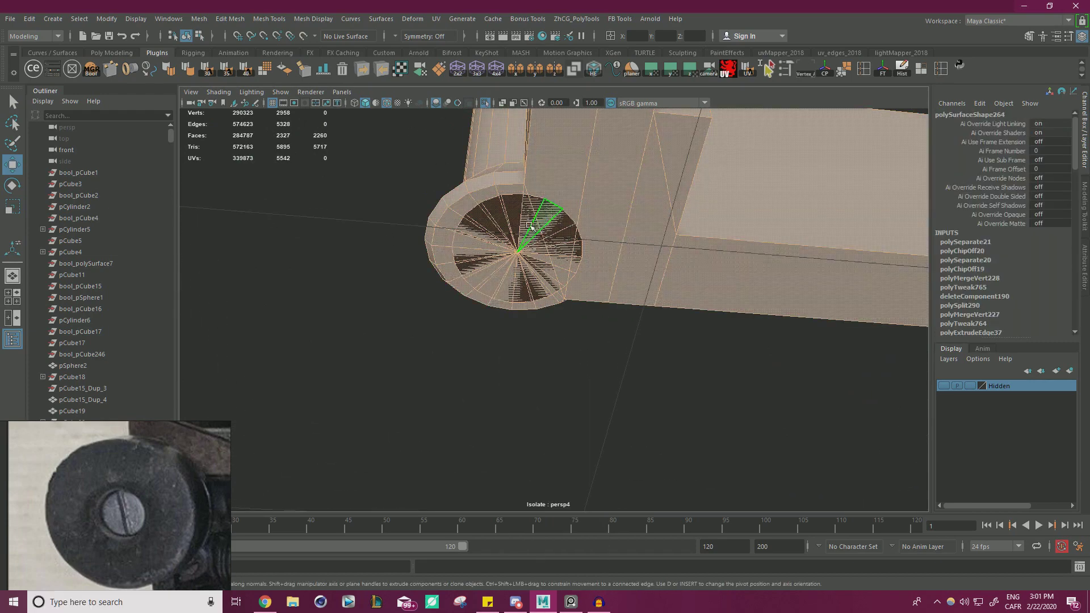
left_click(518, 218)
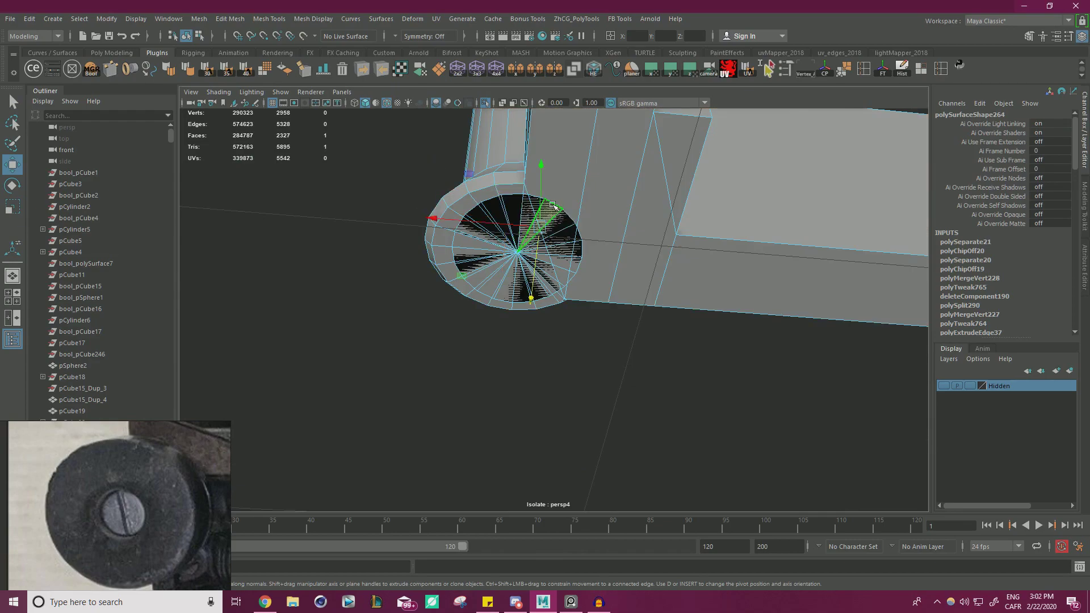
key("f")
right_click_drag(599, 244, 445, 244, "alt")
left_click_drag(446, 244, 339, 278, "alt")
right_click_drag(339, 278, 514, 291, "alt")
left_click_drag(515, 292, 659, 290, "alt")
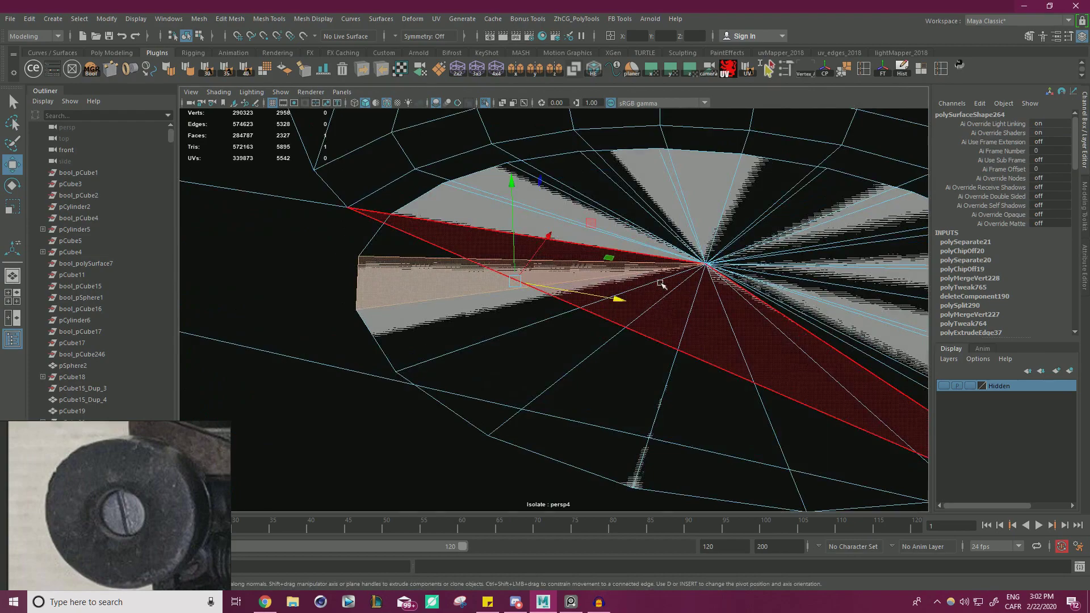
double_click(705, 196)
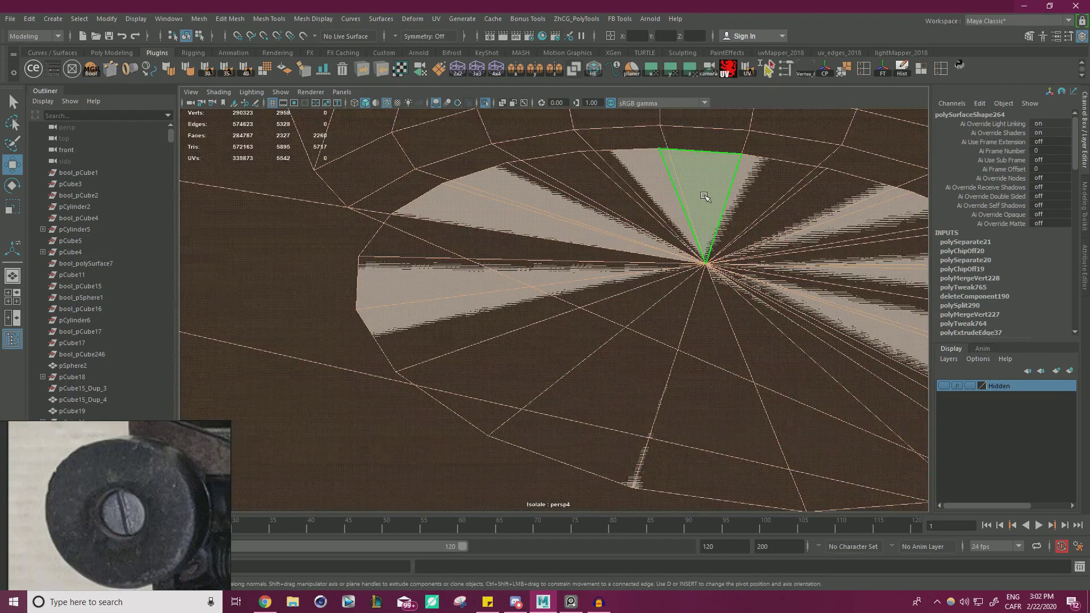
double_click(705, 196)
key("ctrl+z")
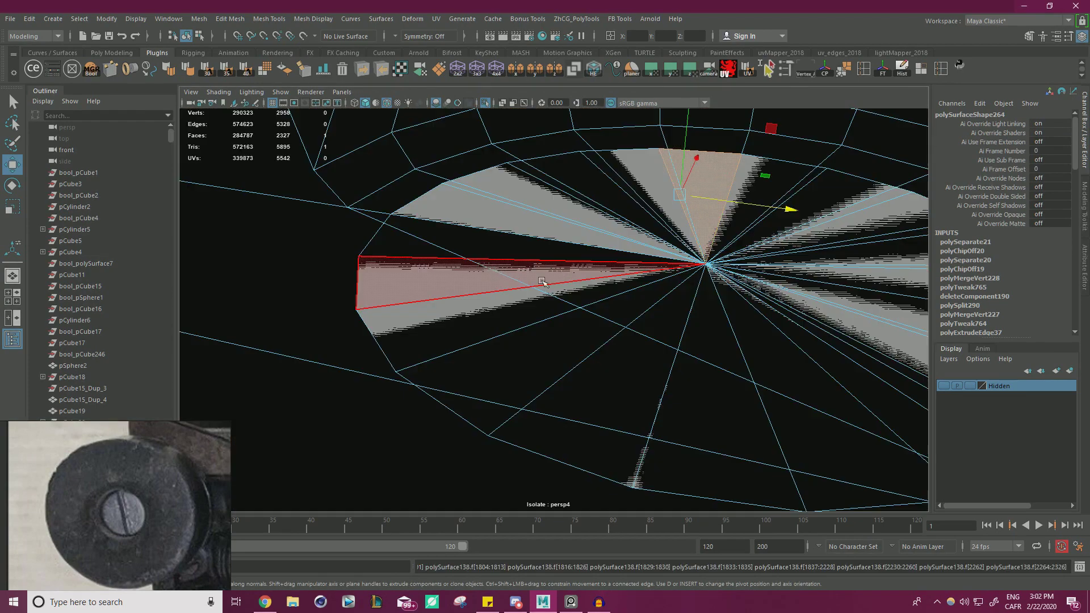
Step: Delete the 20 overlapping wedge faces that form the duplicate round cap under the corner post's base
left_click_drag(720, 273, 671, 307, "alt")
left_click(653, 433, "shift")
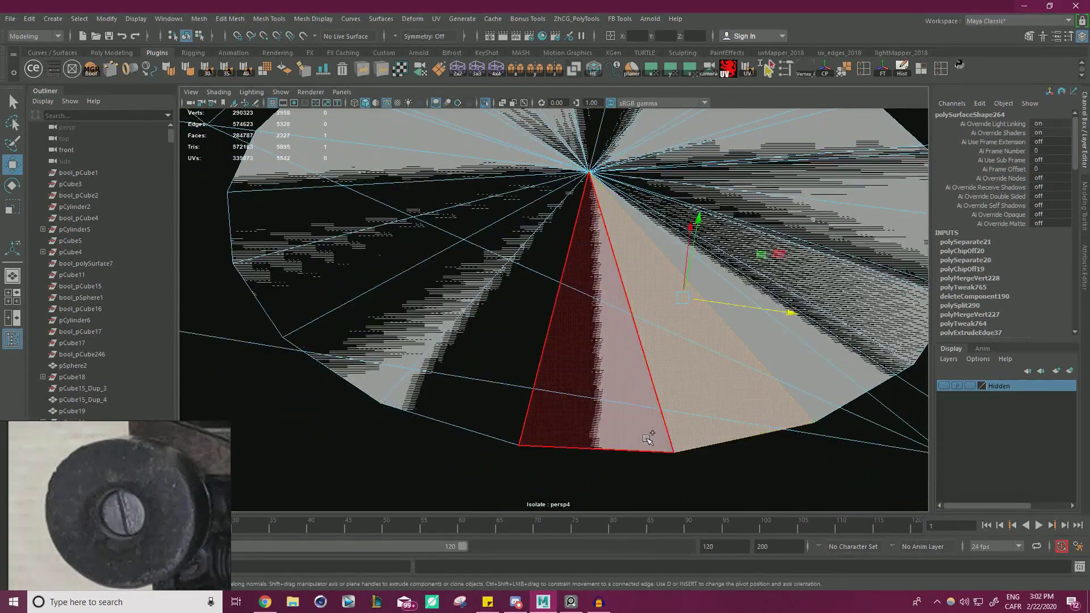
left_click(813, 379, "shift")
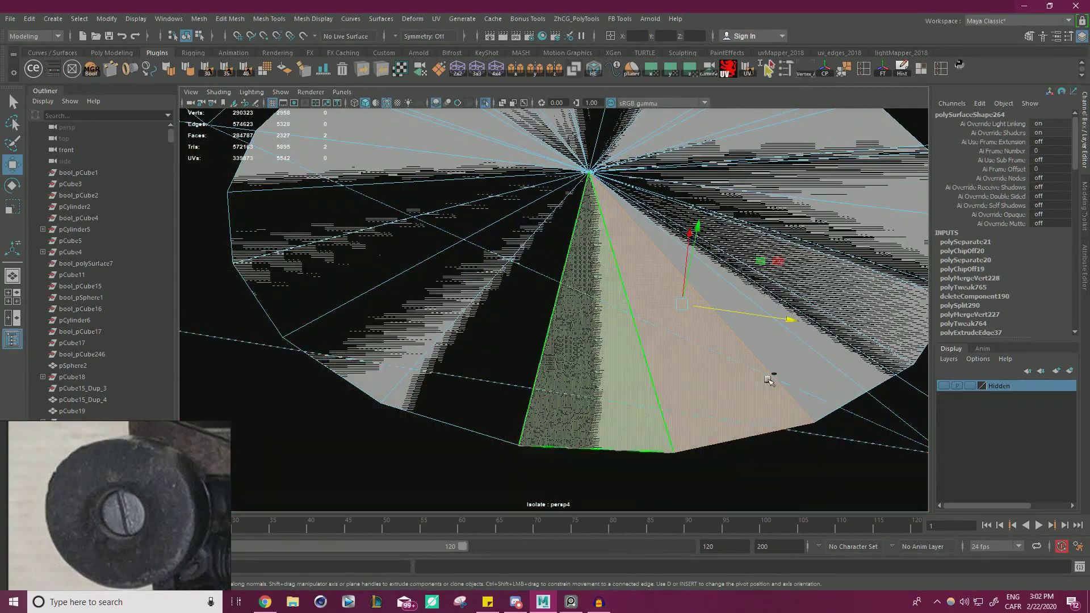
left_click_drag(812, 347, 815, 356, "alt")
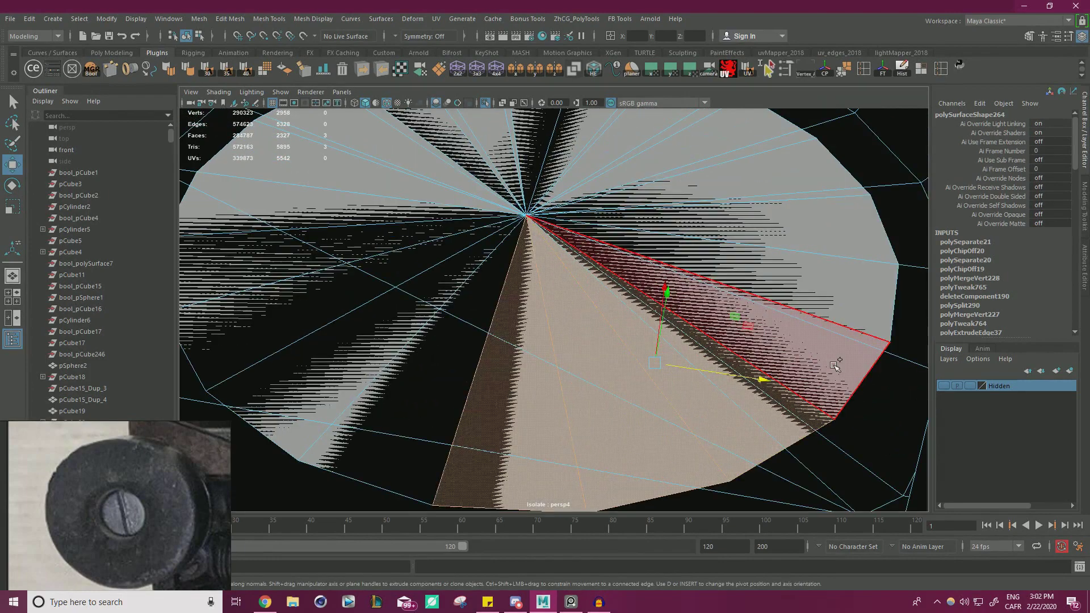
left_click(835, 235, "shift")
left_click(812, 180, "shift")
middle_click_drag(814, 180, 872, 285, "alt")
left_click(793, 190, "shift")
left_click(730, 156, "shift")
left_click(577, 142, "shift")
middle_click_drag(535, 163, 570, 224, "alt")
left_click(529, 202, "shift")
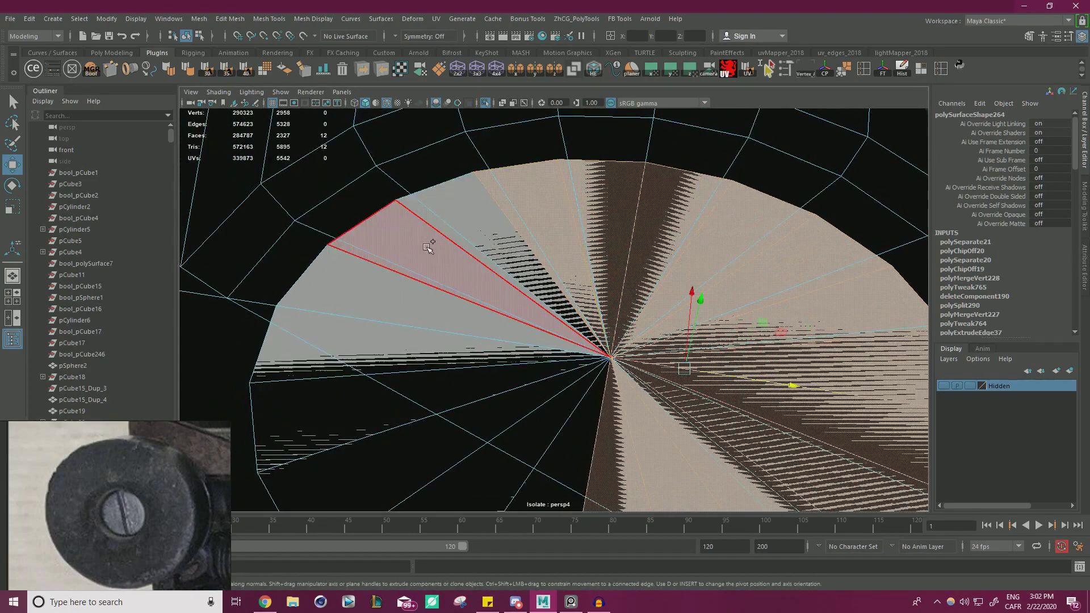
left_click(452, 210, "shift")
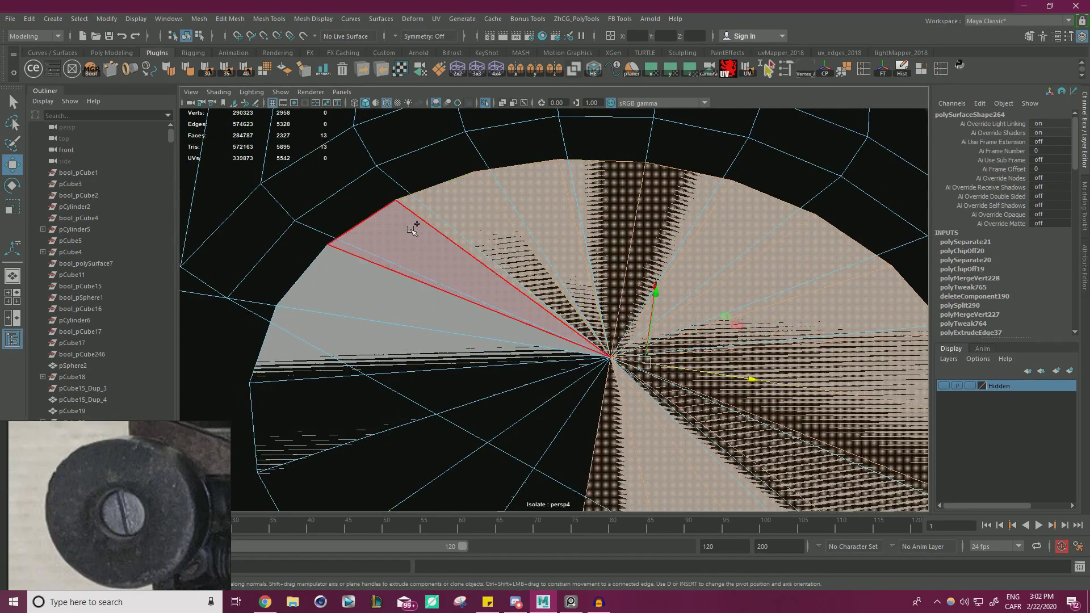
left_click(319, 317, "shift")
left_click(299, 397, "shift")
left_click_drag(299, 397, 365, 372, "alt")
left_click(368, 375, "shift")
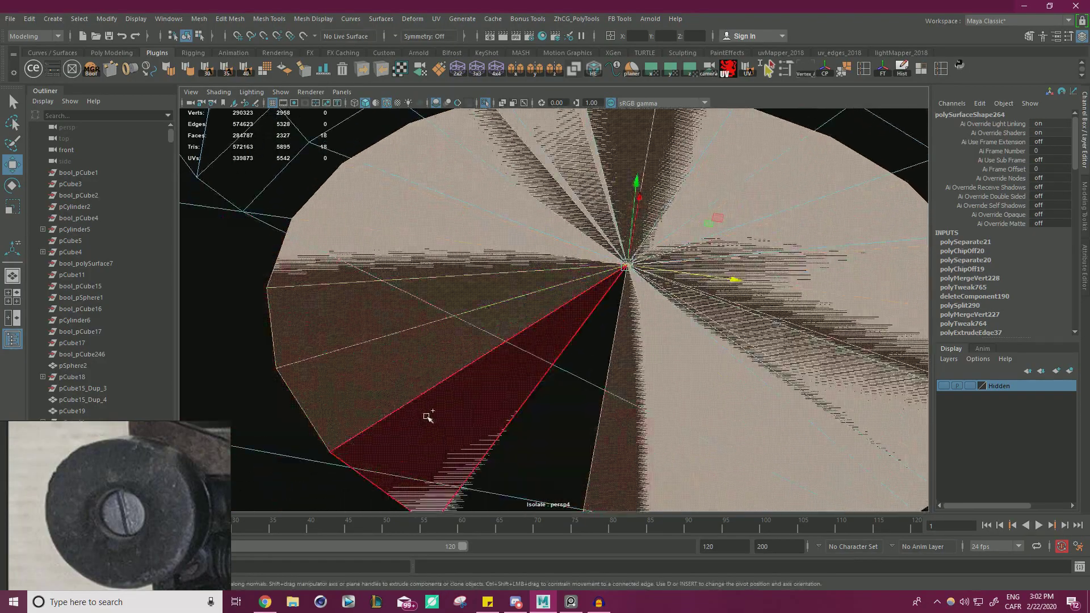
left_click(427, 417, "shift")
middle_click_drag(519, 440, 510, 355, "alt")
left_click(510, 356, "shift")
key("f")
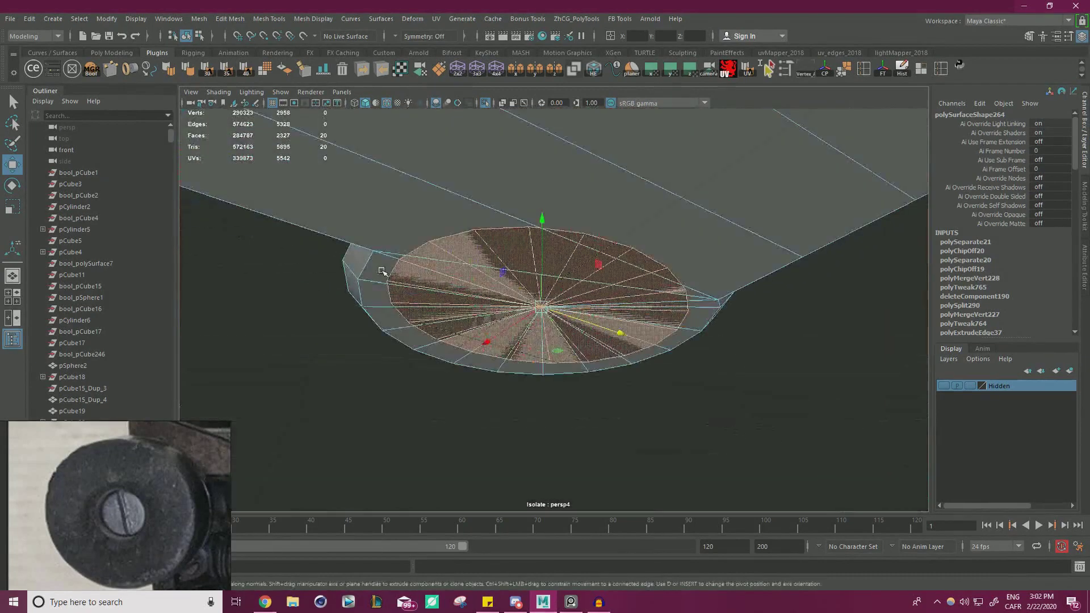
key("Delete")
Step: Merge the vertices around the corner post's base with a distance threshold of 0.0001 and return to object mode
left_click_drag(380, 267, 494, 236, "alt")
right_click_drag(493, 239, 442, 241)
scroll(534, 246, "down", 6)
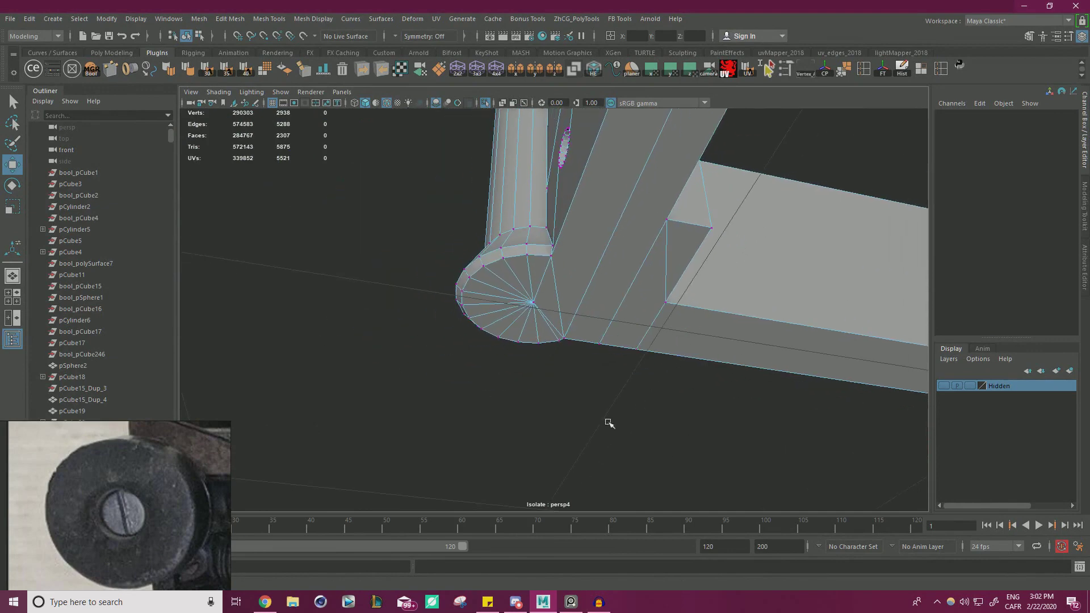
left_click_drag(613, 421, 340, 131)
right_click_drag(348, 236, 392, 192, "shift")
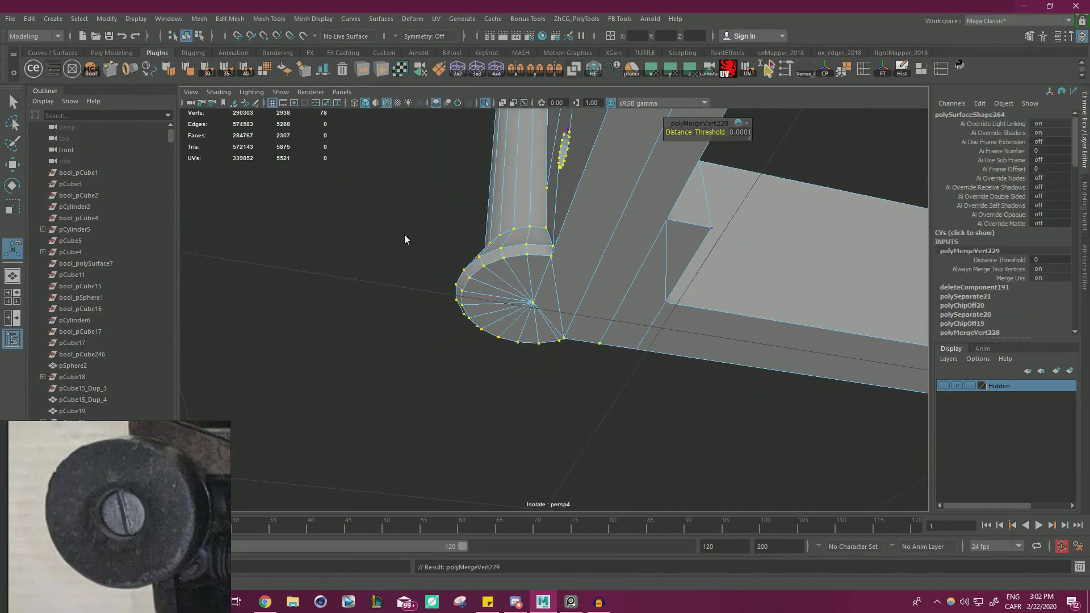
right_click_drag(405, 235, 356, 247)
left_click(355, 245)
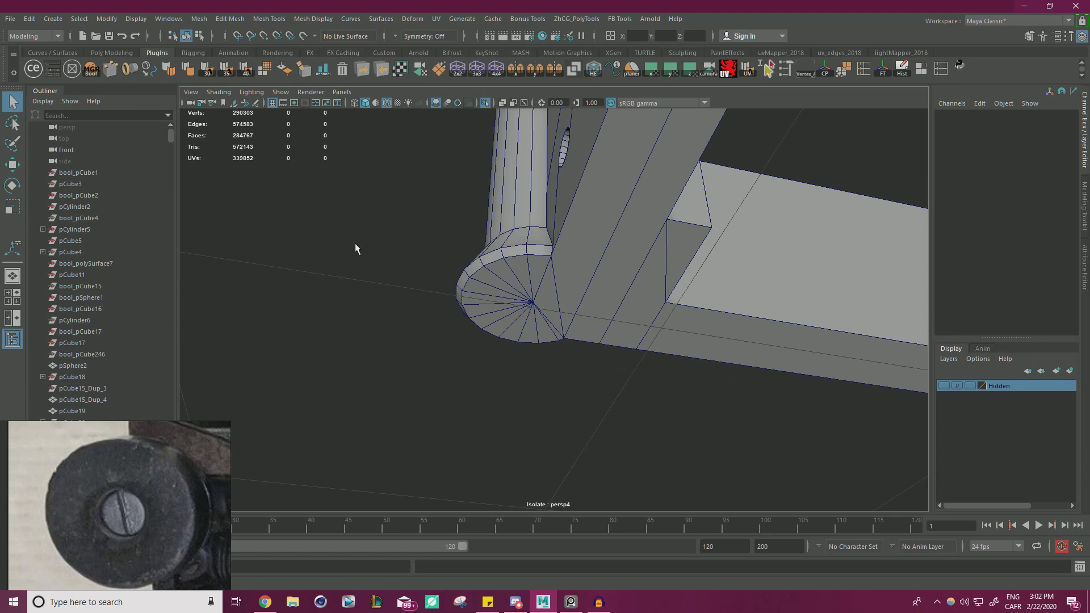
Step: Check the underside vertex where the post's base meets the rail, and bring the full model back out of isolation
left_click_drag(500, 252, 569, 280, "alt")
left_click(452, 197)
left_click_drag(498, 172, 489, 216, "alt")
right_click_drag(779, 214, 726, 215)
left_click_drag(769, 228, 815, 177)
key("w")
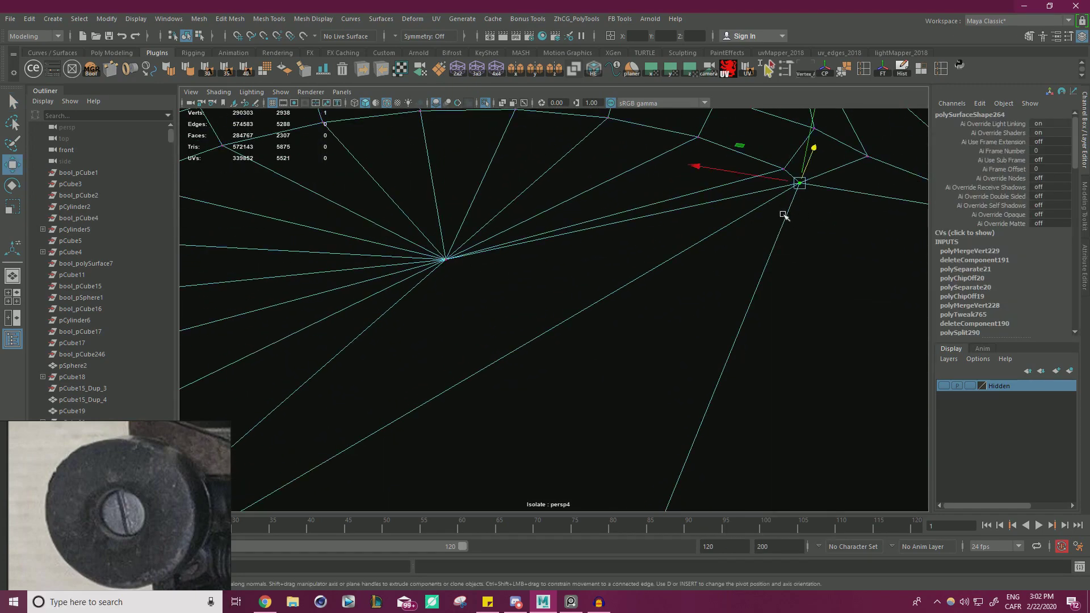
right_click_drag(779, 161, 538, 221, "alt")
left_click_drag(539, 221, 688, 288, "alt")
right_click_drag(688, 289, 419, 173, "alt")
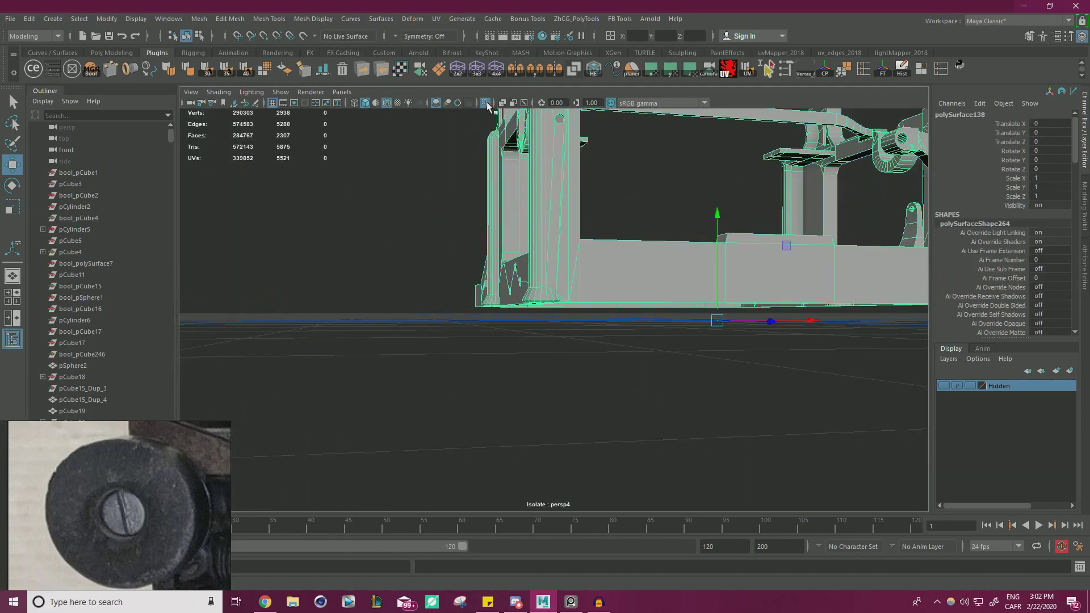
left_click(485, 103)
Step: Duplicate the new foot's dome and rubber disc onto the remaining corner post at Translate X 28.476 and 50.514, Translate Z 26.67
left_click_drag(525, 250, 542, 153, "alt")
right_click_drag(542, 171, 637, 269, "alt")
left_click(504, 143)
left_click_drag(603, 244, 565, 205, "alt")
left_click_drag(763, 224, 794, 223)
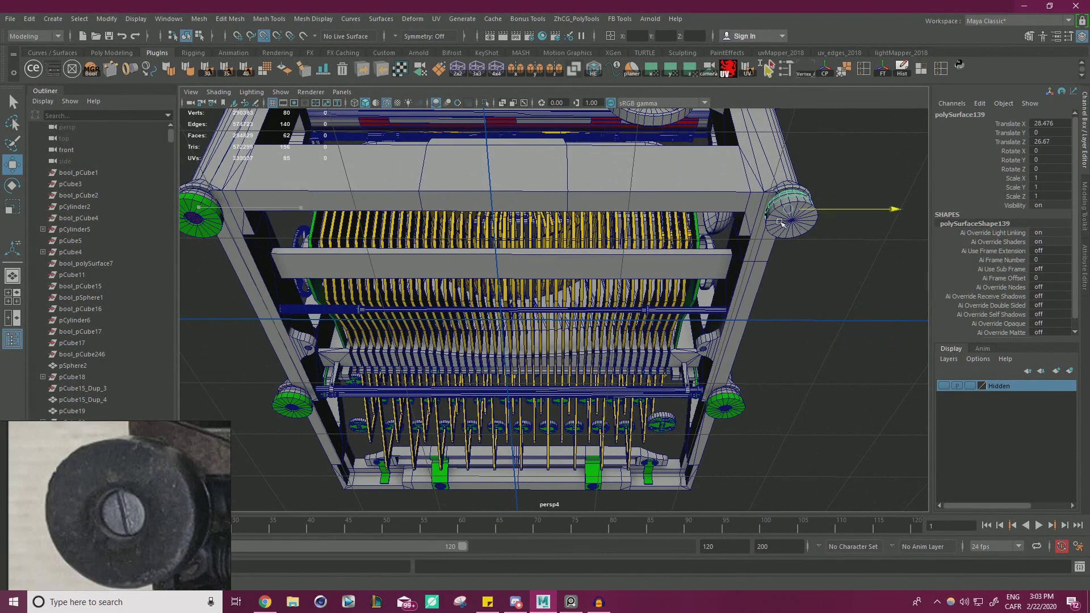
left_click(212, 211)
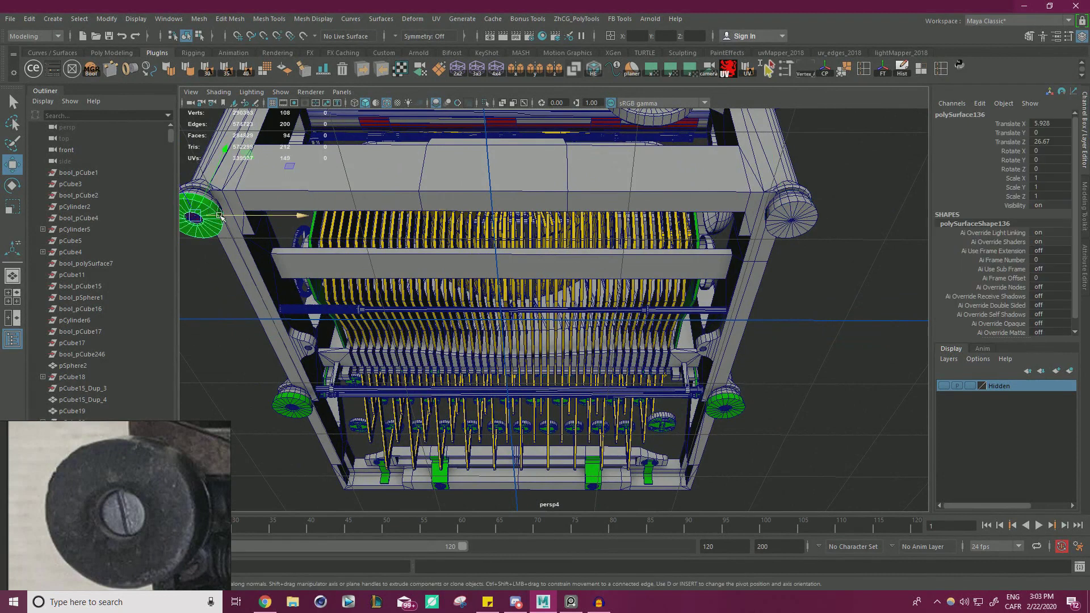
middle_click_drag(196, 218, 794, 223)
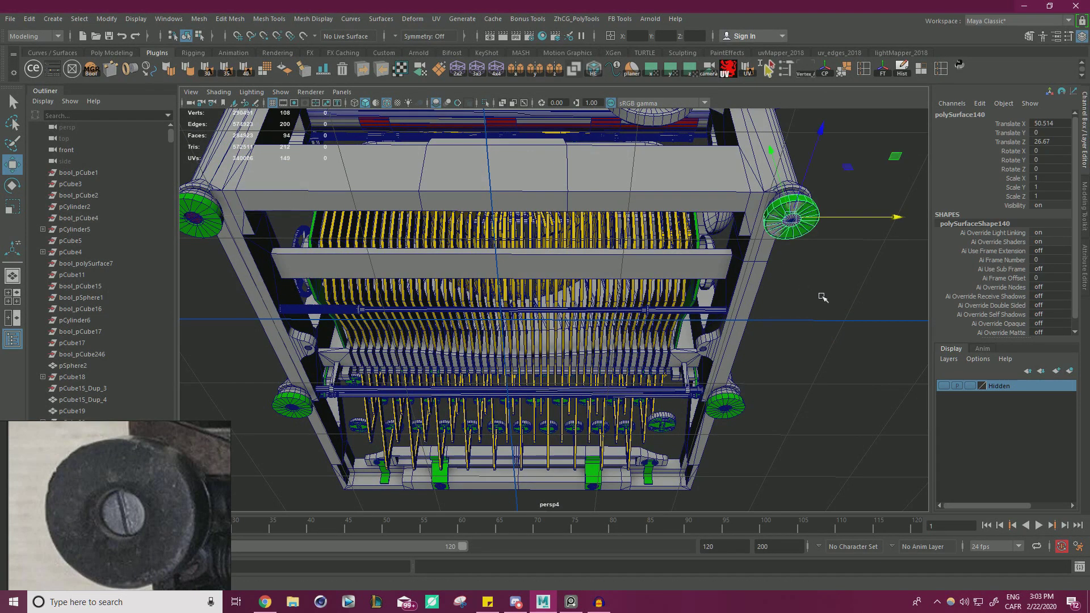
Step: Place the copied screw at the centre of the upper foot on the typewriter's other side and delete the unneeded object nearby
left_click(194, 218)
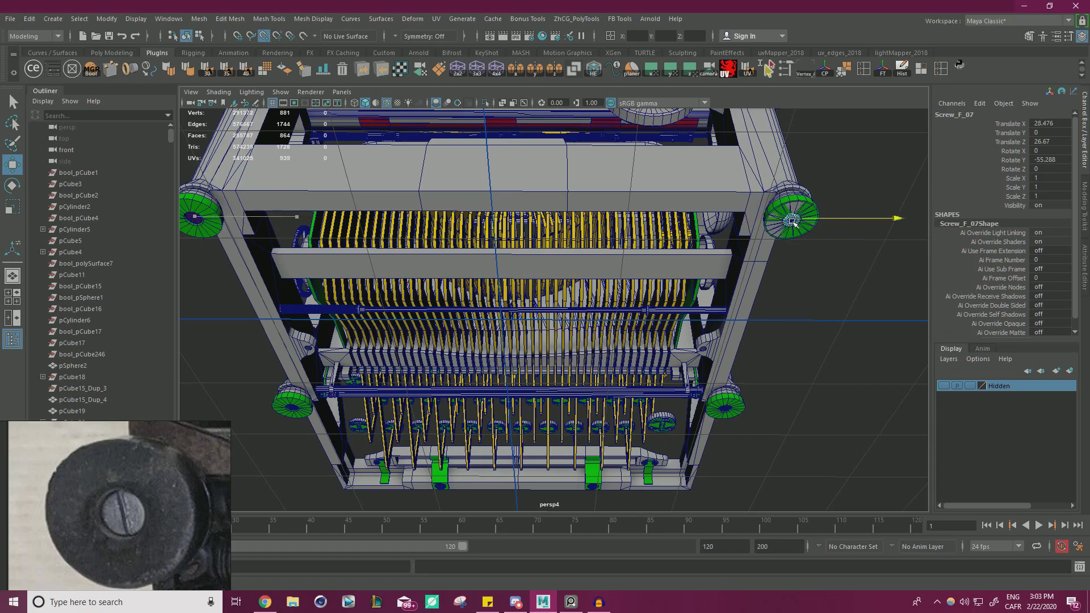
left_click(819, 277)
middle_click_drag(819, 277, 570, 290, "alt")
right_click_drag(570, 289, 679, 288, "alt")
left_click_drag(680, 289, 659, 235, "alt")
left_click(654, 223)
key("Delete")
right_click_drag(623, 215, 238, 171, "alt")
left_click_drag(591, 159, 886, 290, "alt")
right_click_drag(738, 287, 638, 305, "alt")
middle_click_drag(637, 305, 618, 331, "alt")
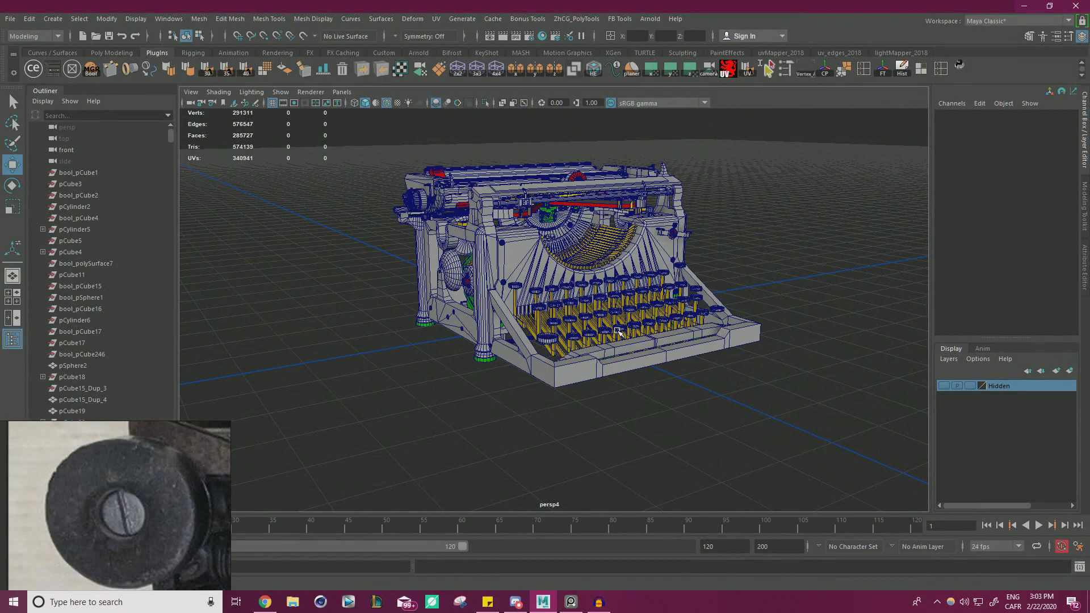
Step: Bring up the reference board and examine the numbered photos of the typewriter's mechanical details
right_click_drag(137, 478, 631, 180)
scroll(618, 235, "down", 5)
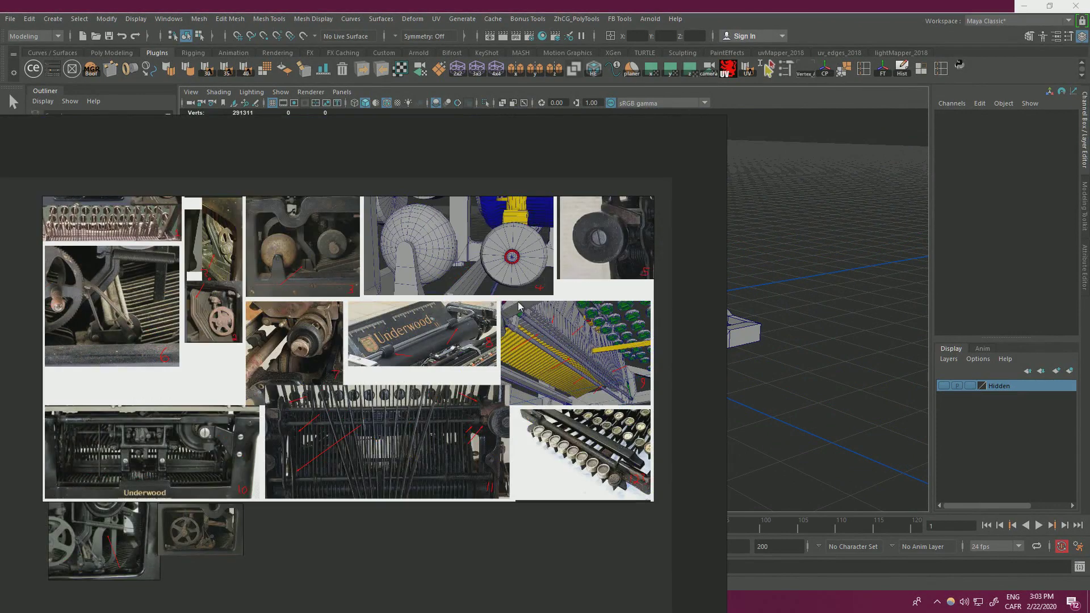
scroll(189, 346, "up", 3)
middle_click_drag(189, 346, 486, 384)
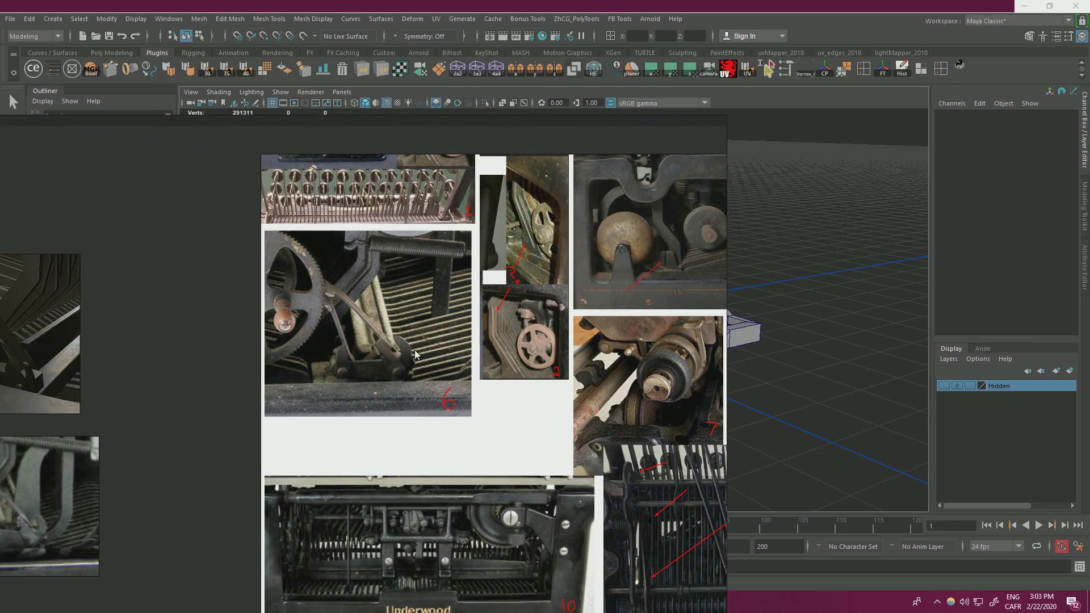
scroll(397, 359, "down", 2)
middle_click_drag(454, 362, 251, 345)
middle_click_drag(630, 393, 374, 355)
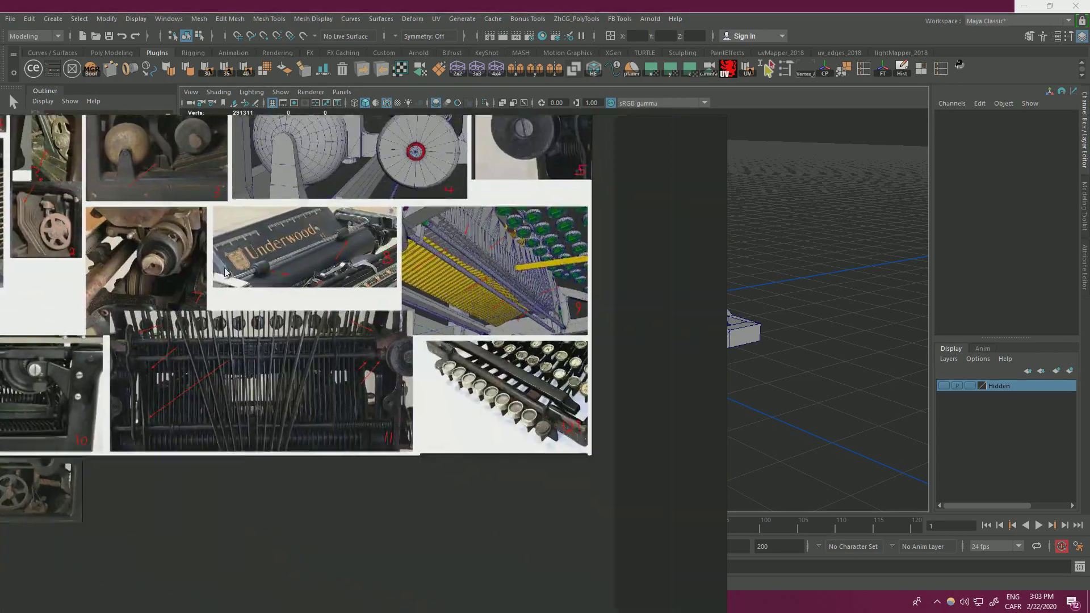
middle_click_drag(224, 272, 493, 281)
middle_click_drag(317, 300, 510, 359)
scroll(340, 279, "down", 4)
scroll(305, 286, "up", 6)
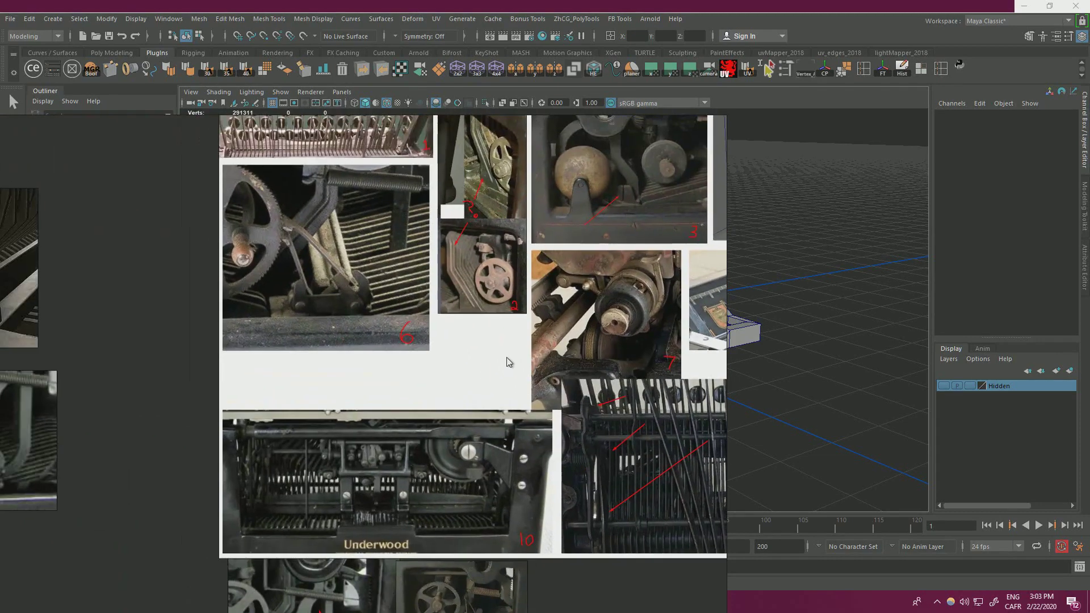
scroll(446, 352, "up", 4)
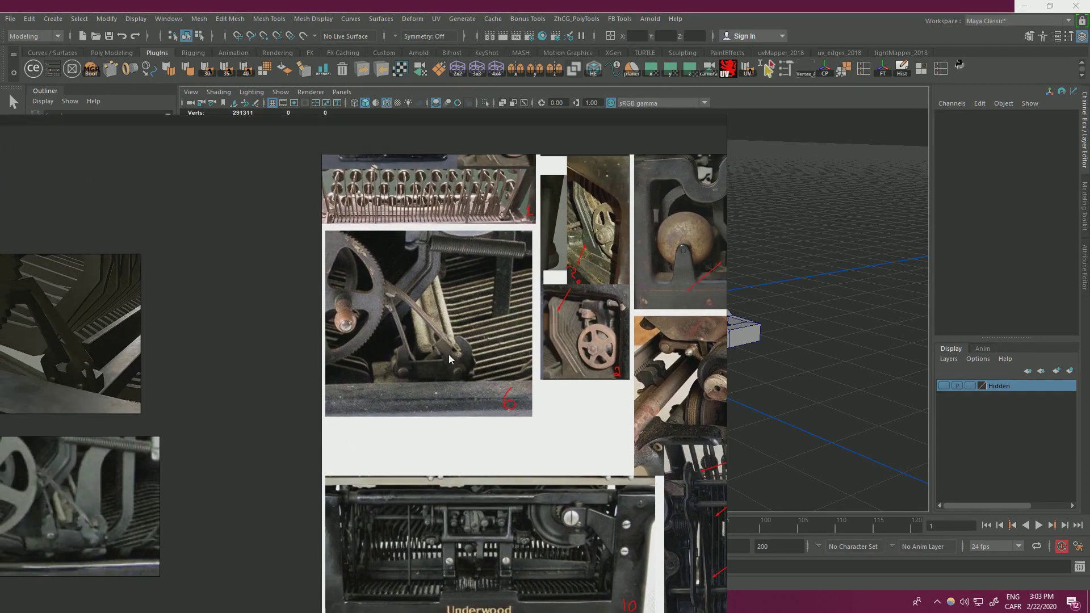
Step: Examine the close-up references of the lever and its pivot bracket beside the gear wheel, then return to the model
scroll(445, 355, "up", 2)
scroll(439, 316, "down", 8)
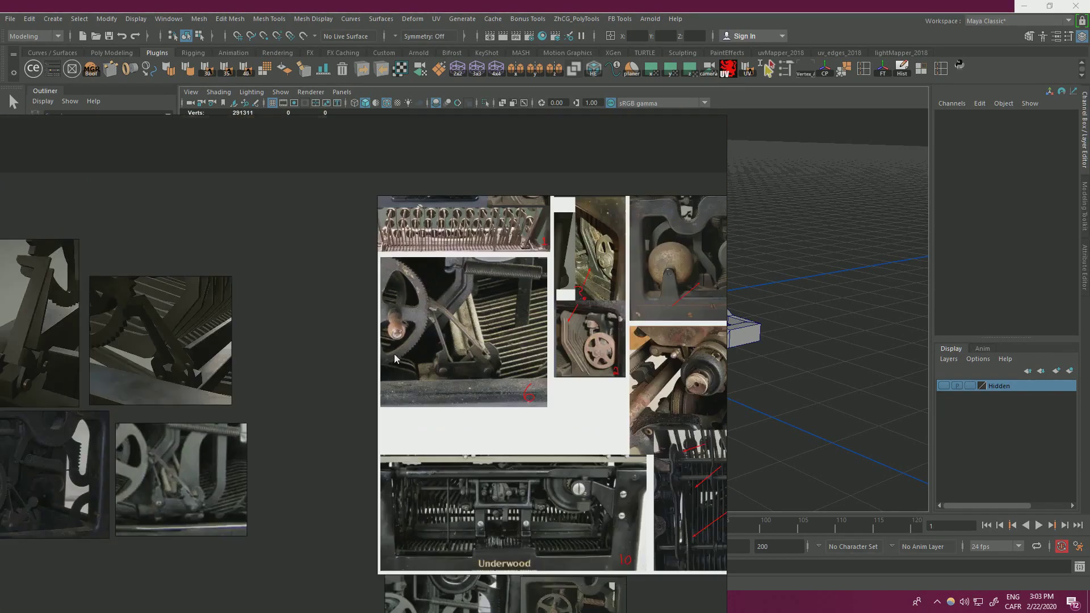
scroll(341, 332, "up", 4)
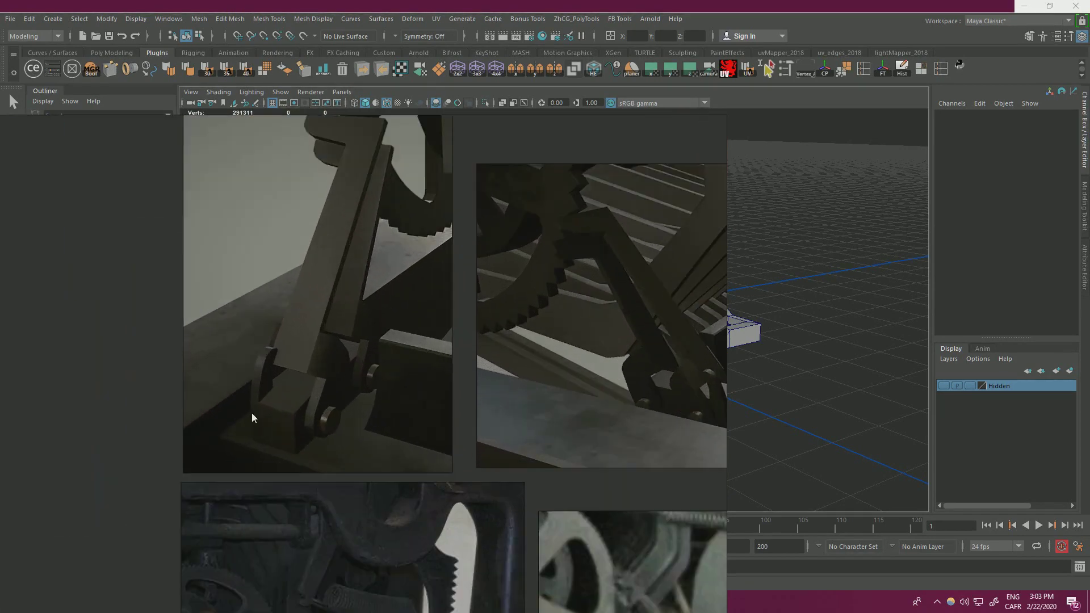
scroll(407, 371, "down", 3)
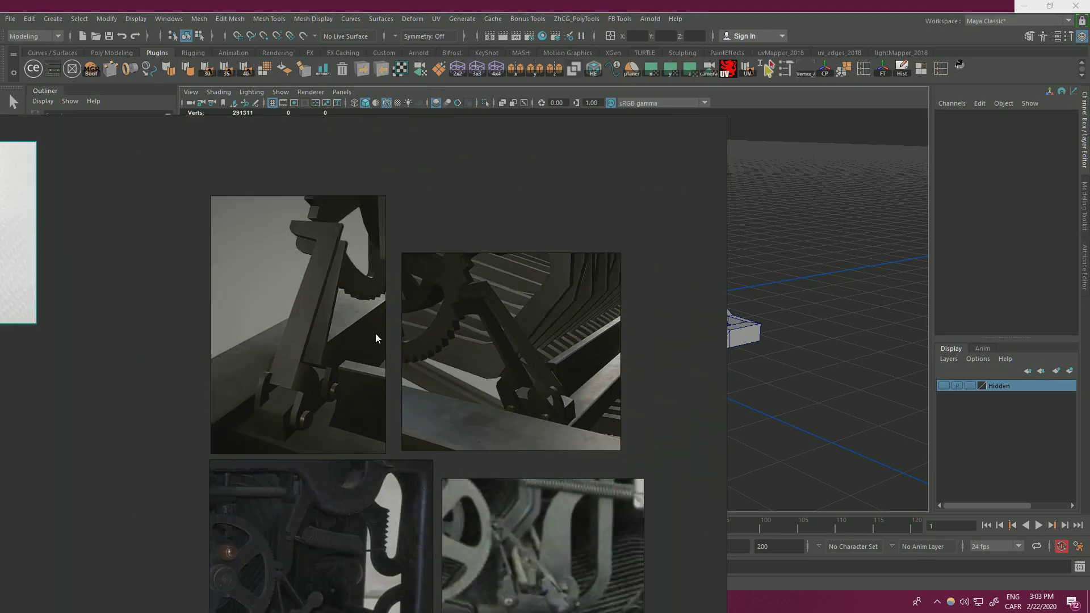
scroll(377, 333, "up", 2)
right_click_drag(479, 260, 0, 260)
Step: Inspect the model's side frame and inner block beneath the spoked wheel, where the lever bracket belongs
left_click_drag(591, 321, 409, 327, "alt")
right_click_drag(511, 335, 733, 343, "alt")
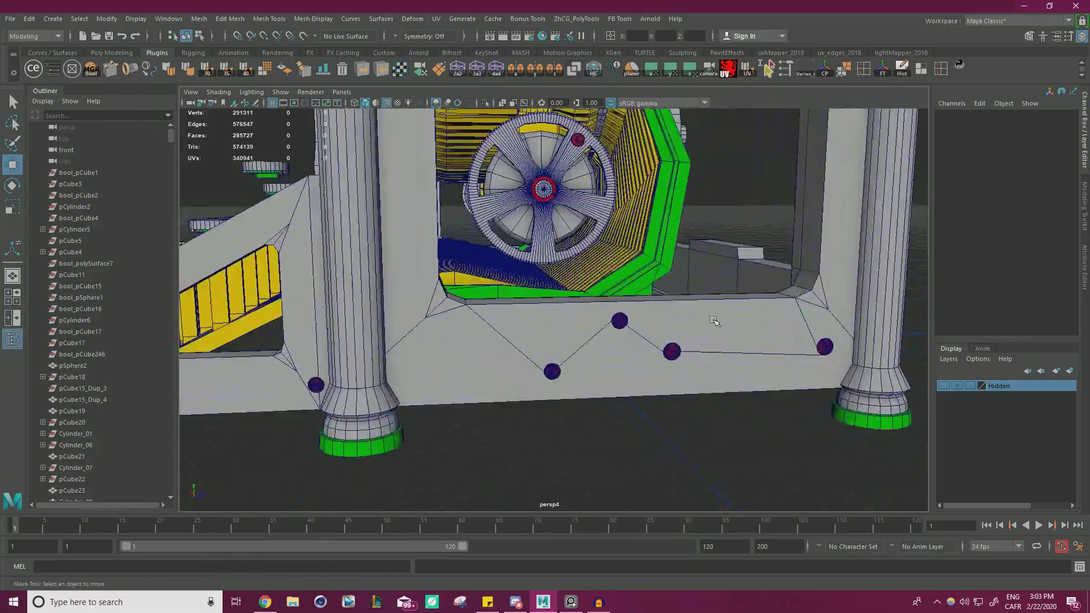
middle_click_drag(732, 222, 662, 355, "alt")
scroll(662, 356, "up", 8)
scroll(519, 371, "down", 8)
left_click_drag(404, 318, 908, 284, "alt")
scroll(851, 256, "up", 6)
middle_click_drag(852, 256, 630, 307, "alt")
left_click_drag(658, 287, 662, 367, "alt")
scroll(662, 367, "up", 4)
middle_click_drag(662, 367, 643, 331, "alt")
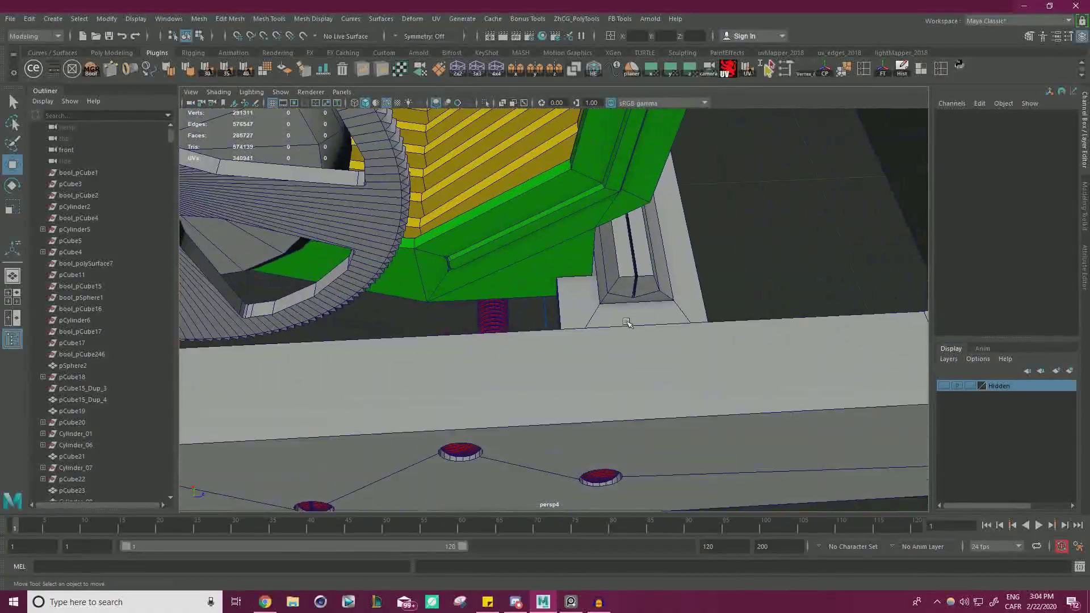
scroll(614, 316, "down", 4)
left_click_drag(597, 311, 551, 295, "alt")
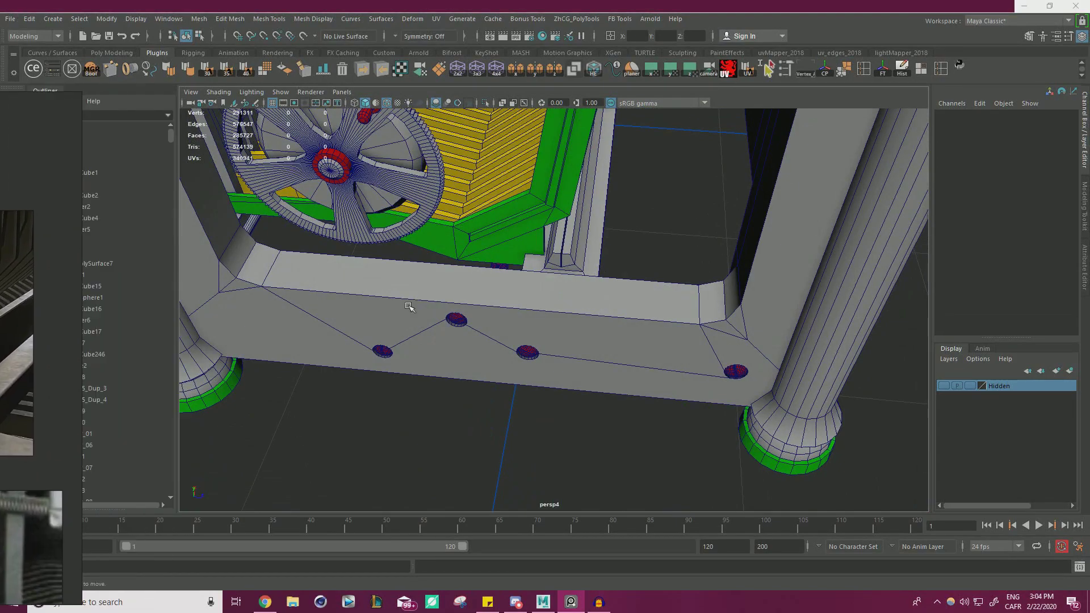
Step: Move the end vertices of the grooved ridge on the frame's inner block back, away from the side beam
left_click(578, 248)
left_click_drag(558, 295, 577, 276, "alt")
scroll(591, 275, "up", 5)
scroll(577, 275, "up", 3)
left_click_drag(472, 273, 601, 283, "alt")
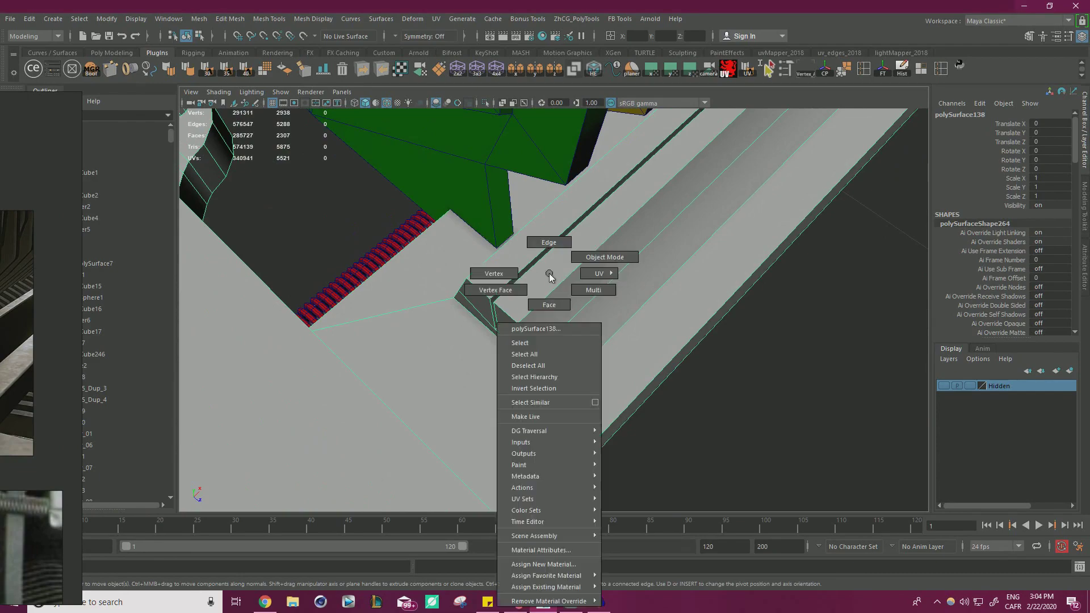
right_click_drag(550, 278, 506, 280)
left_click(518, 322)
left_click_drag(536, 318, 709, 356, "alt")
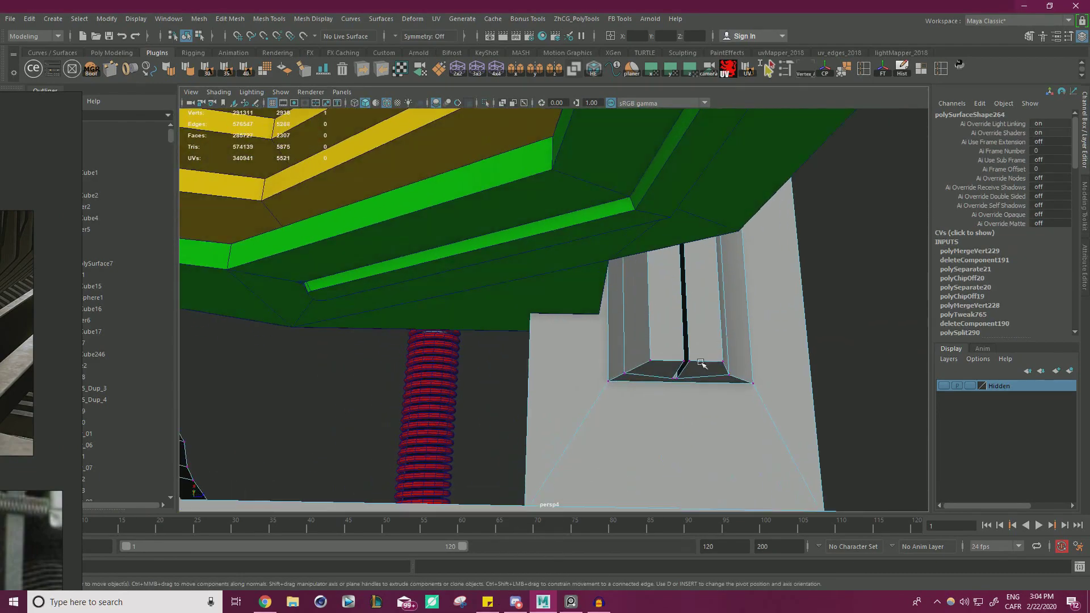
left_click_drag(825, 308, 584, 406)
scroll(645, 318, "down", 5)
left_click_drag(645, 317, 578, 264, "alt")
scroll(578, 265, "up", 2)
left_click_drag(561, 229, 757, 302)
right_click_drag(802, 223, 841, 207)
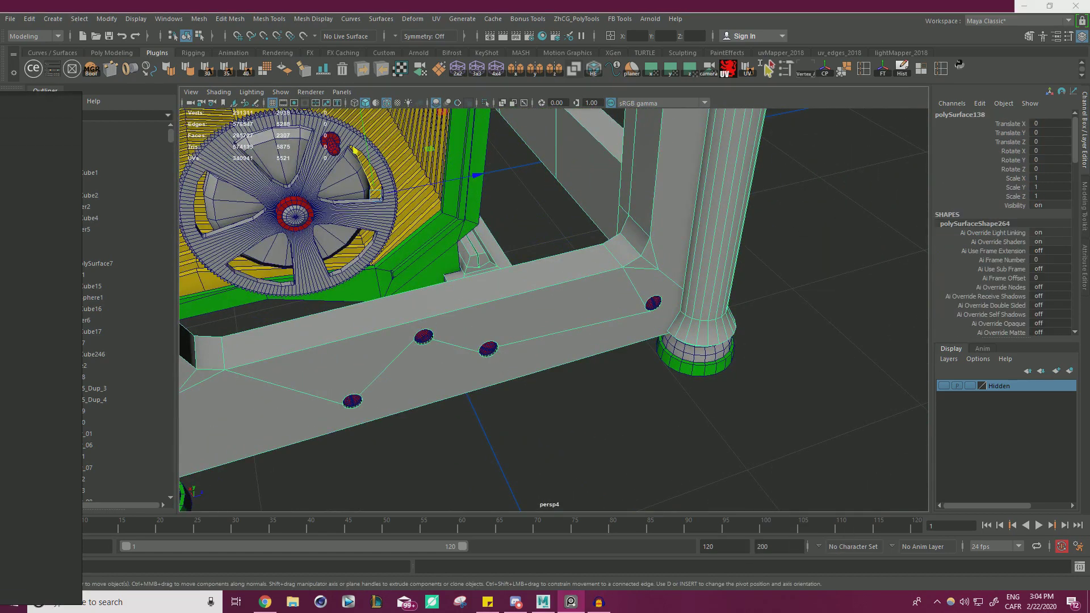
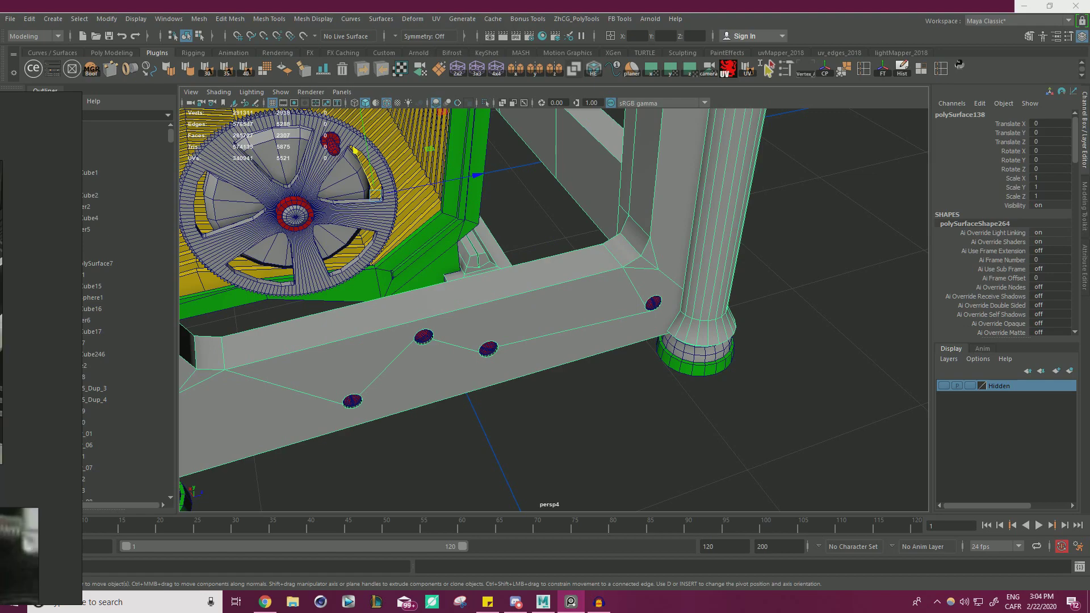
Step: Switch to the Sketchfab Underwood No 5 model in the browser and examine the lever bracket beside the gear wheel
right_click_drag(516, 304, 573, 301, "alt")
left_click_drag(573, 301, 595, 314, "alt")
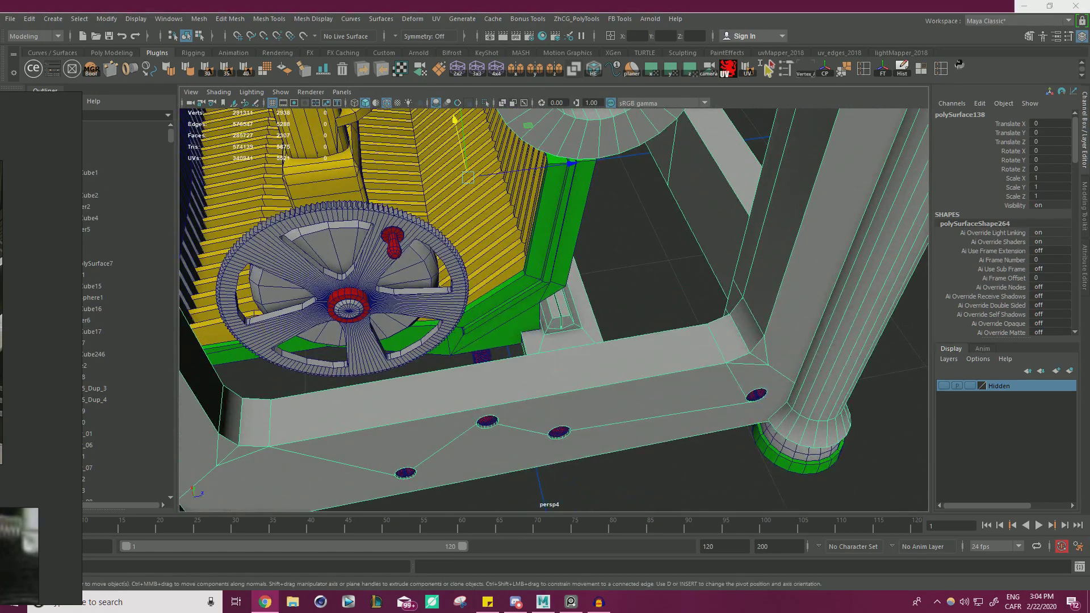
left_click(266, 602)
left_click_drag(517, 402, 440, 433)
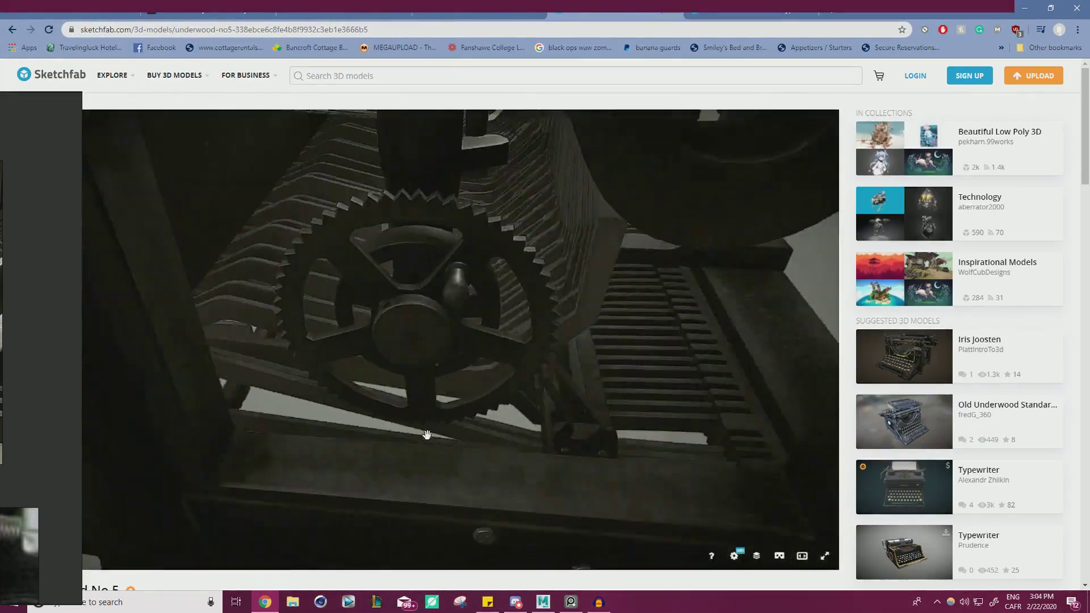
mouse_move(465, 394)
left_mouse_down()
mouse_move(364, 394)
mouse_move(316, 380)
mouse_move(295, 392)
mouse_move(295, 414)
mouse_move(323, 407)
mouse_move(338, 416)
mouse_move(393, 386)
mouse_move(333, 386)
mouse_move(257, 343)
mouse_move(231, 349)
mouse_move(406, 363)
mouse_move(408, 346)
mouse_move(480, 361)
mouse_move(518, 343)
left_mouse_up()
mouse_move(582, 309)
left_mouse_down()
mouse_move(514, 335)
mouse_move(606, 353)
mouse_move(541, 354)
mouse_move(579, 338)
mouse_move(645, 370)
mouse_move(651, 392)
mouse_move(648, 362)
mouse_move(567, 445)
mouse_move(450, 277)
left_mouse_up()
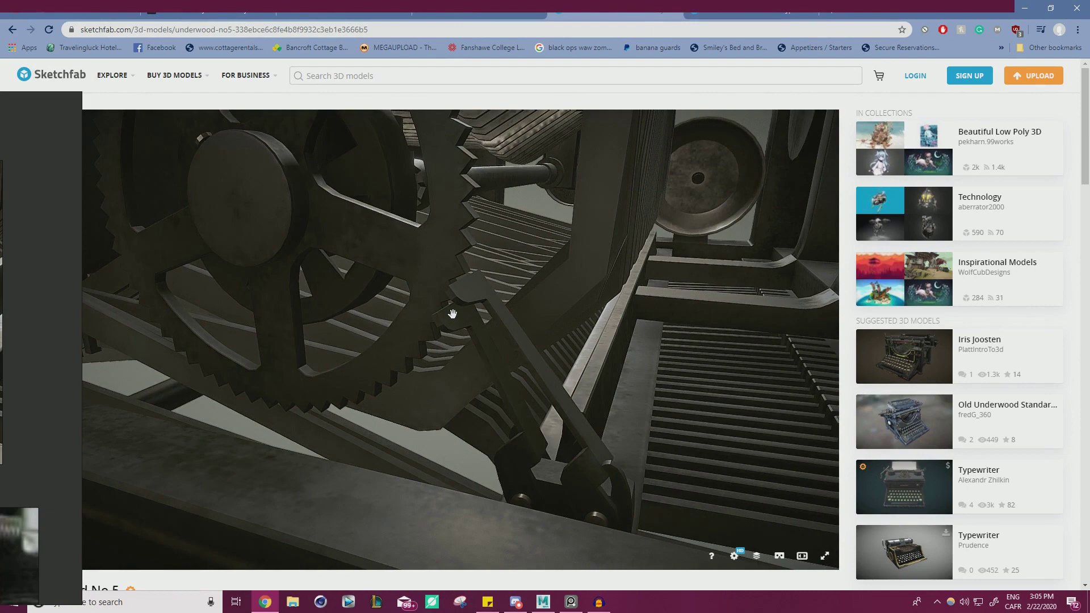
mouse_move(453, 314)
left_mouse_down()
mouse_move(555, 389)
mouse_move(584, 443)
mouse_move(547, 442)
mouse_move(499, 384)
mouse_move(601, 340)
left_mouse_up()
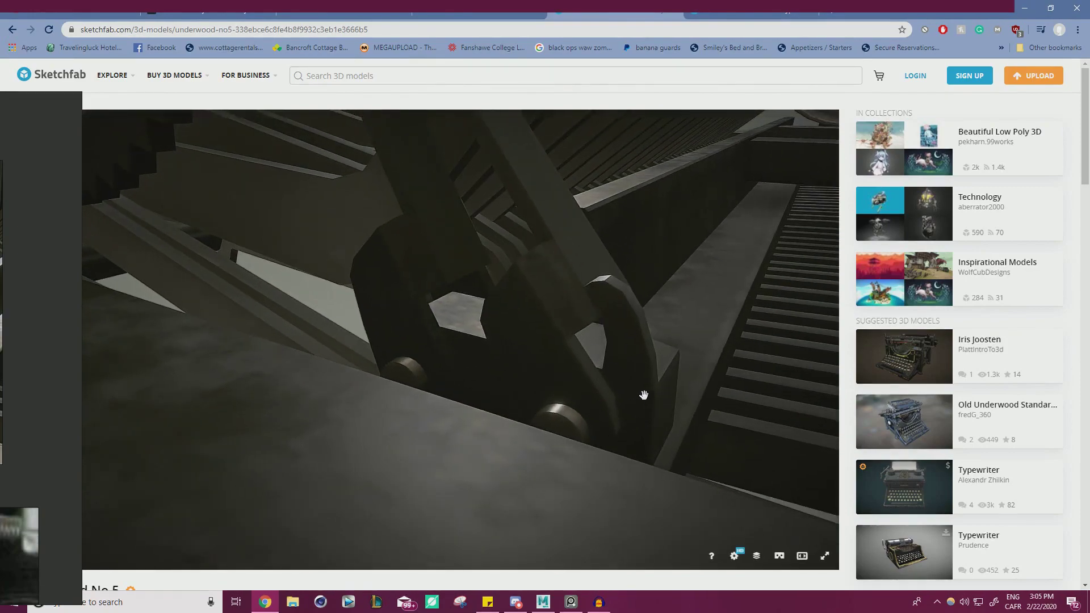
key("alt+Tab")
Step: Deselect the frame and create a polygon cube
left_click_drag(455, 367, 575, 326, "alt")
scroll(590, 318, "down", 5)
left_click(708, 377)
left_click_drag(721, 355, 627, 420, "alt")
scroll(627, 420, "up", 3)
right_click_drag(627, 420, 553, 365, "alt")
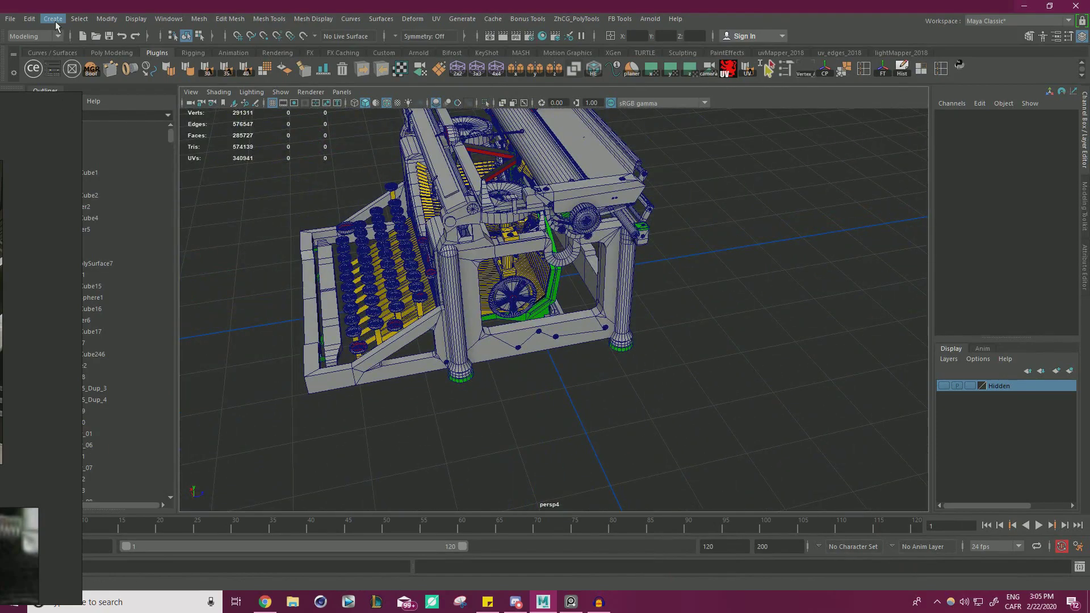
left_click(56, 21)
mouse_move(116, 62)
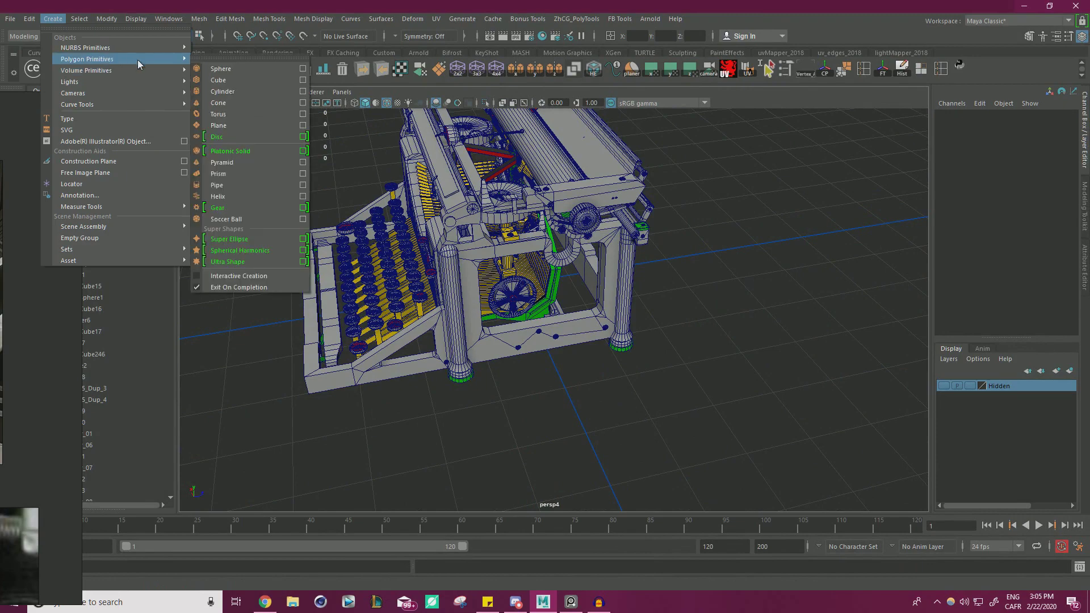
left_click(221, 80)
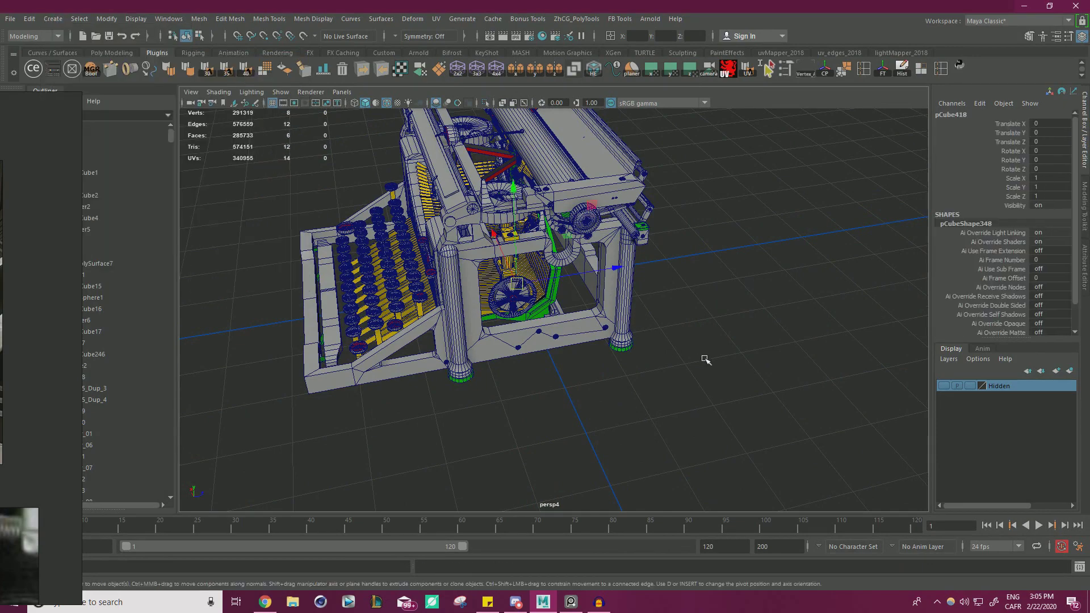
Step: Move the cube to the side beam near the grooved ridge, at about X -18.167, Y 4.943, Z 4.257
left_click_drag(501, 330, 476, 363, "alt")
left_click_drag(565, 222, 610, 294)
scroll(611, 295, "up", 5)
middle_click_drag(611, 409, 610, 307, "alt")
left_click_drag(611, 306, 625, 307, "alt")
scroll(606, 319, "up", 3)
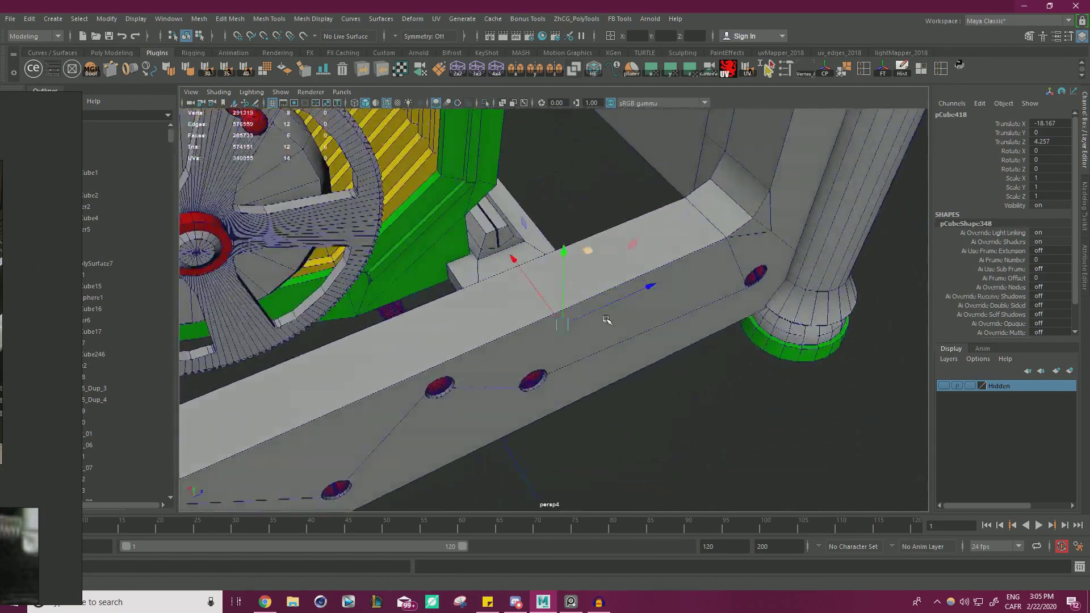
scroll(606, 319, "up", 4)
left_click_drag(499, 335, 532, 338, "alt")
scroll(531, 337, "up", 5)
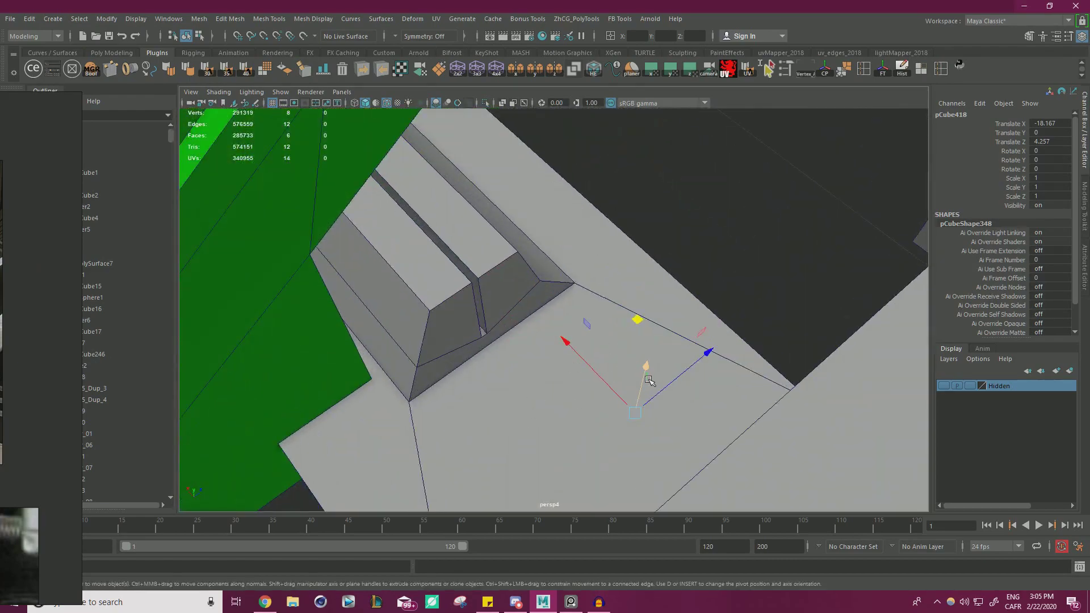
left_click_drag(649, 380, 736, 96)
Step: Examine the bracket references again to compare the bracket's shape and position with the side frame
left_click_drag(668, 268, 613, 205, "alt")
right_click_drag(613, 205, 427, 201, "alt")
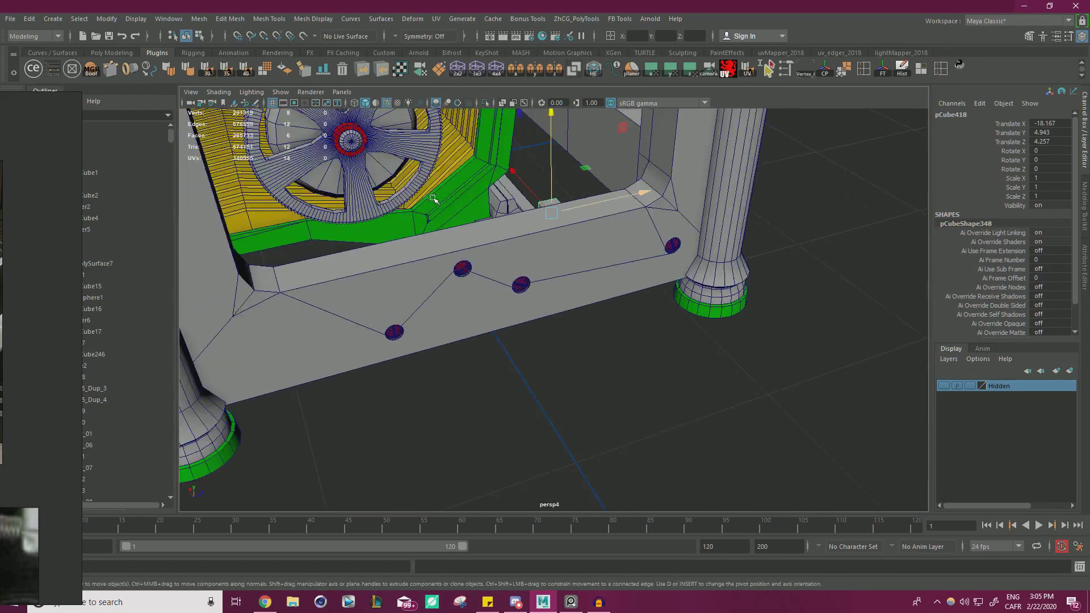
left_click_drag(427, 201, 397, 202, "alt")
middle_click_drag(398, 202, 514, 309, "alt")
right_click_drag(513, 309, 590, 321, "alt")
right_click_drag(0, 407, 523, 267)
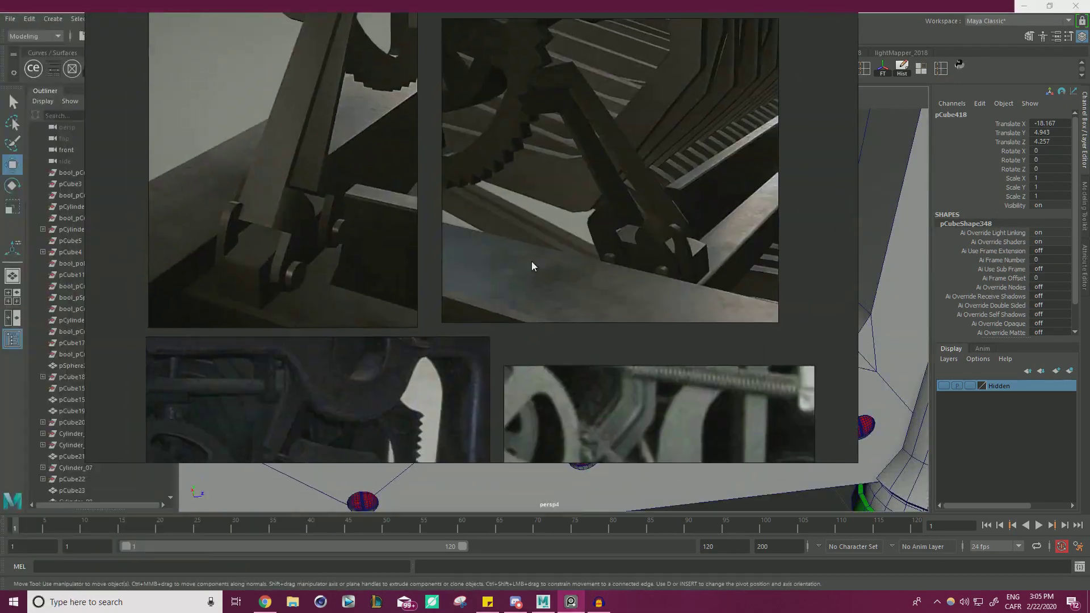
scroll(523, 267, "down", 1)
middle_click_drag(427, 461, 489, 278)
scroll(491, 335, "up", 2)
middle_click_drag(704, 313, 701, 278)
scroll(392, 329, "up", 2)
scroll(430, 325, "down", 4)
right_click_drag(451, 294, 0, 341)
Step: Move the cube onto the inner block at the end of the ridge, about X -19.153, Y 6.327, Z 1.833
left_click_drag(562, 216, 588, 335, "alt")
middle_click_drag(589, 335, 568, 248, "alt")
right_click_drag(568, 247, 740, 299, "alt")
left_click_drag(768, 156, 613, 146)
left_click_drag(664, 205, 574, 178, "alt")
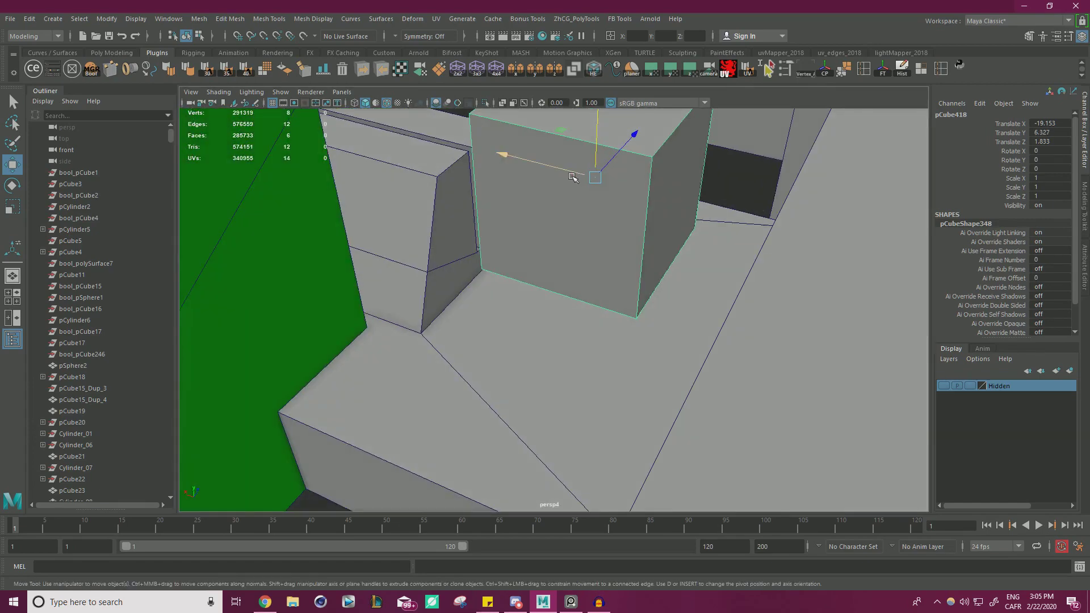
middle_click_drag(574, 178, 534, 312, "alt")
Step: Isolate the cube, delete its bottom face, and show the whole model again in object mode
left_click(486, 103)
right_click_drag(485, 187, 377, 226, "alt")
left_click_drag(377, 226, 585, 250, "alt")
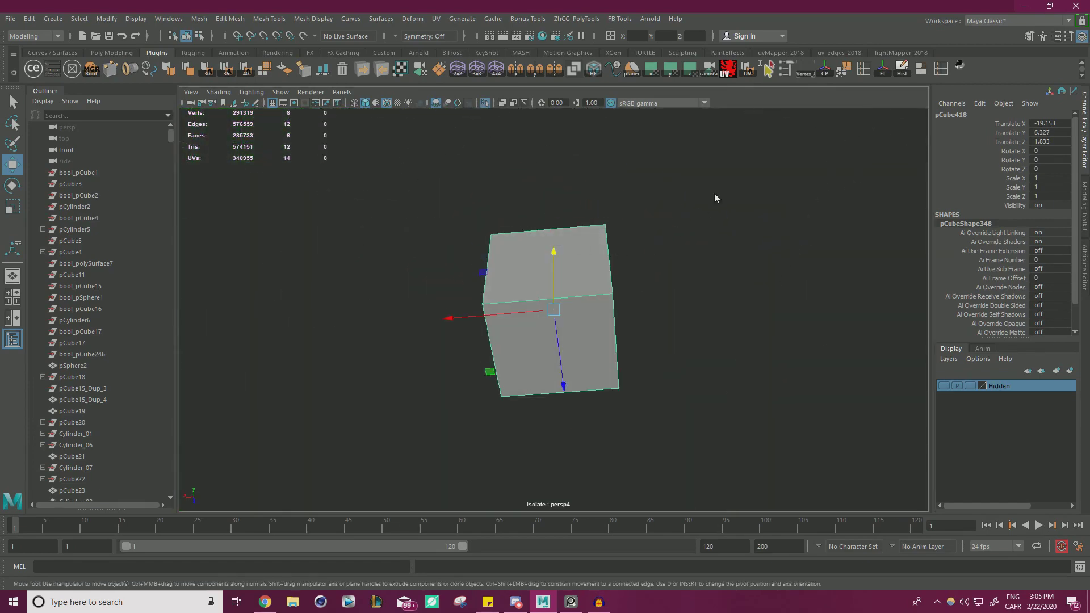
right_click_drag(715, 197, 716, 233)
left_click(592, 331)
key("Delete")
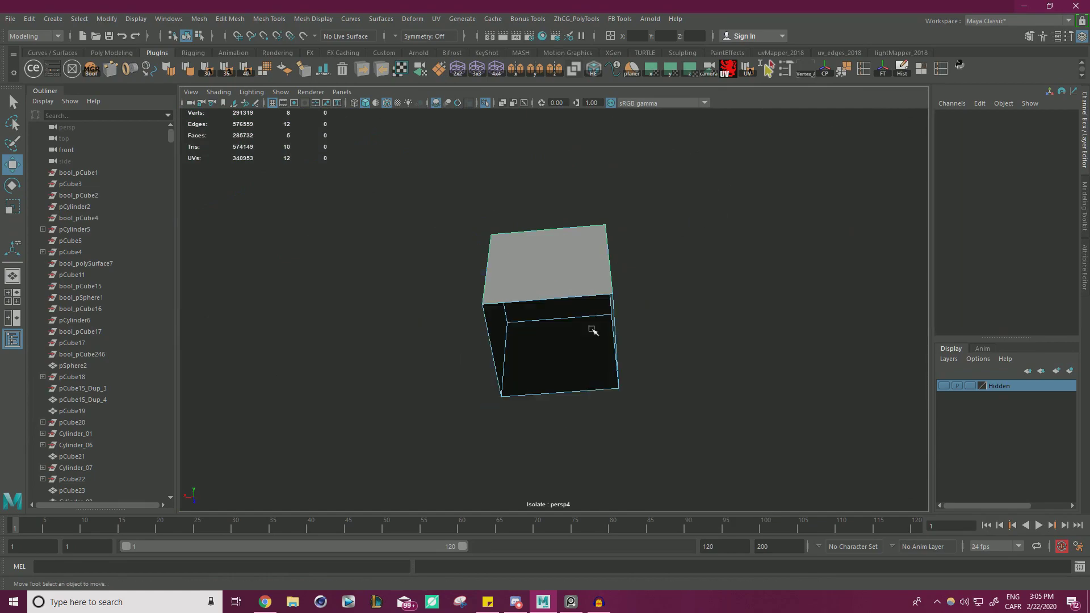
right_click_drag(579, 252, 622, 211)
left_click(484, 104)
Step: Lower the cube onto the inner block at about Y 5.877 and widen it to a Z scale of about 1.3
left_click_drag(681, 188, 454, 347, "alt")
scroll(511, 341, "down", 3)
middle_click_drag(556, 352, 567, 259, "alt")
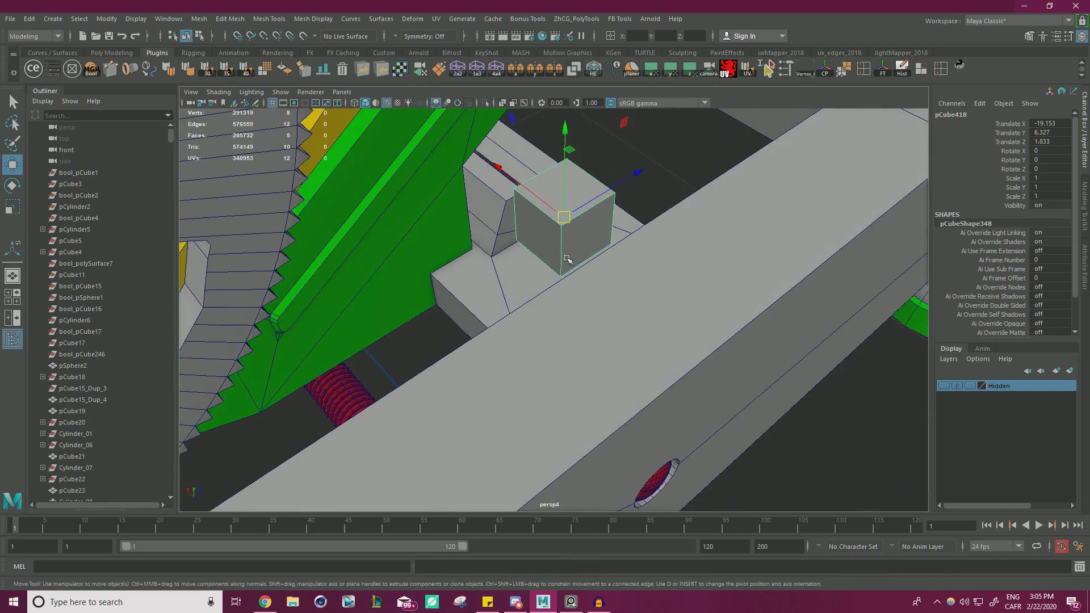
left_click_drag(616, 267, 649, 278, "alt")
right_click_drag(576, 280, 696, 283, "alt")
middle_click_drag(696, 283, 703, 323, "alt")
key("d")
left_click_drag(552, 197, 538, 348)
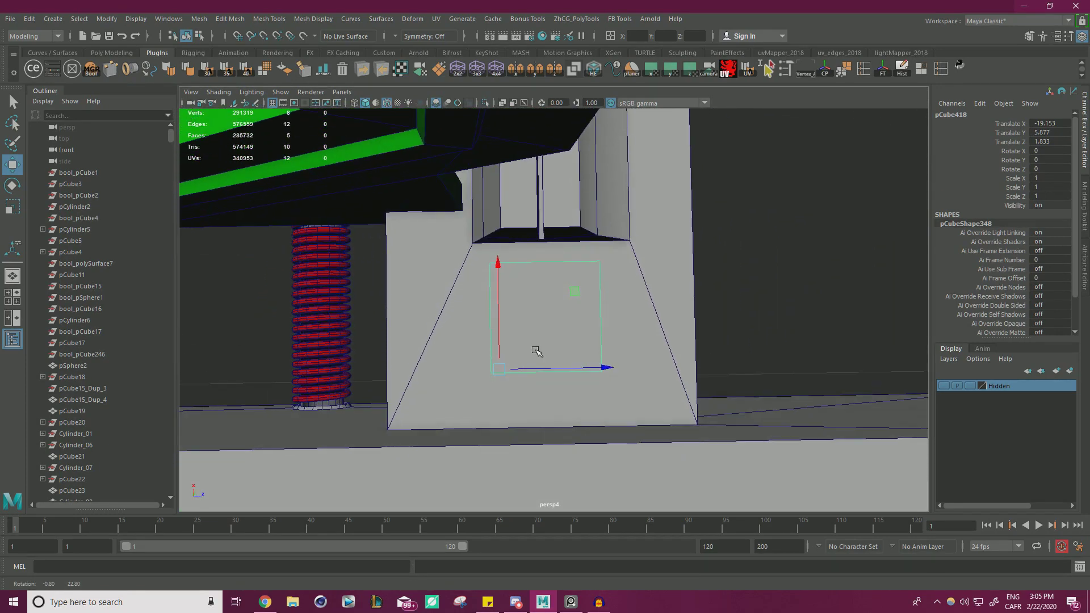
key("r")
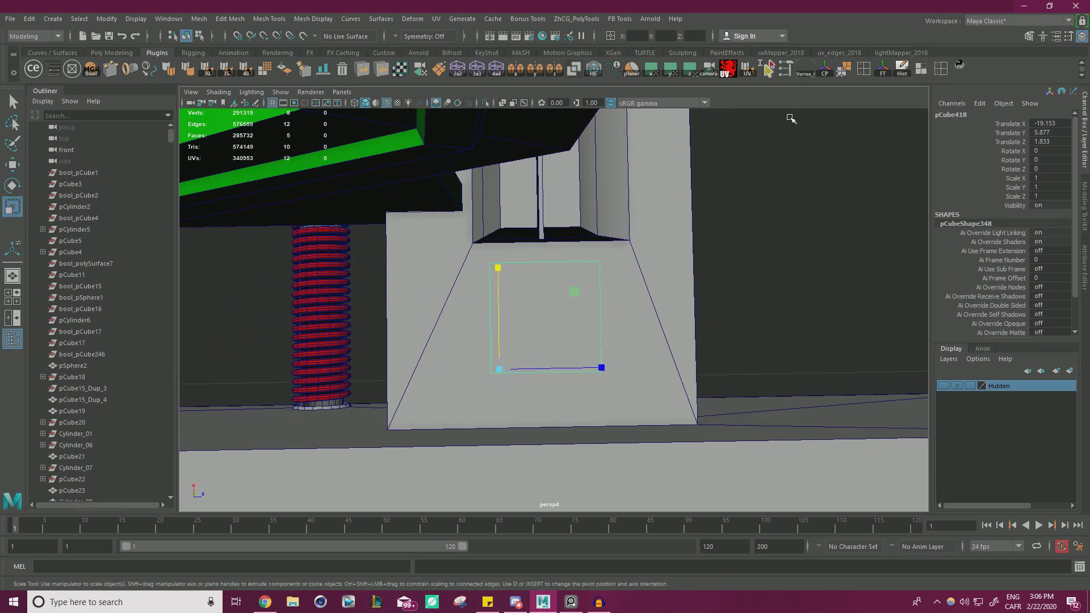
left_click_drag(648, 317, 683, 318)
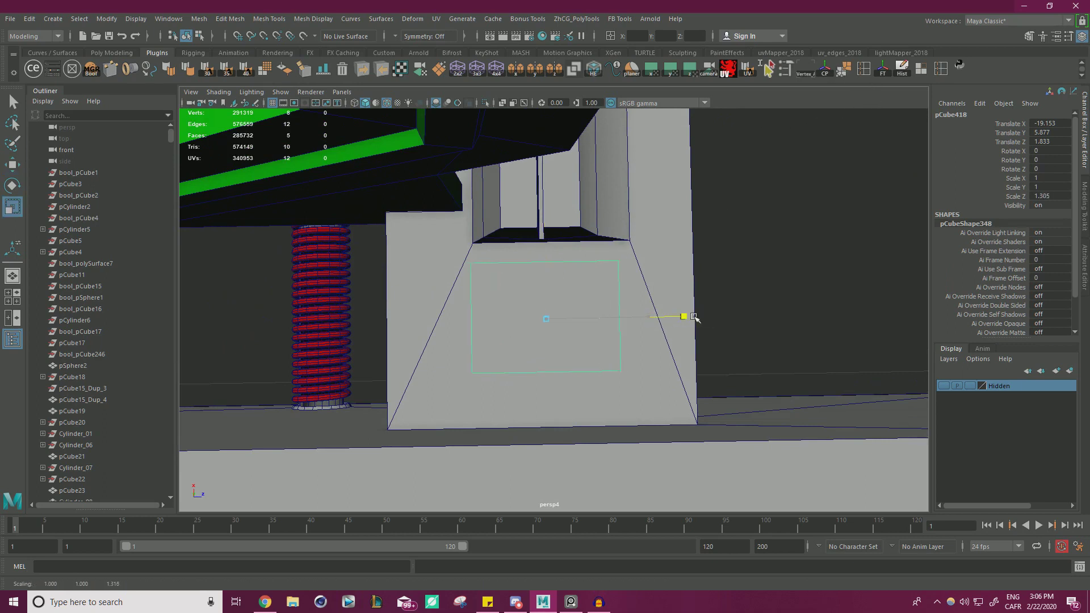
Step: Scale the cube to about 0.681 in X and 1.544 in Z, and move it to about X -19.368, Z 1.79
middle_click_drag(708, 319, 735, 307, "alt")
left_click_drag(571, 220, 571, 230)
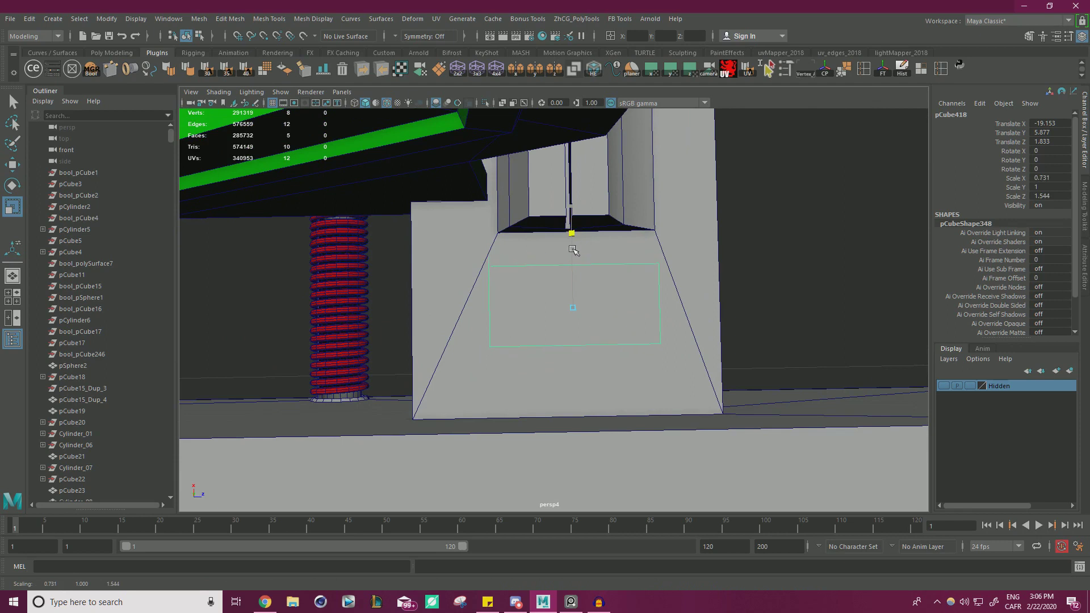
key("alt+Tab")
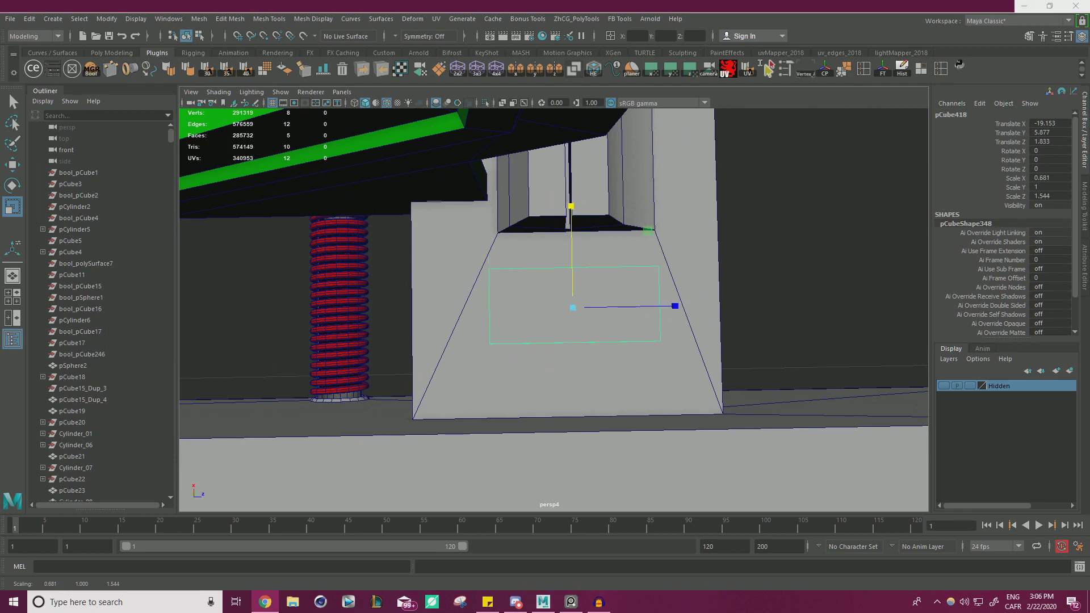
left_click_drag(647, 231, 574, 246)
key("ctrl+z")
key("w")
right_click_drag(574, 246, 574, 235, "alt")
left_click_drag(574, 235, 167, 325, "alt")
middle_click_drag(168, 326, 215, 379, "alt")
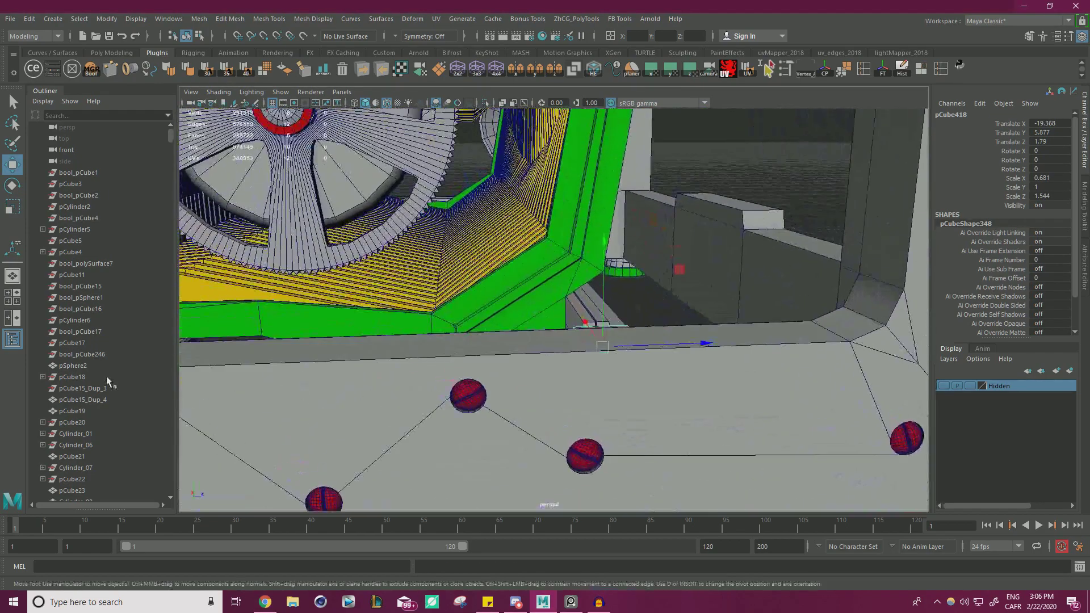
Step: Compare the cube's size and placement on the side frame with the lever bracket reference images
key("alt+Tab")
scroll(375, 389, "up", 3)
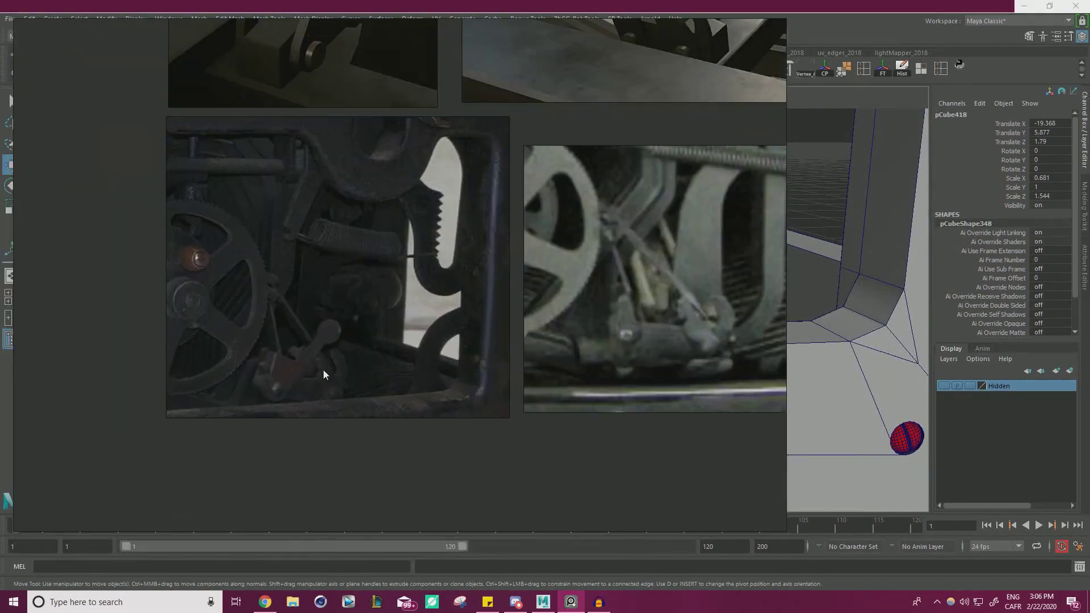
key("alt+Tab")
right_click_drag(535, 356, 560, 364, "alt")
left_click_drag(559, 363, 599, 387, "alt")
right_click_drag(613, 359, 559, 364, "alt")
left_click_drag(560, 363, 610, 369, "alt")
key("alt+Tab")
right_click_drag(205, 325, 447, 272)
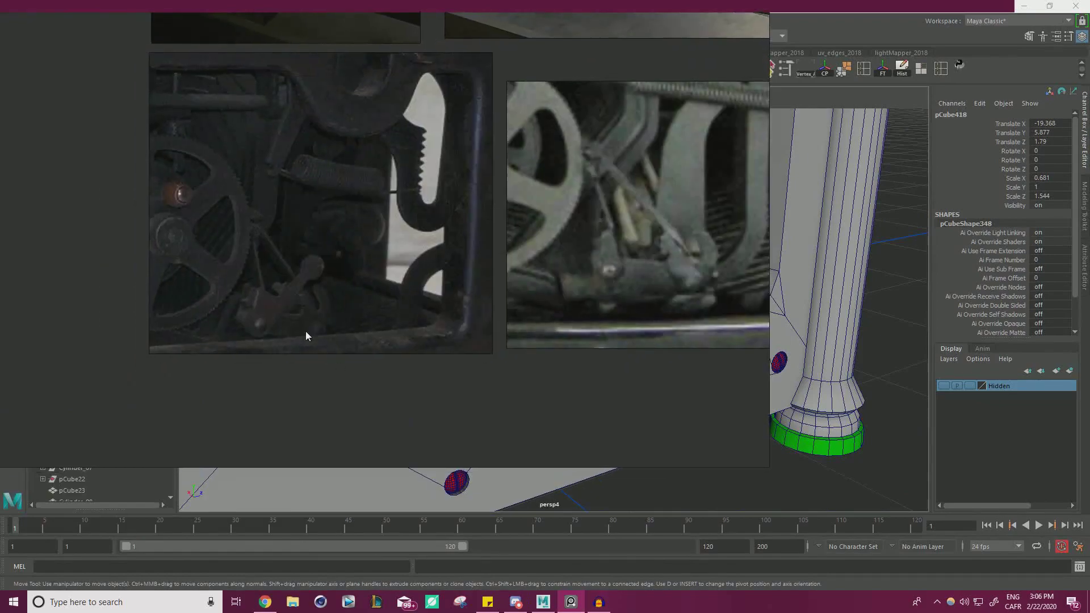
right_click_drag(335, 324, 299, 323)
Step: Increase the cube's height to a Y scale of about 1.225
key("alt+Tab")
left_click_drag(412, 386, 386, 367, "alt")
scroll(598, 348, "up", 5)
key("r")
left_click_drag(617, 307, 616, 299)
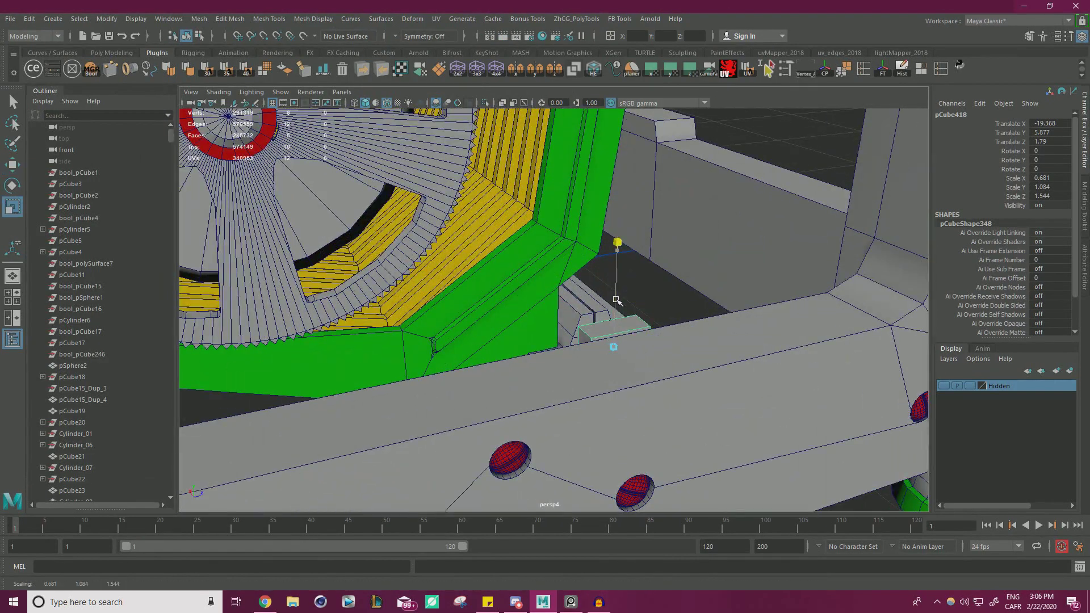
key("w")
Step: Widen the cube on the inner block to a scale of about 0.741 in X and 2.377 in Z
left_click_drag(584, 363, 559, 392, "alt")
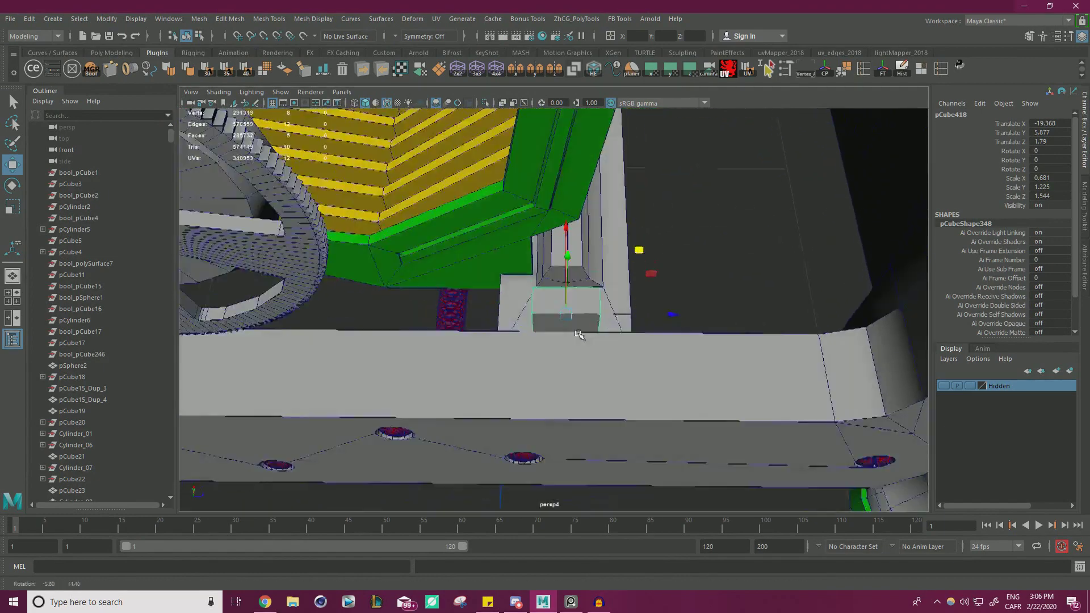
right_click_drag(579, 375, 657, 360, "alt")
left_click_drag(657, 362, 729, 310, "alt")
key("r")
left_click_drag(604, 345, 560, 321, "alt")
left_click_drag(482, 287, 527, 322)
key("w")
Step: Poke the inner block's face beneath the cube to give it a centre vertex, and return to object mode
left_click(606, 265)
right_click_drag(579, 259, 578, 288)
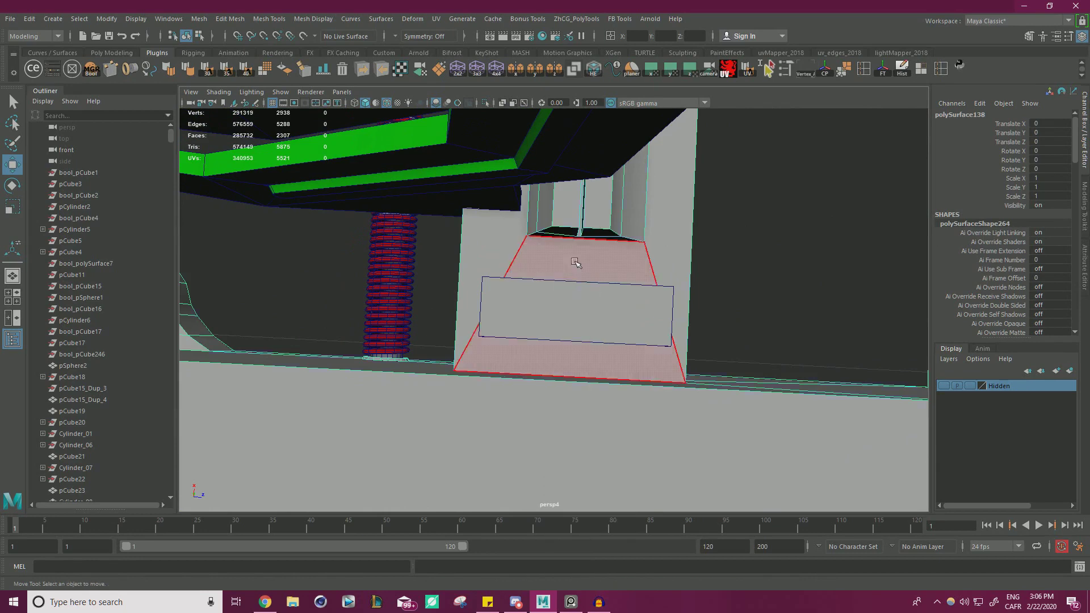
left_click(577, 265)
right_click_drag(795, 263, 832, 248, "shift")
right_click_drag(773, 227, 834, 202)
left_click(780, 226)
Step: Align the cube with the centre of the poked face, at about X -19.167, Z 1.811
left_click(584, 332)
left_click_drag(595, 321, 574, 300)
left_click(852, 299)
Step: Delete the four poke edges from the inner block's face and return to object mode
right_click_drag(778, 300, 686, 302, "alt")
left_click_drag(687, 302, 613, 324, "alt")
right_click_drag(613, 324, 704, 314, "alt")
left_click_drag(702, 315, 489, 293, "alt")
left_click(556, 288)
left_click(598, 259)
right_click_drag(580, 238, 579, 209)
left_click(578, 224)
left_click(464, 249, "shift")
left_click(488, 351, "shift")
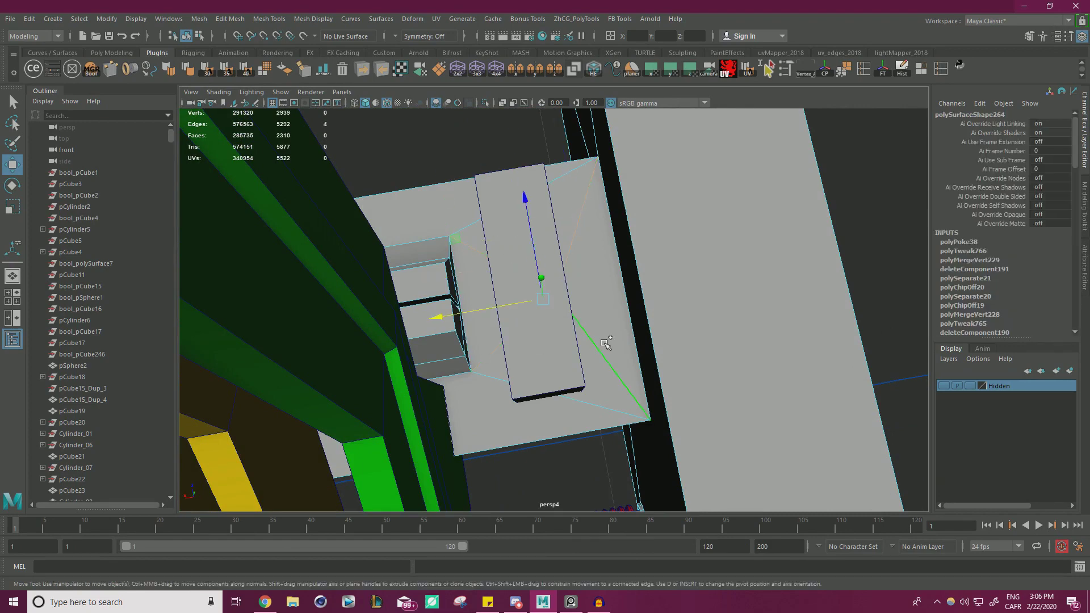
key("Delete")
right_click_drag(547, 252, 599, 231)
left_click(852, 248)
Step: Examine the lever bracket references and compare them with the block on the side frame
left_click_drag(674, 246, 485, 214, "alt")
scroll(410, 211, "down", 4)
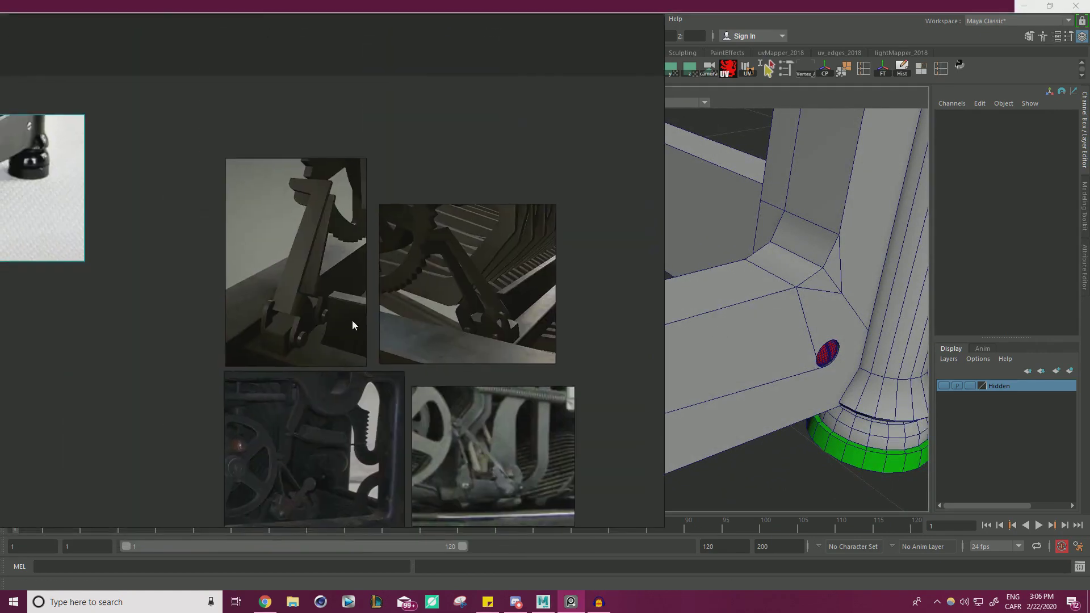
middle_click_drag(285, 312, 340, 315)
right_click_drag(358, 305, 0, 304)
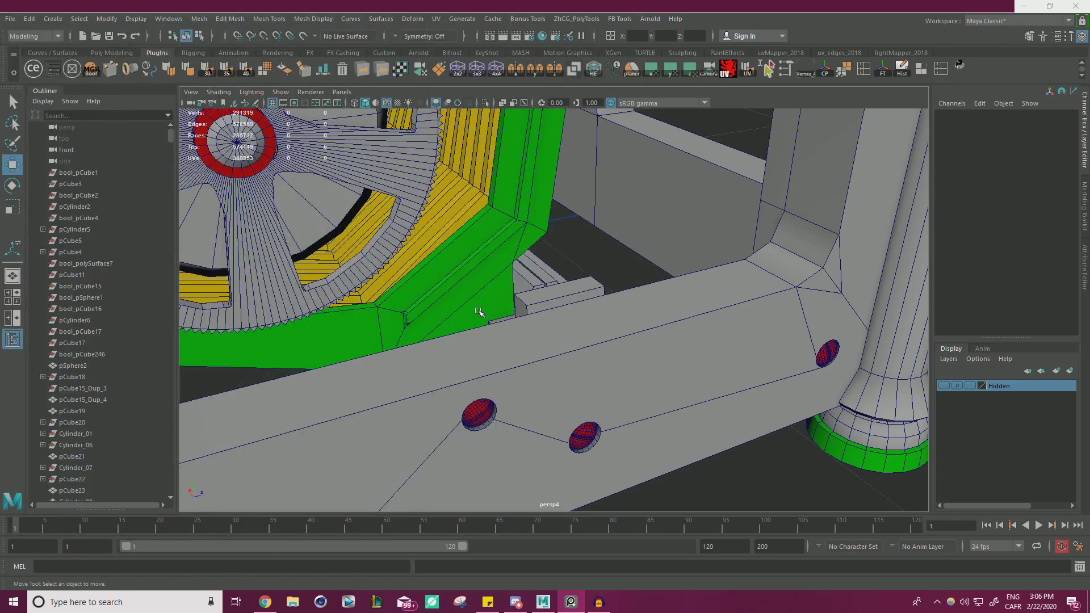
left_click_drag(382, 311, 462, 295, "alt")
middle_click_drag(462, 295, 506, 389, "alt")
right_click_drag(506, 389, 436, 340, "alt")
mouse_move(580, 375)
left_mouse_down("alt")
mouse_move(585, 340)
mouse_move(585, 386)
mouse_move(586, 365)
left_mouse_up("alt")
Step: Frame the lever images on the reference board and park it in a corner so the model stays visible
key("alt+Tab")
right_click_drag(112, 363, 435, 343)
scroll(329, 325, "up", 3)
middle_click_drag(372, 250, 469, 112)
scroll(568, 248, "down", 3)
right_click_drag(507, 137, 203, 410)
left_click_drag(203, 410, 160, 447)
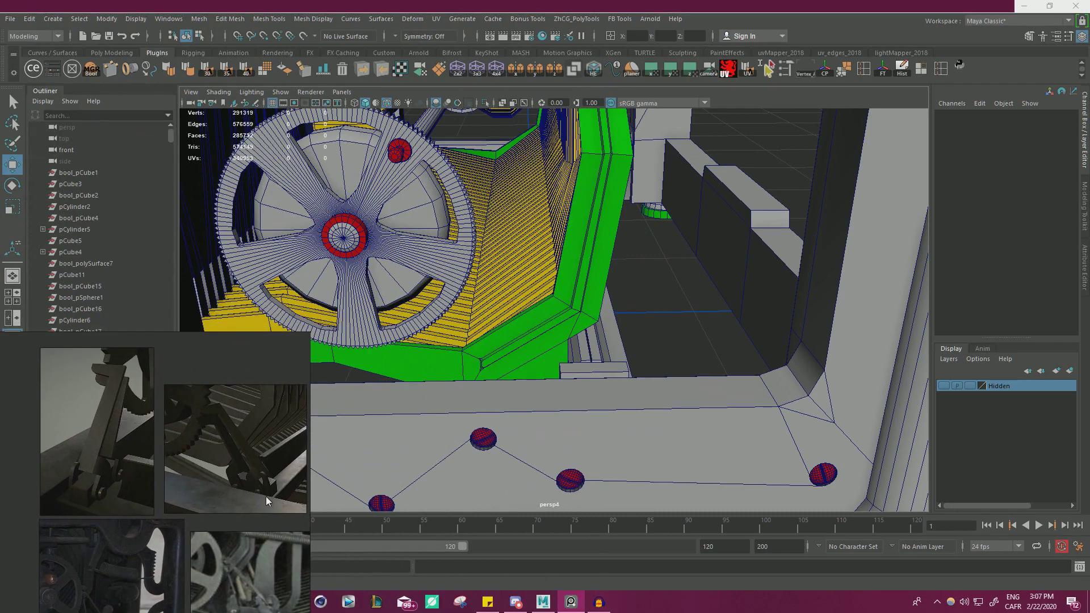
Step: Duplicate the bracket cube and raise the copy above it to about Y 10.173
left_click_drag(646, 308, 552, 336, "alt")
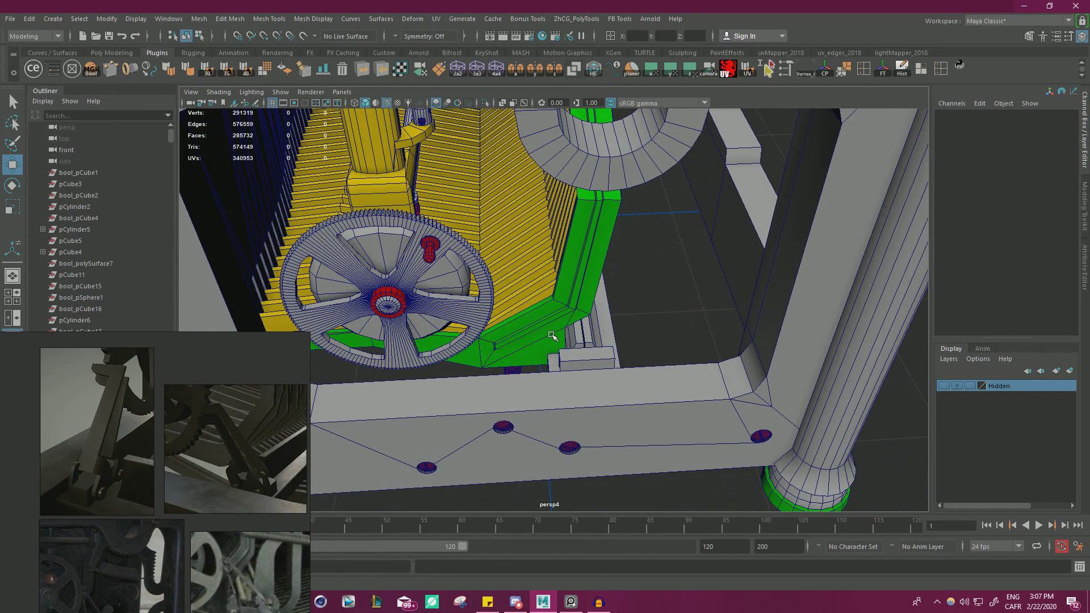
left_click(583, 353)
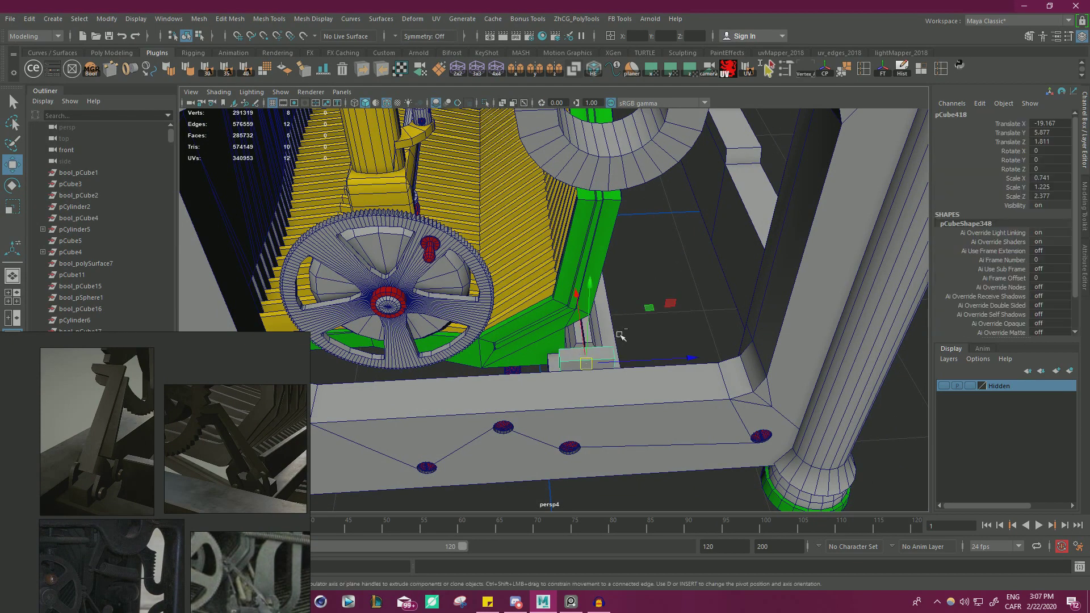
left_click_drag(593, 321, 592, 239)
left_click_drag(590, 273, 655, 237, "alt")
Step: Fill the open bottom border of the duplicated cube and return to object mode
right_click_drag(647, 209, 647, 177)
double_click(562, 253)
left_click_drag(598, 264, 626, 254, "alt")
right_click_drag(599, 231, 676, 338, "shift")
right_click_drag(666, 194, 701, 163)
left_click(648, 205)
Step: Flatten the duplicated cube into a thin plate with a Y scale of about 0.174
left_click_drag(648, 204, 619, 245, "alt")
left_click(563, 217)
key("r")
left_click_drag(562, 192, 148, 437)
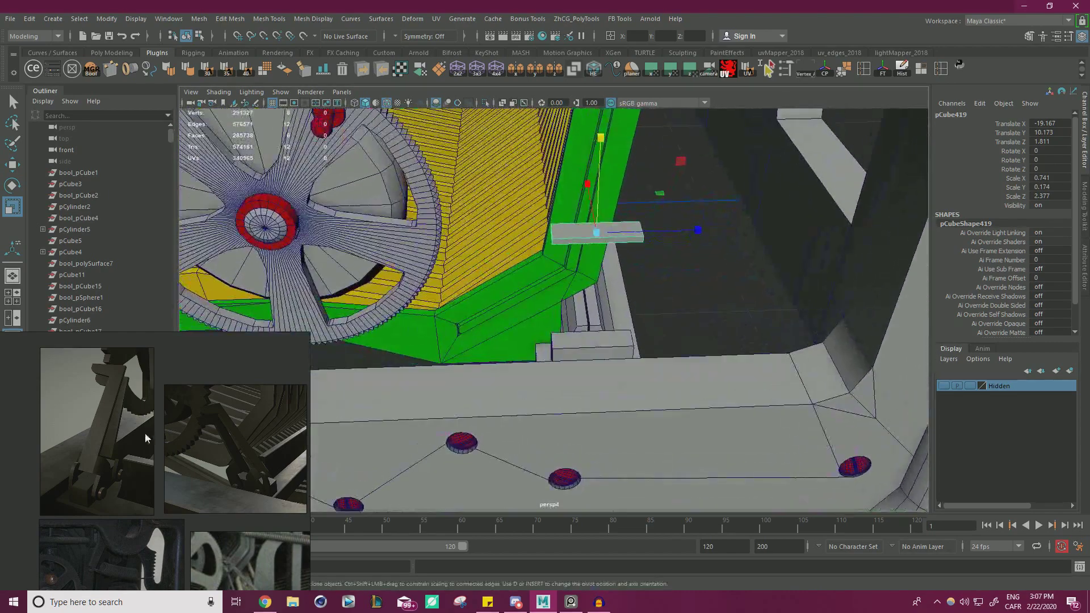
Step: Stretch the plate into a long bar by moving the vertices at both ends outward
left_click_drag(634, 370, 605, 258, "alt")
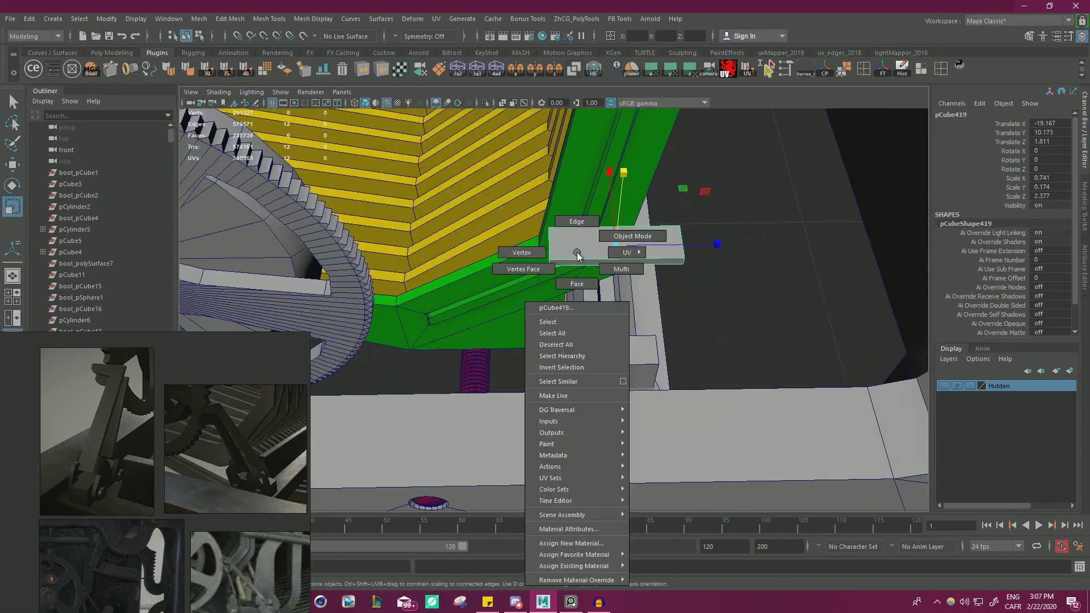
right_click_drag(577, 255, 506, 251)
left_click_drag(463, 185, 573, 287)
key("w")
left_click_drag(606, 247, 509, 244)
left_click(680, 245)
left_click_drag(723, 247, 820, 259)
scroll(816, 254, "up", 3)
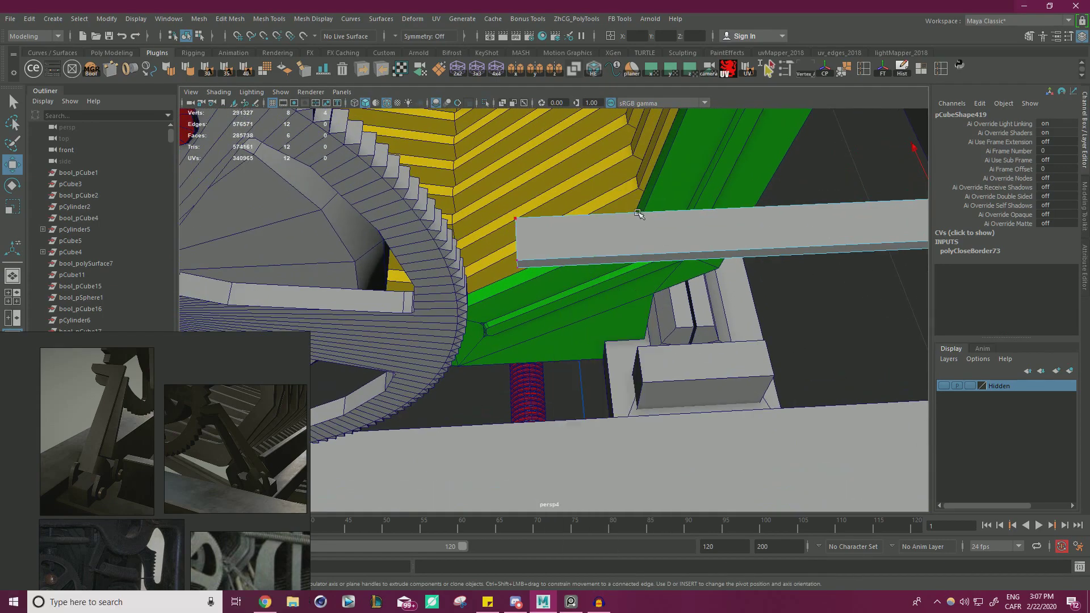
Step: Cut an edge loop across the bar close to its end beside the wheel
key("F8")
key("ctrl+shift+x")
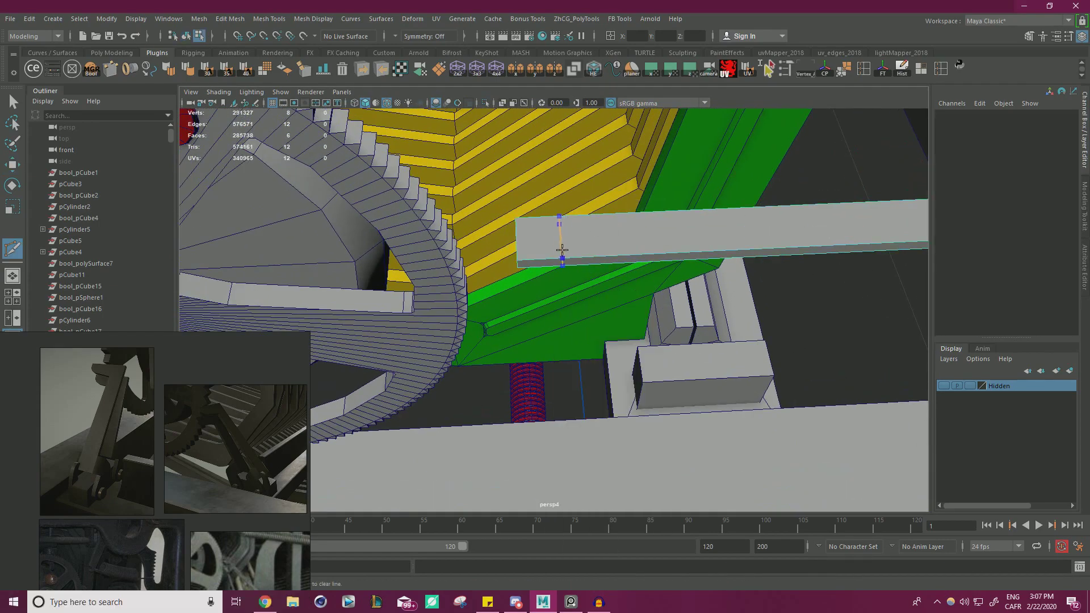
key("w")
Step: Extrude the small side face at the bar's end outward to form a short L-shaped hook
right_click_drag(549, 238, 546, 267)
left_click(535, 261)
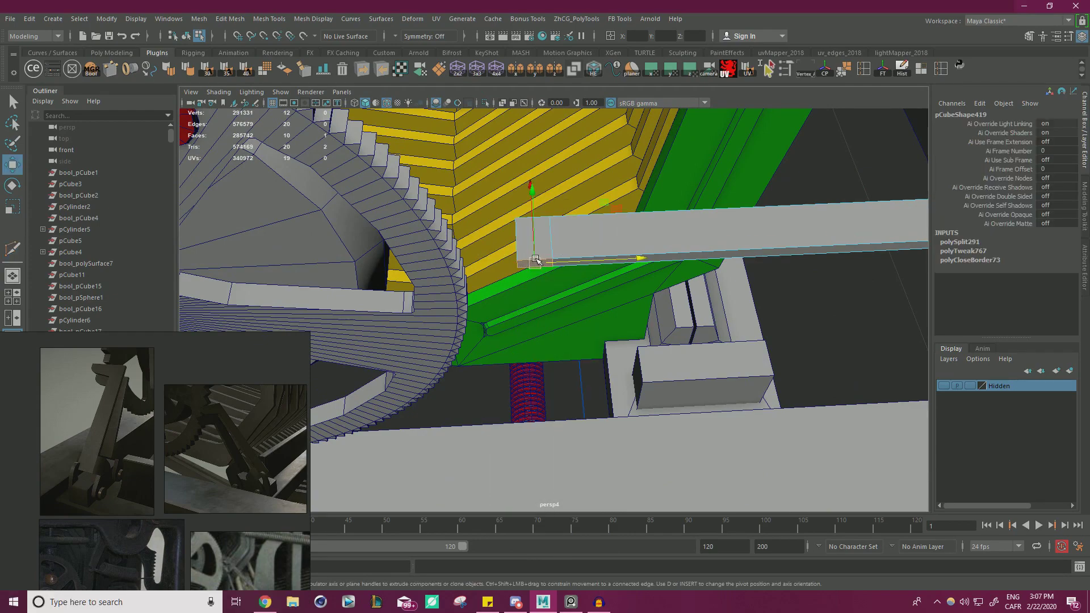
scroll(596, 263, "down", 4)
left_click_drag(608, 264, 585, 272, "alt")
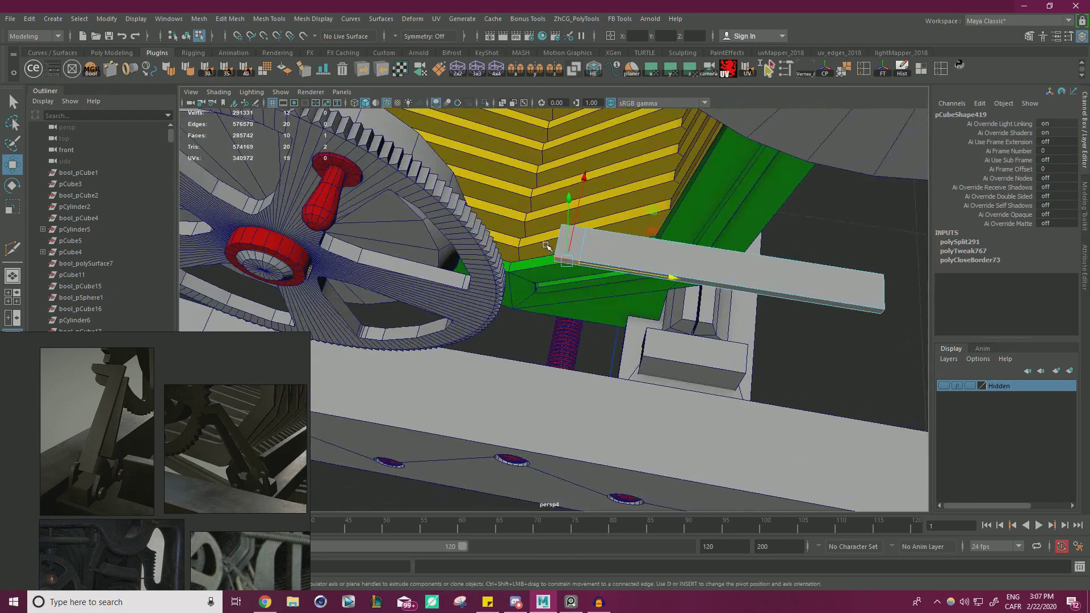
left_click_drag(585, 188, 660, 281, "shift")
left_click_drag(578, 171, 578, 170)
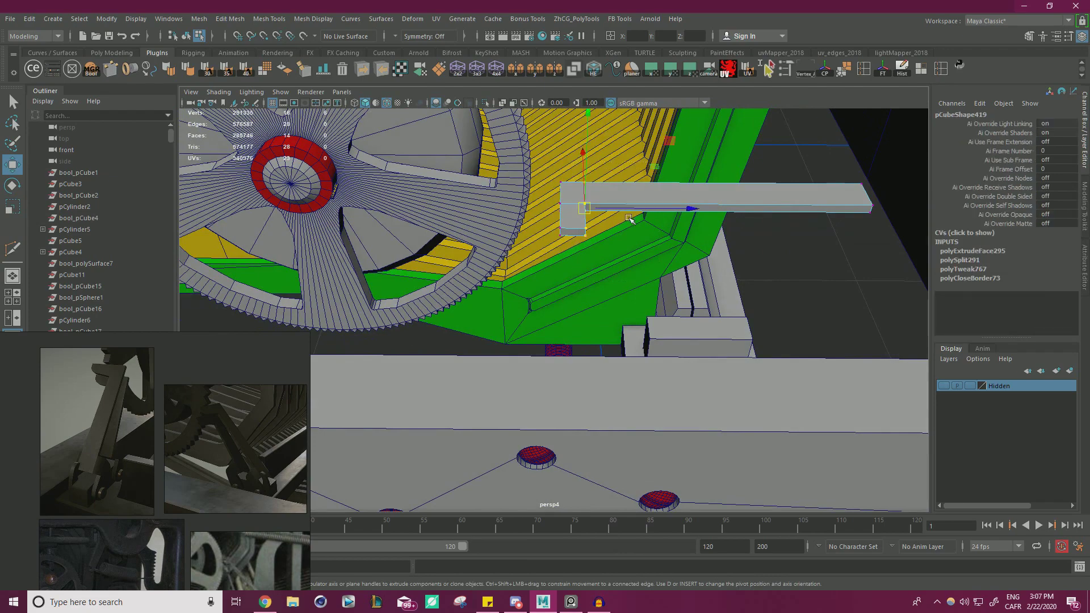
left_click_drag(633, 209, 431, 285, "alt")
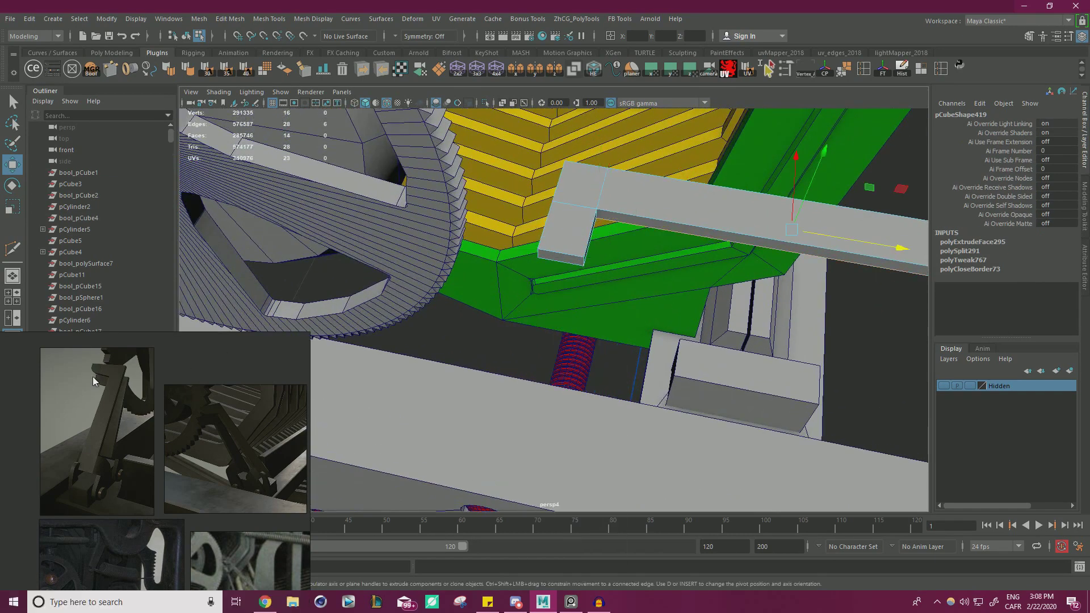
Step: Try beveling the hook tip's bar-side corner edge with a fraction of 1 and 4 segments
left_click_drag(477, 312, 559, 240, "alt")
left_click(560, 240)
key("ctrl+b")
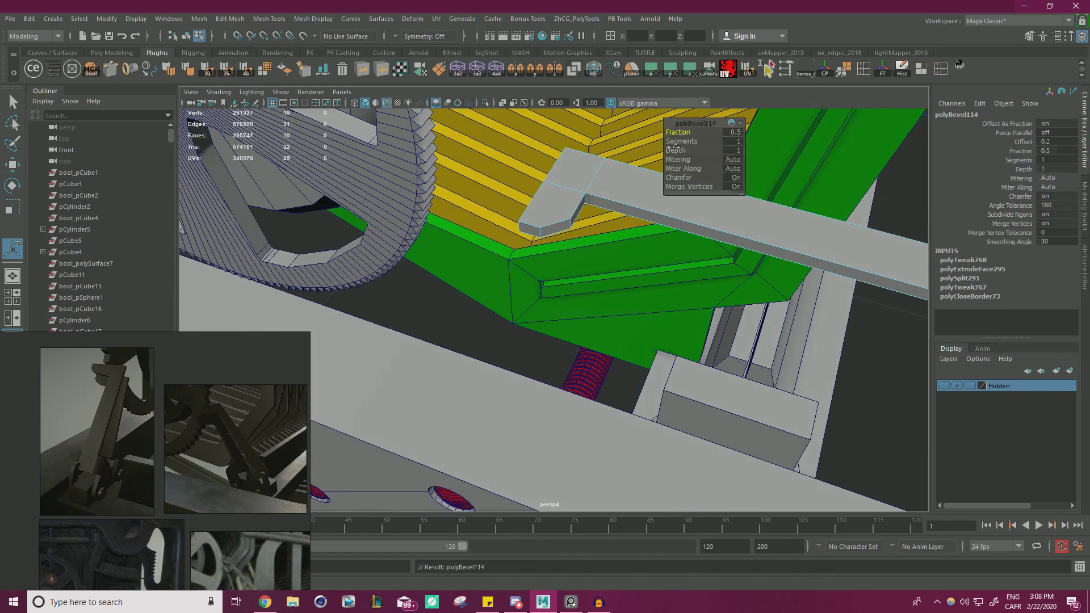
left_click_drag(678, 131, 678, 132)
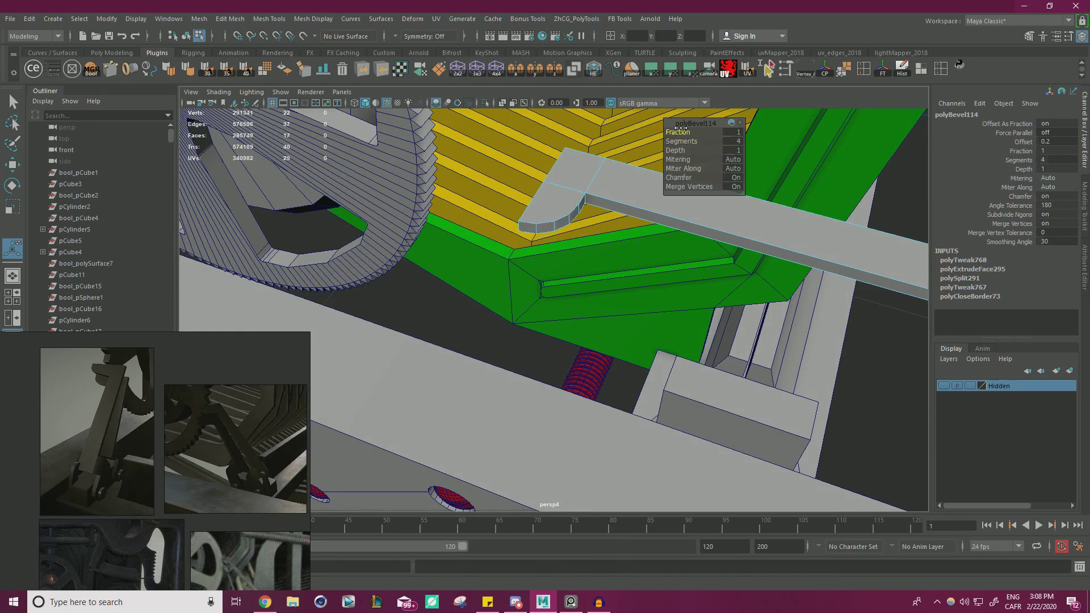
key("ctrl+z")
key("ctrl+z")
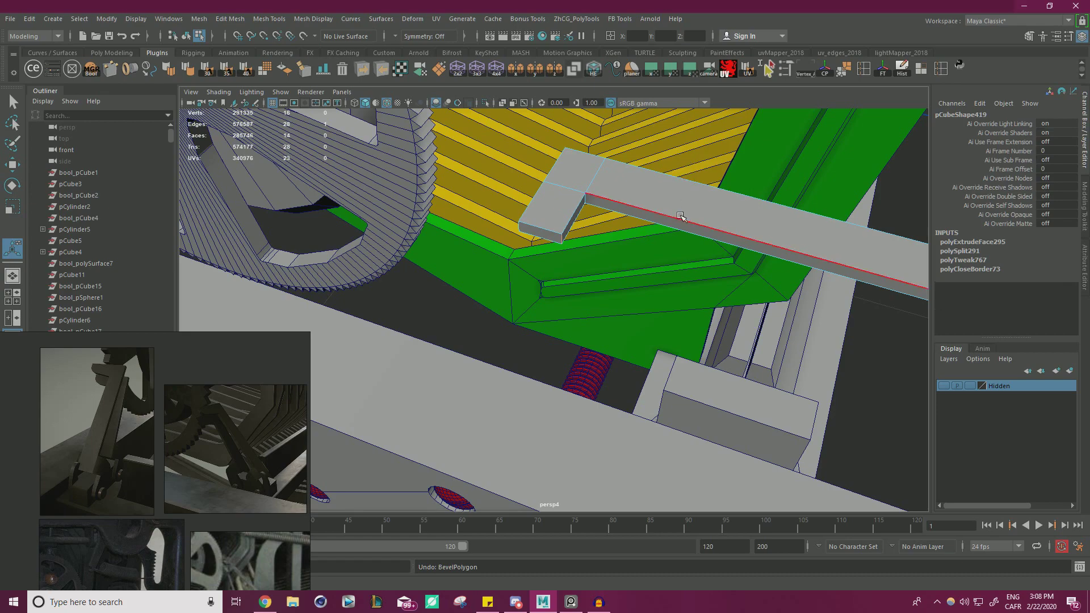
Step: Narrow the hook slightly by moving the vertices on its bar-facing side
left_click_drag(686, 166, 672, 181, "alt")
key("w")
right_click_drag(670, 179, 616, 180)
left_click_drag(630, 199, 676, 264, "alt")
left_click_drag(681, 284, 591, 125)
left_click_drag(638, 174, 584, 183, "alt")
Step: Round the hook tip's bar-side corner with a multi-segment bevel at a fraction of 0.8
right_click_drag(550, 210, 550, 180)
key("ctrl+b")
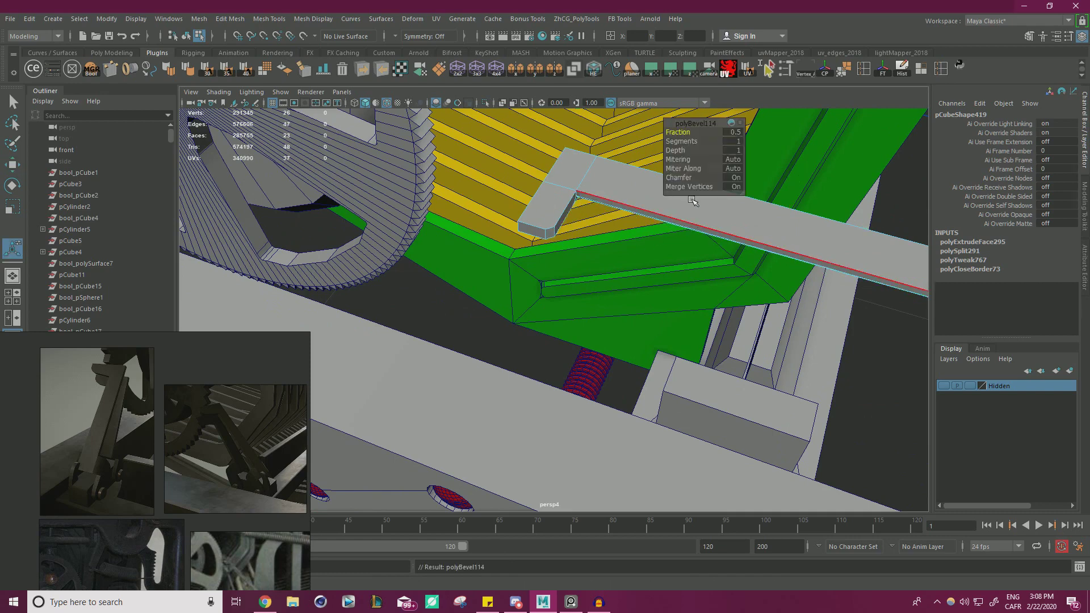
key("ctrl+z")
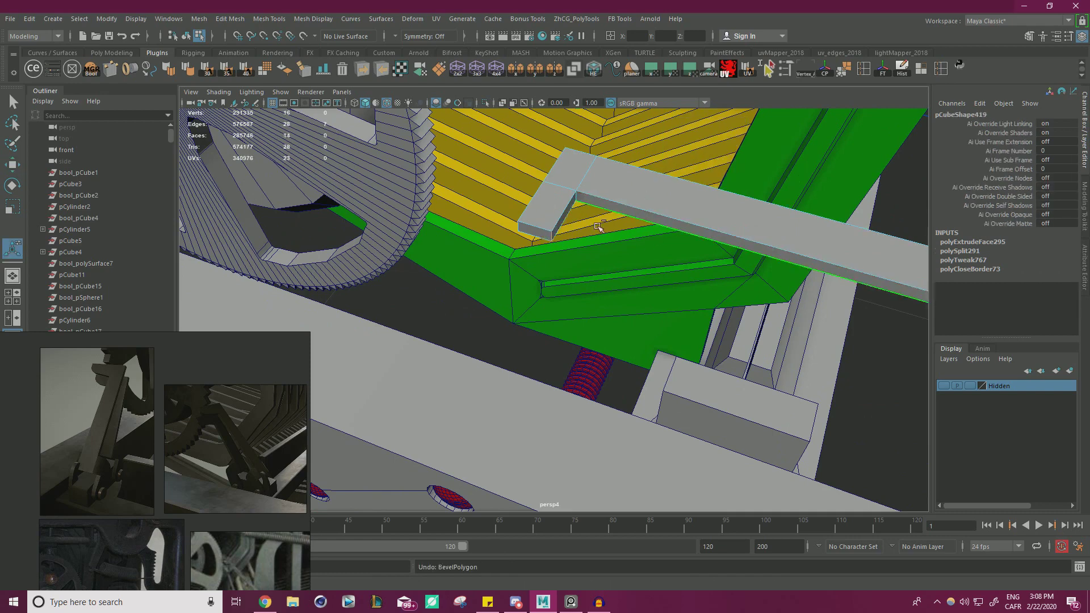
key("ctrl+b")
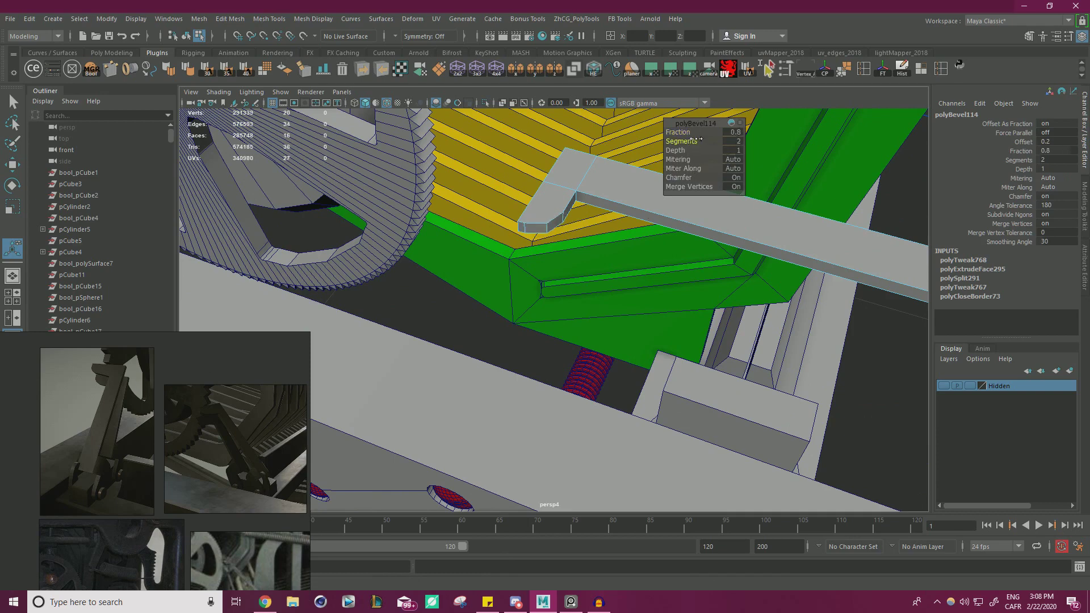
left_click_drag(633, 205, 609, 198, "alt")
Step: Snap the edge-loop vertices and the hook's base vertices onto the bar's outer corner to form a diagonal joint
right_click_drag(595, 188, 546, 185)
left_click_drag(600, 206, 602, 232, "alt")
key("w")
left_click_drag(565, 183, 615, 227)
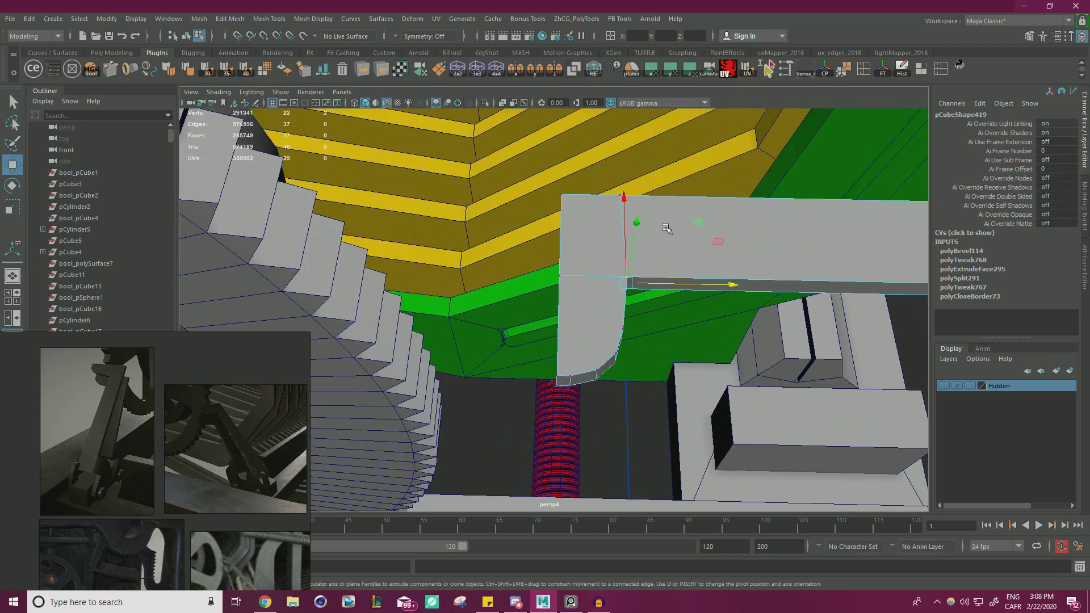
key("v")
left_click_drag(672, 199, 577, 191)
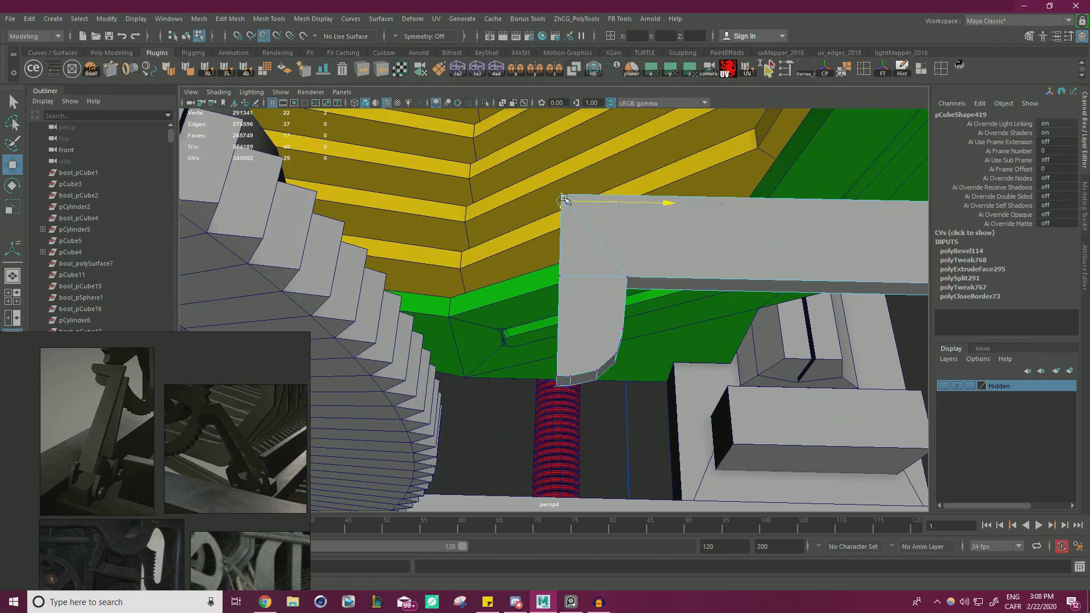
left_click_drag(535, 303, 575, 259)
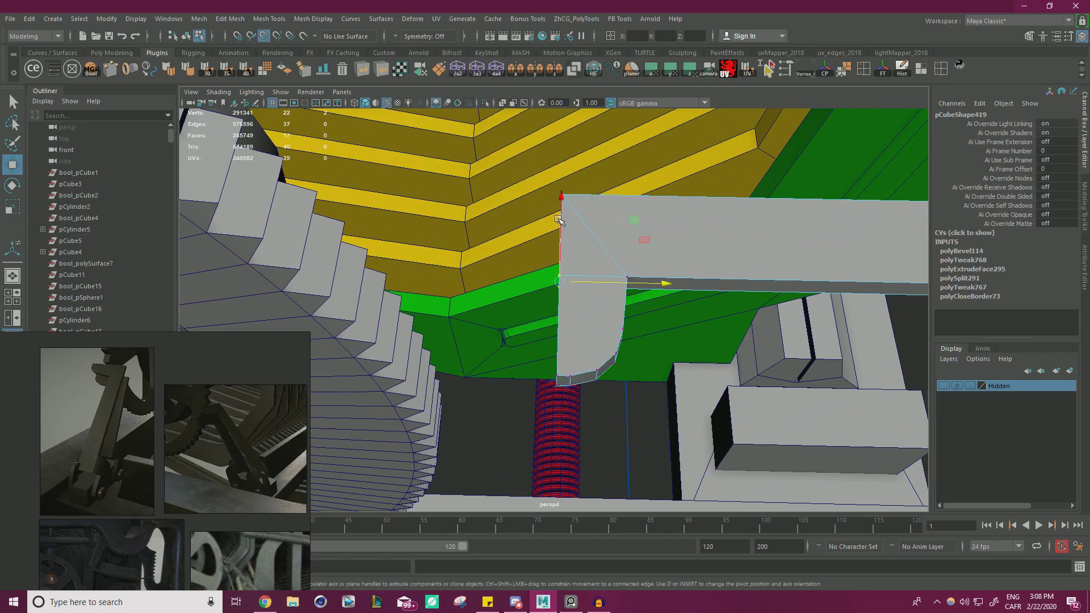
left_click_drag(608, 221, 527, 197, "alt")
key("v")
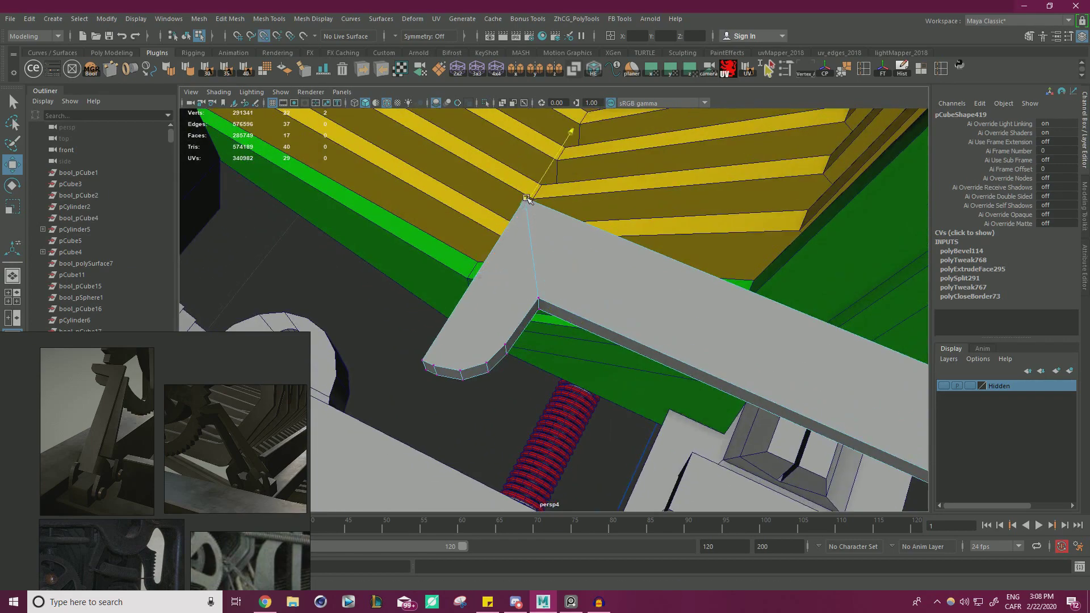
Step: Merge the overlapping vertices of the lever bar
left_click_drag(559, 259, 533, 224, "alt")
scroll(670, 301, "down", 8)
right_click_drag(706, 236, 702, 164, "shift")
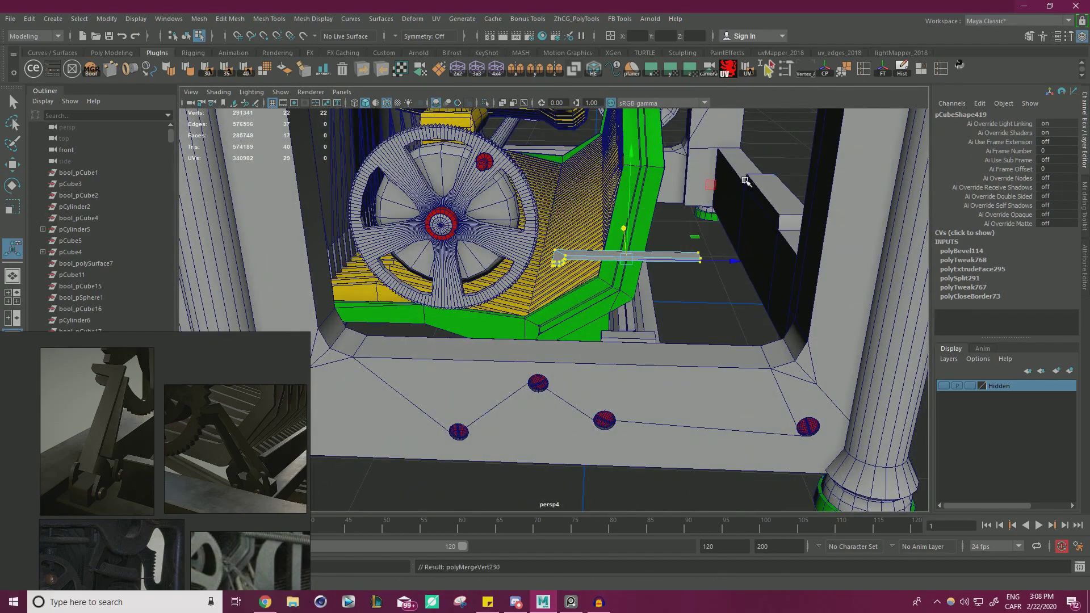
Step: Shorten the hook slightly by scaling its vertices along the hook's length
left_click_drag(623, 227, 568, 302, "alt")
scroll(576, 348, "up", 7)
left_click_drag(575, 349, 624, 189, "alt")
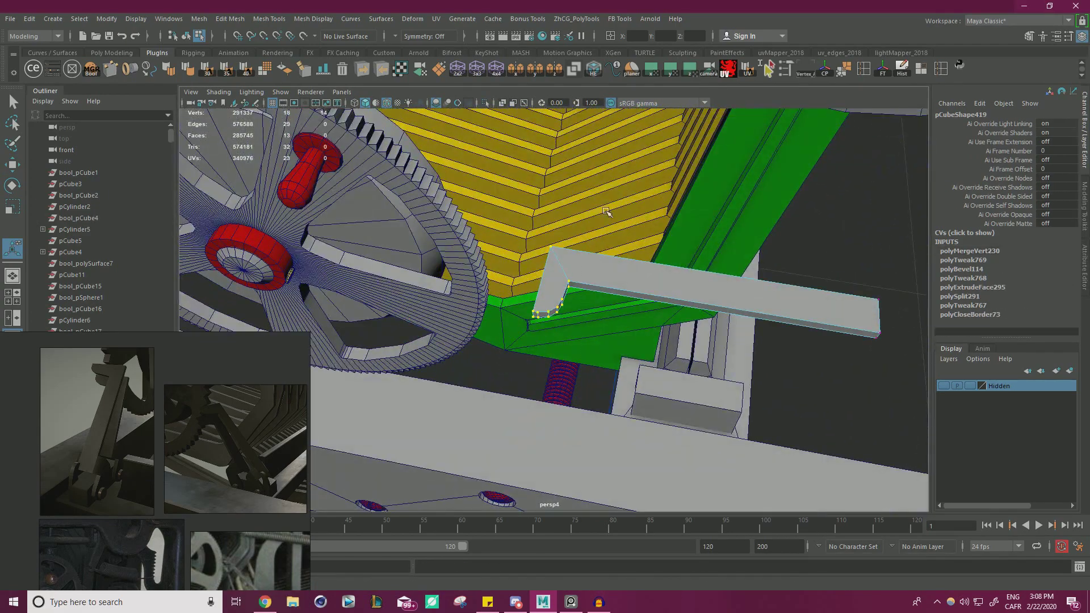
key("r")
left_click_drag(573, 221, 573, 221)
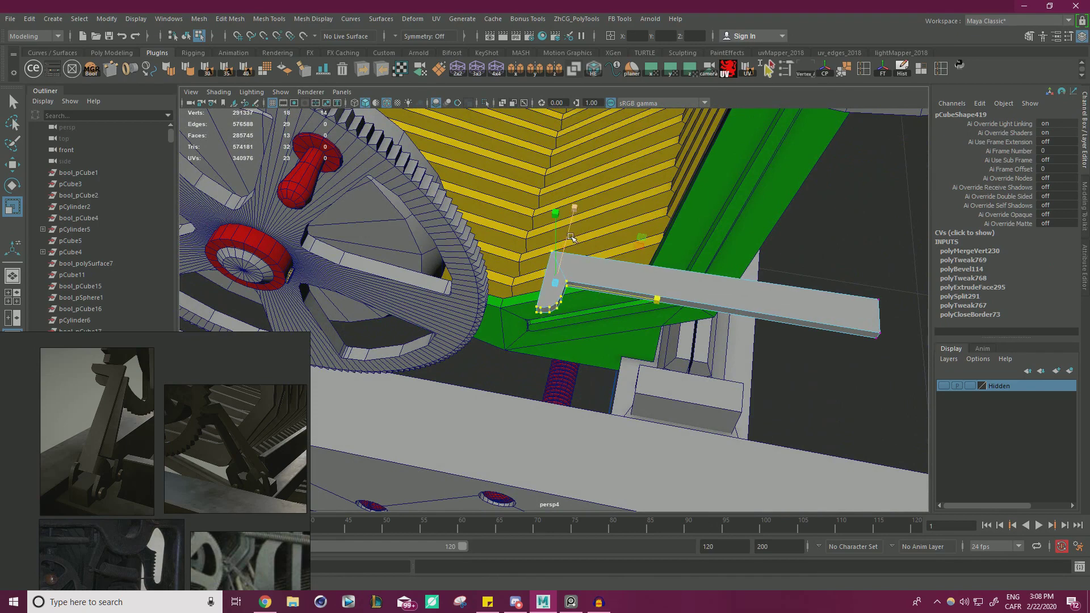
Step: Flatten the lever bar by reducing its Scale Y to 0.066 in object mode
left_click_drag(833, 375, 767, 216)
key("F8")
left_click_drag(668, 192, 668, 214)
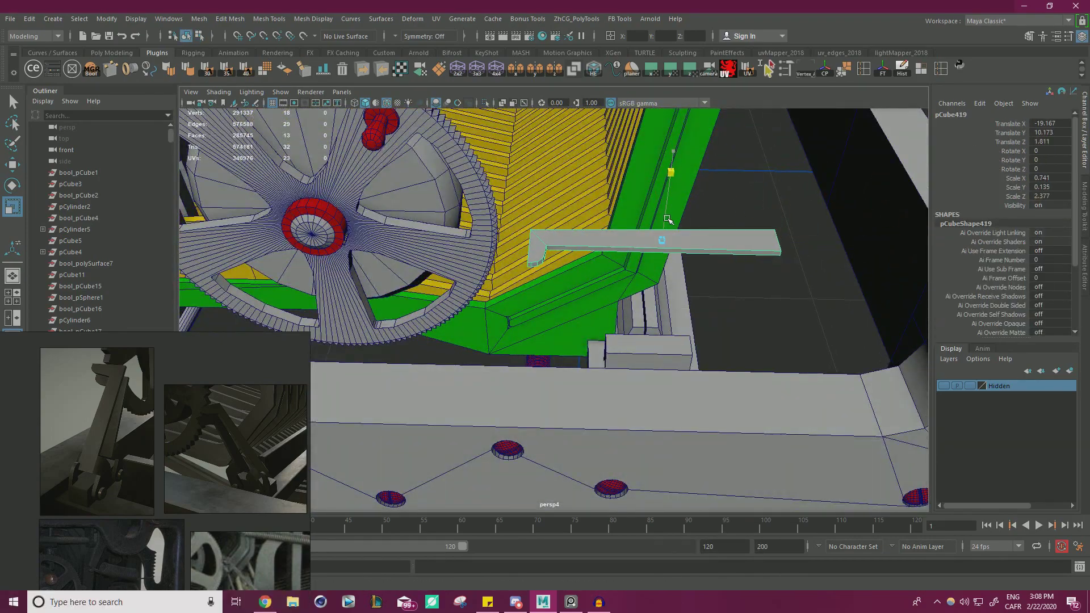
left_click_drag(490, 237, 630, 230, "alt")
right_click_drag(631, 230, 647, 250, "alt")
left_click_drag(647, 250, 673, 301, "alt")
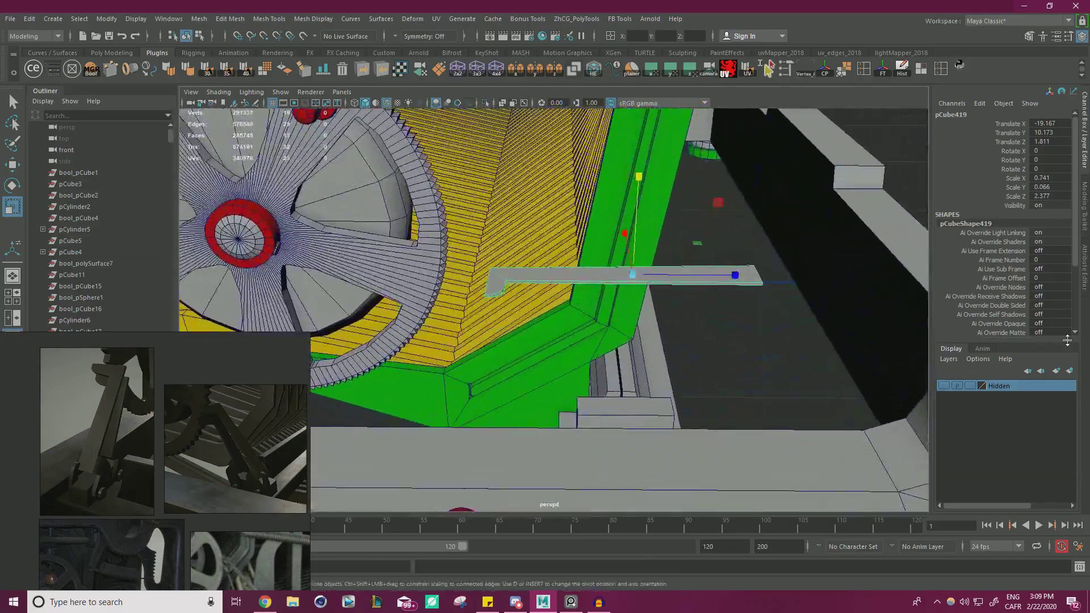
Step: Examine the reference photos showing how the levers and bracket sit beside the toothed wheel
right_click_drag(110, 447, 280, 303)
scroll(304, 477, "up", 5)
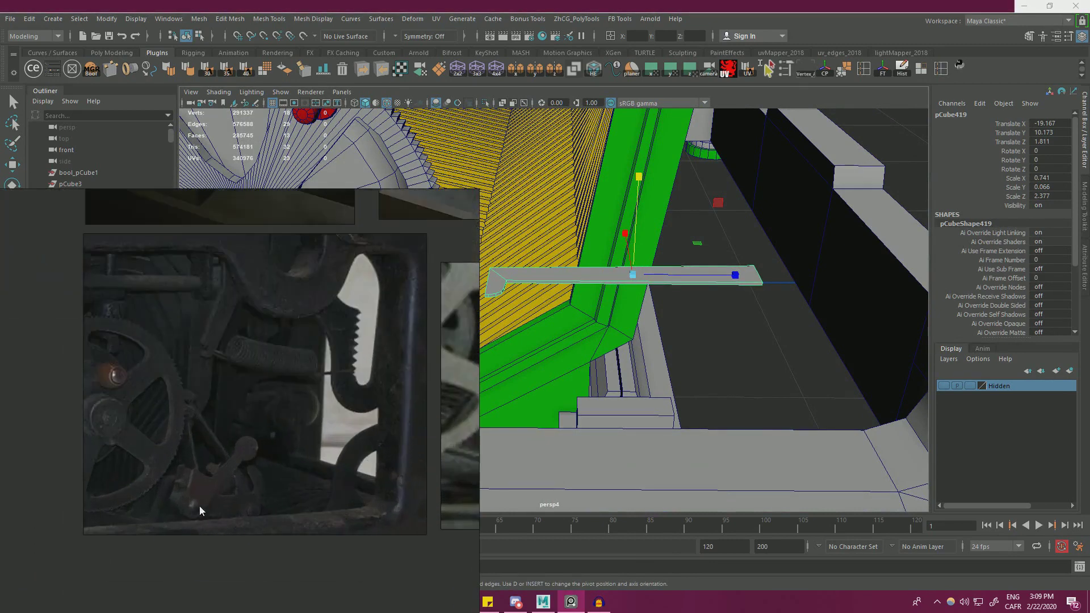
middle_click_drag(319, 463, 133, 414)
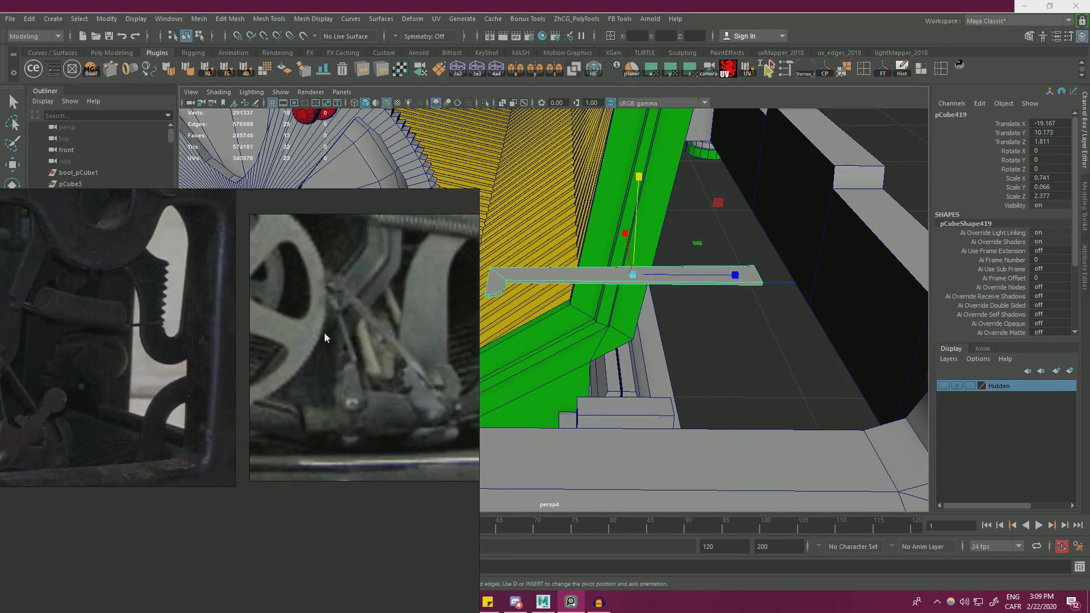
scroll(320, 331, "up", 6)
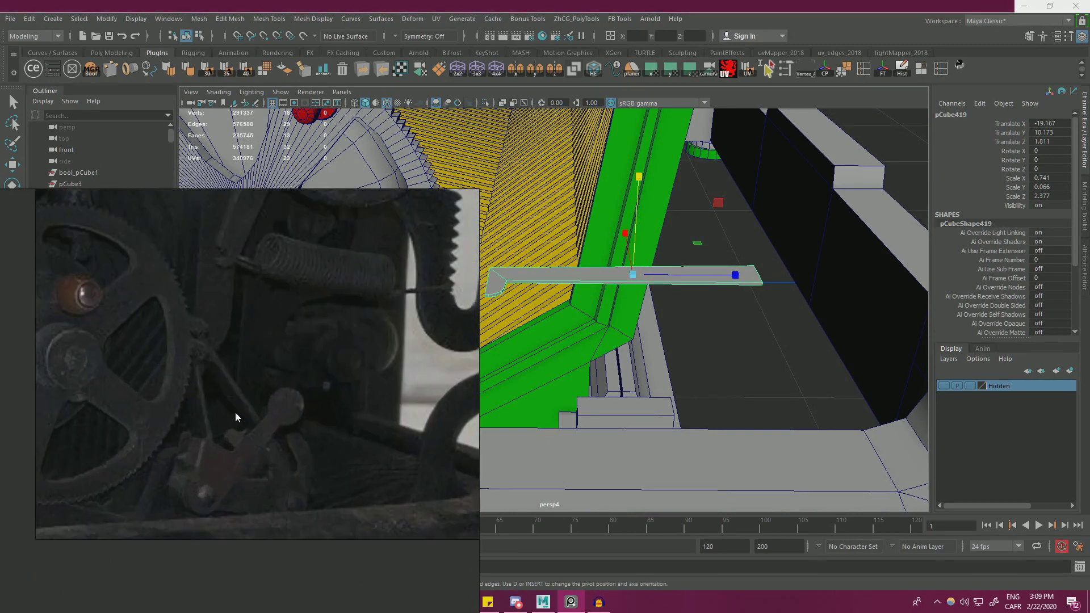
scroll(291, 399, "down", 2)
right_click_drag(272, 379, 0, 349)
scroll(591, 256, "down", 3)
Step: Set the lever bar's pivot at its straight end and move the bar onto the bracket block at Translate Y 6.622, Z -1.592
left_click_drag(591, 256, 612, 286, "alt")
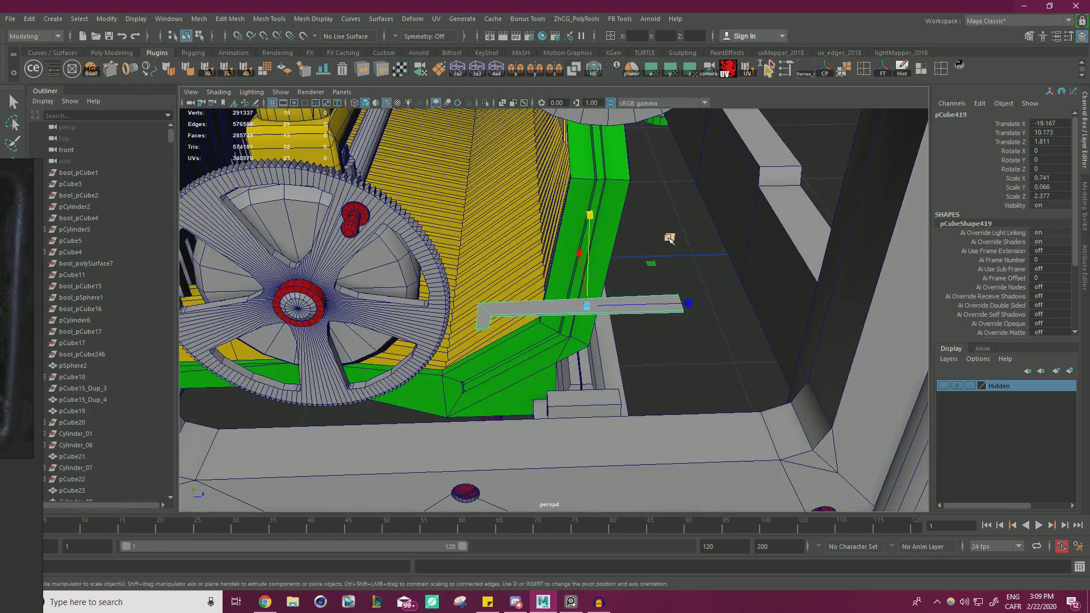
left_click_drag(678, 336, 672, 344, "alt")
key("d")
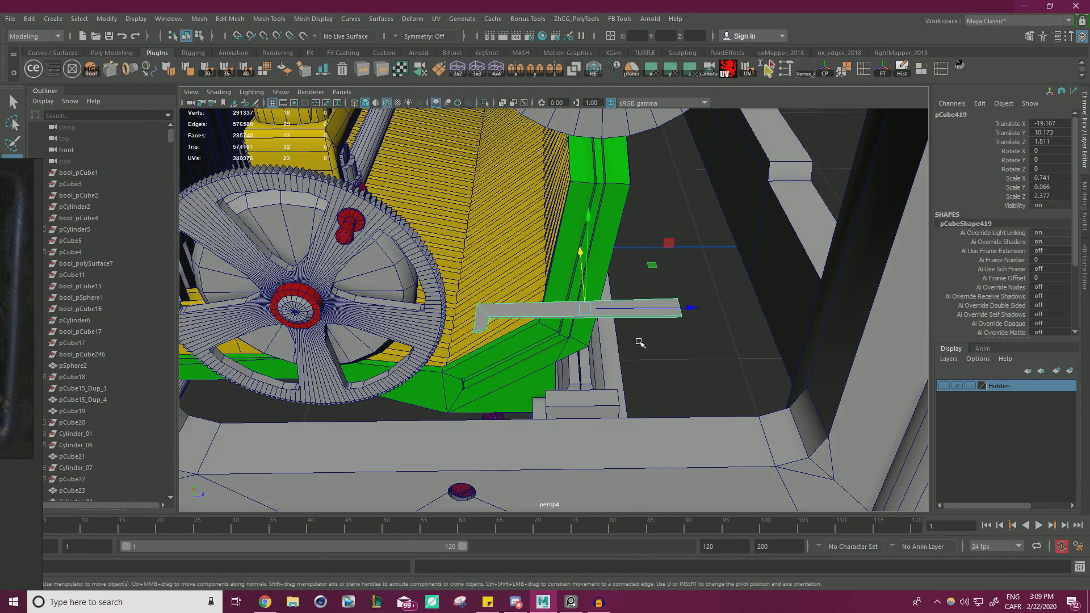
left_click(676, 308)
key("d")
left_click_drag(780, 250, 657, 332)
Step: Tilt the lever bar to Rotate X 45.391 and shift it along the bracket block to Translate Z -1.725
key("e")
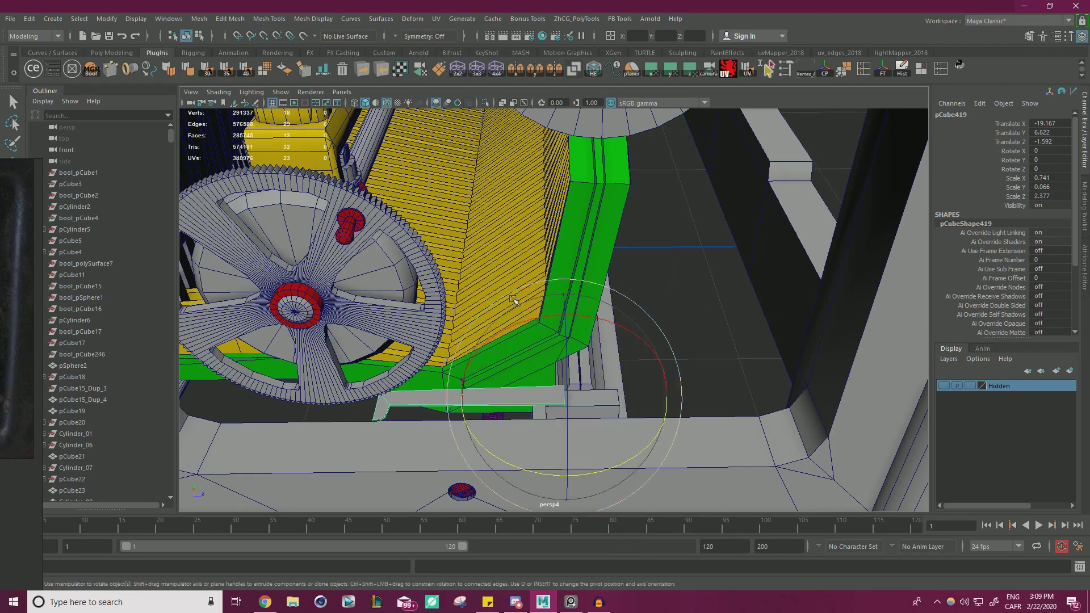
left_click_drag(578, 316, 657, 321)
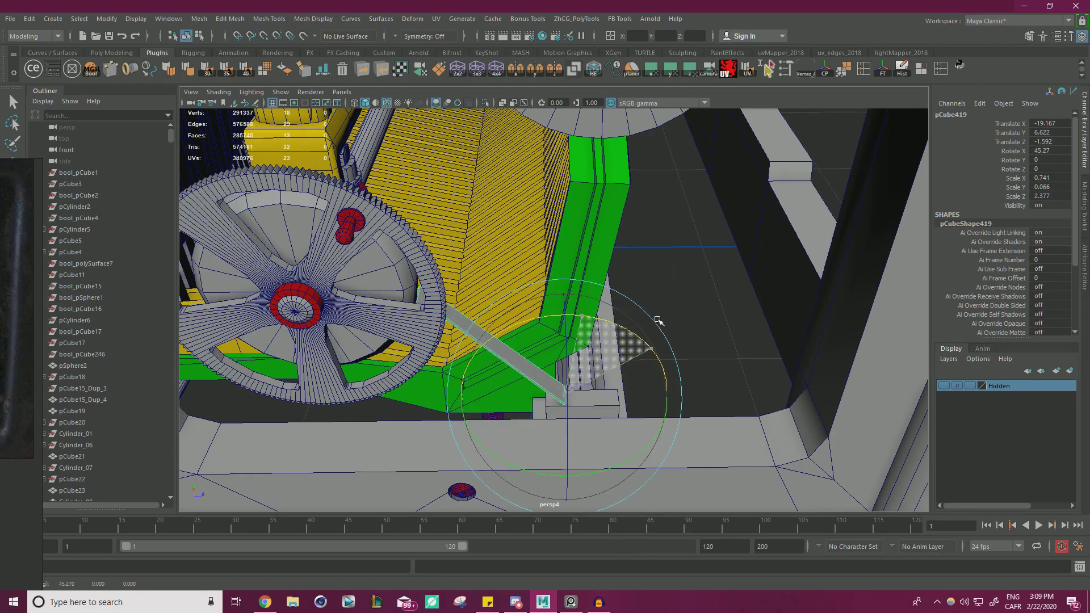
mouse_move(658, 319)
right_mouse_down("alt")
mouse_move(575, 295)
mouse_move(670, 309)
right_mouse_up("alt")
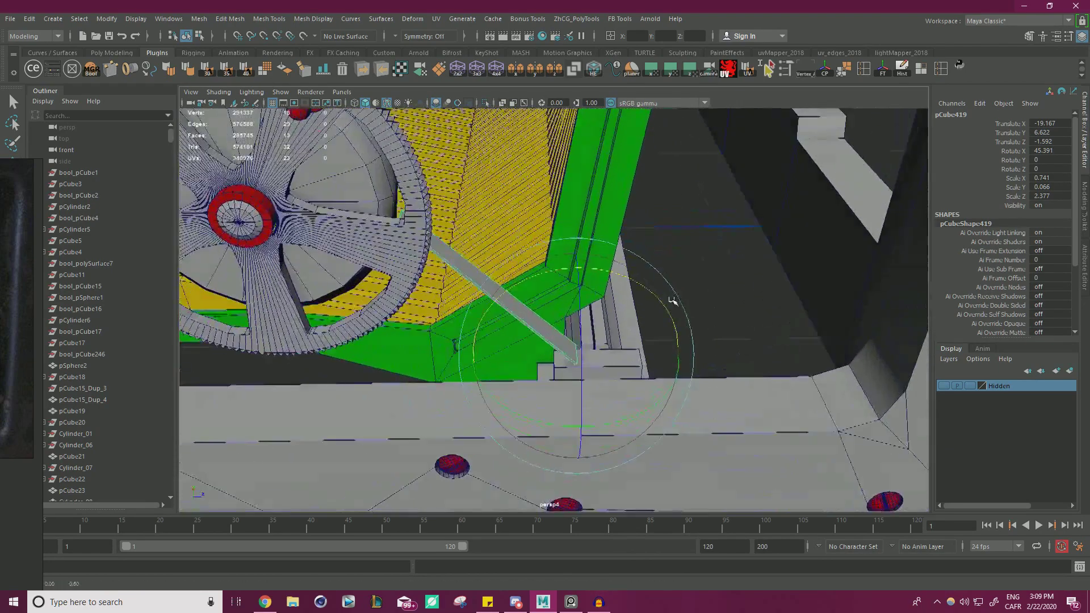
left_click_drag(670, 309, 667, 303, "alt")
key("w")
mouse_move(649, 353)
left_mouse_down()
mouse_move(703, 356)
mouse_move(644, 365)
left_mouse_up()
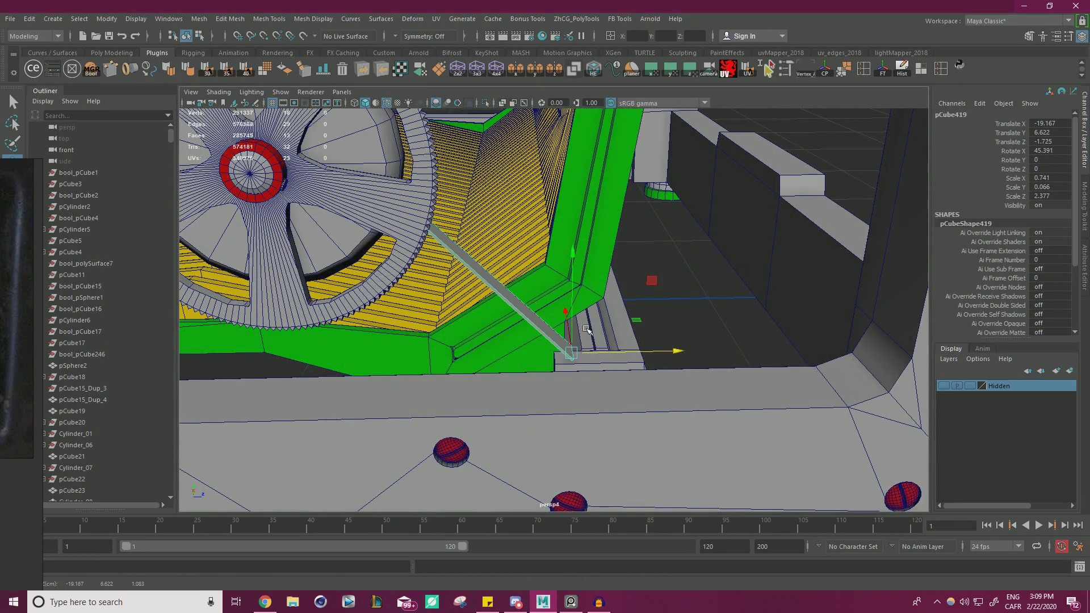
Step: Compare the lever with the references and steepen its tilt to Rotate X 59.341
right_click_drag(12, 338, 268, 326)
middle_click_drag(131, 332, 161, 489)
left_click_drag(479, 397, 528, 347, "alt")
right_click_drag(528, 348, 505, 349, "alt")
middle_click_drag(505, 349, 556, 351, "alt")
left_click_drag(557, 353, 566, 341, "alt")
key("e")
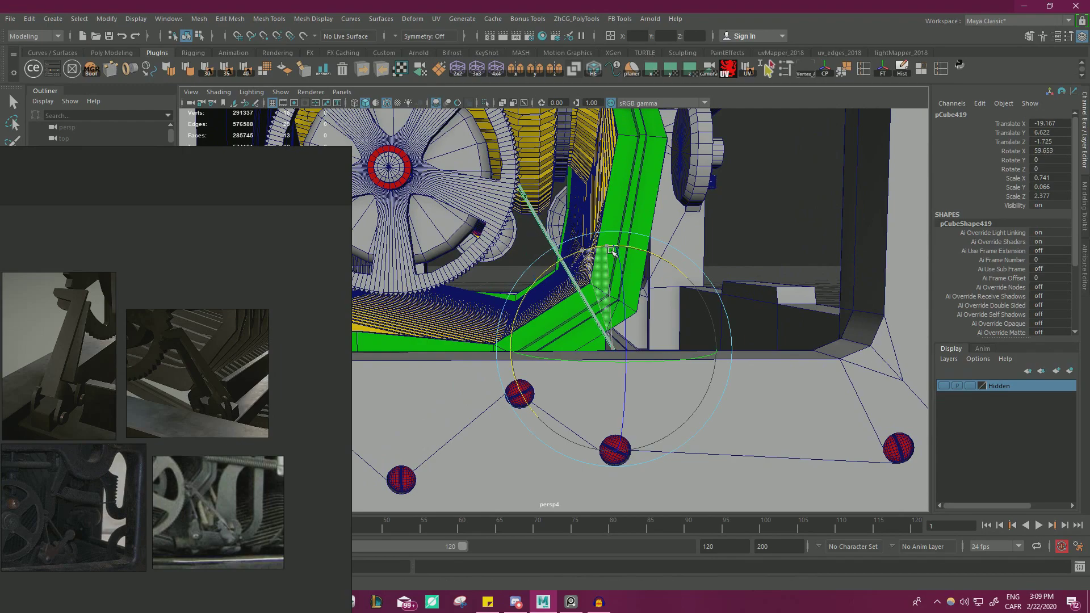
left_click_drag(611, 251, 612, 252)
Step: Select the toothed wheel together with its backing drum, handle and hub bolts for repositioning along the shaft
left_click_drag(690, 310, 593, 284, "alt")
left_click_drag(705, 313, 521, 318, "alt")
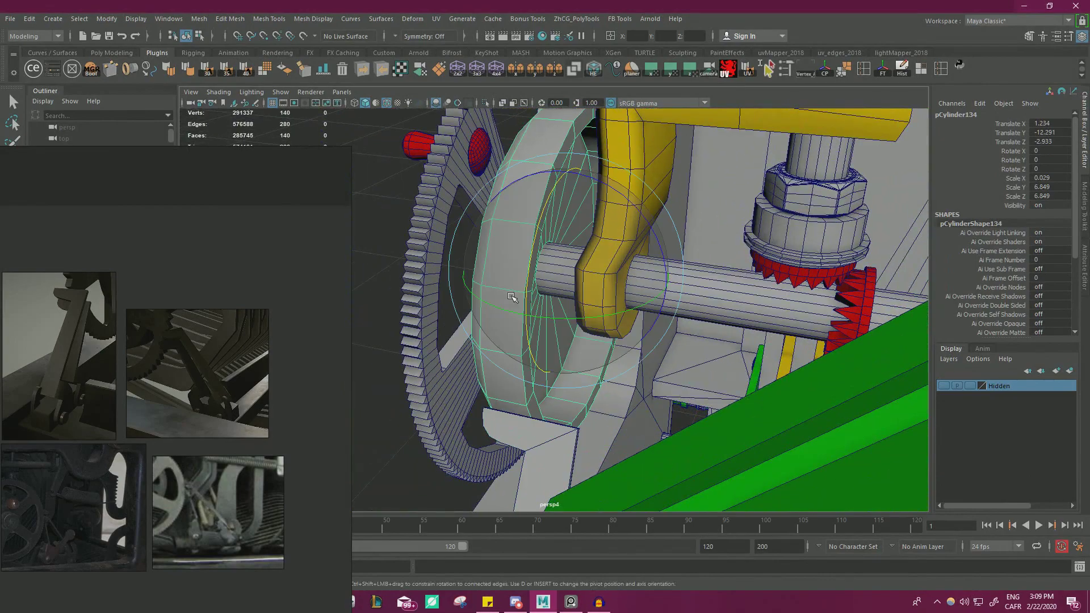
left_click(417, 151, "shift")
left_click_drag(419, 151, 568, 267, "alt")
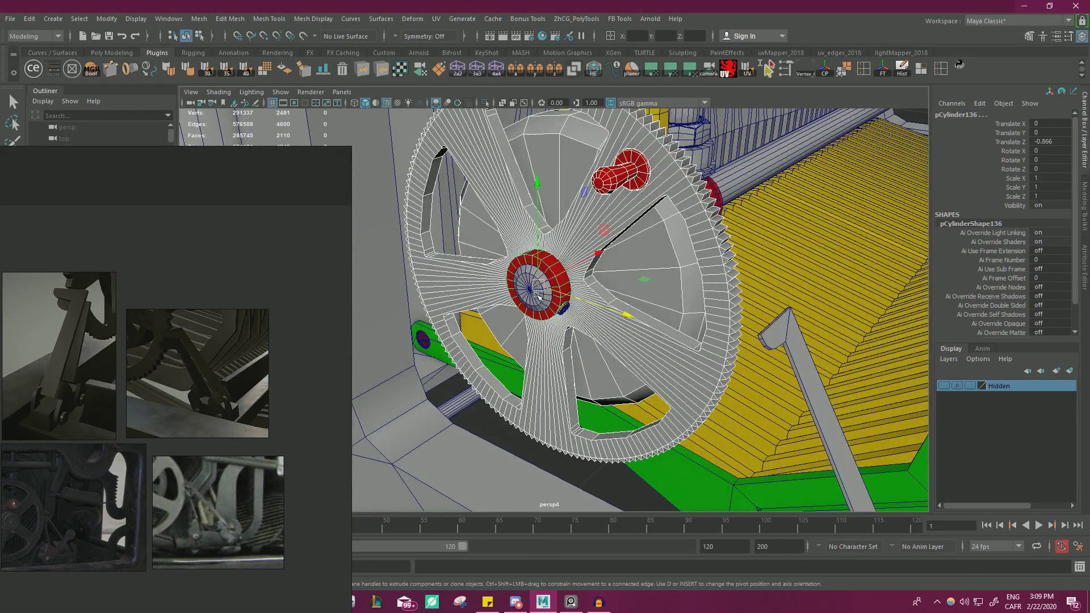
left_click_drag(569, 316, 706, 341, "alt")
left_click(526, 264, "shift")
scroll(534, 273, "up", 2)
left_click(547, 275, "shift")
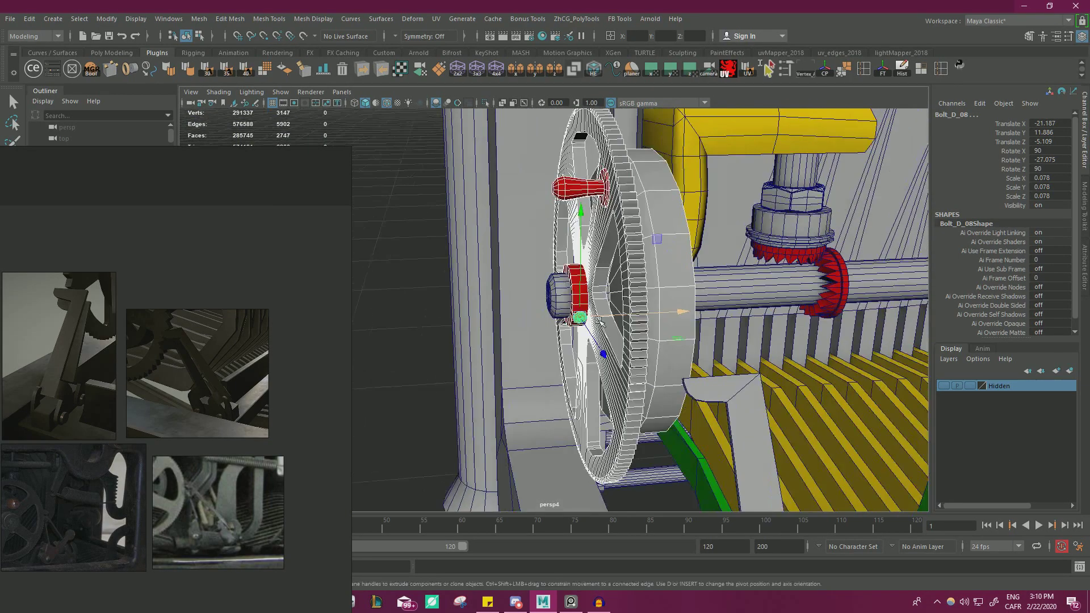
right_click_drag(706, 341, 733, 367, "alt")
Step: Move the vertices at the wheel shaft's outer end slightly inward along the shaft
left_click(560, 259)
right_click_drag(560, 259, 494, 256)
left_click_drag(469, 379, 629, 204)
left_click_drag(625, 280, 647, 282)
right_click_drag(652, 283, 514, 282, "alt")
mouse_move(514, 283)
left_mouse_down("alt")
mouse_move(582, 256)
mouse_move(497, 292)
left_mouse_up("alt")
right_click_drag(497, 293, 800, 355, "alt")
left_click_drag(801, 355, 616, 276, "alt")
right_click_drag(411, 215, 467, 196)
left_click(467, 199)
Step: Shift the bracket block toward the outer side frame and align the lever bar with it at Translate X -19.614
middle_click_drag(604, 322, 598, 239, "alt")
left_click_drag(598, 239, 606, 252, "alt")
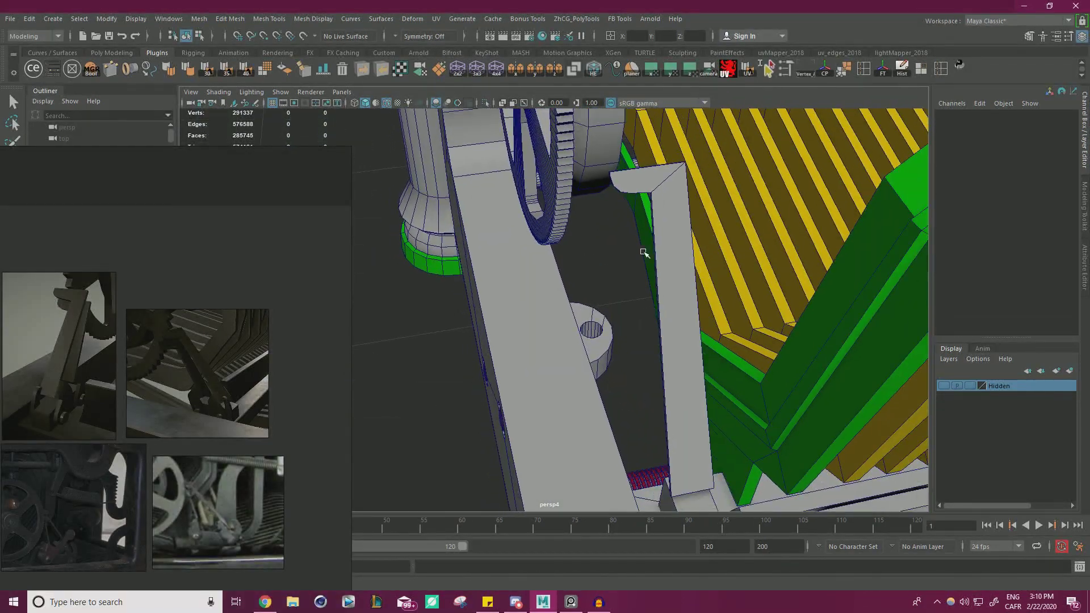
middle_click_drag(690, 255, 689, 215, "alt")
left_click_drag(689, 214, 619, 209, "alt")
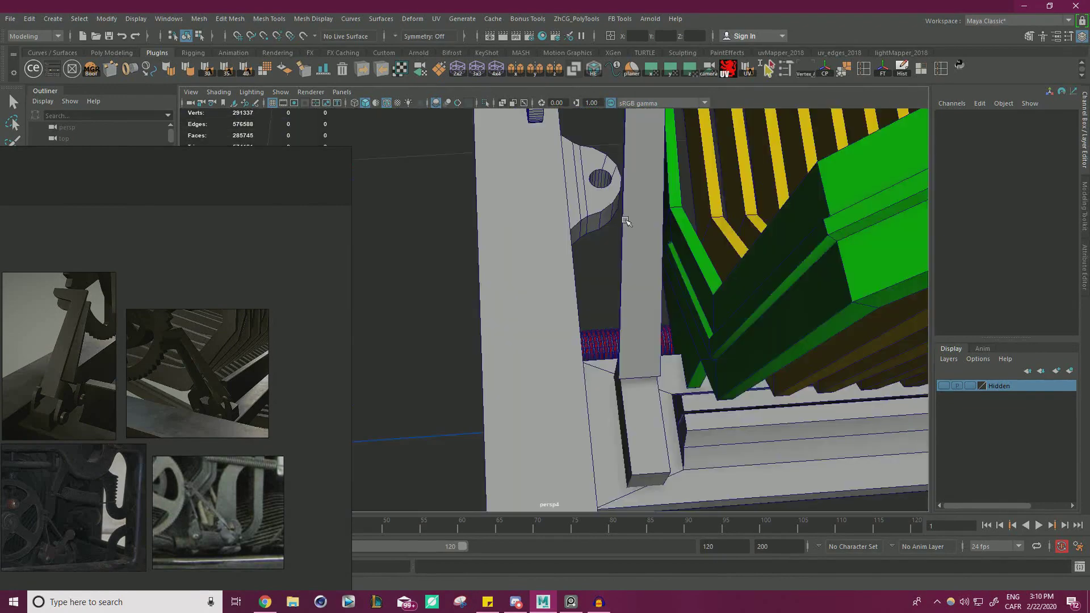
right_click_drag(620, 209, 713, 316, "alt")
left_click_drag(694, 348, 582, 295, "alt")
left_click(616, 392)
left_click_drag(680, 415, 652, 415)
left_click(608, 329)
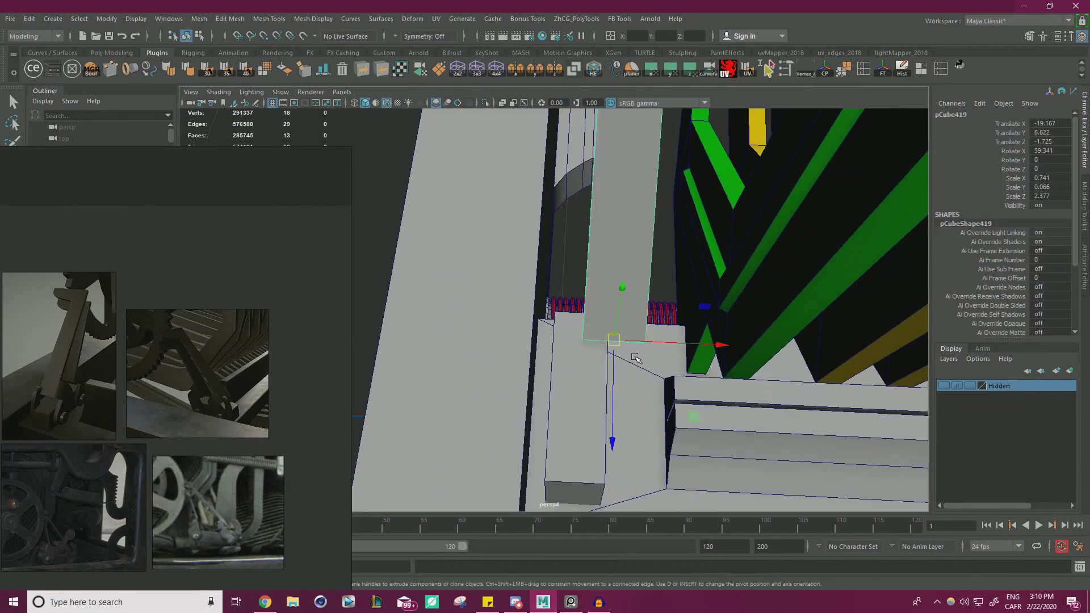
middle_click_drag(646, 356, 633, 331, "alt")
mouse_move(669, 323)
left_mouse_down()
mouse_move(637, 322)
mouse_move(621, 380)
mouse_move(499, 236)
mouse_move(681, 388)
mouse_move(725, 383)
mouse_move(624, 341)
mouse_move(649, 330)
left_mouse_up()
Step: Extend the lever's hook sideways by moving its rounded tip vertices across to the toothed wheel's rim
right_click_drag(651, 271, 591, 253)
left_click_drag(515, 210, 566, 262)
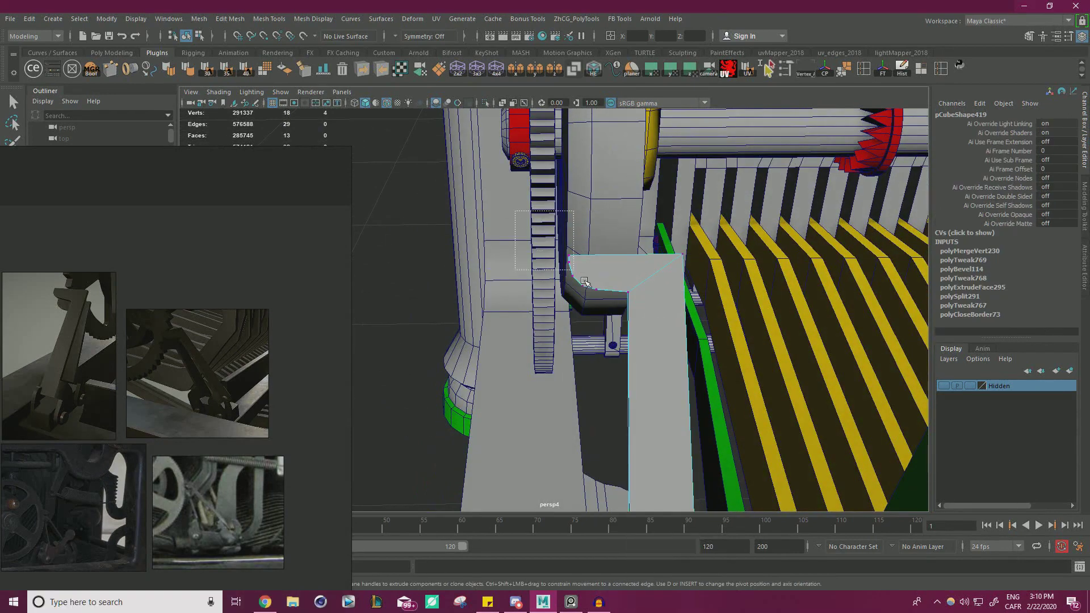
left_click_drag(648, 273, 632, 271)
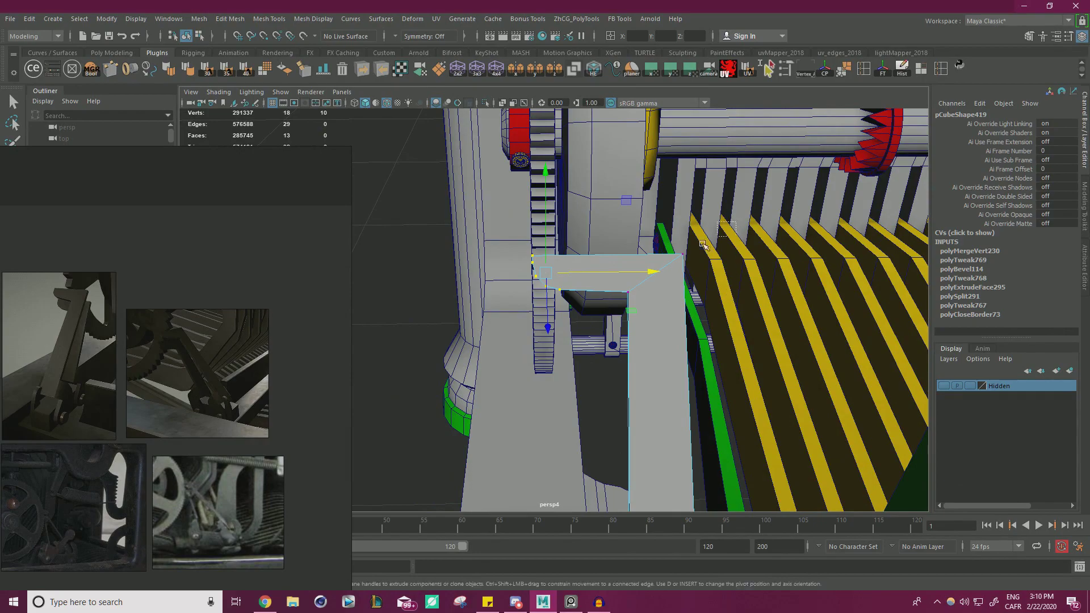
left_click_drag(722, 263, 619, 199)
left_click_drag(682, 187, 590, 244, "alt")
left_click_drag(622, 163, 562, 283, "alt")
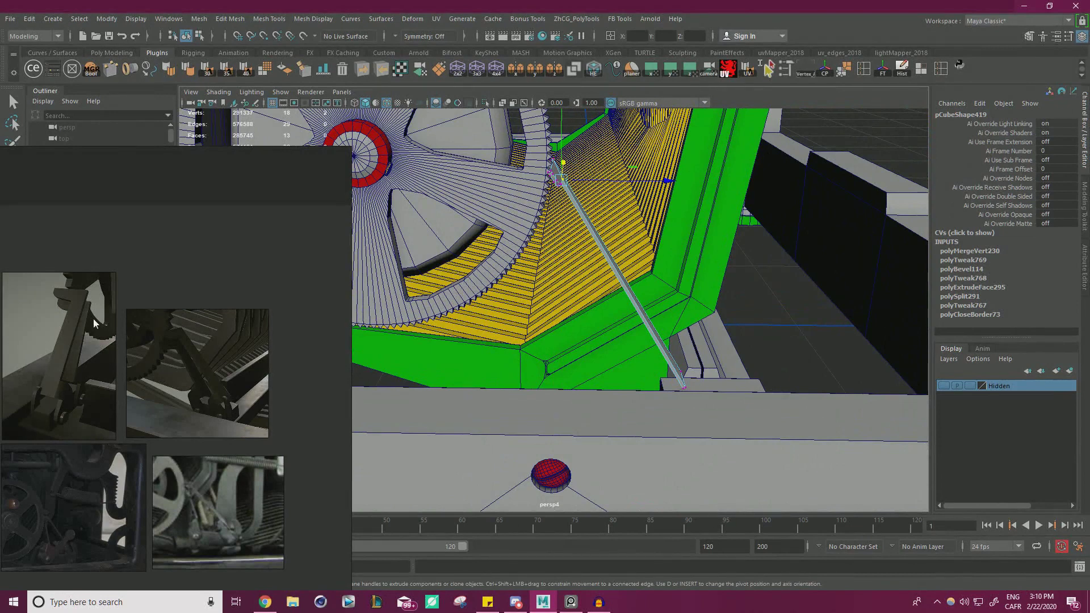
Step: Check the lever joint in the reference photo and adjust the height of the lever's base vertices on the bracket block
scroll(200, 533, "up", 5)
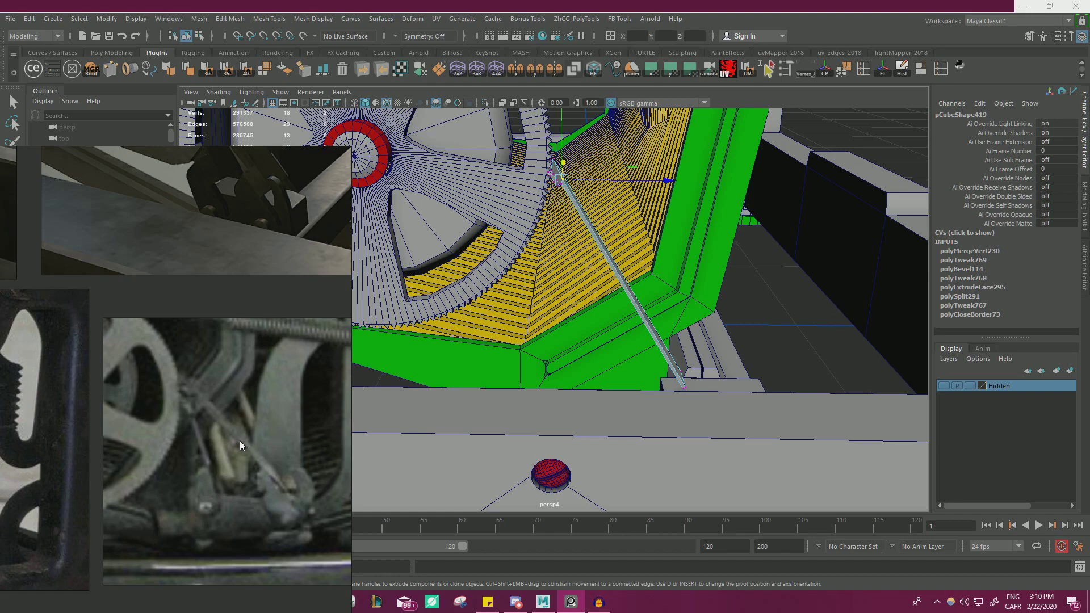
left_click_drag(624, 367, 709, 320, "alt")
left_click_drag(624, 330, 624, 330)
right_click_drag(624, 330, 755, 333, "alt")
middle_click_drag(755, 332, 672, 304, "alt")
left_click_drag(679, 214, 676, 218)
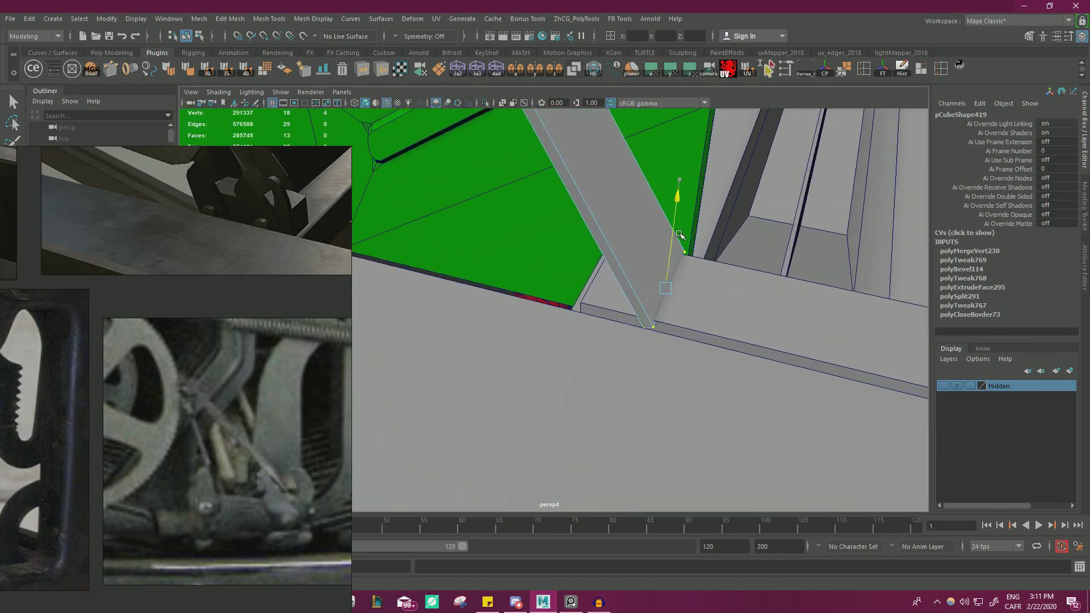
right_click_drag(680, 230, 448, 316, "alt")
left_click_drag(448, 317, 441, 256, "alt")
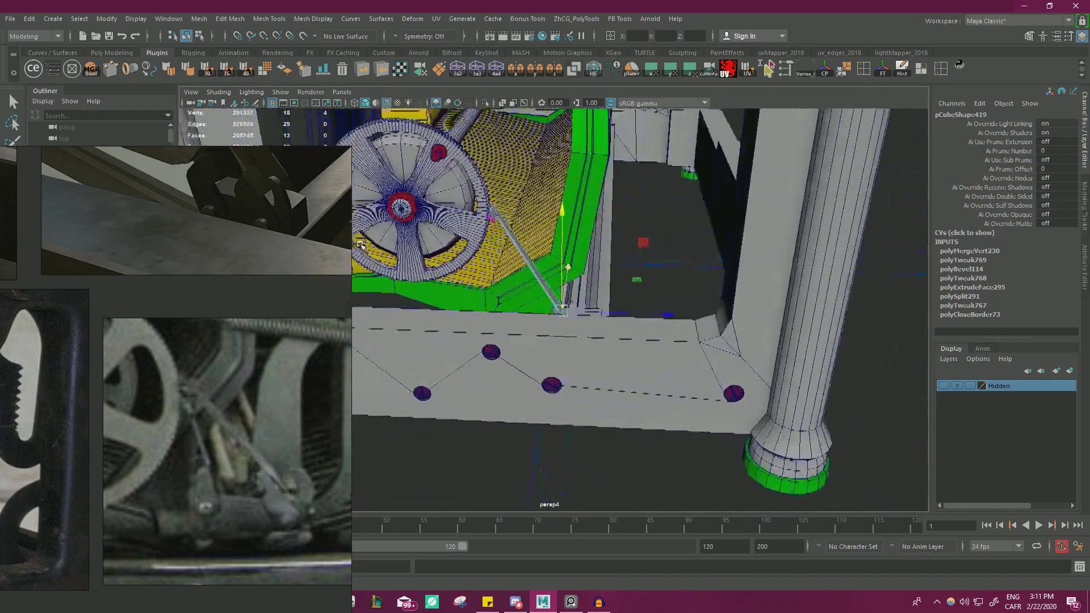
right_click_drag(440, 255, 464, 258, "alt")
left_click_drag(464, 258, 574, 278, "alt")
Step: Raise the bracket block's top face slightly under the lever's base
right_click_drag(771, 267, 809, 248)
left_click(744, 287)
left_click_drag(511, 273, 535, 291, "alt")
middle_click_drag(535, 290, 592, 298, "alt")
right_click_drag(592, 298, 704, 323, "alt")
left_click_drag(704, 322, 658, 275, "alt")
left_click(658, 274)
right_click(658, 274)
right_click_drag(663, 291, 663, 305)
left_click(684, 289)
left_click_drag(684, 290, 668, 253, "alt")
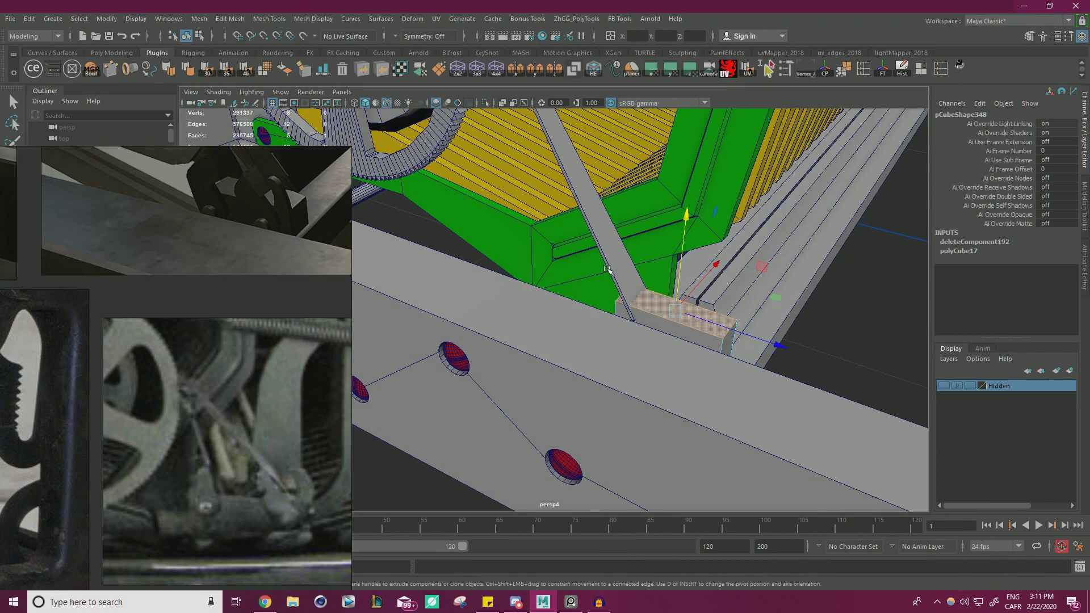
Step: Lower the lever bar's base end vertices slightly into the bracket block
left_click(618, 265)
right_click_drag(620, 268, 567, 263)
left_click_drag(573, 267, 678, 347)
left_click_drag(646, 283, 693, 250)
right_click_drag(769, 295, 886, 316, "alt")
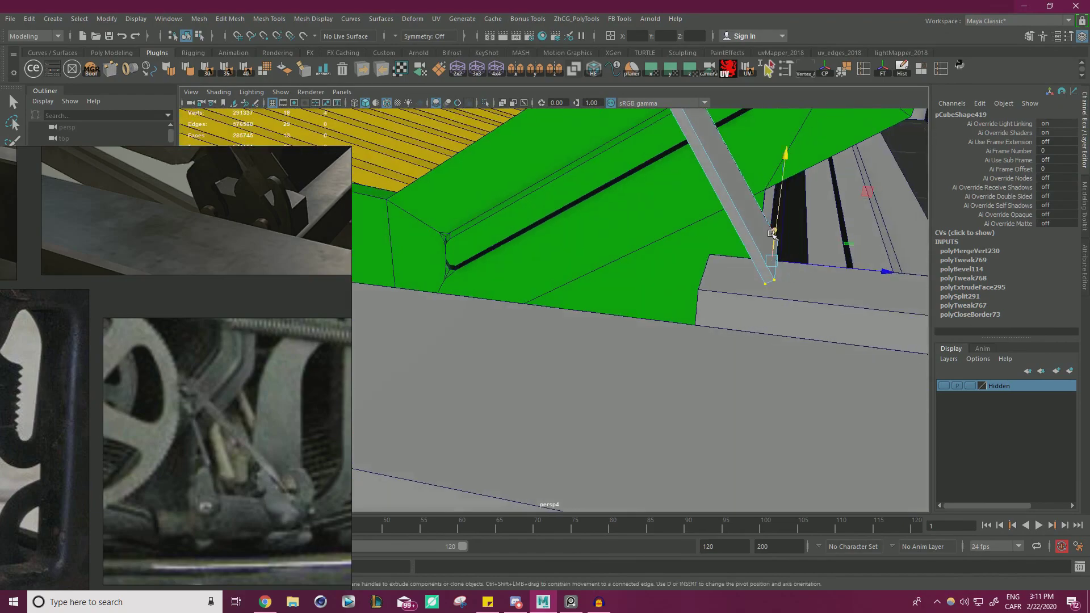
left_click_drag(778, 205, 778, 222)
right_click_drag(779, 221, 453, 178, "alt")
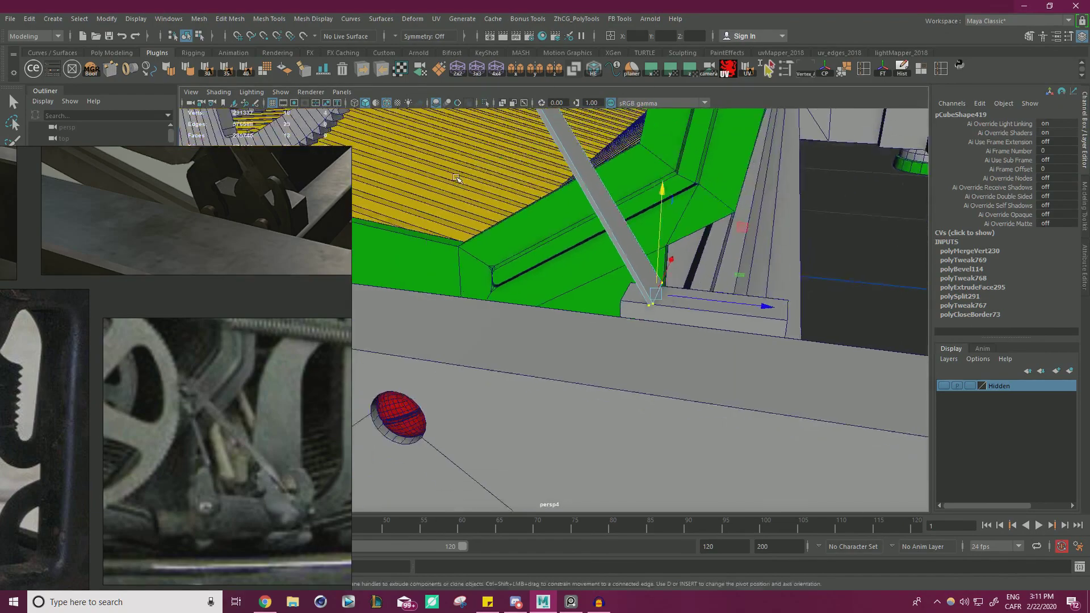
Step: Select all the vertices of the lever's hook and move them up against the wheel's teeth
left_click_drag(453, 177, 579, 327, "alt")
right_click_drag(579, 327, 494, 307, "alt")
left_click_drag(494, 307, 500, 286, "alt")
right_click_drag(500, 287, 529, 297, "alt")
left_click_drag(529, 296, 597, 221)
left_click_drag(597, 221, 562, 224, "alt")
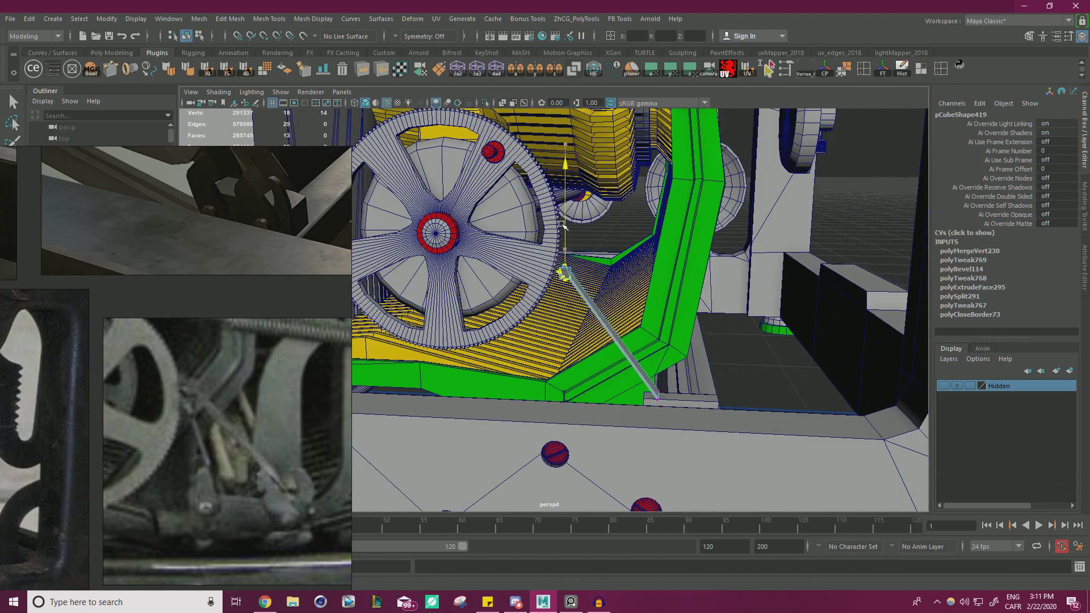
right_click_drag(562, 224, 630, 241, "alt")
left_click_drag(630, 241, 623, 284, "alt")
middle_click_drag(623, 285, 613, 254, "alt")
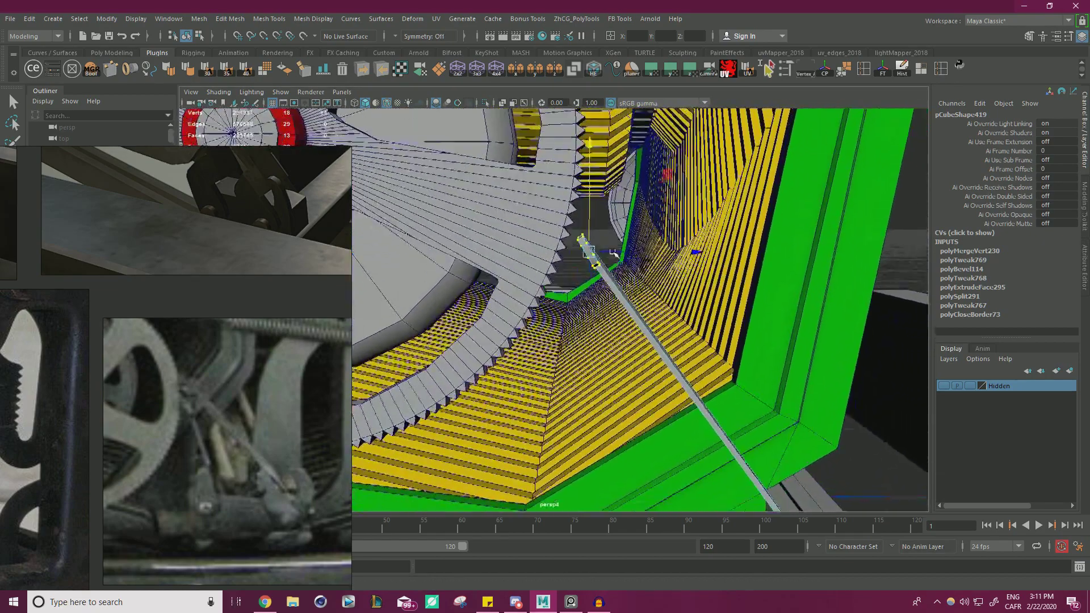
left_click_drag(615, 253, 692, 267, "alt")
left_click_drag(683, 157, 660, 170)
Step: Rotate the hook's vertices to angle the tip toward the wheel's teeth
key("e")
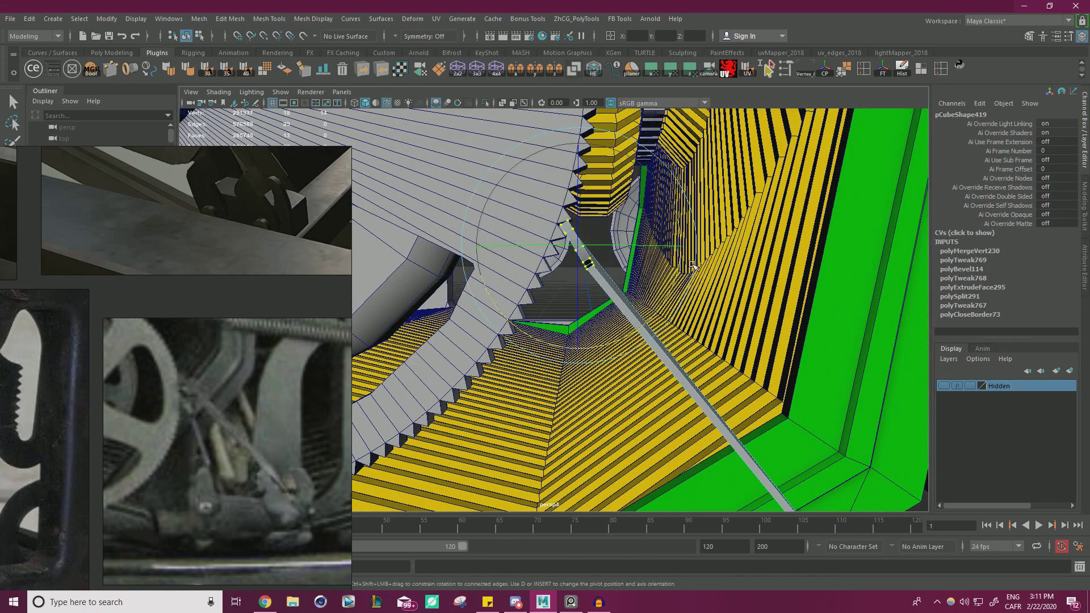
key("ctrl+z")
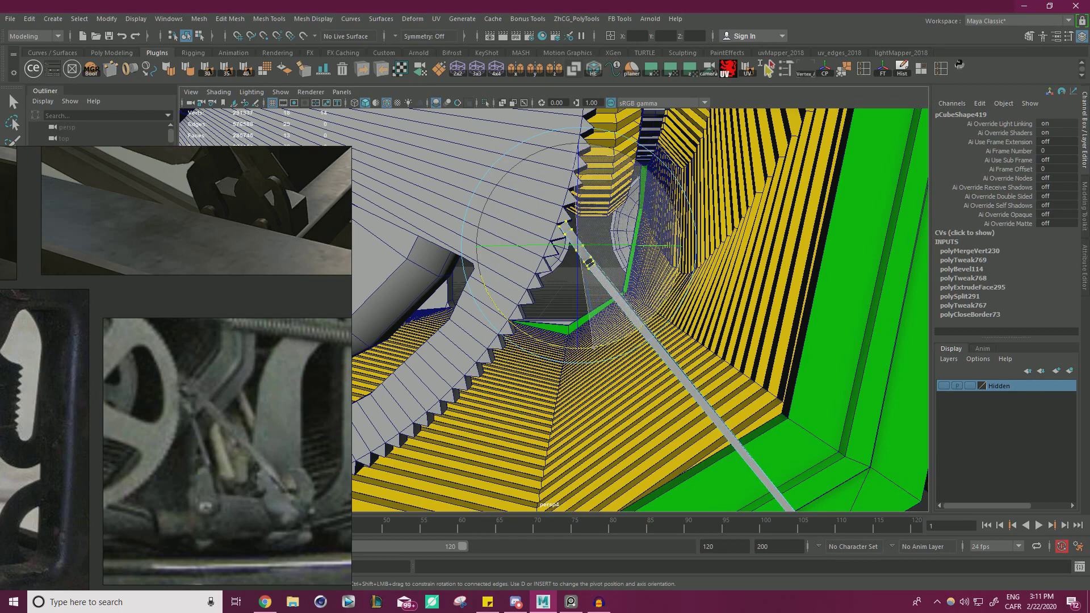
left_click_drag(584, 145, 507, 175)
left_click_drag(480, 261, 480, 262)
left_click_drag(461, 380, 351, 385, "alt")
scroll(368, 382, "down", 3)
left_click_drag(368, 381, 508, 366, "alt")
scroll(554, 369, "down", 5)
left_click_drag(553, 419, 725, 359, "alt")
scroll(624, 386, "up", 4)
scroll(728, 359, "up", 3)
right_click_drag(728, 360, 761, 342, "alt")
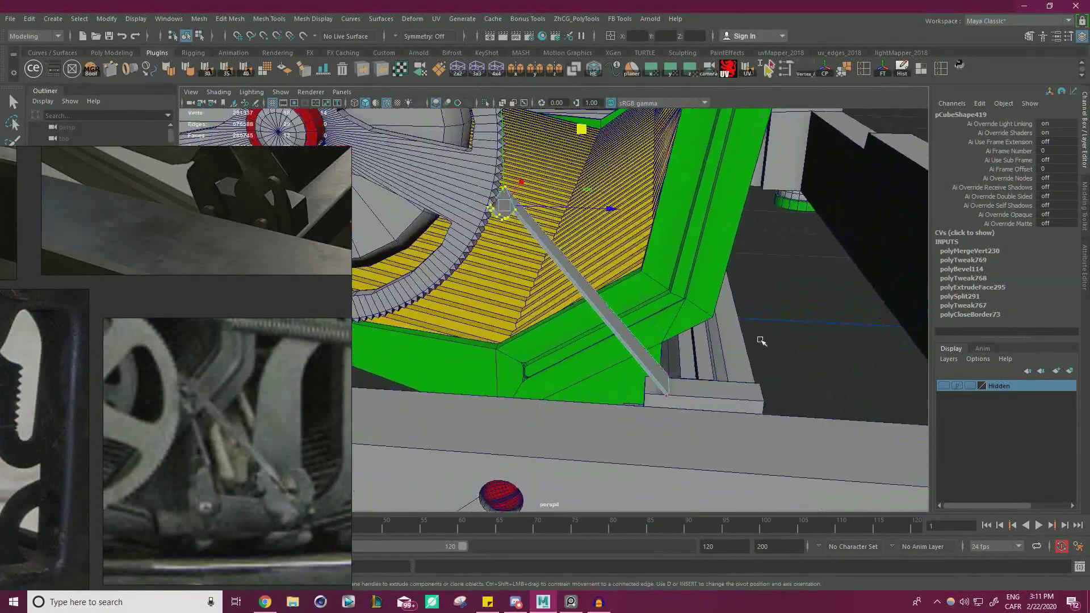
Step: Duplicate the lever bar and move the copy to the bracket block's far end at Translate Z 0.087
left_click_drag(729, 390, 715, 316)
right_click_drag(804, 177, 847, 144)
left_click_drag(672, 226, 541, 286, "alt")
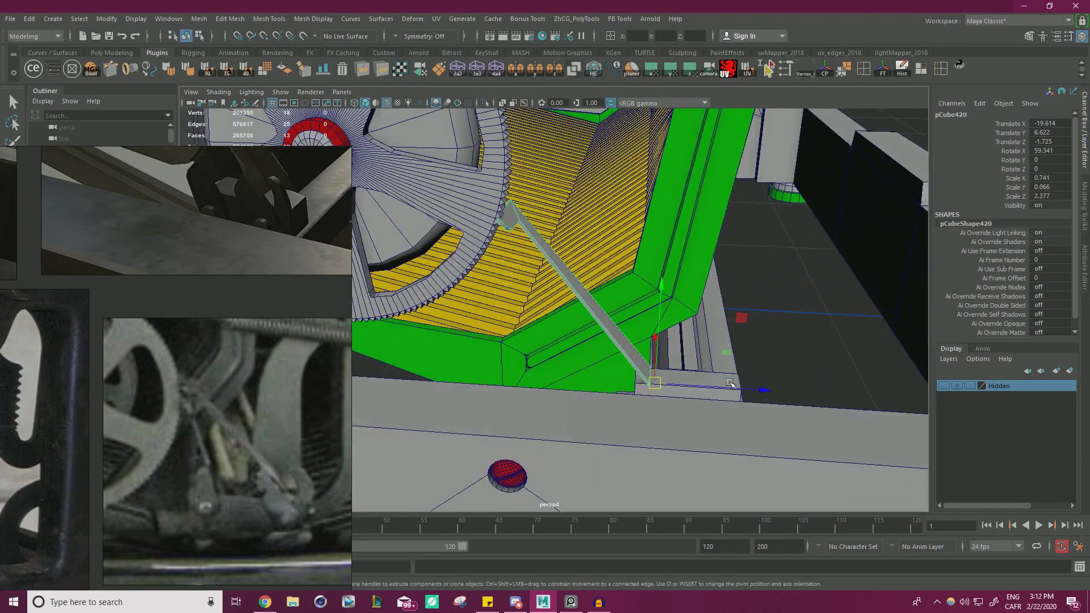
left_click_drag(728, 389, 806, 396, "shift")
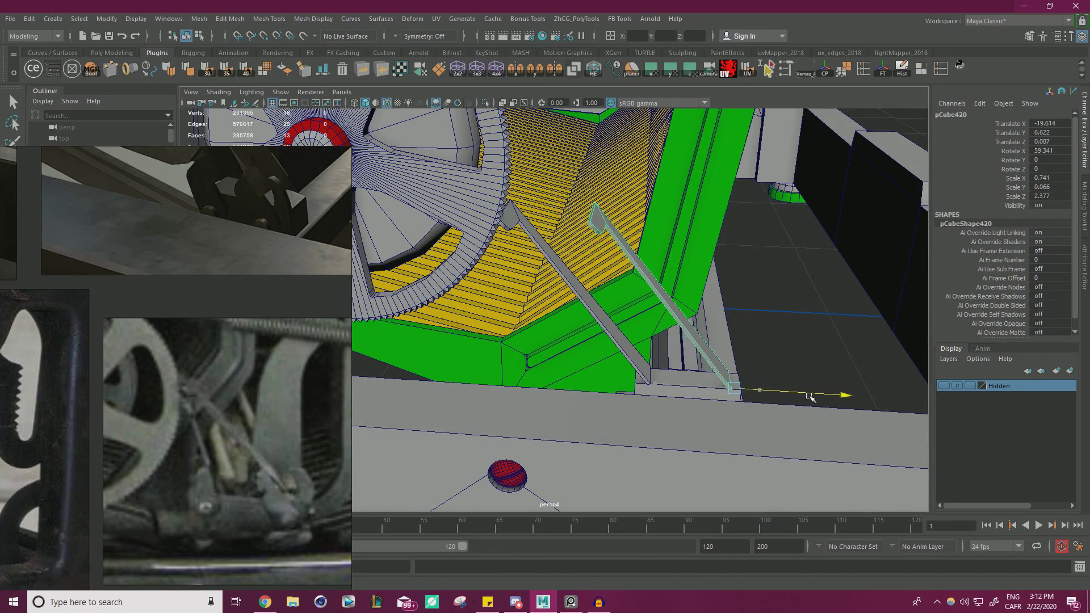
Step: Tilt the duplicated lever to Rotate X 56.753, nudge it to Translate Z 0.112 and lengthen it to Scale Z 3.27
key("e")
left_click_drag(746, 305, 761, 291)
key("w")
key("r")
left_click_drag(783, 459, 831, 475)
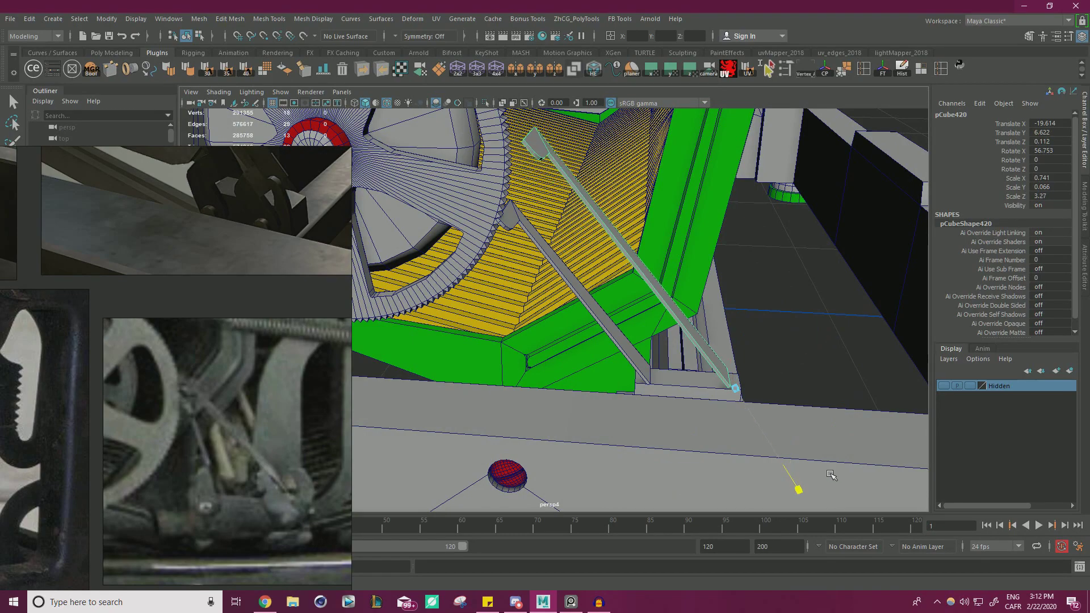
Step: Set the duplicated lever's tilt to Rotate X 48.652 and its length to Scale Z 3.029 so it reaches the wheel's teeth
left_click_drag(770, 338, 693, 310, "alt")
key("e")
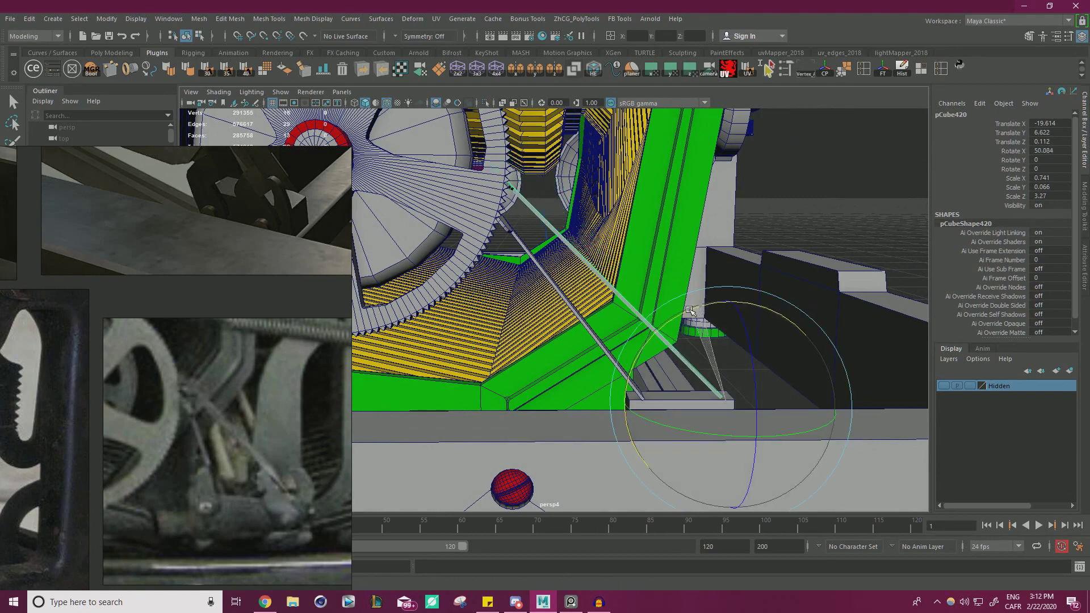
key("r")
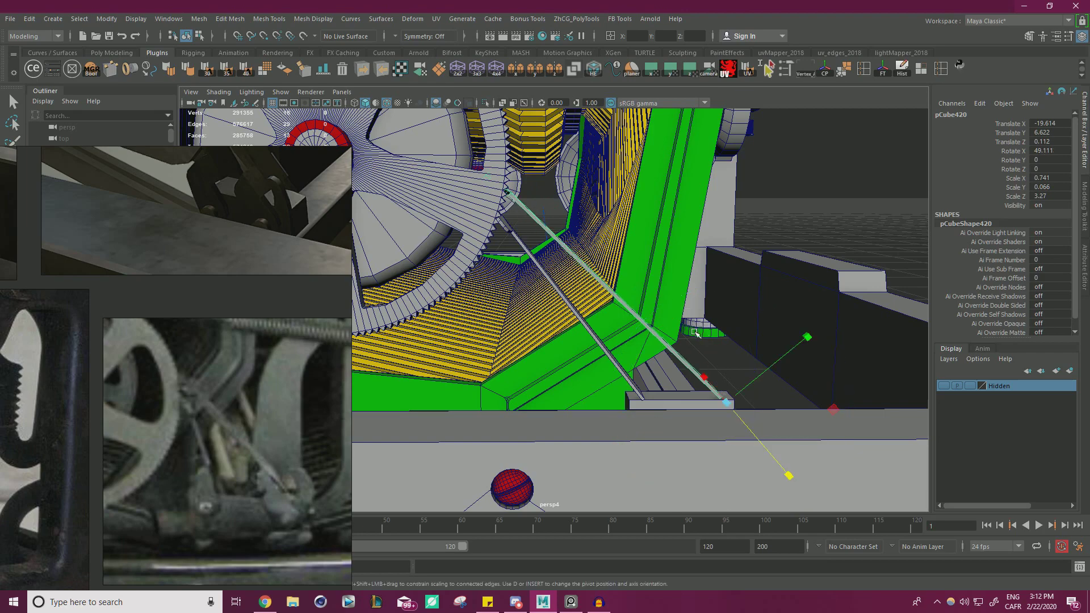
left_click_drag(774, 471, 787, 471)
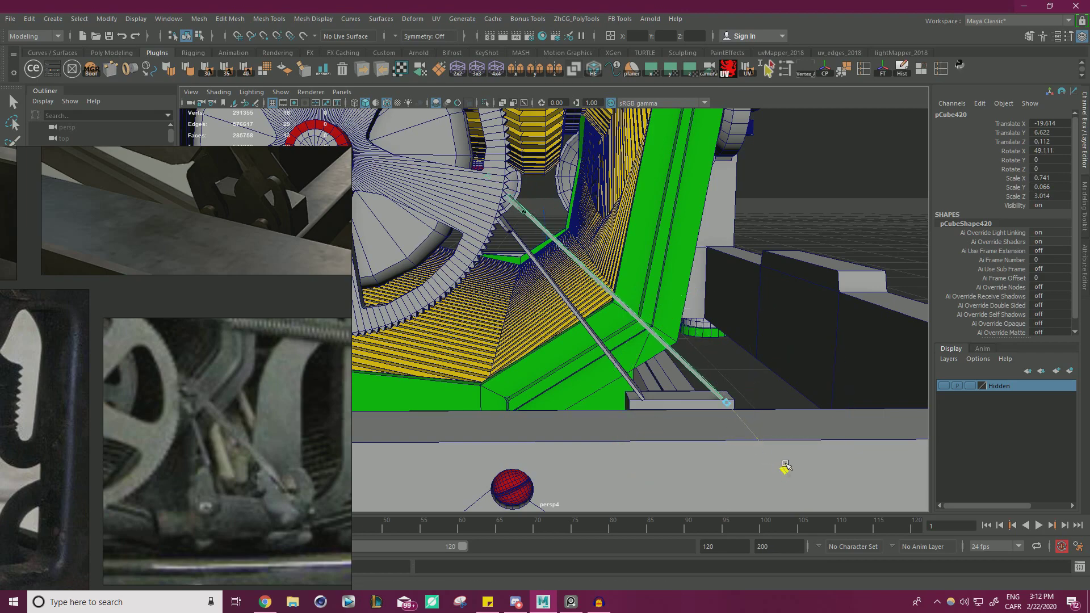
key("e")
left_click_drag(609, 355, 646, 375, "alt")
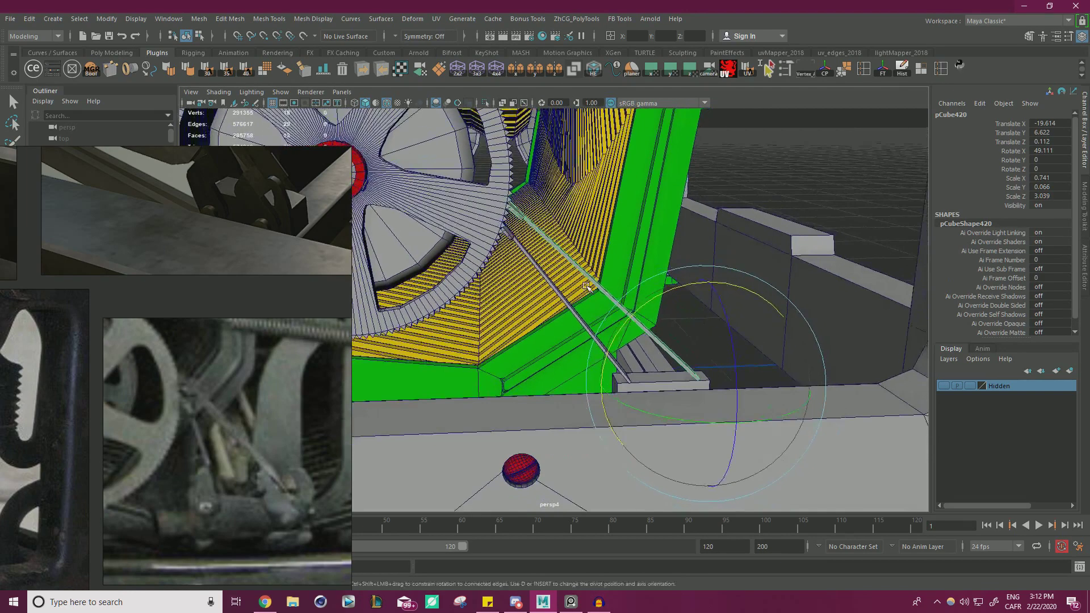
scroll(646, 375, "up", 2)
right_click_drag(646, 375, 725, 421, "alt")
left_click_drag(725, 420, 807, 448, "alt")
key("r")
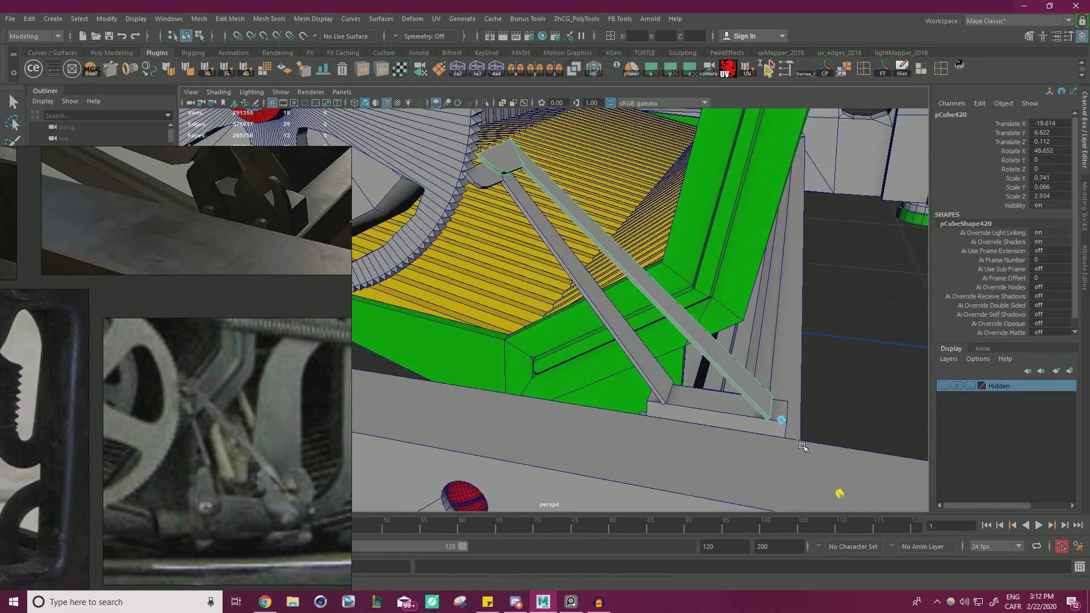
left_click_drag(664, 348, 783, 393, "alt")
Step: Move the reference board clear of the levers and check the Scale tool's settings
left_click_drag(232, 233, 183, 440)
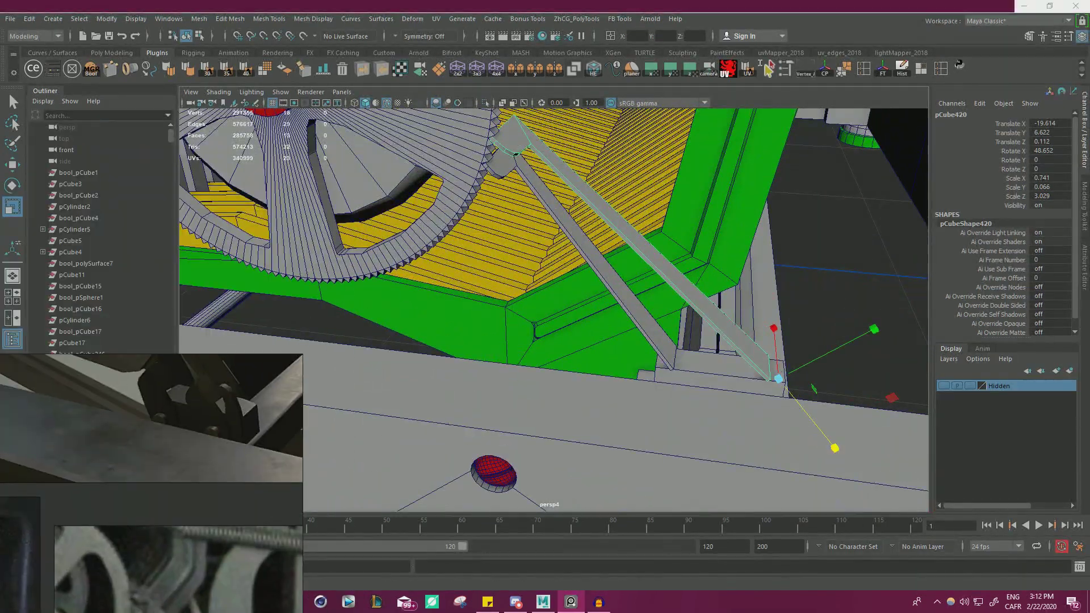
double_click(21, 210)
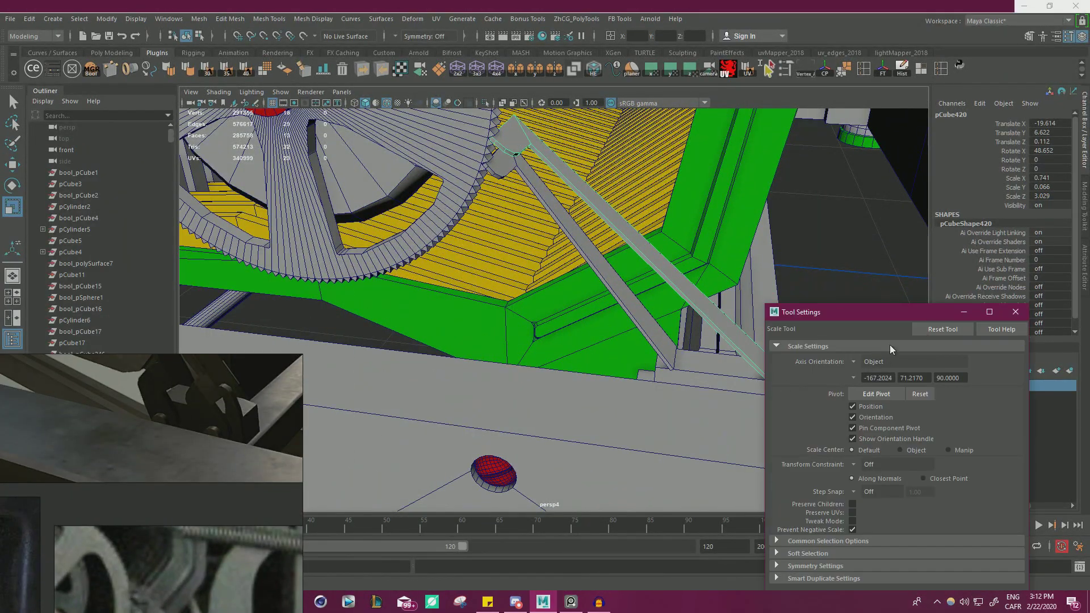
left_click(1012, 315)
Step: Select the vertices of the second lever's hook, leaving out its tip, and scale them slightly along the lever
right_click_drag(708, 256, 822, 346, "alt")
left_click_drag(830, 402, 671, 365, "alt")
left_click_drag(603, 213, 639, 255, "alt")
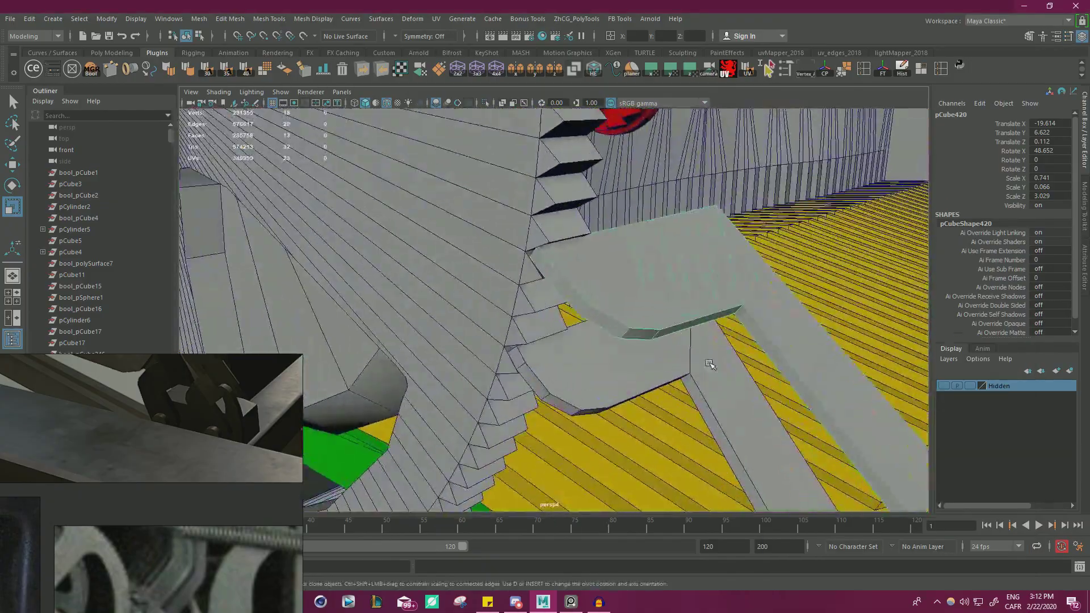
key("w")
right_click_drag(638, 255, 595, 253)
left_click_drag(595, 253, 771, 275, "alt")
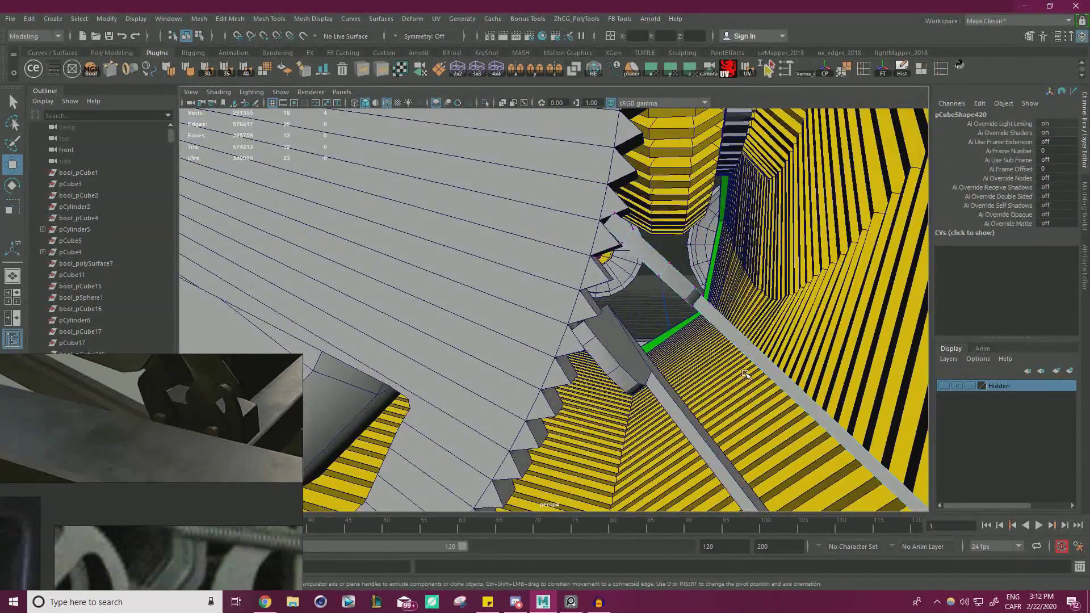
key("4")
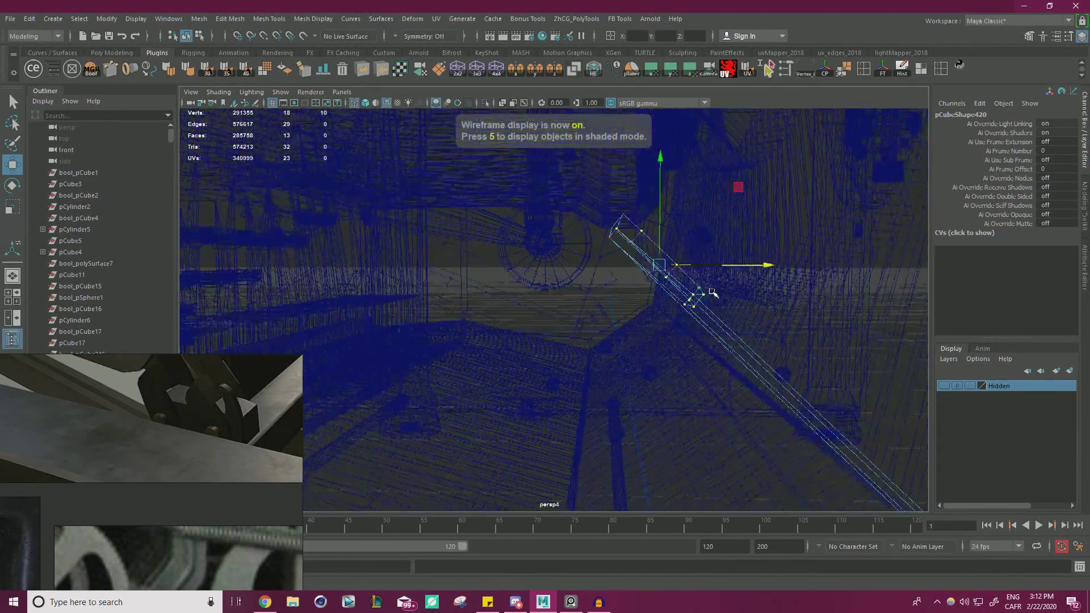
left_click(636, 240, "shift")
left_click_drag(636, 240, 624, 248, "alt")
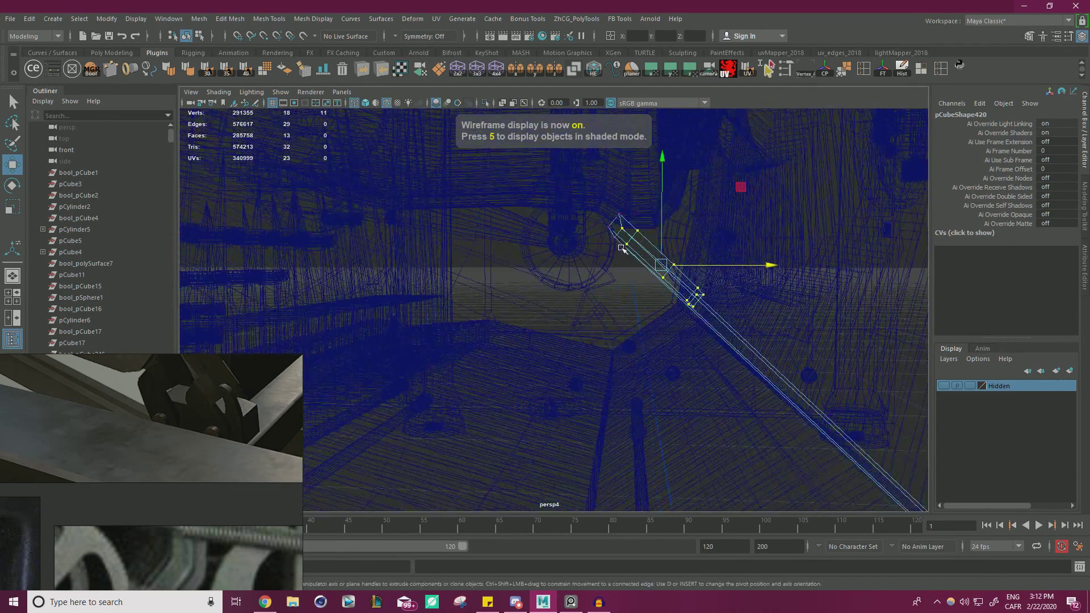
key("r")
left_click_drag(728, 344, 720, 335)
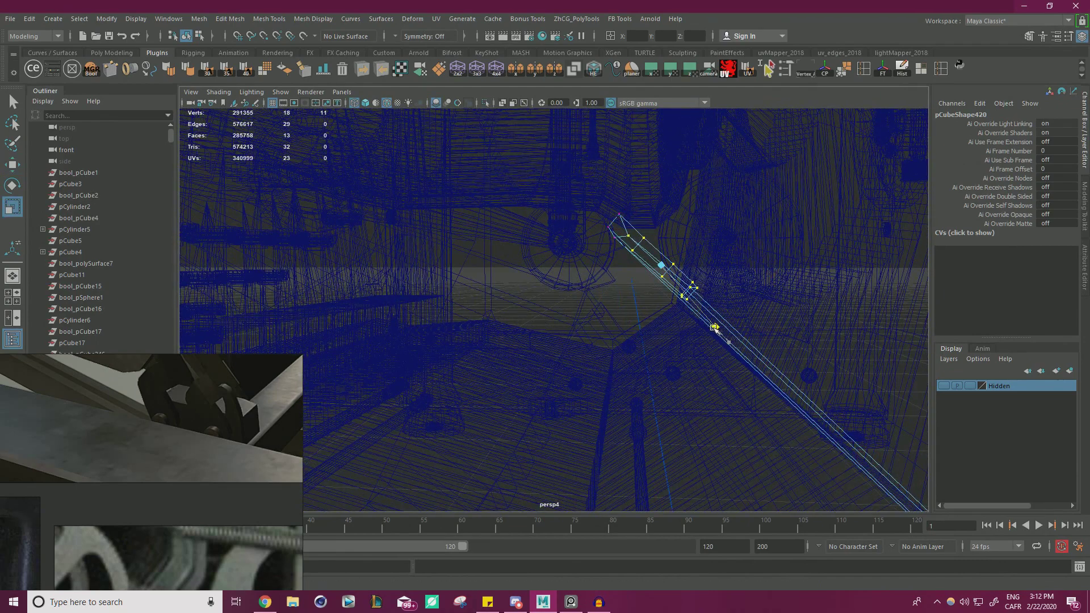
key("ctrl+z")
left_click_drag(613, 233, 619, 227, "ctrl")
left_click_drag(730, 343, 728, 340)
Step: Move the second lever's selected hook vertices closer to the wheel's teeth, then return to object mode and clear the selection
key("5")
key("w")
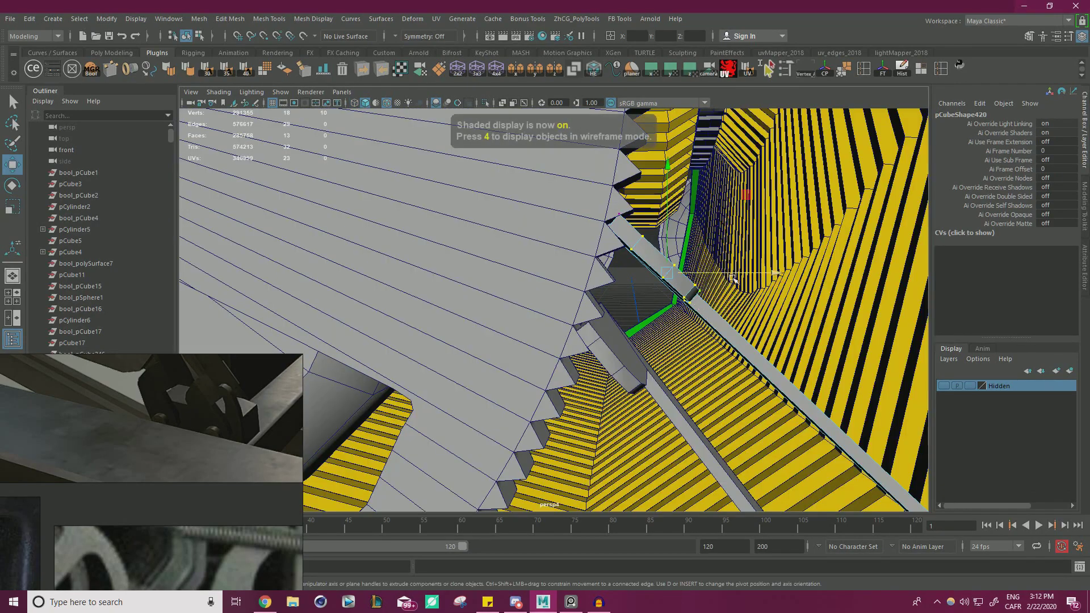
left_click_drag(748, 203, 741, 192)
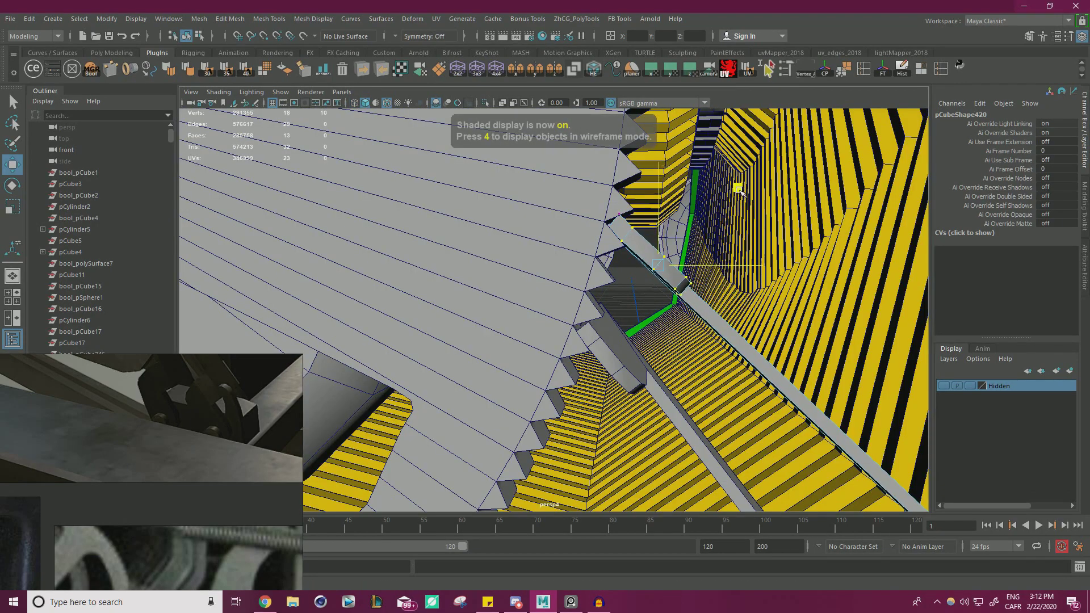
right_click_drag(738, 190, 699, 199, "alt")
left_click_drag(699, 198, 568, 255, "alt")
right_click_drag(568, 256, 219, 276, "alt")
left_click_drag(624, 266, 686, 253, "alt")
right_click_drag(699, 226, 751, 210)
left_click(710, 231)
left_click_drag(711, 231, 637, 264, "alt")
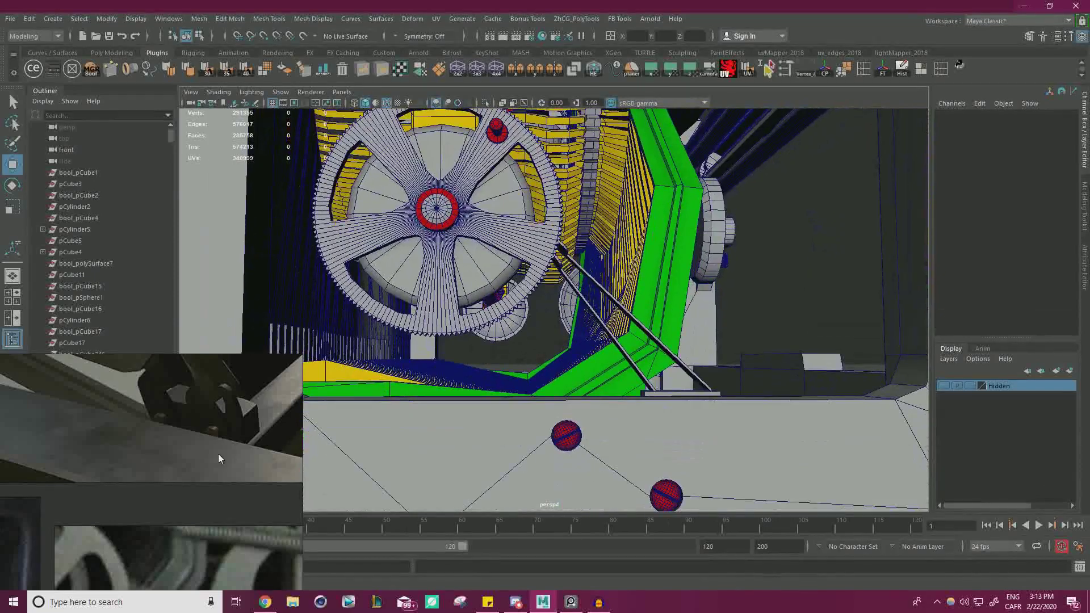
Step: Compare the modelled levers and bracket block with the close-up reference image of the pivoted bracket
right_click_drag(210, 446, 273, 337)
middle_click_drag(267, 339, 204, 518)
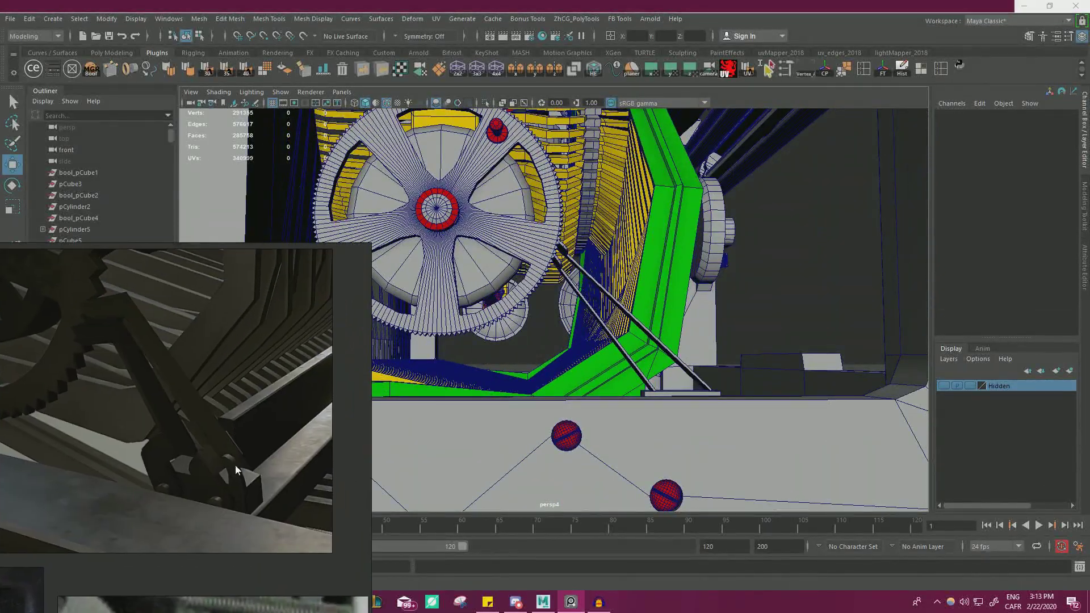
left_click_drag(653, 390, 731, 378, "alt")
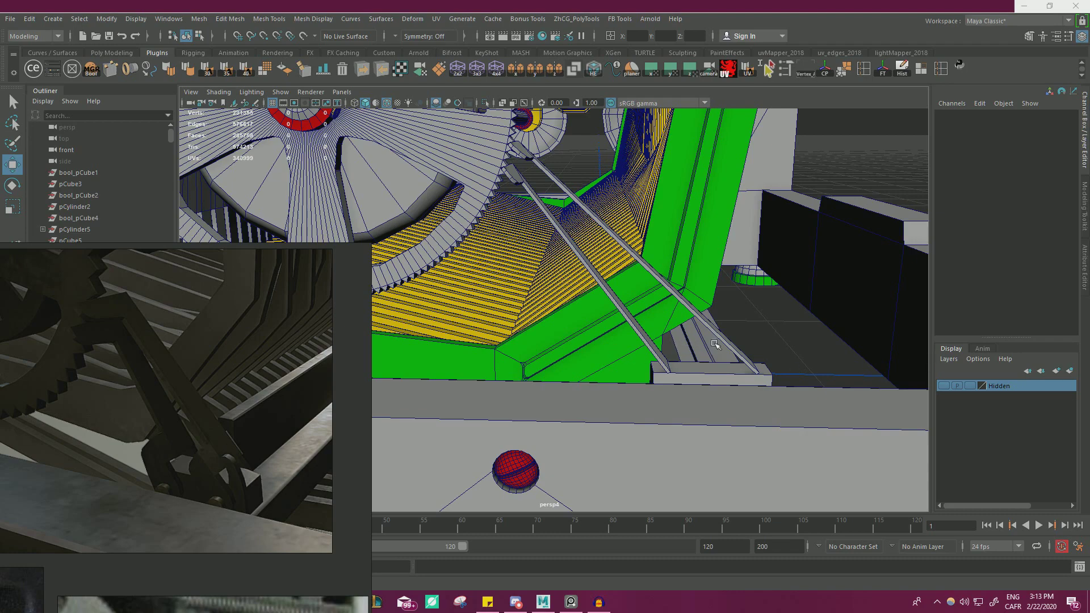
right_click_drag(600, 327, 769, 336, "alt")
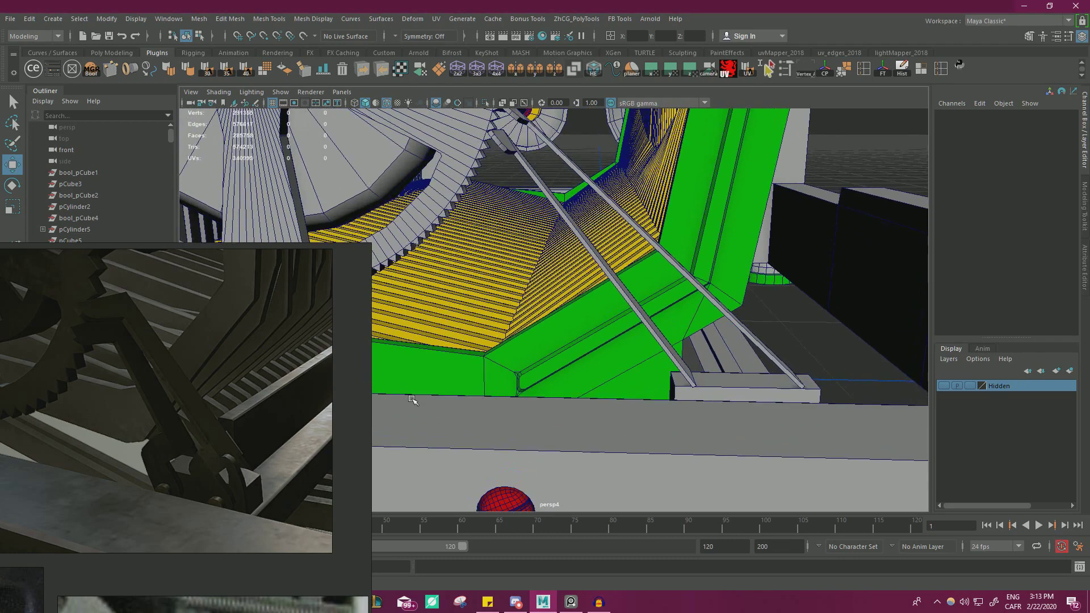
right_click_drag(217, 399, 469, 333)
scroll(449, 386, "up", 3)
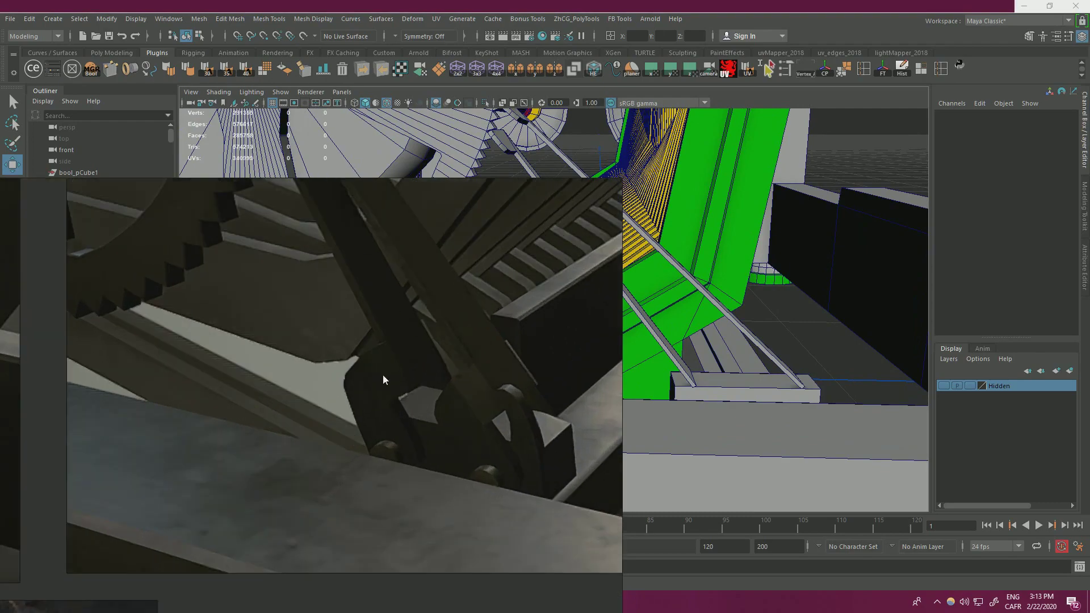
right_click_drag(483, 362, 0, 340)
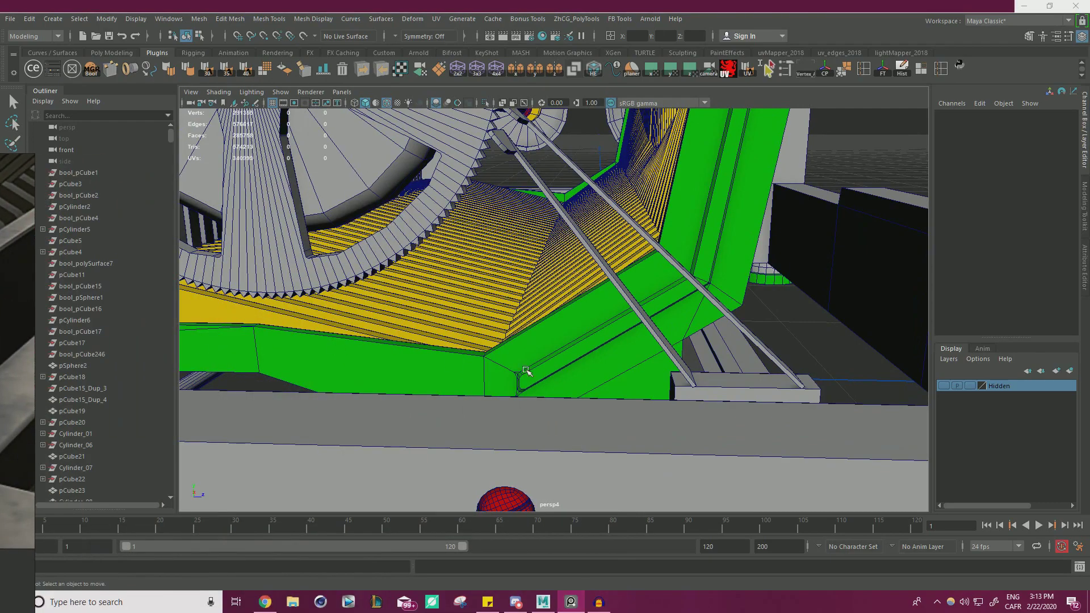
right_click_drag(639, 315, 587, 305, "alt")
left_click_drag(587, 304, 440, 307, "alt")
right_click_drag(440, 306, 512, 307, "alt")
left_click_drag(881, 218, 717, 352, "alt")
Step: Examine the typewriter photo for how the two levers meet the toothed wheel and the spring mechanism
scroll(740, 369, "up", 8)
right_click_drag(17, 335, 804, 361)
scroll(529, 375, "down", 7)
scroll(403, 525, "up", 5)
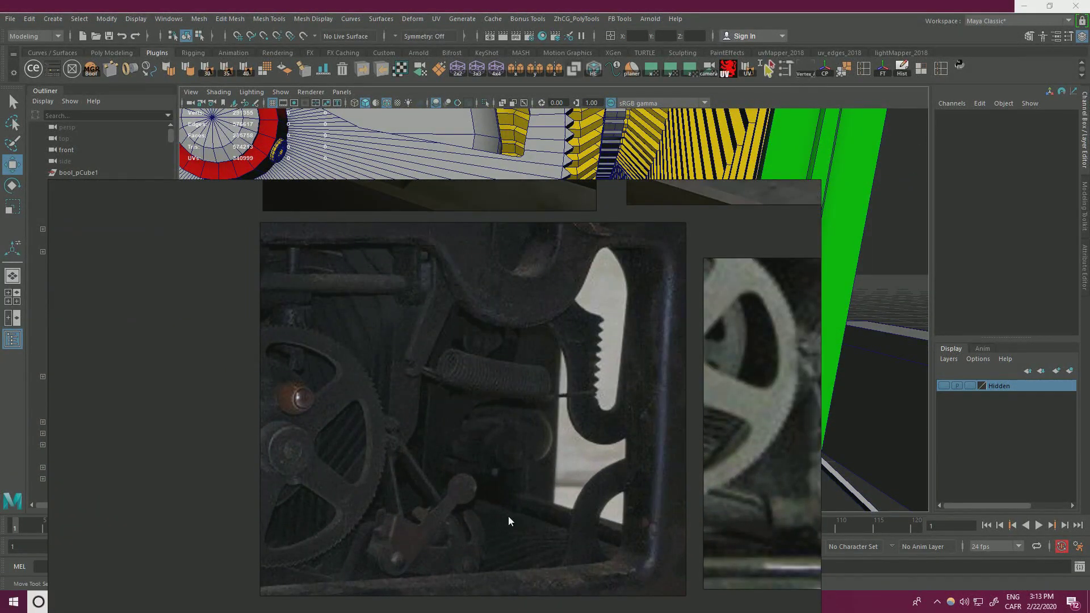
middle_click_drag(660, 483, 333, 441)
scroll(511, 384, "down", 1)
middle_click_drag(356, 373, 623, 401)
scroll(465, 472, "up", 2)
scroll(432, 494, "up", 2)
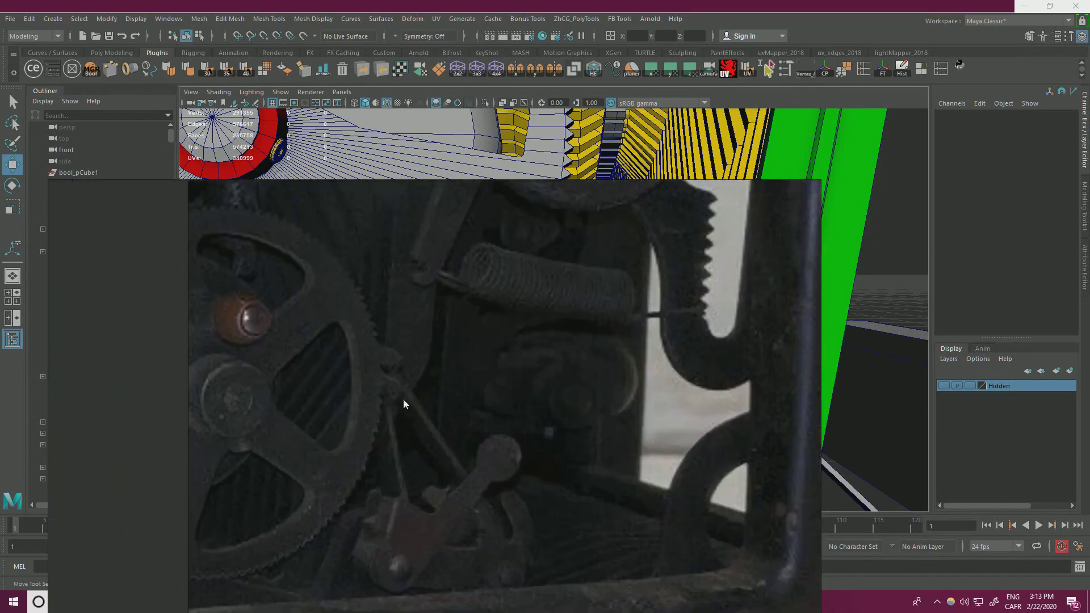
right_click_drag(540, 455, 0, 375)
scroll(475, 365, "down", 5)
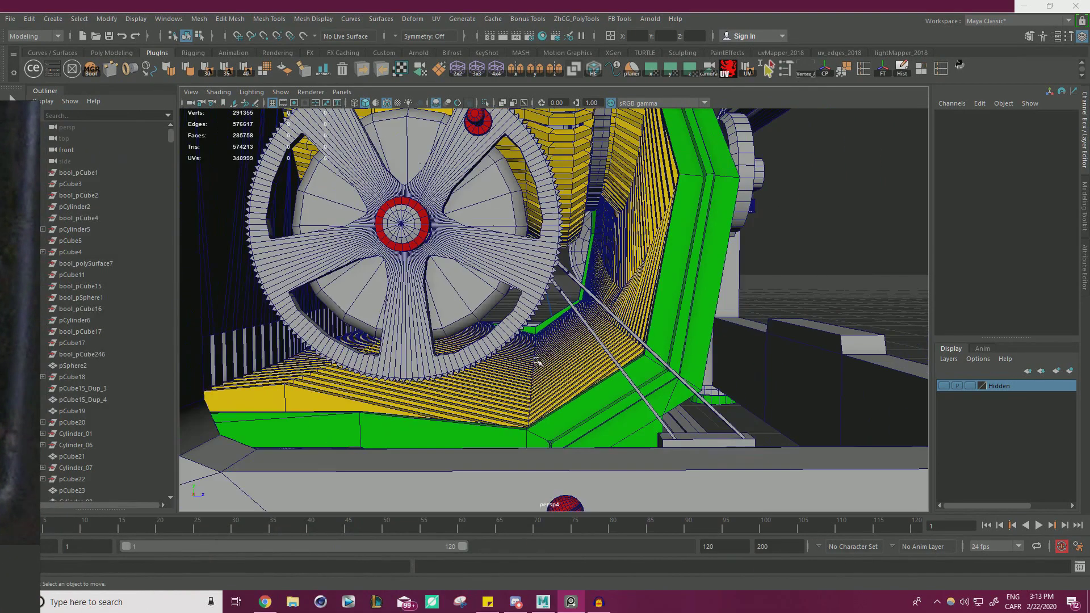
Step: Select the bracket block with both levers and move them together along Z toward the small neighbouring block
mouse_move(693, 411)
left_mouse_down("alt")
mouse_move(688, 425)
mouse_move(636, 423)
left_mouse_up("alt")
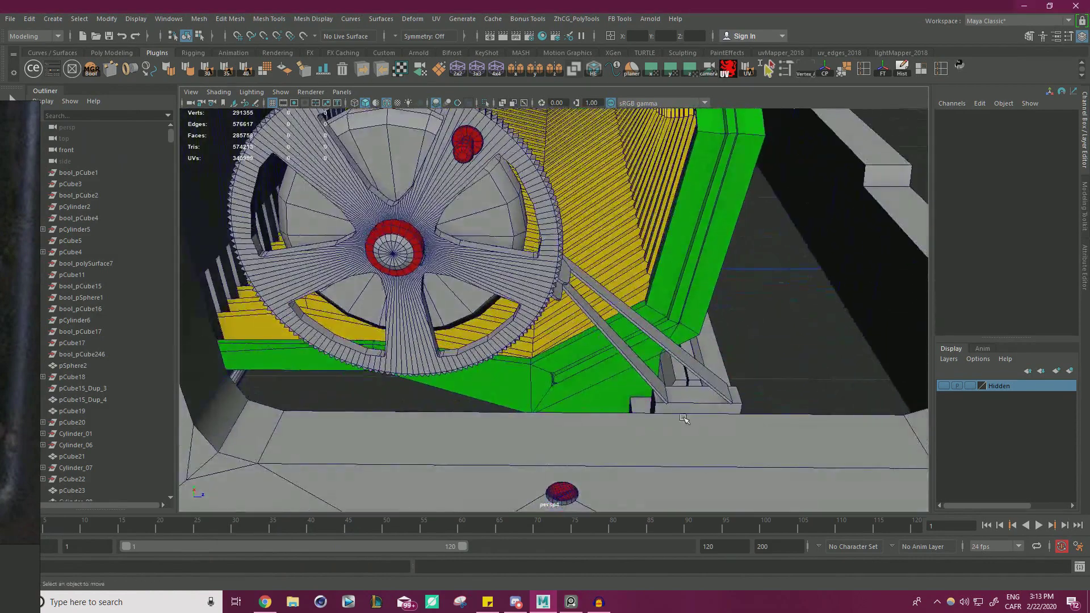
right_click_drag(693, 418, 793, 446, "alt")
left_click_drag(794, 446, 729, 404, "alt")
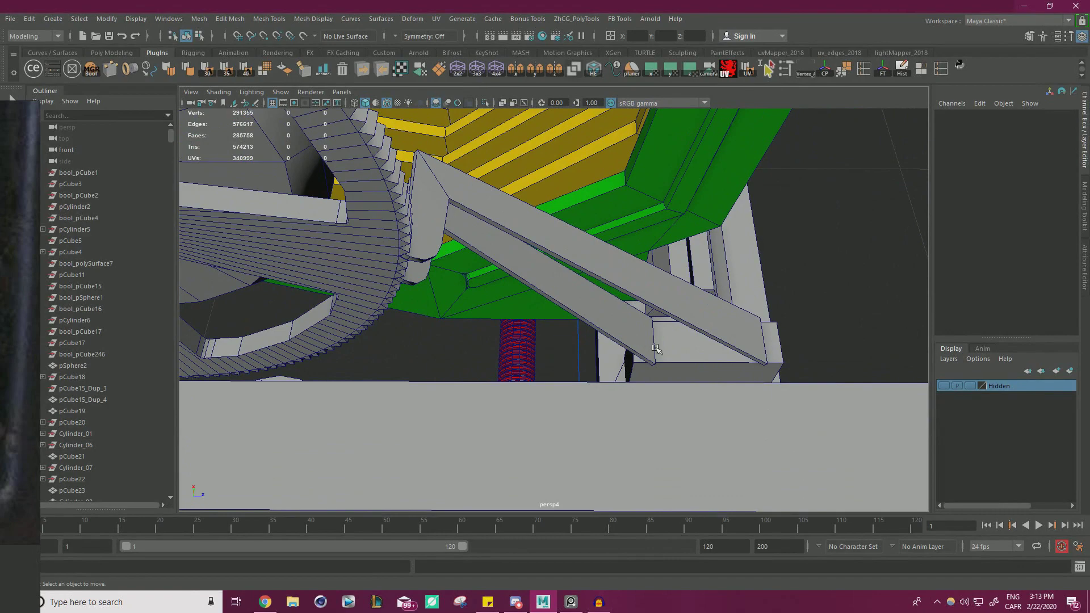
left_click(625, 335)
left_click_drag(733, 363, 760, 372, "alt")
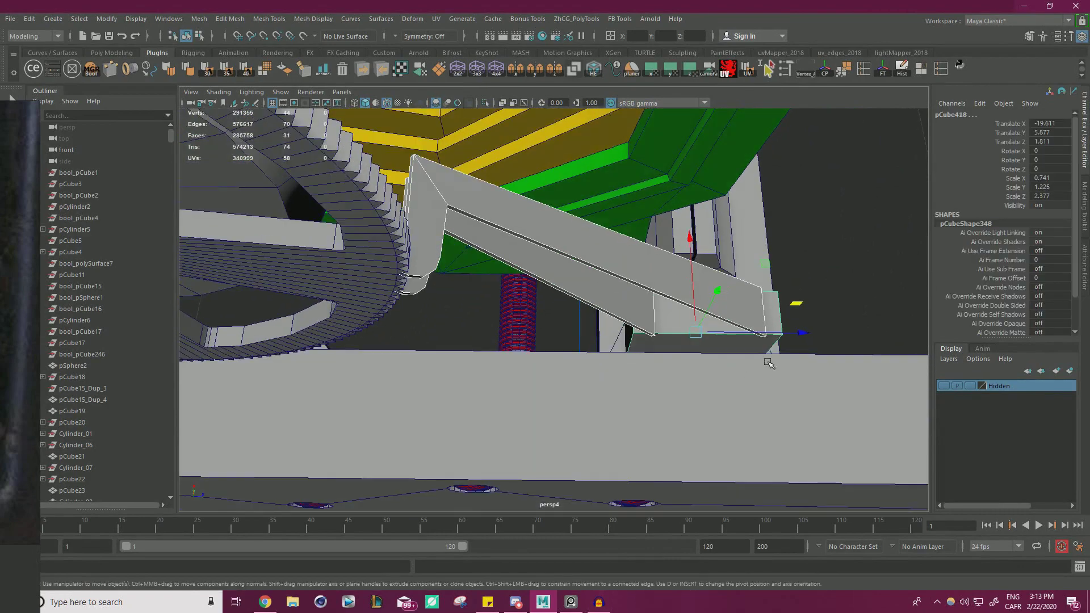
left_click_drag(789, 331, 629, 308)
Step: Select the first lever's hook vertices and move them back against the edge of the wheel's teeth
left_click(520, 317)
left_click_drag(519, 317, 574, 349, "alt")
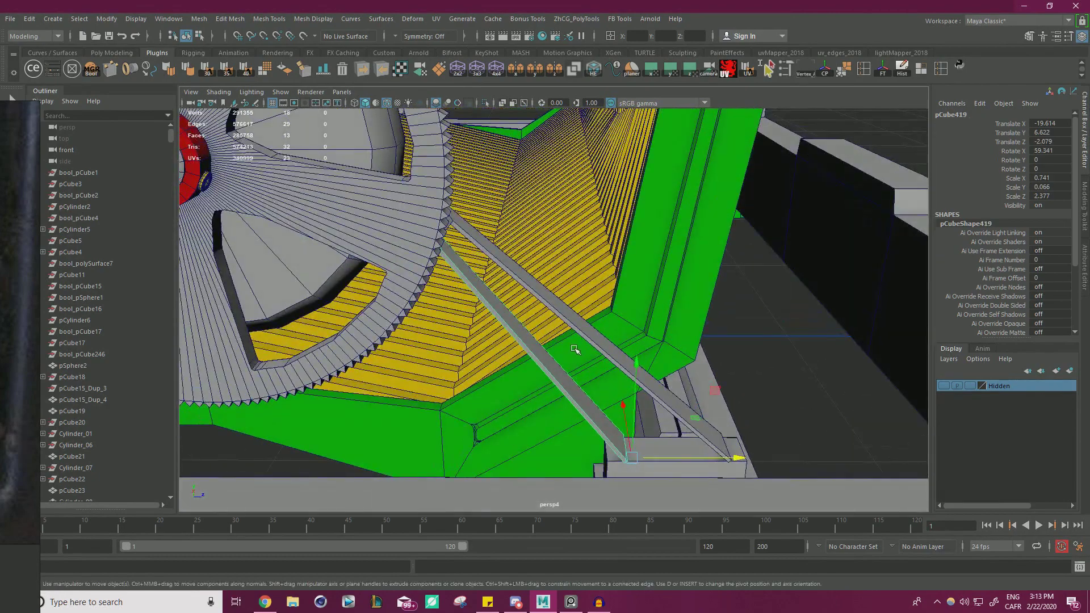
right_click_drag(515, 328, 443, 272)
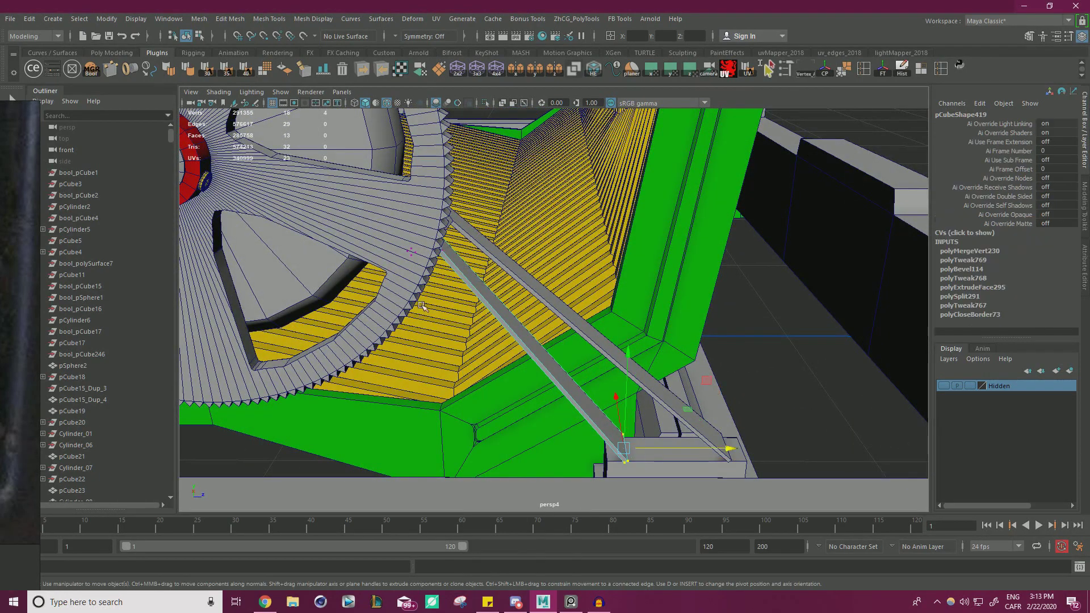
key("4")
key("5")
left_click_drag(514, 223, 530, 268, "alt")
left_click_drag(540, 193, 566, 198)
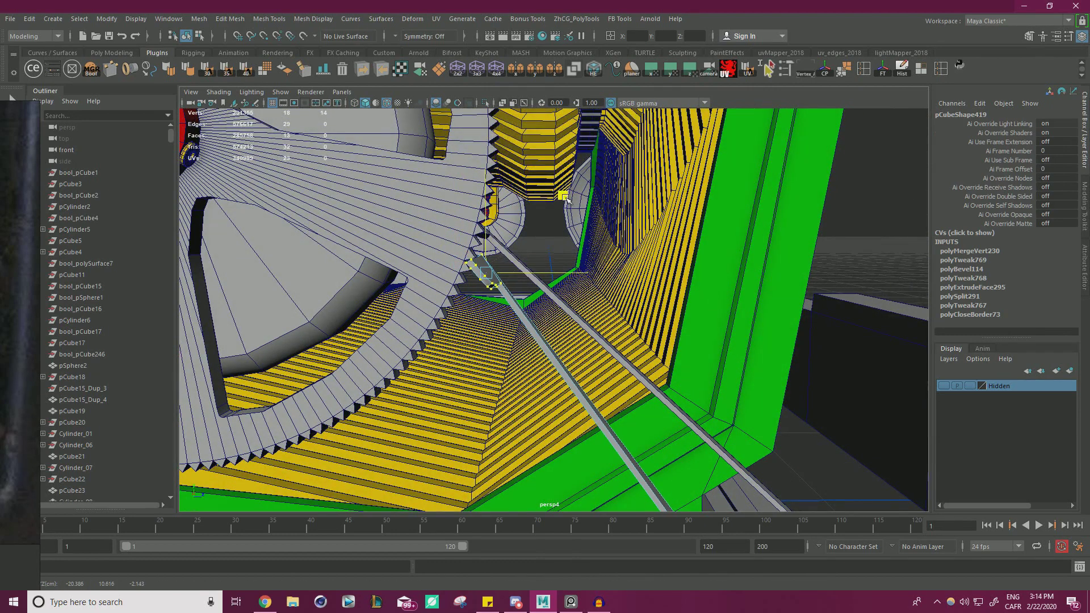
left_click_drag(565, 204, 566, 260)
right_click_drag(566, 260, 534, 250, "alt")
left_click_drag(534, 249, 650, 267, "alt")
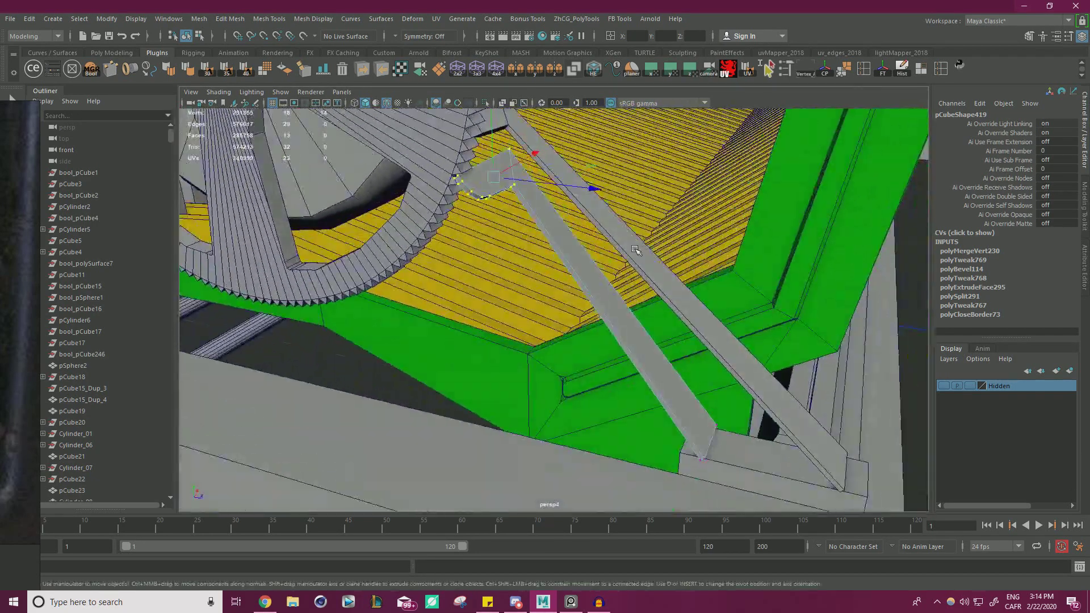
Step: Move the second lever's hook vertices along Z out to the wheel's teeth and rotate them to fit
left_click(611, 227)
right_click_drag(610, 221, 547, 210)
left_click_drag(547, 210, 584, 304, "alt")
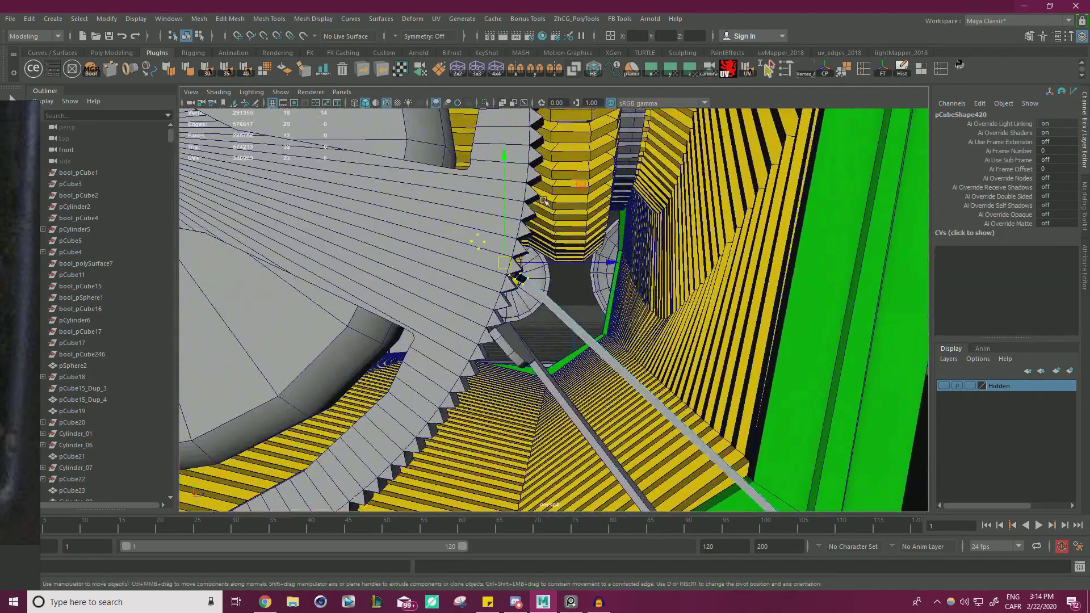
left_click_drag(555, 269, 602, 268)
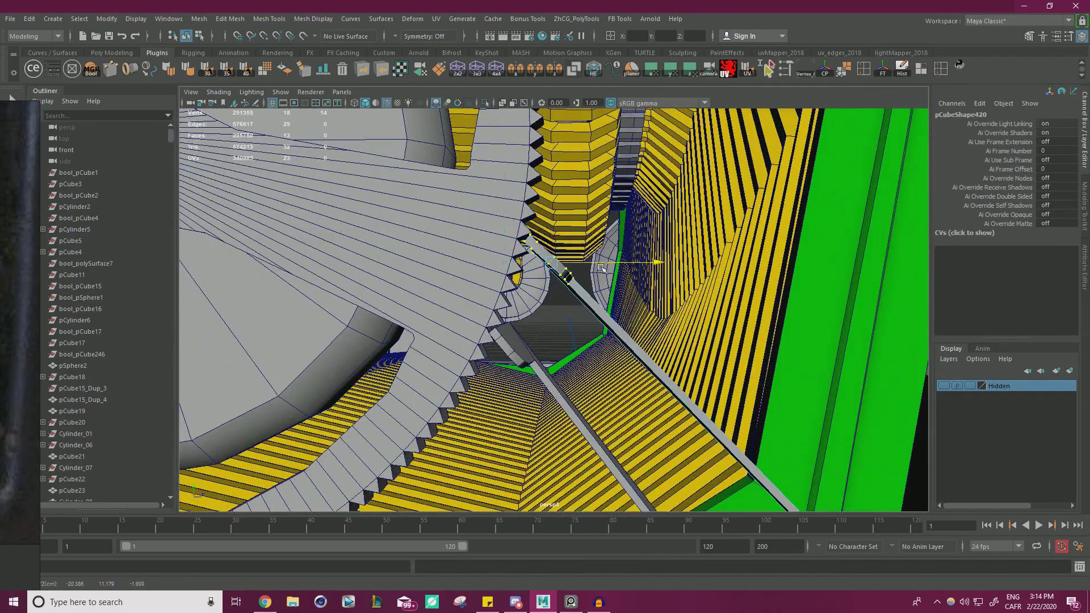
key("e")
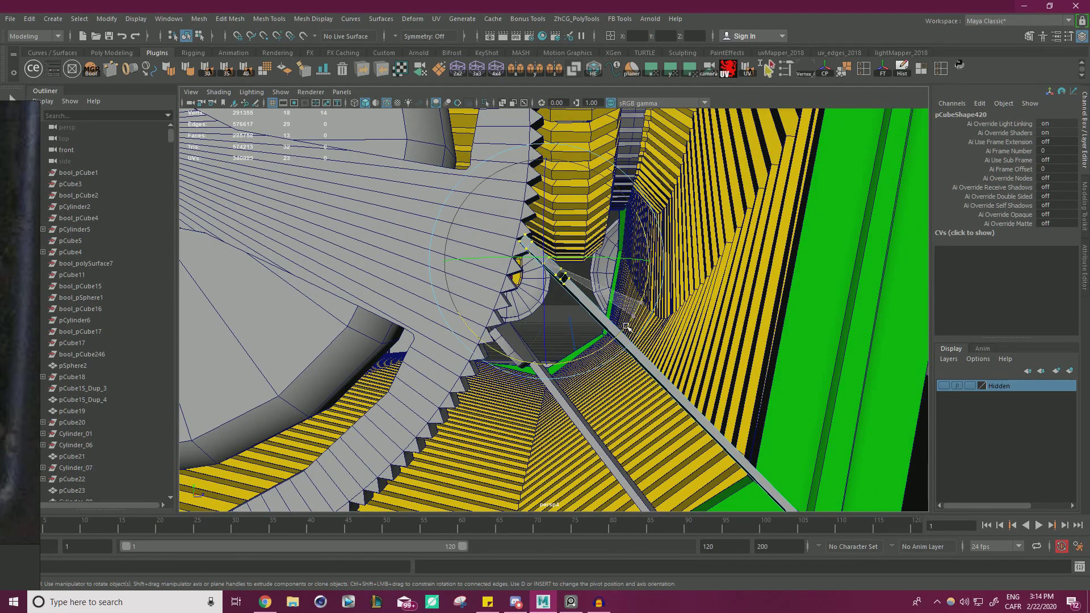
left_click_drag(516, 466, 180, 557)
key("w")
Step: Rotate the first lever's hook vertices to line up with its bar, then return to object mode and clear the selection
left_click_drag(602, 347, 654, 313, "alt")
left_click(573, 295)
right_click_drag(571, 276, 520, 270)
key("e")
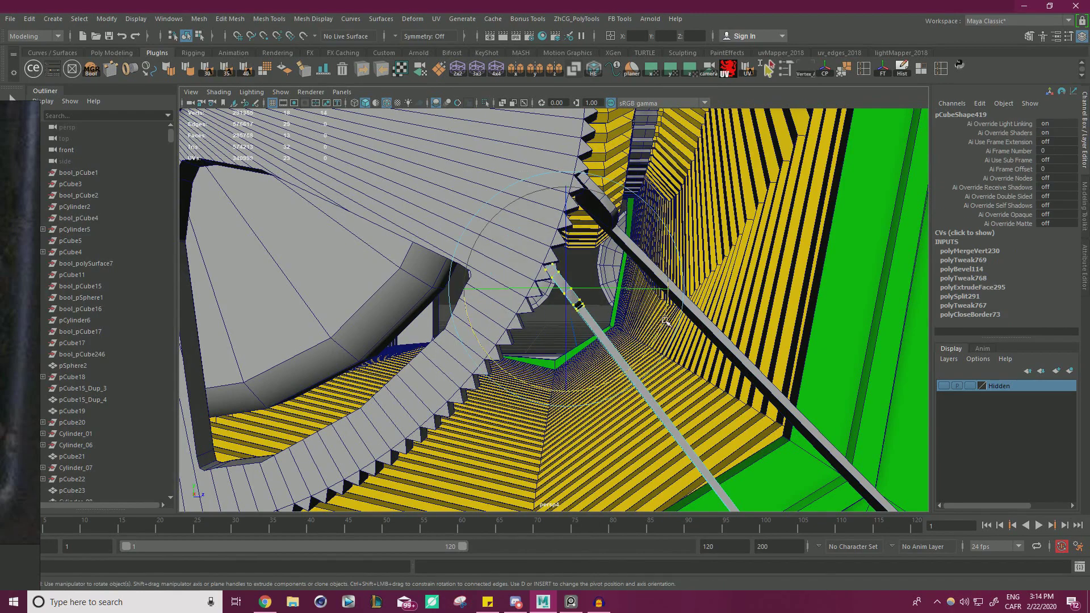
key("w")
right_click_drag(568, 368, 386, 324, "alt")
left_click_drag(454, 323, 397, 358, "alt")
right_click_drag(420, 358, 391, 361, "alt")
left_click_drag(393, 362, 517, 356, "alt")
right_click_drag(858, 235, 893, 204)
left_click(893, 204)
Step: Select the base-end vertices of the second lever and shift them along the bracket block
left_click_drag(886, 210, 732, 270, "alt")
right_click_drag(732, 270, 762, 363, "alt")
middle_click_drag(761, 363, 682, 327, "alt")
right_click_drag(682, 326, 756, 356, "alt")
left_click(694, 331)
right_click_drag(694, 332, 642, 331)
left_click_drag(841, 280, 689, 323)
left_click_drag(743, 437, 764, 437)
Step: Select the second lever's hook vertices, rotate them to line up with its bar, and return to object mode with nothing selected
left_click_drag(710, 403, 696, 370, "alt")
left_click_drag(463, 170, 595, 202)
key("e")
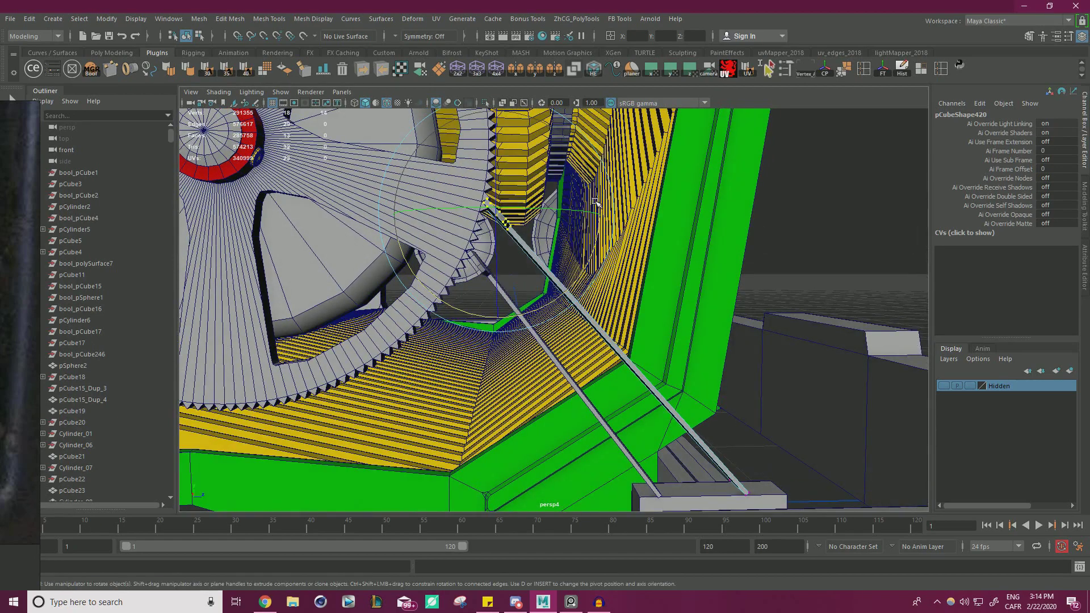
left_click_drag(600, 264, 617, 311, "alt")
middle_click_drag(618, 310, 604, 333, "alt")
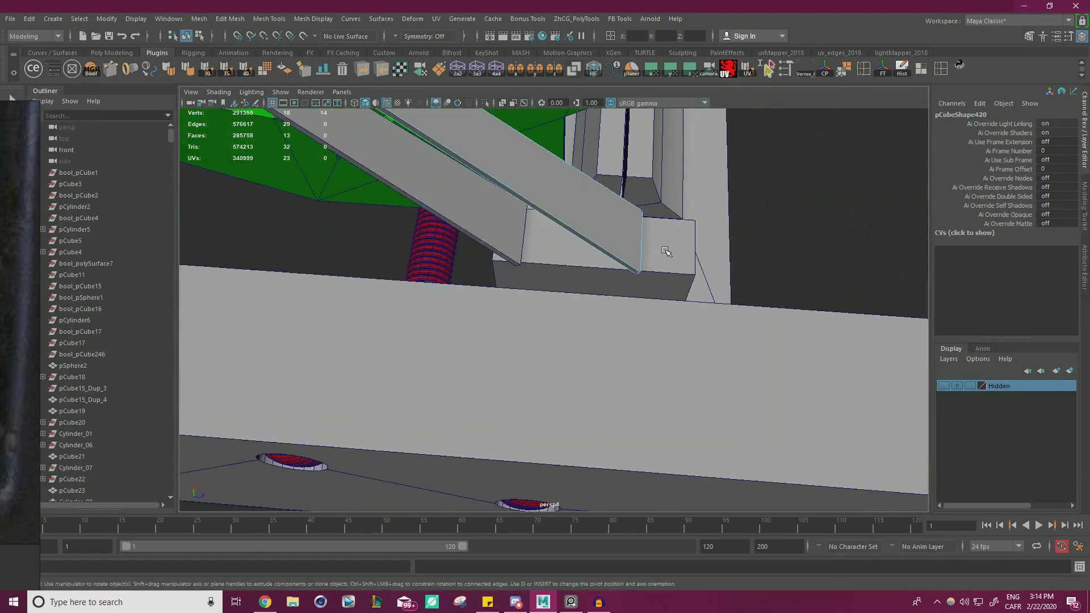
left_click(663, 253)
key("w")
left_click(616, 222)
left_click_drag(616, 222, 223, 355, "alt")
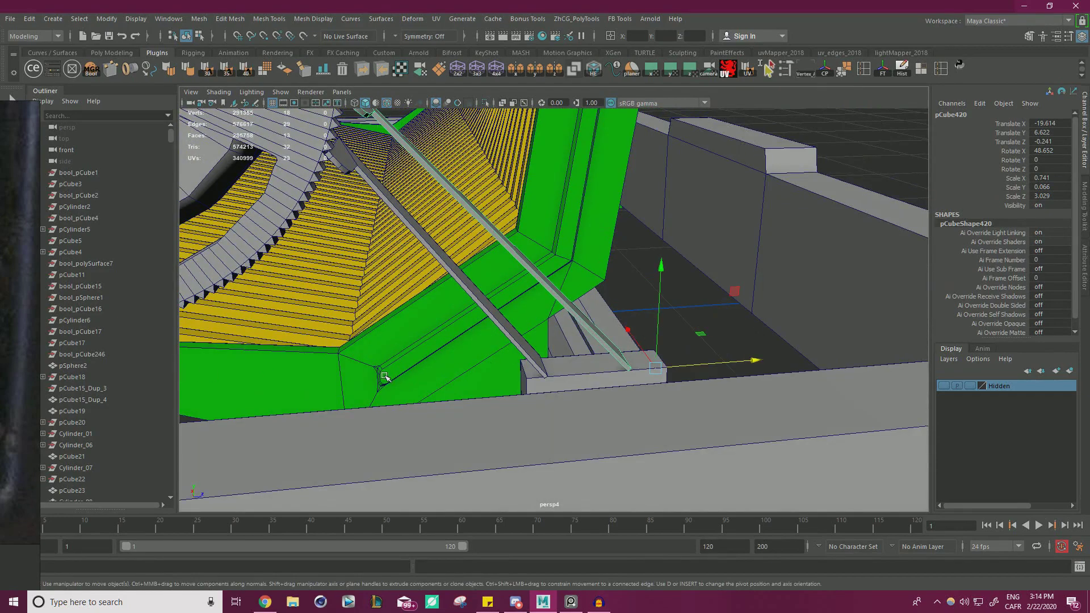
left_click_drag(492, 346, 693, 289, "alt")
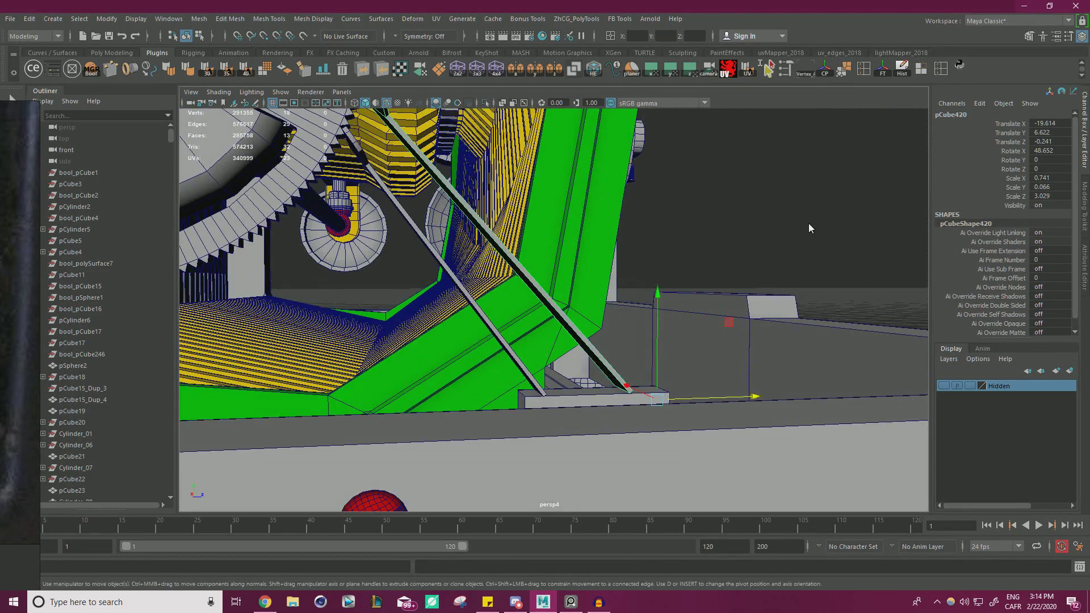
left_click(859, 198)
Step: Select both hooked levers and combine them into one mesh
left_click(566, 316)
left_click_drag(566, 317, 353, 170, "alt")
left_click(194, 22)
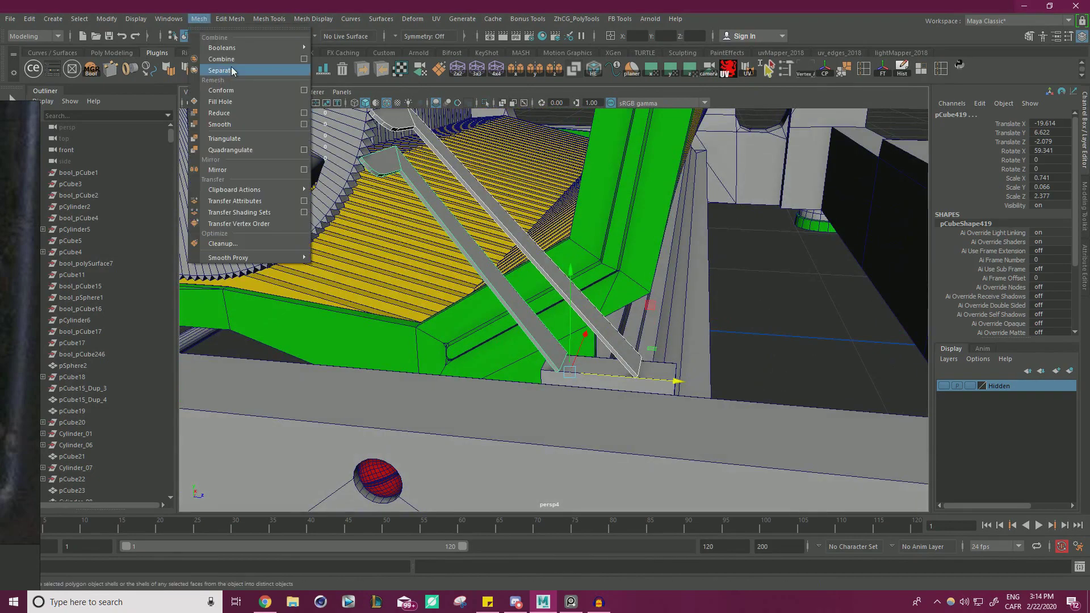
left_click(226, 59)
left_click_drag(665, 262, 709, 252, "alt")
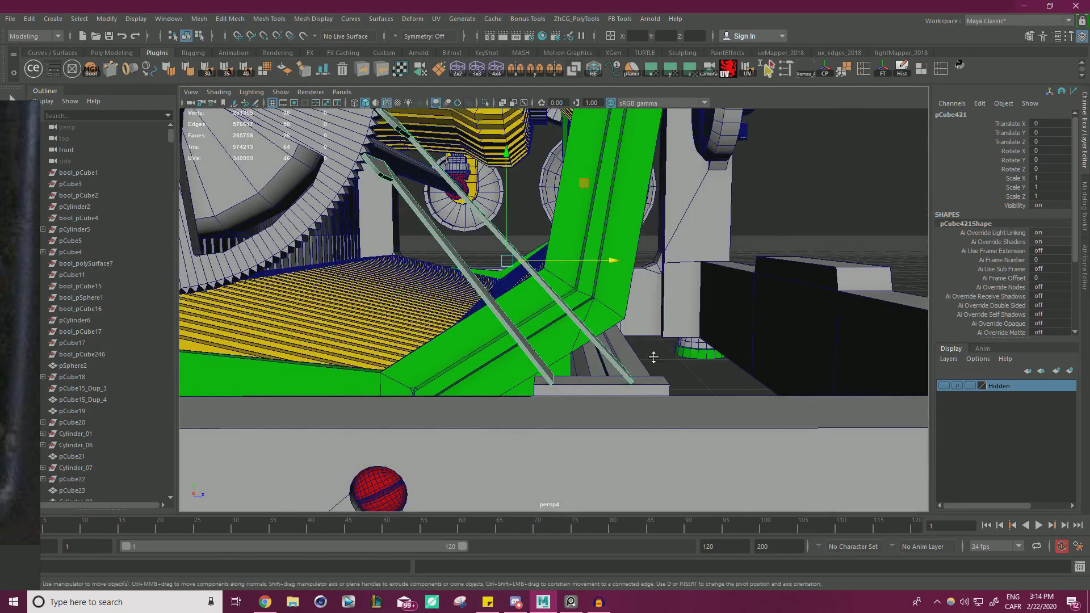
Step: Cut across both lever bars a short distance above the bracket block, working in the side view
key("space")
right_click_drag(408, 438, 248, 436, "alt")
middle_click_drag(248, 436, 300, 416, "alt")
right_click_drag(784, 412, 477, 408, "alt")
key("space")
right_click_drag(619, 370, 753, 372, "alt")
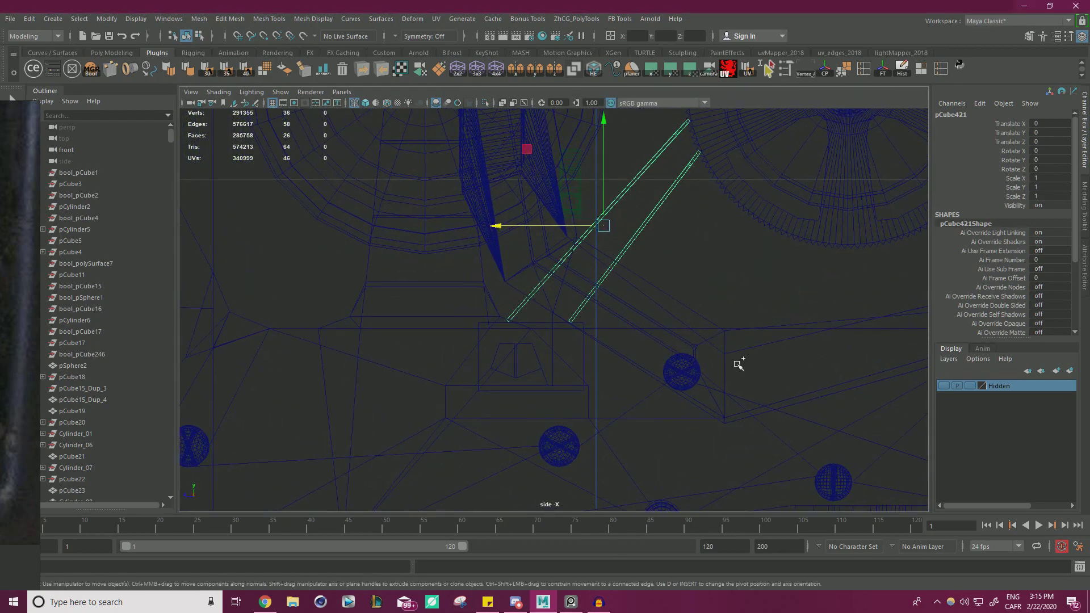
left_click(739, 365)
scroll(552, 309, "up", 2)
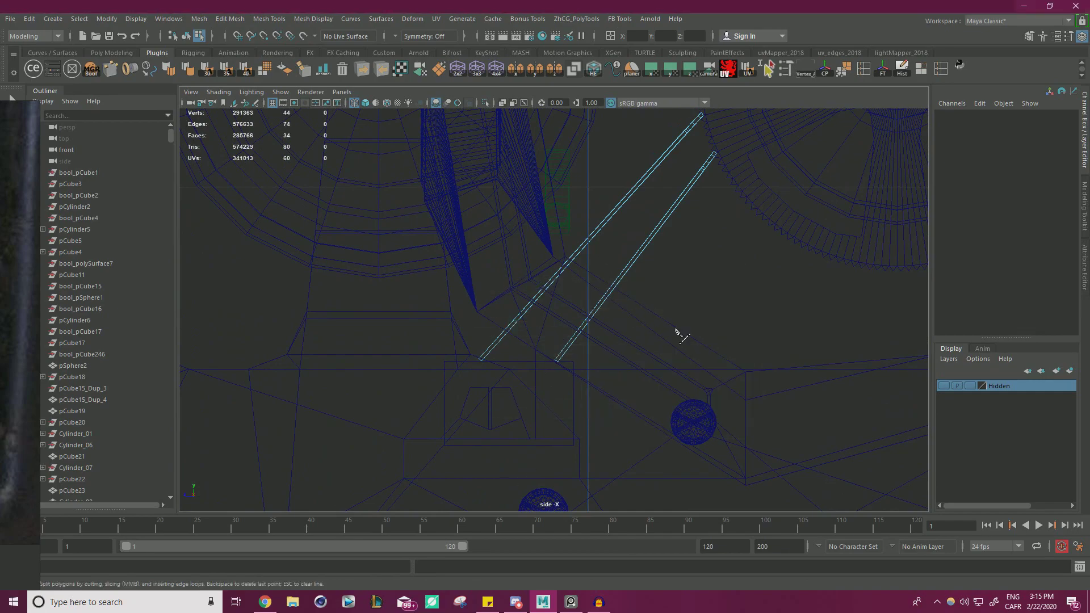
key("space")
key("space")
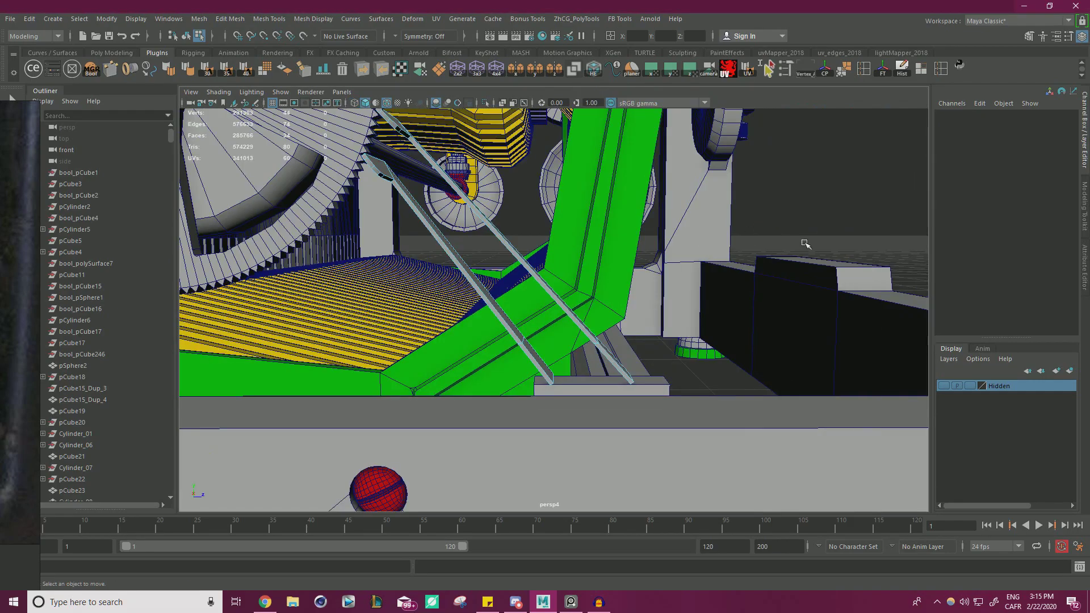
Step: Select the lower-end faces of both levers and cut them horizontally just above the bracket block in the side view
left_click_drag(514, 402, 520, 390, "alt")
left_click_drag(625, 364, 654, 352)
key("Delete")
right_click_drag(654, 352, 674, 365, "alt")
left_click_drag(675, 366, 676, 302, "alt")
left_click(614, 362)
key("space")
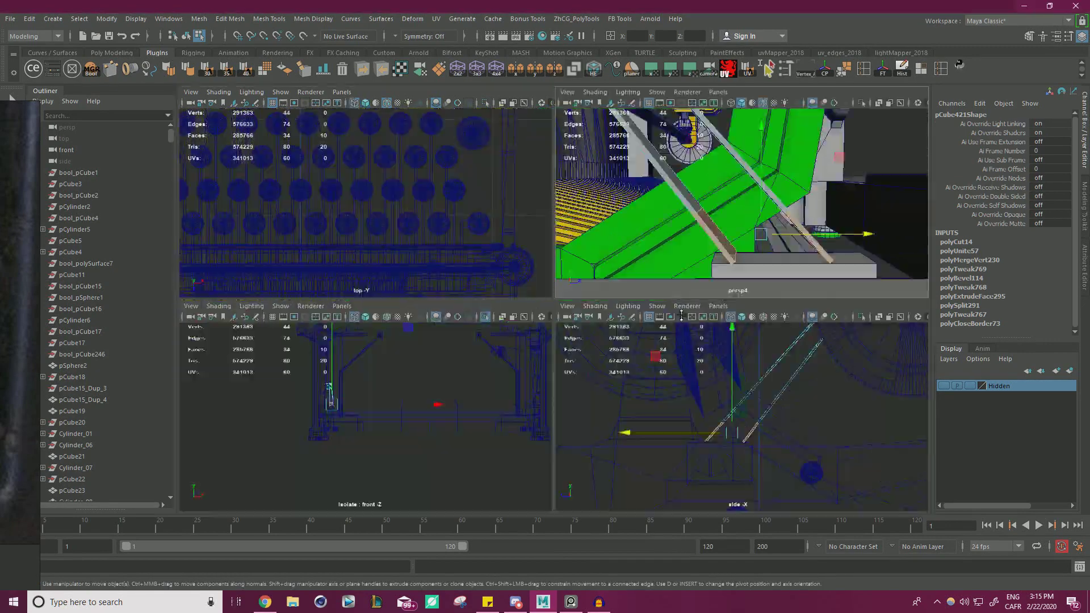
key("space")
right_click_drag(708, 411, 740, 350, "alt")
key("ctrl+shift+x")
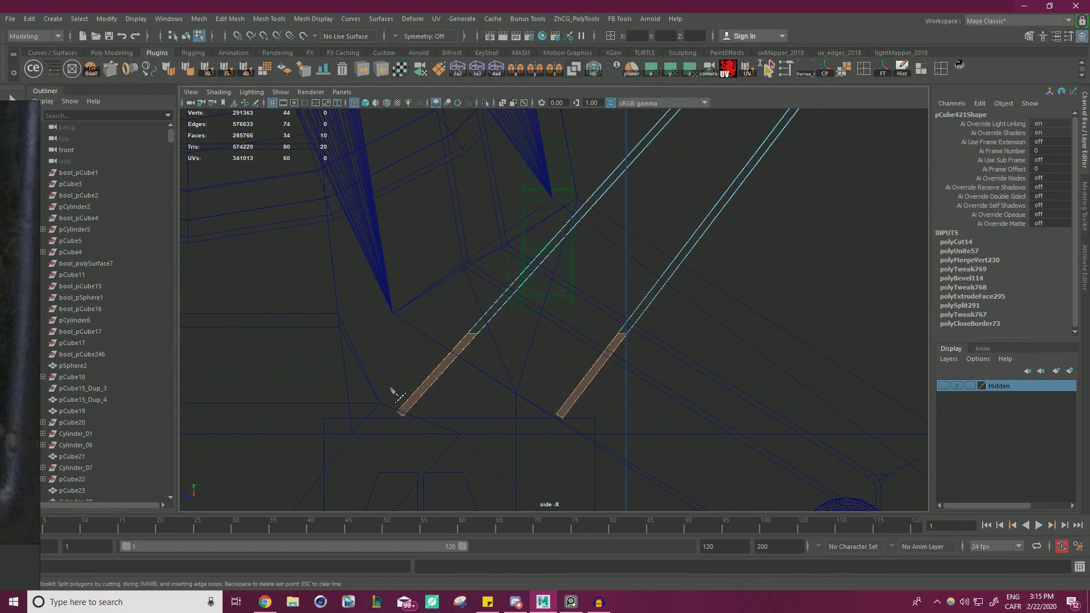
left_click_drag(680, 398, 710, 400, "shift")
key("w")
Step: Delete the lever-end faces below the horizontal cut and return to the perspective view
right_click_drag(801, 231, 798, 265)
left_click_drag(327, 465, 625, 396)
key("Delete")
key("space")
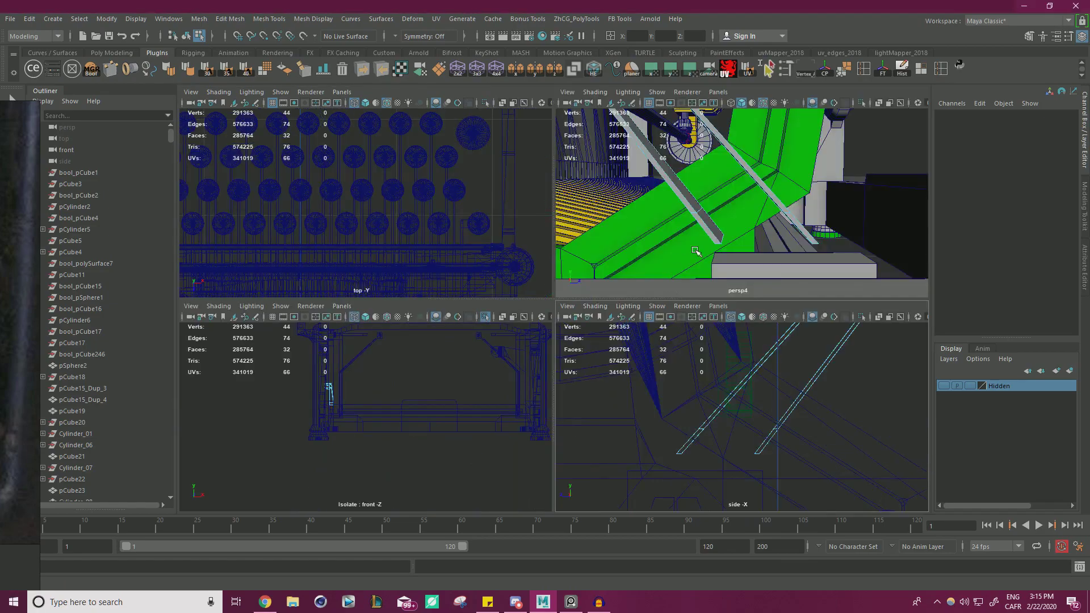
key("space")
Step: Select the open border edges at both levers' lower ends and close them with Fill Hole
left_click_drag(511, 319, 418, 357, "alt")
left_click_drag(531, 301, 546, 251, "alt")
right_click_drag(546, 251, 546, 218)
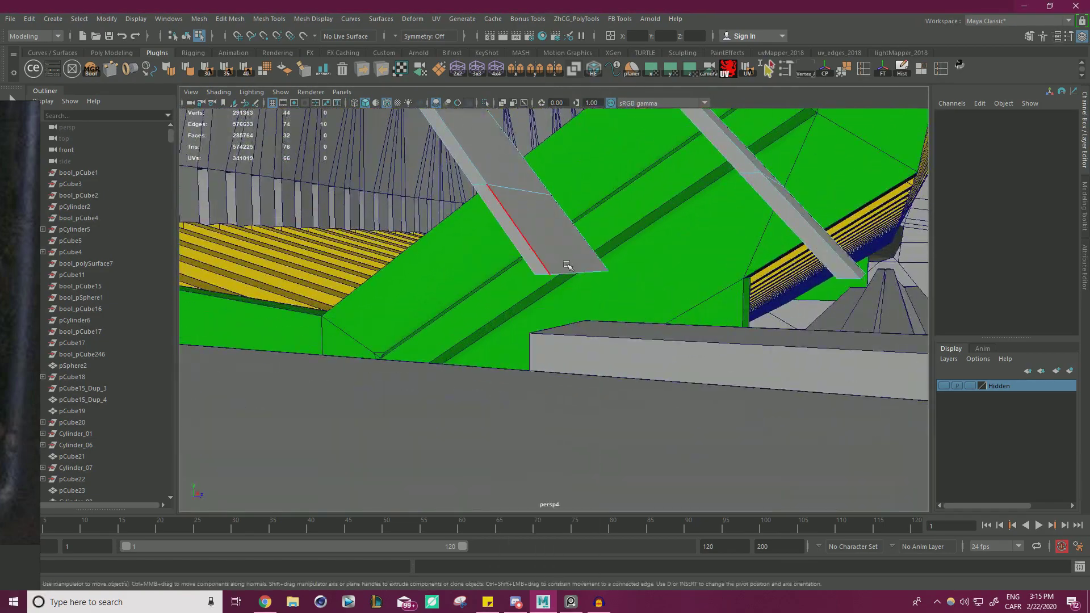
double_click(575, 273)
left_click_drag(571, 272, 737, 284, "alt")
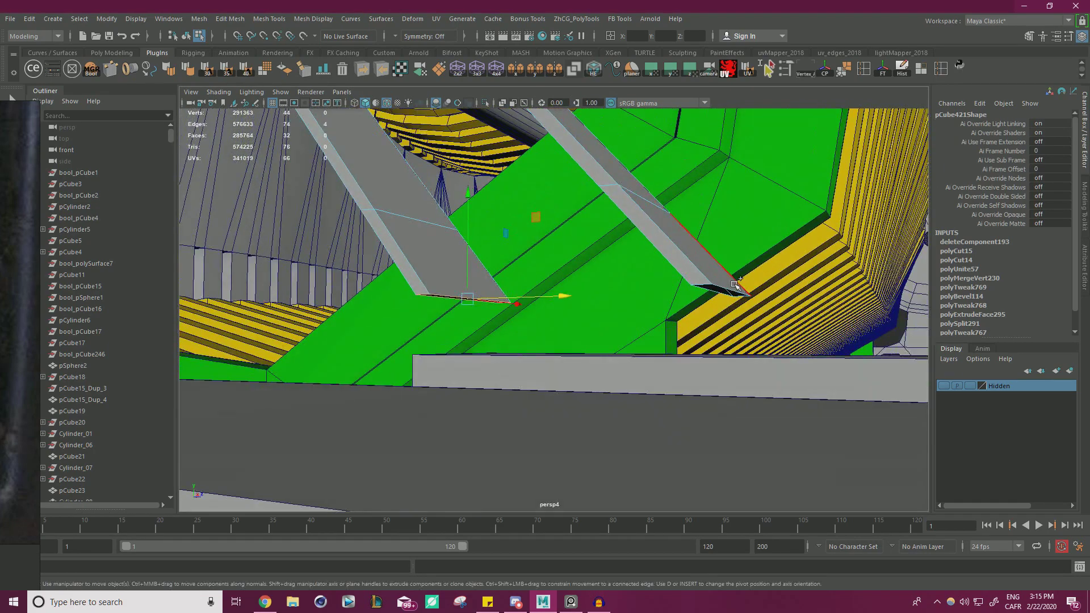
right_click(508, 245, "shift")
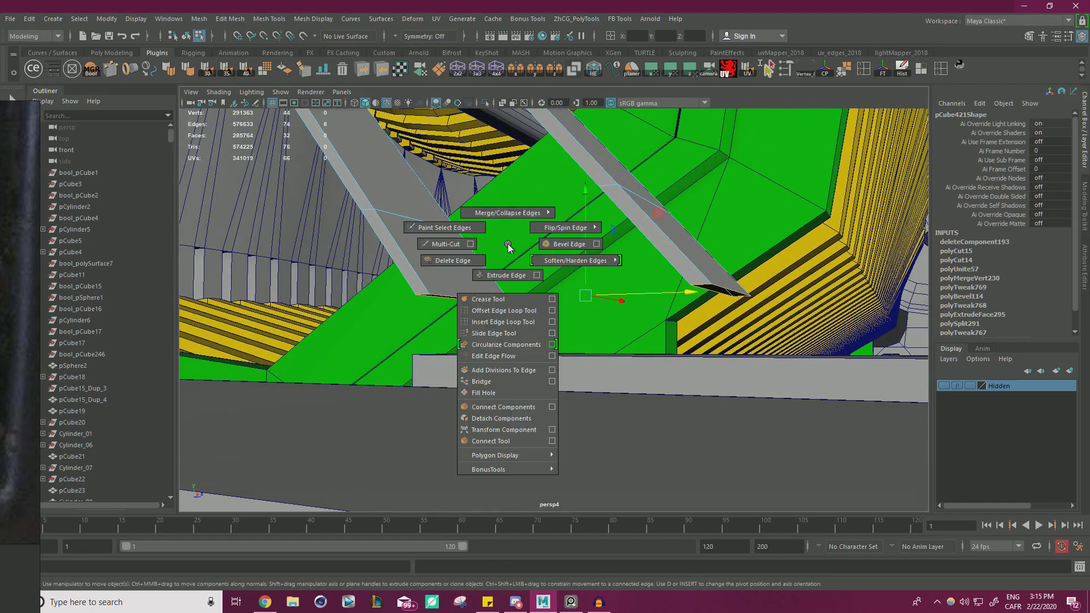
left_click(500, 394)
Step: Select the narrow side faces at both levers' lower ends and extrude them
left_click_drag(501, 393, 497, 288, "alt")
left_click(499, 287)
left_click(677, 305, "shift")
left_click_drag(678, 305, 554, 267, "alt")
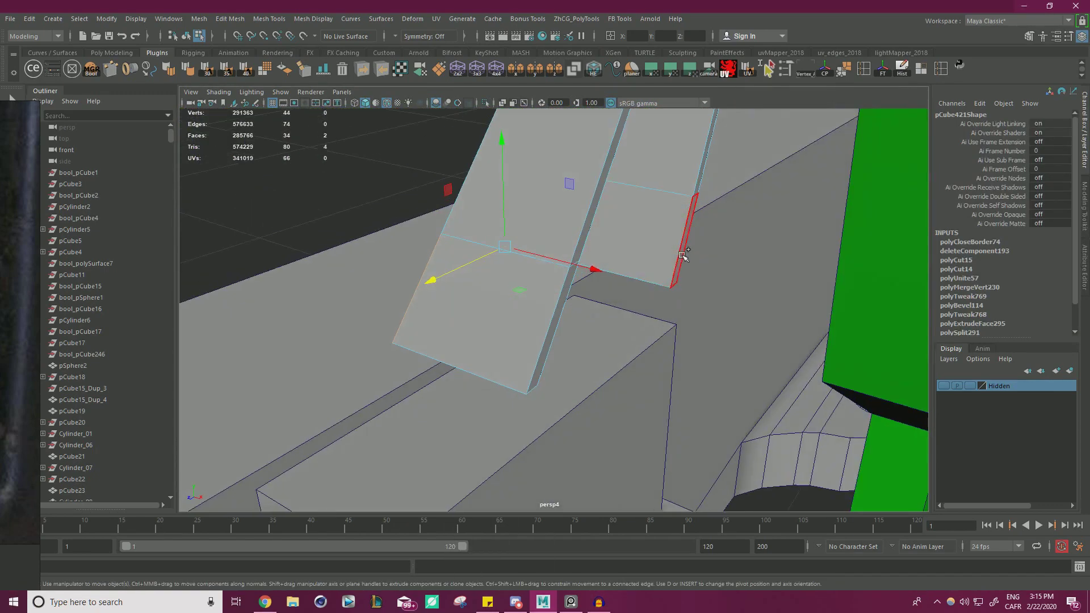
left_click_drag(584, 324, 557, 328, "alt")
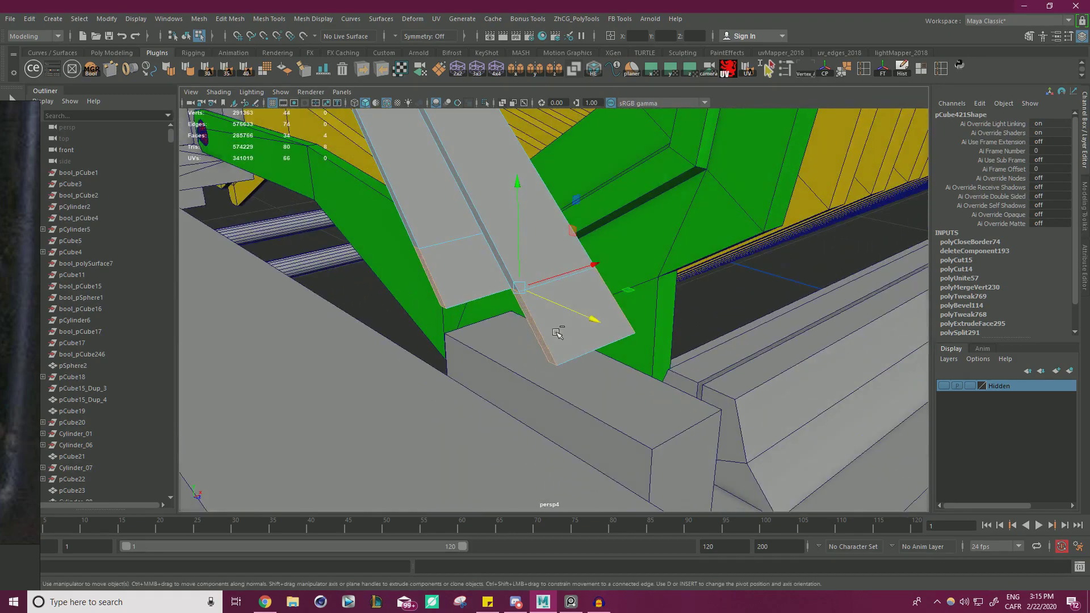
key("ctrl+e")
middle_click_drag(692, 139, 688, 133)
left_click_drag(641, 188, 582, 280, "alt")
key("ctrl+z")
key("w")
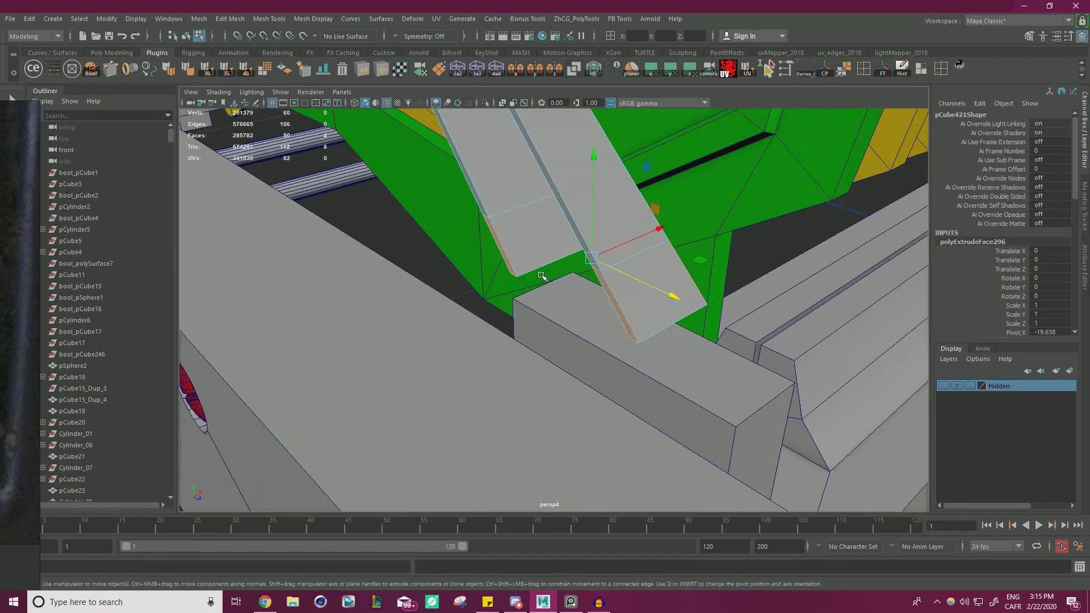
Step: Extrude the lever ends' side faces outward into flanges, flattening the new outer faces along X
key("f")
left_click_drag(662, 272, 692, 337, "shift")
left_click(685, 271)
left_click(605, 309, "shift")
left_click_drag(759, 296, 540, 291)
mouse_move(748, 334)
left_mouse_down("alt")
mouse_move(723, 318)
mouse_move(756, 317)
left_mouse_up("alt")
key("ctrl+z")
key("w")
left_click_drag(751, 317, 737, 293, "alt")
key("r")
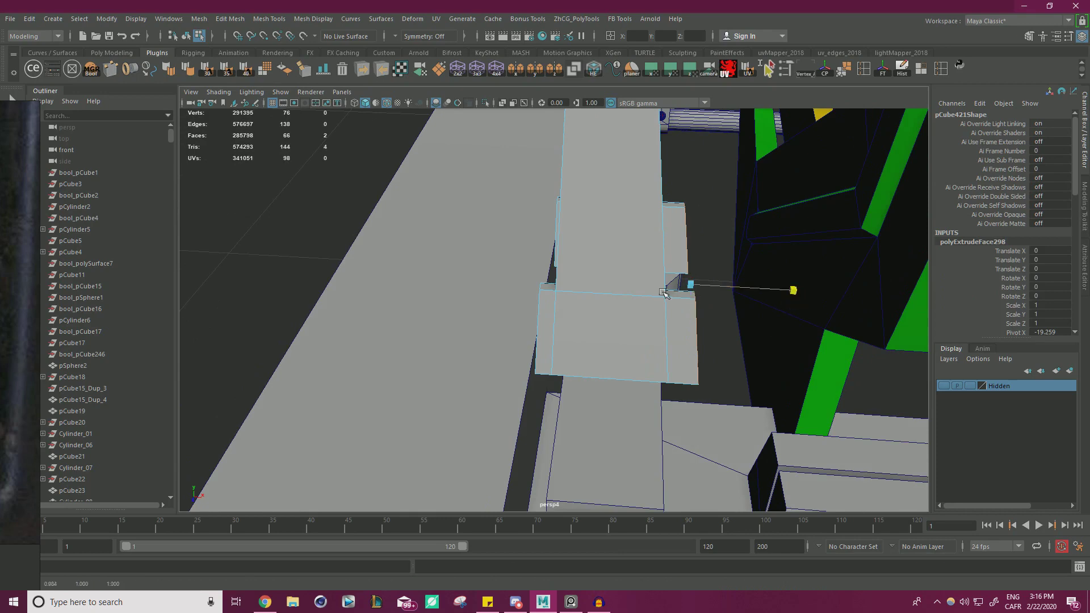
left_click_drag(128, 240, 128, 240)
key("w")
left_click_drag(754, 289, 756, 243)
left_click_drag(567, 229, 537, 224, "alt")
left_click_drag(288, 238, 292, 239)
Step: Select the vertices along the lever-end flanges and snap them into line
left_click_drag(465, 168, 506, 275, "alt")
right_click(452, 263)
right_click_drag(452, 261, 396, 261)
left_click_drag(424, 243, 473, 362)
key("v")
left_click_drag(489, 405, 470, 354, "alt")
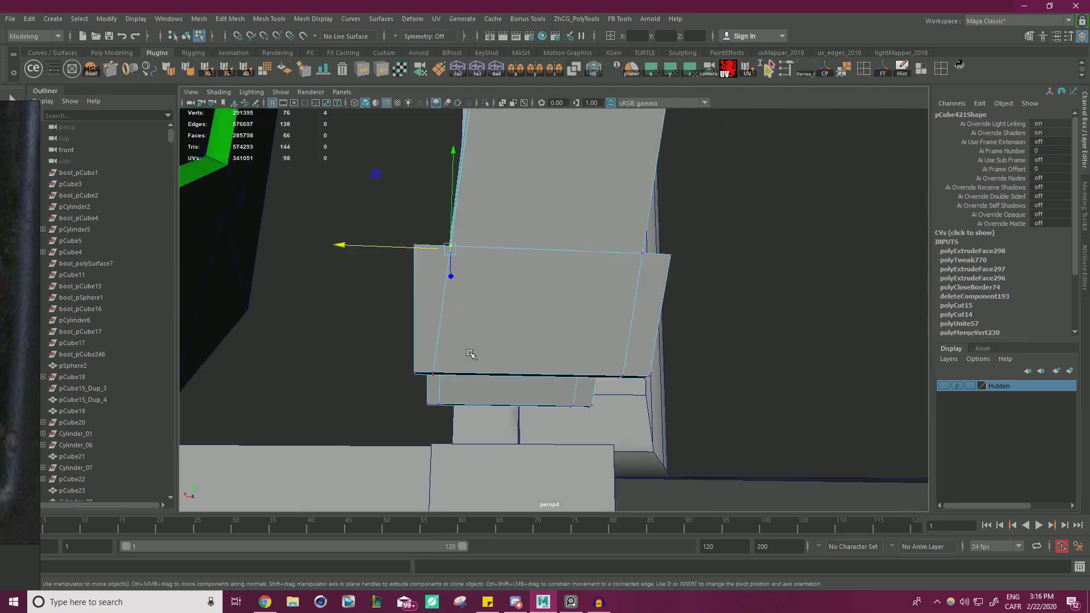
left_click_drag(356, 247, 439, 375)
right_click_drag(438, 372, 267, 290, "alt")
Step: Extrude the undersides of the side flanges down beside the bracket block as legs and flatten their ends along Y
left_click_drag(267, 289, 648, 301, "alt")
scroll(648, 300, "up", 3)
right_click_drag(514, 278, 514, 312)
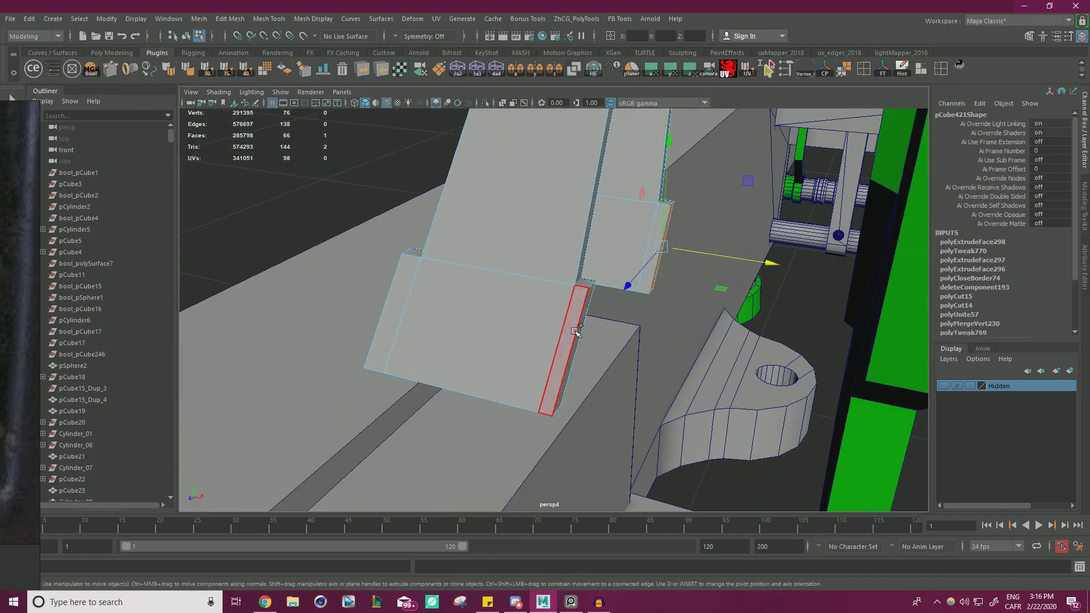
left_click(568, 367)
left_click_drag(630, 370, 638, 272, "alt")
left_click_drag(531, 287, 469, 260, "alt")
mouse_move(503, 296)
left_mouse_down("alt")
mouse_move(488, 284)
mouse_move(513, 295)
left_mouse_up("alt")
left_click_drag(569, 208, 550, 276, "shift")
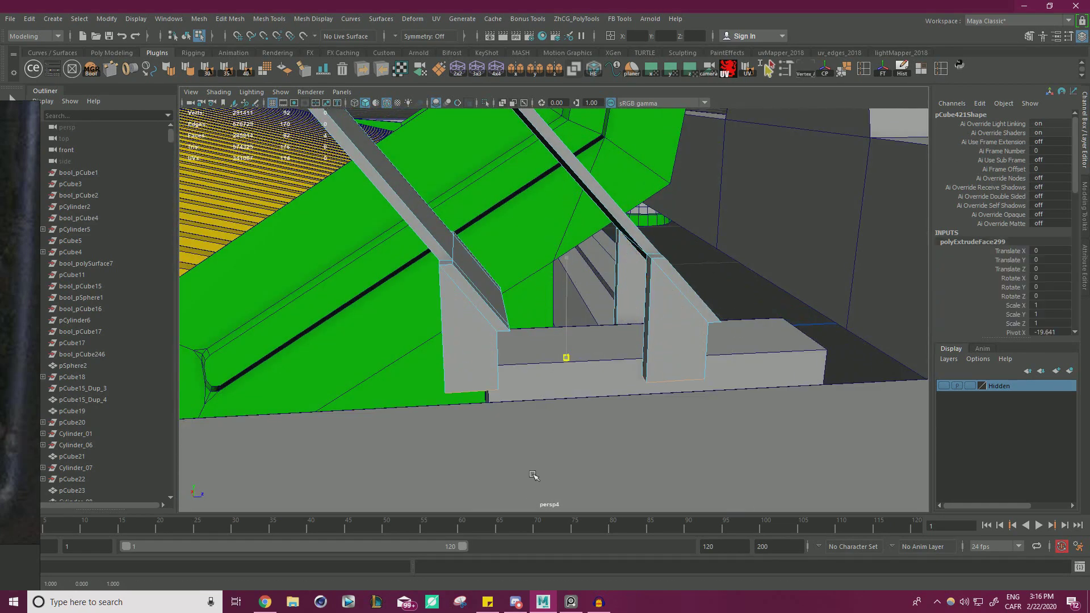
key("w")
left_click_drag(567, 449, 566, 263, "alt")
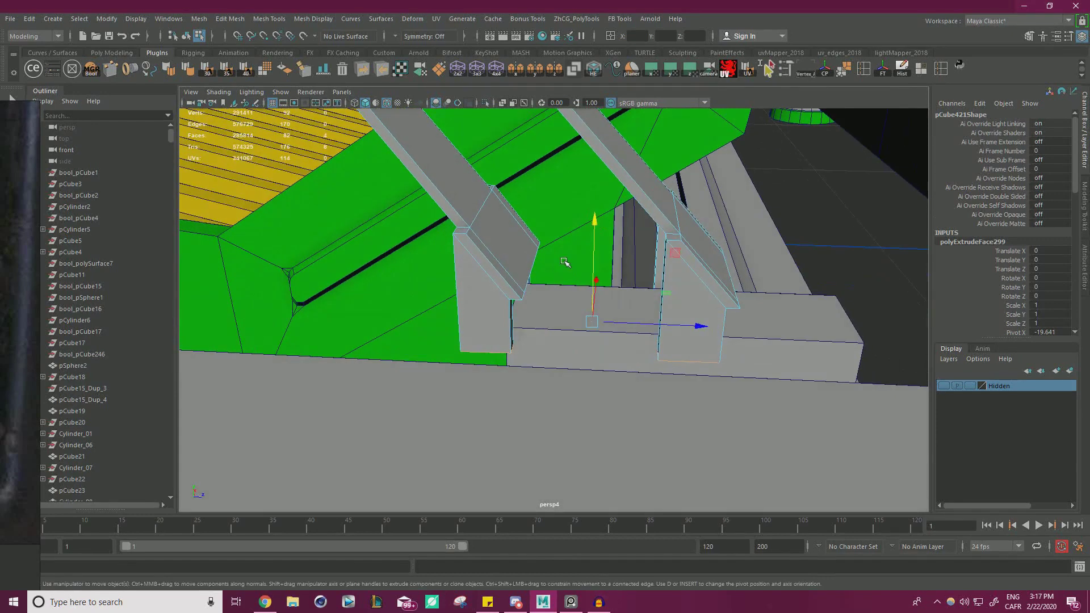
key("ctrl+z")
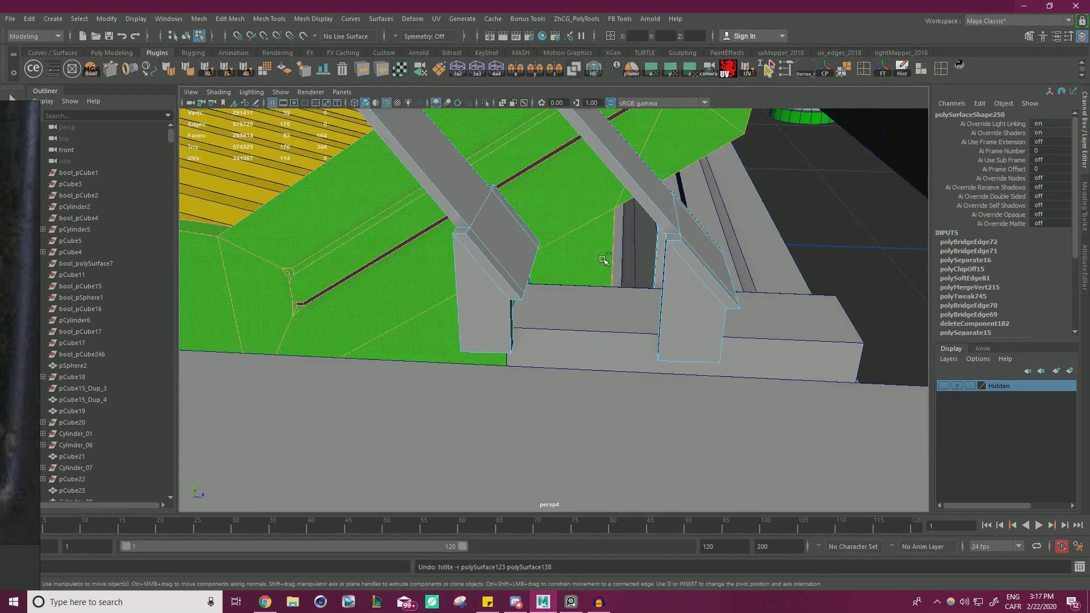
key("ctrl+z")
Step: Select the edges around one lever foot's underside and bevel them with a fraction of 1
left_click_drag(628, 290, 694, 261, "alt")
right_click_drag(696, 259, 697, 290)
left_click_drag(633, 276, 710, 256, "alt")
right_click_drag(772, 197, 816, 185)
left_click_drag(816, 185, 646, 222, "alt")
left_click_drag(800, 229, 710, 207)
right_click_drag(710, 208, 568, 204, "alt")
left_click_drag(568, 204, 551, 250, "alt")
right_click_drag(551, 250, 656, 286, "alt")
left_click_drag(657, 287, 681, 213, "alt")
right_click_drag(681, 213, 453, 173, "alt")
left_click_drag(453, 173, 372, 205, "alt")
right_click_drag(372, 205, 681, 267, "alt")
left_click_drag(681, 267, 487, 209, "alt")
left_click(618, 210)
left_click(474, 248)
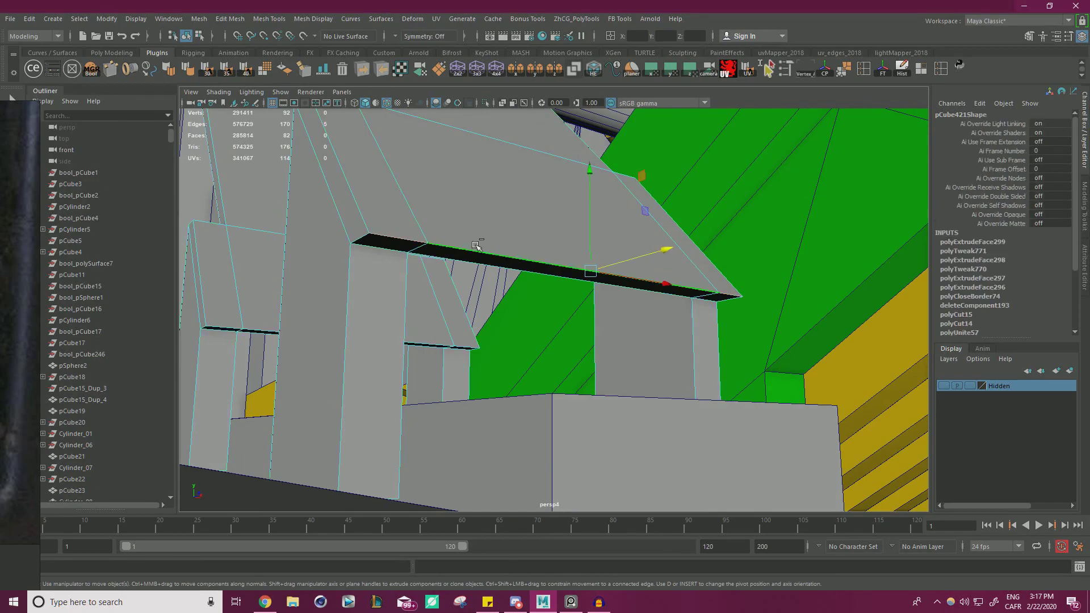
key("ctrl+b")
left_click_drag(807, 164, 678, 334, "alt")
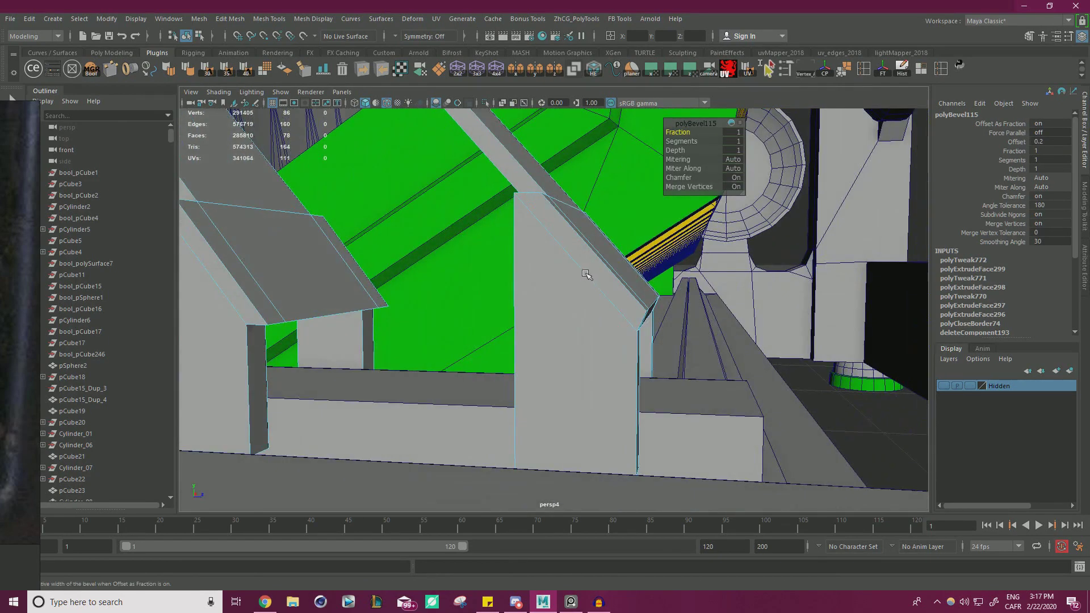
Step: Bevel the matching underside edges on the other lever foot with a fraction of 1
middle_click_drag(588, 277, 754, 296, "alt")
left_click_drag(493, 289, 455, 324, "alt")
double_click(458, 323)
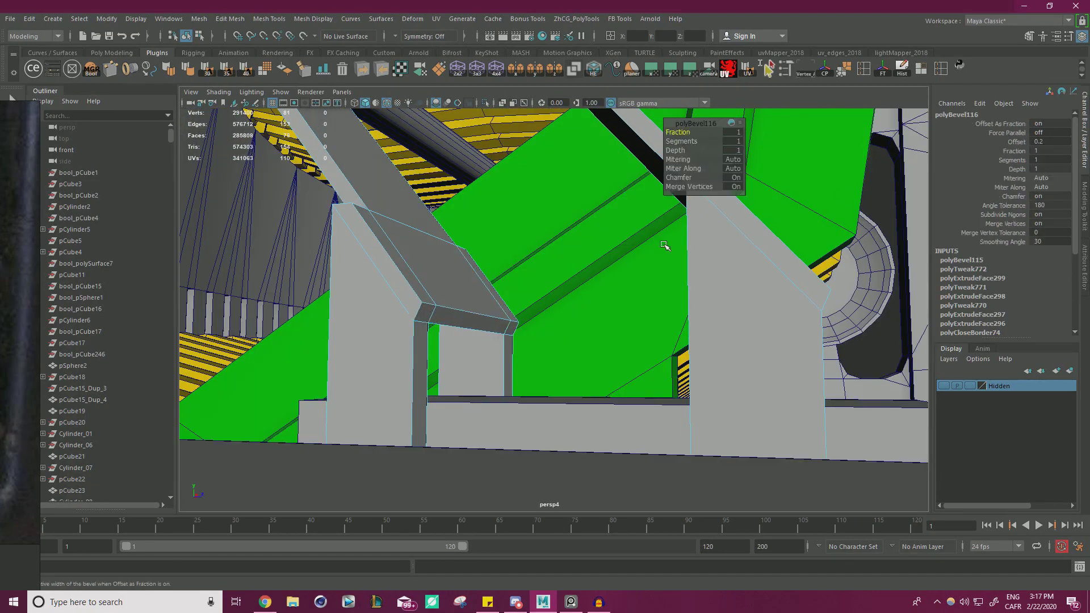
left_click_drag(748, 225, 489, 280, "alt")
Step: Select all vertices of the combined lever mesh and merge the overlapping ones
scroll(499, 286, "down", 3)
right_click_drag(508, 291, 454, 284)
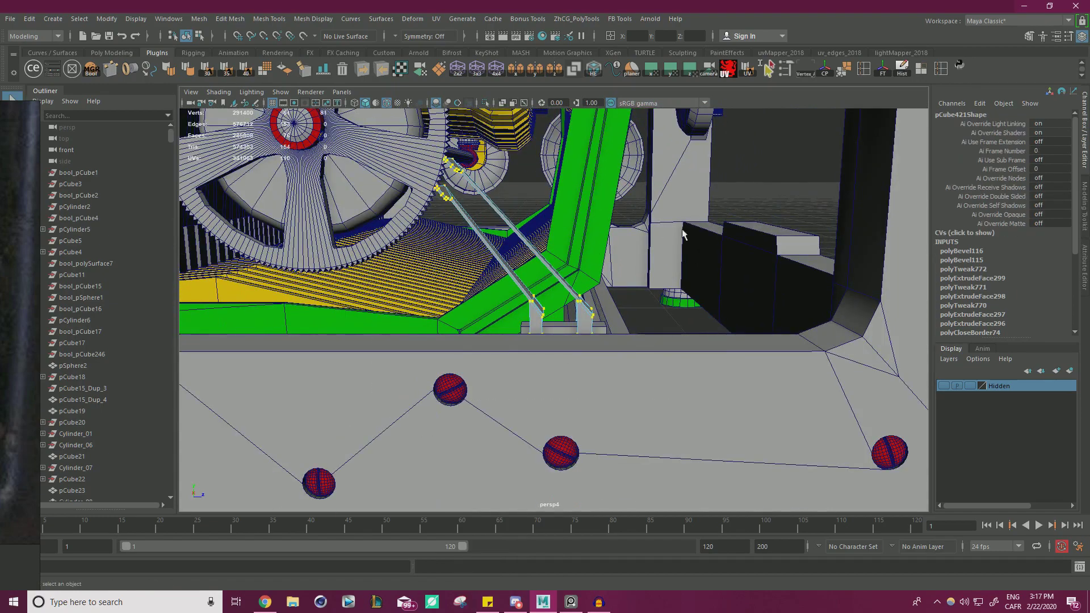
right_click_drag(671, 193, 724, 180, "shift")
Step: Select the front-facing strip of faces across the first lever foot's crossbar and both legs
left_click_drag(724, 180, 579, 333, "alt")
right_click_drag(580, 334, 717, 236, "alt")
left_click(522, 206)
right_click_drag(522, 204, 522, 239)
mouse_move(522, 238)
left_mouse_down("alt")
mouse_move(486, 227)
mouse_move(506, 237)
left_mouse_up("alt")
left_click(505, 233)
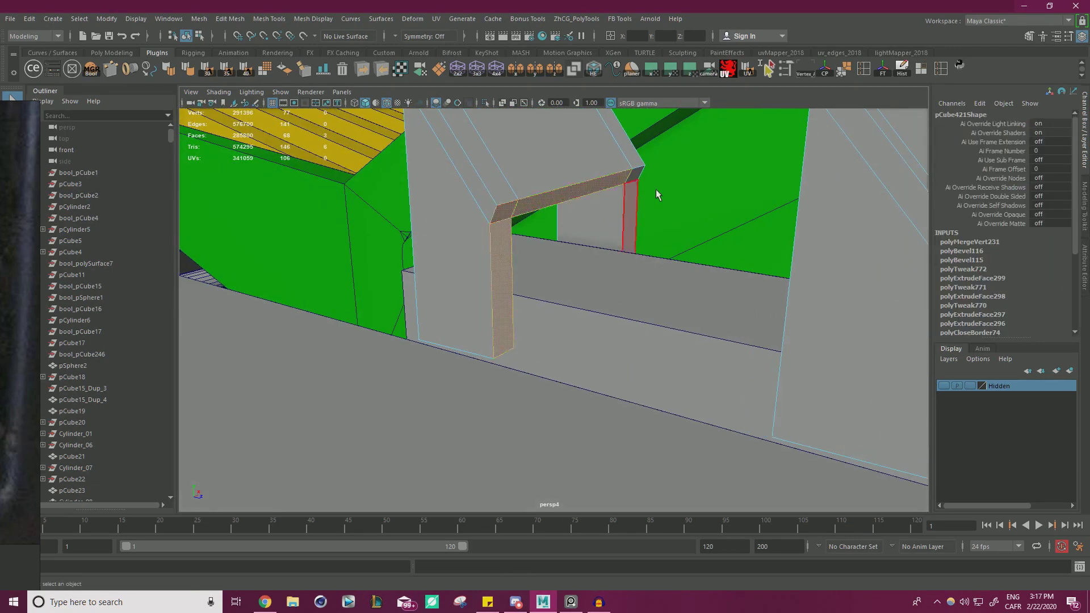
Step: Try extruding the first foot's front faces along Z, and undo the extrusion
left_click_drag(682, 223, 646, 277, "alt")
key("ctrl+e")
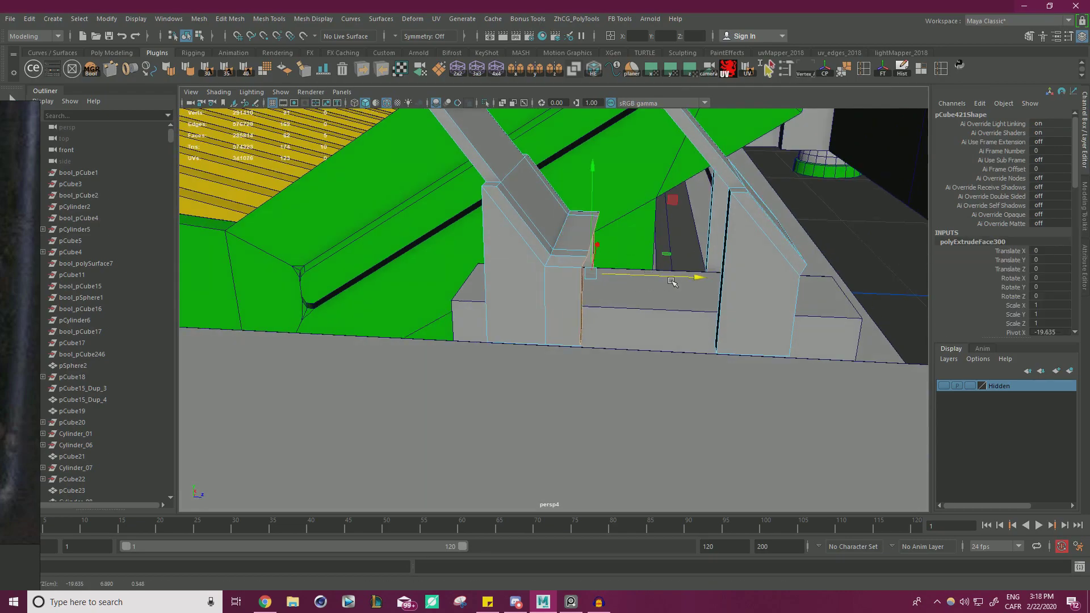
key("q")
key("w")
left_click_drag(528, 250, 624, 308, "alt")
scroll(591, 244, "down", 3)
key("ctrl+z")
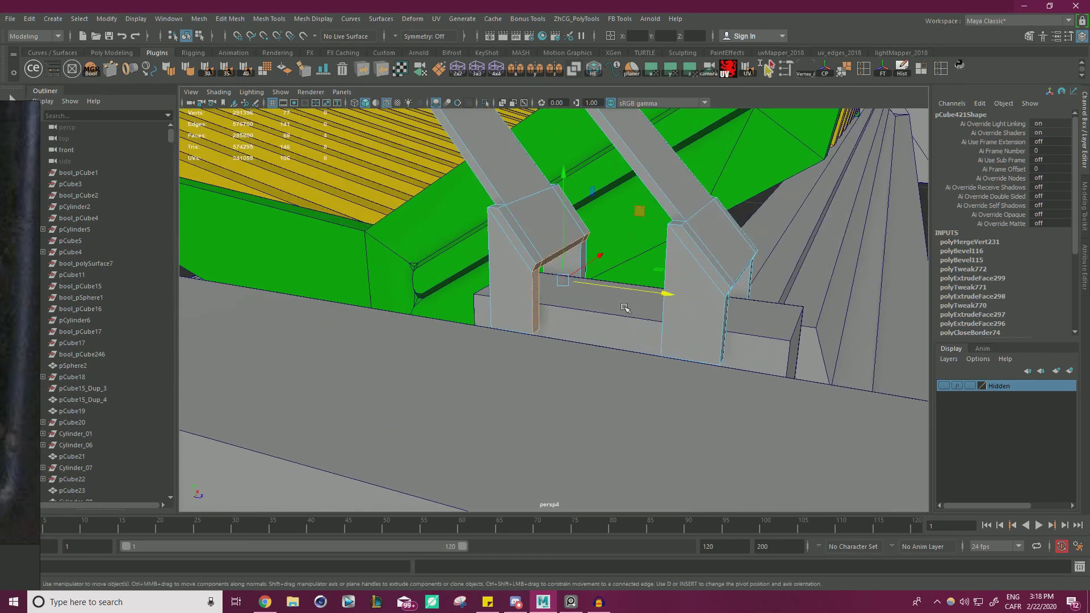
Step: Add the second foot's matching front faces to the selection and extrude both feet forward along Z
left_click_drag(590, 250, 584, 297, "alt")
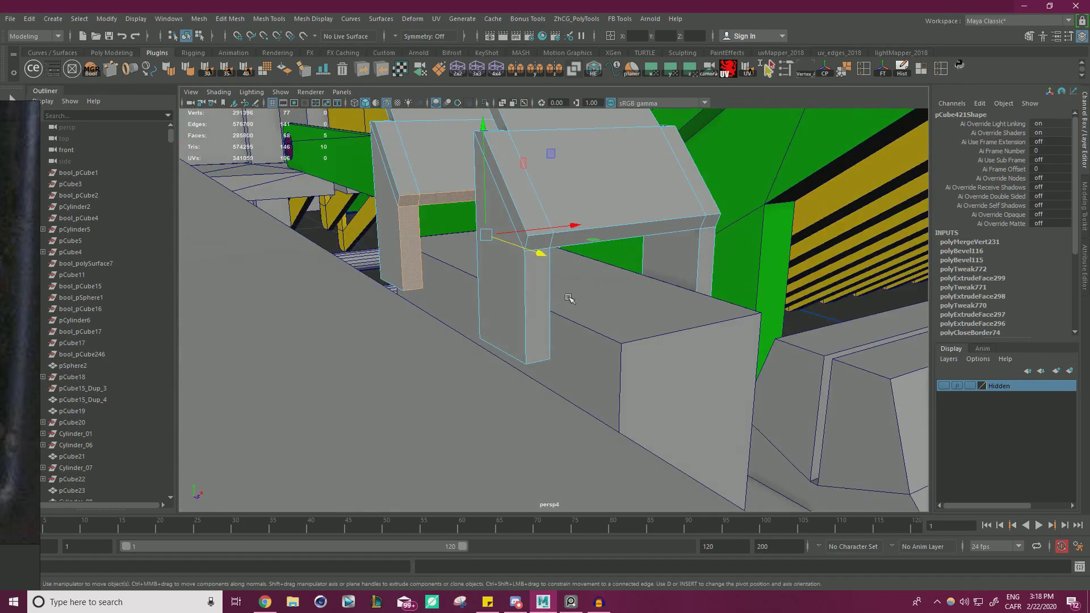
left_click(536, 239, "shift")
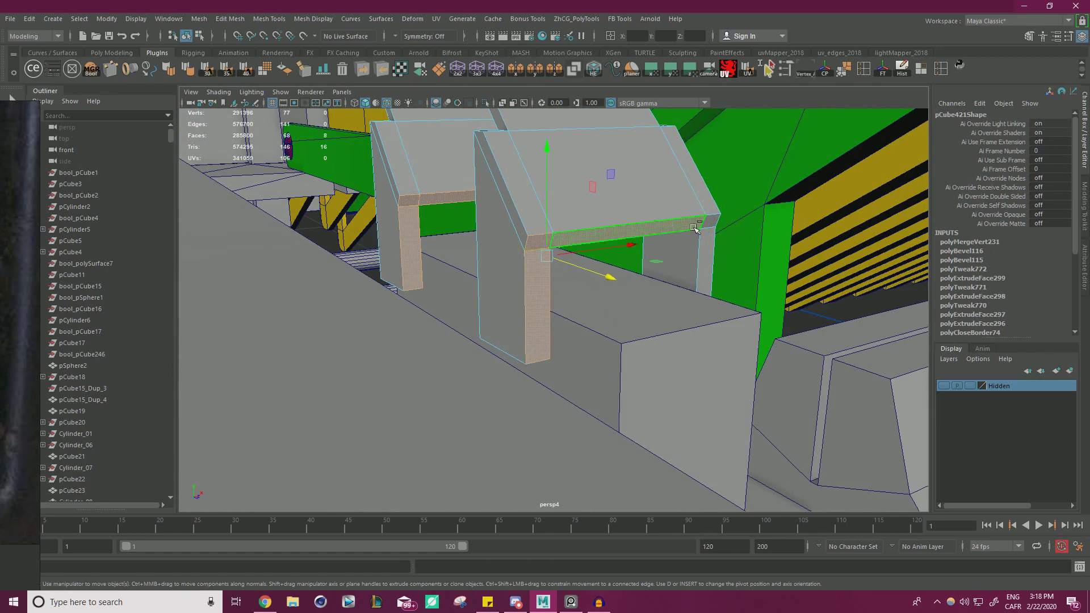
left_click_drag(770, 262, 567, 296, "alt")
key("ctrl+z")
left_click_drag(700, 284, 702, 286)
left_click_drag(543, 295, 444, 275, "alt")
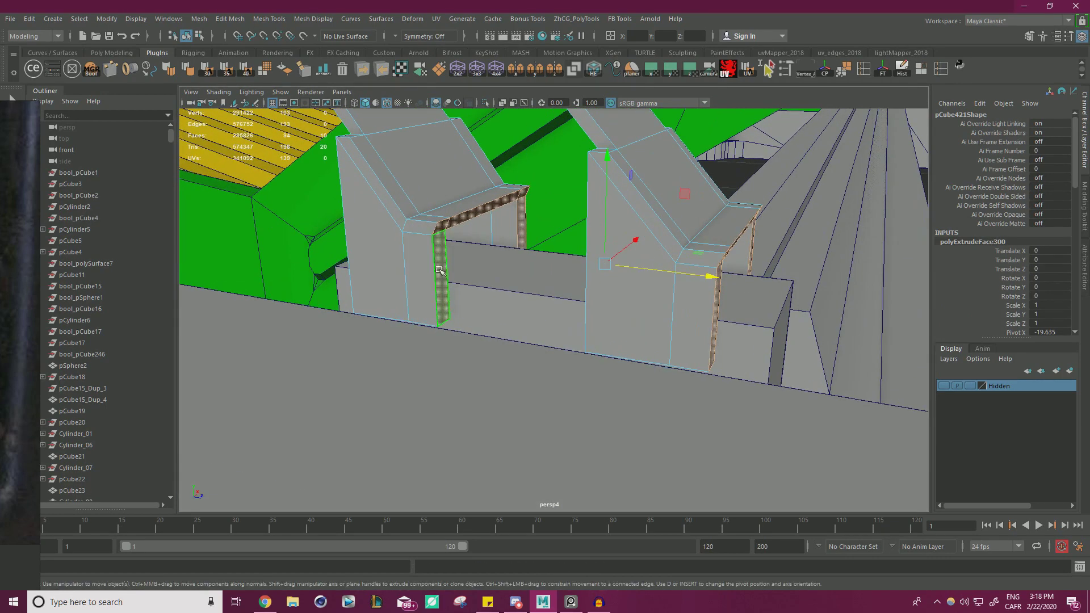
Step: Select the first foot's front faces on both legs and the crossbar and shift them along Z
left_click(438, 271)
double_click(522, 218, "shift")
left_click(445, 249)
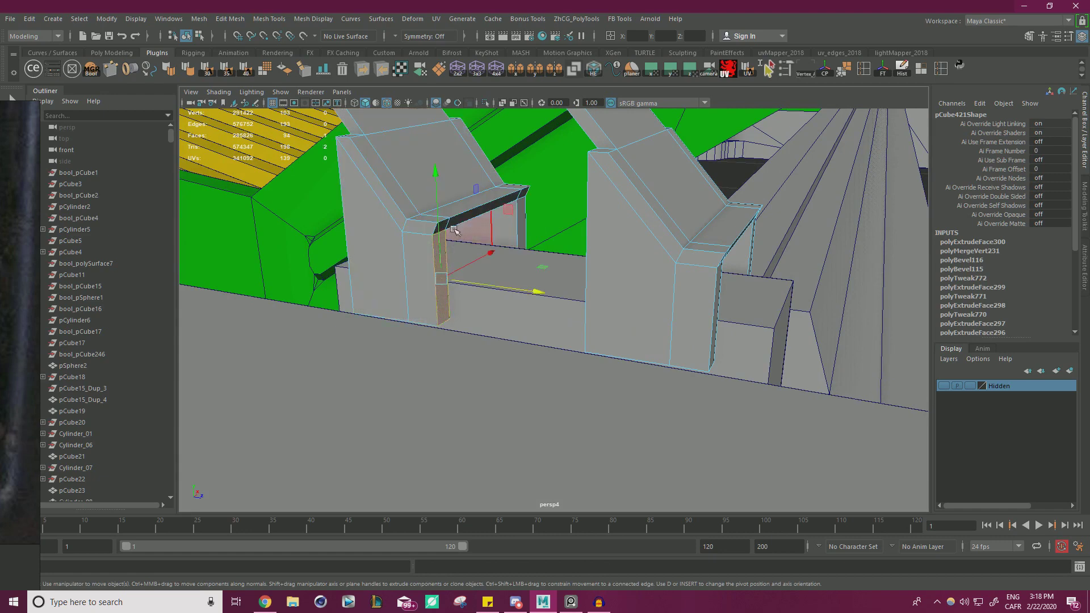
left_click_drag(540, 212, 524, 179, "alt")
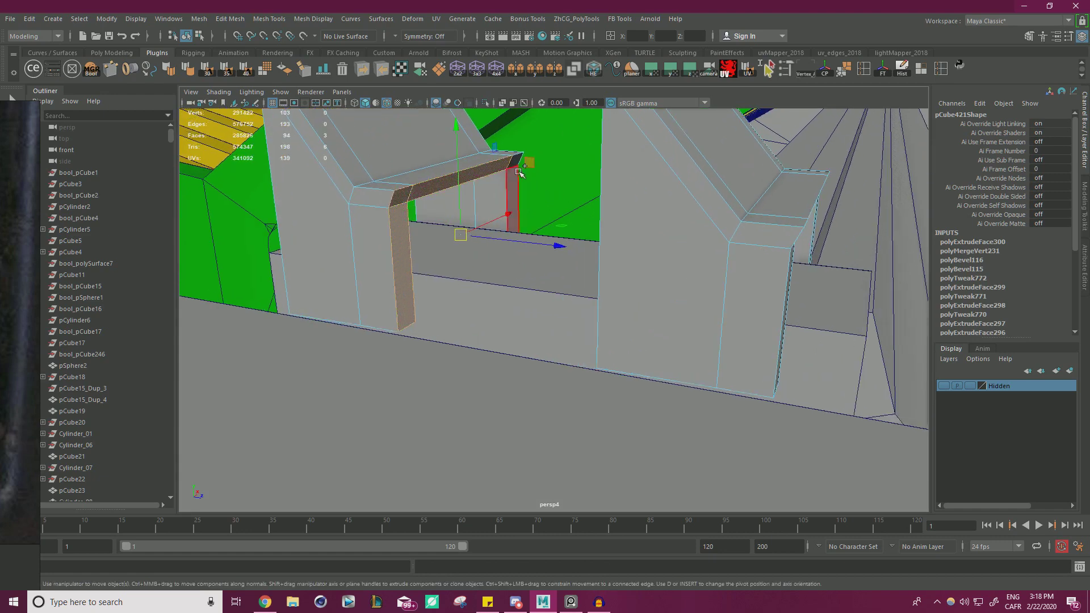
left_click_drag(563, 245, 159, 192)
key("w")
Step: Select the second foot's matching front faces along both legs and the crossbar
left_click_drag(660, 258, 677, 280, "alt")
left_click(694, 260)
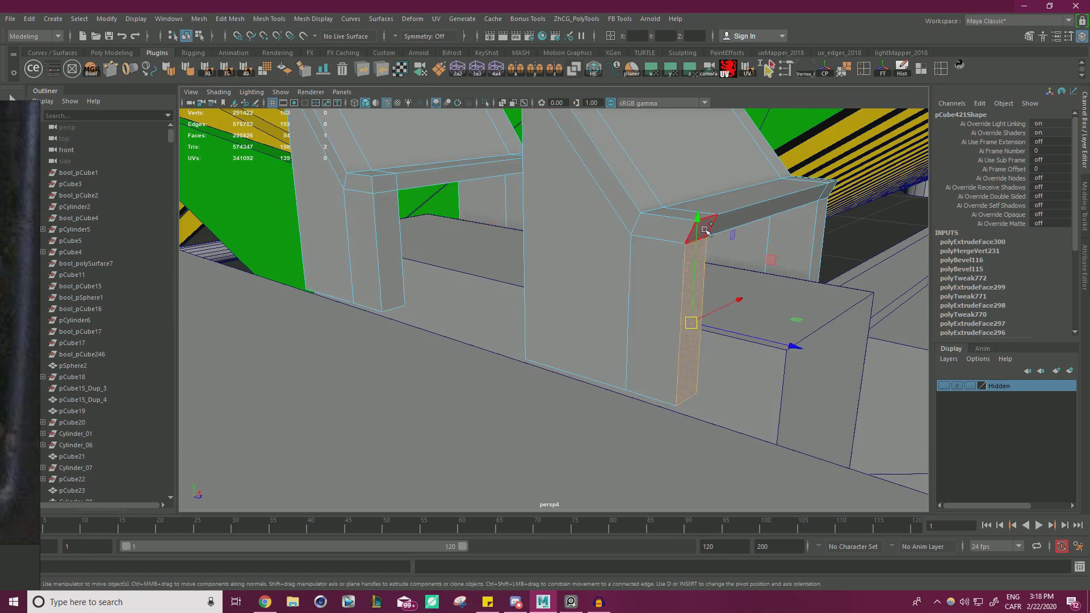
left_click(746, 215, "shift")
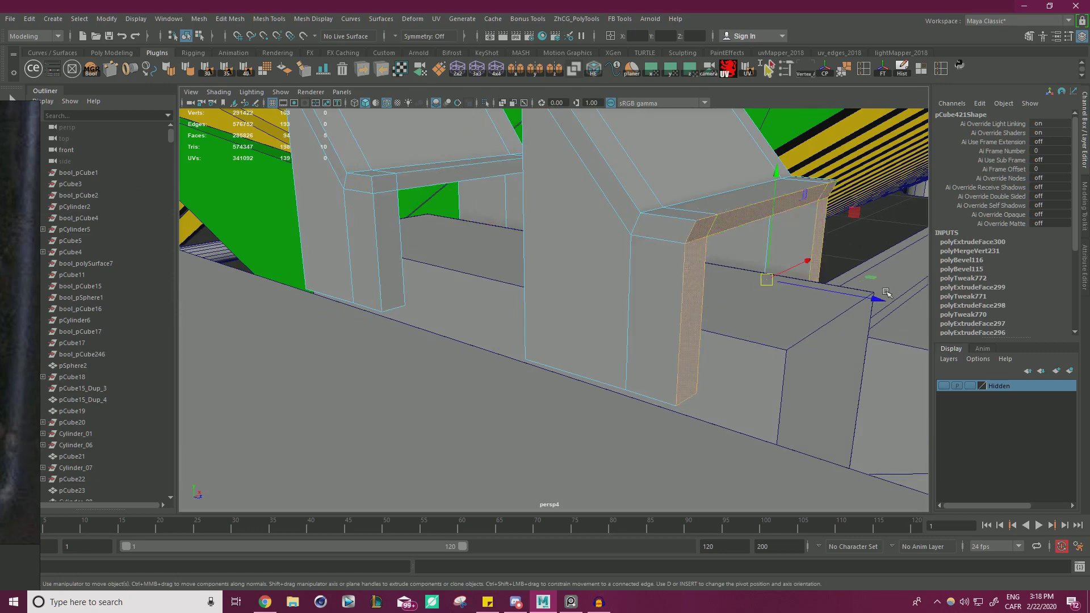
left_click_drag(638, 222, 710, 227, "alt")
scroll(579, 255, "down", 10)
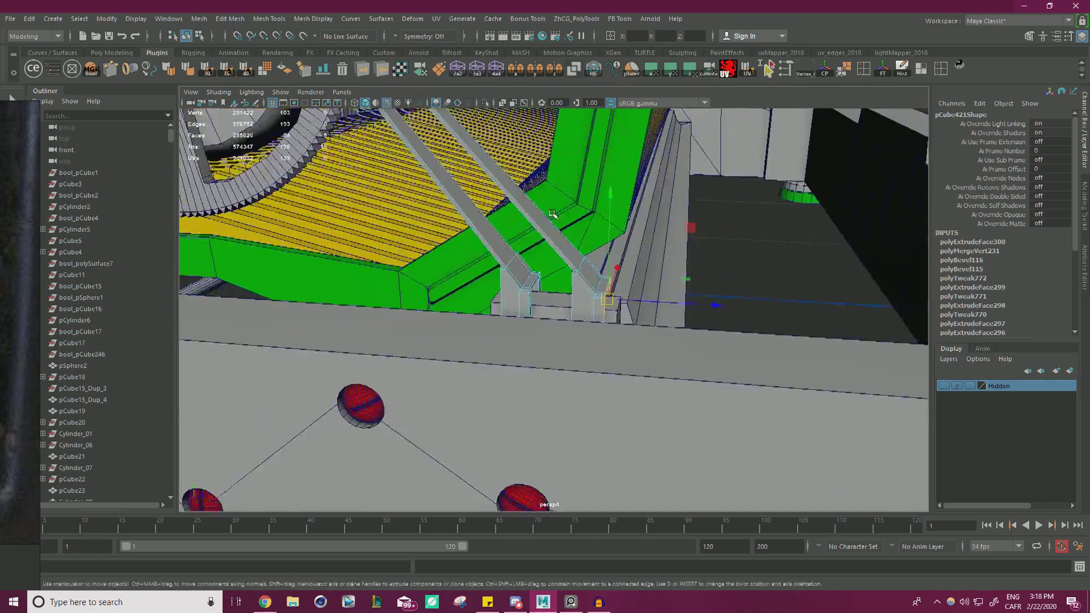
Step: Select the bracket block's top face and move it along Y to sit just beneath the feet's crossbars
scroll(536, 250, "up", 5)
right_click_drag(536, 250, 699, 277, "alt")
left_click_drag(698, 278, 574, 280, "alt")
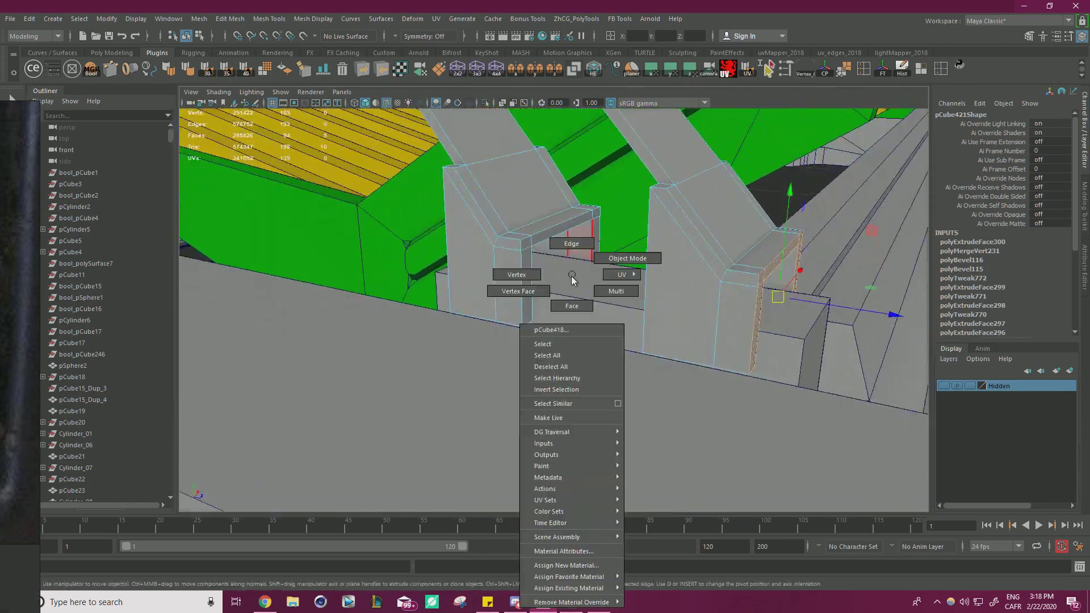
left_click(573, 279)
key("F11")
left_click(575, 276)
left_click_drag(626, 229, 649, 293)
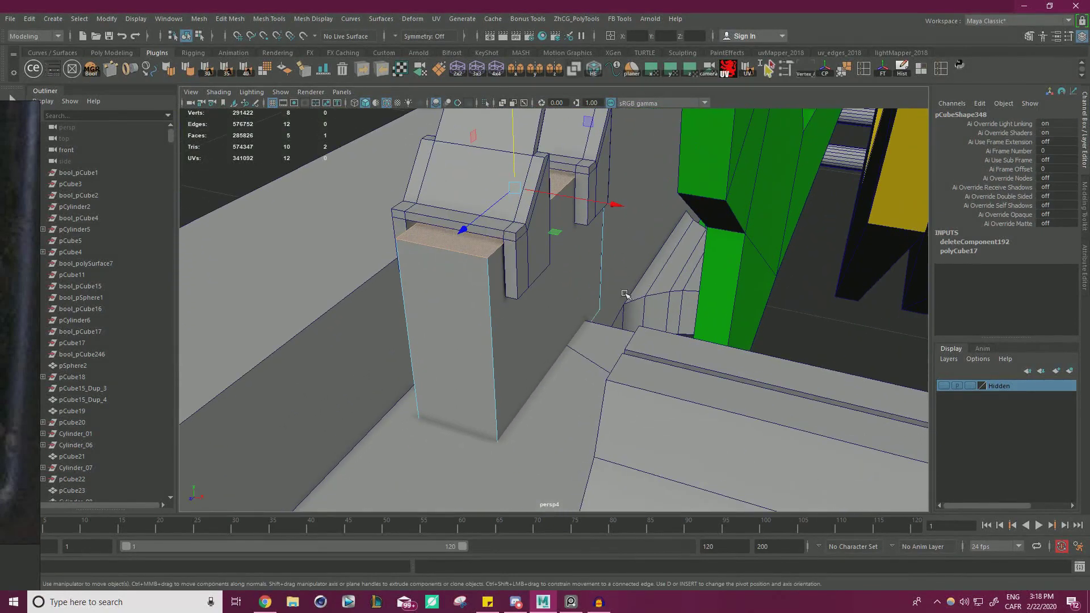
Step: Move the bracket block's open bottom border edges along Y, then return to object mode and deselect everything
right_click_drag(570, 308, 570, 272)
double_click(581, 306)
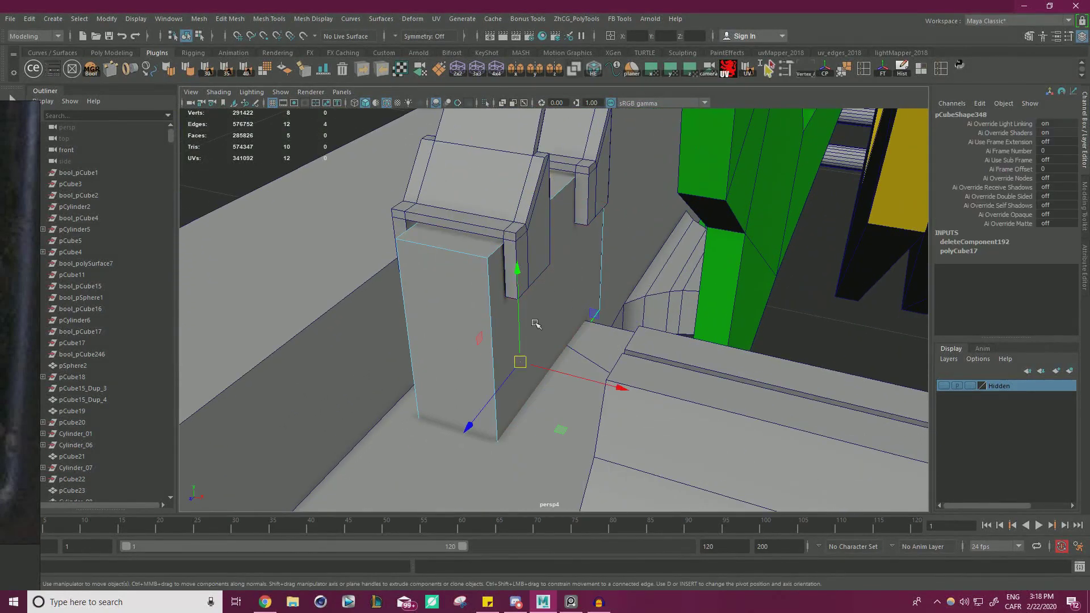
left_click_drag(518, 324, 796, 250)
right_click_drag(796, 251, 830, 229)
left_click(830, 230)
left_click_drag(818, 232, 582, 260, "alt")
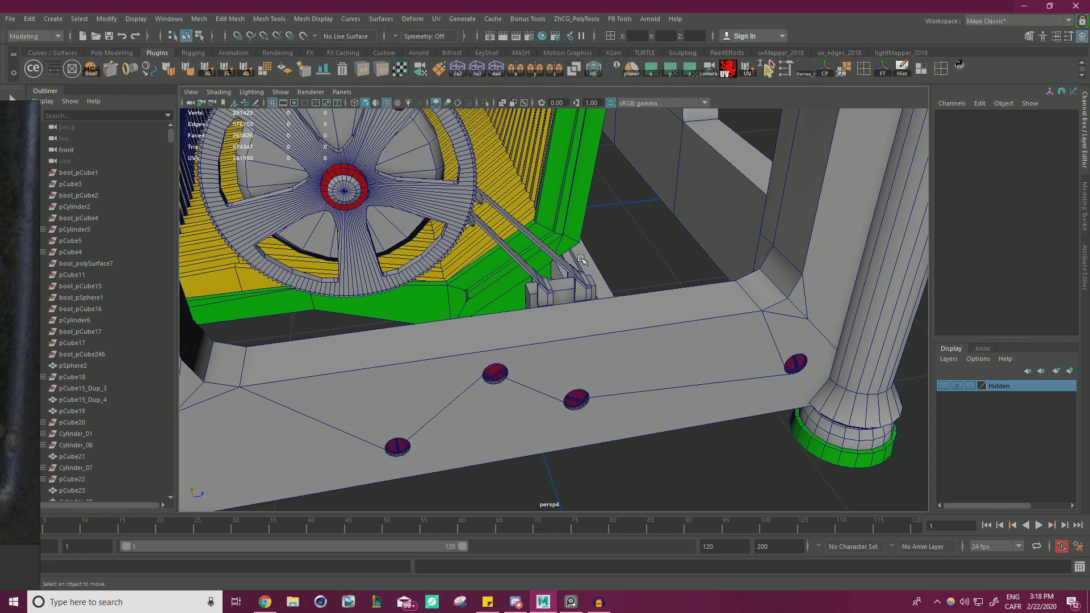
Step: Switch to the reference board and examine the coil spring and lever links beside the toothed wheel in the dark side photo
left_click_drag(525, 224, 483, 238, "alt")
right_click_drag(20, 265, 506, 254)
scroll(506, 254, "down", 5)
middle_click_drag(738, 224, 492, 260)
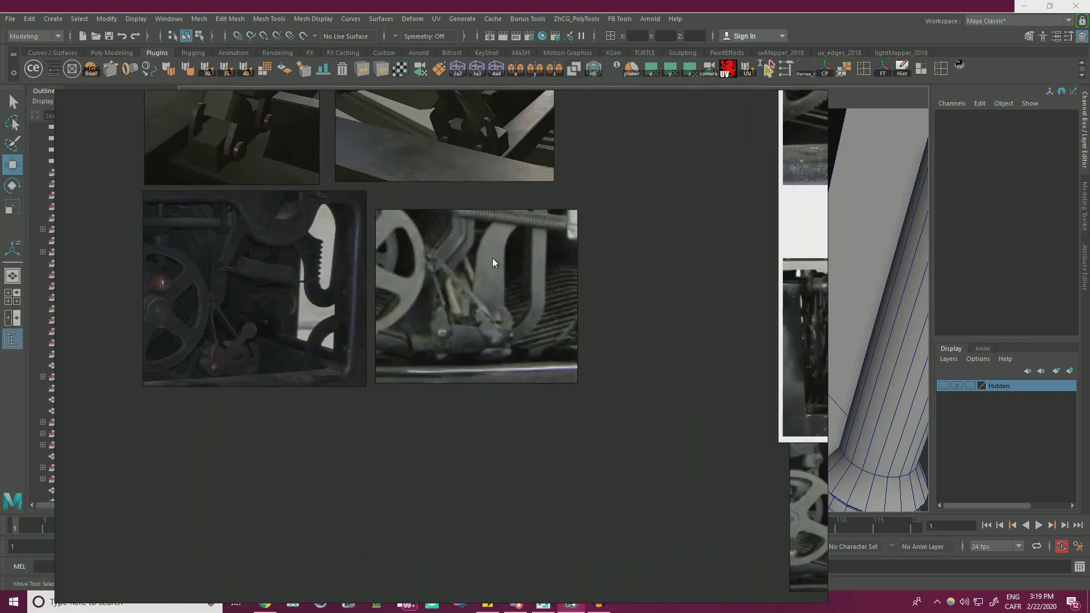
scroll(492, 260, "up", 3)
scroll(341, 288, "down", 3)
middle_click_drag(190, 273, 318, 295)
scroll(307, 295, "up", 6)
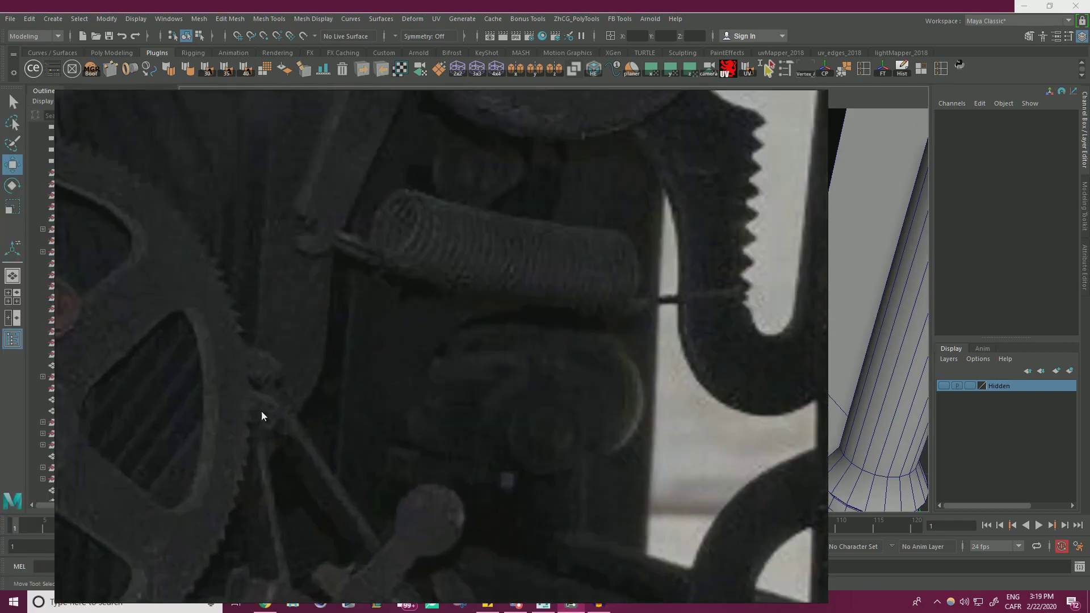
scroll(284, 430, "down", 5)
scroll(275, 474, "up", 2)
scroll(275, 471, "down", 7)
scroll(274, 449, "down", 5)
Step: Browse the typewriter photos and examine the lever mechanism behind the side frame, including the Mr & Mrs Vintage Underwood picture
middle_click_drag(305, 428, 413, 276)
middle_click_drag(363, 410, 517, 213)
middle_click_drag(297, 506, 551, 282)
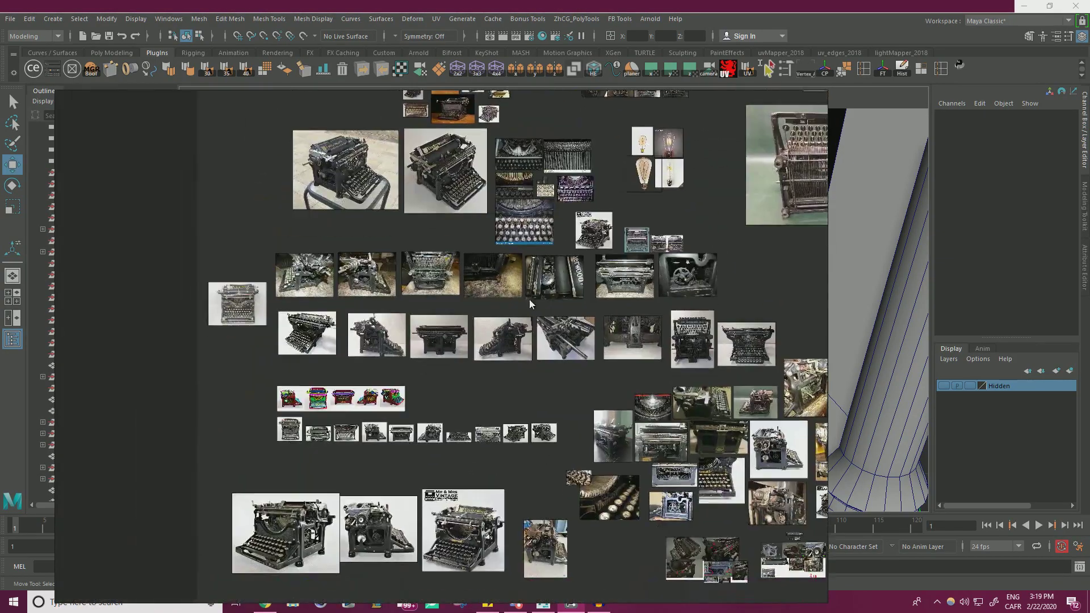
scroll(551, 286, "up", 8)
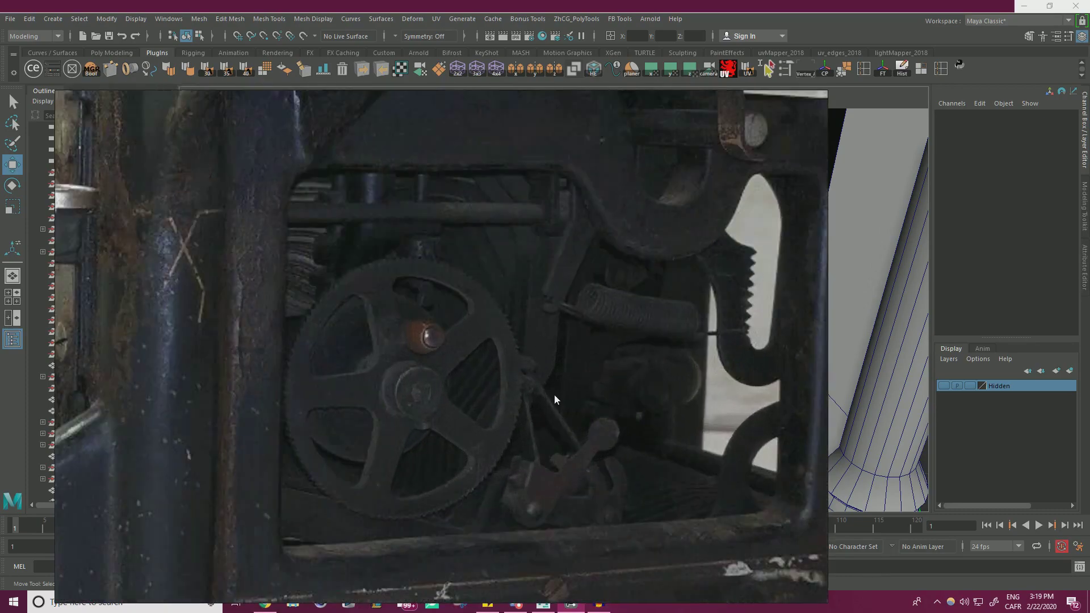
scroll(554, 394, "down", 9)
middle_click_drag(554, 394, 525, 234)
middle_click_drag(757, 467, 526, 272)
scroll(591, 342, "up", 6)
scroll(572, 343, "down", 8)
scroll(622, 333, "up", 12)
scroll(491, 394, "up", 6)
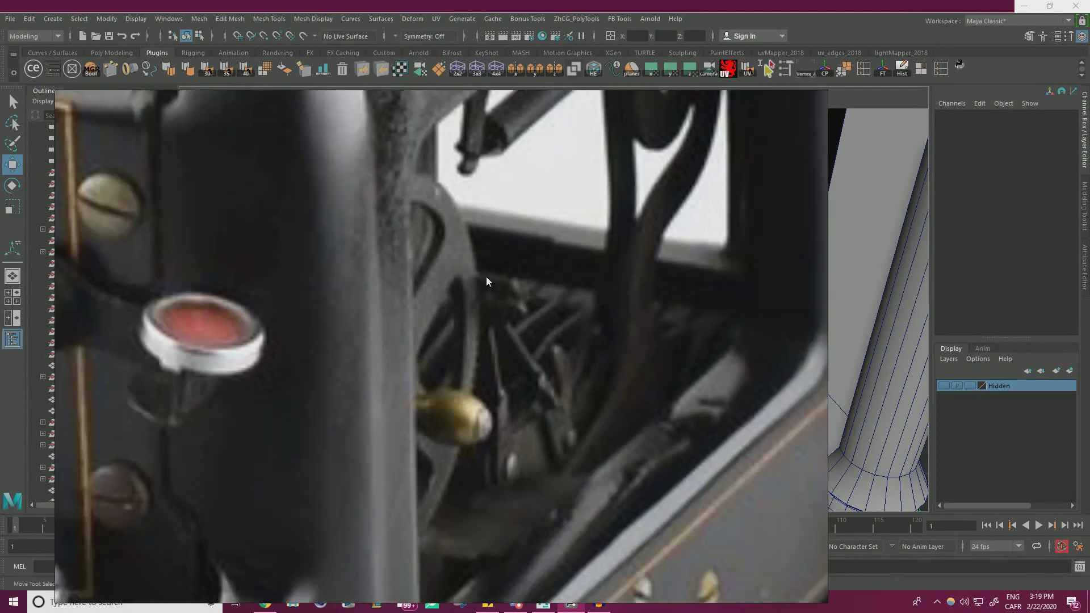
scroll(513, 471, "up", 3)
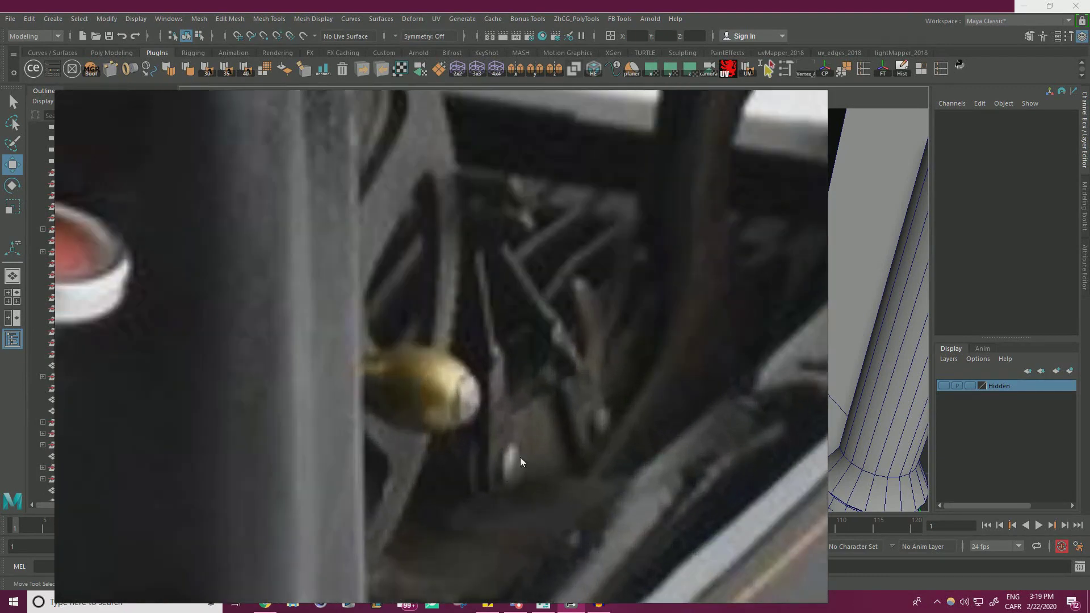
scroll(468, 454, "down", 12)
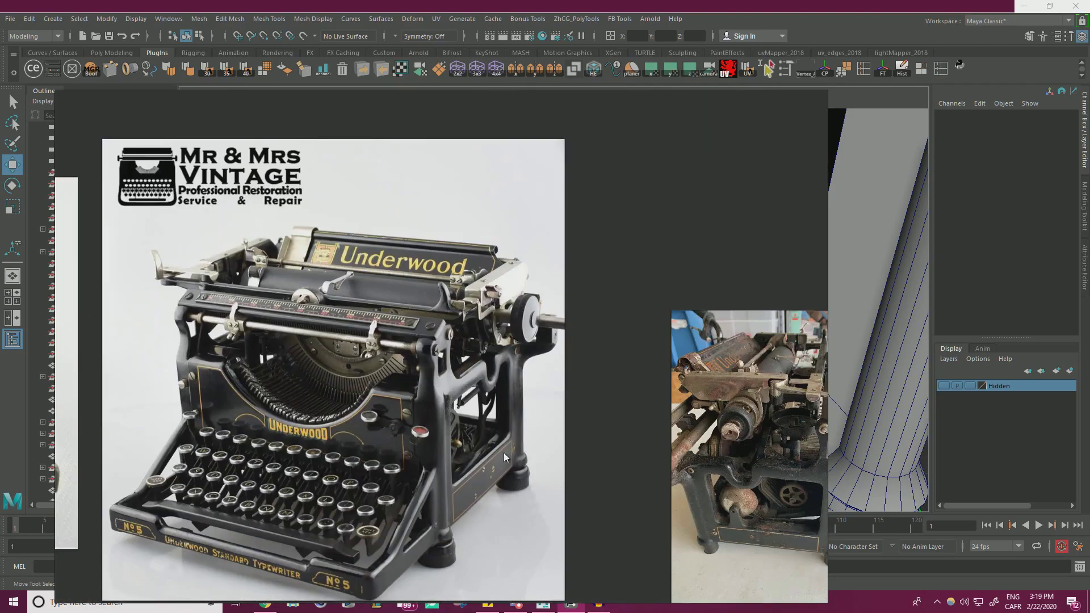
Step: Examine the pivoting lever, hooked links and bent arm beside the toothed wheel in the bright side photo, then return to Maya
middle_click_drag(602, 502, 587, 349)
middle_click_drag(738, 404, 448, 361)
scroll(447, 362, "up", 1)
scroll(447, 361, "down", 6)
middle_click_drag(262, 375, 520, 295)
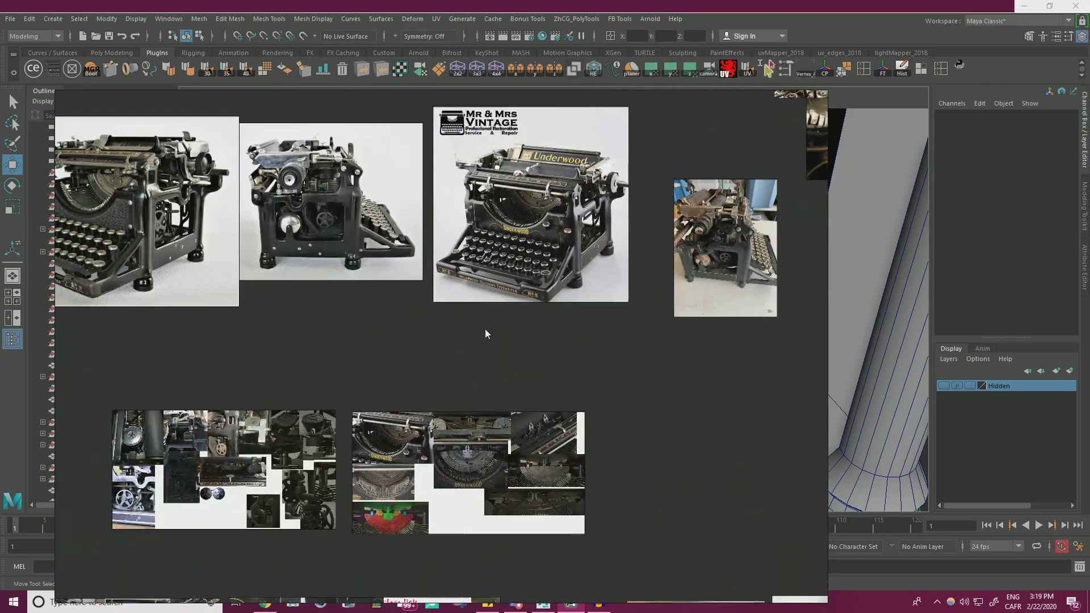
middle_click_drag(489, 503, 513, 328)
middle_click_drag(428, 337, 624, 326)
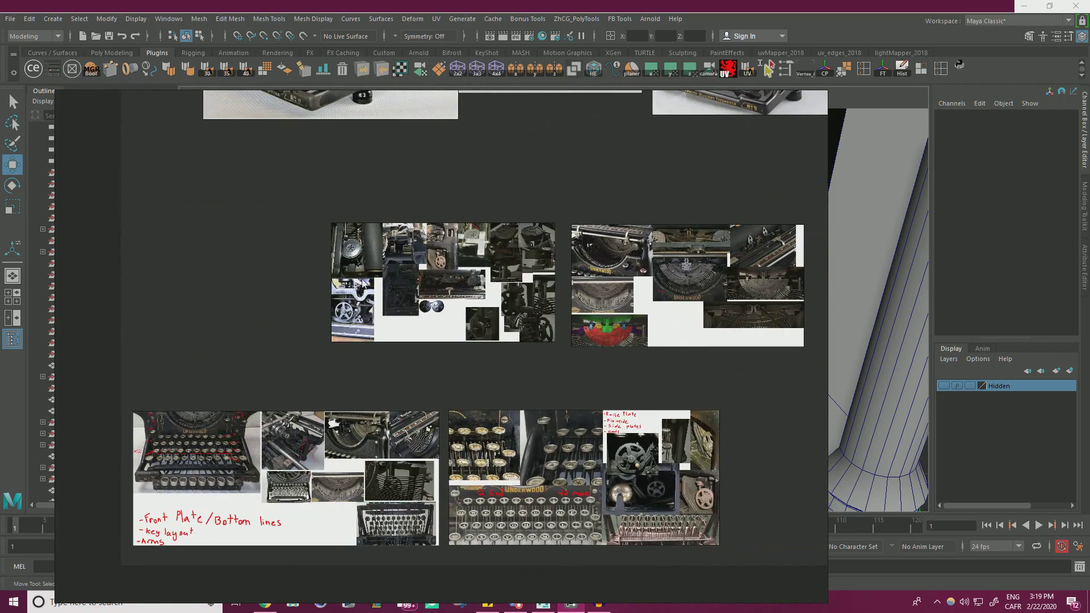
scroll(400, 288, "up", 8)
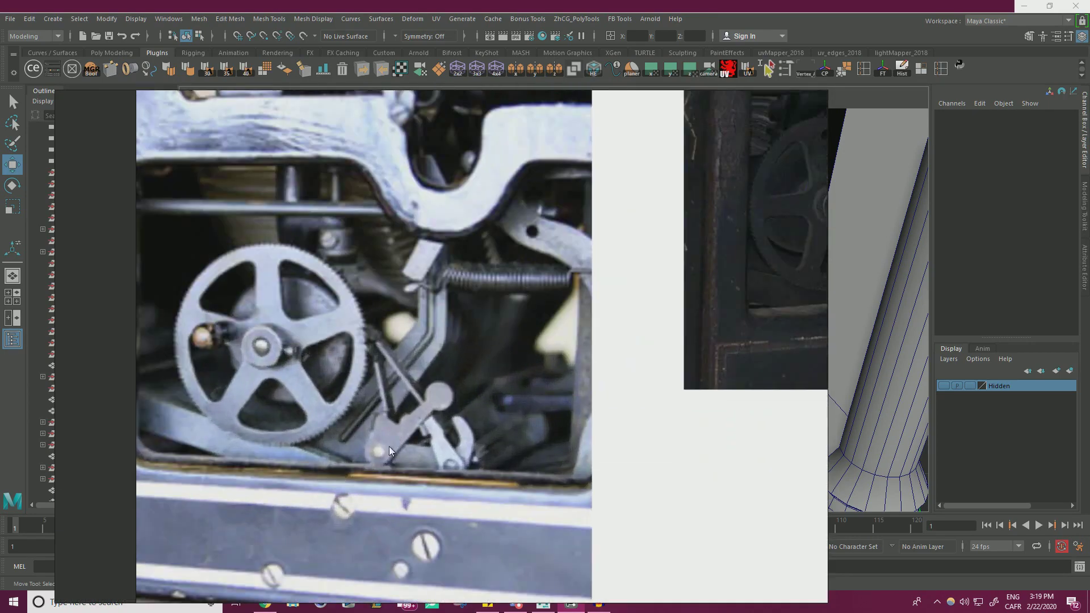
scroll(384, 450, "up", 2)
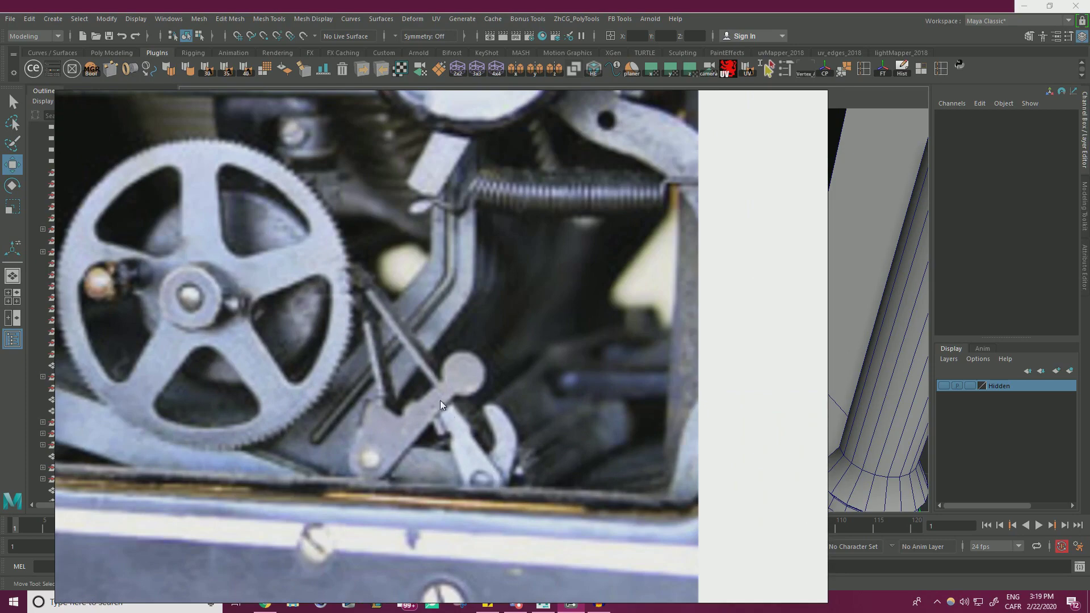
scroll(390, 366, "down", 12)
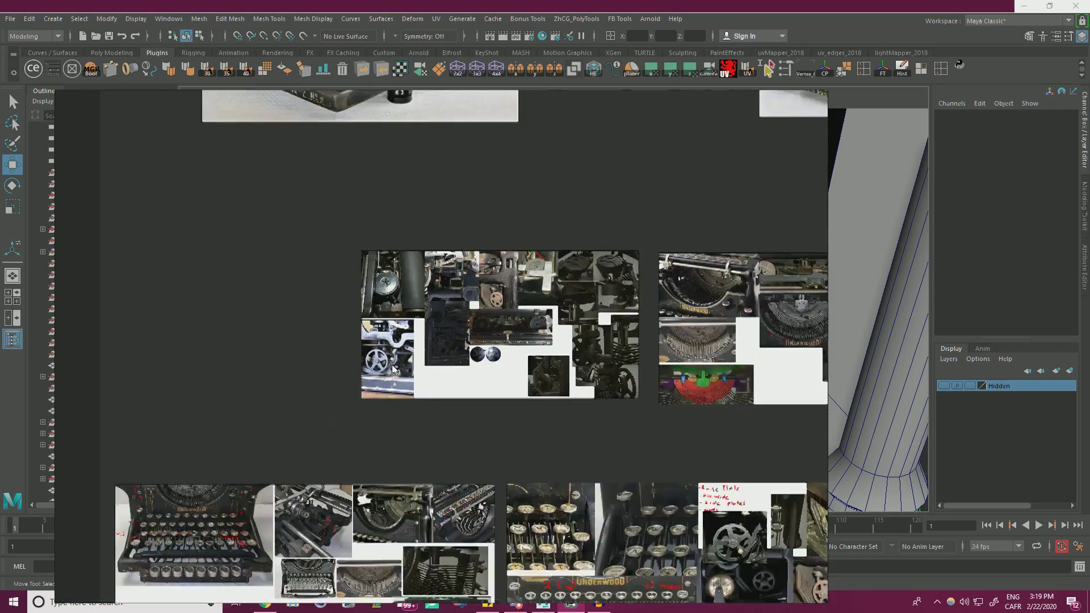
scroll(402, 341, "up", 2)
scroll(309, 431, "up", 4)
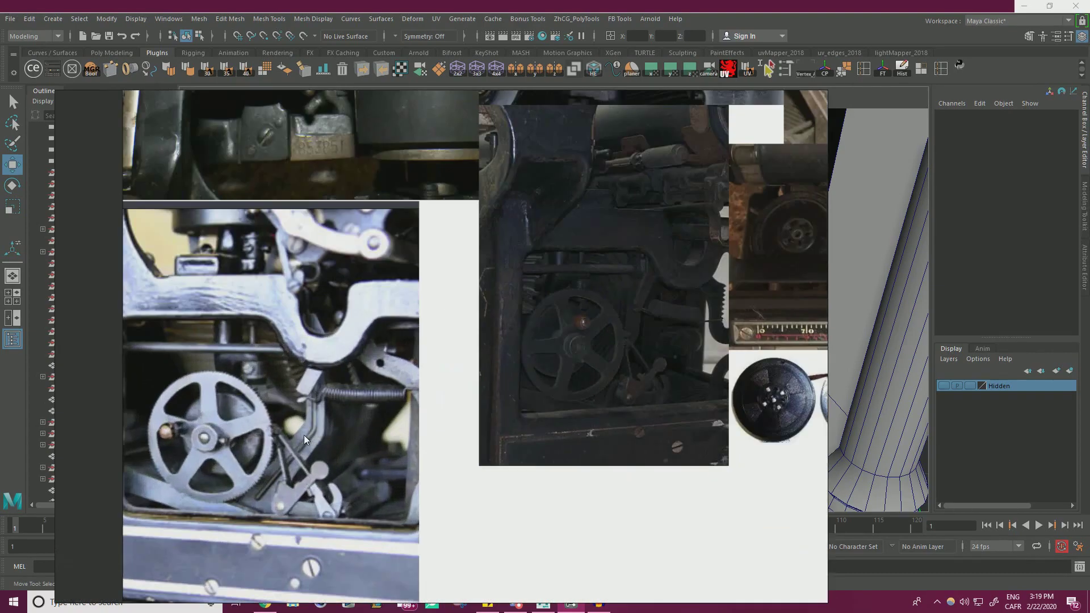
scroll(305, 435, "down", 8)
scroll(316, 403, "up", 4)
scroll(316, 403, "up", 4)
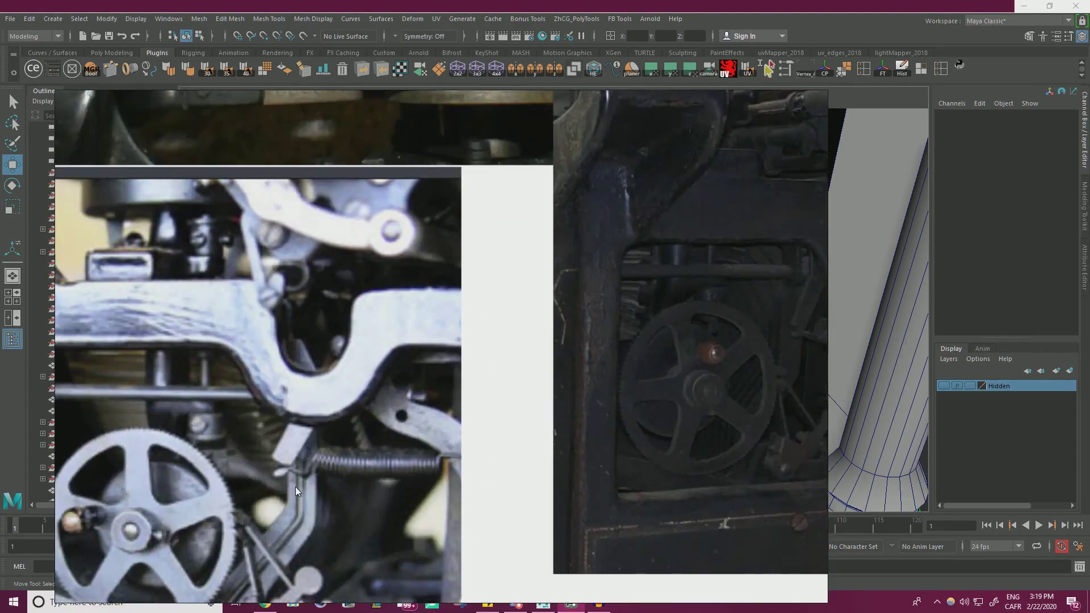
scroll(316, 407, "down", 8)
scroll(315, 407, "down", 3)
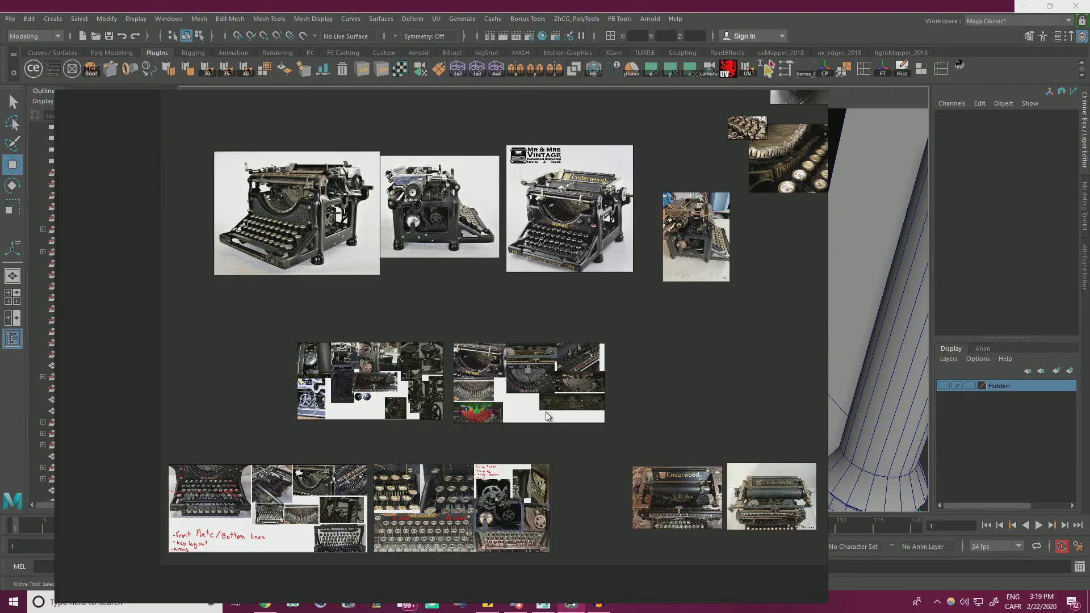
middle_click_drag(690, 225, 588, 473)
middle_click_drag(588, 284, 429, 512)
middle_click_drag(588, 239, 494, 470)
right_click_drag(494, 397, 0, 426)
Step: Try slicing across the two levers with Multi-Cut and selecting the resulting vertices
left_click_drag(441, 232, 466, 227, "alt")
middle_click_drag(466, 227, 529, 267, "alt")
right_click_drag(528, 267, 682, 256, "alt")
middle_click_drag(567, 227, 576, 332, "alt")
left_click(544, 288)
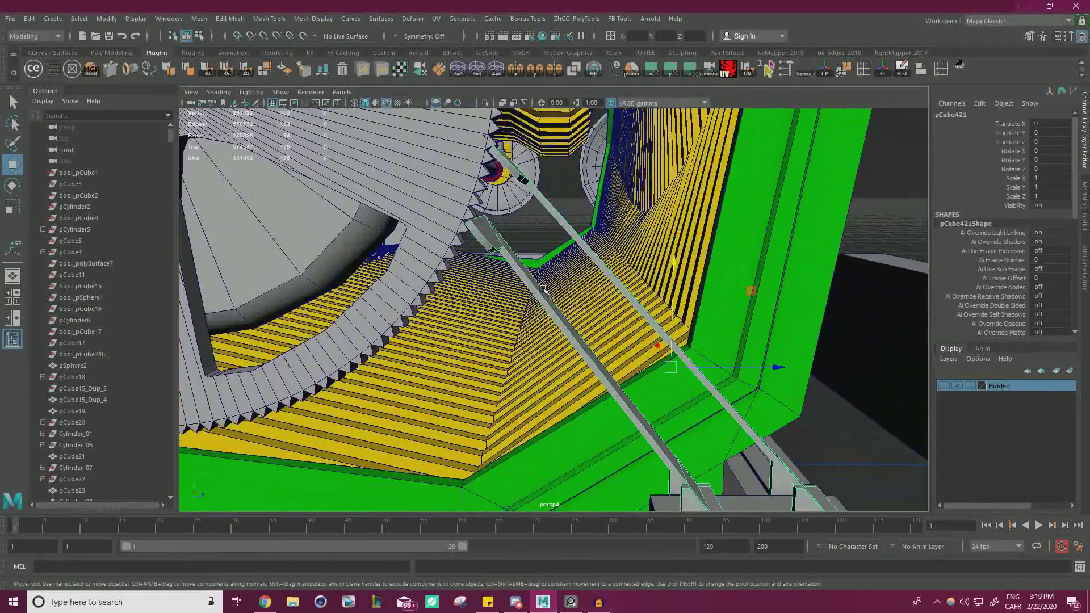
key("ctrl+shift+x")
left_click_drag(501, 305, 615, 203)
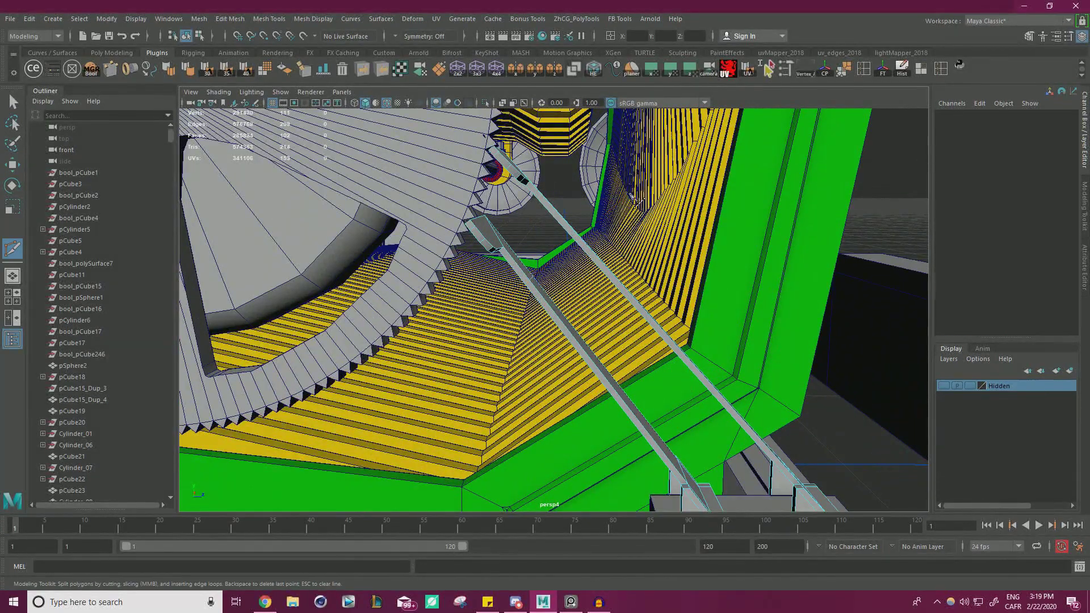
key("w")
right_click_drag(573, 232, 521, 230)
left_click_drag(624, 204, 665, 263)
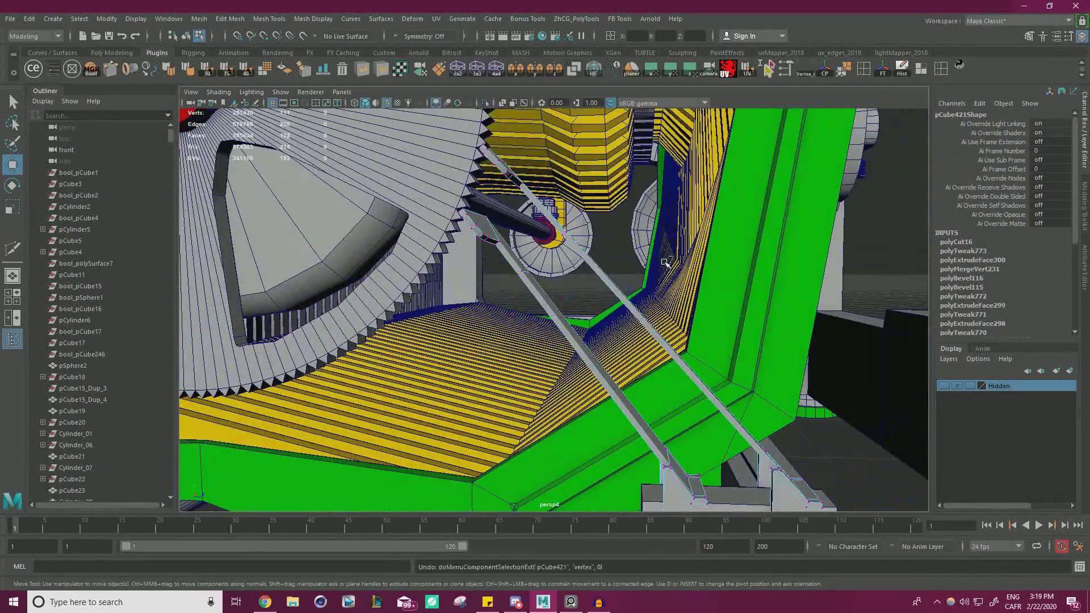
Step: Isolate the lever mesh in the viewport and switch it to vertex editing around the feet
right_click_drag(665, 263, 500, 298, "alt")
middle_click_drag(500, 298, 370, 227, "alt")
right_click_drag(369, 227, 588, 320, "alt")
left_click_drag(587, 318, 577, 258, "alt")
right_click_drag(577, 259, 635, 242)
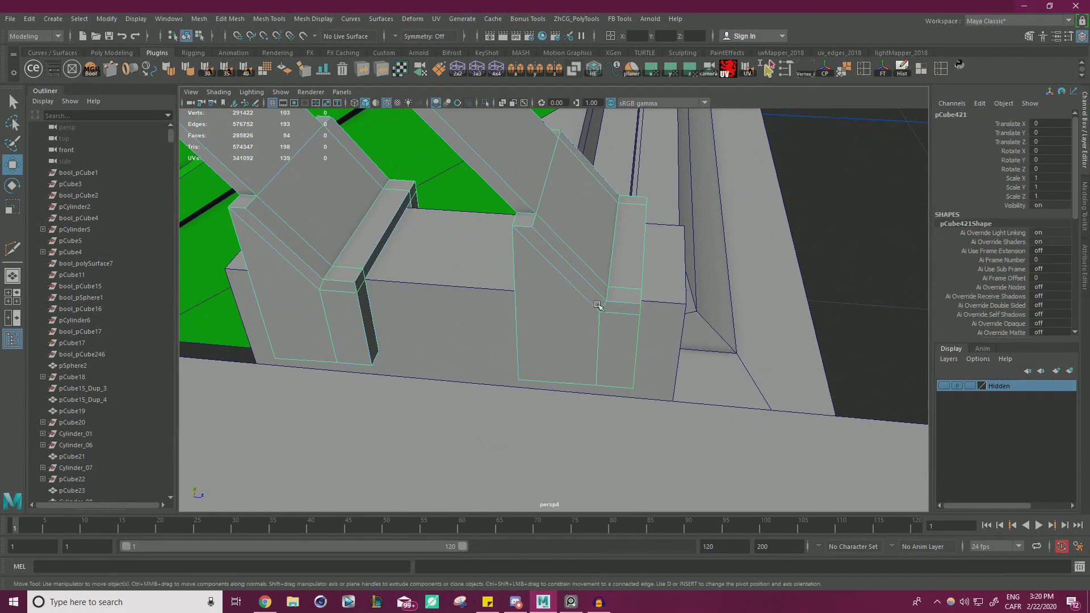
left_click(485, 104)
left_click_drag(487, 219, 626, 239, "alt")
right_click_drag(621, 237, 549, 235)
left_click_drag(550, 235, 603, 292, "alt")
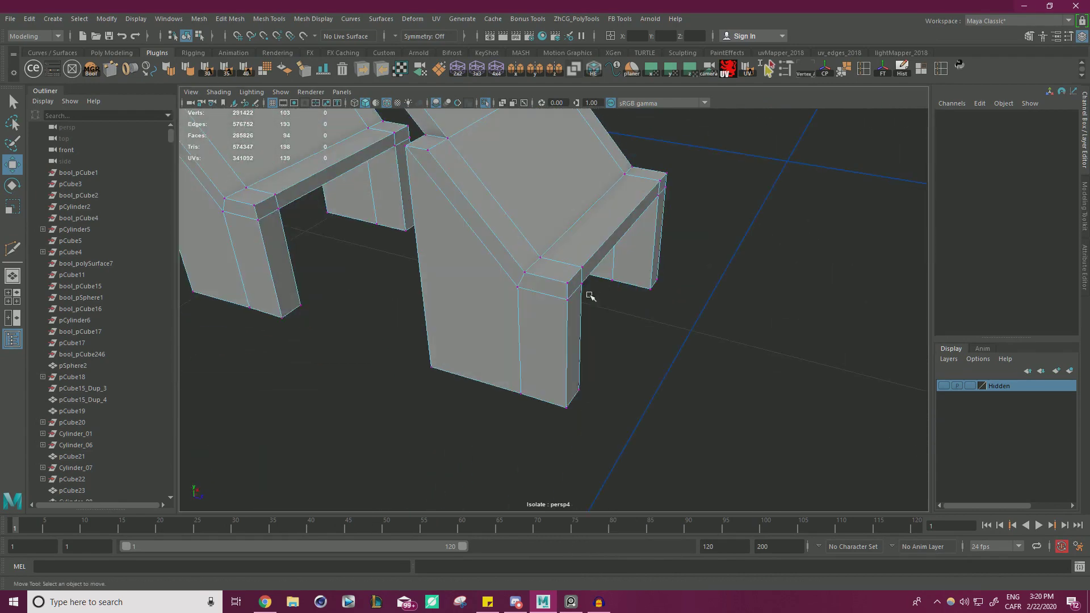
Step: Snap the lower bevel vertices at the second foot's front corners onto the adjacent upper corner vertices on both legs
left_click(522, 290)
mouse_move(520, 288)
left_mouse_down()
mouse_move(543, 256)
mouse_move(528, 274)
left_mouse_up()
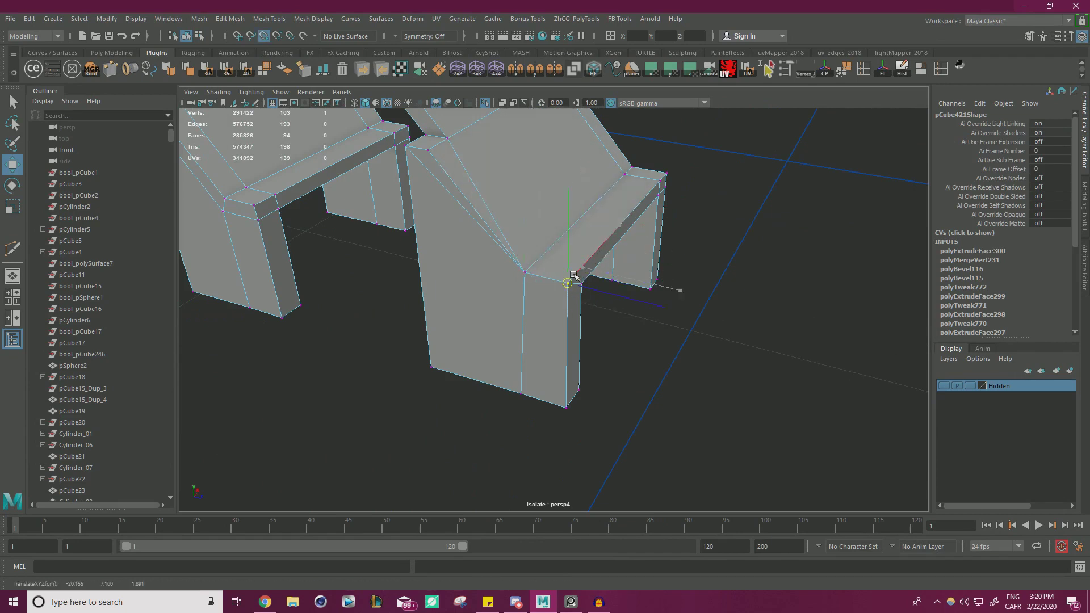
left_click_drag(515, 286, 476, 236, "alt")
scroll(528, 275, "down", 5)
left_click_drag(545, 301, 456, 235, "alt")
middle_click_drag(456, 235, 483, 300, "alt")
scroll(484, 299, "up", 4)
left_click_drag(439, 388, 384, 378)
left_click_drag(526, 380, 621, 337, "alt")
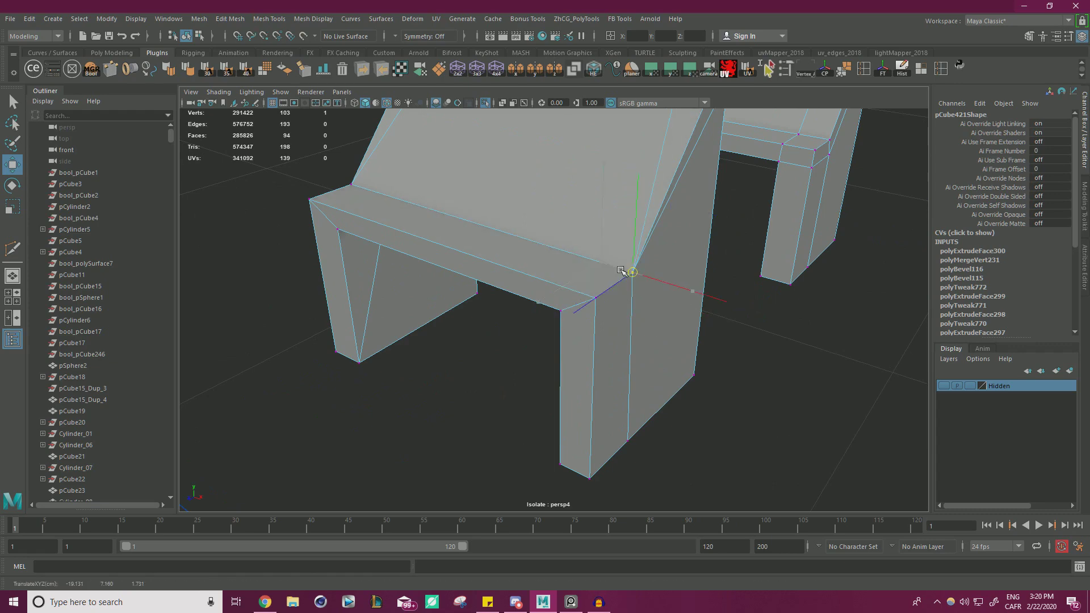
Step: Snap the extra vertices on the undersides of the second foot's legs onto the neighbouring corner vertices
left_click_drag(695, 310, 705, 380, "alt")
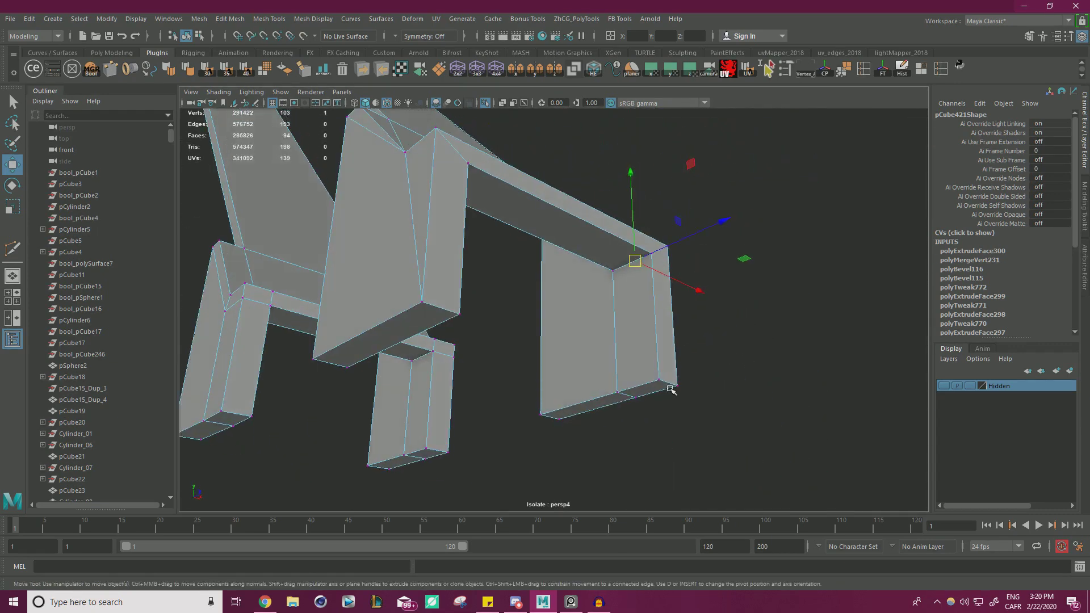
left_click(653, 449)
left_click_drag(653, 450, 501, 411, "alt")
left_click(531, 310)
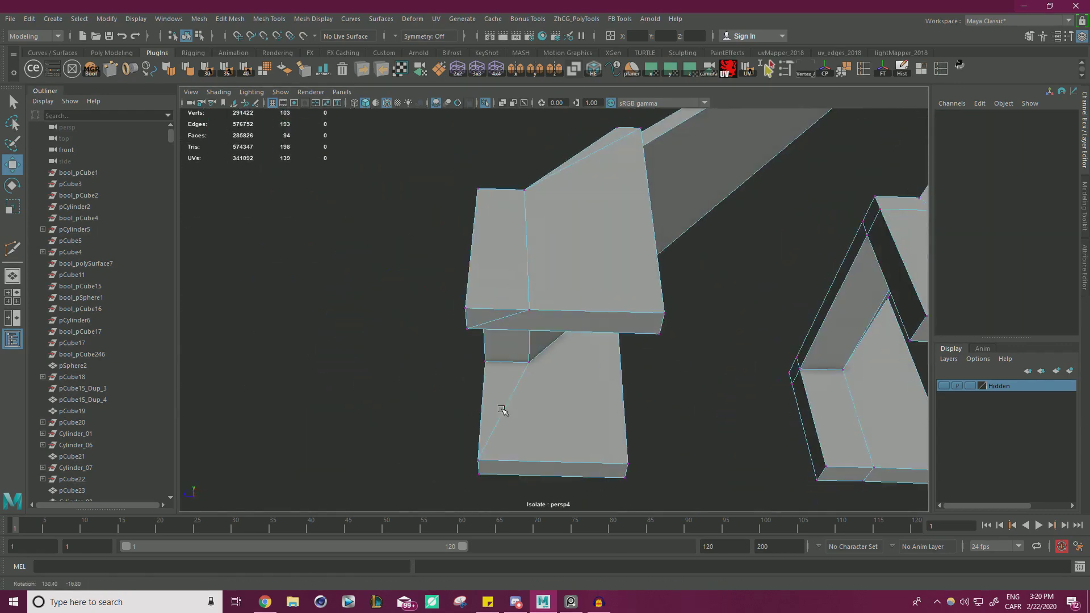
key("v")
left_click_drag(531, 310, 467, 342)
Step: Merge the overlapping vertices of the lever mesh with a distance threshold of 0.0001
right_click_drag(565, 358, 733, 358, "alt")
left_click_drag(733, 357, 793, 444, "alt")
right_click_drag(737, 248, 791, 205, "shift")
Step: Snap the lower bevel vertices at the other foot's front corners onto the adjacent upper corner vertices
left_click_drag(514, 250, 499, 322, "alt")
right_click_drag(499, 321, 555, 367, "alt")
middle_click_drag(554, 368, 679, 286, "alt")
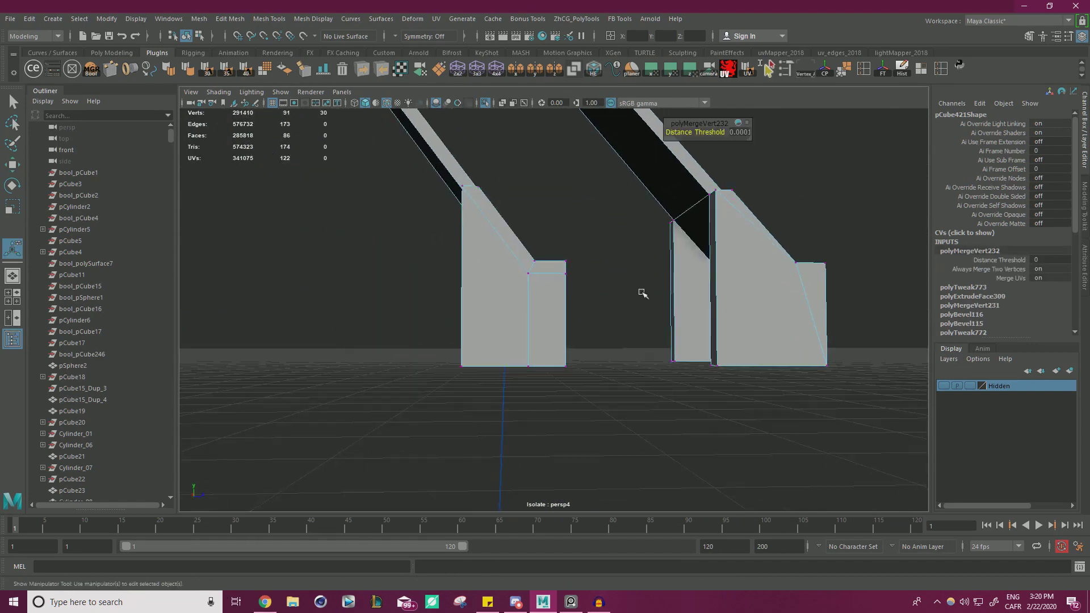
left_click_drag(678, 285, 657, 363, "alt")
right_click_drag(657, 363, 589, 309, "alt")
left_click(573, 310)
left_click(588, 271)
key("w")
key("v")
left_click_drag(594, 274, 474, 319)
left_click(572, 312)
left_click(641, 314)
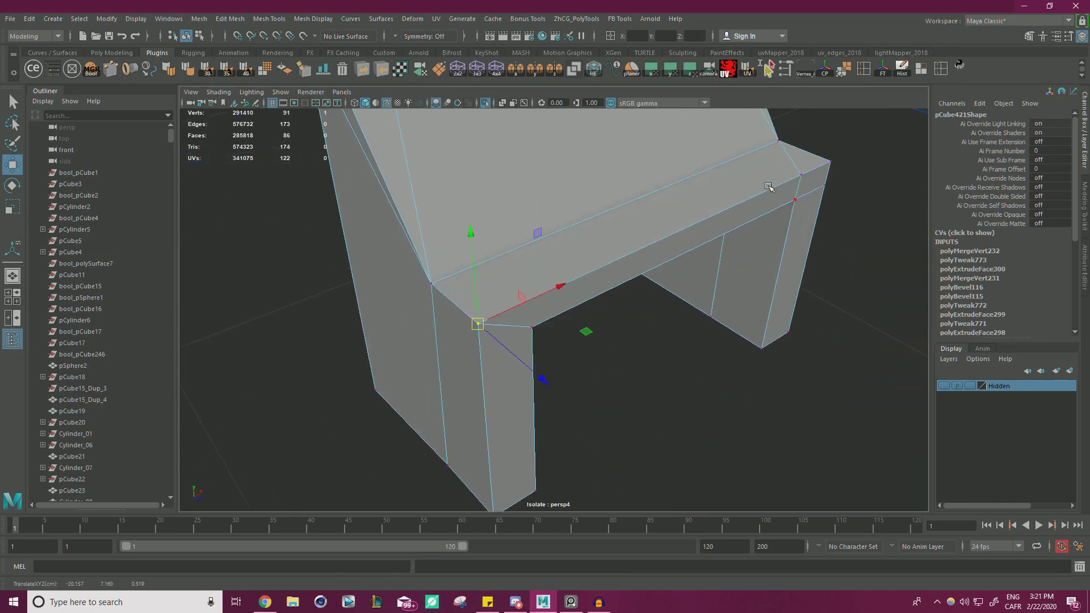
left_click(801, 176)
left_click_drag(847, 203, 651, 320, "alt")
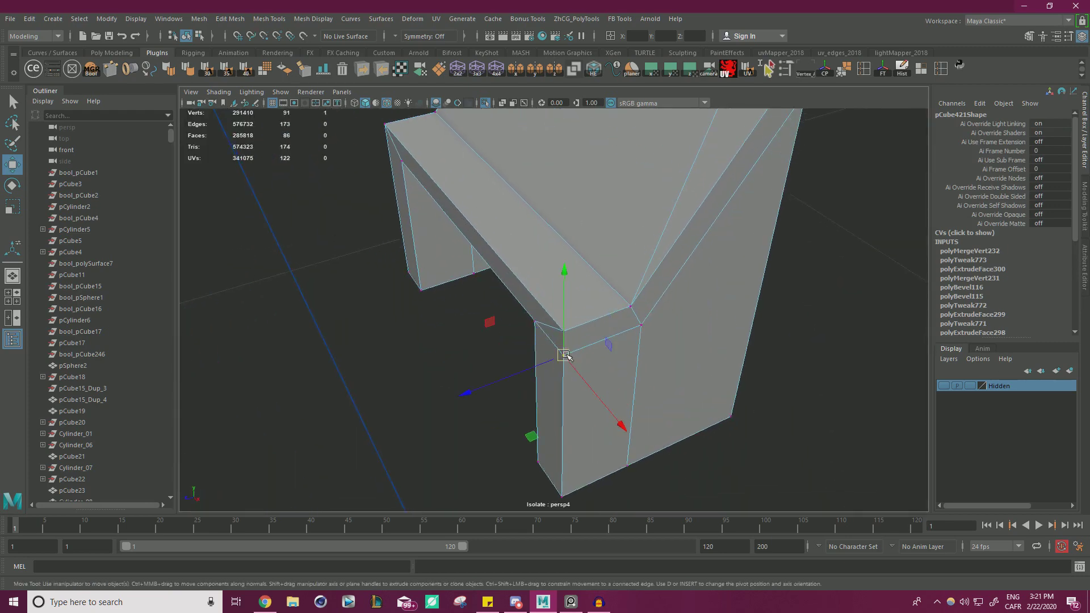
Step: Snap the leg's side bevel vertex, underside vertex and lower front corner vertex onto their neighbouring corner vertices
left_click(642, 327)
key("v")
left_click_drag(642, 326, 638, 314)
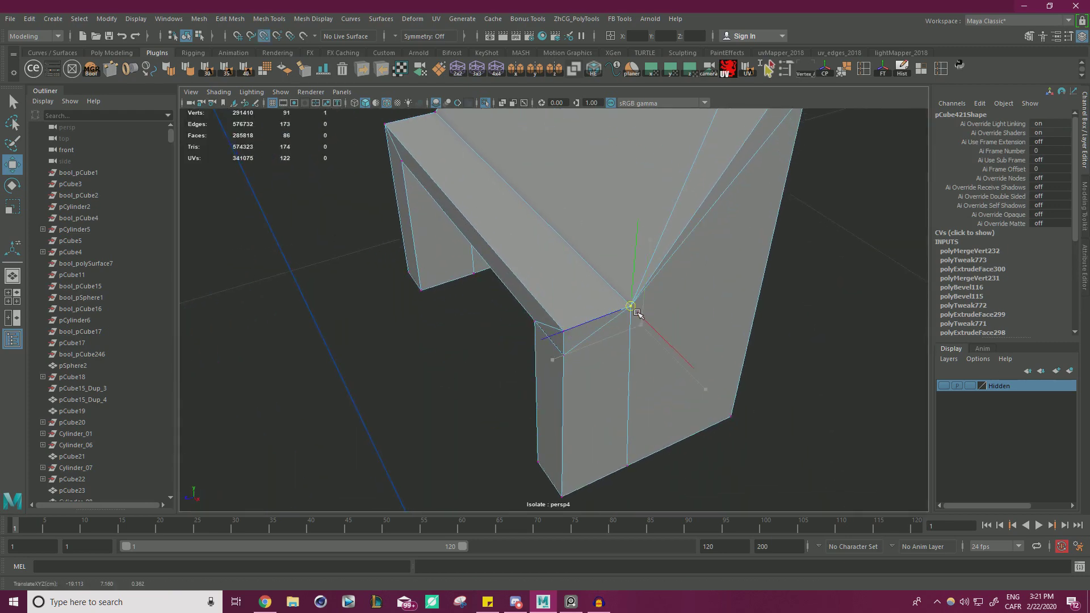
middle_click_drag(627, 467, 564, 498)
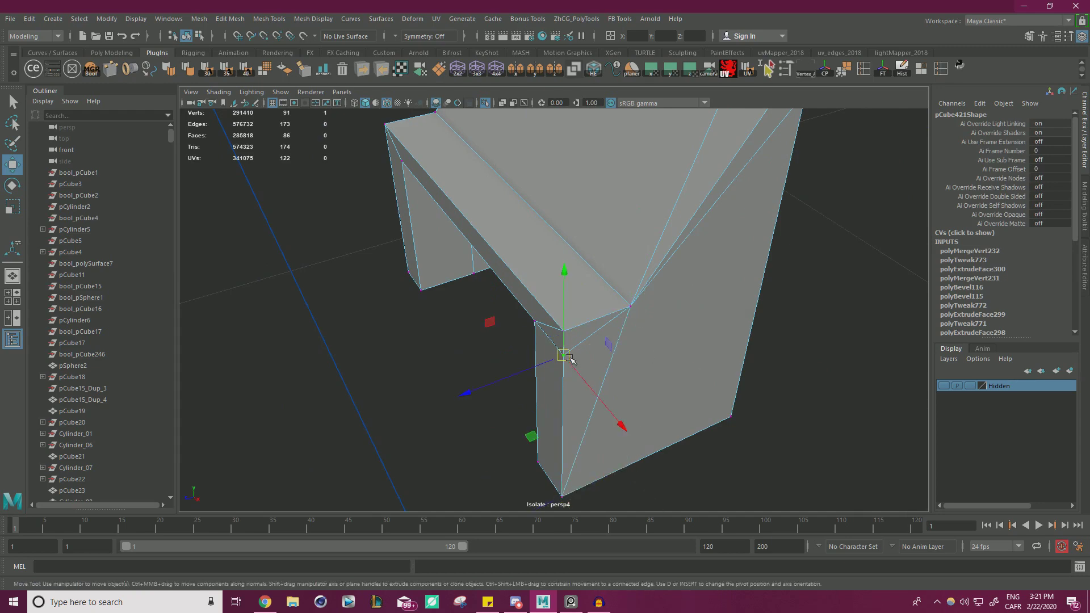
left_click_drag(563, 355, 565, 331)
Step: Snap the extra underside vertex of the opposite leg onto its front bottom corner vertex
right_click_drag(670, 346, 550, 343, "alt")
left_click_drag(550, 343, 690, 323, "alt")
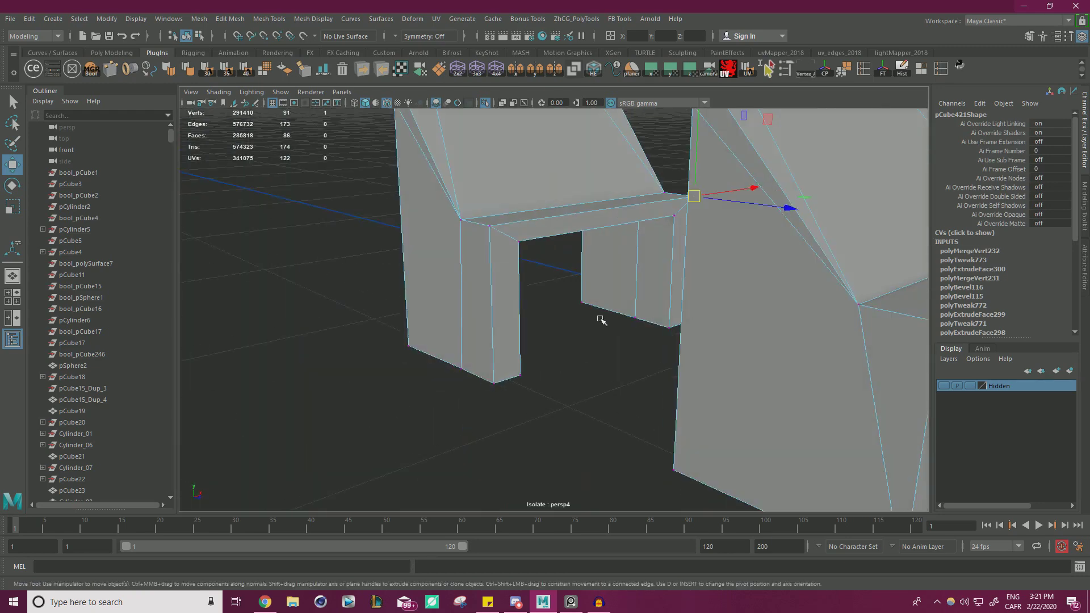
left_click_drag(614, 321, 651, 315, "alt")
scroll(650, 316, "up", 2)
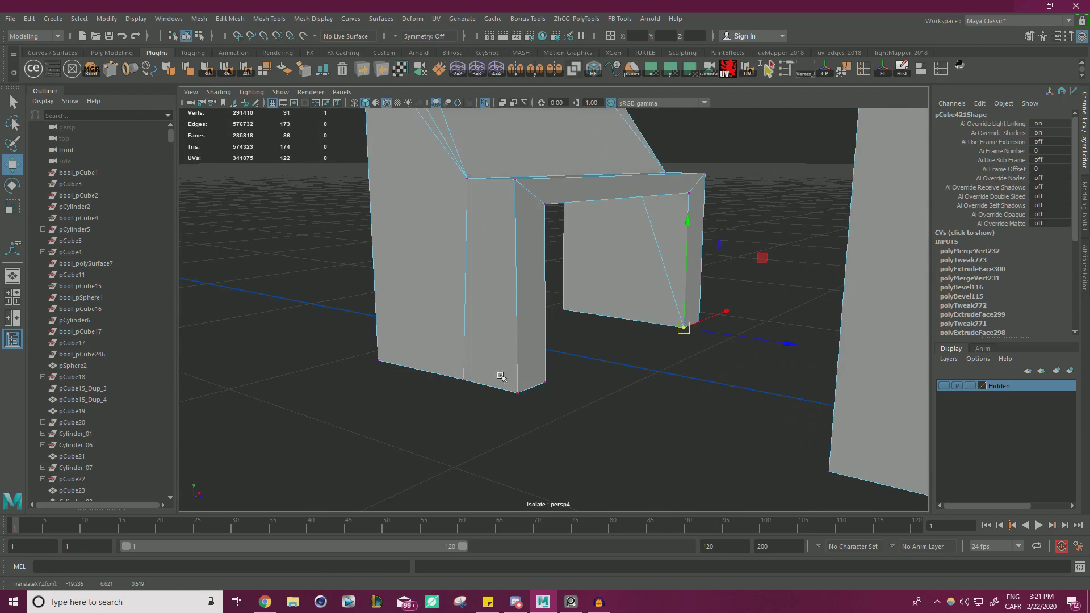
middle_click_drag(469, 381, 507, 410)
Step: Merge the vertices that now overlap on the lever mesh's feet
left_click_drag(594, 374, 704, 392, "alt")
middle_click_drag(500, 293, 533, 366, "alt")
left_click_drag(534, 366, 436, 228, "alt")
right_click_drag(707, 233, 768, 178, "shift")
Step: Switch to edge editing and select bottom corner edges on the legs of the lever feet
scroll(793, 302, "up", 5)
right_click_drag(568, 264, 570, 249)
mouse_move(570, 249)
left_mouse_down("alt")
mouse_move(645, 297)
mouse_move(784, 280)
mouse_move(657, 229)
mouse_move(584, 260)
left_mouse_up("alt")
left_click(584, 257)
left_click_drag(653, 272, 514, 264, "alt")
key("w")
left_click_drag(616, 260, 583, 252, "alt")
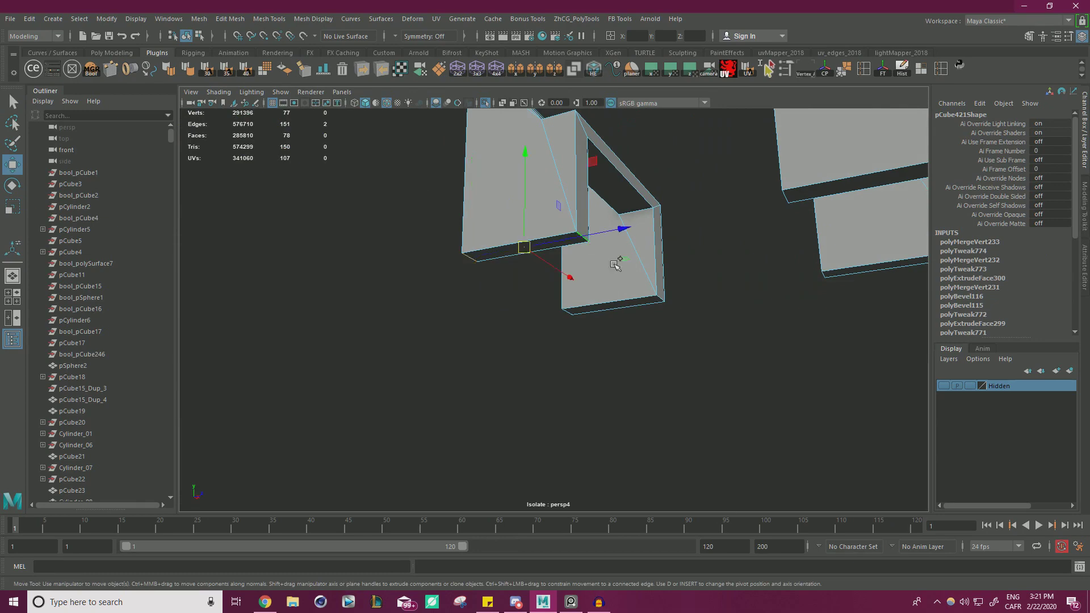
left_click(663, 299, "shift")
left_click_drag(662, 299, 569, 326, "alt")
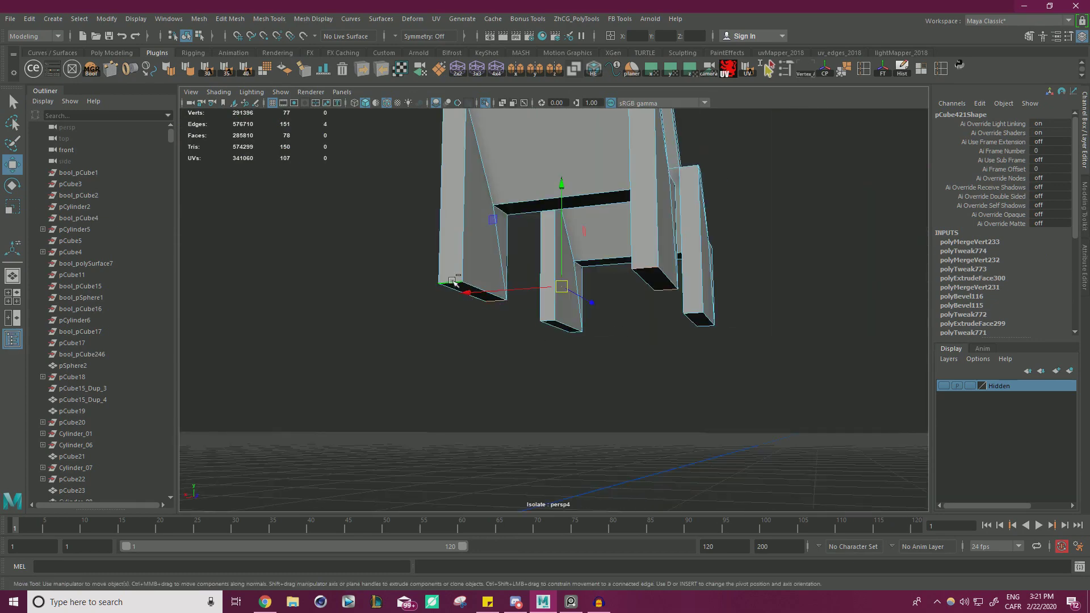
key("ctrl+b")
left_click_drag(626, 302, 376, 197, "alt")
key("ctrl+z")
Step: Bevel the bottom corner edges of all the lever feet's legs with a fraction of 0.6 and 3 segments
left_click_drag(627, 292, 720, 215, "alt")
left_click_drag(801, 230, 868, 218, "alt")
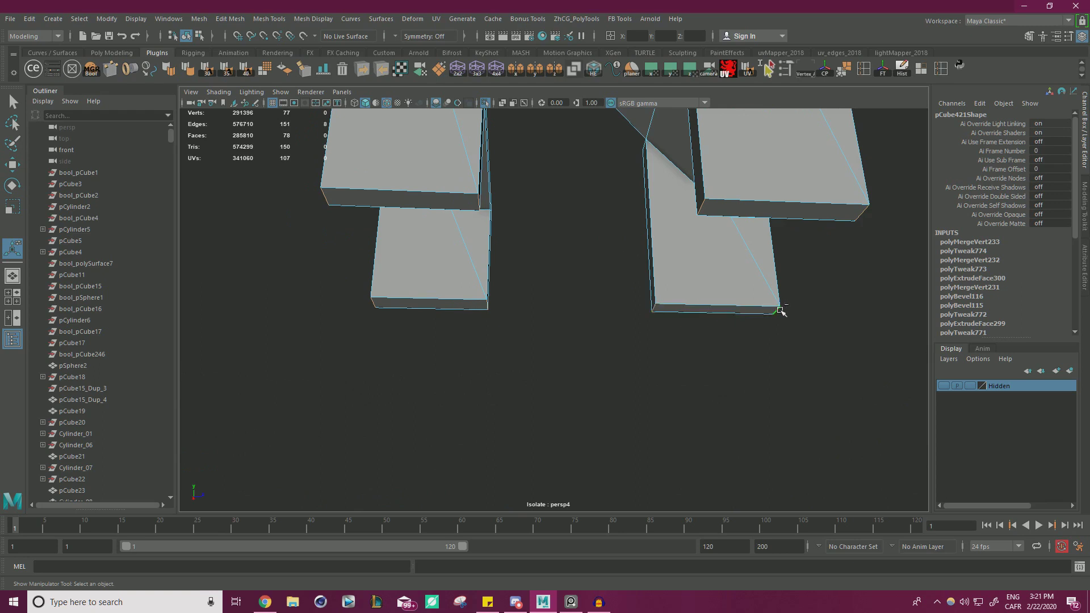
key("ctrl+b")
mouse_move(683, 131)
left_mouse_down()
mouse_move(710, 132)
mouse_move(682, 131)
left_mouse_up()
mouse_move(691, 142)
left_mouse_down()
mouse_move(700, 142)
mouse_move(687, 132)
mouse_move(692, 141)
left_mouse_up()
Step: Show the whole model again and examine how the rounded lever feet sit against the bracket block
left_click(486, 104)
scroll(435, 252, "up", 5)
scroll(552, 284, "up", 5)
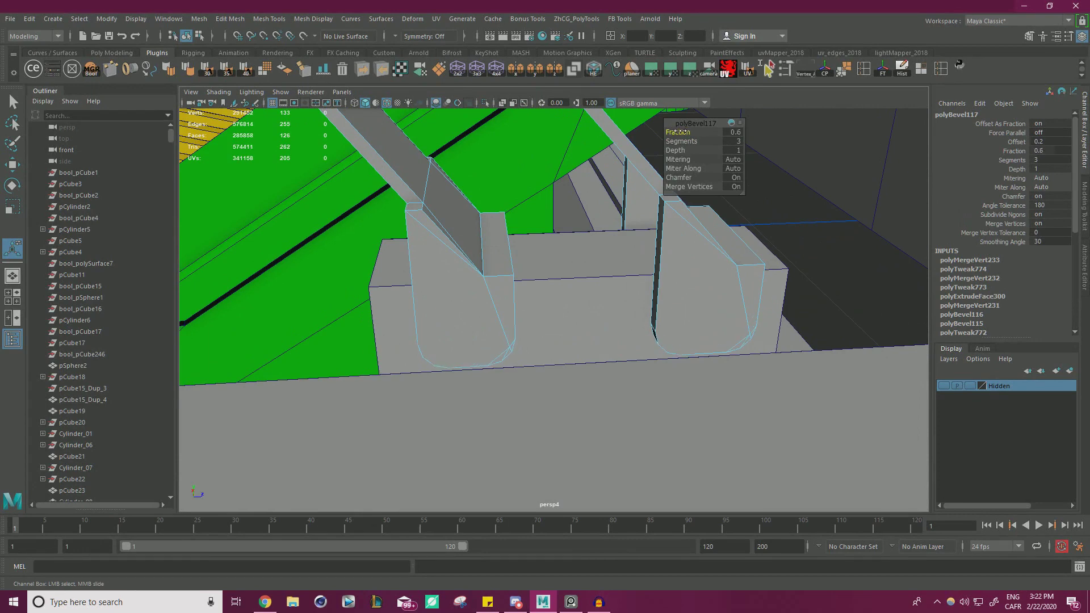
left_click_drag(591, 267, 764, 327, "alt")
scroll(524, 261, "down", 5)
key("w")
right_click_drag(889, 231, 920, 216)
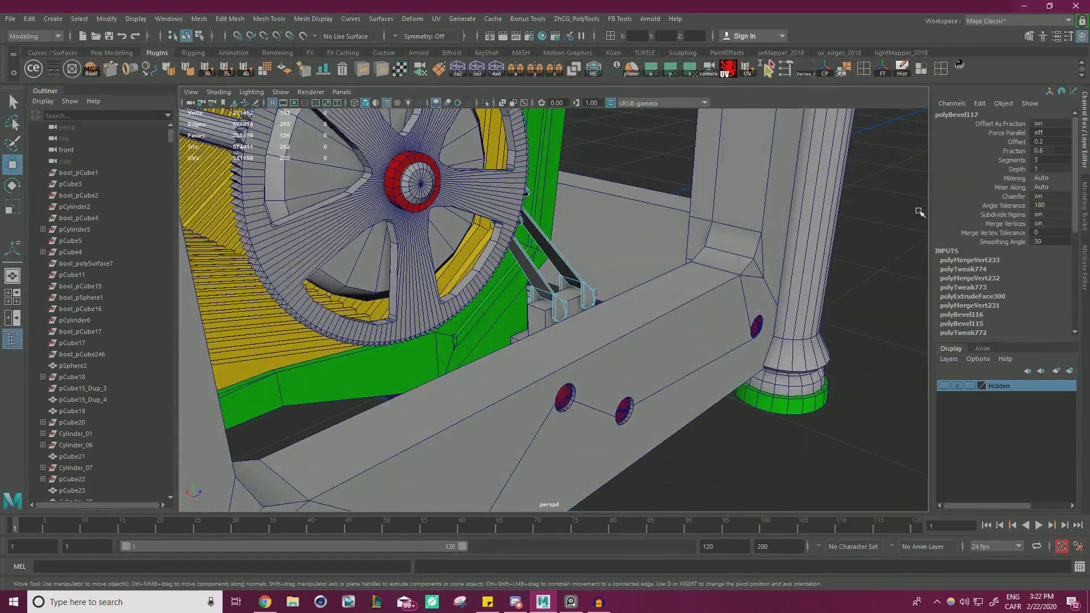
scroll(628, 268, "up", 8)
Step: Select the lever mesh in object mode and isolate it again around its rounded feet
left_click(495, 152)
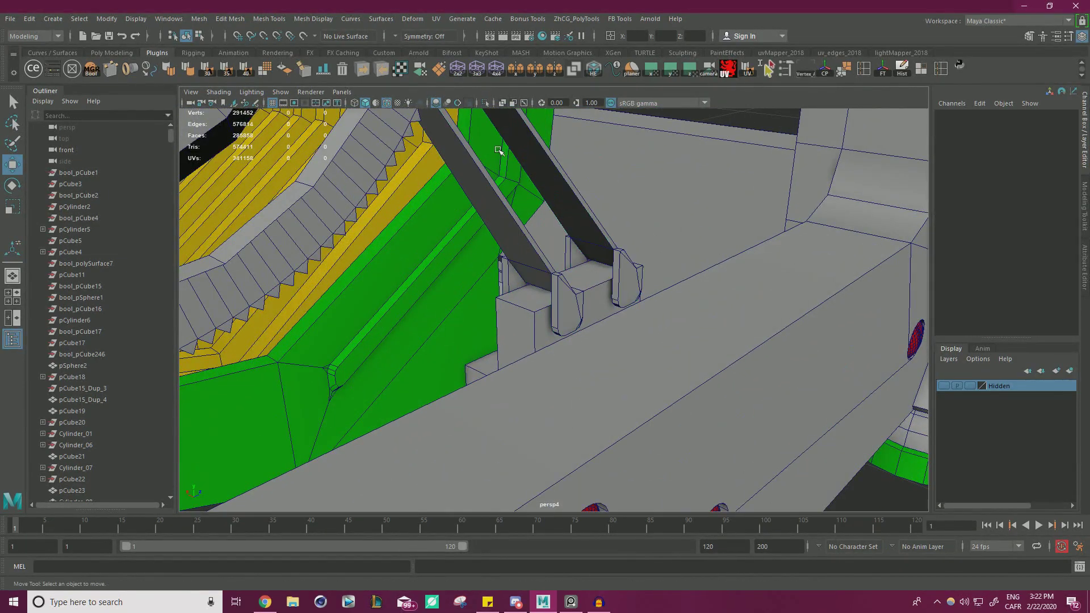
left_click(587, 227)
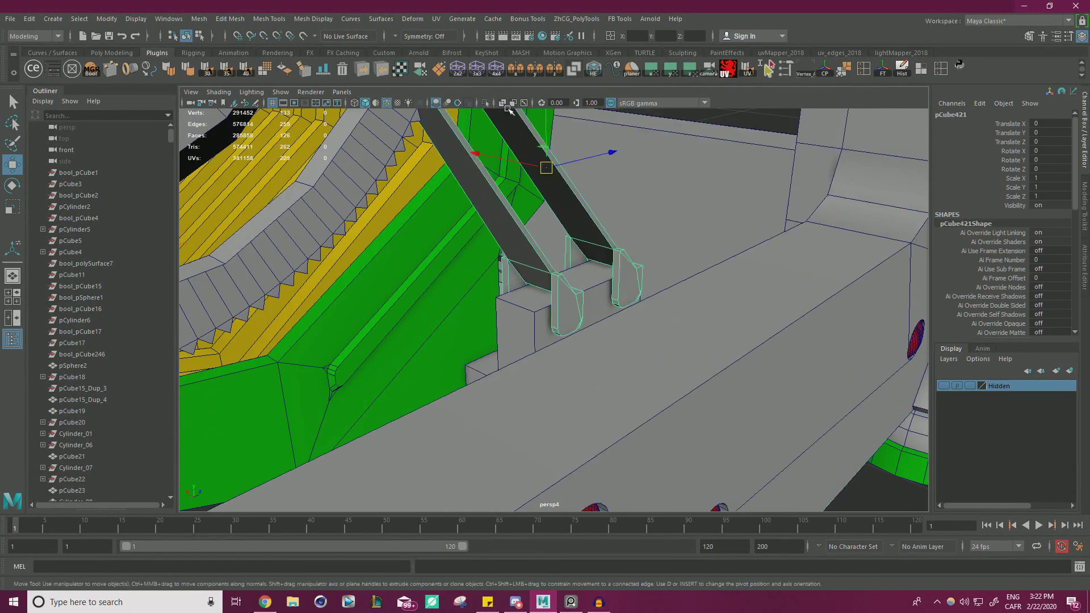
left_click(486, 103)
scroll(648, 360, "up", 10)
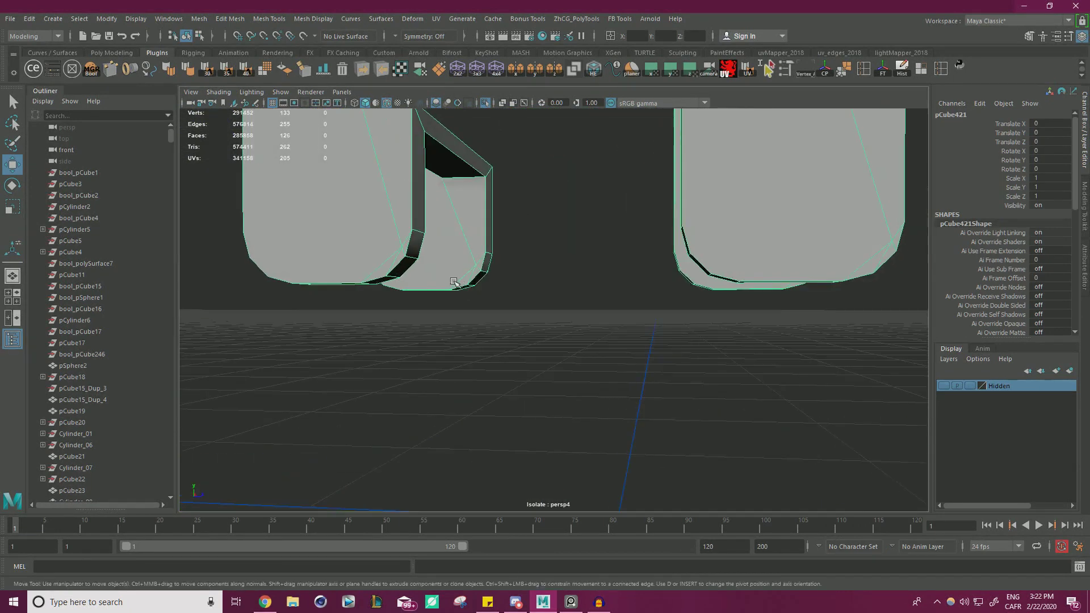
Step: Delete the stray diagonal and fan-shaped edges from the side faces of the first rounded legs
right_click_drag(608, 244, 554, 244)
left_click(598, 258)
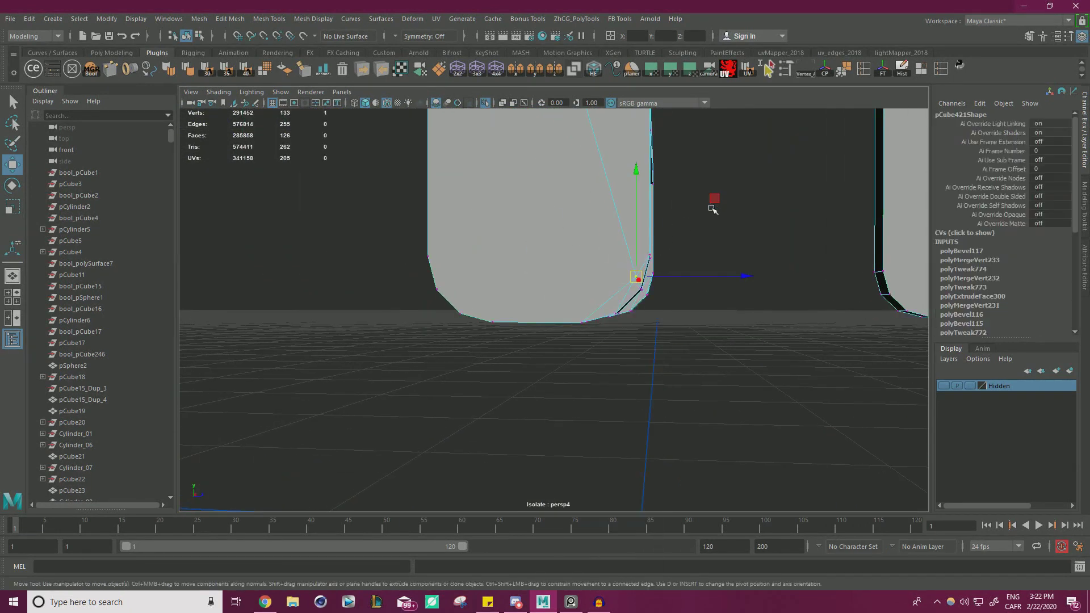
left_click_drag(655, 215, 616, 214, "alt")
scroll(568, 227, "up", 3)
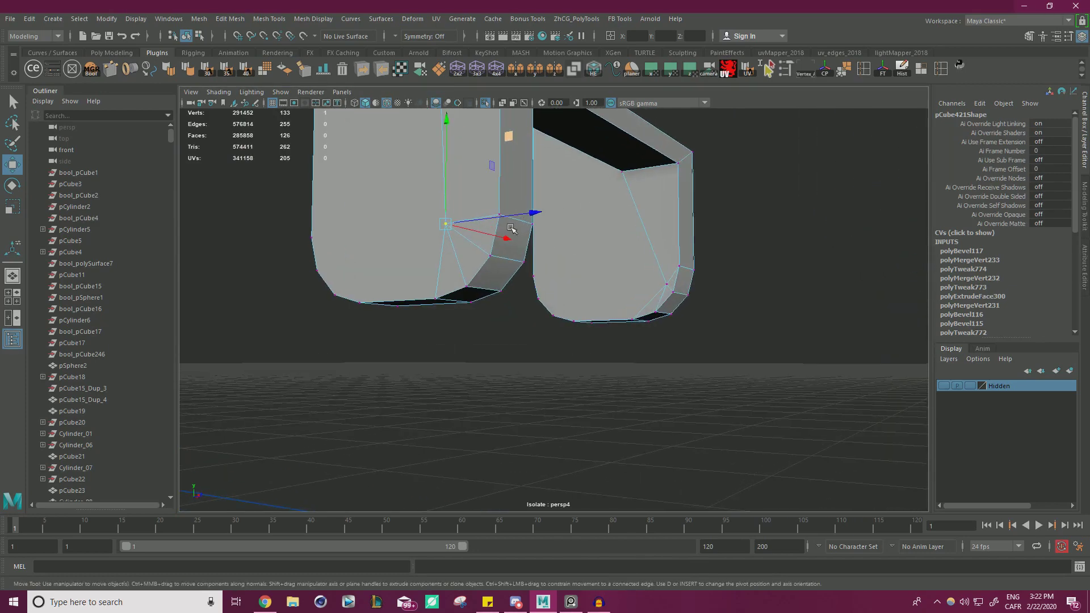
middle_click_drag(540, 254, 594, 263, "alt")
left_click_drag(593, 263, 597, 264, "alt")
right_click_drag(594, 263, 591, 221)
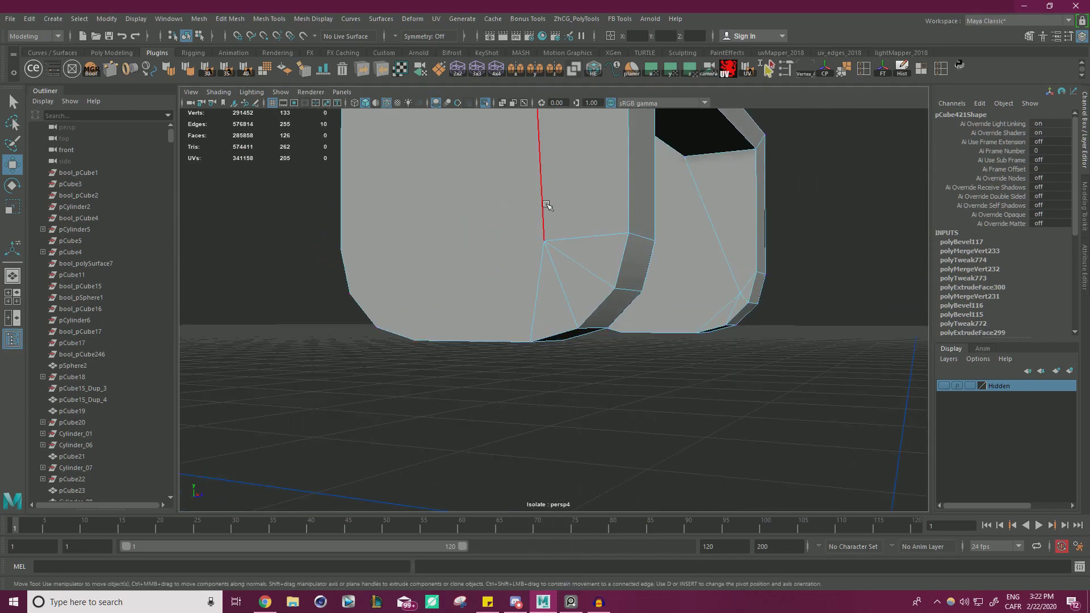
left_click(578, 259, "shift")
left_click(741, 290, "shift")
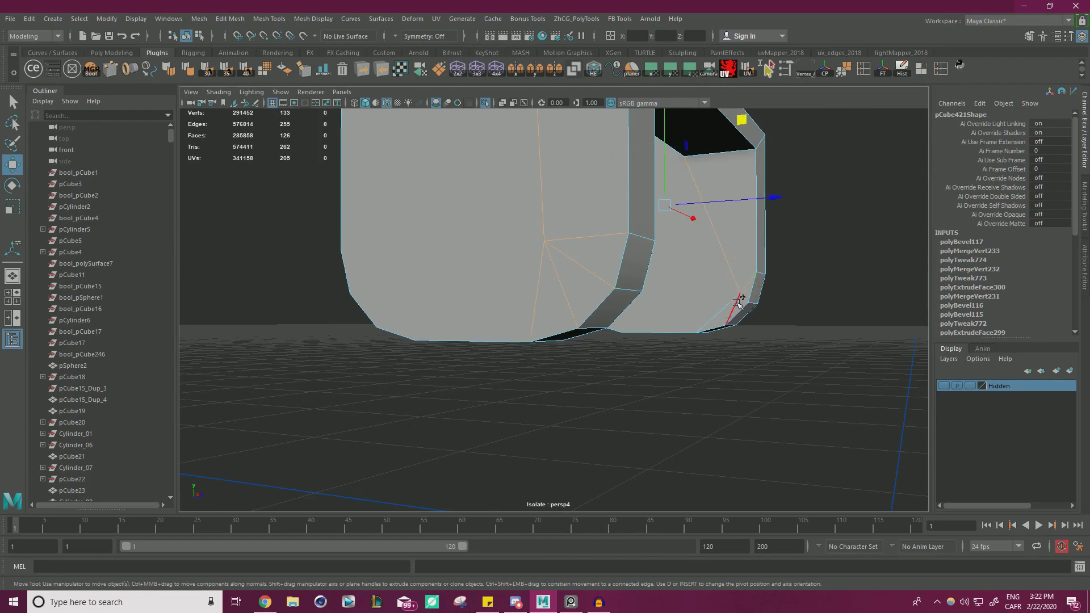
left_click(722, 309, "shift")
left_click_drag(722, 308, 431, 257, "alt")
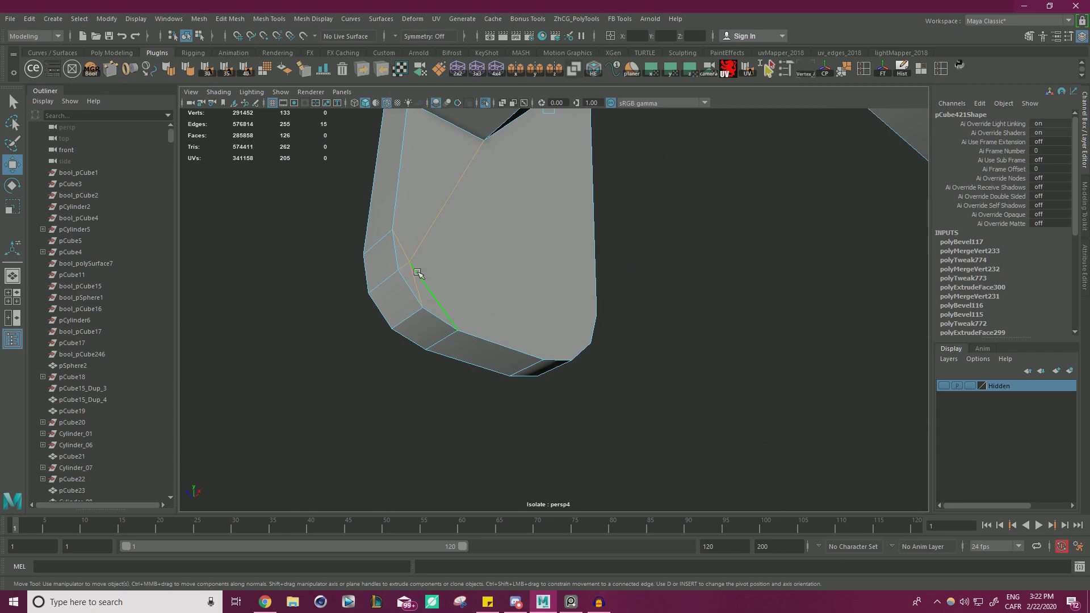
key("ctrl+Delete")
Step: Delete the leftover diagonal and corner edges from the side faces of the next rounded legs
left_click_drag(417, 273, 676, 231, "alt")
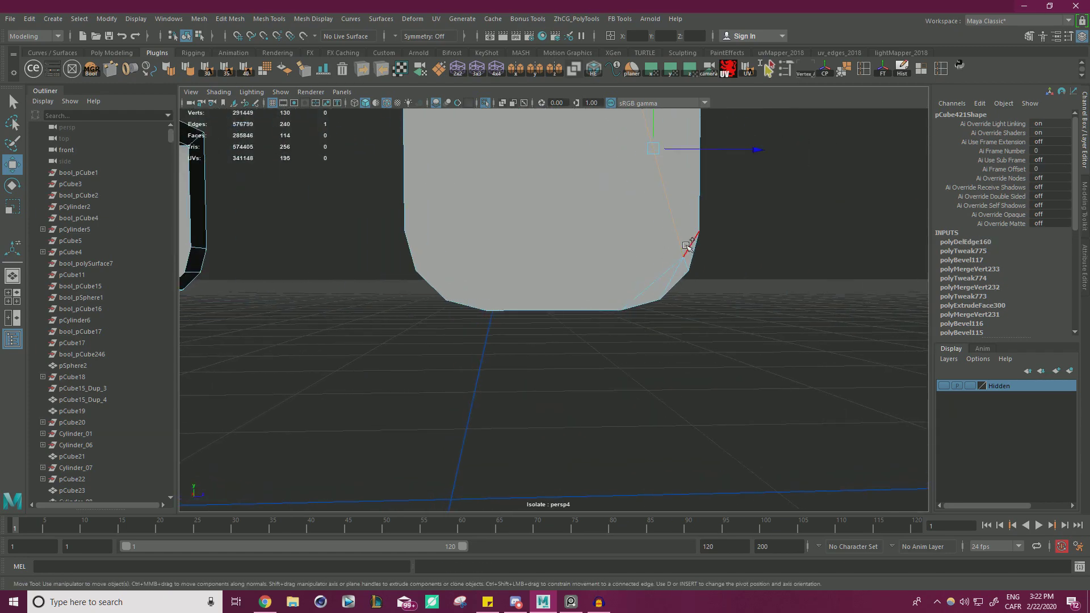
left_click(663, 274, "shift")
left_click_drag(663, 274, 689, 250, "alt")
right_click_drag(744, 241, 815, 272, "alt")
middle_click_drag(815, 273, 731, 282, "alt")
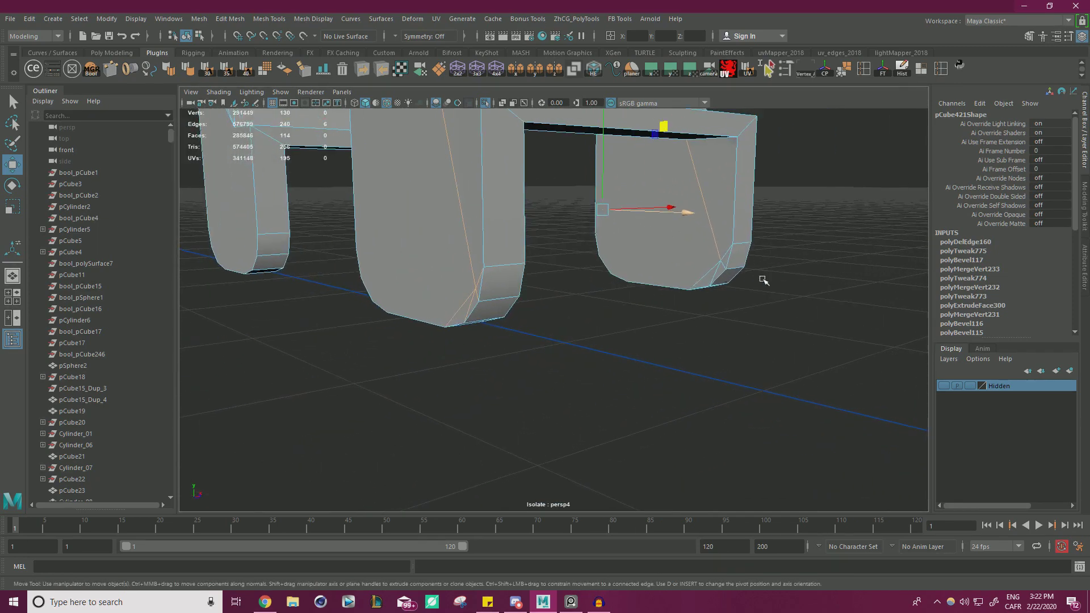
right_click_drag(730, 282, 783, 246, "alt")
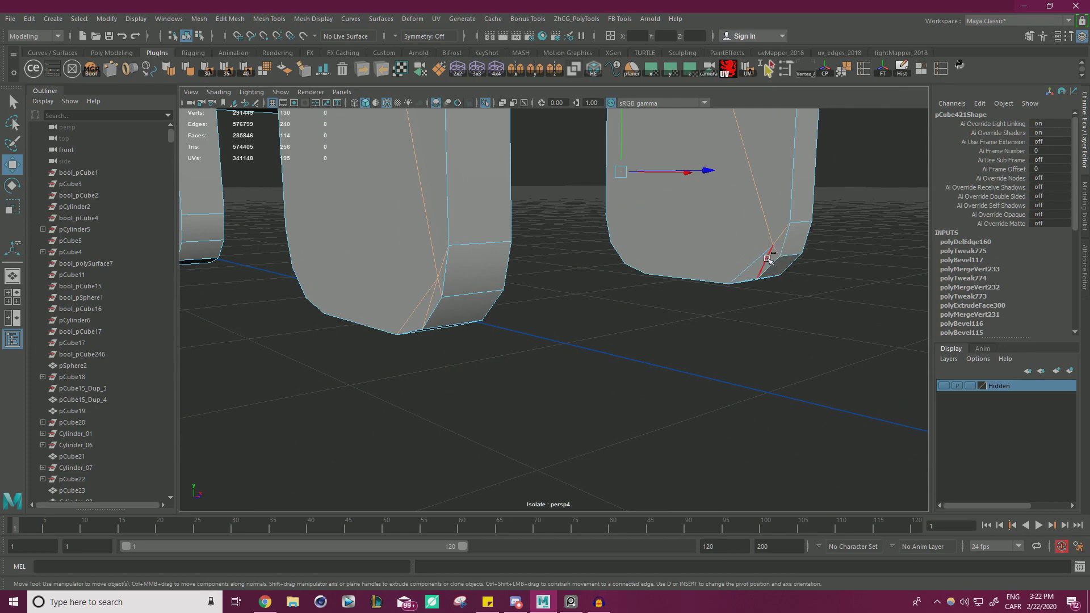
left_click_drag(742, 260, 418, 263, "alt")
left_click(552, 337, "shift")
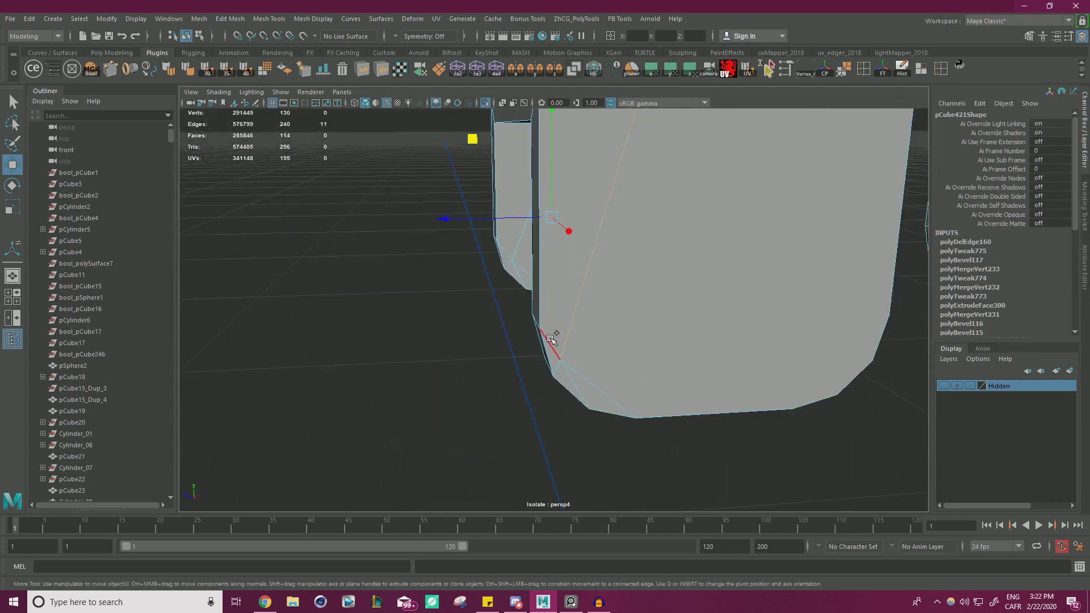
key("ctrl+Delete")
Step: Delete the stray edges on the last rounded leg's side face and return to object mode
right_click_drag(632, 339, 568, 337, "alt")
left_click_drag(568, 337, 676, 285, "alt")
right_click_drag(590, 284, 687, 301, "alt")
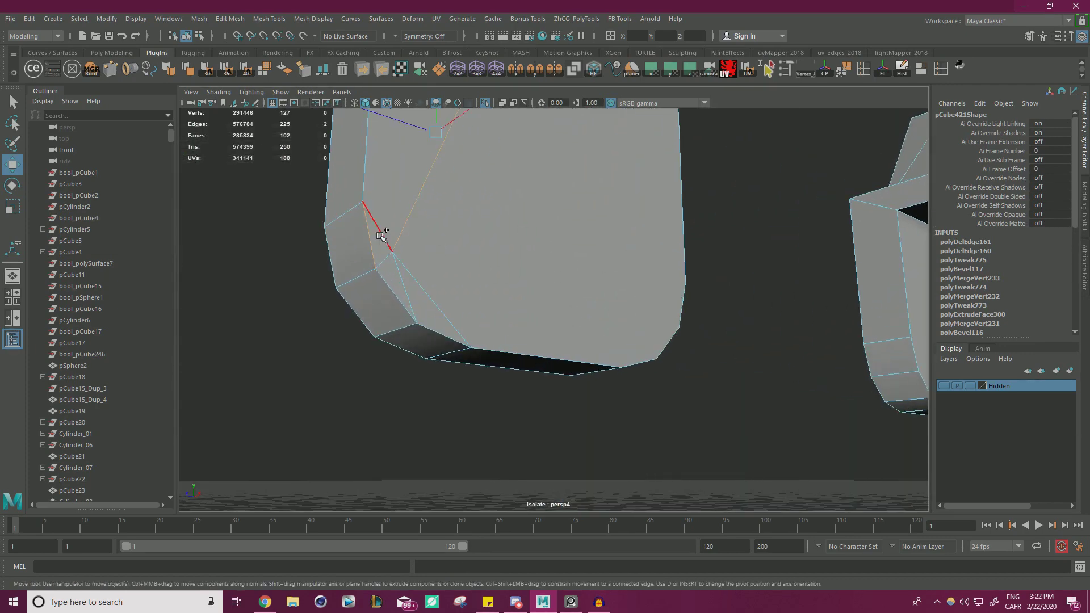
left_click(394, 263, "shift")
key("ctrl+Delete")
right_click_drag(409, 159, 488, 127)
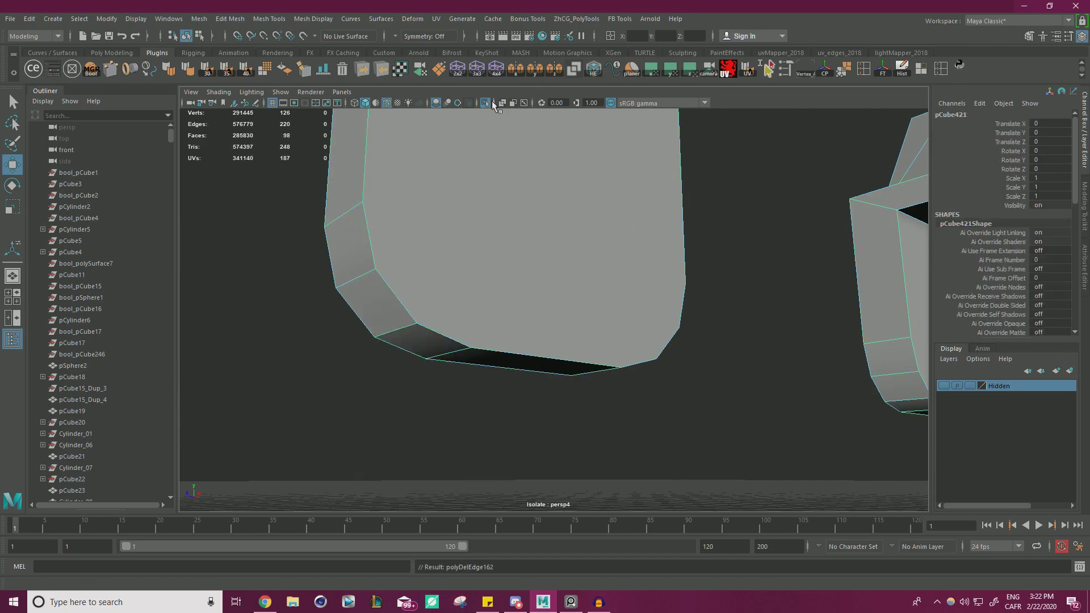
Step: Exit isolation and cut a horizontal and a vertical edge loop into the upright block beneath the lever feet
left_click(486, 102)
left_click_drag(584, 151, 443, 176, "alt")
right_click_drag(443, 176, 255, 200, "alt")
left_click_drag(602, 239, 432, 255, "alt")
middle_click_drag(544, 227, 541, 247, "alt")
left_click_drag(542, 249, 561, 310, "alt")
left_click(610, 246)
right_click_drag(550, 293, 471, 294, "shift")
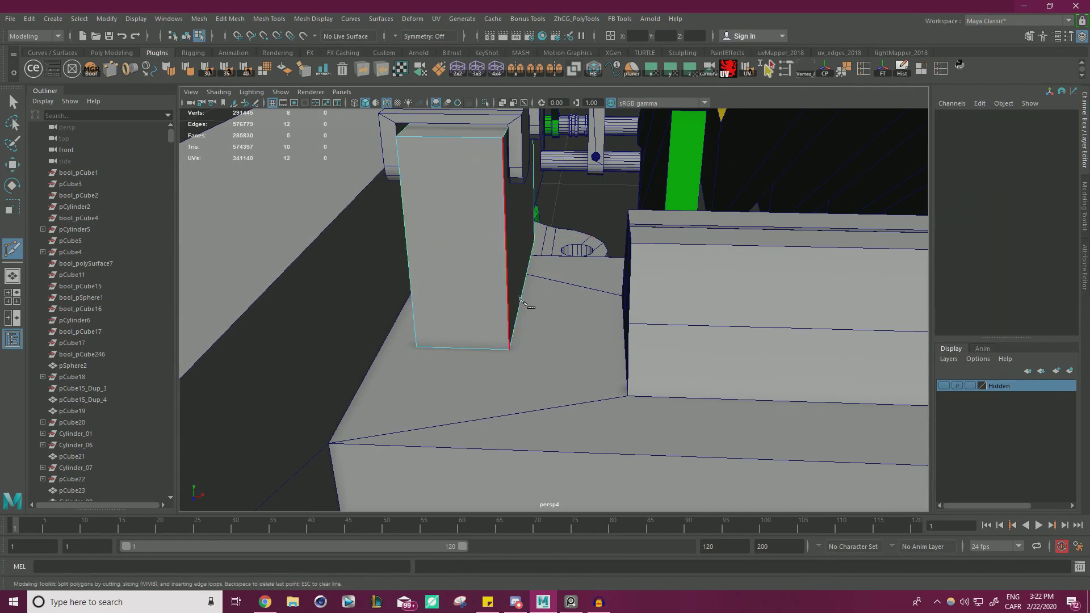
left_click_drag(502, 301, 488, 301, "alt")
left_click_drag(591, 233, 545, 226, "alt")
left_click(486, 277, "ctrl")
Step: Select the block's vertical edge loop and reposition it along the block's length
key("w")
right_click_drag(562, 219, 558, 176)
double_click(564, 242)
left_click_drag(474, 235, 528, 224)
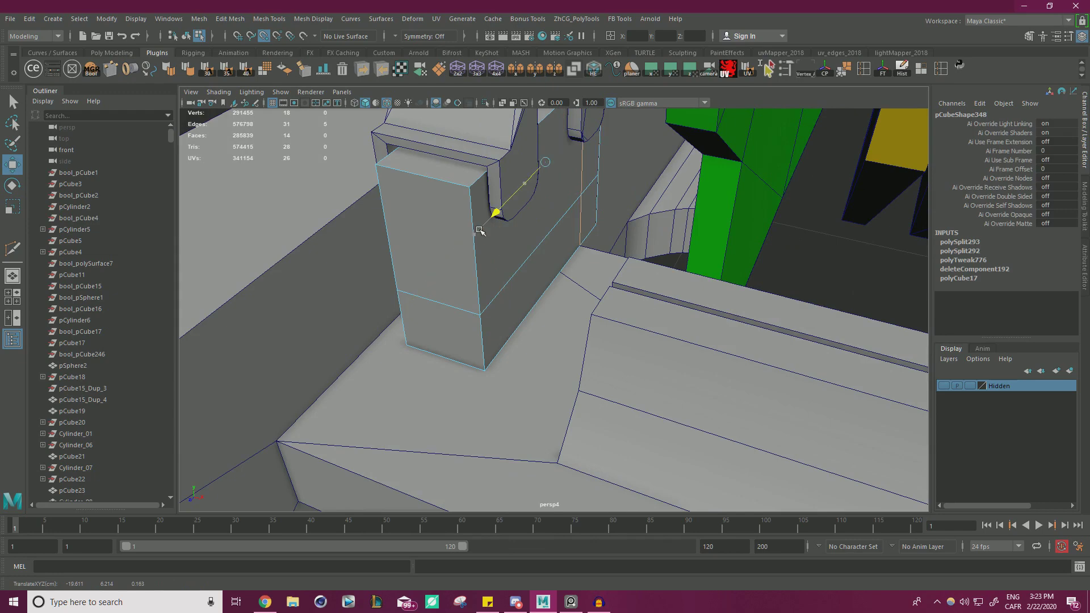
Step: Extrude the lower side face of the block outward towards the stepped base rail
right_click_drag(542, 253, 542, 284)
left_click(533, 275)
left_click_drag(577, 287, 539, 281, "shift")
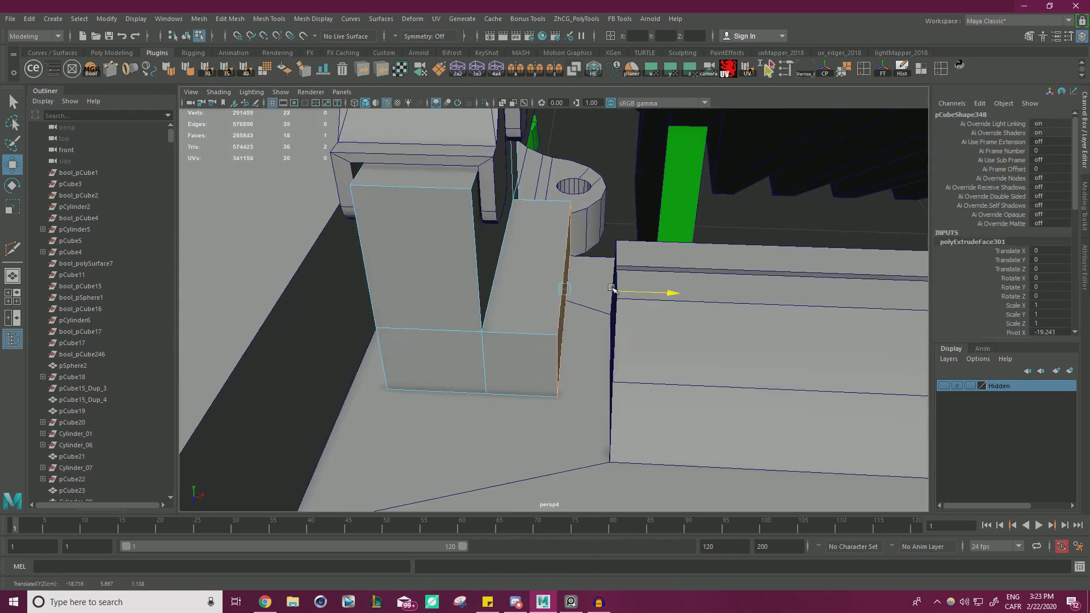
Step: Lower the outer top edge of the side extrusion to form a sloped wedge
right_click_drag(533, 275, 534, 239)
left_click(559, 269)
left_click_drag(564, 207, 565, 254)
Step: Extrude the block's lower front faces, including the wedge's end face, forward along the base
right_click_drag(541, 284, 542, 308)
left_click_drag(559, 304, 593, 275, "alt")
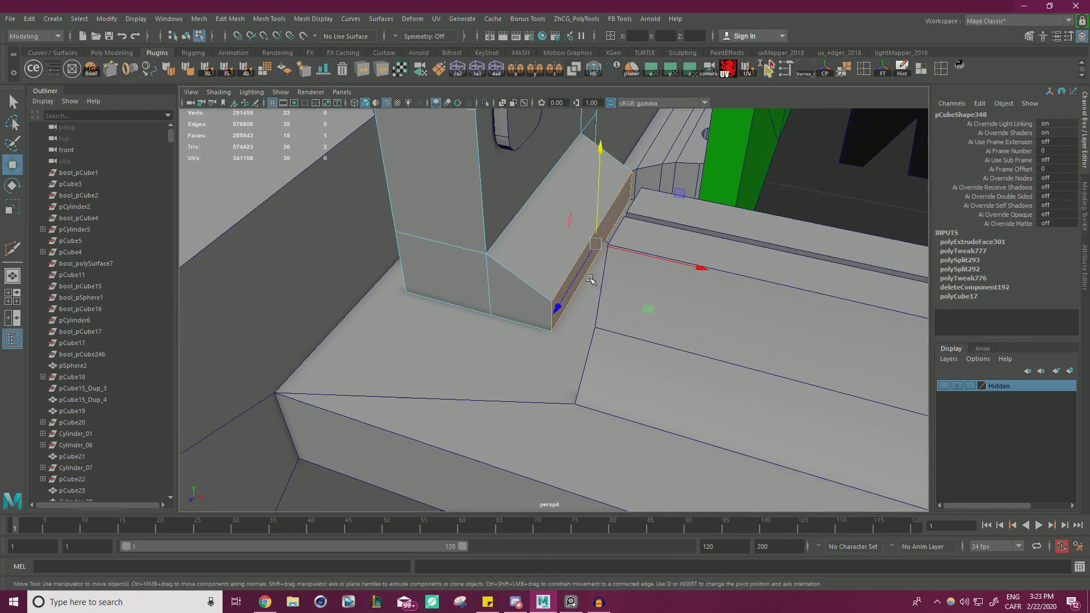
left_click_drag(646, 253, 495, 299)
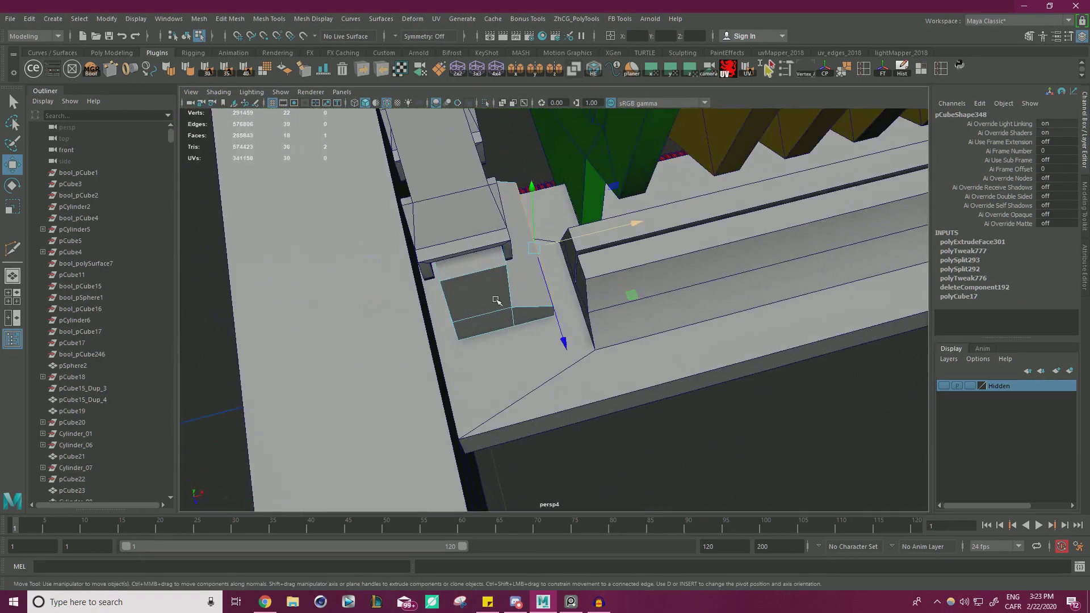
left_click(499, 327, "shift")
left_click_drag(520, 355, 500, 275, "shift")
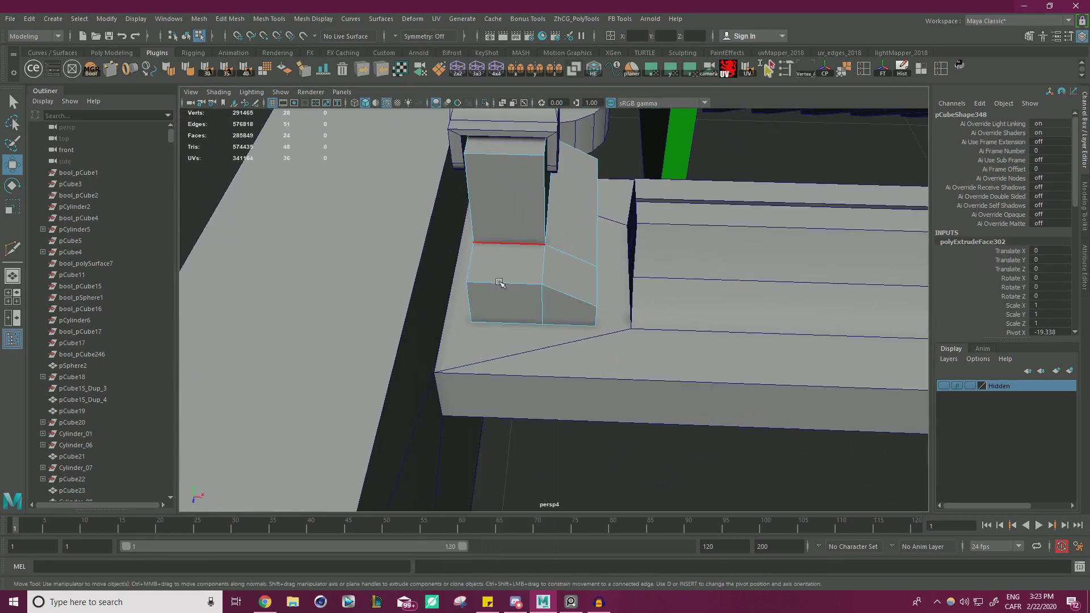
Step: Lower the front extrusion's outer top edge to the height of the side wedge's outer edge
left_click(500, 276)
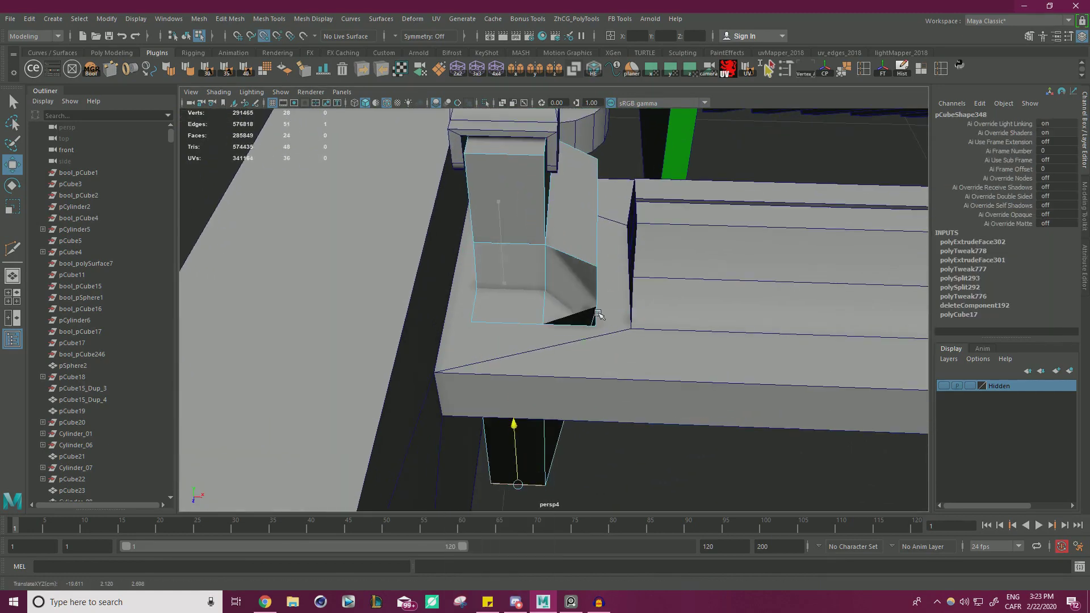
left_click_drag(501, 245, 477, 241, "alt")
scroll(559, 267, "up", 2)
left_click_drag(560, 266, 597, 288, "alt")
right_click_drag(596, 288, 612, 207)
key("w")
Step: Return to object mode, deselect the block and inspect the levers and bracket from outside the frame
left_click_drag(611, 272, 786, 226, "alt")
right_click(786, 207)
right_click_drag(791, 208, 812, 189)
left_click(813, 189)
left_click_drag(812, 190, 727, 244, "alt")
scroll(728, 244, "up", 3)
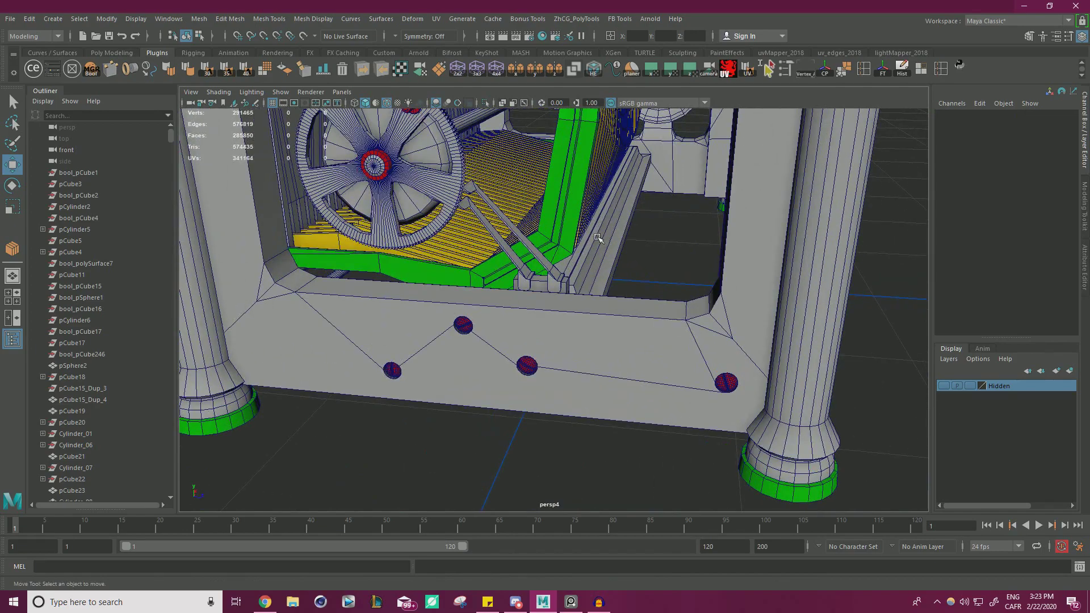
left_click_drag(442, 243, 486, 194, "alt")
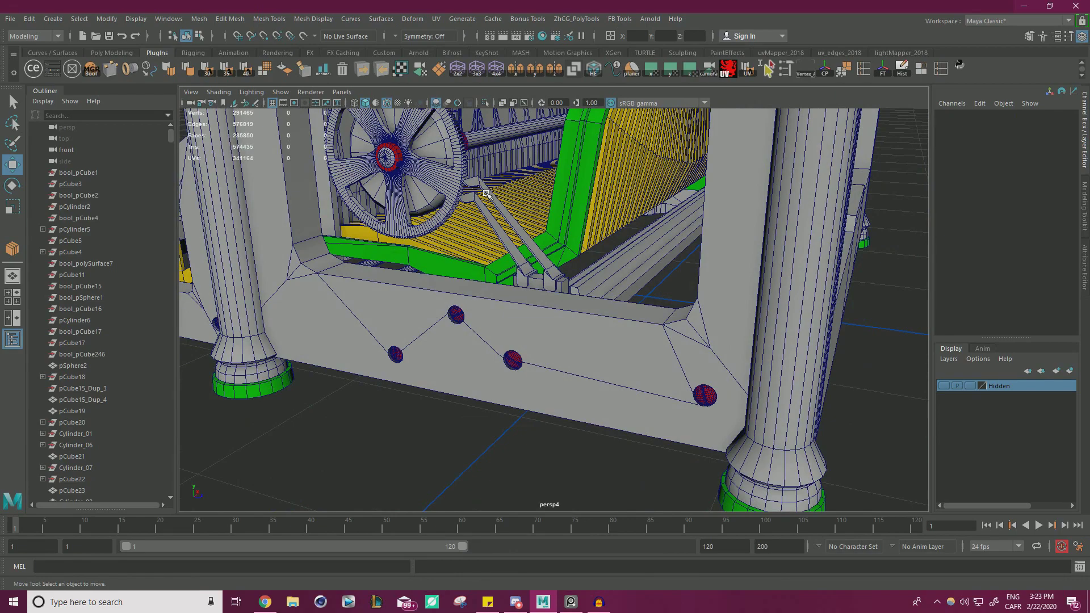
Step: Select the long sloping upper faces of both levers and move them slightly outward to thicken the arms
left_click_drag(515, 199, 543, 195, "alt")
scroll(568, 203, "down", 3)
scroll(560, 264, "up", 6)
scroll(561, 265, "up", 2)
middle_click_drag(561, 264, 657, 287, "alt")
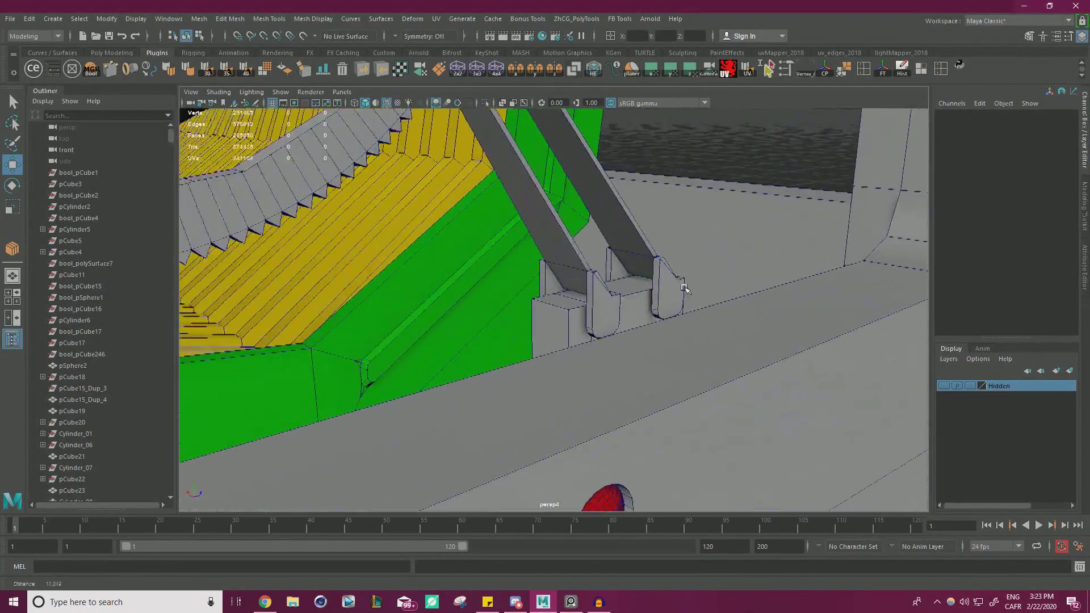
left_click_drag(657, 287, 647, 290, "alt")
middle_click_drag(647, 290, 714, 333, "alt")
middle_click_drag(454, 188, 496, 285, "alt")
left_click(369, 174)
right_click_drag(369, 174, 369, 201)
left_click(372, 180)
left_click(416, 198, "shift")
middle_click_drag(499, 269, 438, 207, "alt")
left_click_drag(438, 206, 454, 255, "alt")
left_click_drag(453, 295, 493, 302, "alt")
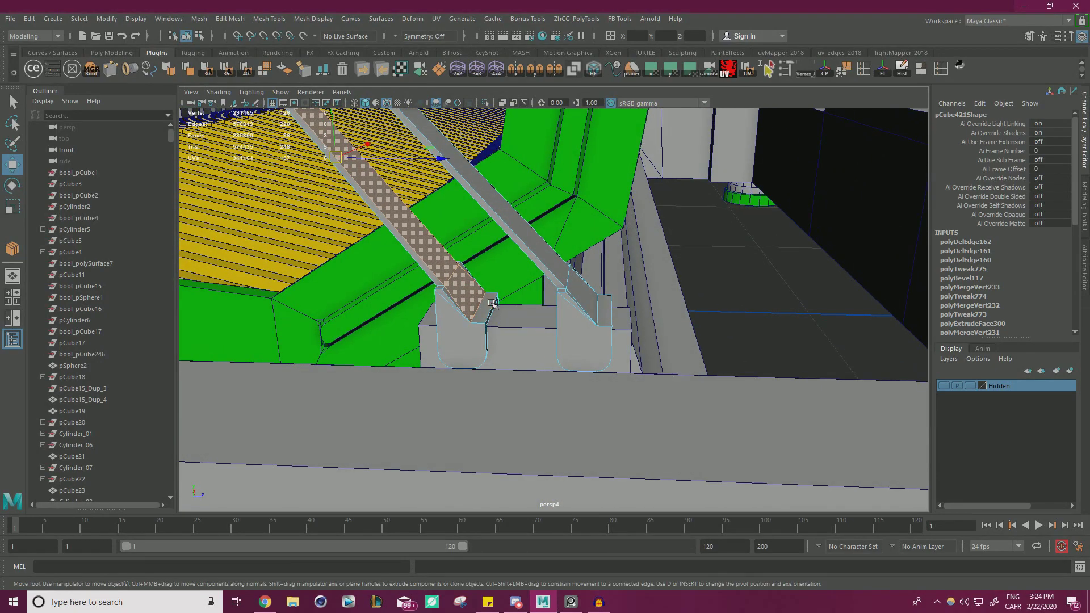
left_click_drag(495, 228, 399, 246, "alt")
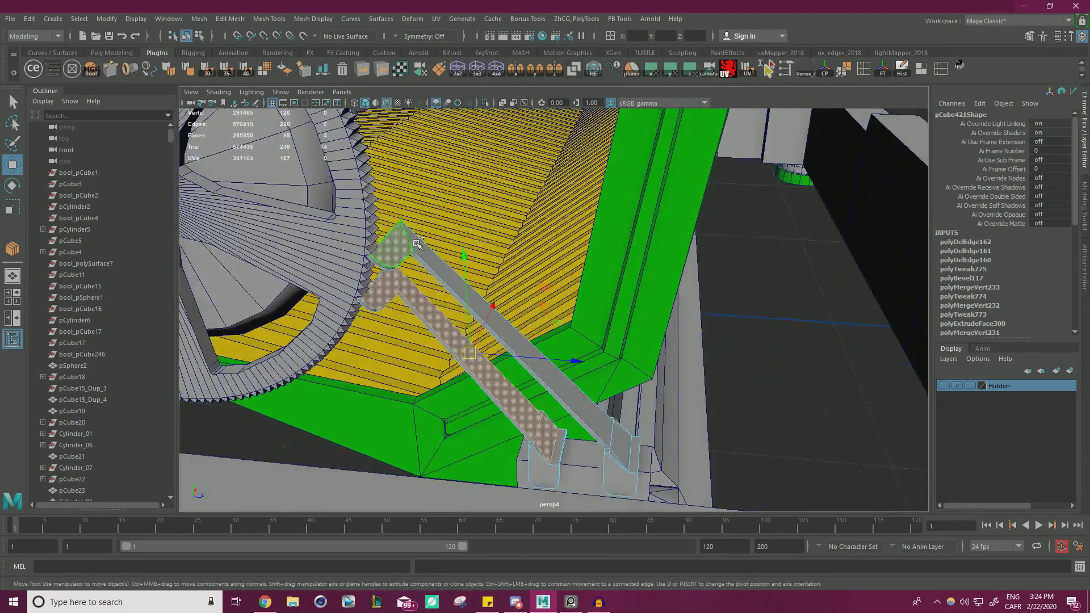
left_click_drag(621, 433, 637, 340, "alt")
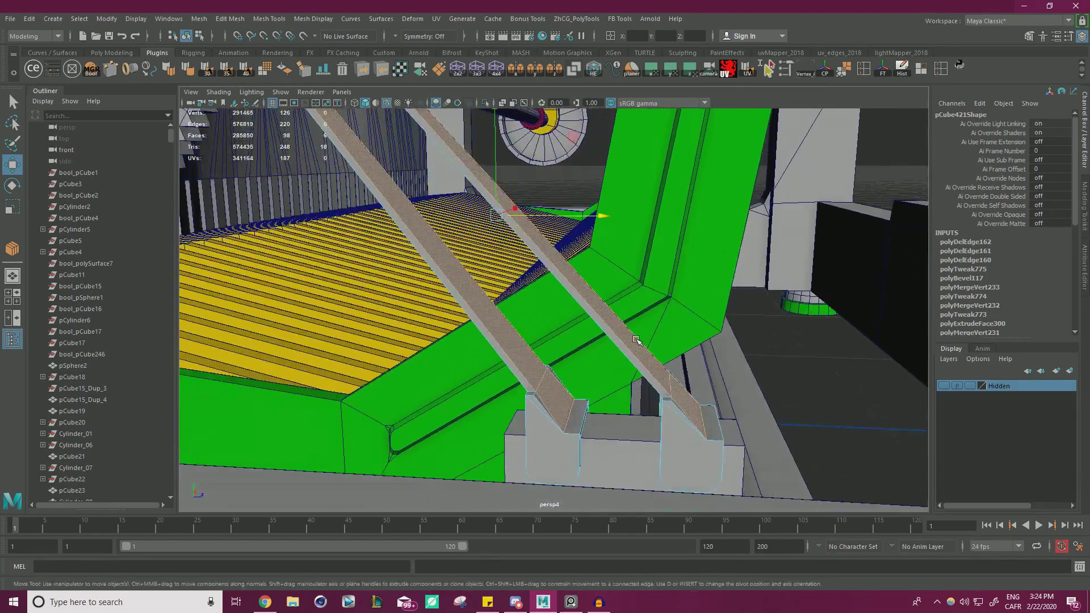
left_click_drag(546, 151, 571, 283, "alt")
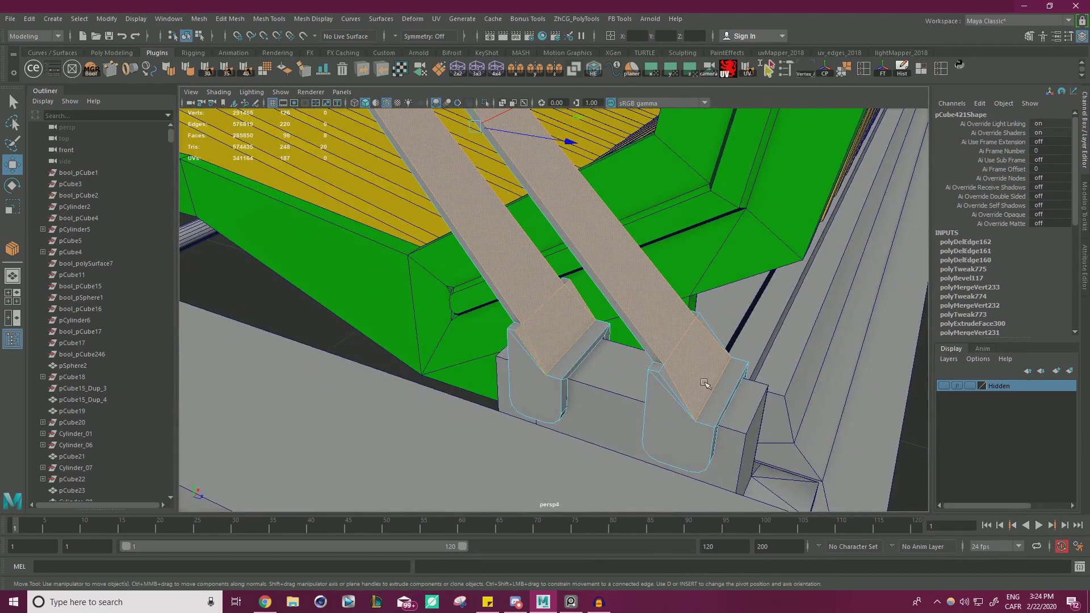
left_click_drag(702, 316, 558, 250, "alt")
right_click_drag(558, 250, 638, 308, "alt")
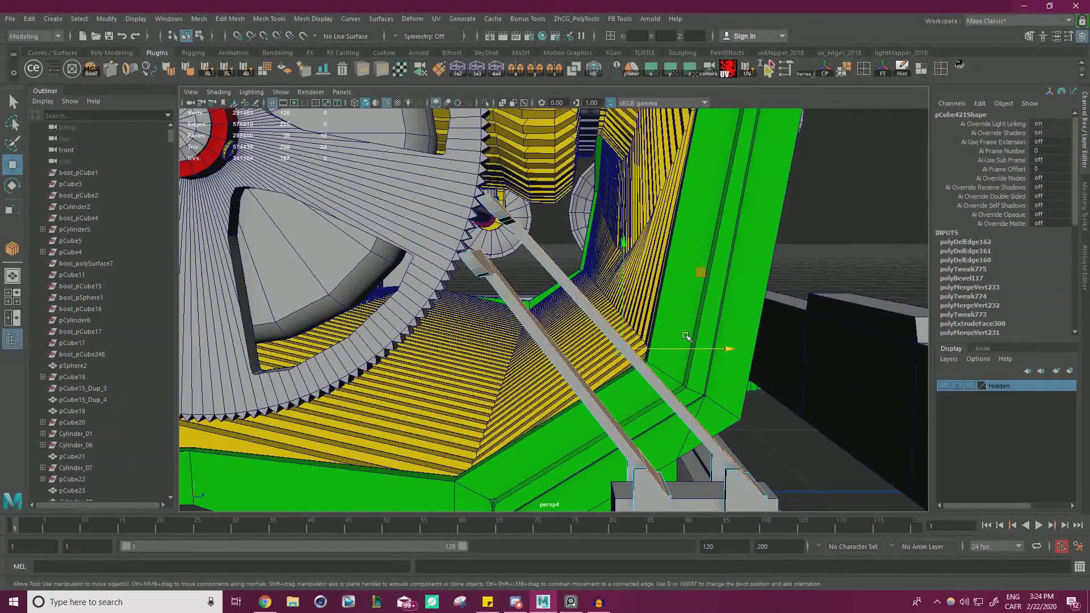
left_click_drag(623, 241, 625, 239)
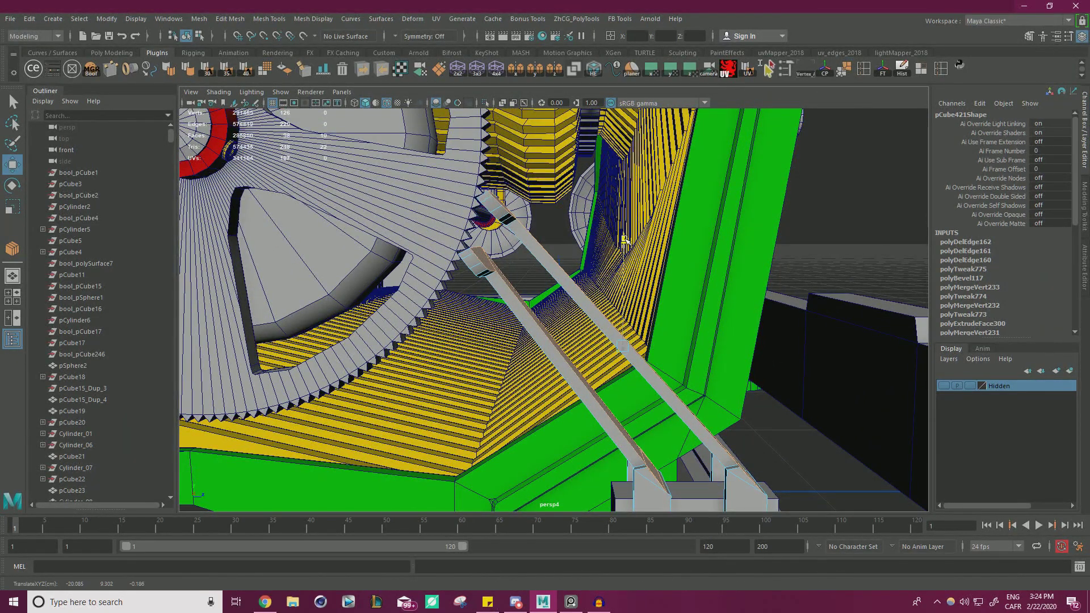
right_click_drag(624, 240, 714, 280, "alt")
left_click_drag(714, 280, 671, 313, "alt")
left_click_drag(708, 183, 713, 190)
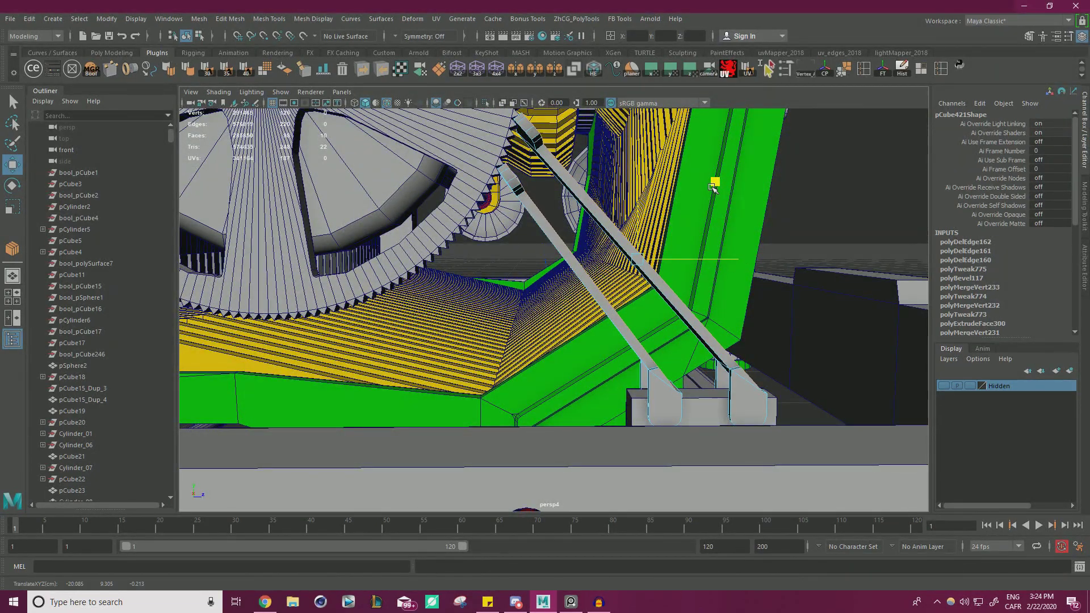
Step: Snap the two lower end vertices of the first lever's sloping face onto the adjacent corner vertices of its foot
left_click_drag(712, 190, 517, 197, "alt")
right_click_drag(516, 197, 698, 375, "alt")
left_click_drag(698, 374, 611, 265, "alt")
right_click_drag(611, 266, 557, 265)
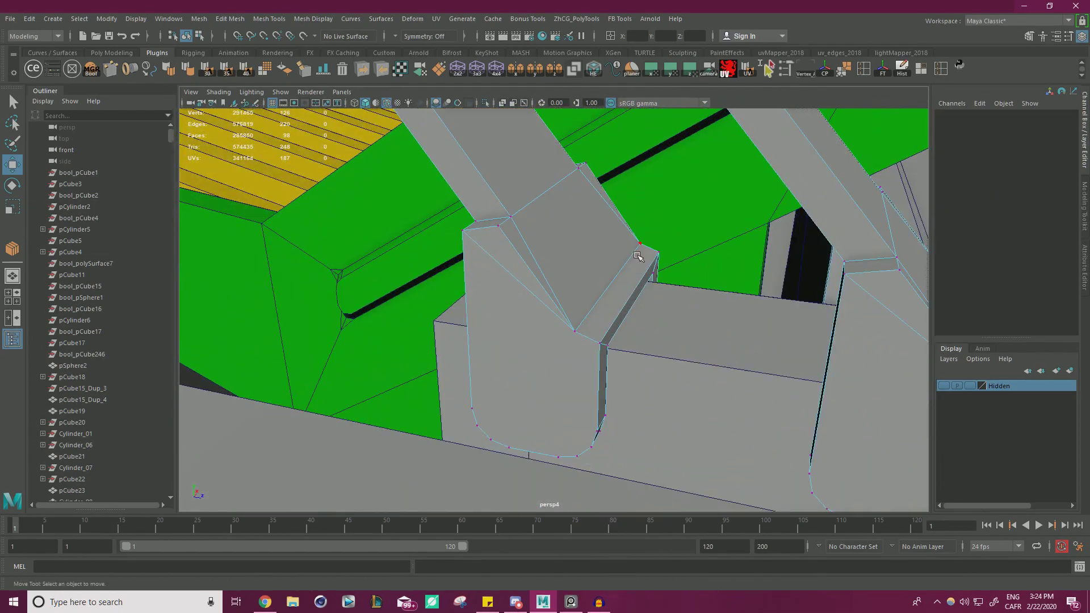
left_click(639, 256)
left_click_drag(640, 244, 656, 250)
key("v")
middle_click_drag(574, 315, 599, 343)
right_click_drag(636, 320, 579, 307, "alt")
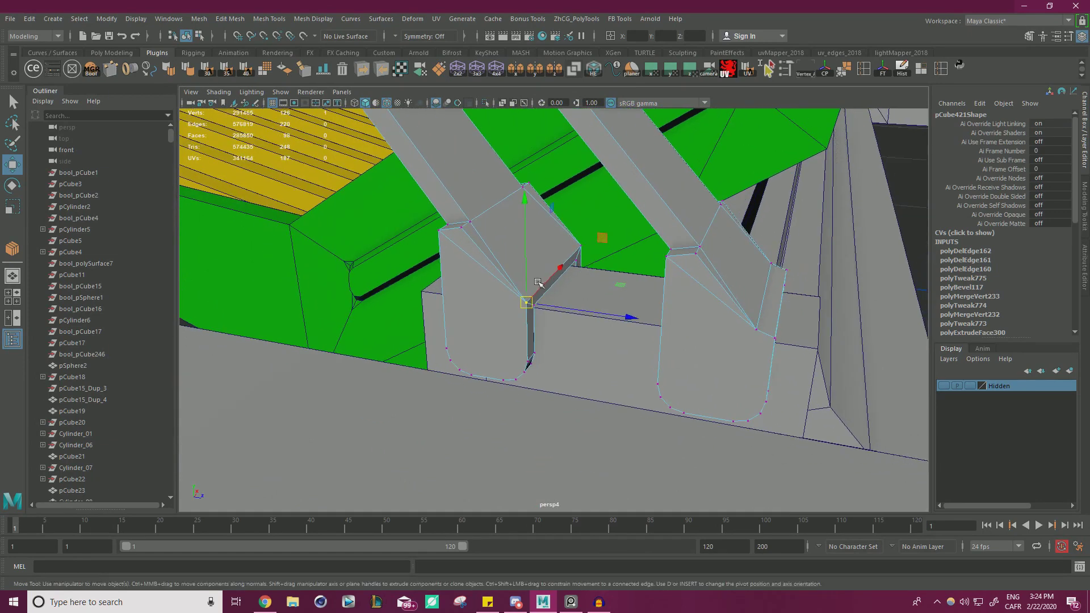
Step: Snap the two lower end vertices of the second lever's sloping face onto its foot's adjacent corner vertices
left_click_drag(702, 338, 662, 319, "alt")
right_click_drag(663, 320, 747, 285, "alt")
left_click(779, 272)
key("v")
middle_click_drag(778, 272, 794, 274)
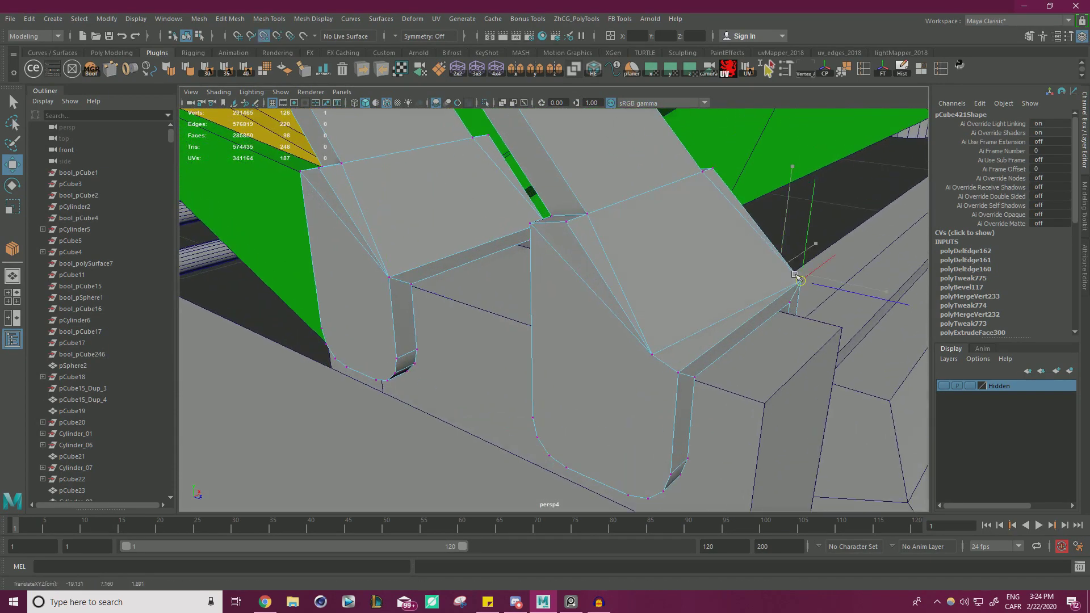
left_click(672, 341)
key("v")
middle_click_drag(672, 342, 679, 373)
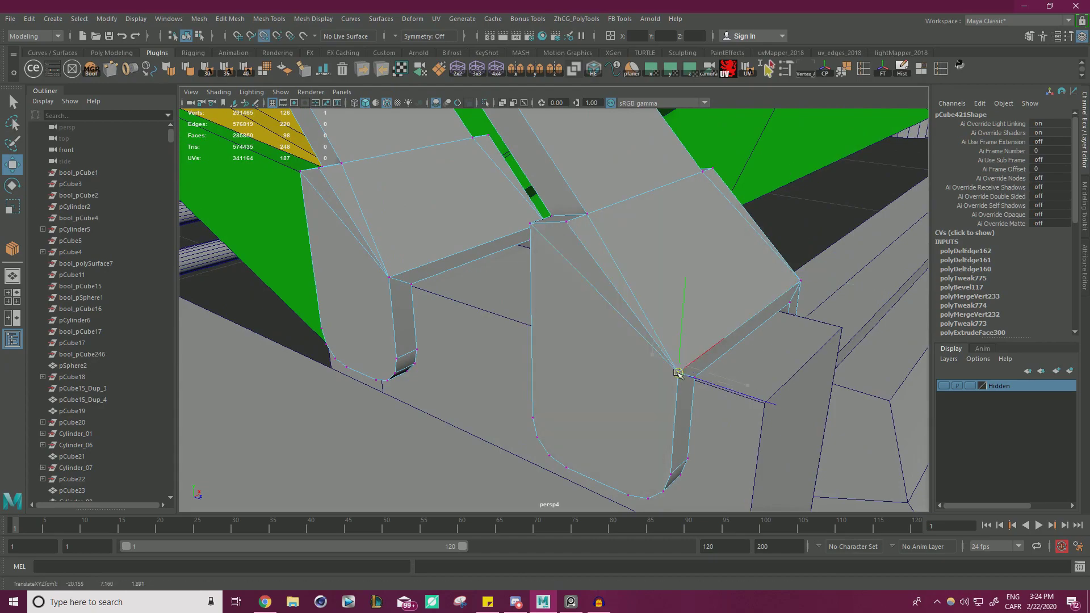
Step: Merge the coincident vertices of the lever mesh, then return to object mode and deselect it
right_click_drag(773, 342, 717, 363, "alt")
left_click_drag(717, 363, 738, 335, "alt")
right_click_drag(738, 335, 656, 404, "alt")
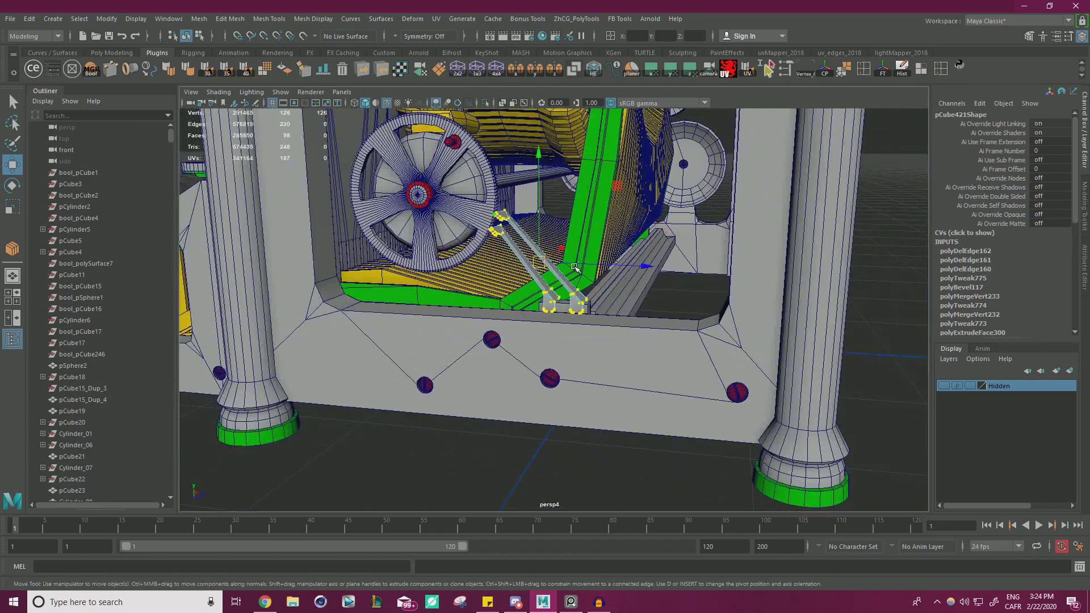
left_click_drag(559, 257, 722, 290, "alt")
right_click_drag(821, 265, 883, 209, "shift")
right_click_drag(818, 199, 857, 177)
left_click(807, 211)
Step: Inspect the cleaned-up levers and their bracket through the side frame opening
key("q")
left_click_drag(689, 245, 519, 273, "alt")
right_click_drag(520, 272, 698, 284, "alt")
middle_click_drag(699, 284, 718, 338, "alt")
right_click_drag(718, 339, 488, 335, "alt")
left_click_drag(488, 335, 548, 335, "alt")
right_click_drag(548, 335, 634, 340, "alt")
left_click_drag(634, 341, 656, 350, "alt")
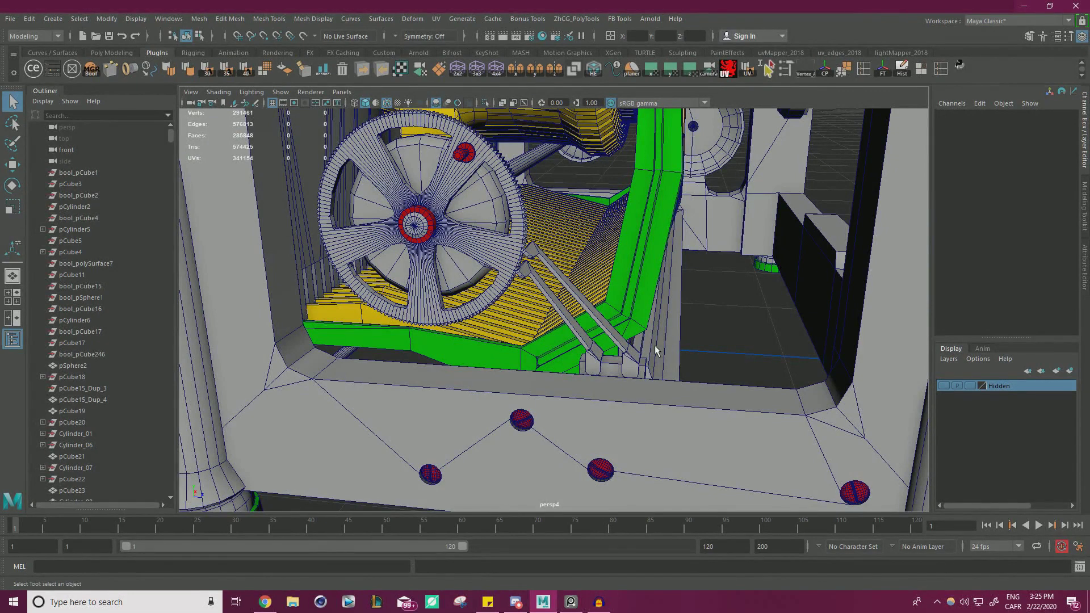
Step: Examine the lever area beside the toothed wheel in the typewriter reference photo
right_click_drag(315, 211, 402, 220, "alt")
middle_click_drag(426, 220, 172, 319)
right_click_drag(386, 236, 585, 250, "alt")
middle_click_drag(602, 246, 410, 278)
scroll(382, 276, "up", 3)
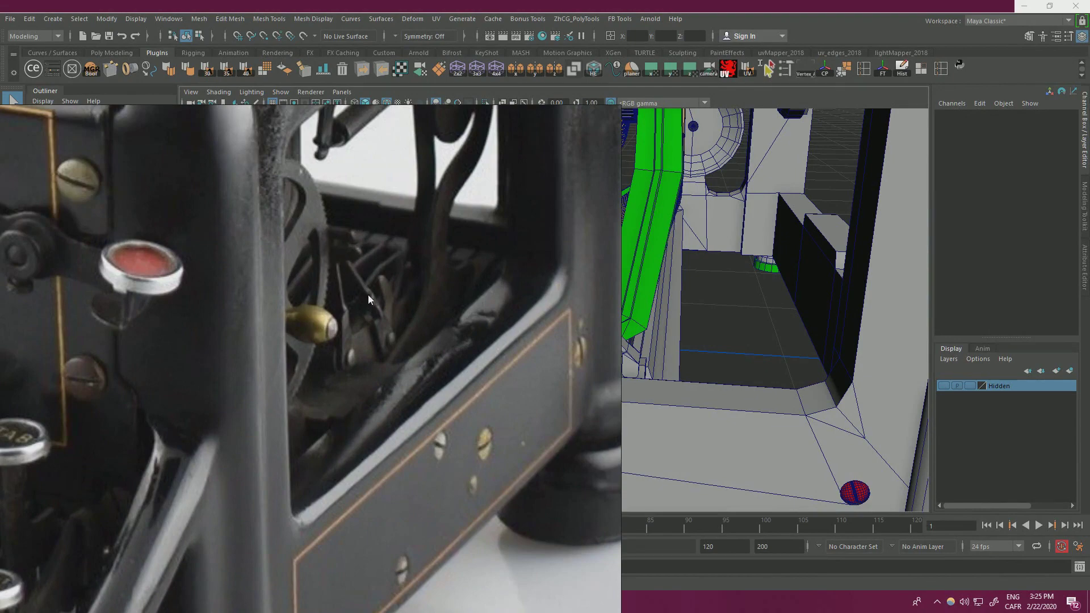
scroll(369, 306, "up", 3)
right_click_drag(365, 302, 0, 317)
Step: Slice across both lever arms with one diagonal Multi-Cut line in the perspective view
right_click_drag(585, 281, 630, 284, "alt")
left_click_drag(631, 284, 624, 272, "alt")
right_click_drag(625, 273, 666, 287, "alt")
scroll(668, 287, "up", 3)
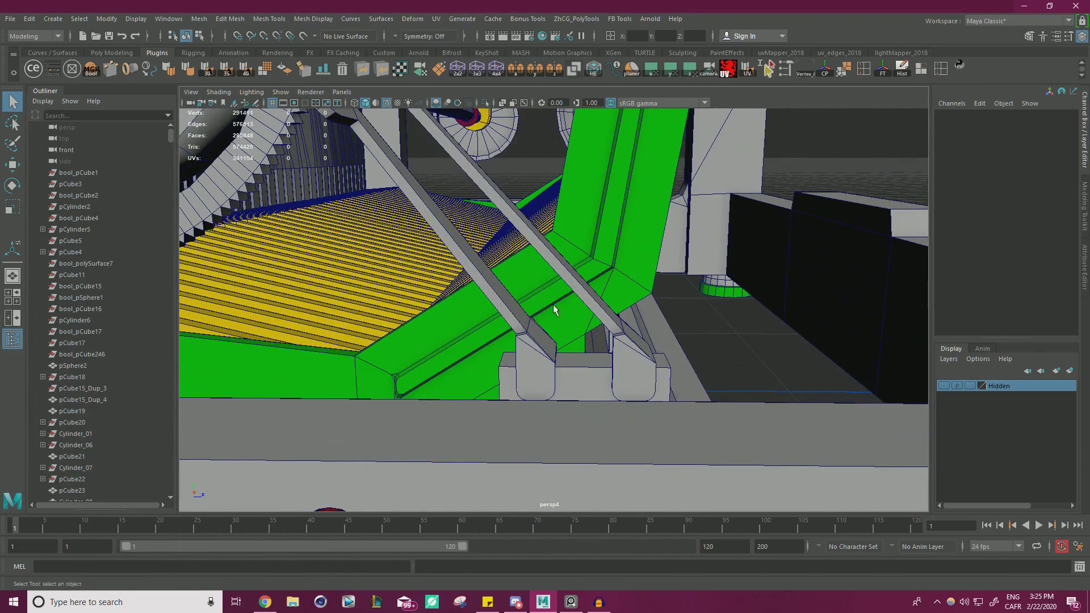
scroll(585, 295, "down", 4)
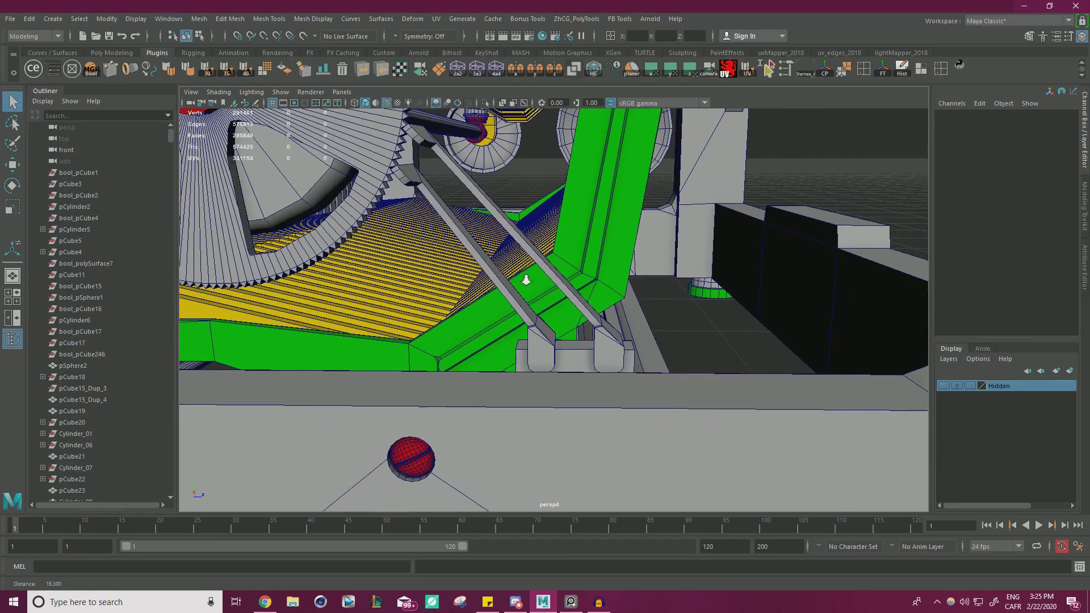
scroll(504, 275, "up", 2)
scroll(492, 289, "down", 1)
scroll(512, 324, "up", 3)
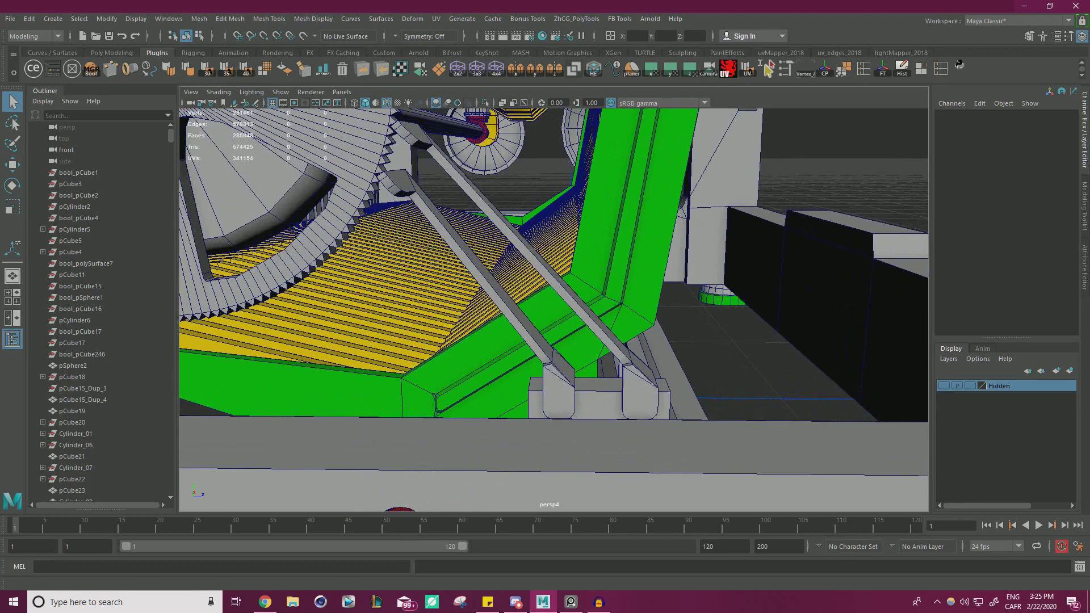
left_click(574, 303)
key("w")
key("ctrl+shift+x")
middle_click_drag(476, 341, 648, 231)
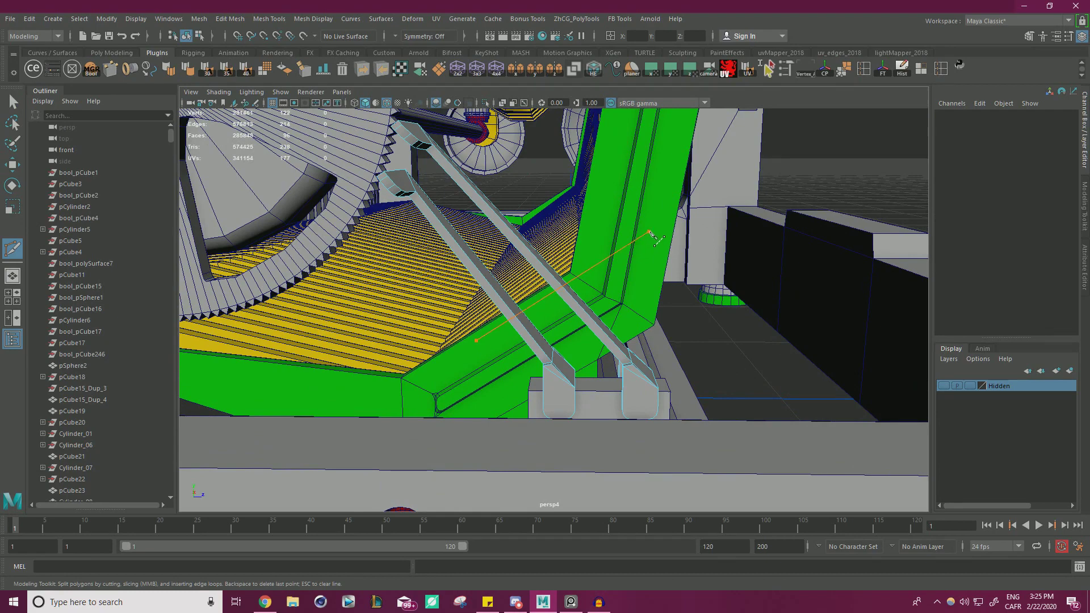
key("w")
Step: Try to bend both lever arms by moving the vertices along the new cut, and check the shape from several angles
right_click_drag(554, 276, 496, 277)
left_click_drag(469, 340, 594, 265)
left_click_drag(594, 265, 489, 320, "alt")
left_click_drag(617, 223, 633, 195)
right_click_drag(632, 195, 415, 234, "alt")
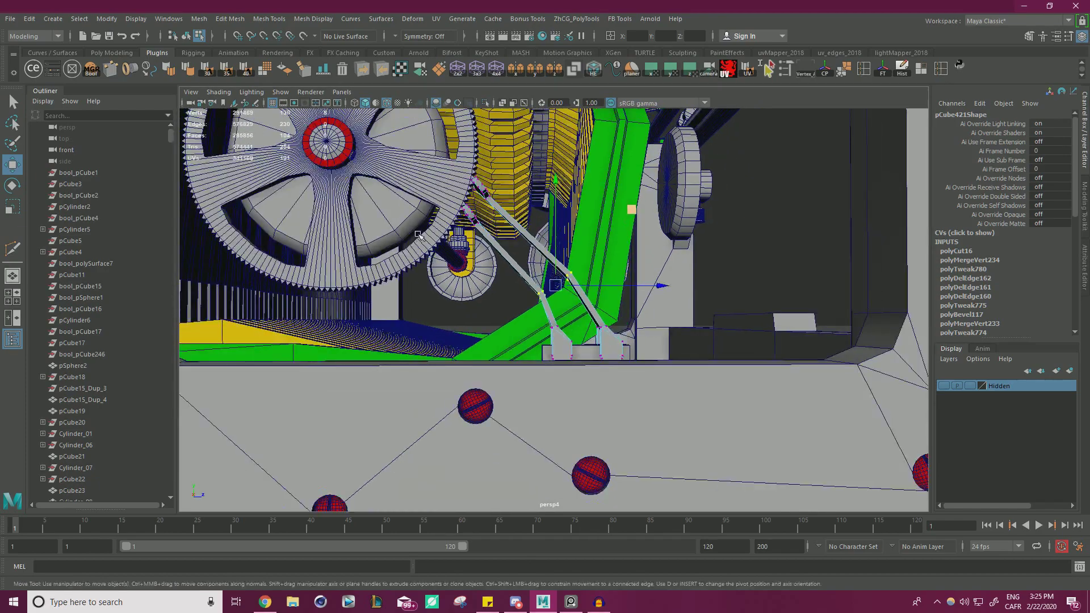
left_click_drag(415, 234, 407, 261, "alt")
right_click_drag(407, 261, 503, 267, "alt")
left_click_drag(533, 267, 572, 270, "alt")
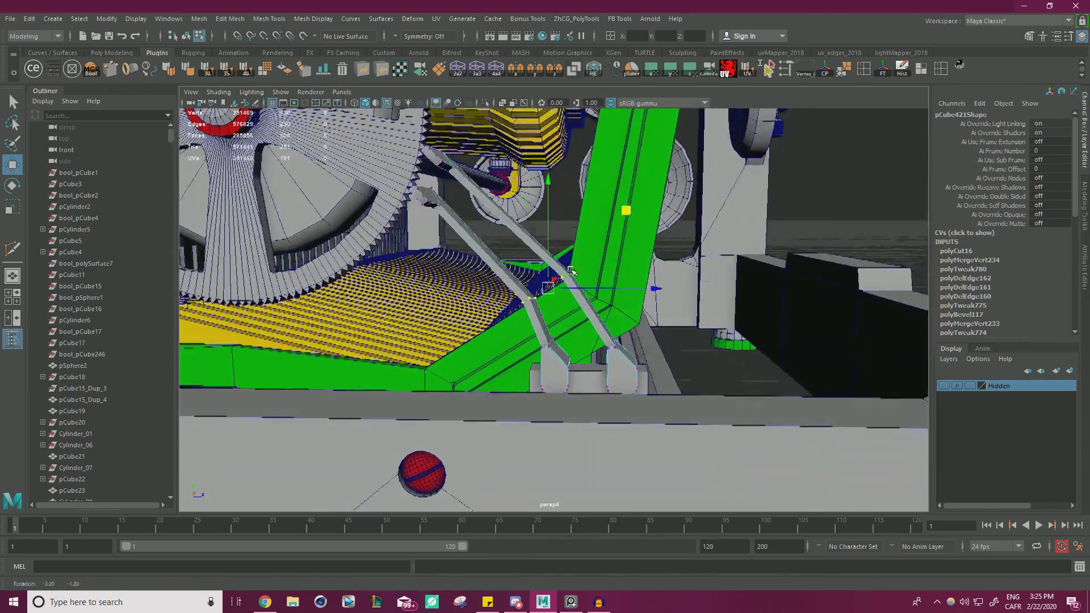
right_click_drag(572, 270, 436, 268, "alt")
left_click_drag(435, 267, 432, 265, "alt")
right_click_drag(483, 289, 586, 307, "alt")
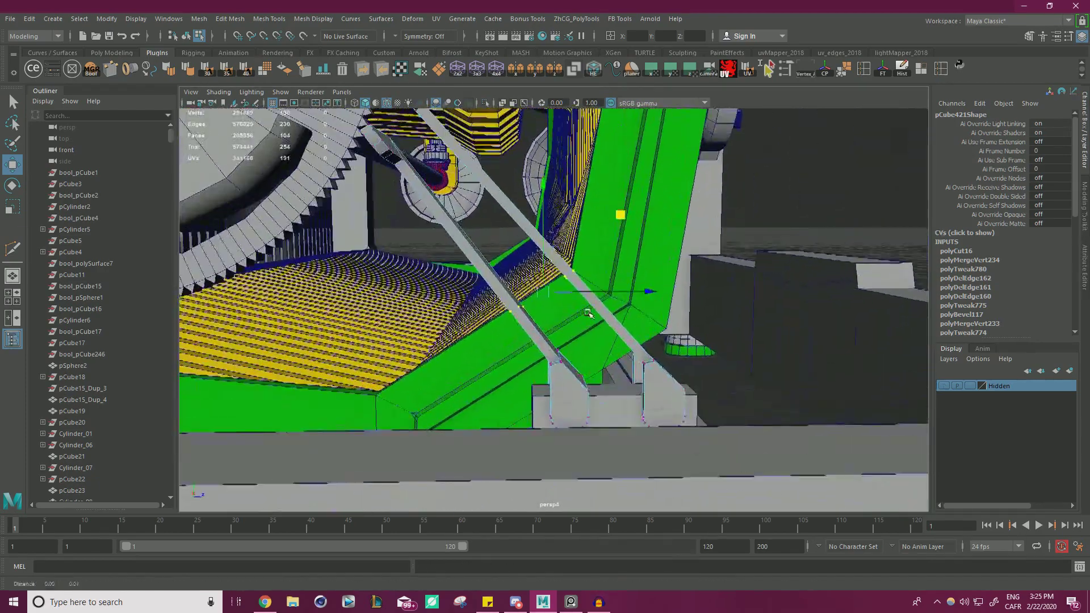
left_click_drag(586, 308, 594, 320, "alt")
Step: Delete the cut edge loops from both lever arms
right_click_drag(572, 275, 565, 230)
right_click_drag(565, 284, 648, 306, "alt")
double_click(598, 268)
double_click(500, 331, "shift")
key("ctrl+BackSpace")
Step: Slice across both lever arms above their feet with a diagonal Multi-Cut line in the side view, then return to perspective
key("space")
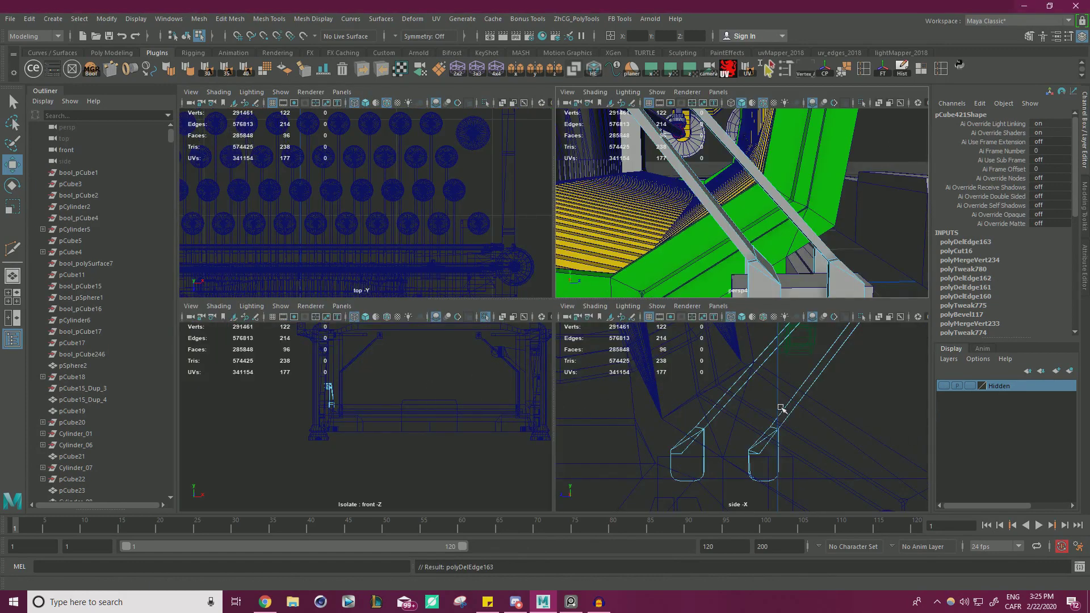
key("space")
scroll(672, 369, "down", 5)
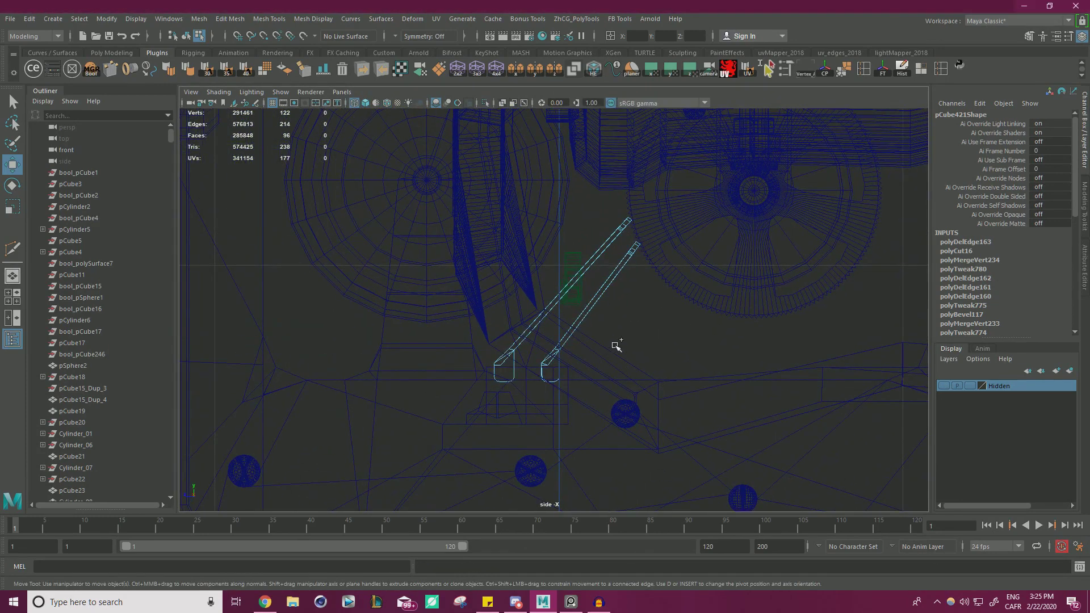
right_click_drag(617, 346, 627, 372, "alt")
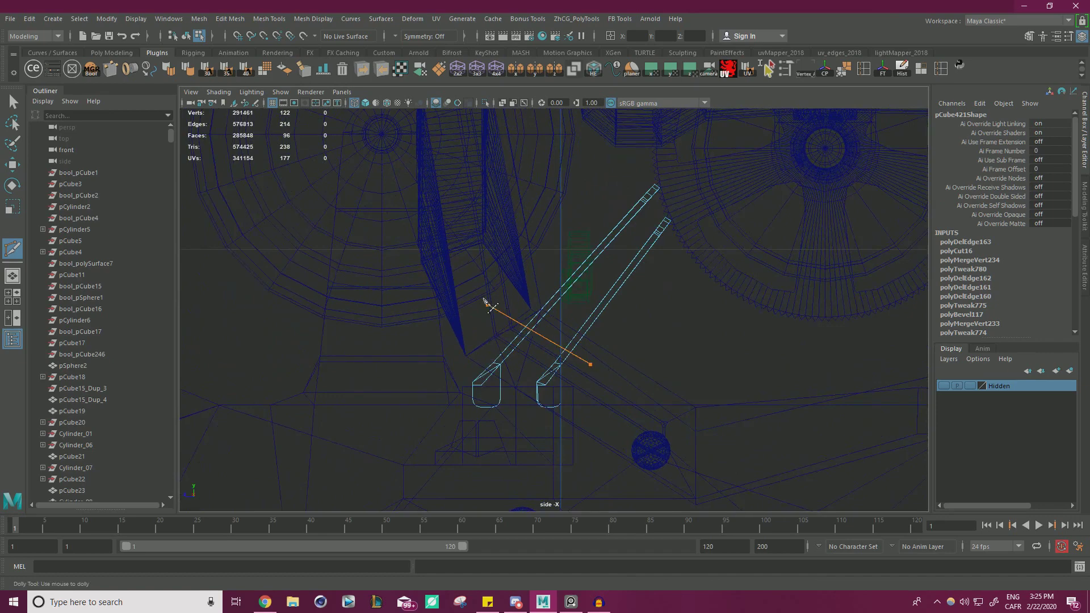
left_click_drag(418, 258, 390, 234)
key("ctrl+z")
mouse_move(579, 335)
left_mouse_down()
mouse_move(466, 267)
mouse_move(463, 284)
left_mouse_up()
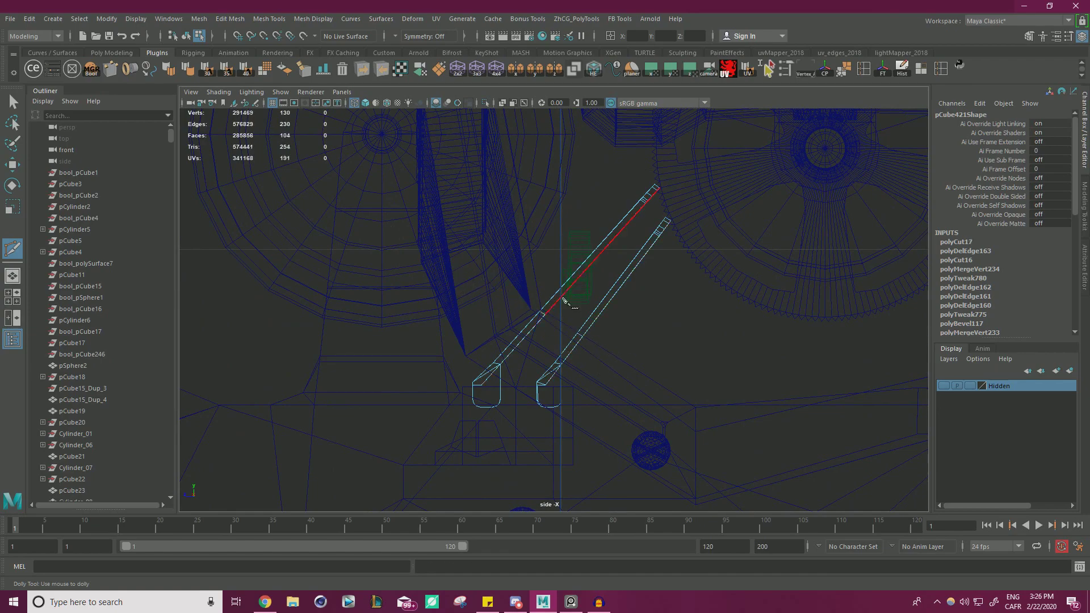
key("space")
key("space")
key("w")
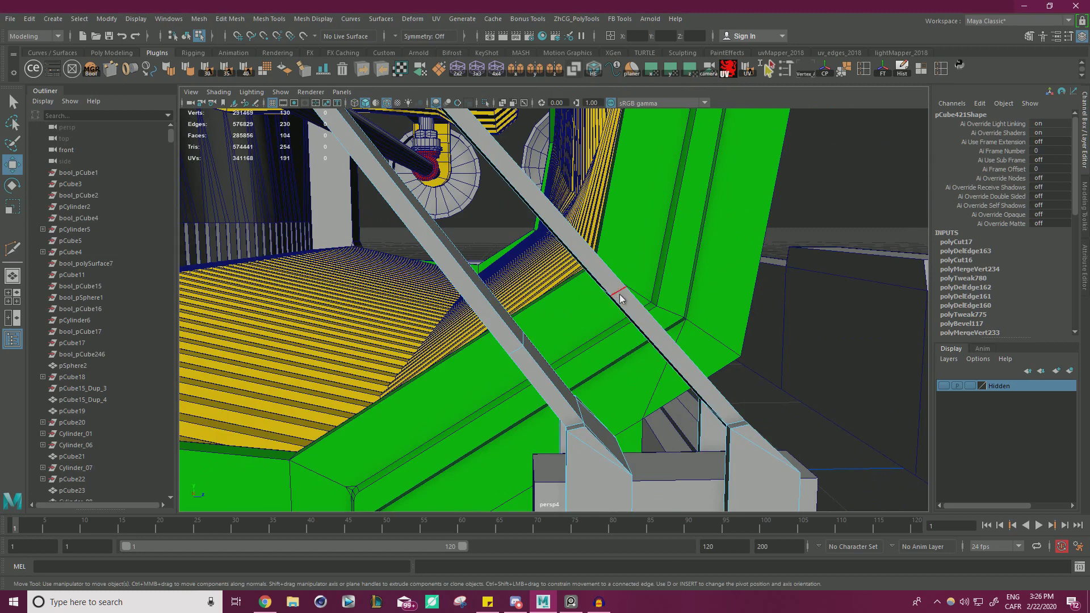
Step: Bevel the middle edge loops across both thin arms with 2 segments and a fraction of 0.8
left_click_drag(616, 272, 617, 207)
left_click(520, 349)
key("ctrl+b")
left_click_drag(682, 140, 677, 133)
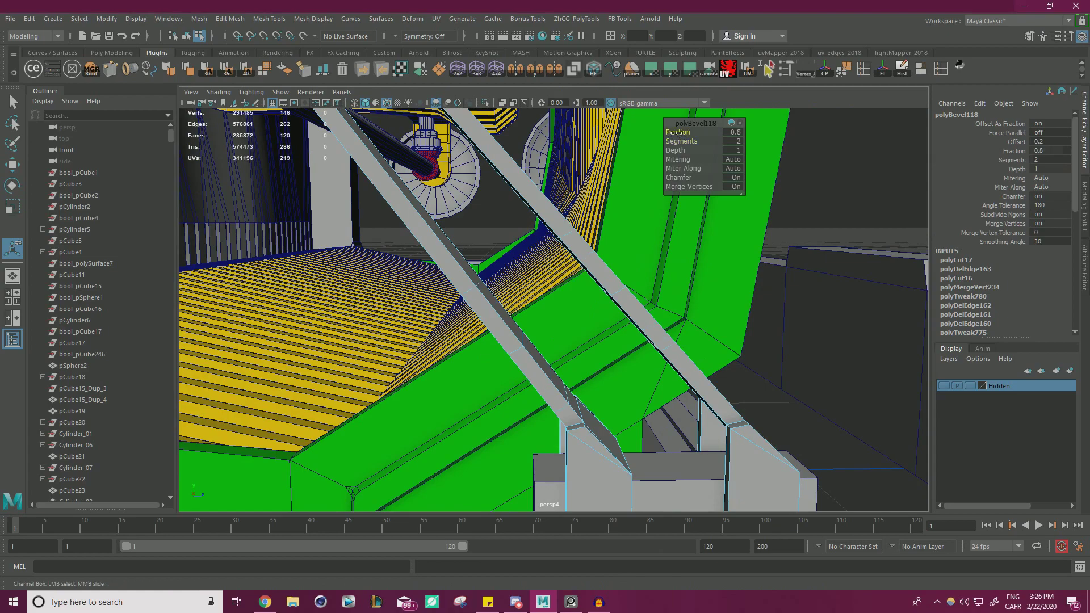
Step: Try bending both arms by moving their middle edge loops down toward the gear wheel
left_click(522, 344)
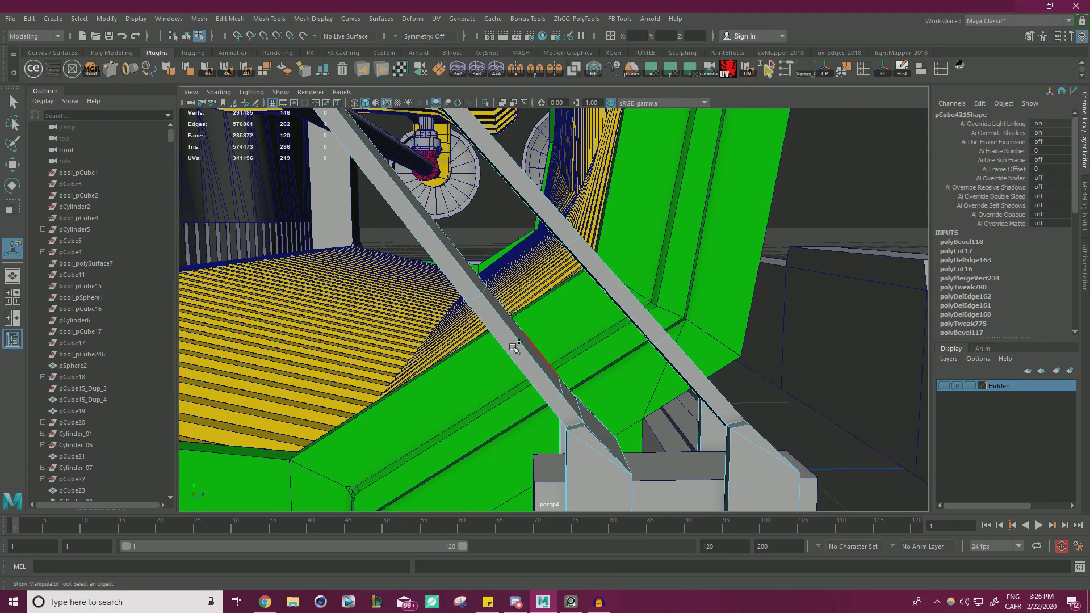
key("w")
scroll(560, 276, "down", 4)
left_click_drag(560, 275, 498, 246, "alt")
left_click_drag(632, 221, 627, 227)
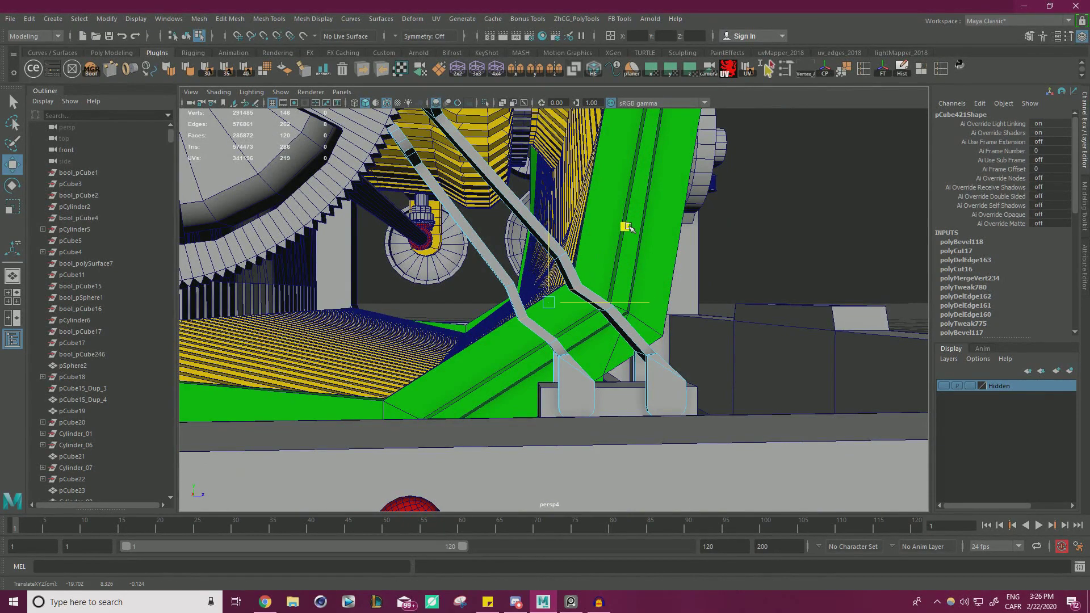
key("ctrl+z")
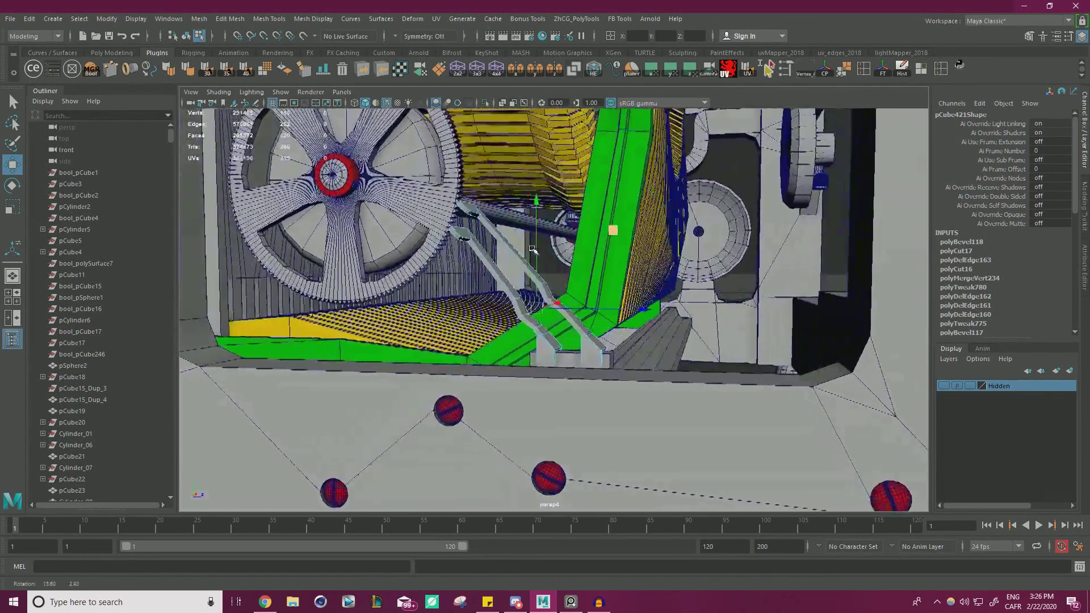
left_click_drag(628, 223, 627, 220)
Step: Undo the arm bend, the bevel and the cut across both arms
key("ctrl+z")
key("ctrl+z")
key("ctrl+z")
key("ctrl+z")
key("ctrl+z")
key("ctrl+z")
right_click_drag(592, 243, 701, 314, "alt")
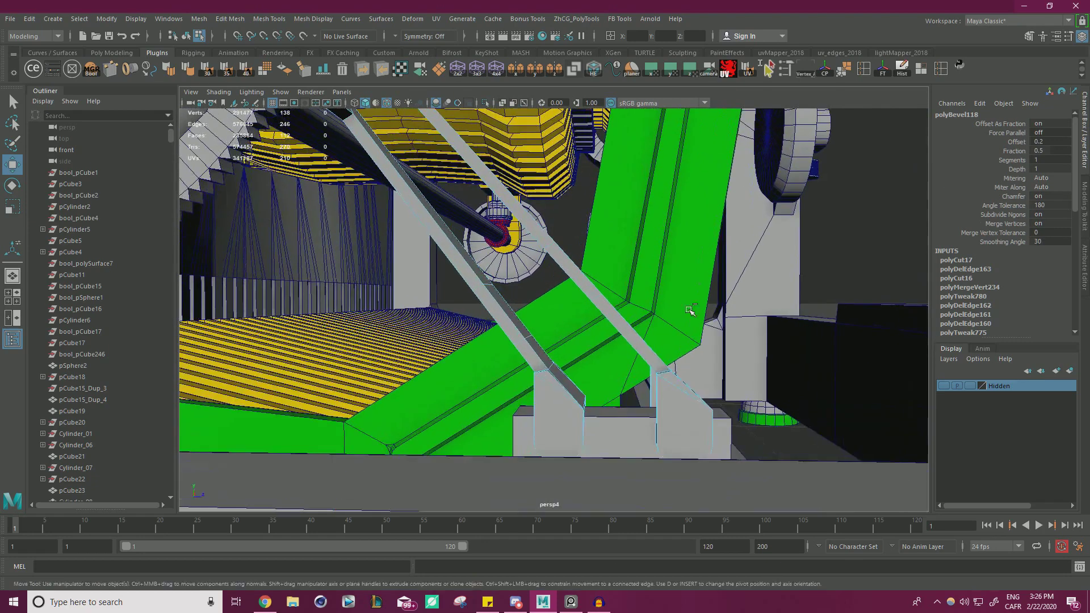
key("ctrl+z")
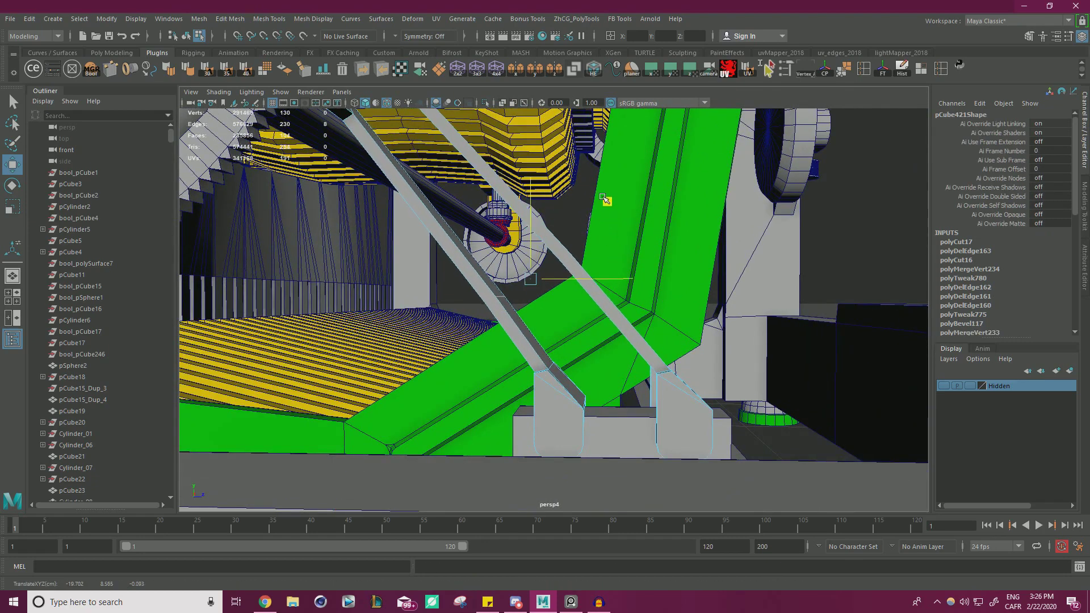
key("space")
key("ctrl+z")
key("ctrl+z")
key("ctrl+z")
Step: Cut across both arms with the Multi-Cut tool along one diagonal line in the side view
scroll(776, 433, "up", 5)
scroll(776, 433, "down", 5)
key("ctrl+shift+x")
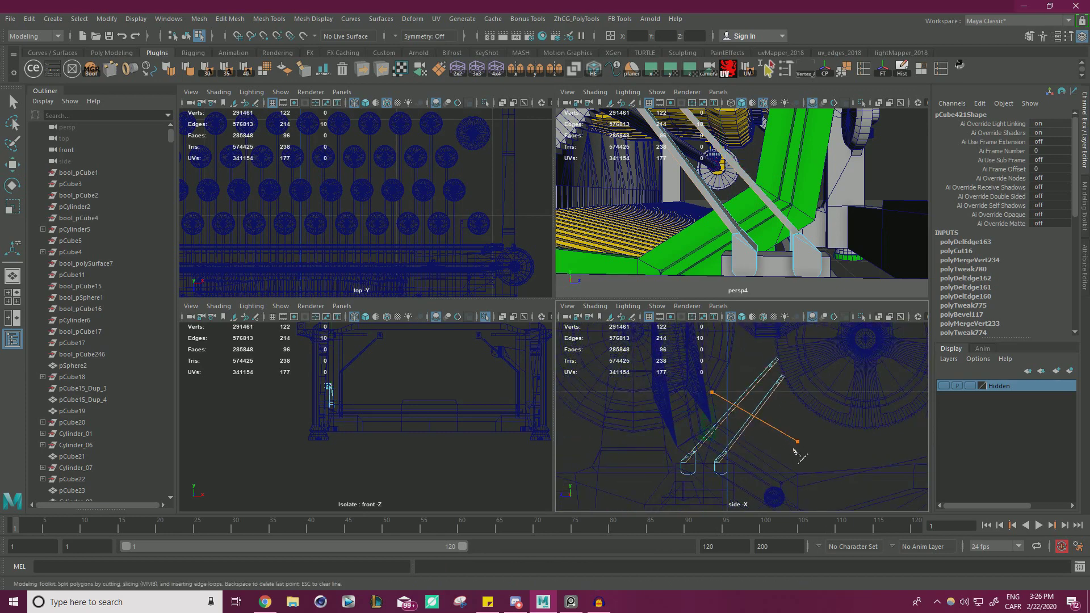
left_click(798, 452)
key("w")
Step: Select the newly cut edge loops on both arms and bevel them with 2 segments and a fraction of 0.7
right_click_drag(792, 427, 791, 237)
scroll(911, 461, "up", 7)
double_click(812, 435)
double_click(669, 337, "shift")
scroll(746, 410, "down", 7)
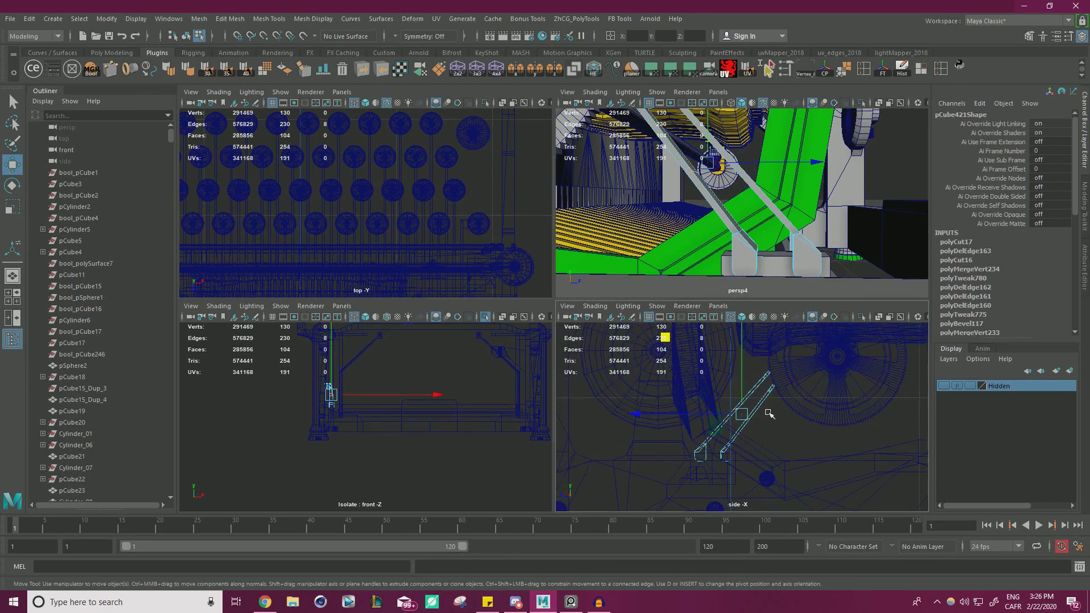
key("ctrl+b")
scroll(742, 182, "down", 4)
middle_click_drag(707, 182, 722, 215, "alt")
left_click_drag(790, 123, 802, 123)
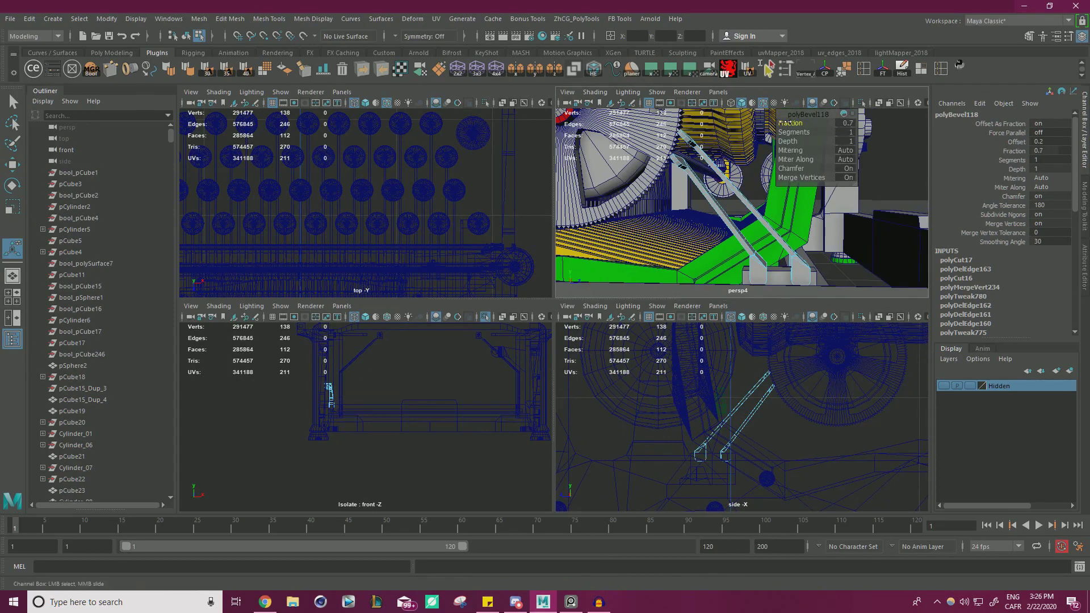
left_click(794, 133)
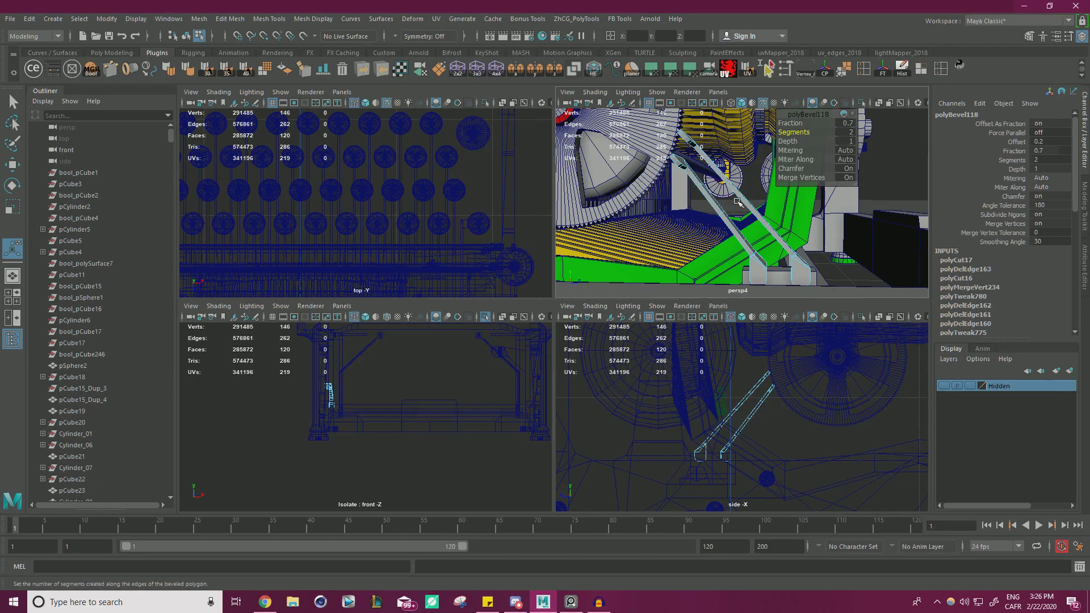
Step: Try moving the middle loop of each bevel down toward the gear wheel to bend both arms
key("space")
scroll(566, 311, "up", 4)
double_click(566, 309)
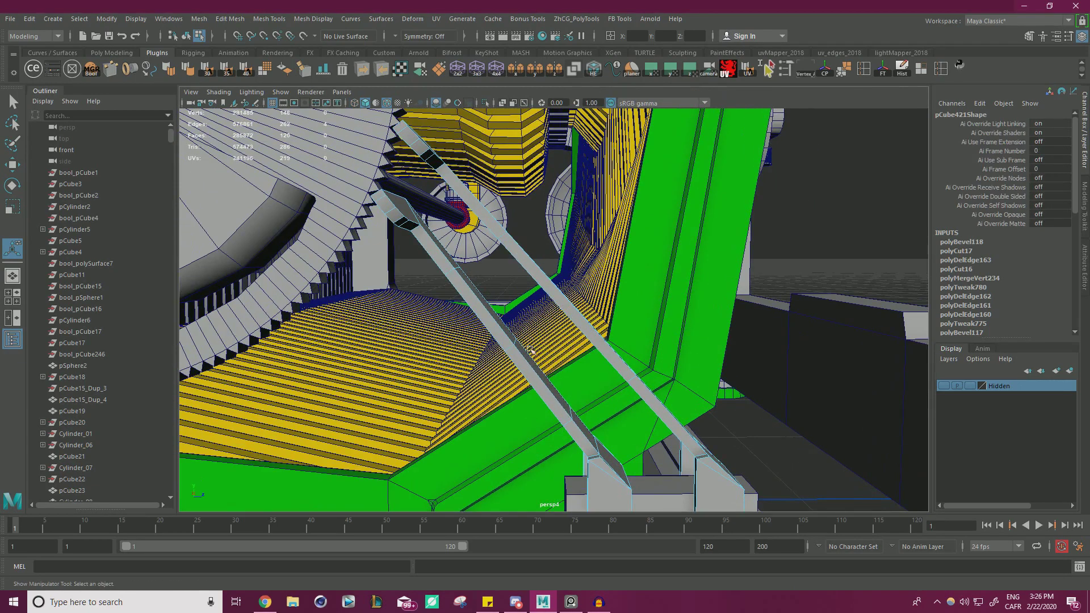
key("w")
left_click_drag(551, 301, 612, 264)
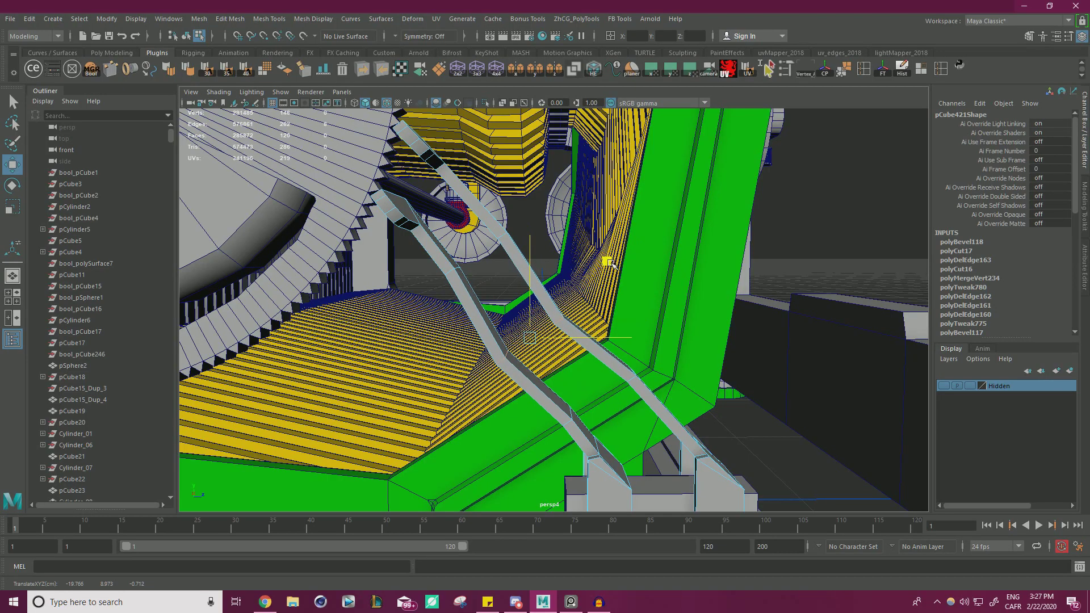
scroll(423, 256, "down", 5)
left_click_drag(398, 258, 620, 261, "alt")
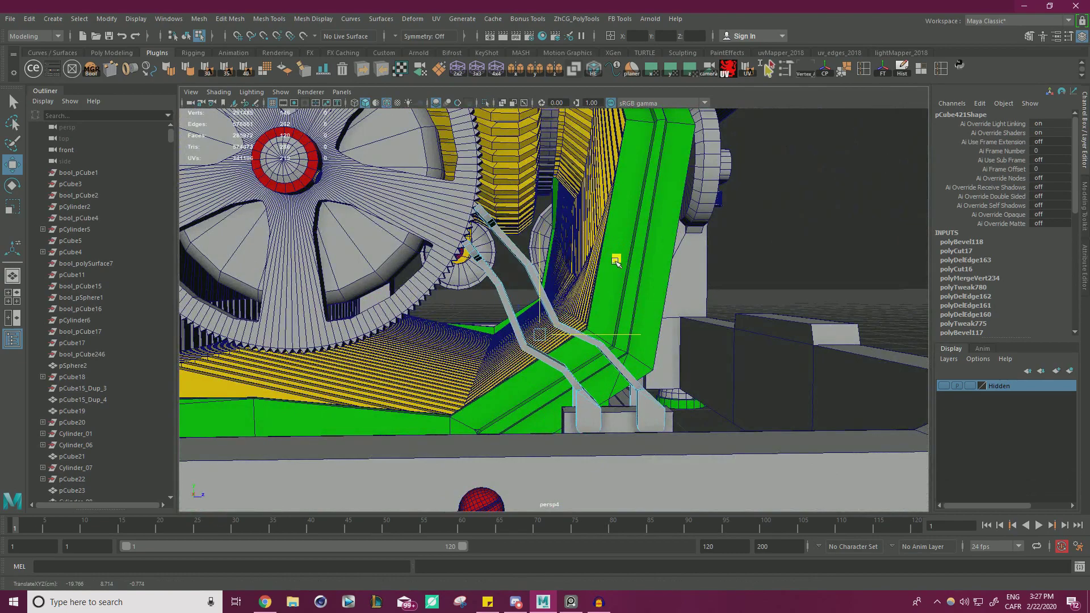
Step: Try beveling the moved middle loops with 2 segments, testing fractions of 0.8 and 0.7
left_click_drag(611, 260, 626, 277, "alt")
key("ctrl+b")
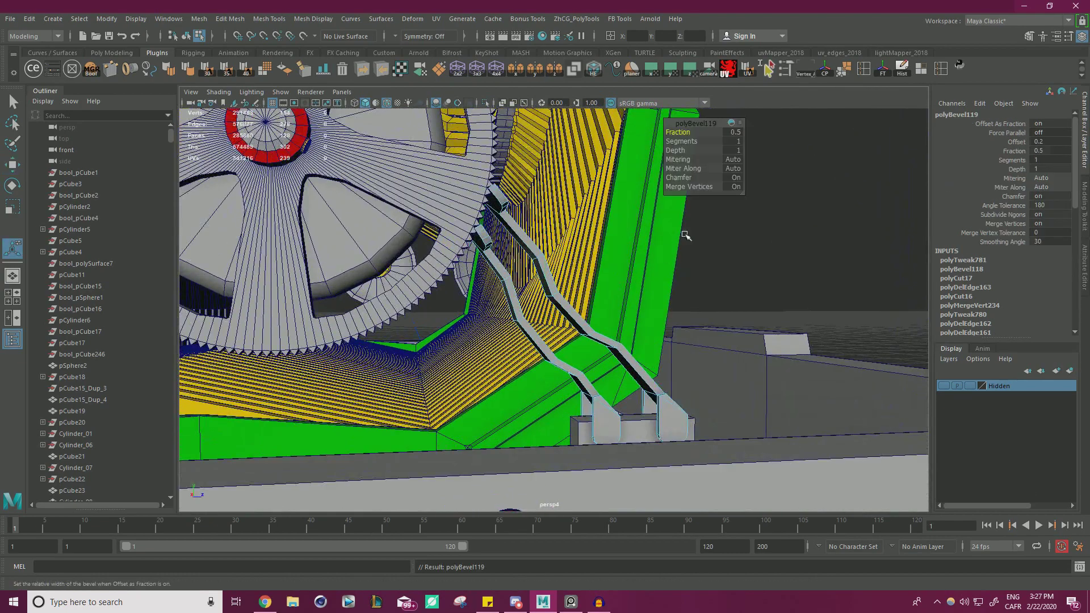
left_click(685, 144)
middle_click_drag(582, 263, 603, 263)
mouse_move(603, 264)
left_mouse_down("alt")
mouse_move(562, 262)
mouse_move(619, 253)
left_mouse_up("alt")
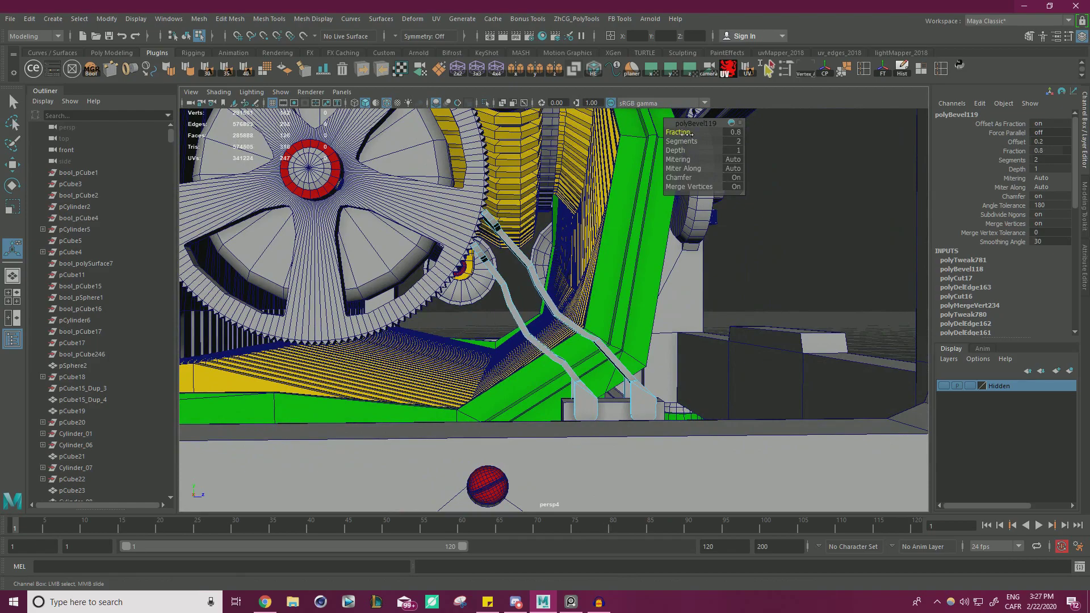
right_click_drag(628, 236, 573, 256, "alt")
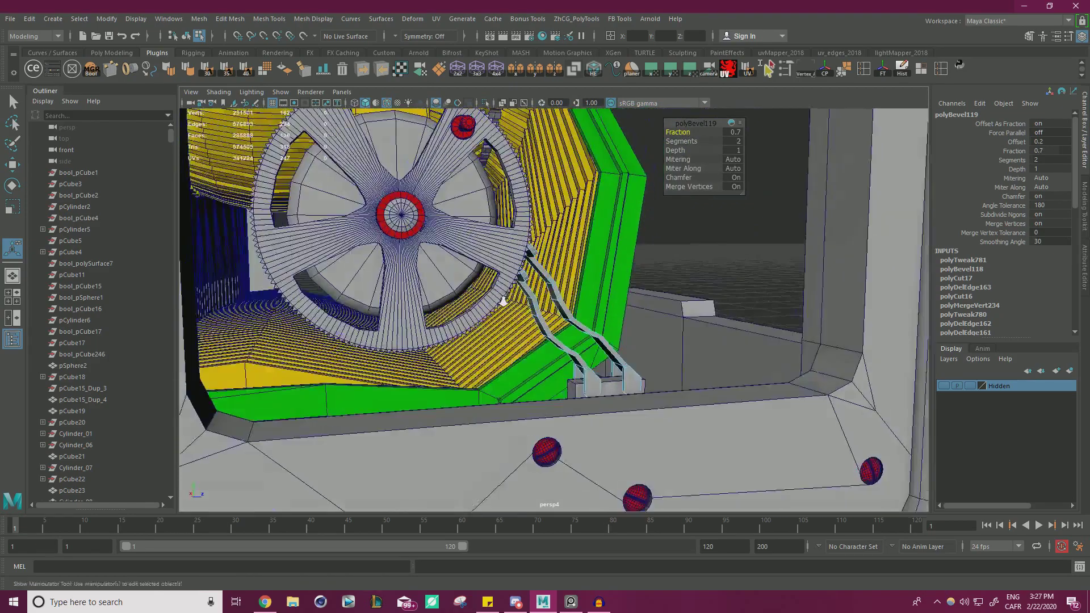
left_click_drag(574, 256, 602, 284, "alt")
right_click_drag(602, 284, 536, 285, "alt")
left_click(684, 142)
mouse_move(537, 286)
left_mouse_down("alt")
mouse_move(454, 287)
mouse_move(528, 282)
left_mouse_up("alt")
right_click_drag(528, 282, 662, 326, "alt")
left_click_drag(663, 326, 557, 335, "alt")
Step: Undo the bevel on the middle loops and the move that bent the arms
key("ctrl+z")
key("ctrl+z")
key("ctrl+z")
key("ctrl+z")
key("ctrl+z")
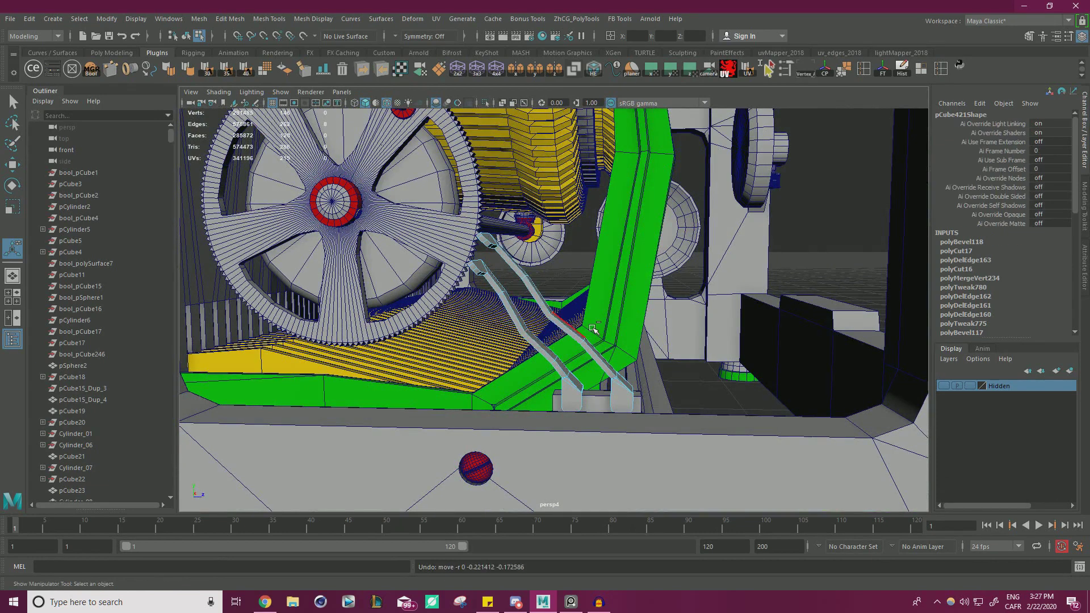
Step: Move the middle loops of both arms down toward the gear wheel again and bevel them
key("w")
left_click_drag(572, 317, 608, 254, "alt")
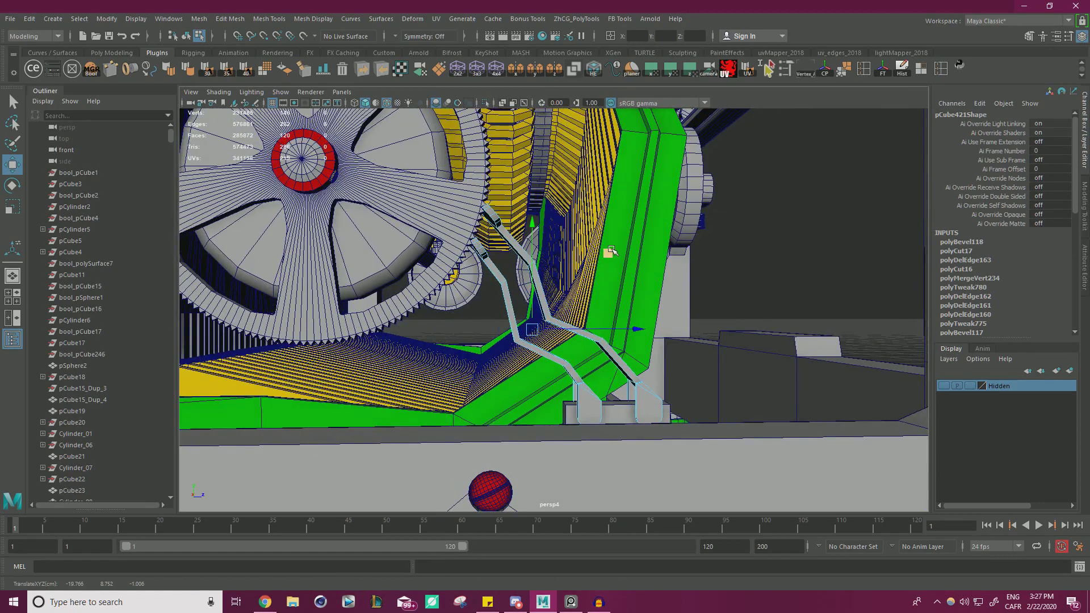
key("ctrl+b")
left_click_drag(683, 141, 684, 132)
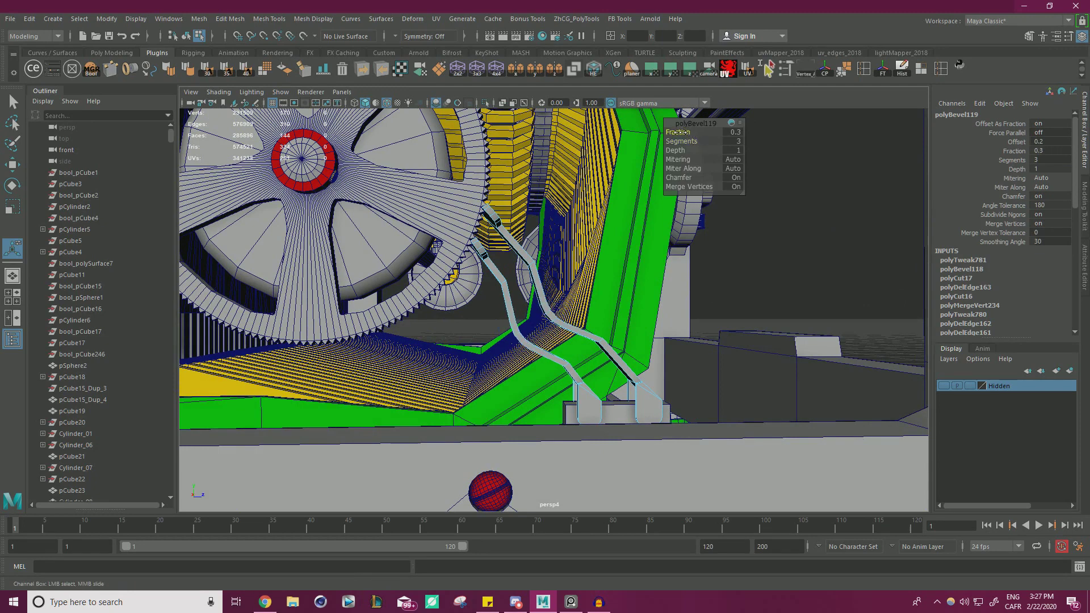
mouse_move(681, 141)
left_mouse_down()
mouse_move(657, 145)
mouse_move(684, 132)
left_mouse_up()
Step: Select the two edge loops at the central bend of each arm and bevel them with a fraction of 0.2
left_click_drag(533, 260, 494, 266, "alt")
right_click_drag(493, 266, 523, 295, "alt")
left_click_drag(523, 295, 552, 324, "alt")
double_click(518, 322)
left_click(551, 320)
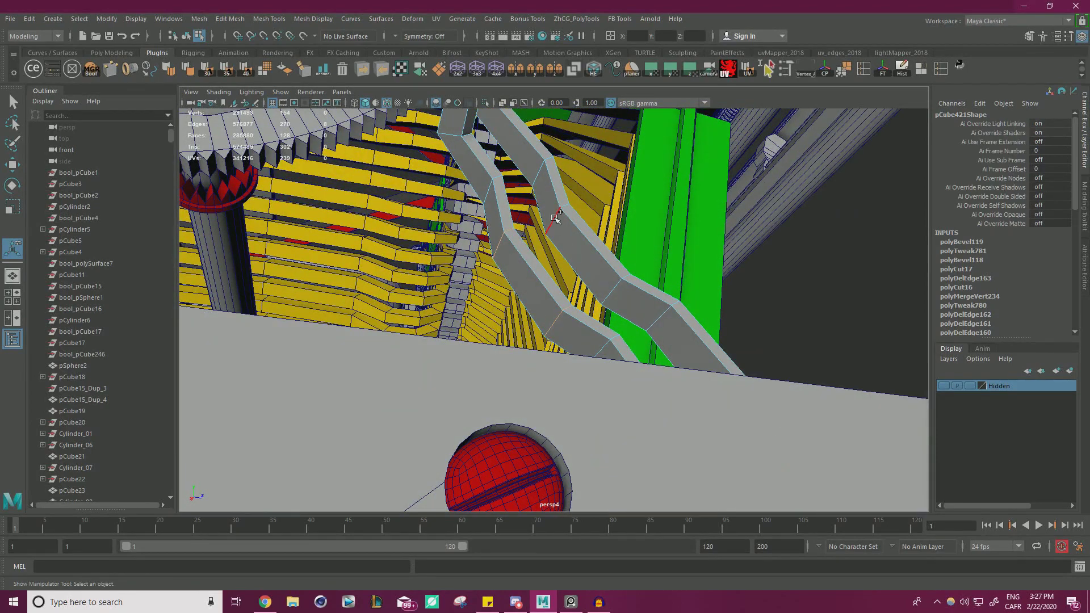
key("ctrl+b")
left_click_drag(674, 229, 648, 414, "alt")
left_click_drag(690, 132, 688, 132)
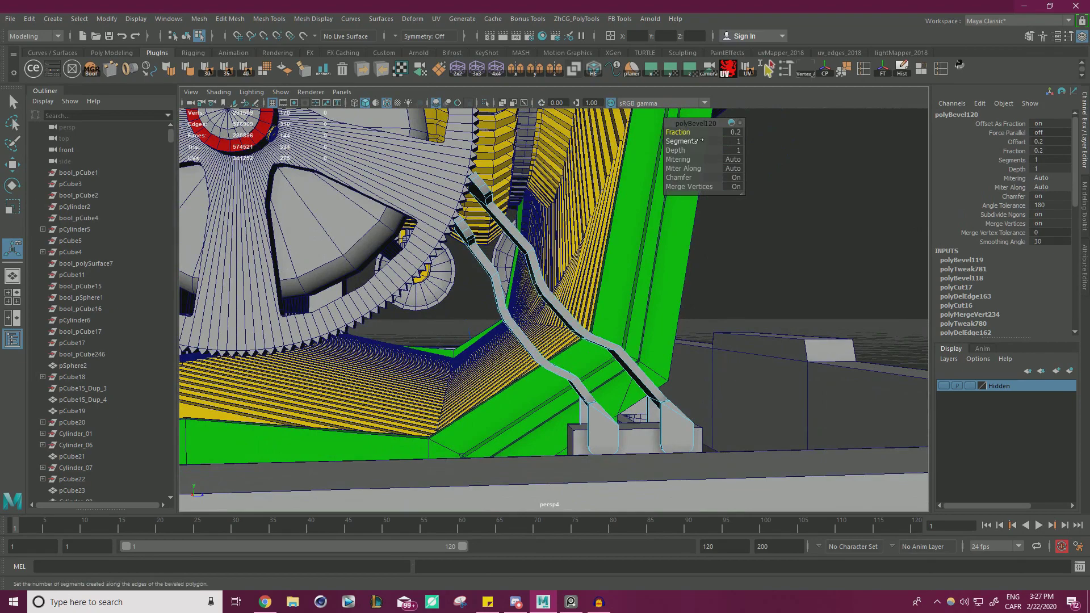
Step: Select the edge loops at the upper and lower bends of both arms and bevel them with 1 segment and a 0.2 fraction
scroll(569, 238, "down", 2)
left_click_drag(569, 239, 655, 307, "alt")
double_click(616, 290)
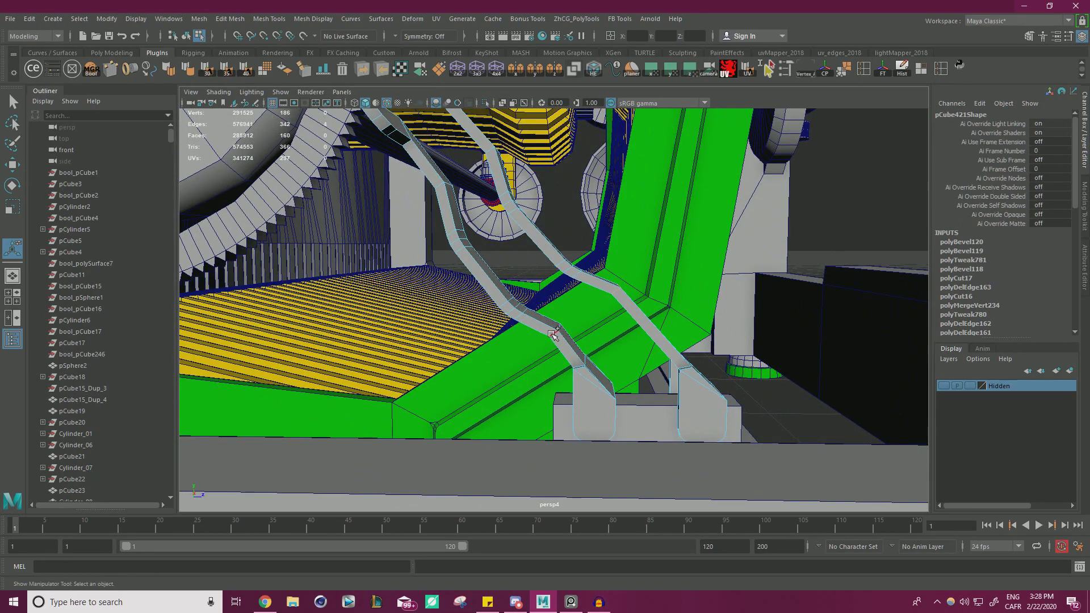
left_click_drag(517, 250, 546, 249, "alt")
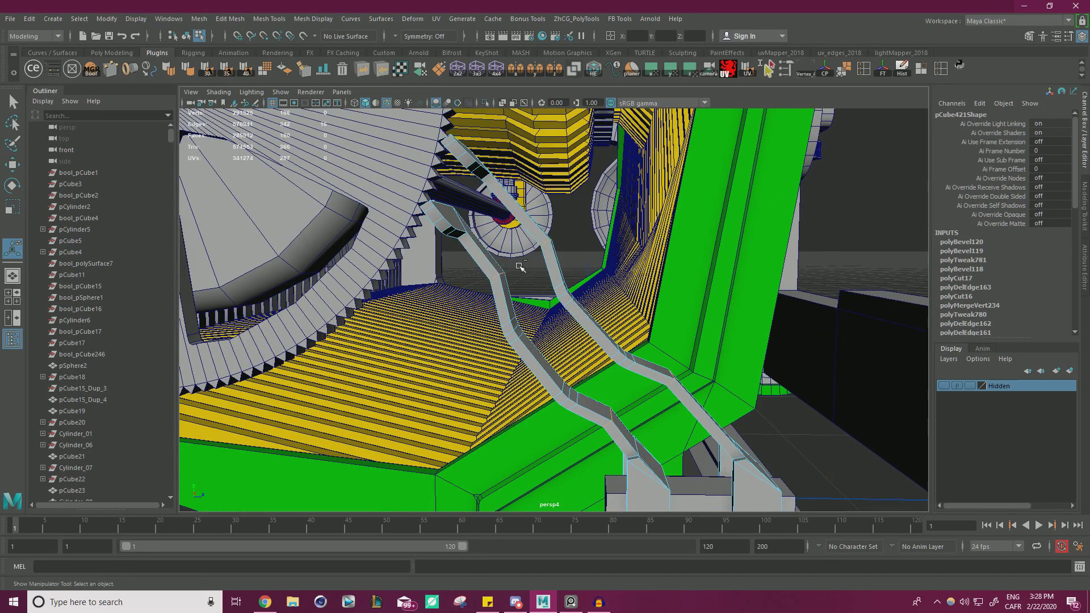
key("ctrl+b")
left_click_drag(694, 132, 688, 132)
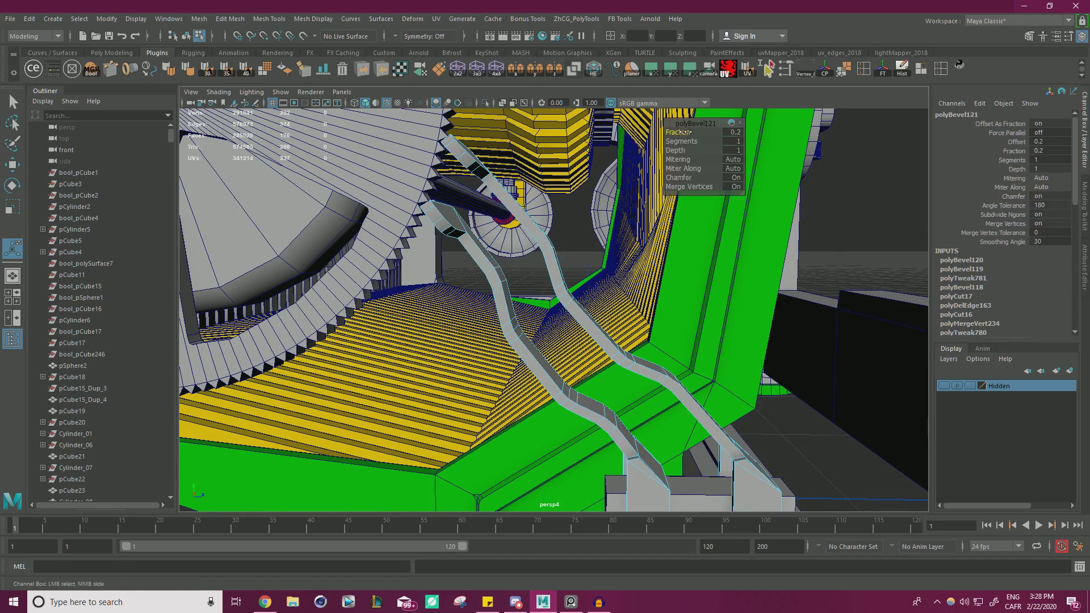
right_click_drag(596, 280, 406, 292, "alt")
left_click_drag(407, 292, 464, 289, "alt")
key("f")
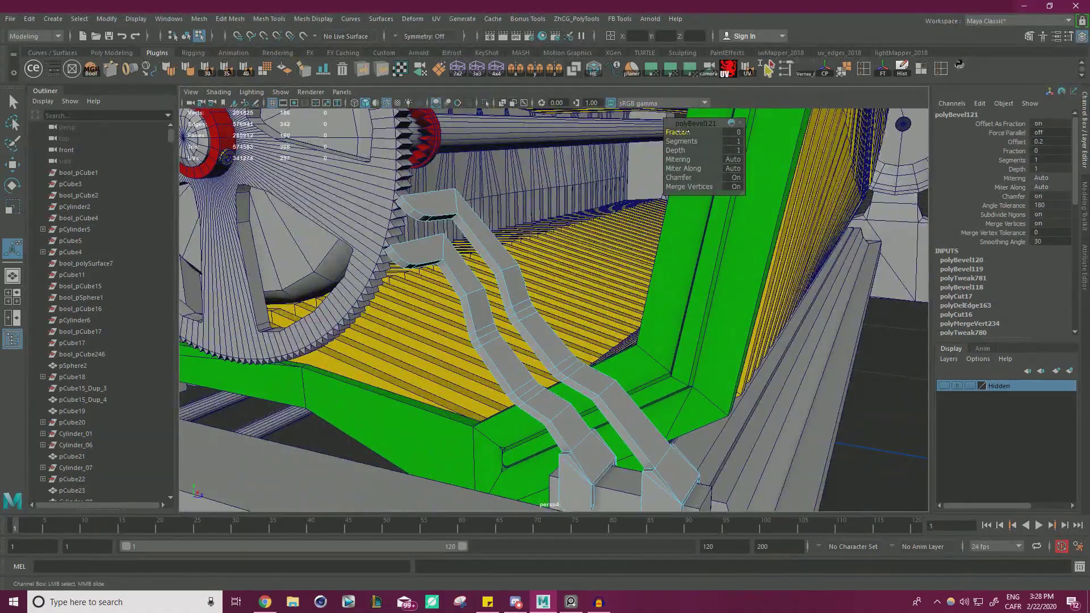
Step: Return the arms to object mode, clear the selection and turn off the wireframe overlay on the shaded model
scroll(609, 278, "down", 5)
key("w")
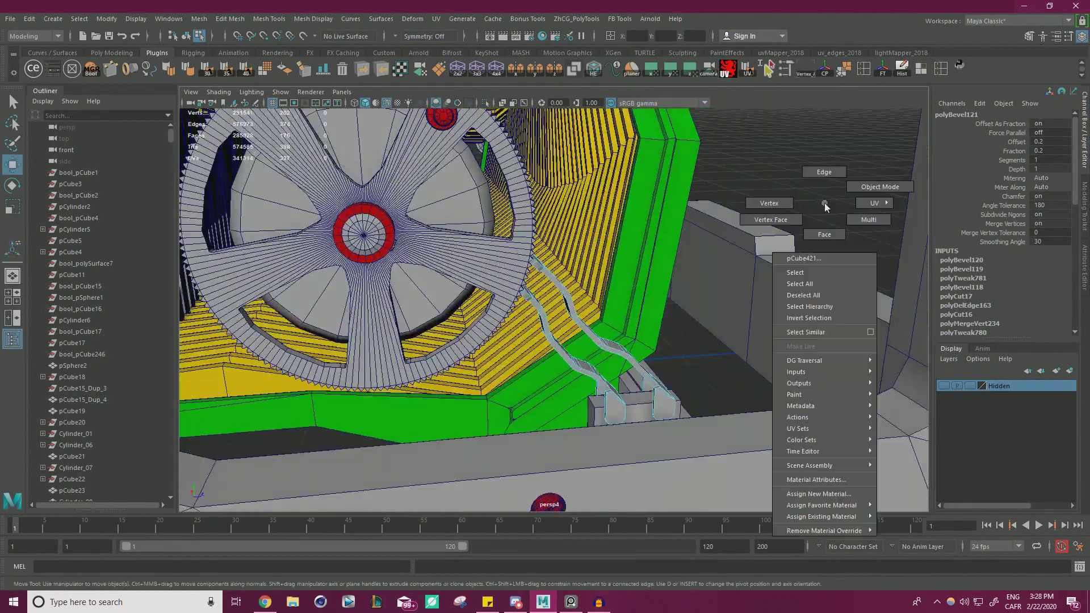
right_click_drag(825, 209, 850, 181)
left_click(849, 180)
left_click_drag(625, 221, 511, 239, "alt")
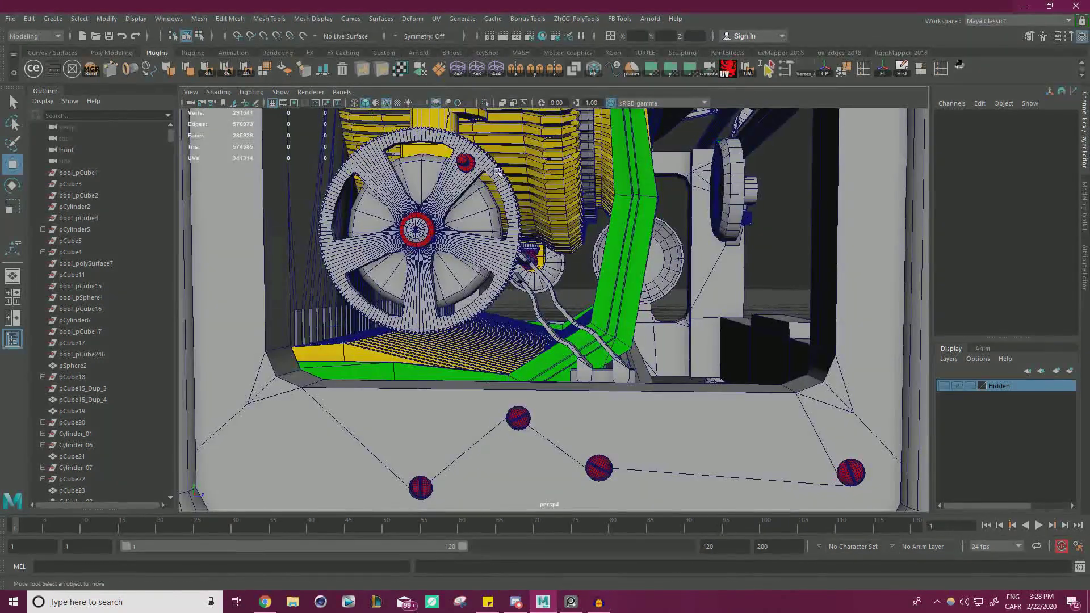
left_click(388, 103)
Step: Examine the curved arms from several angles and against the whole typewriter
mouse_move(431, 190)
left_mouse_down("alt")
mouse_move(443, 185)
mouse_move(363, 202)
mouse_move(466, 181)
mouse_move(447, 185)
left_mouse_up("alt")
scroll(554, 283, "down", 5)
scroll(732, 292, "up", 6)
left_click_drag(727, 287, 658, 307, "alt")
left_click_drag(649, 232, 699, 187, "alt")
right_click_drag(698, 187, 712, 193, "alt")
left_click_drag(713, 193, 642, 214, "alt")
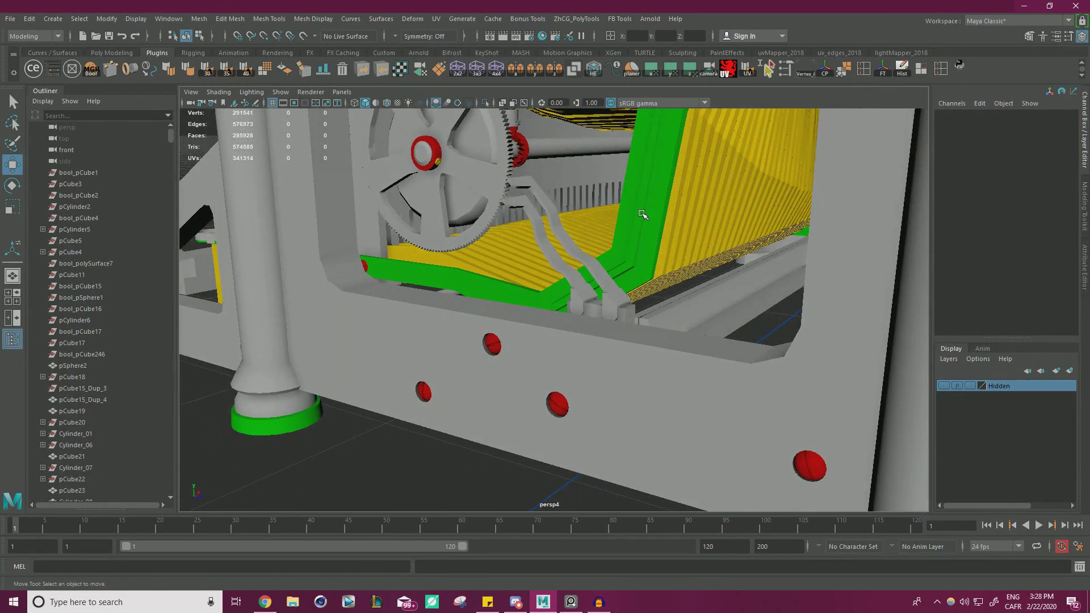
left_click_drag(642, 214, 616, 310, "alt")
right_click_drag(616, 310, 539, 309, "alt")
left_click_drag(539, 309, 641, 309, "alt")
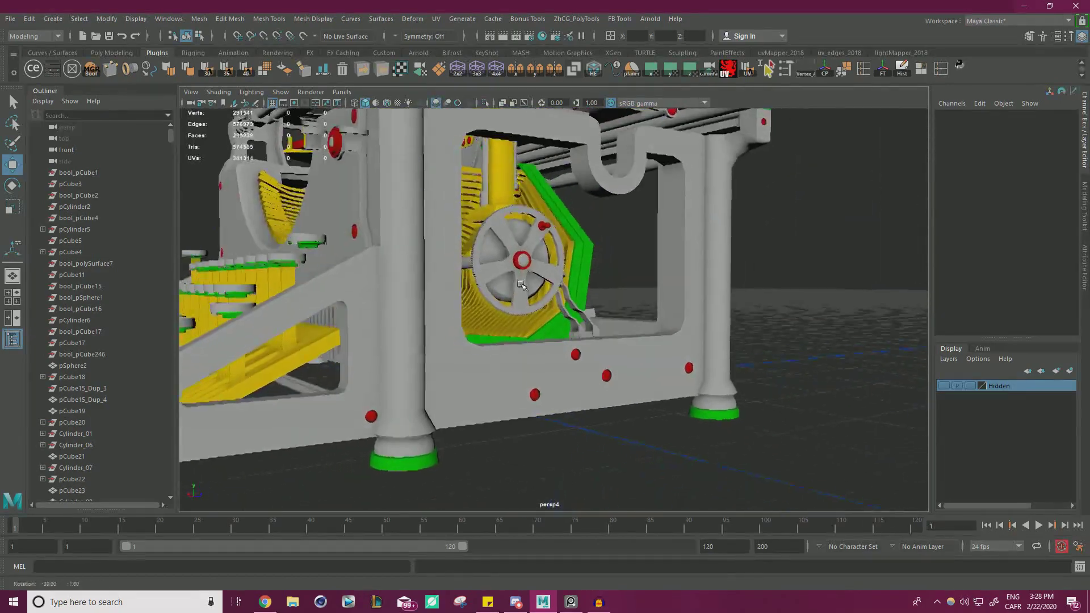
right_click_drag(641, 310, 688, 308, "alt")
key("a")
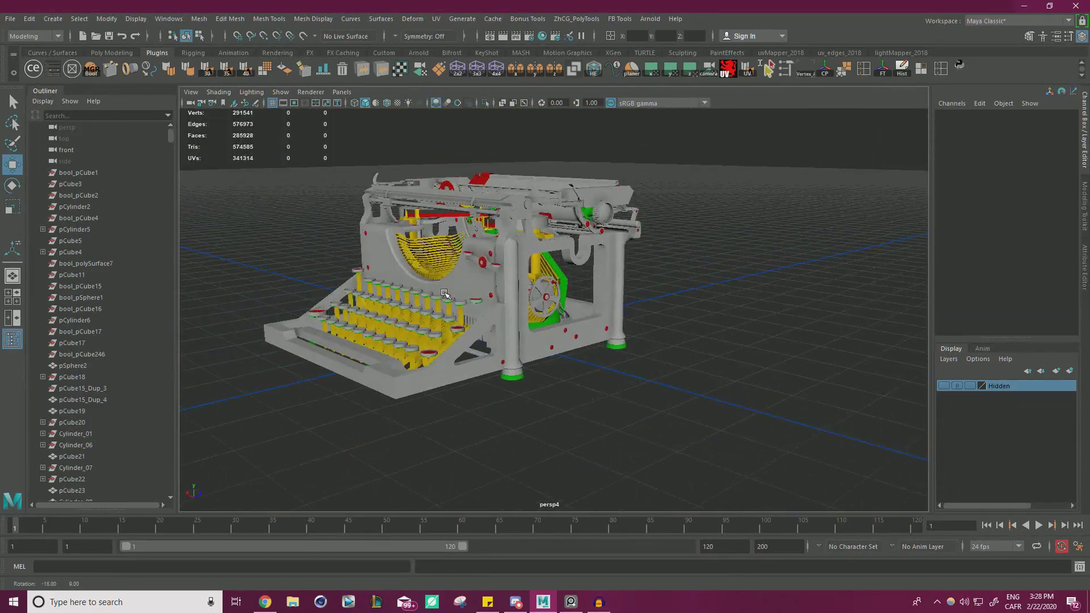
Step: Select the pair of arms and inspect their bends and their spacing from the gear wheel up close
scroll(393, 292, "up", 5)
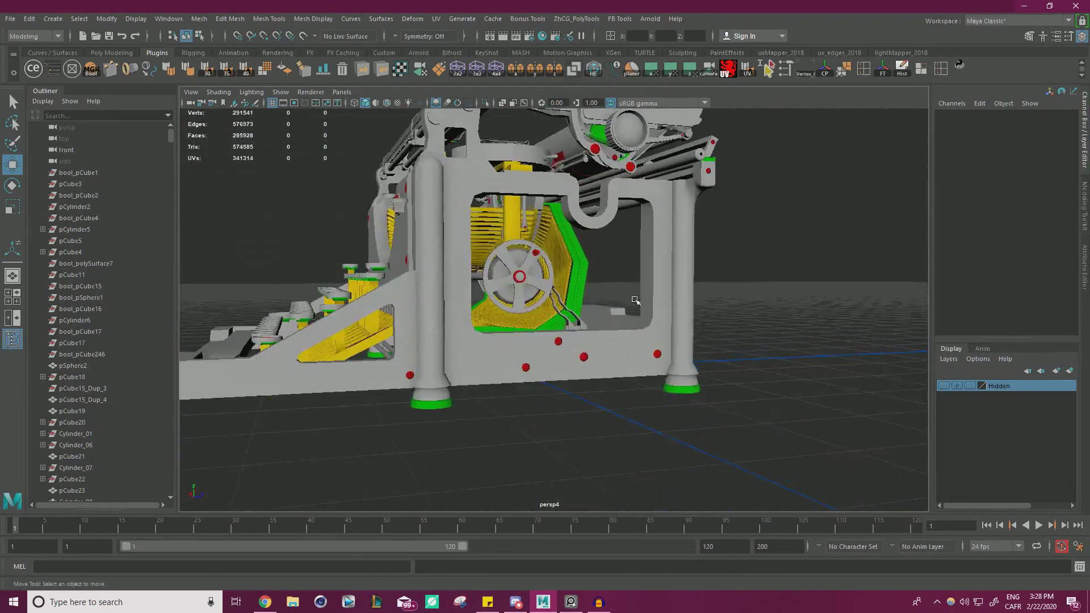
left_click_drag(393, 291, 540, 312, "alt")
scroll(540, 312, "up", 10)
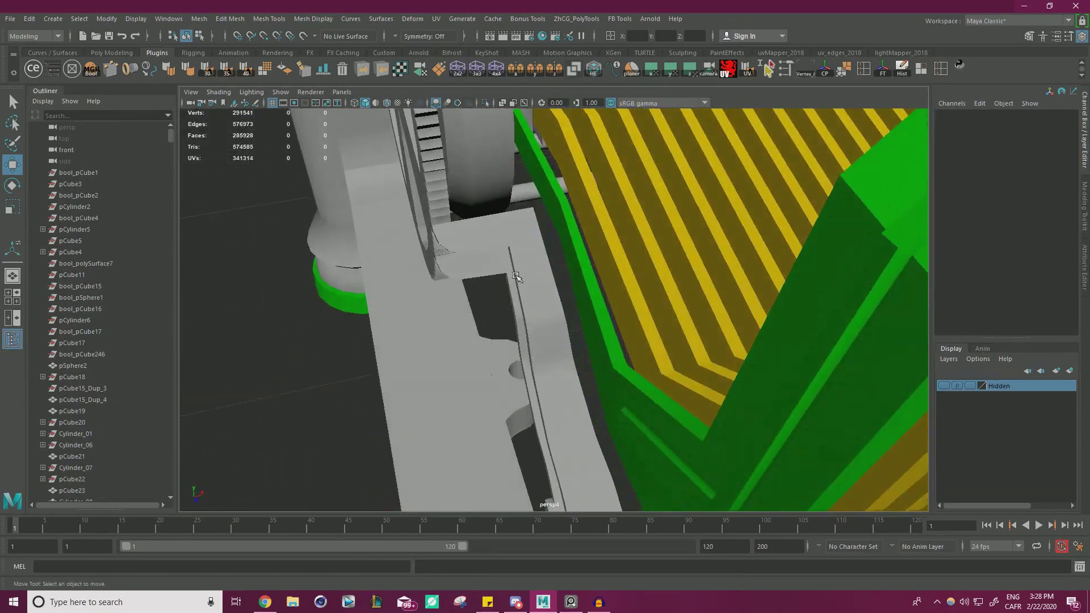
left_click(515, 276)
left_click_drag(516, 277, 585, 236, "alt")
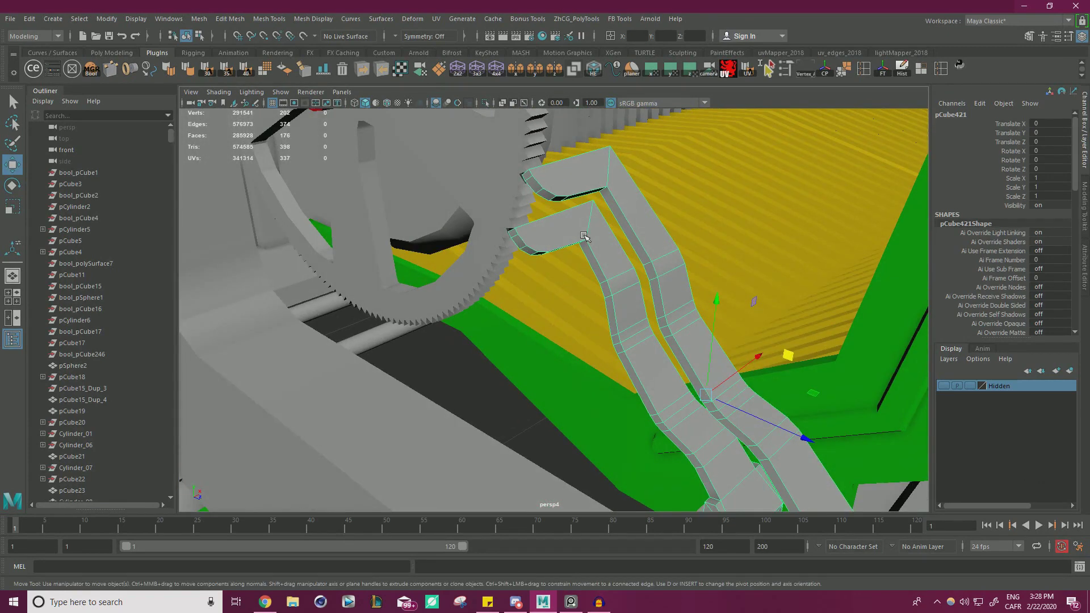
scroll(523, 224, "down", 6)
left_click_drag(471, 238, 577, 251, "alt")
scroll(542, 224, "up", 3)
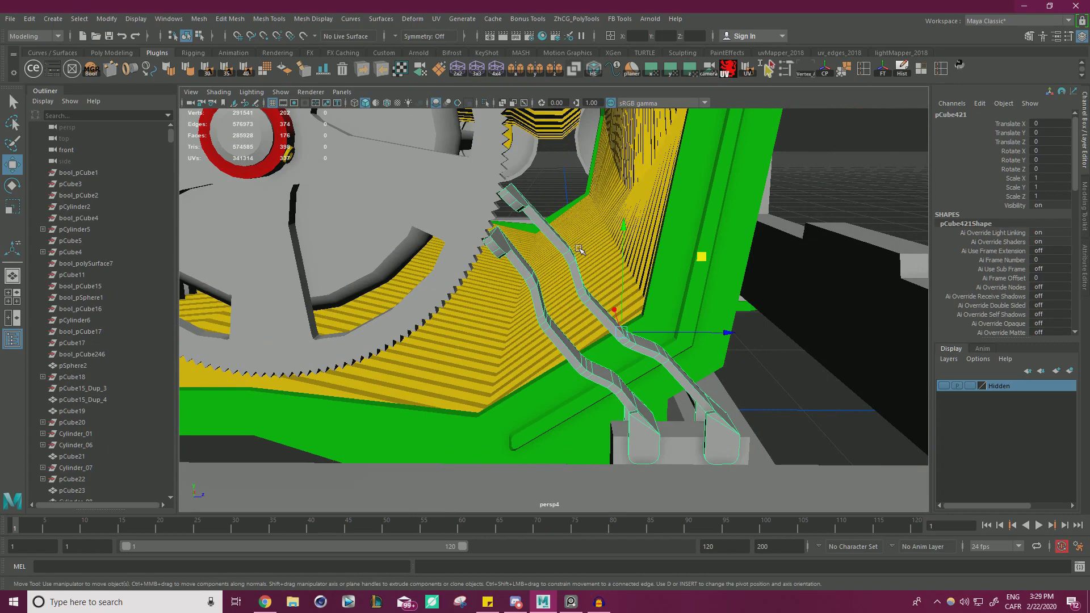
left_click_drag(575, 251, 580, 236, "alt")
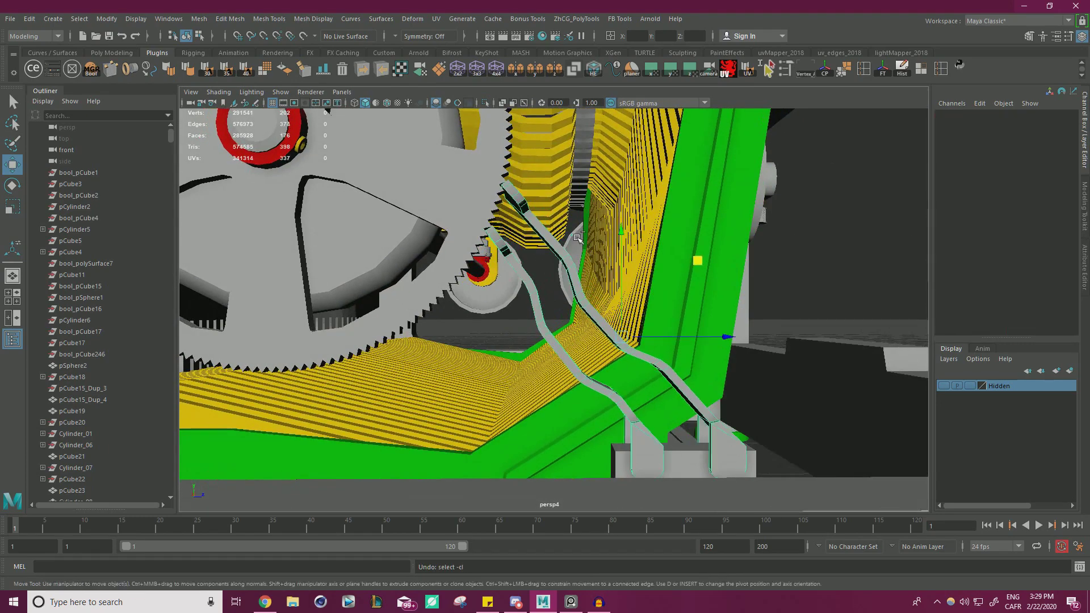
Step: Undo the latest edge-loop bevel on both arms and show the wireframe on the shaded model again
key("ctrl+z")
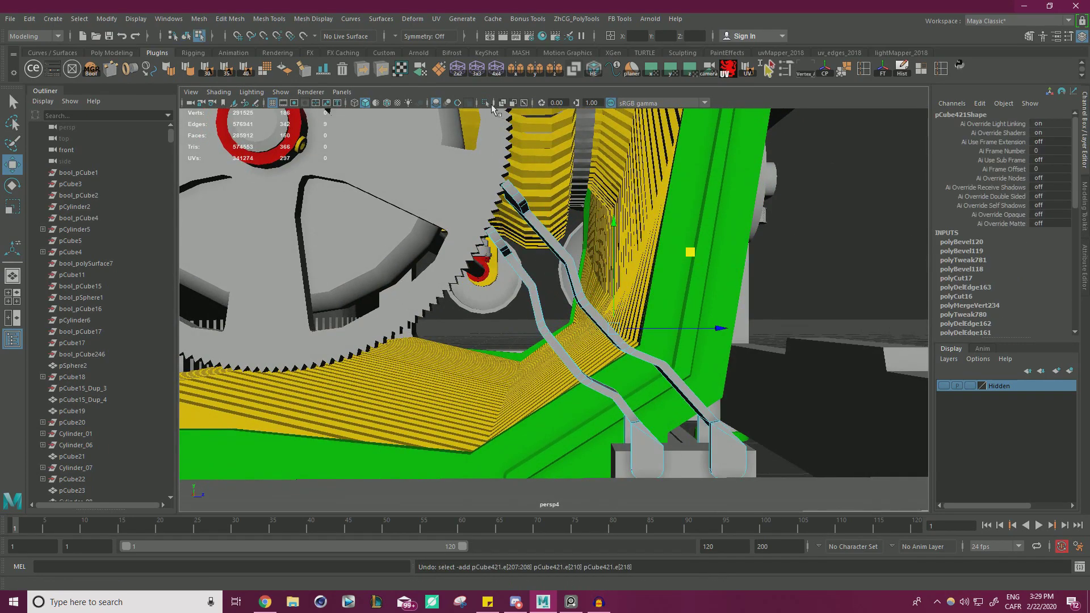
left_click(387, 103)
scroll(619, 226, "up", 1)
key("ctrl+z")
key("ctrl+z")
key("ctrl+z")
key("ctrl+z")
key("ctrl+z")
key("ctrl+z")
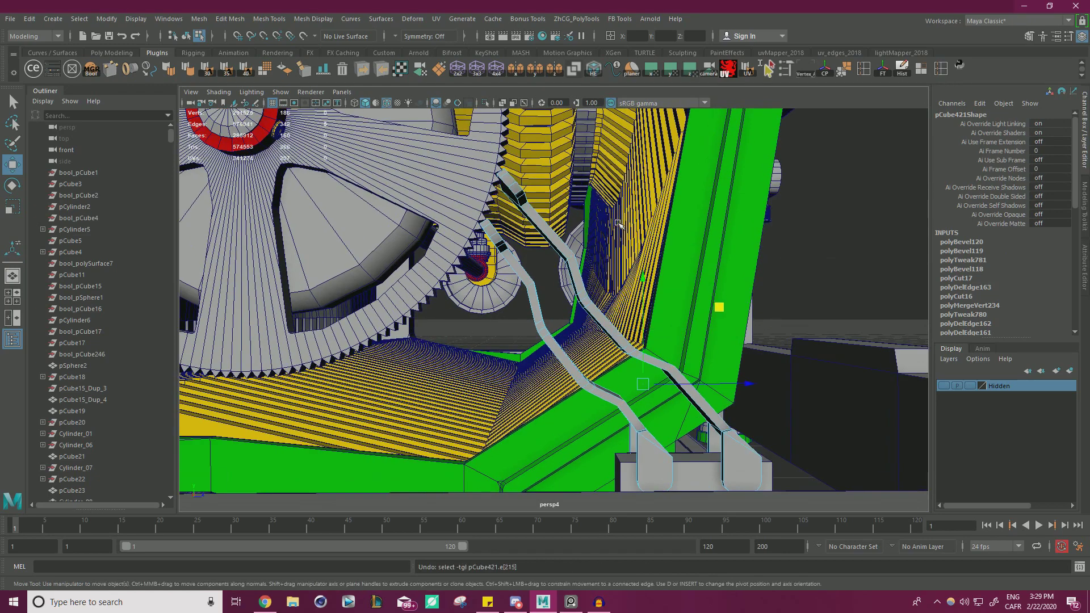
key("ctrl+z")
key("ctrl+z")
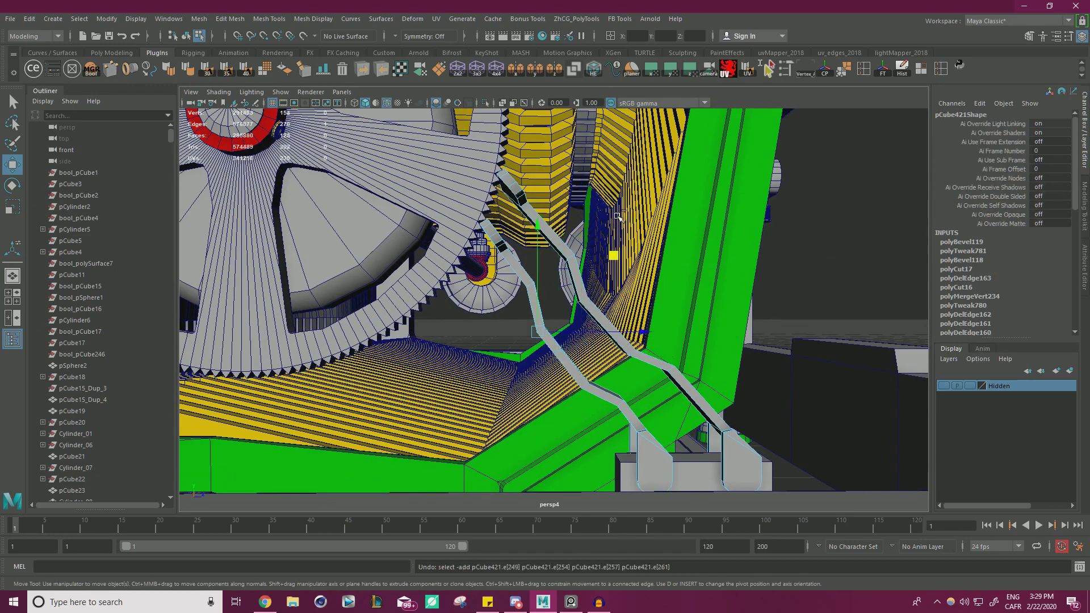
Step: Undo the earlier bends, bevels and cut on both arms to return them to straight bars
scroll(757, 289, "down", 5)
left_click_drag(757, 290, 744, 309, "alt")
scroll(744, 309, "up", 5)
key("ctrl+z")
key("ctrl+z")
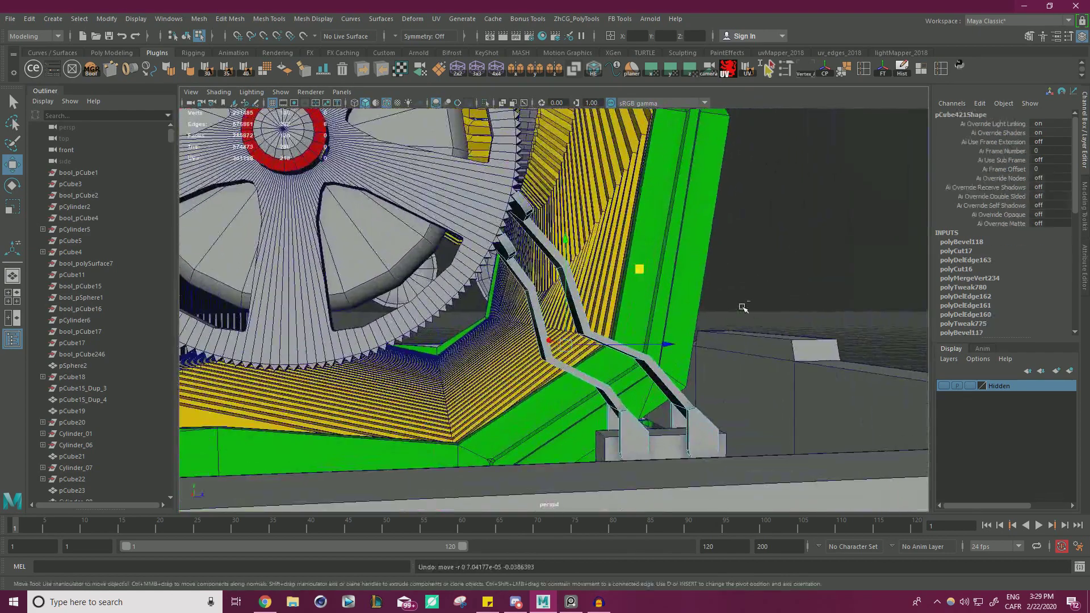
key("ctrl+z")
key("ctrl+z")
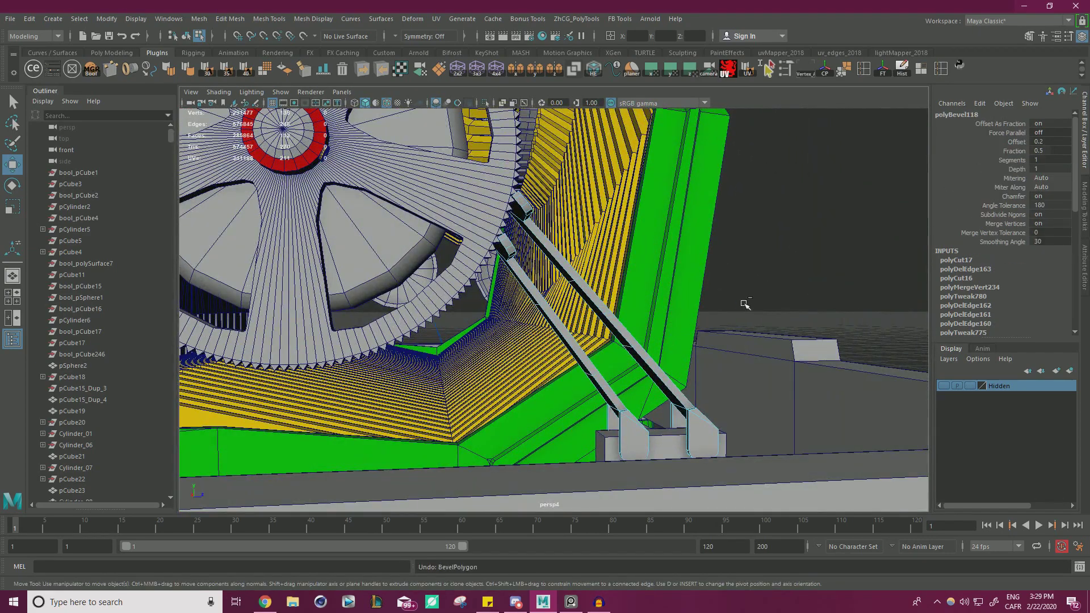
key("ctrl+z")
key("ctrl+z")
key("ctrl+z")
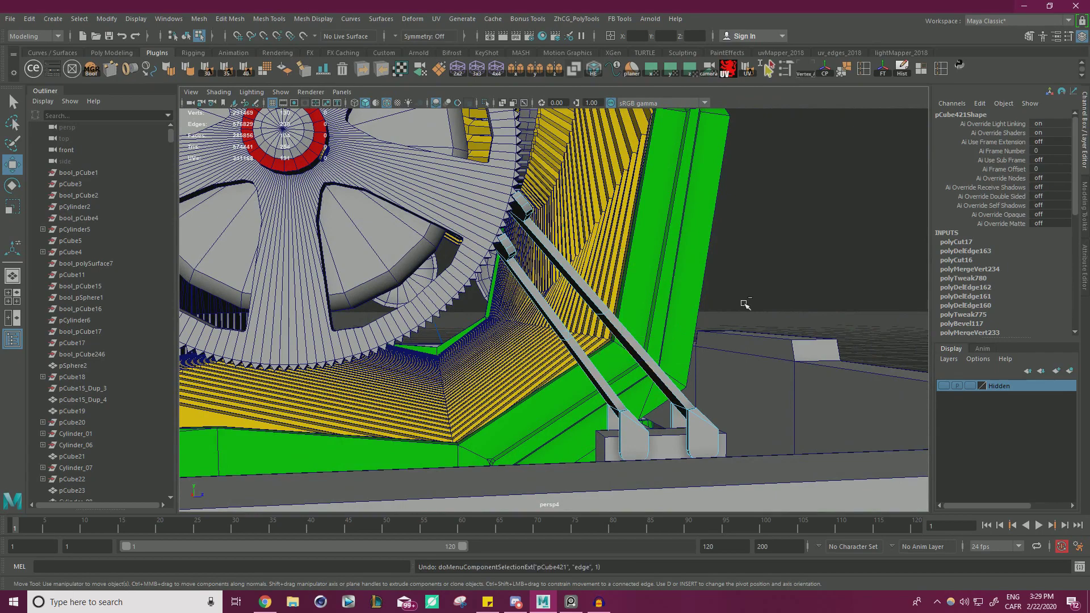
Step: Check the arm tips against the reference photo and cut a narrow strip along the upper edge of each tip with Multi-Cut
left_click_drag(717, 293, 609, 360, "alt")
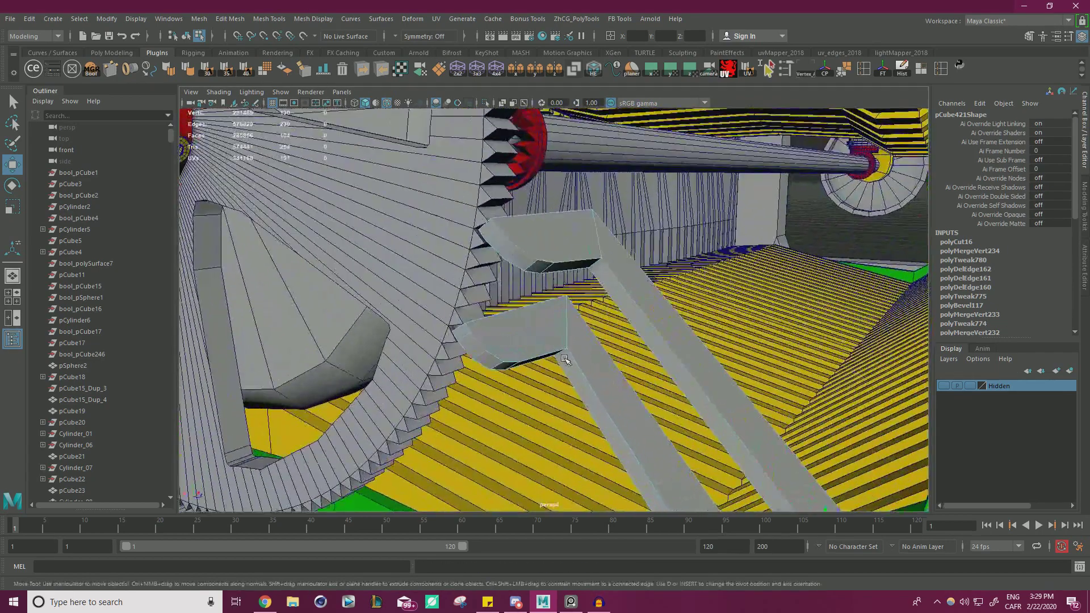
key("alt+Tab")
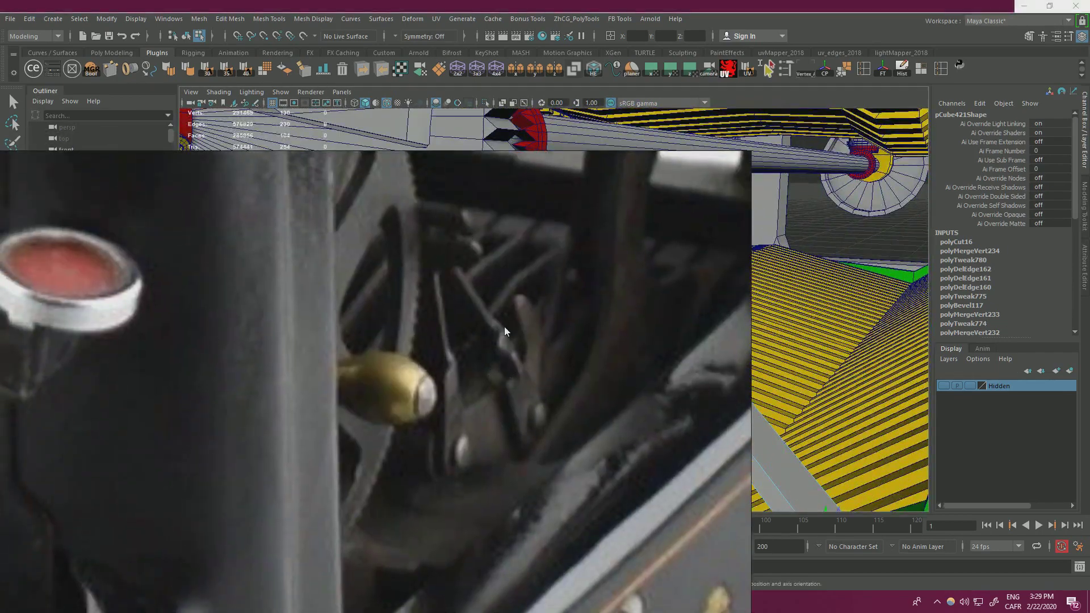
key("alt+Tab")
left_click_drag(495, 296, 510, 350, "alt")
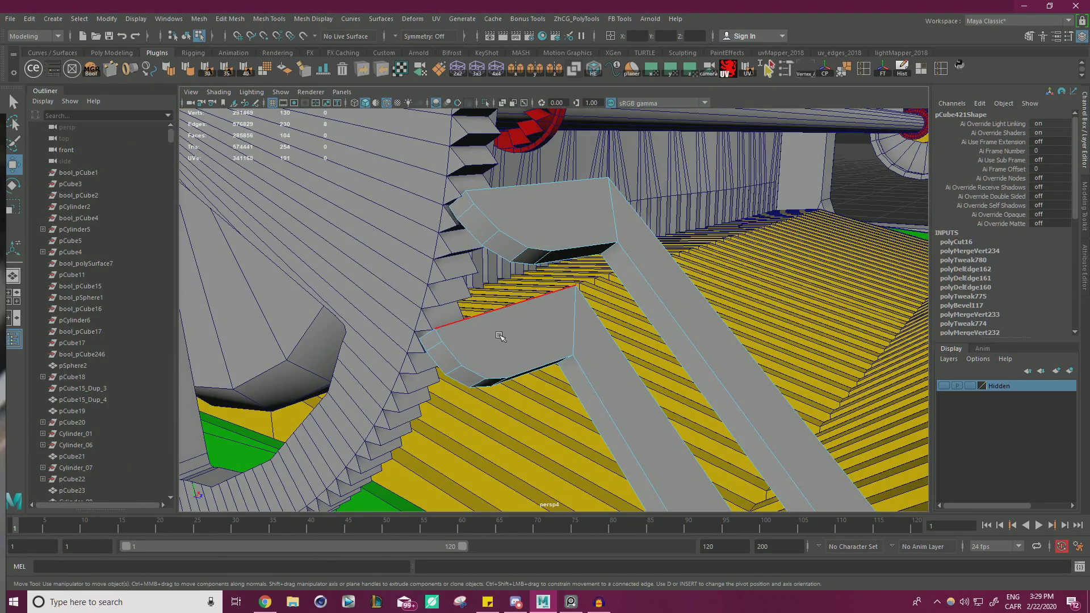
key("ctrl+shift+x")
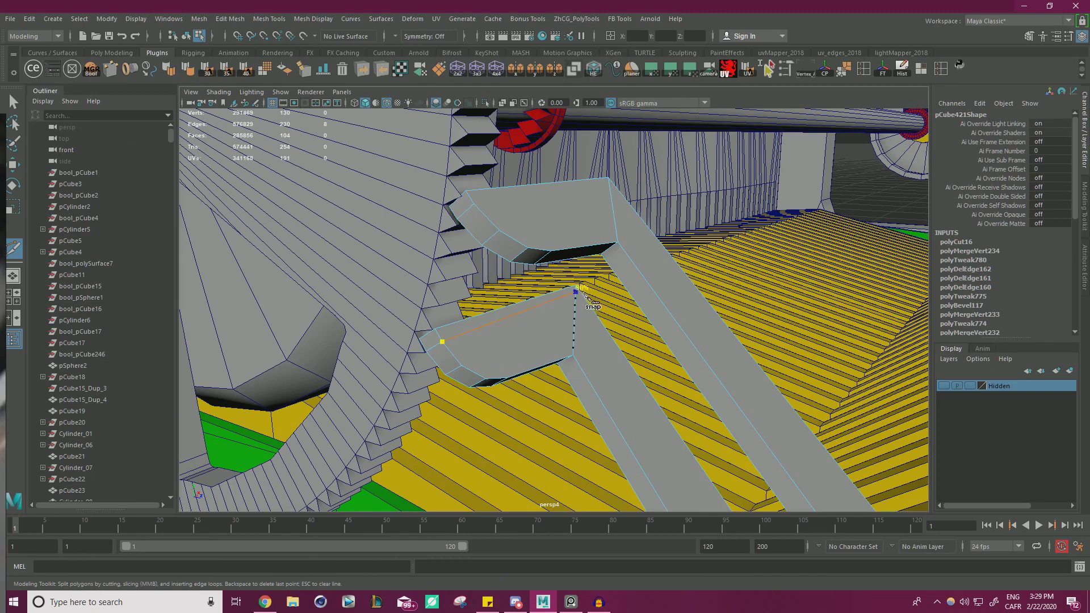
key("Return")
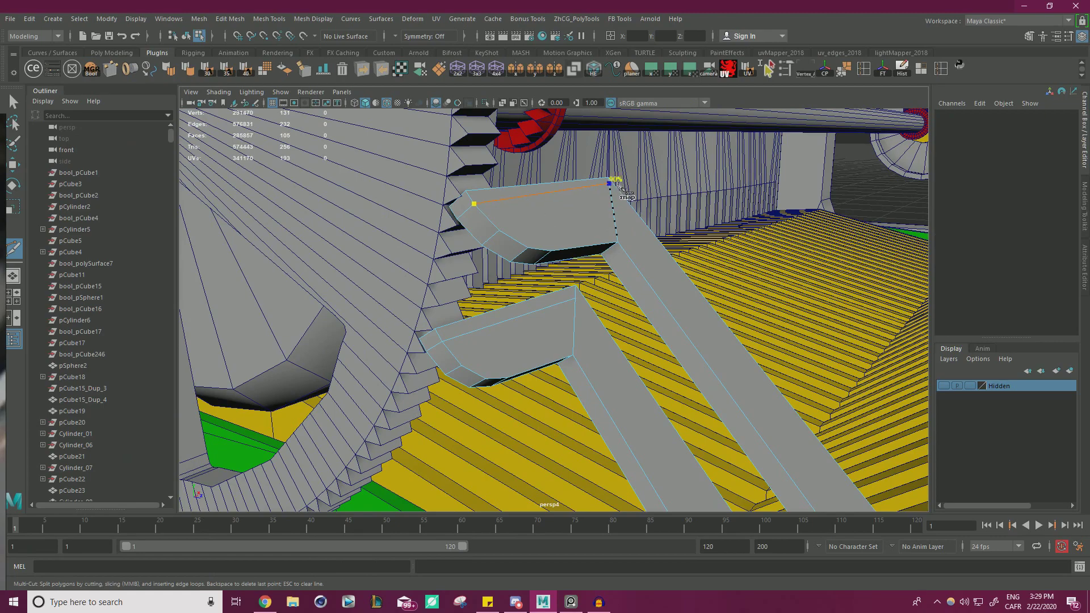
key("Return")
Step: Select the narrow strip faces on both arm tips and extrude them outward
key("w")
right_click_drag(546, 197, 545, 230)
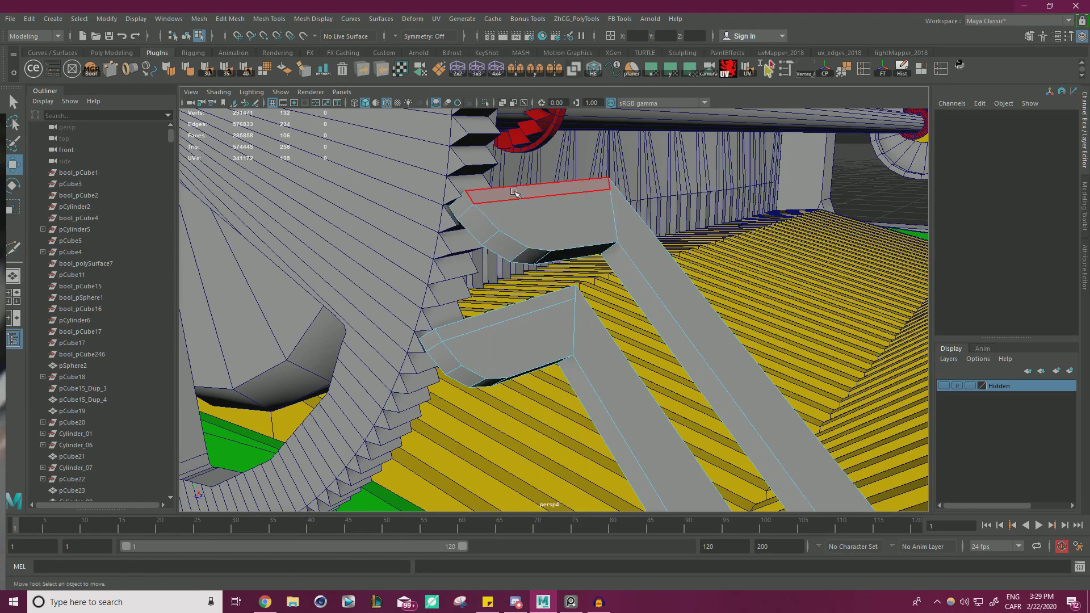
left_click(518, 193)
scroll(538, 250, "down", 1)
left_click(493, 318, "shift")
left_click_drag(500, 335, 608, 321, "alt")
key("ctrl+e")
left_click_drag(681, 126, 682, 130)
left_click_drag(670, 238, 587, 250, "alt")
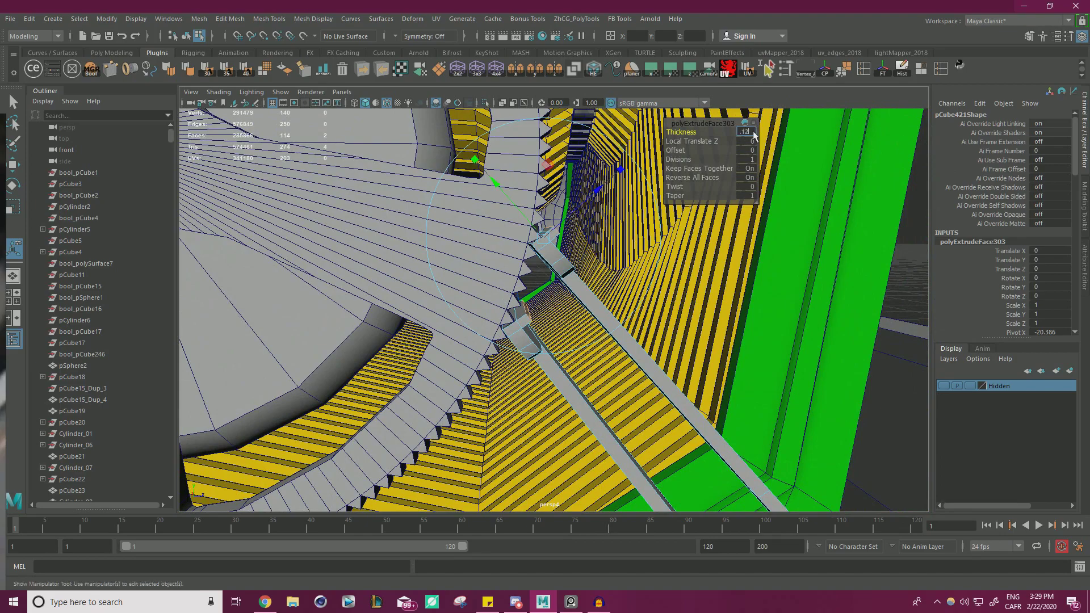
Step: Examine the extruded arm tips from several angles and against the gear wheel and surrounding frame
right_click_drag(654, 284, 494, 293, "alt")
left_click_drag(494, 292, 380, 301, "alt")
right_click_drag(380, 301, 307, 304, "alt")
left_click_drag(306, 304, 831, 266, "alt")
key("w")
right_click_drag(833, 231, 897, 250)
left_click(837, 234)
left_click_drag(897, 250, 633, 290, "alt")
middle_click_drag(632, 290, 669, 258, "alt")
right_click_drag(669, 258, 733, 267, "alt")
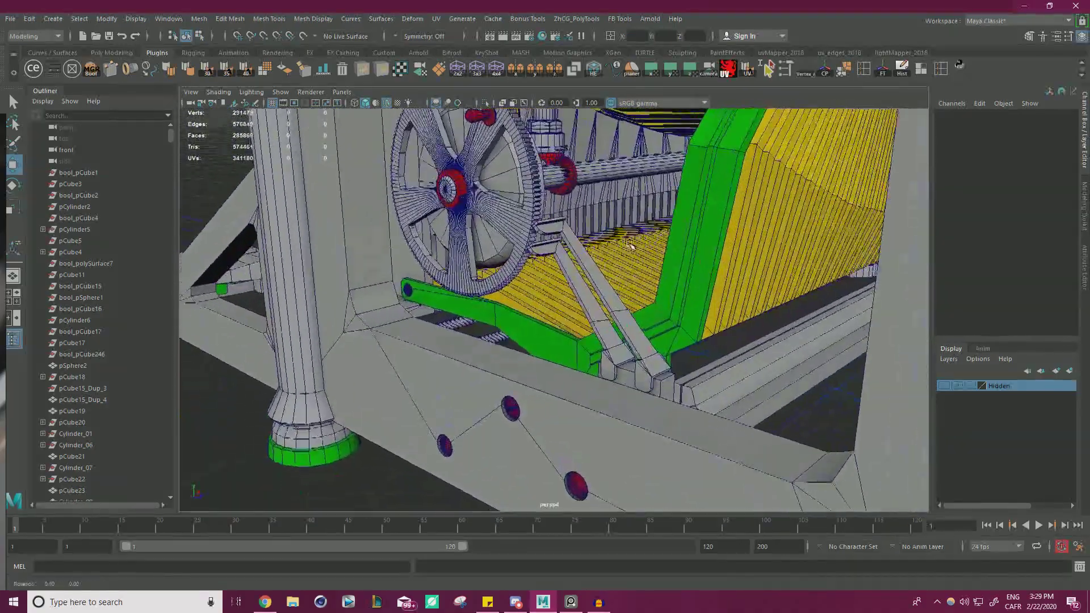
left_click_drag(733, 267, 658, 284, "alt")
right_click_drag(659, 284, 784, 301, "alt")
left_click_drag(784, 301, 611, 300, "alt")
right_click_drag(612, 299, 662, 302, "alt")
left_click_drag(662, 301, 642, 261, "alt")
middle_click_drag(642, 261, 636, 273, "alt")
left_click_drag(637, 273, 520, 253, "alt")
Step: Restore the selection of the extruded tip faces and set their extrusion thickness to 0.075
key("ctrl+z")
key("ctrl+z")
key("ctrl+z")
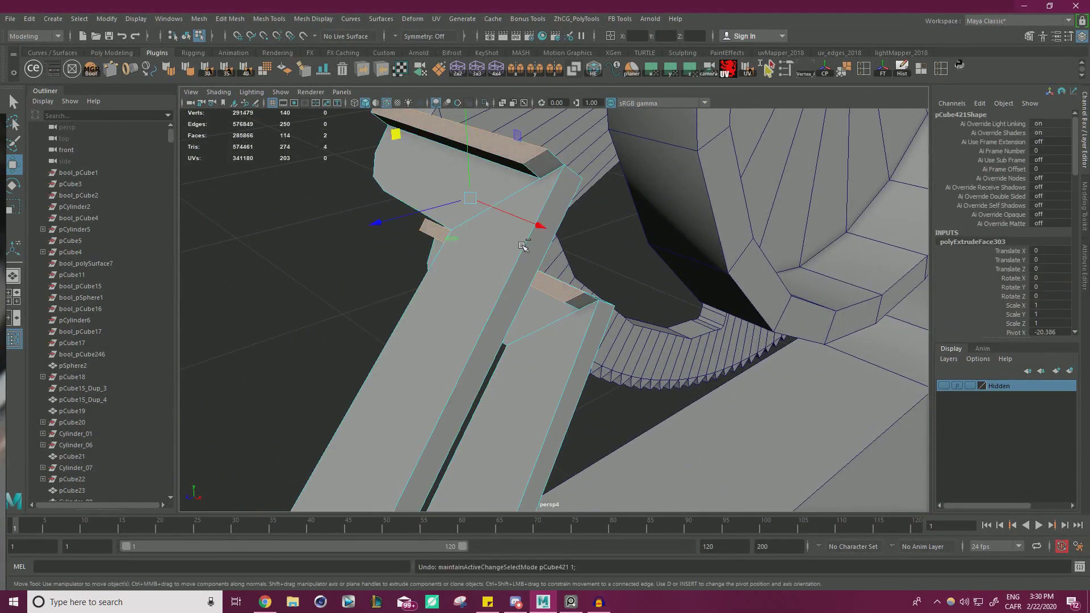
key("ctrl+e")
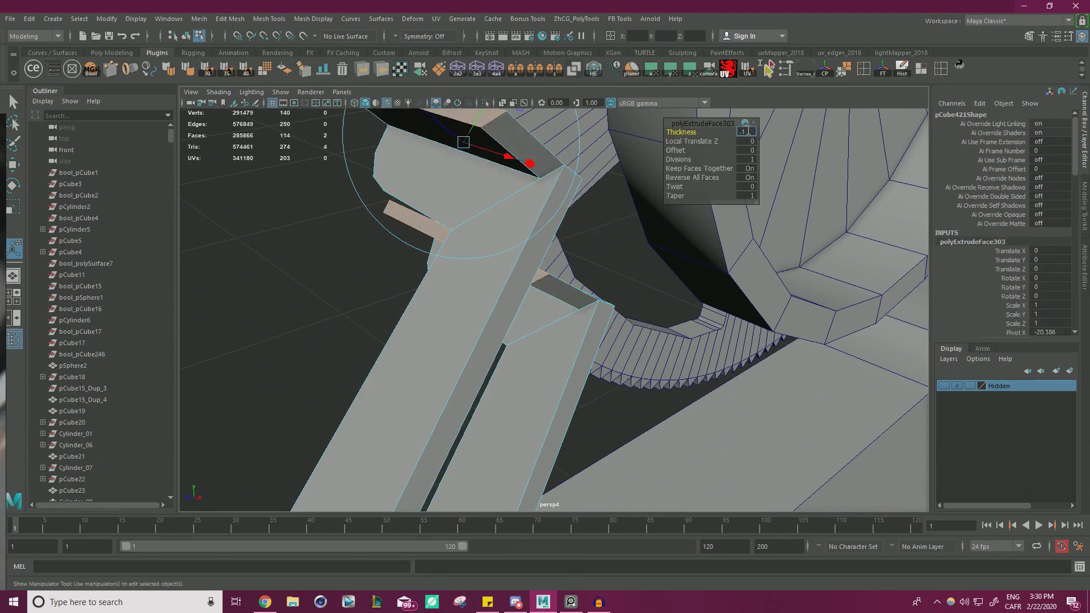
type(".75")
key("Return")
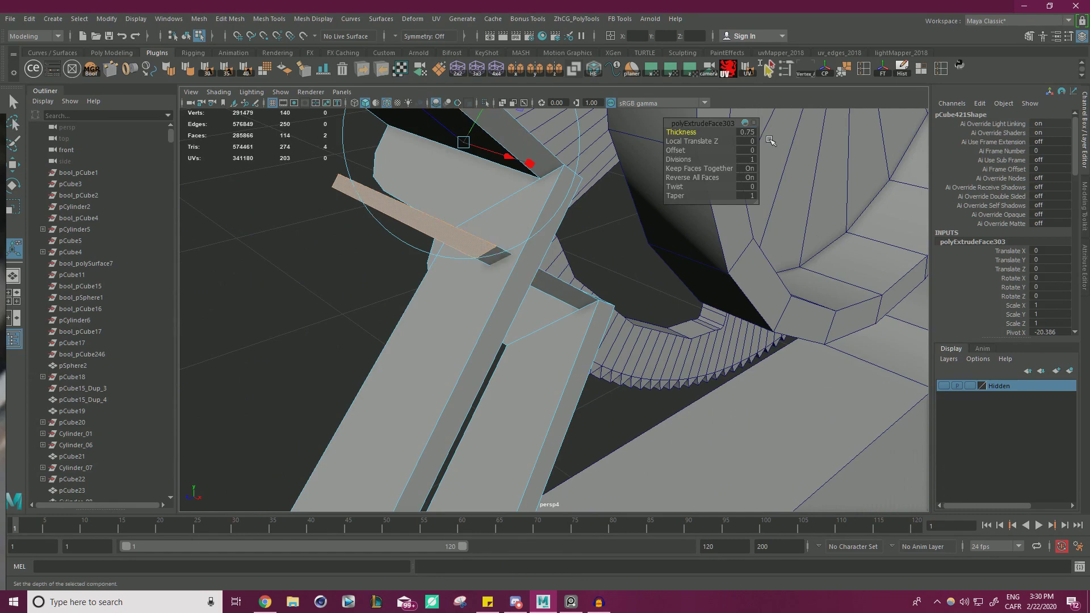
left_click_drag(564, 168, 602, 164, "alt")
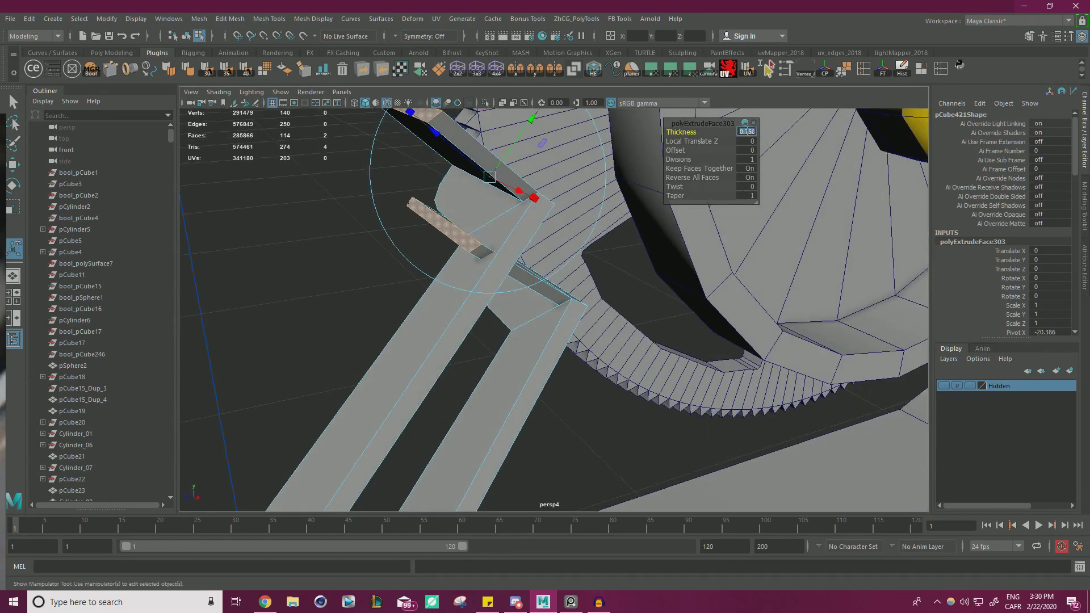
left_click(746, 132)
type(".075")
key("Return")
left_click_drag(623, 244, 523, 255, "alt")
Step: Select the edge loops at the middle of both arms and move them to give the arms a slight bend
key("w")
left_click(768, 240)
left_click(517, 254)
right_click(515, 251)
right_click_drag(517, 255, 515, 220)
left_click_drag(584, 218, 654, 207, "alt")
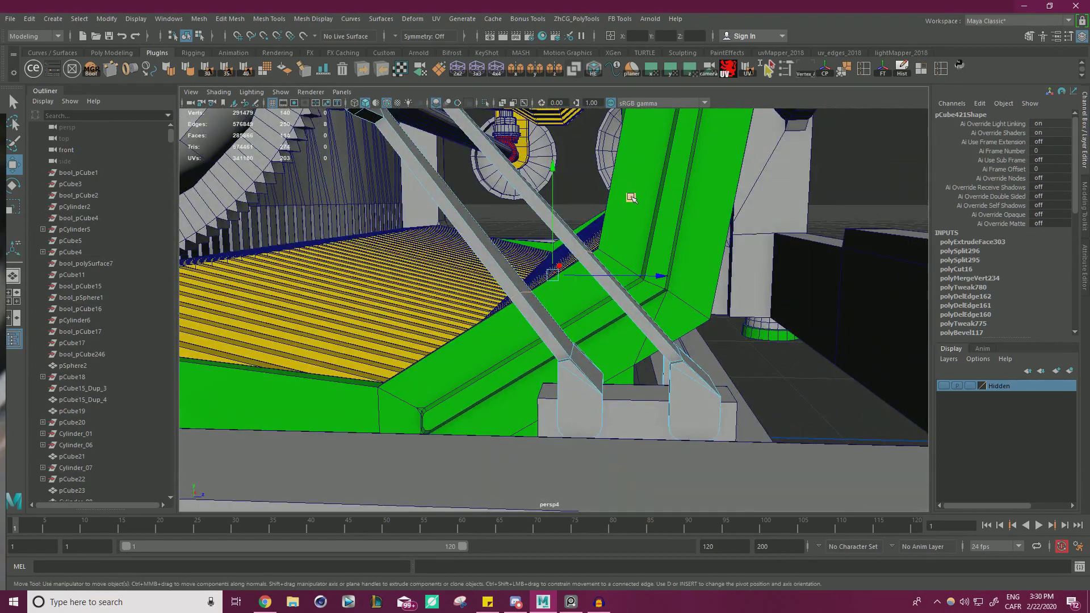
right_click_drag(631, 198, 452, 196, "alt")
left_click_drag(454, 196, 636, 230, "alt")
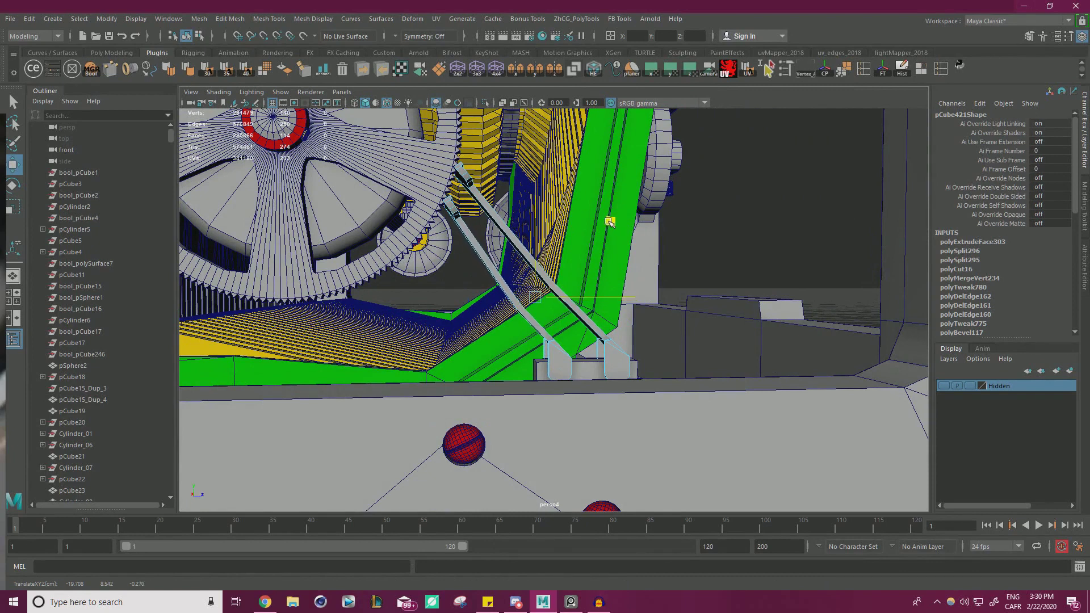
Step: Try beveling the middle edge loops of both arms with 1 segment and a 0.5 fraction
key("ctrl+b")
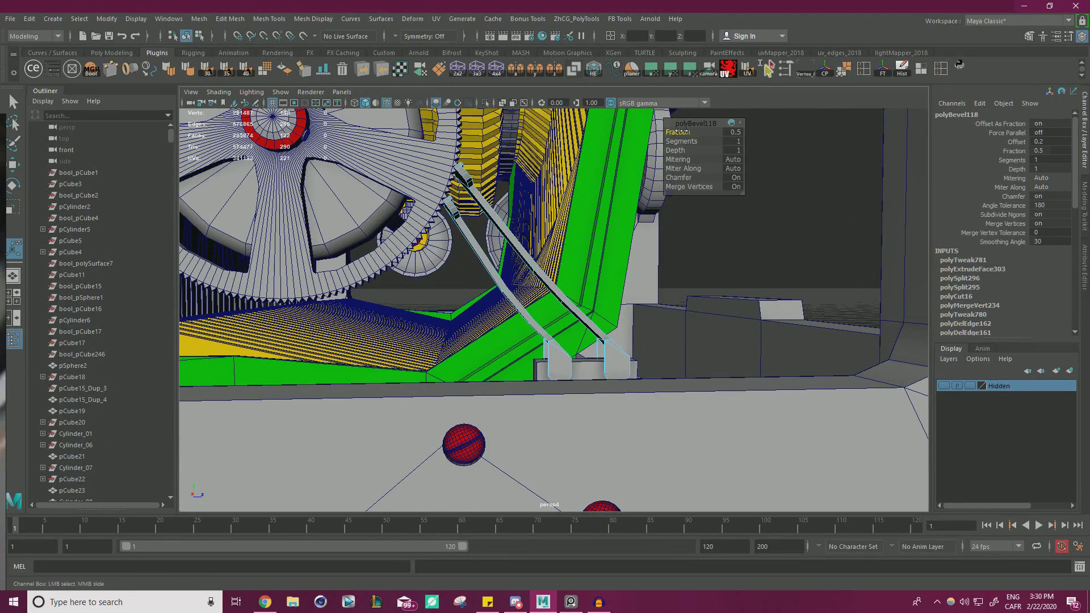
right_click_drag(765, 199, 500, 230)
key("q")
left_click(782, 201)
left_click_drag(500, 230, 492, 230, "alt")
right_click_drag(491, 230, 747, 288, "alt")
key("ctrl+z")
key("ctrl+z")
key("ctrl+z")
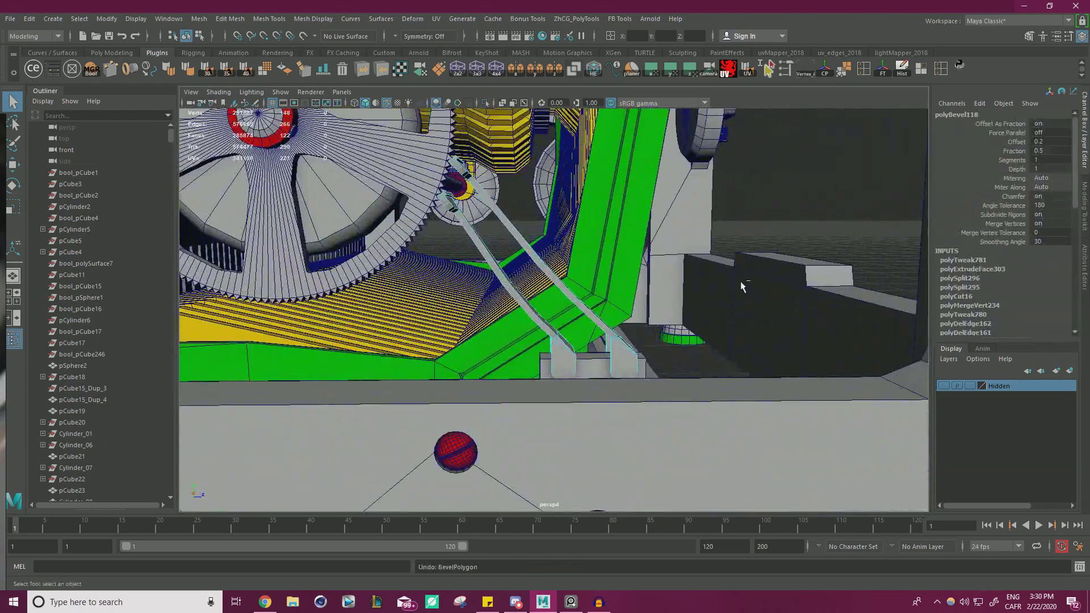
Step: Move the middle edge loops to make the bend subtler and bevel them with 1 segment and a 0.5 fraction
key("w")
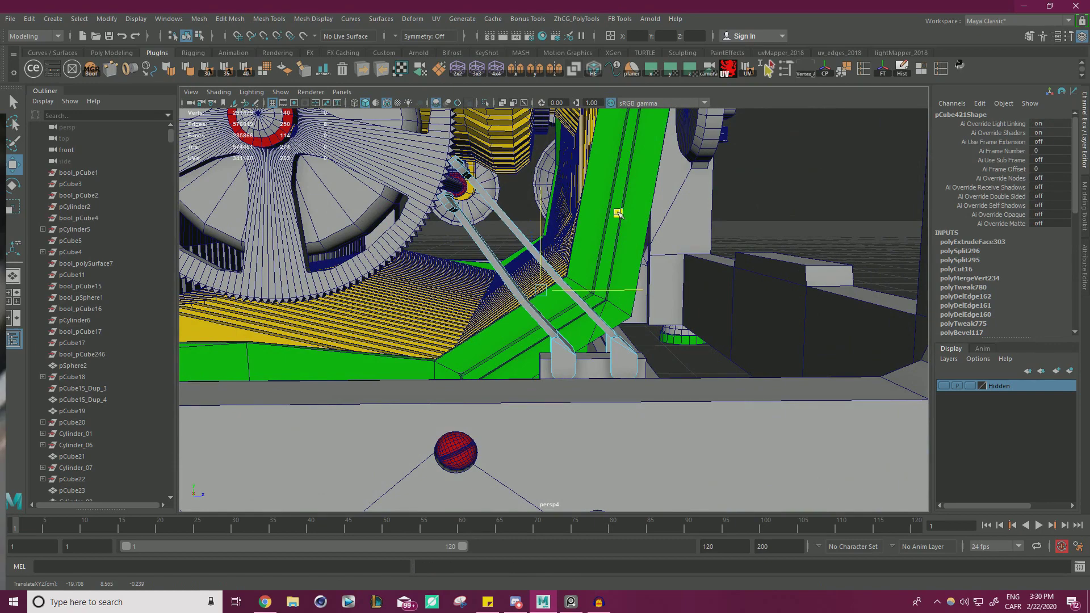
left_click_drag(653, 208, 616, 218, "alt")
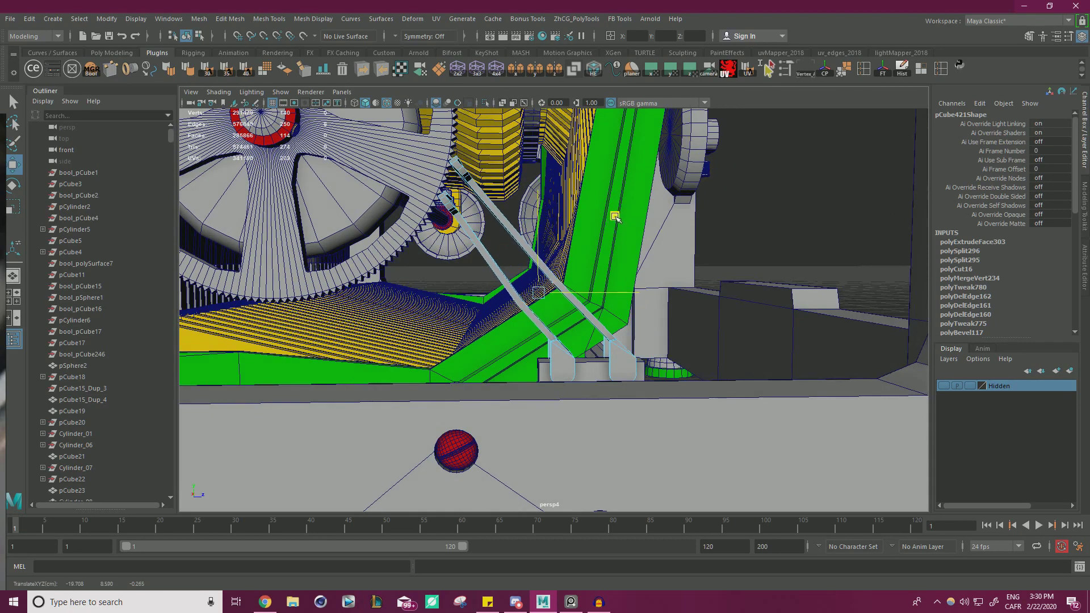
key("ctrl+b")
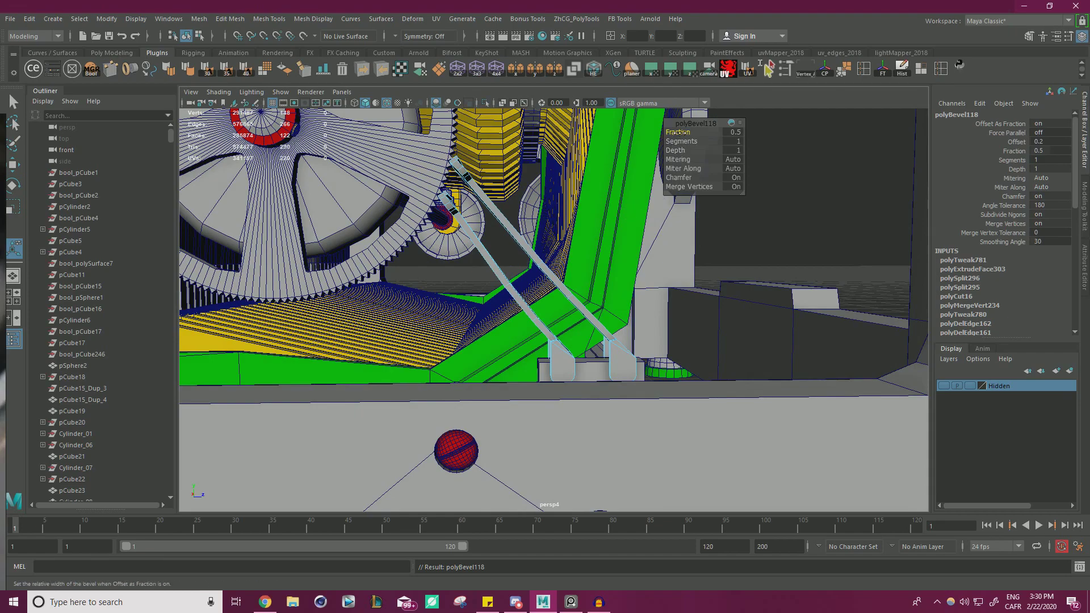
right_click_drag(805, 198, 567, 222)
left_click(840, 178)
key("q")
Step: Inspect the bent arms against the frame, select the pair and isolate it in the view
left_click_drag(567, 221, 451, 235, "alt")
right_click_drag(451, 235, 642, 275, "alt")
left_click_drag(642, 275, 630, 313, "alt")
right_click_drag(631, 313, 701, 288, "alt")
left_click_drag(701, 287, 644, 257, "alt")
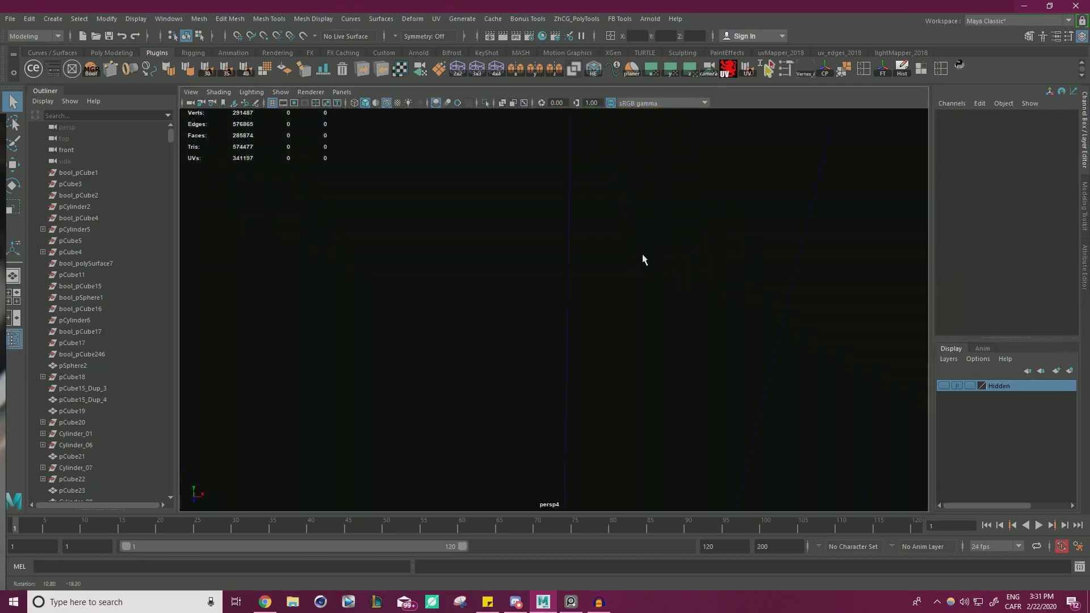
left_click_drag(643, 210, 500, 340, "alt")
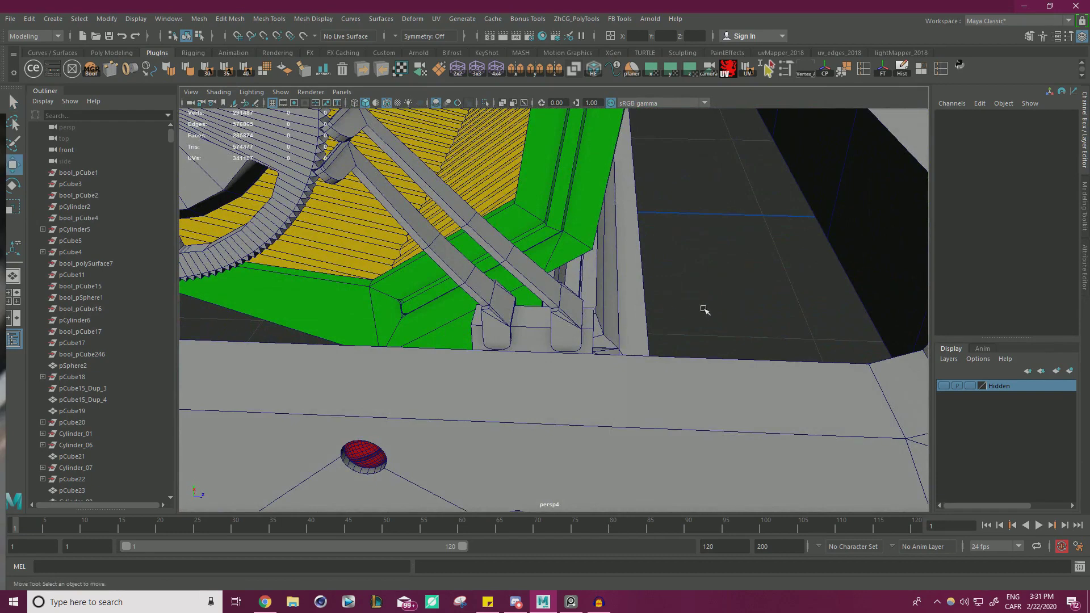
left_click(568, 325)
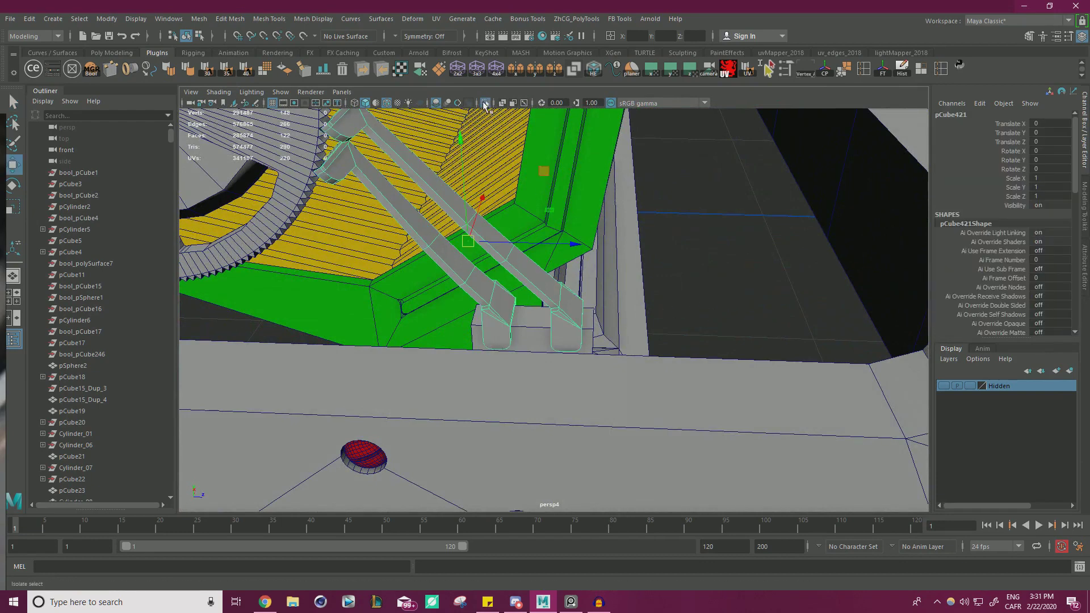
left_click(483, 102)
Step: Create a ModIt Cylindre Y 20 primitive on the outer face of one arm's rounded foot plate
left_click_drag(511, 255, 538, 207, "alt")
middle_click_drag(538, 206, 553, 161, "alt")
right_click_drag(552, 161, 682, 275, "alt")
right_click_drag(483, 268, 484, 298)
left_click(491, 277)
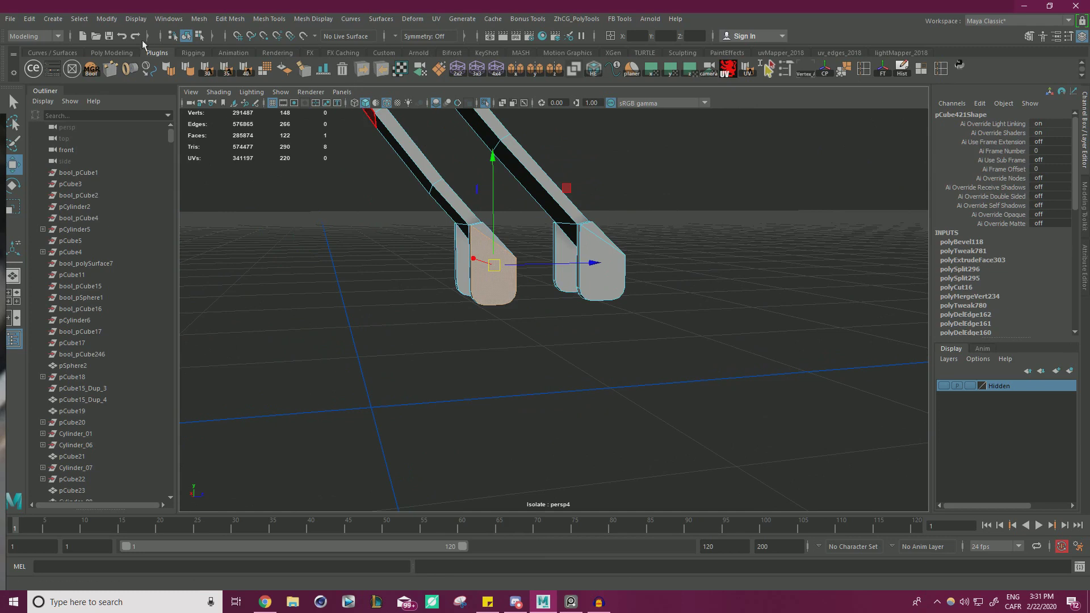
left_click(54, 70)
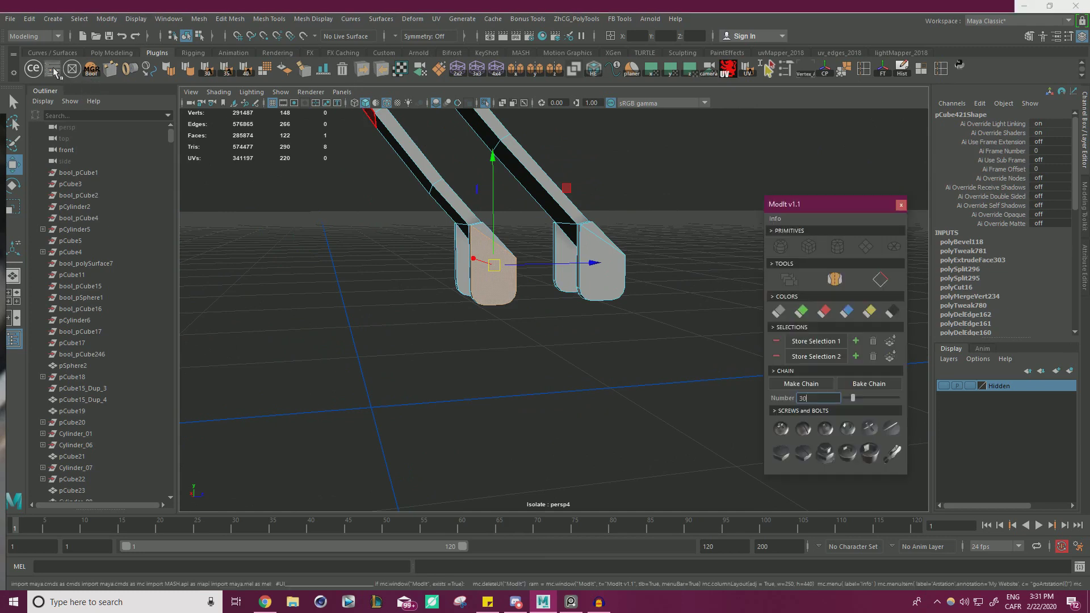
left_click(838, 249)
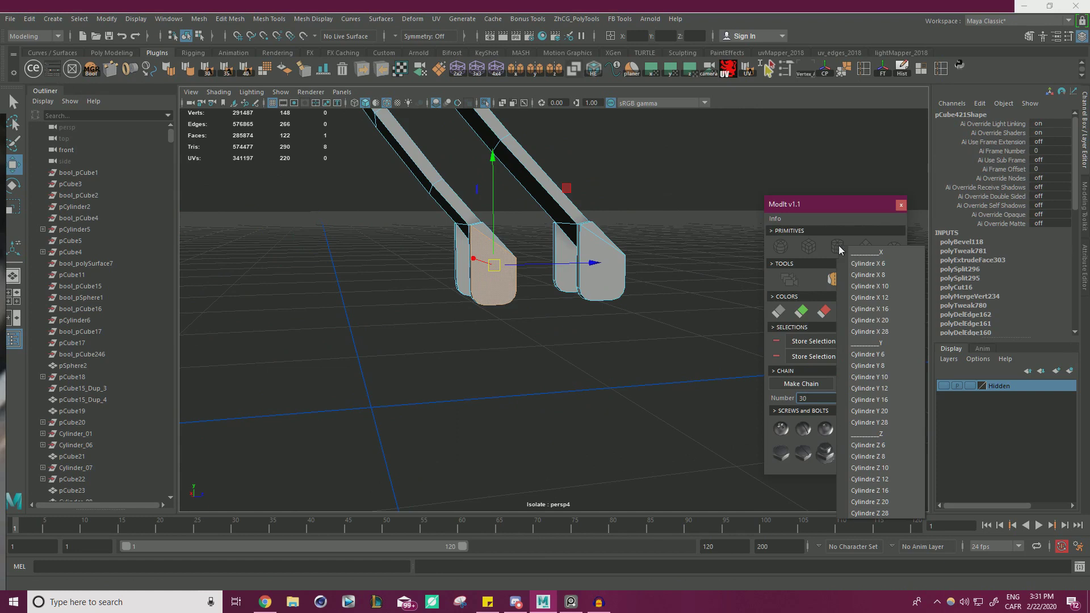
left_click(899, 411)
left_click(901, 205)
Step: Scale the new cylinder down uniformly to 0.016 and frame it in the view
key("r")
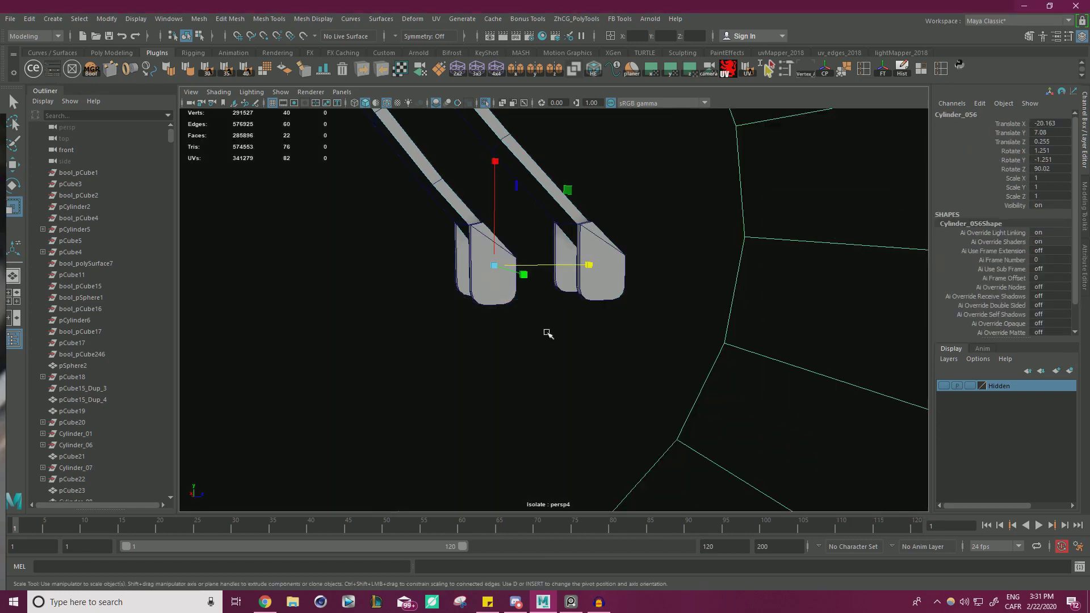
left_click_drag(493, 264, 427, 294)
left_click_drag(494, 266, 105, 386)
key("w")
key("f")
Step: Lengthen the cylinder along its axis to a Y scale of 0.104
right_click_drag(615, 336, 296, 351, "alt")
left_click_drag(215, 351, 346, 349, "alt")
key("r")
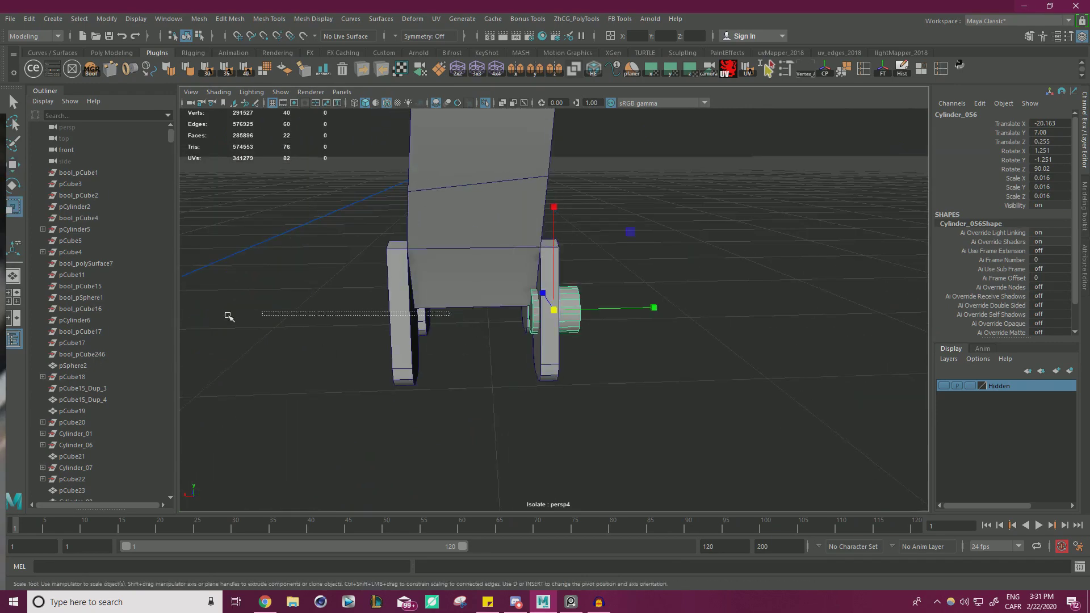
left_click_drag(653, 309, 968, 301)
key("w")
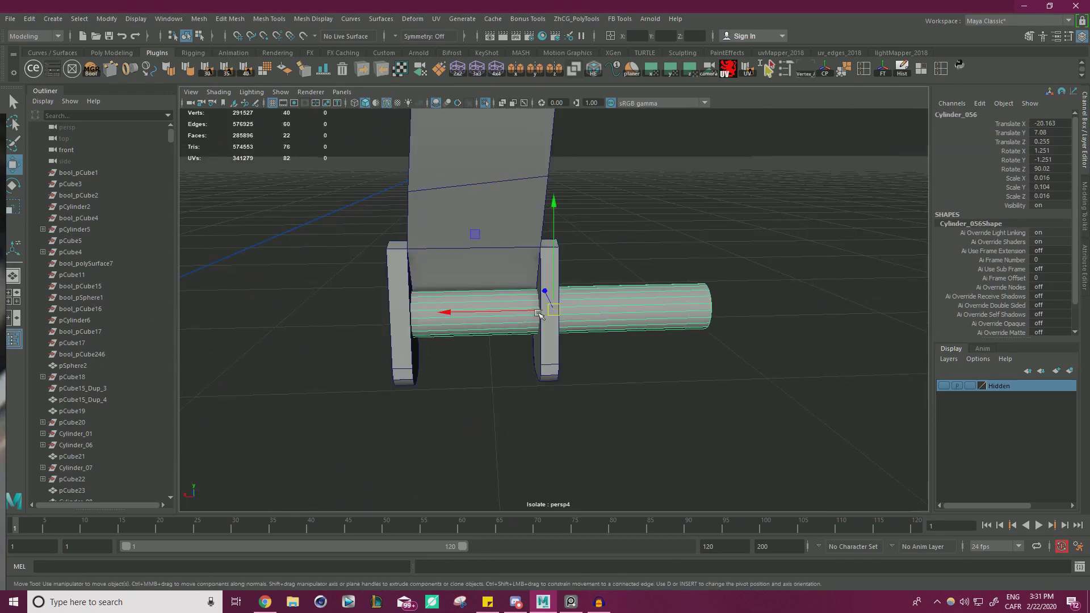
Step: Move the cylinder through both foot plates to X -19.789 and Y 6.888, and thicken it to 0.019 in X and Z scale
left_click_drag(488, 310, 431, 312)
left_click_drag(699, 312, 571, 285, "alt")
left_click_drag(550, 234, 647, 272)
key("r")
key("w")
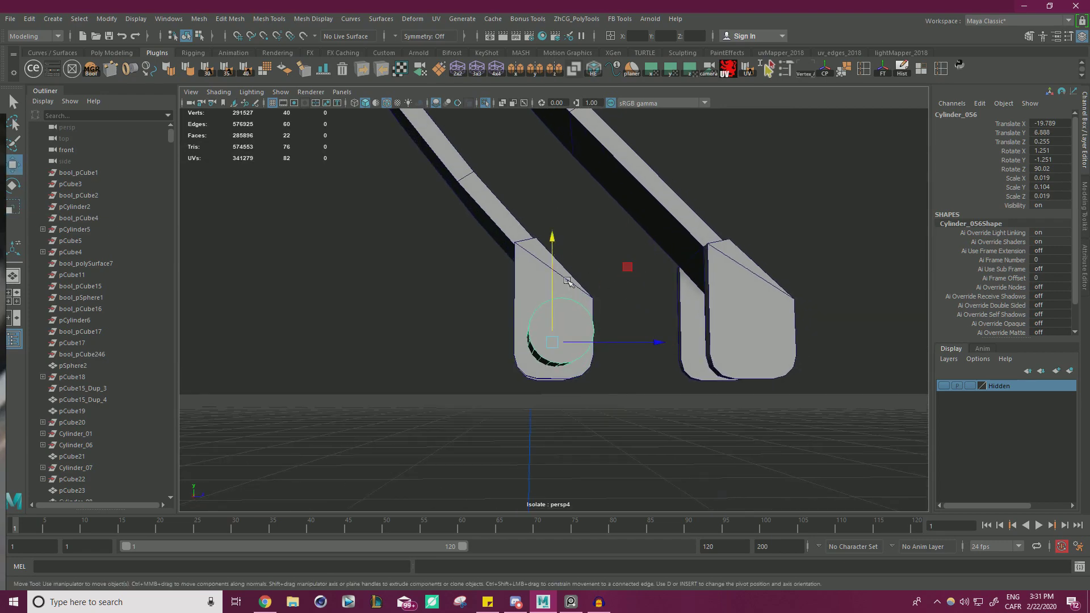
Step: Thin the pin cylinder to 0.013 in X and Z scale and lower it to Y 6.847 within the foot plate
left_click_drag(554, 282, 668, 282, "alt")
key("Delete")
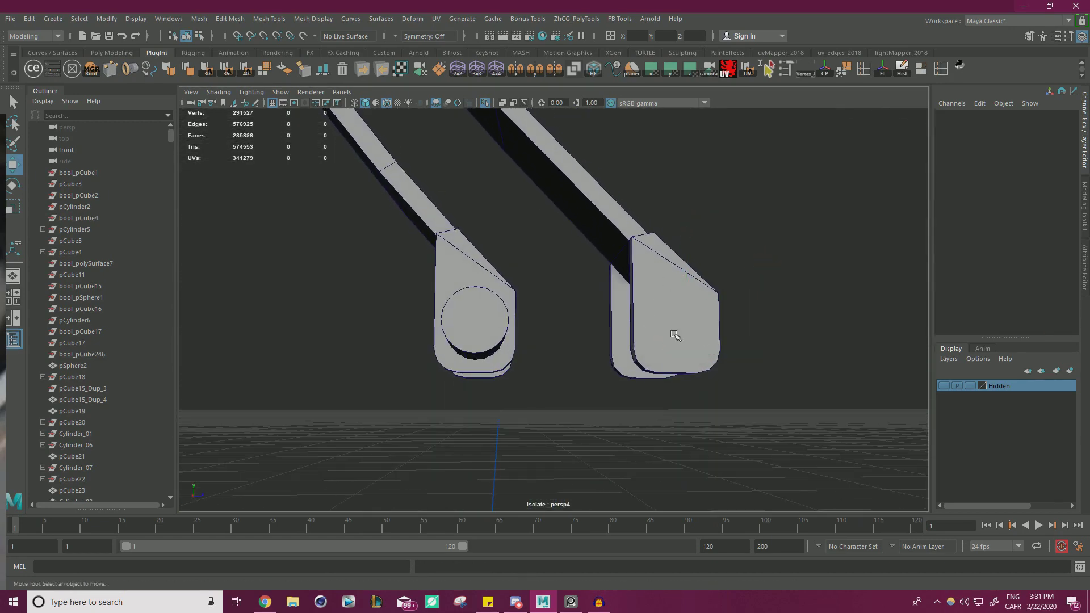
key("ctrl+z")
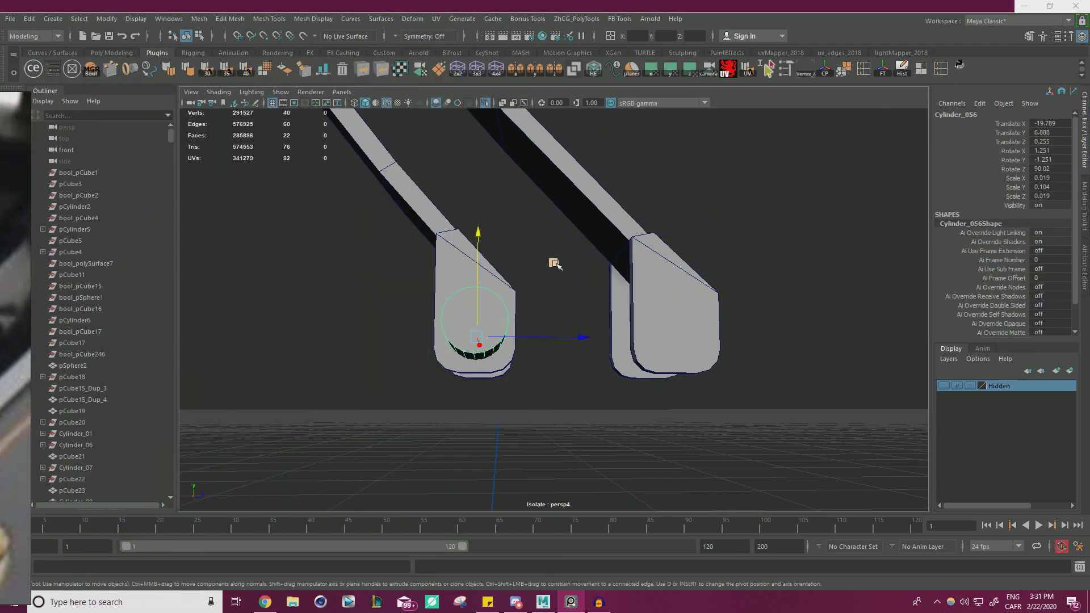
left_click_drag(520, 398, 521, 409, "alt")
key("r")
left_click_drag(554, 263, 538, 264)
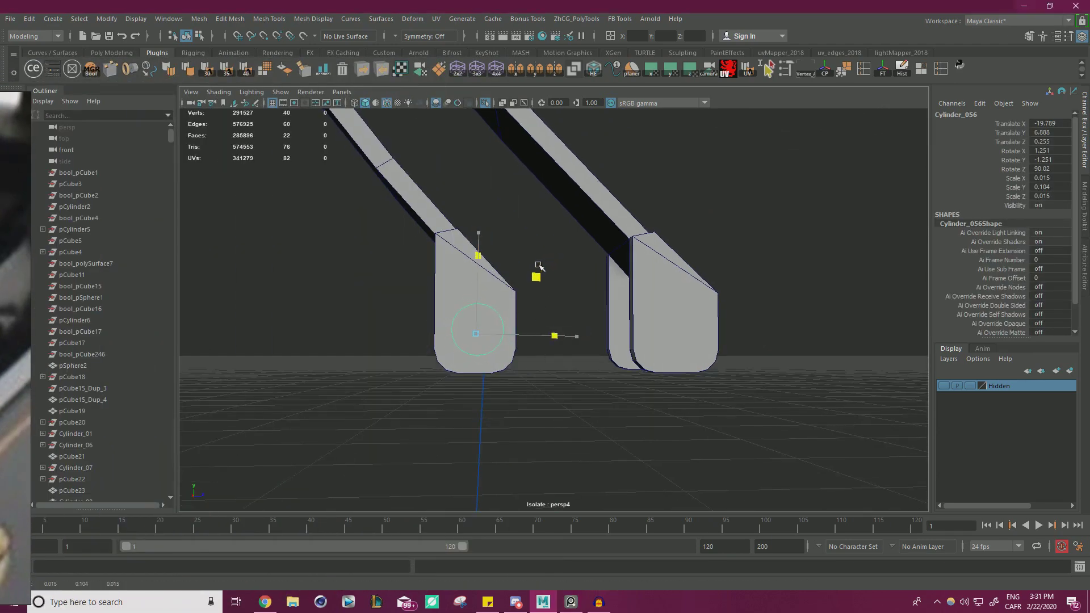
middle_click_drag(564, 305, 535, 303, "alt")
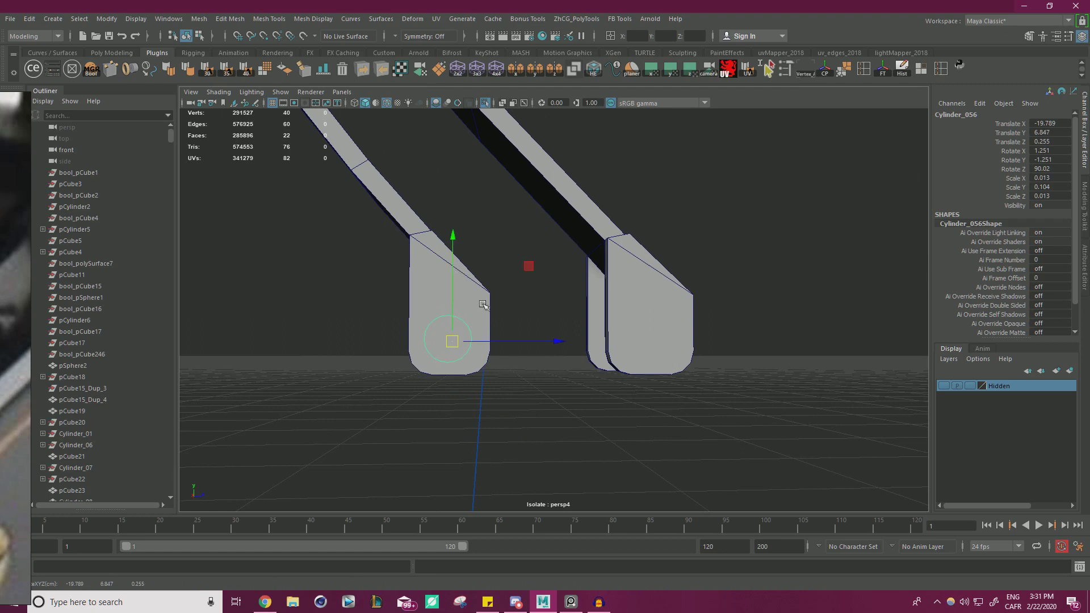
Step: Poke the outer face of the other arm's foot plate so that edges radiate from its centre
left_click(601, 341)
right_click_drag(636, 321, 636, 314)
left_click(645, 314)
right_click_drag(765, 302, 794, 287, "shift")
right_click_drag(743, 226, 789, 210)
left_click(737, 278)
Step: Duplicate the pin cylinder and place the copy through the other arm's foot plates at Z 1.592
left_click(440, 331)
left_click_drag(507, 342, 645, 313)
left_click_drag(703, 344, 667, 329, "alt")
middle_click_drag(667, 329, 593, 335, "alt")
right_click_drag(594, 335, 642, 343, "alt")
left_click_drag(622, 343, 627, 342)
Step: Remove the radiating poke edges from the foot plate's outer face
left_click(572, 368)
left_click_drag(558, 254, 557, 290, "alt")
right_click_drag(557, 290, 570, 266)
left_click(572, 269)
left_click_drag(547, 272, 549, 296, "alt")
left_click_drag(549, 296, 525, 306, "alt")
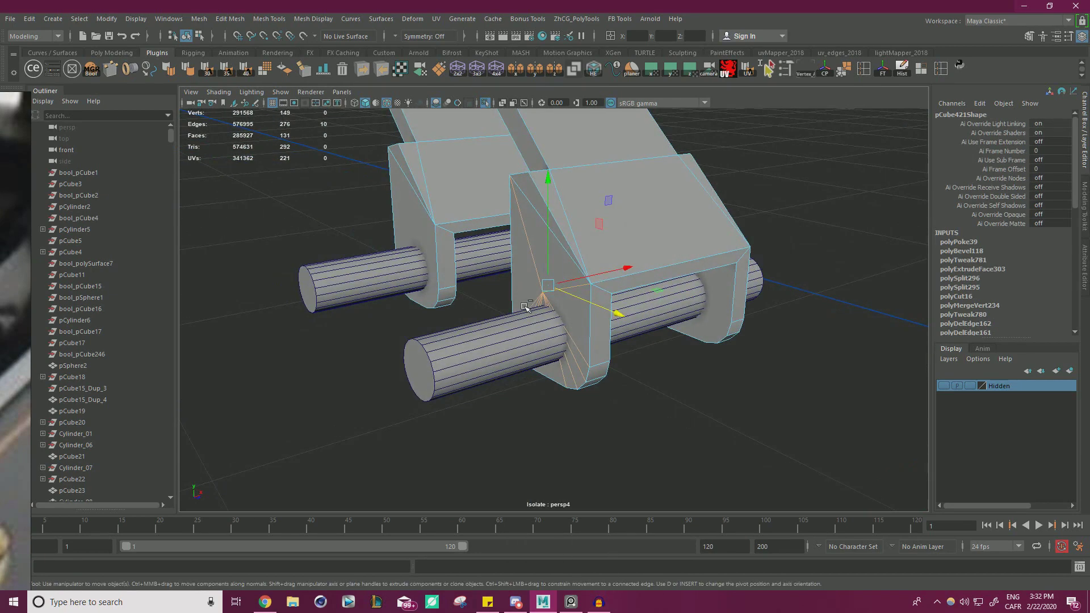
right_click_drag(585, 253, 639, 236)
Step: Select both pin cylinders and combine them into a single mesh
scroll(558, 302, "down", 3)
left_click_drag(557, 301, 327, 425, "alt")
left_click(257, 437)
left_click_drag(256, 438, 327, 453, "alt")
left_click_drag(619, 371, 619, 371)
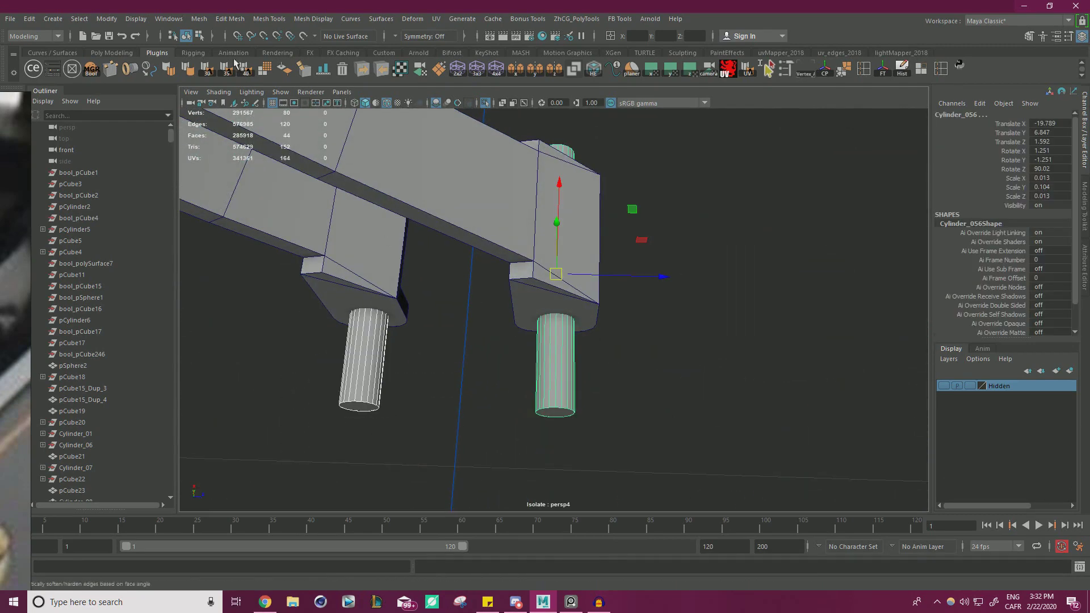
left_click(199, 22)
left_click(236, 61)
left_click_drag(364, 335, 449, 220, "alt")
left_click(669, 259)
Step: Subtract the combined pins from the arms' foot plates with a new DcBoolManager Difference operation
left_click_drag(506, 384, 469, 416, "alt")
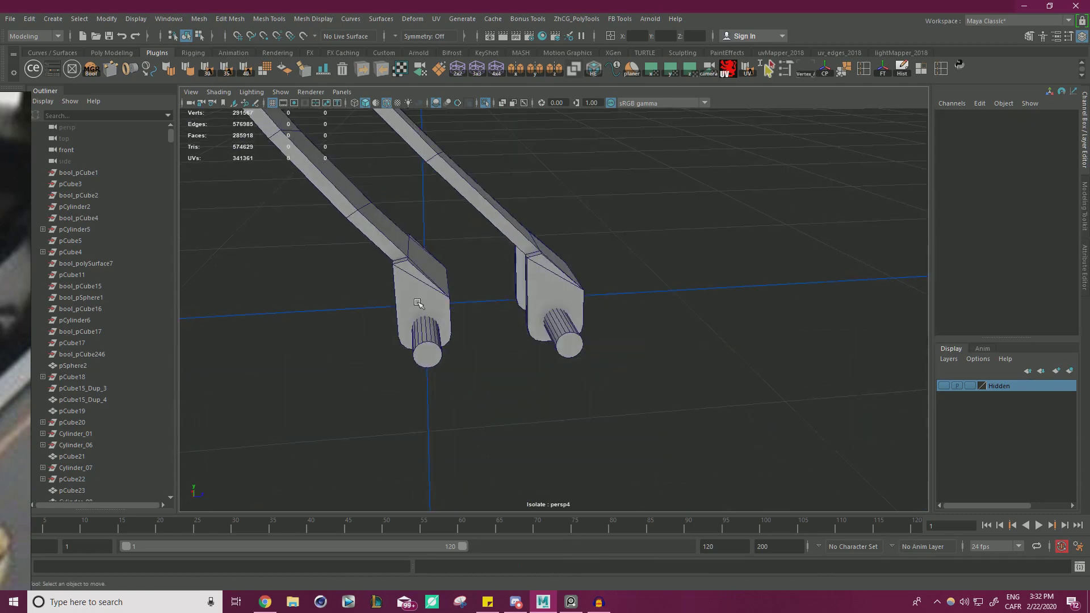
left_click(419, 303)
left_click(421, 354)
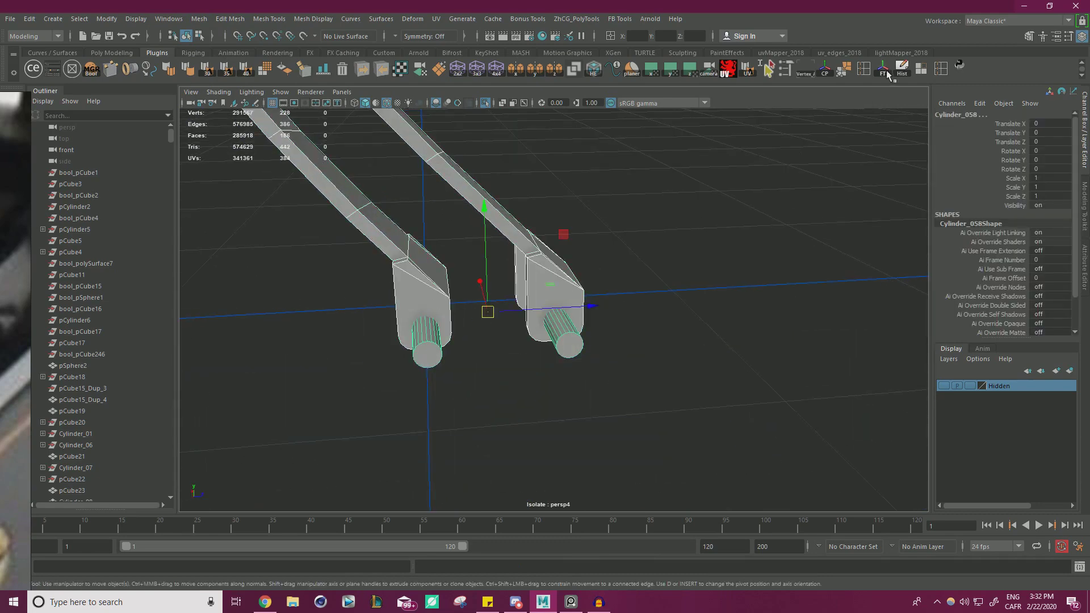
left_click(90, 69)
left_click(696, 268)
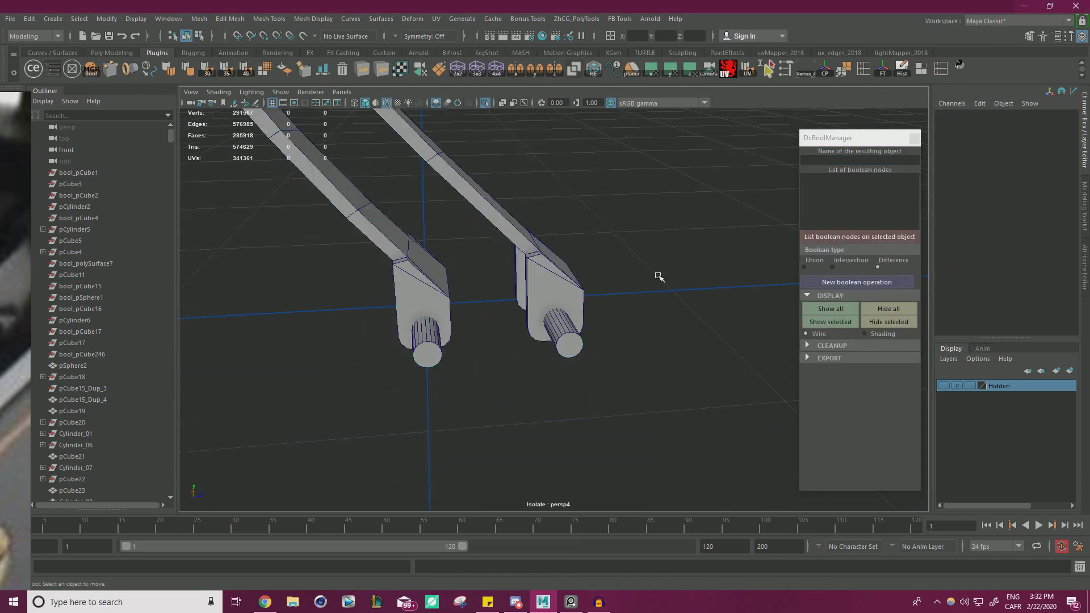
left_click(548, 281)
left_click(585, 297)
left_click(564, 306)
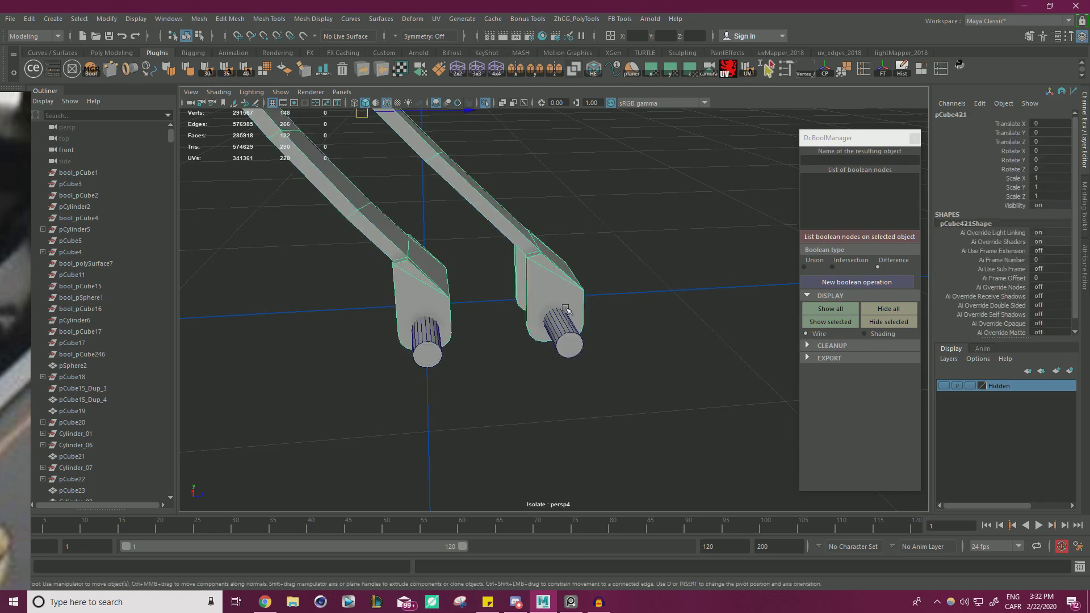
left_click(569, 344, "shift")
left_click(858, 282)
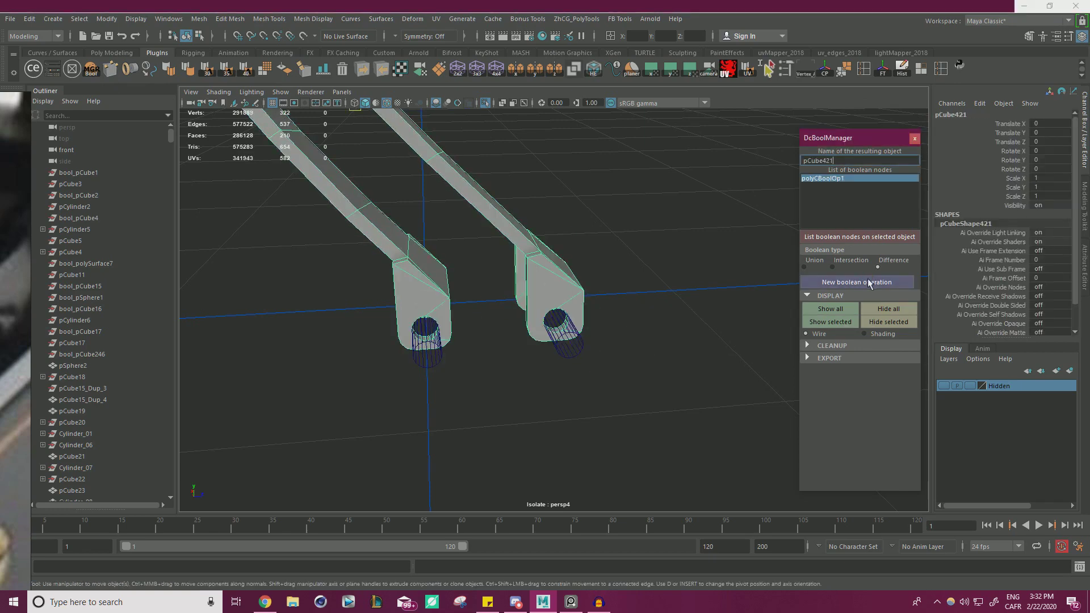
Step: Clean up the boolean by deleting its history and base objects, and close DcBoolManager
left_click(808, 348)
left_click(812, 372)
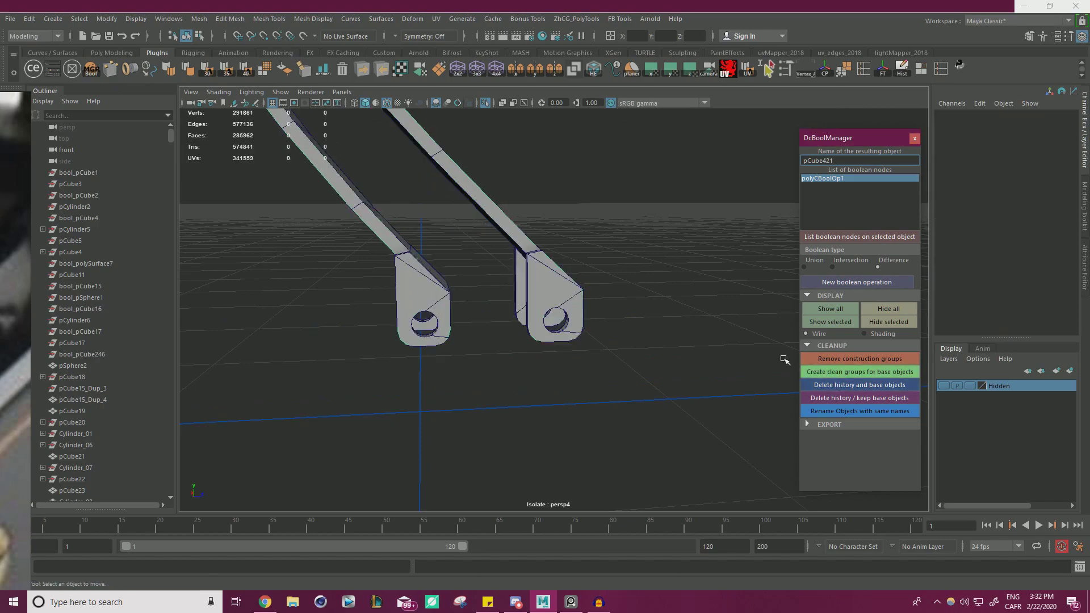
left_click(915, 138)
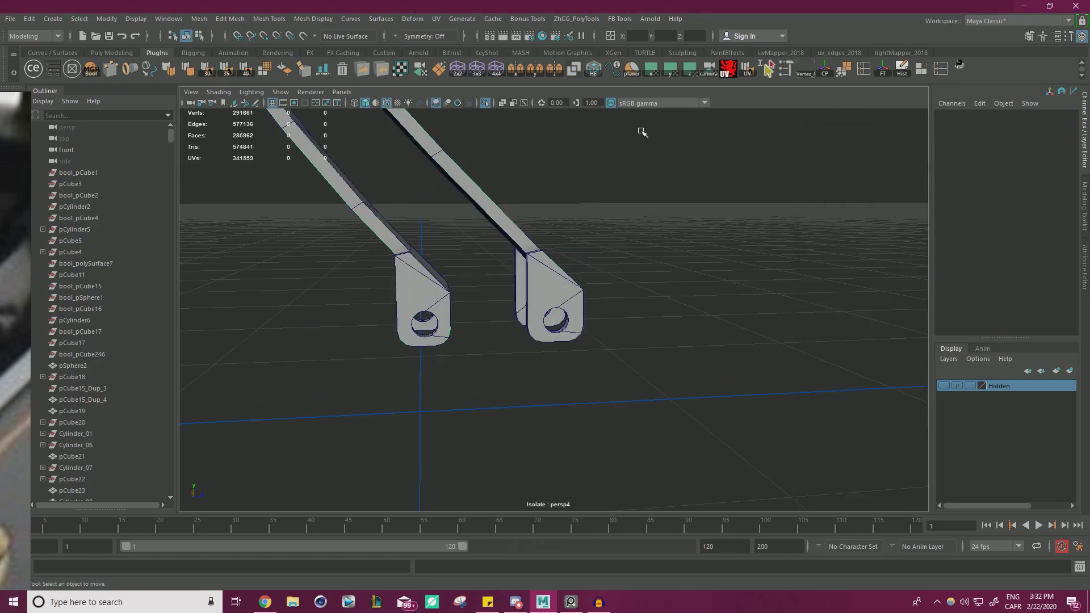
Step: Duplicate the middle slotted screw head of the frame rail and move the copy near the arm's foot hole at X 43.022, Y -22.861, Z -8.755
left_click(484, 103)
right_click_drag(598, 230, 465, 276, "alt")
left_click_drag(545, 255, 523, 295, "alt")
right_click_drag(523, 294, 511, 386, "alt")
middle_click_drag(511, 386, 518, 321, "alt")
right_click_drag(518, 321, 440, 329, "alt")
left_click(440, 329)
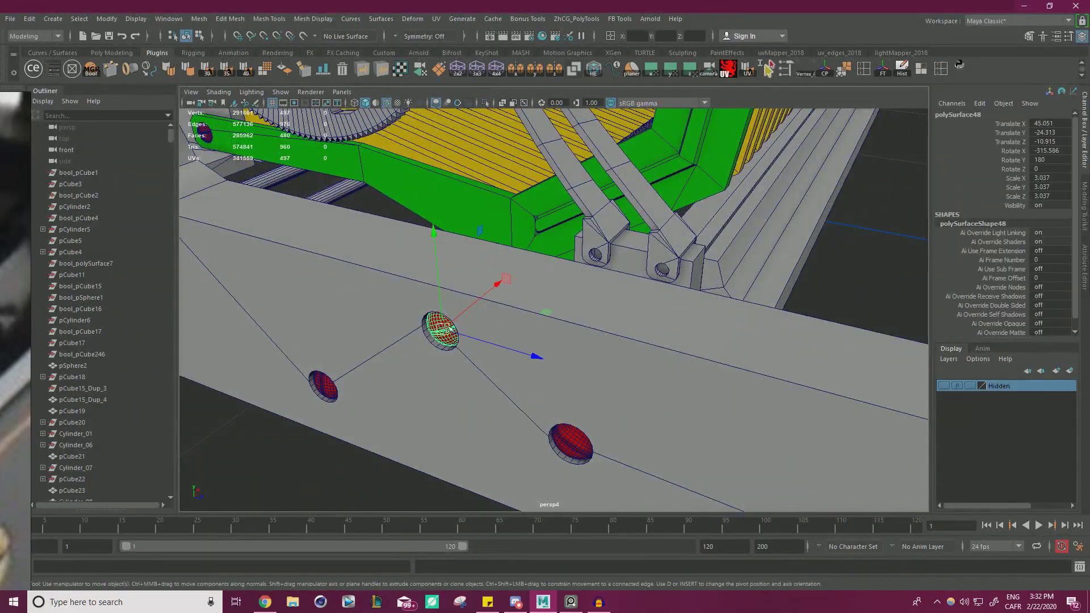
left_click_drag(534, 303, 621, 295)
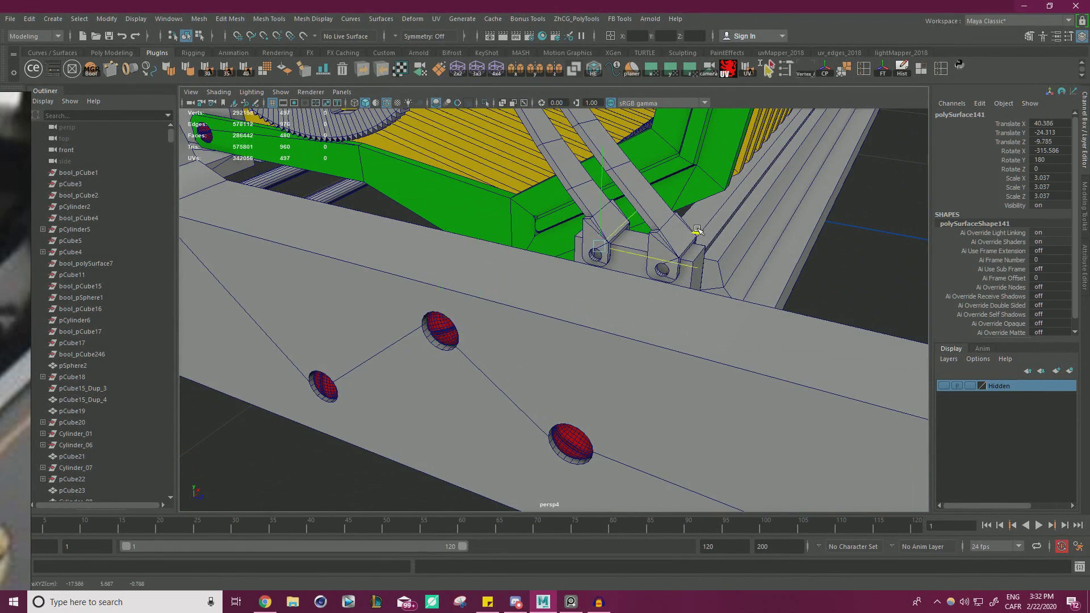
right_click_drag(694, 280, 636, 267, "alt")
key("w")
left_click_drag(628, 247, 619, 283, "alt")
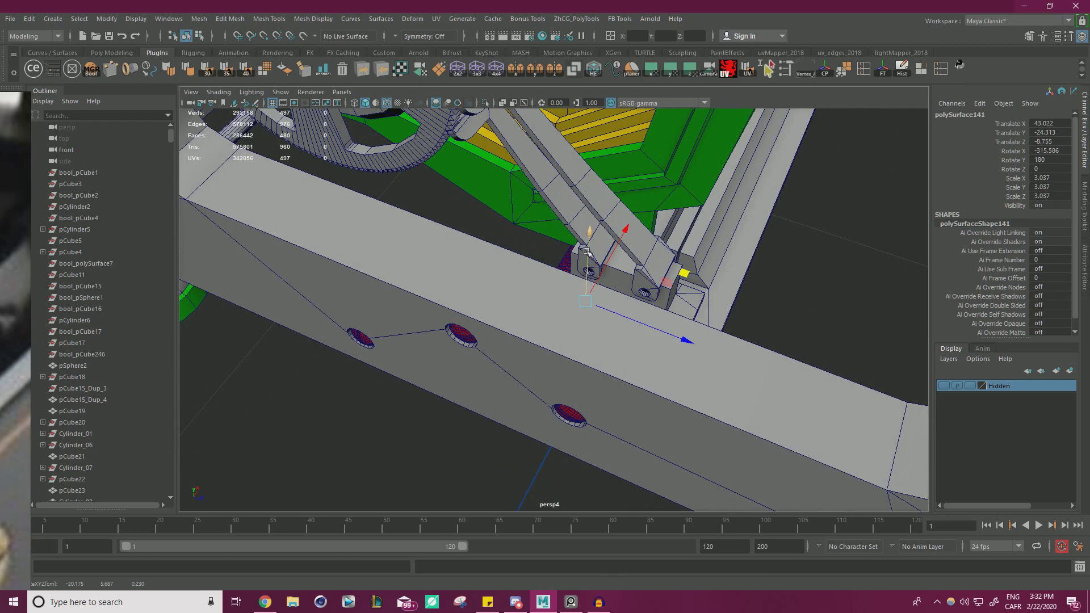
key("f")
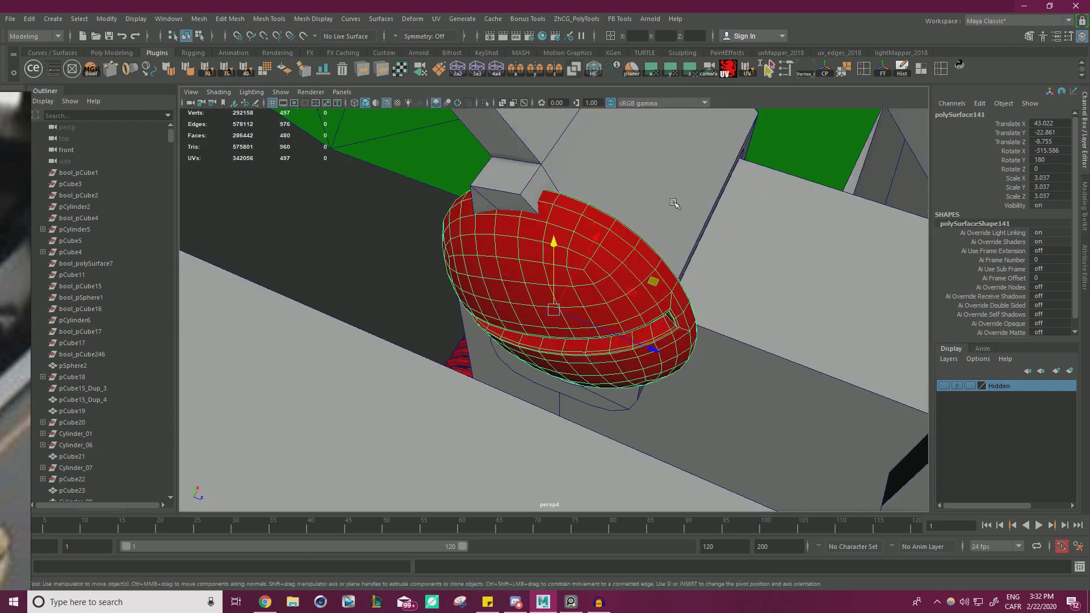
Step: Isolate the screw head with the arms and their mounting block, and scale it uniformly to 0.942
left_click(749, 297)
left_click(485, 102)
left_click_drag(506, 273, 523, 165, "alt")
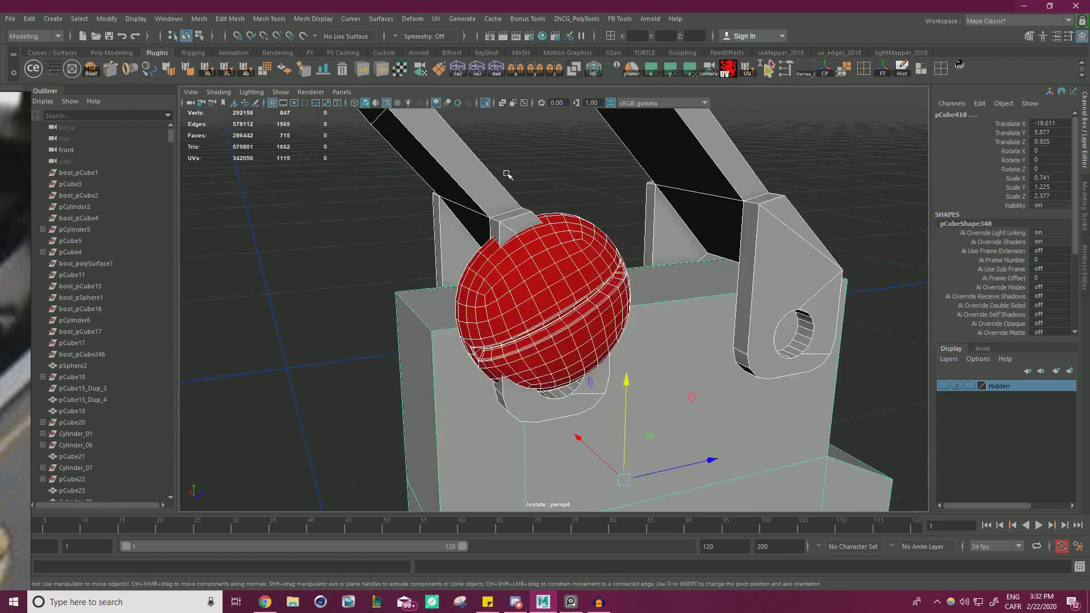
scroll(565, 288, "down", 2)
left_click(587, 285)
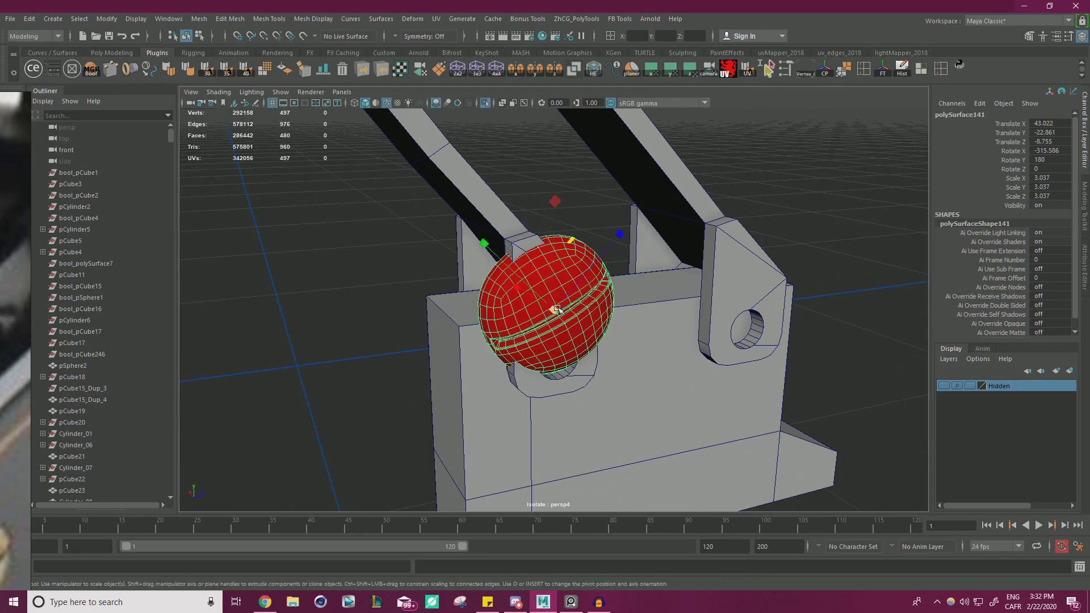
left_click_drag(557, 310, 452, 327)
left_click_drag(585, 352, 562, 275, "alt")
scroll(558, 250, "up", 3)
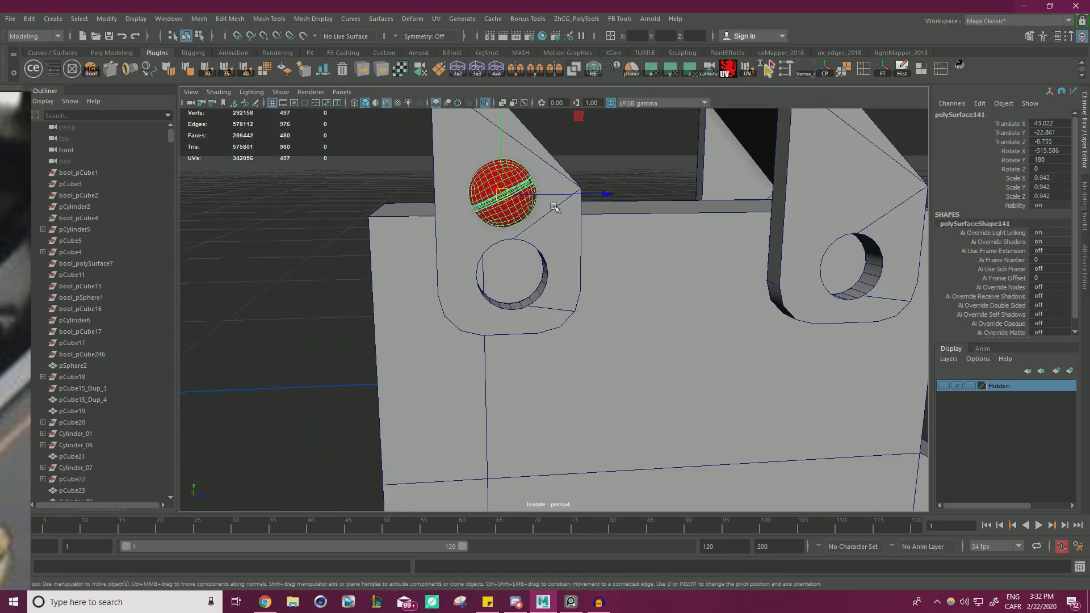
Step: Move the screw head over the foot plate's hole at Y -23.156 and Z -8.72
left_click_drag(561, 192, 505, 235)
left_click_drag(513, 171, 513, 276)
key("f")
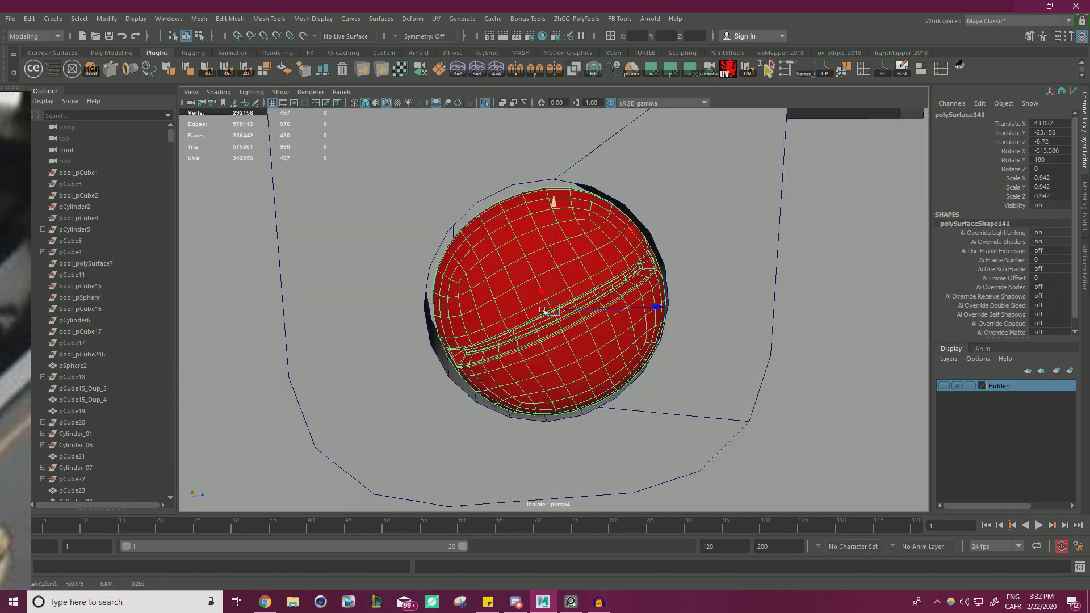
Step: Seat the screw head in the hole at X 42.993, rotated to -191.277 in X and scaled uniformly to 1.007
scroll(593, 308, "down", 3)
left_click_drag(593, 309, 554, 311, "alt")
key("e")
left_click_drag(460, 233, 503, 430, "alt")
key("w")
scroll(550, 264, "down", 5)
middle_click_drag(549, 264, 418, 241, "alt")
left_click_drag(419, 241, 433, 260, "alt")
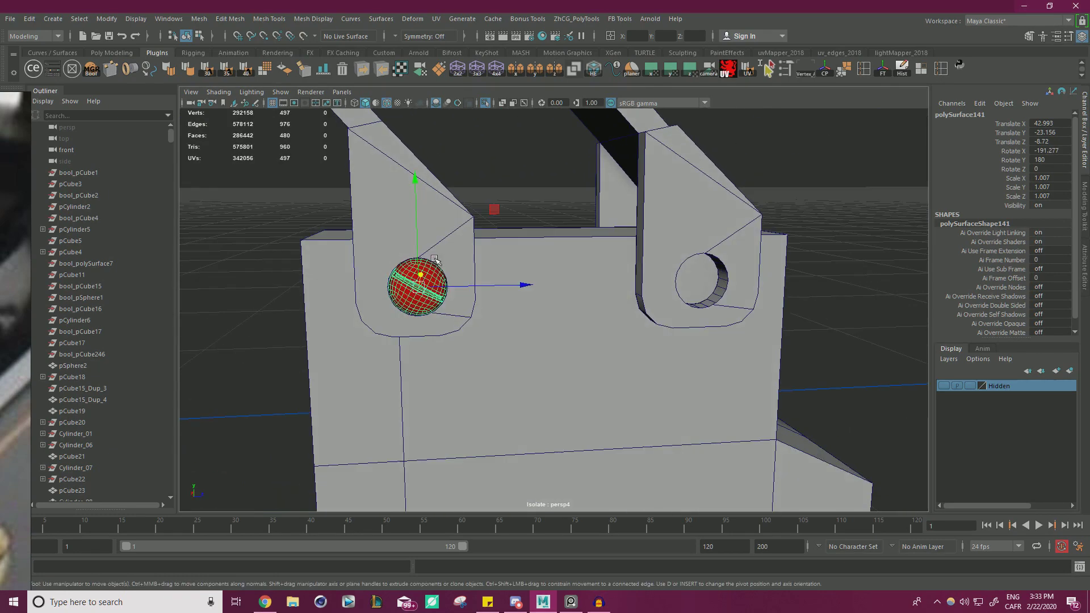
Step: Duplicate the screw head into the other arm's hole at Z -7.388 and rotate the copy to -230.887 in X
left_click_drag(511, 280, 656, 305, "shift")
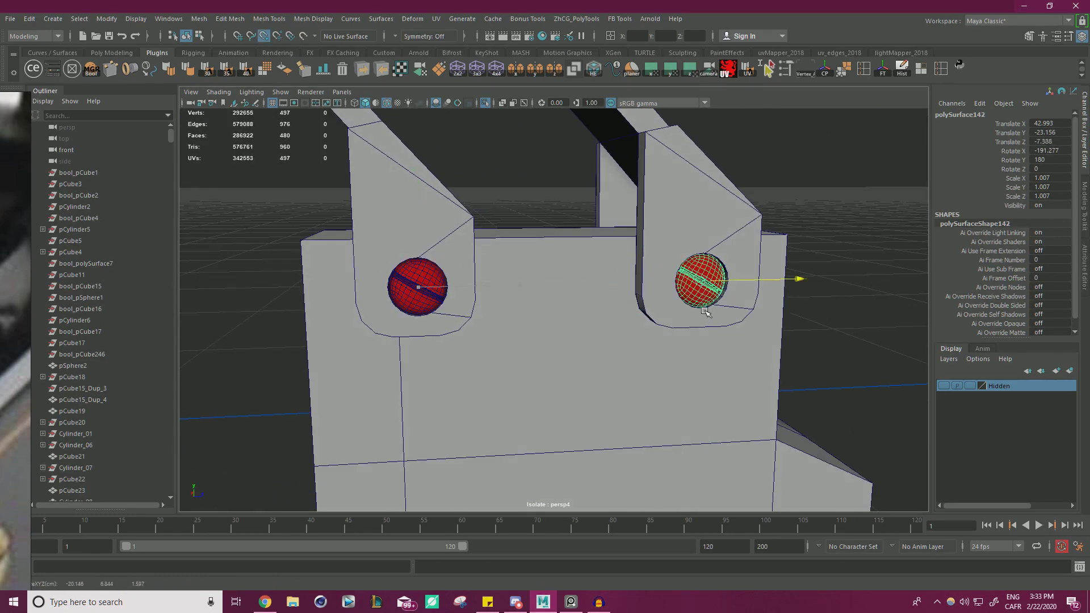
scroll(744, 285, "down", 2)
key("e")
left_click_drag(621, 195, 624, 186)
key("w")
Step: Duplicate both screw heads, turn the copies to 360 in Y, and move them into the opposite foot plates' holes at X 41.992
left_click(334, 288, "shift")
left_click_drag(334, 288, 573, 271, "alt")
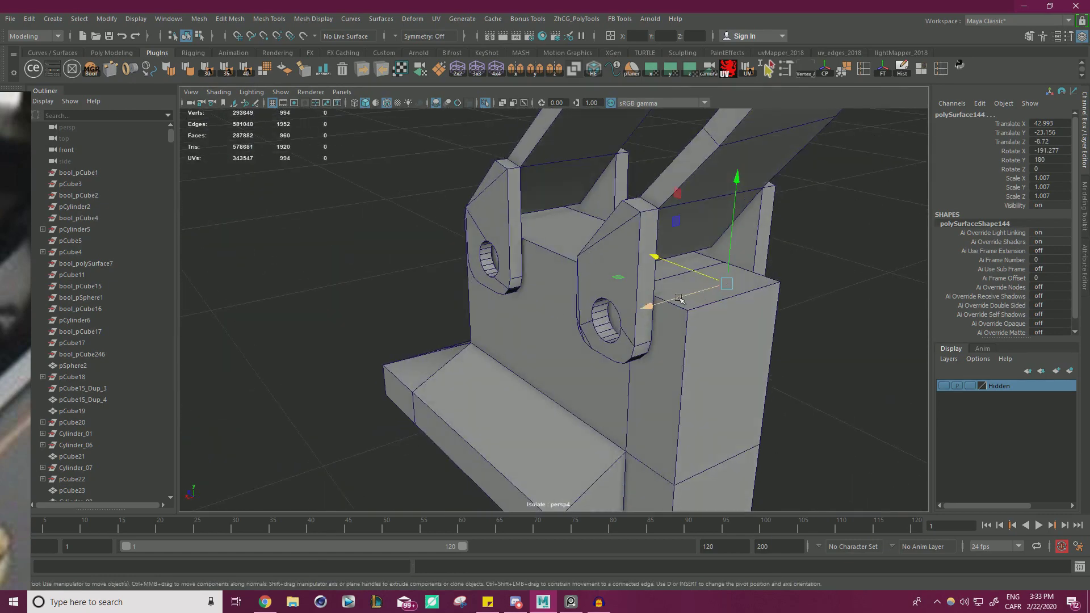
left_click_drag(556, 333, 609, 395, "alt")
scroll(707, 315, "up", 2)
key("e")
left_click_drag(610, 478, 755, 466)
key("w")
mouse_move(513, 464)
left_mouse_down()
mouse_move(522, 458)
mouse_move(512, 467)
left_mouse_up()
left_click_drag(511, 467, 606, 416, "alt")
right_click_drag(606, 417, 489, 409, "alt")
middle_click_drag(489, 409, 502, 416, "alt")
left_click_drag(559, 265, 710, 383)
Step: Fit one opposite-side screw head to its hole at X 41.971, Y -23.15, Z -8.748 and rotate it to -203.976 in X
left_click(686, 345)
left_click_drag(686, 346, 596, 292, "alt")
right_click_drag(596, 292, 705, 312, "alt")
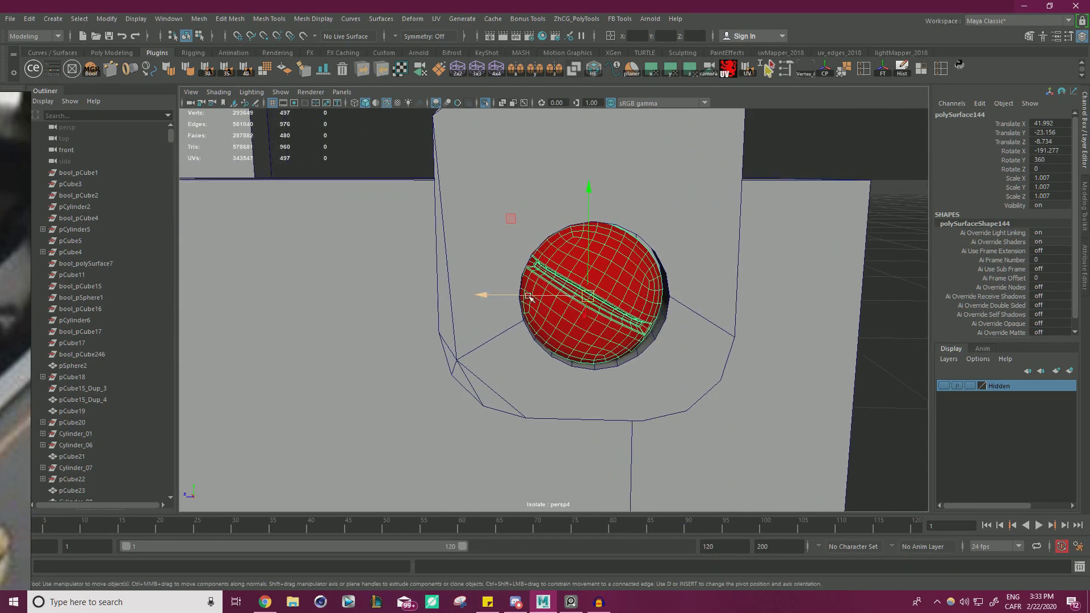
left_click_drag(528, 297, 589, 367)
left_click_drag(596, 278, 612, 402, "alt")
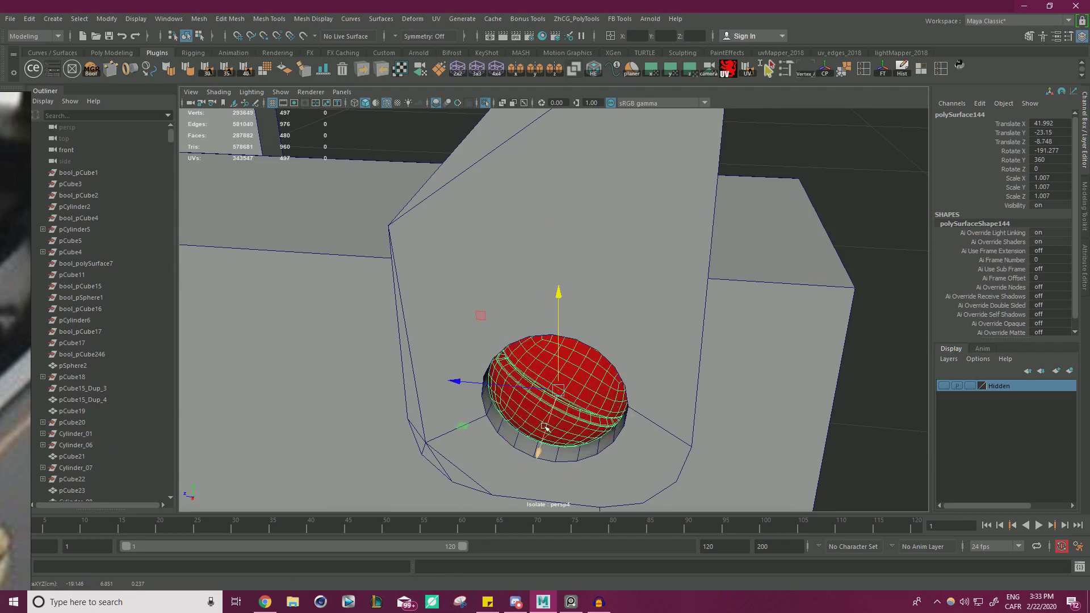
left_click_drag(544, 425, 542, 434)
key("e")
left_click_drag(612, 317, 626, 333)
right_click_drag(626, 332, 388, 319, "alt")
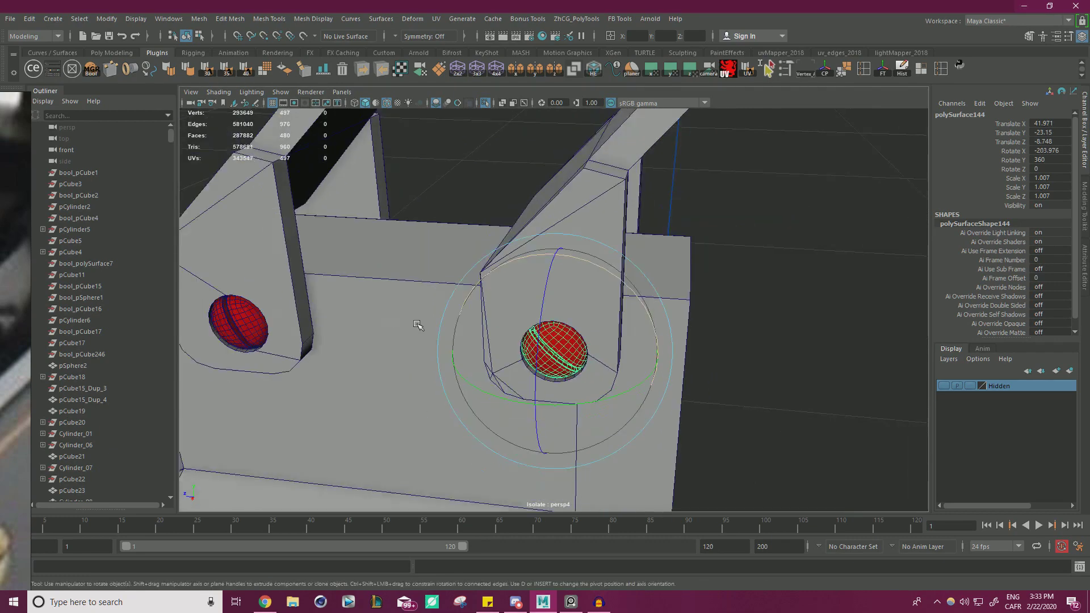
Step: Adjust the position and rotation of the other opposite-side screw head within its foot plate hole
left_click_drag(388, 320, 437, 296, "alt")
right_click_drag(341, 307, 420, 307, "alt")
middle_click_drag(419, 307, 545, 309, "alt")
left_click(540, 304)
key("w")
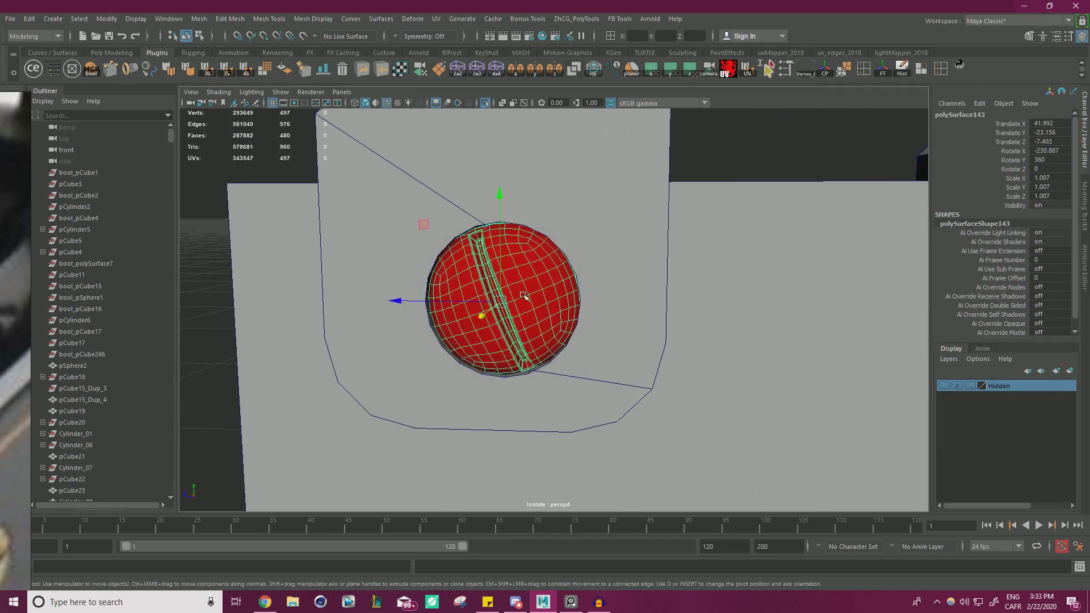
mouse_move(450, 300)
left_mouse_down()
mouse_move(324, 303)
mouse_move(451, 300)
left_mouse_up()
key("v")
left_click_drag(499, 222, 655, 328)
left_click_drag(559, 275, 589, 331, "alt")
key("e")
left_click_drag(514, 278, 806, 333)
key("w")
left_click_drag(589, 408, 589, 396)
Step: Examine the screw heads' fit in the foot plates from both sides of the mounting block
right_click_drag(602, 307, 365, 341, "alt")
left_click_drag(624, 335, 545, 344, "alt")
right_click_drag(562, 344, 705, 344, "alt")
left_click(706, 345)
left_click_drag(681, 381, 676, 253, "alt")
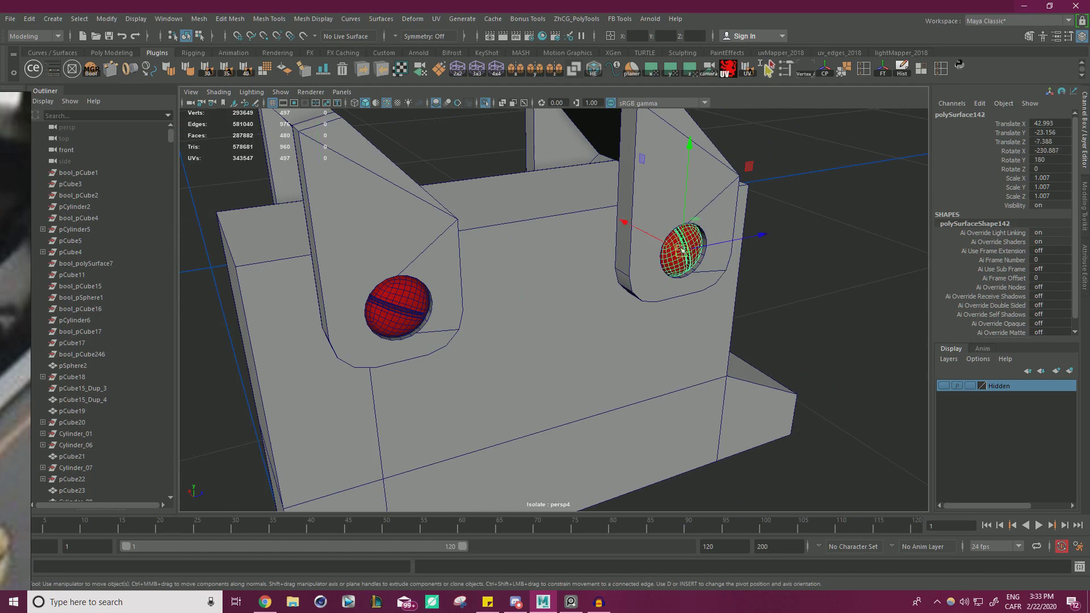
right_click_drag(796, 249, 840, 226)
left_click(840, 226)
left_click_drag(795, 239, 636, 236, "alt")
right_click_drag(636, 239, 479, 249, "alt")
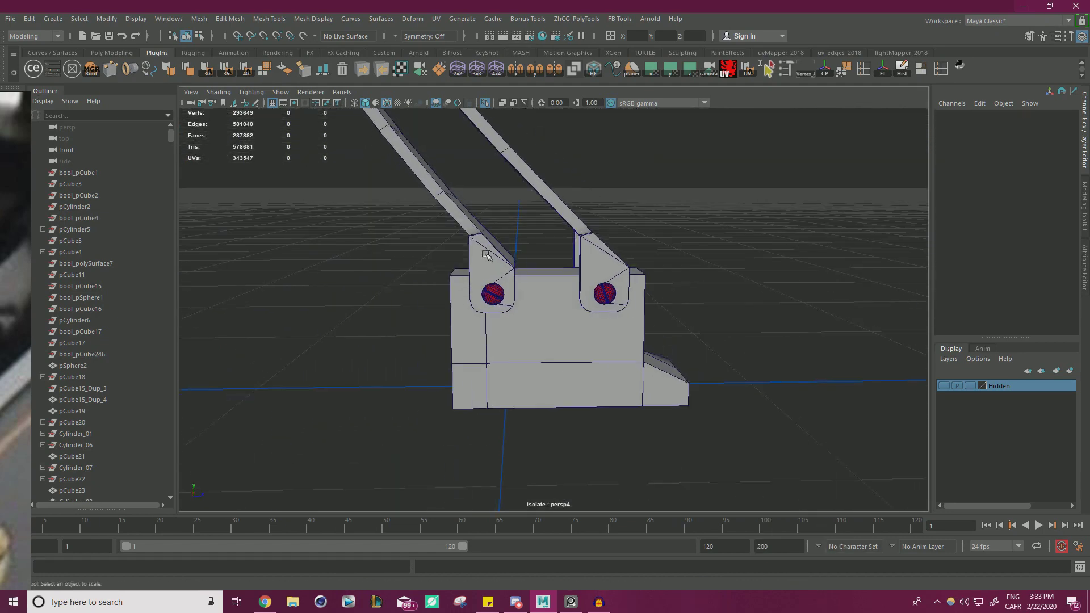
left_click_drag(500, 300, 452, 239, "alt")
Step: Leave isolation and assign the red ModIt colour to the pair of arms beside the gear wheel
left_click(486, 102)
right_click_drag(494, 227, 569, 284, "alt")
left_click_drag(569, 285, 573, 316, "alt")
right_click_drag(573, 317, 675, 362, "alt")
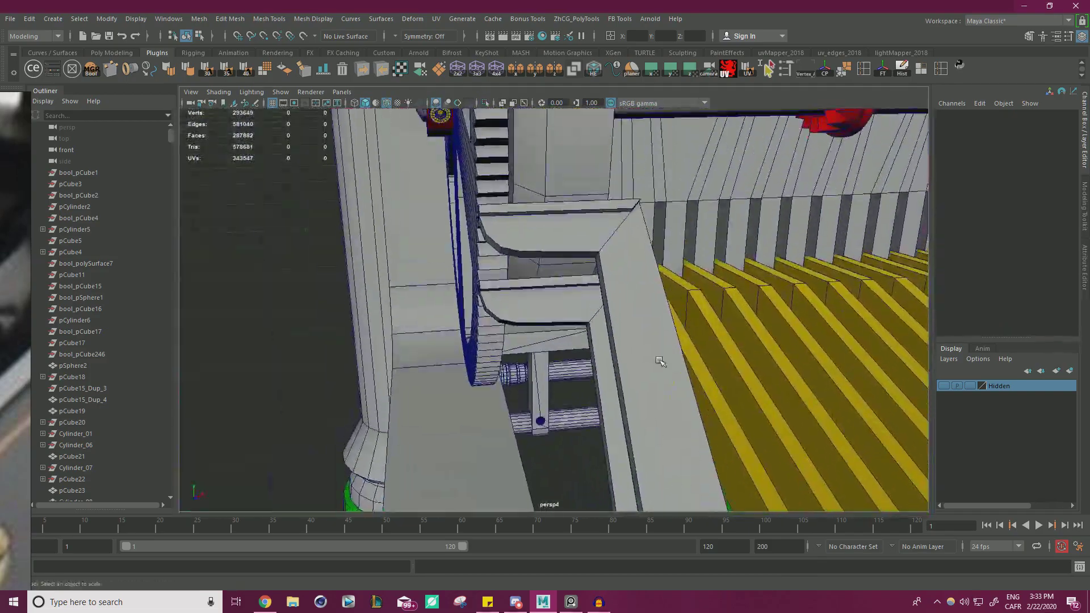
left_click_drag(686, 352, 494, 307, "alt")
scroll(518, 250, "down", 10)
scroll(494, 306, "down", 6)
scroll(741, 372, "up", 5)
left_click(642, 331)
left_click_drag(612, 361, 574, 318, "alt")
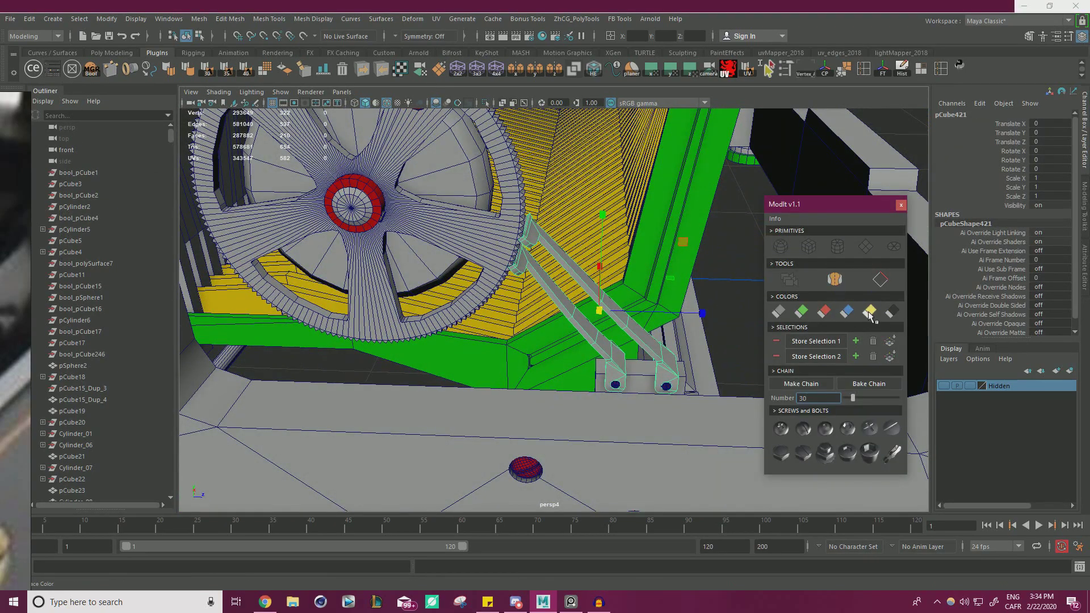
left_click(901, 205)
left_click(808, 285)
Step: Look over the whole typewriter model from several angles
right_click_drag(809, 285, 443, 262, "alt")
left_click_drag(443, 262, 374, 273, "alt")
right_click_drag(375, 272, 363, 304, "alt")
left_click_drag(363, 304, 431, 306, "alt")
right_click_drag(431, 307, 387, 308, "alt")
left_click_drag(386, 308, 339, 309, "alt")
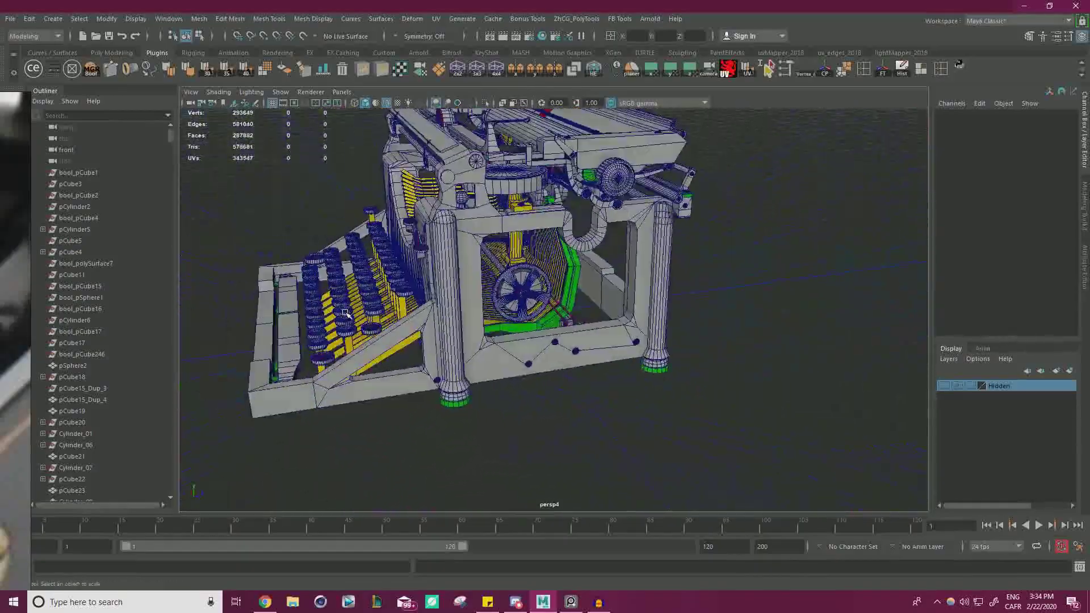
Step: Extrude the open edge on the underside of the arms' mounting block across the gap beneath its upright
scroll(670, 325, "up", 10)
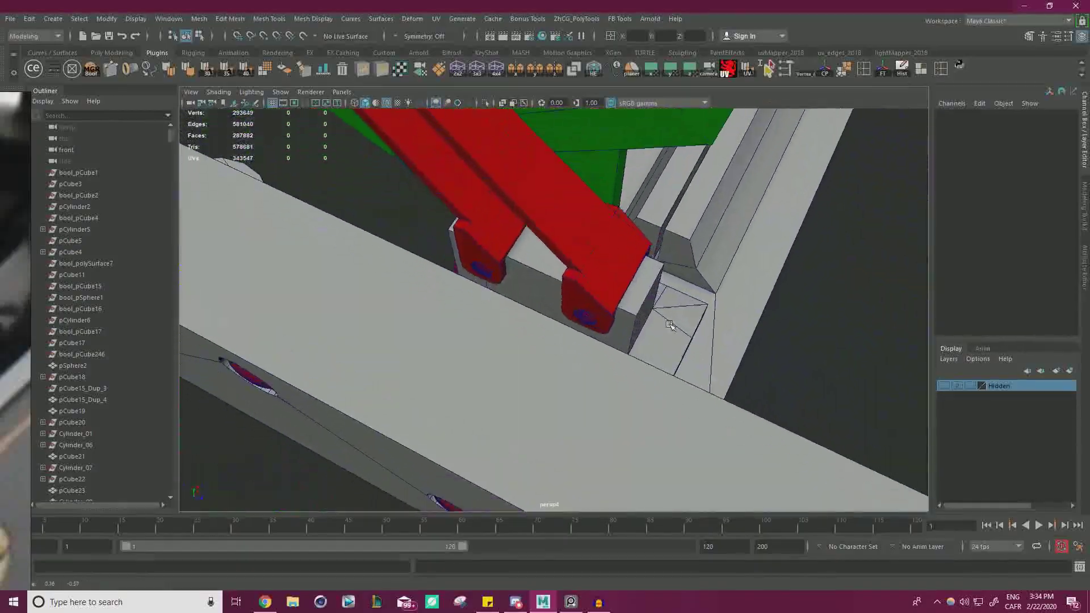
left_click_drag(670, 325, 603, 350, "alt")
left_click(604, 351)
left_click_drag(588, 293, 604, 301, "alt")
left_click_drag(640, 205, 755, 318, "alt")
middle_click_drag(754, 317, 857, 267, "alt")
left_click_drag(670, 318, 727, 284, "alt")
right_click_drag(727, 284, 748, 283, "alt")
left_click_drag(750, 283, 691, 223, "alt")
right_click_drag(672, 223, 670, 149)
key("w")
left_click(573, 248)
left_click_drag(492, 257, 512, 261, "shift")
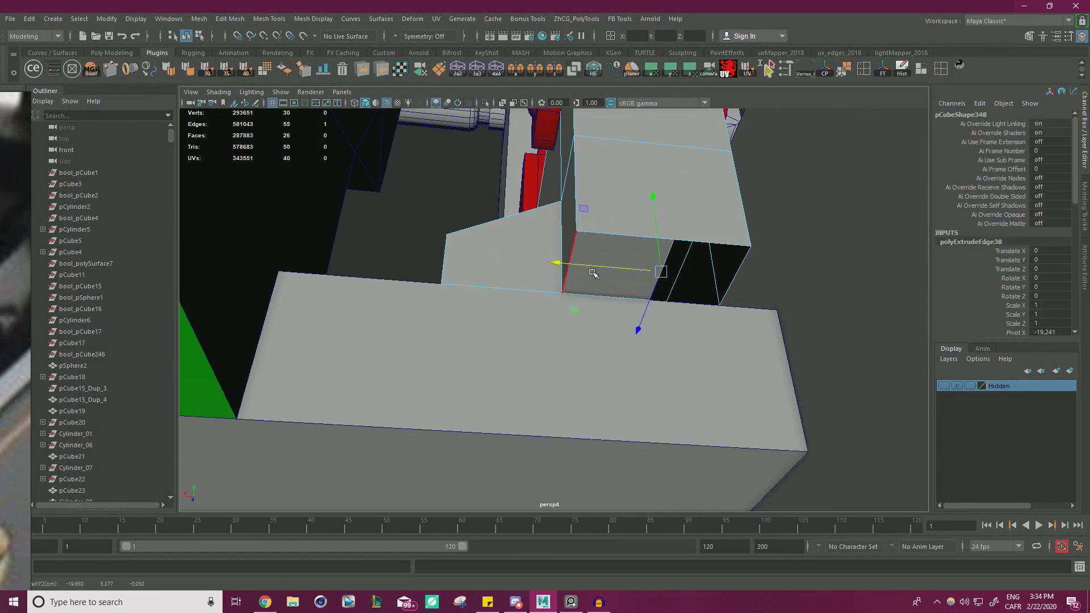
Step: Merge the extruded edge's vertices with the mounting block's neighbouring corners and return to object selection
right_click_drag(644, 213, 590, 215)
left_click_drag(476, 341, 791, 192)
right_click_drag(617, 200, 680, 143, "shift")
key("F8")
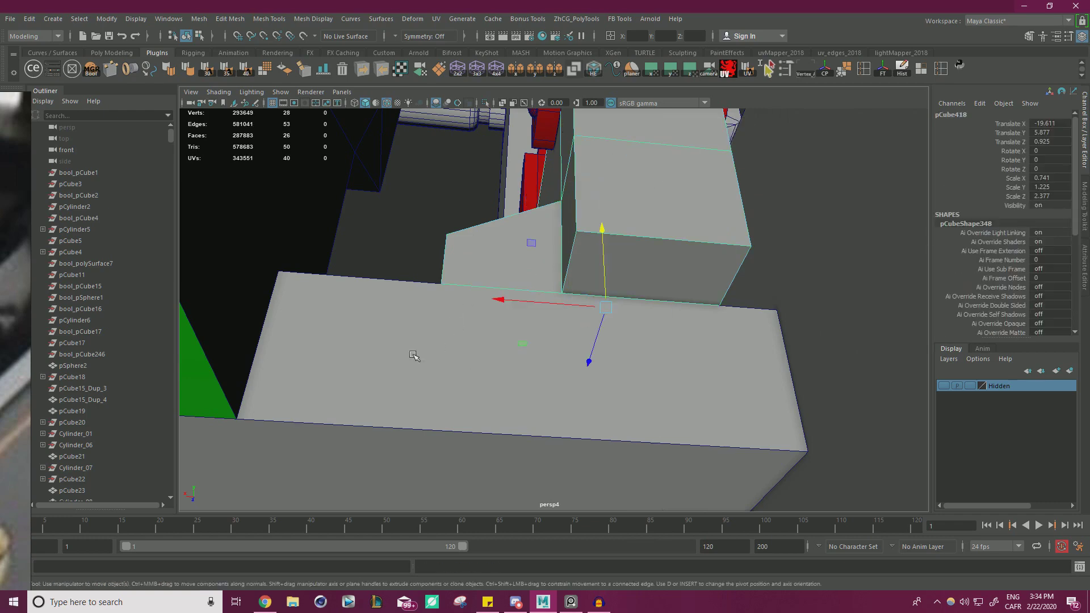
Step: Isolate the mounting block together with the frame base beneath it
left_click(451, 128, "shift")
left_click(485, 104)
left_click_drag(458, 222, 526, 293, "alt")
right_click_drag(526, 293, 524, 271, "alt")
key("ctrl+shift+x")
left_click(515, 290)
left_click(579, 401)
left_click_drag(581, 395, 500, 341, "alt")
right_click_drag(500, 341, 484, 319, "alt")
key("w")
right_click_drag(478, 274, 532, 258)
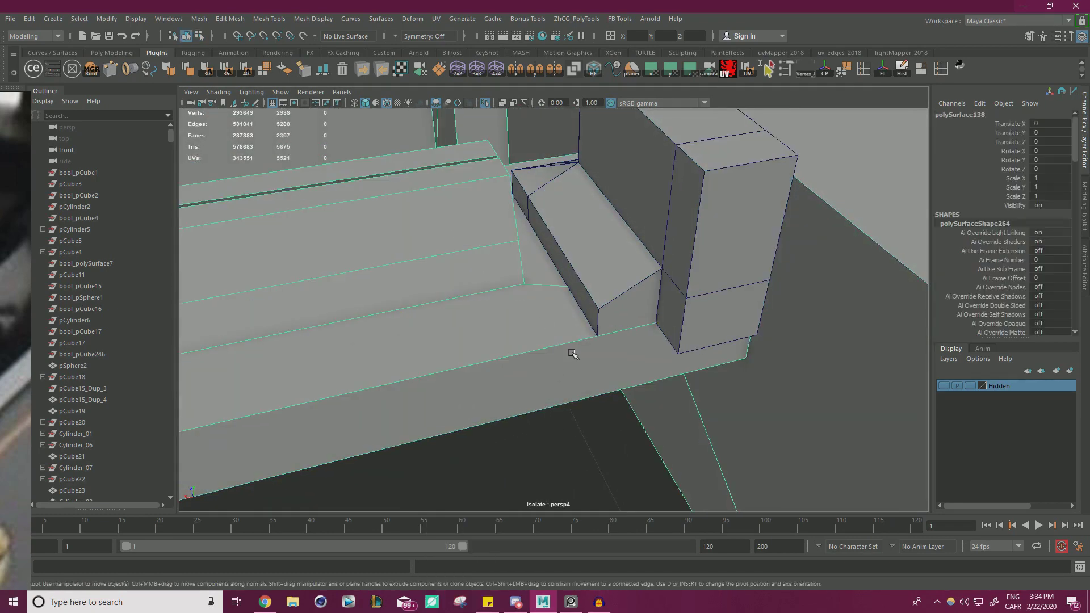
key("ctrl+z")
key("Escape")
Step: Cut new edges into the frame base around the front corner of the mounting block's foot with Multi-Cut
left_click_drag(562, 366, 369, 329, "alt")
right_click_drag(369, 330, 610, 378, "alt")
left_click(697, 382)
left_click_drag(537, 359, 602, 401, "alt")
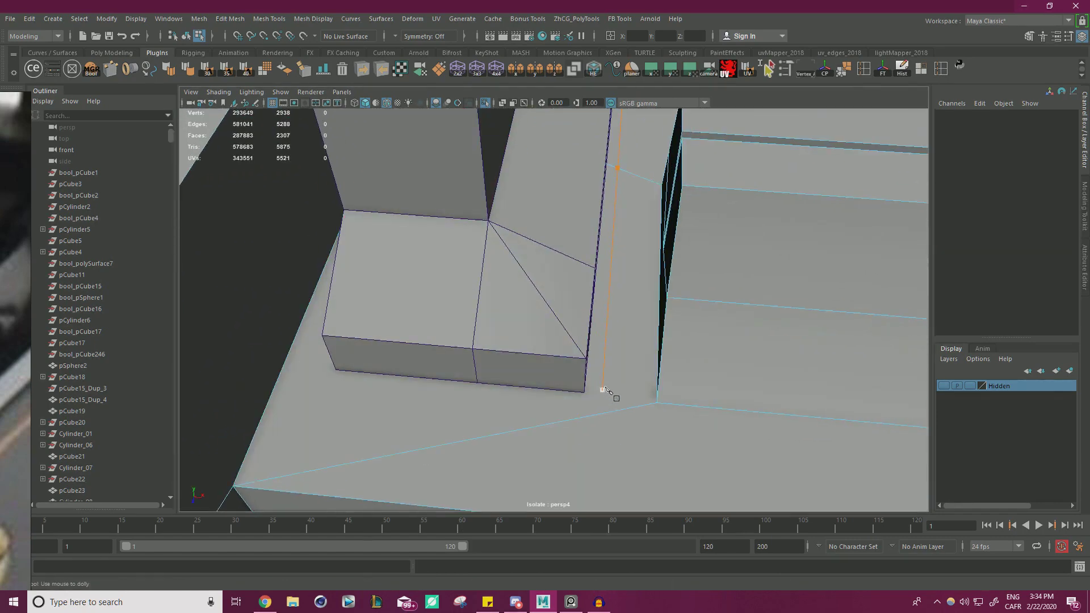
left_click_drag(611, 281, 560, 298, "alt")
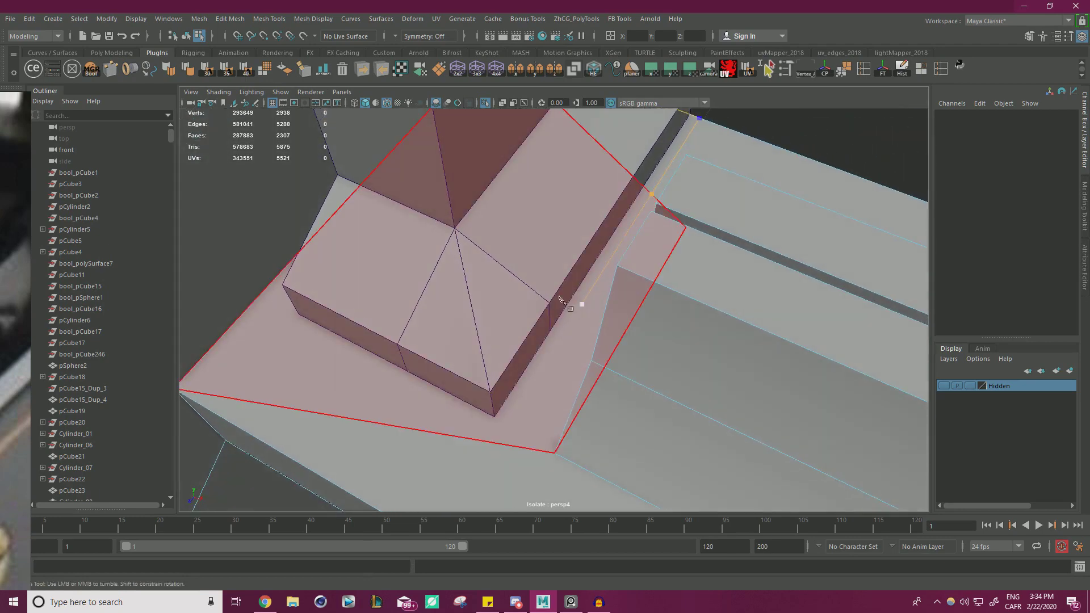
left_click(503, 428)
left_click(401, 382)
left_click_drag(382, 390, 580, 361, "alt")
right_click_drag(579, 361, 684, 359, "alt")
left_click_drag(684, 359, 557, 372, "alt")
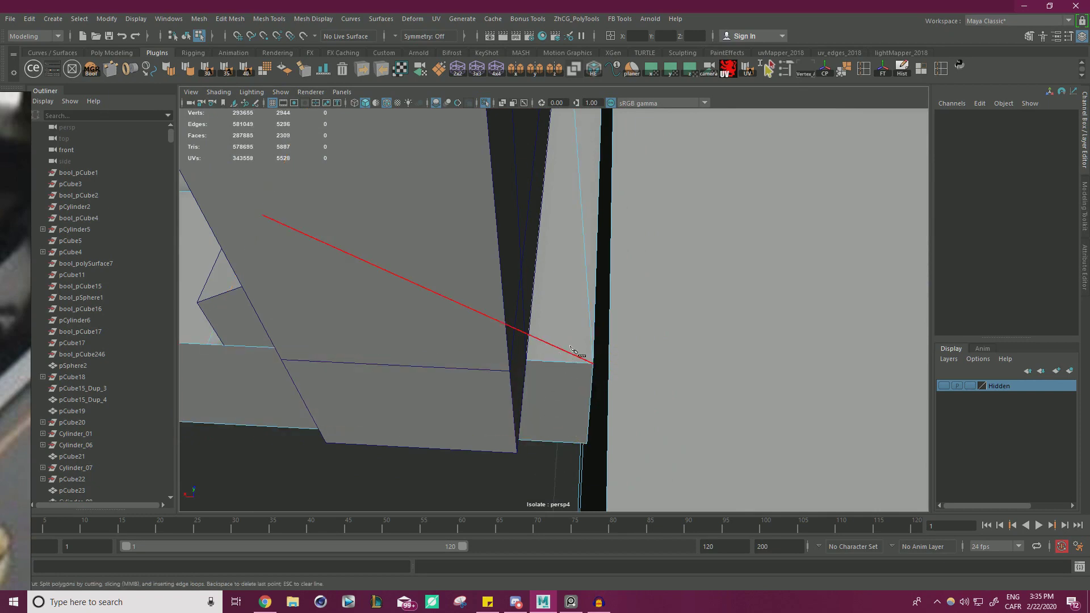
Step: Continue the cut on the frame base along the rear end of the mounting block
left_click(539, 362)
left_click_drag(538, 361, 562, 406, "alt")
middle_click_drag(563, 406, 570, 300, "alt")
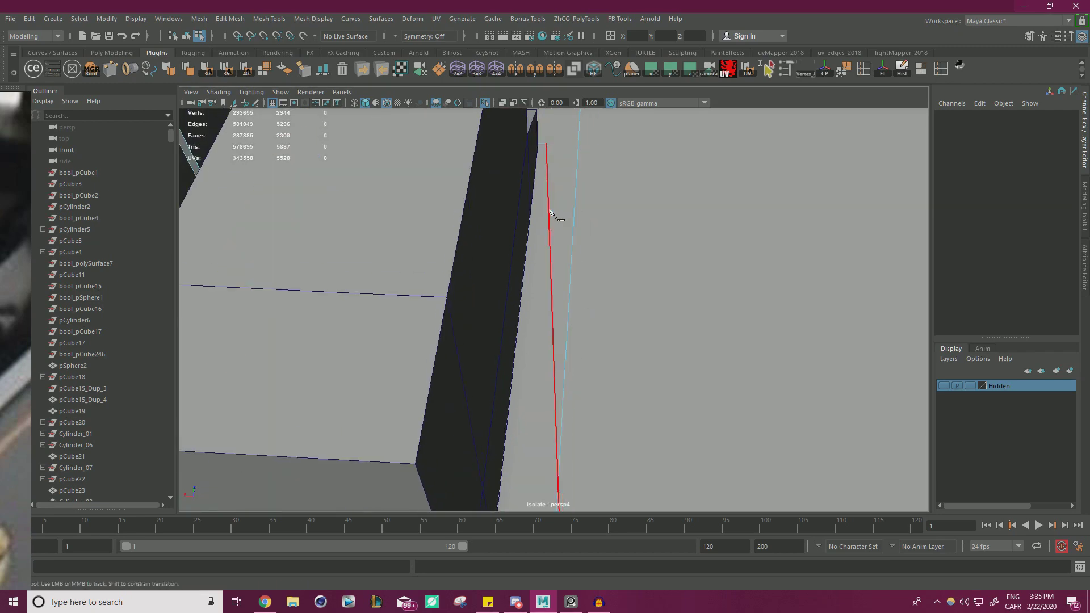
left_click(547, 144)
scroll(430, 375, "down", 3)
left_click_drag(431, 374, 449, 273, "alt")
middle_click_drag(448, 273, 628, 323, "alt")
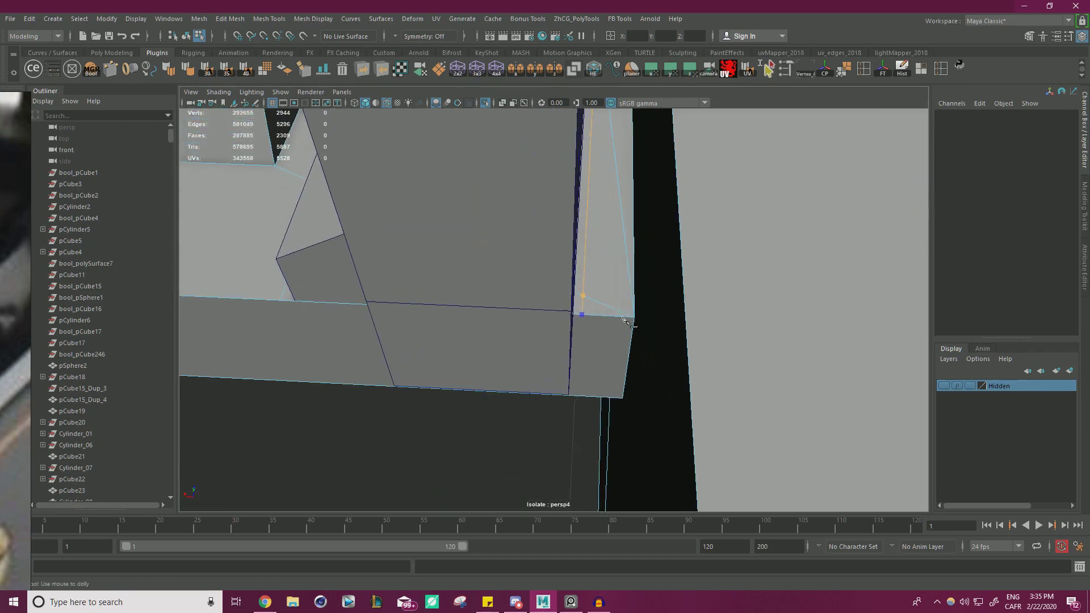
right_click_drag(600, 271, 575, 278)
Step: Delete the frame base faces lying beneath the mounting block
right_click_drag(606, 235, 597, 264)
left_click(580, 267)
left_click(579, 301, "shift")
mouse_move(579, 301)
left_mouse_down("alt")
mouse_move(553, 297)
mouse_move(585, 290)
mouse_move(612, 327)
mouse_move(655, 355)
mouse_move(682, 355)
left_mouse_up("alt")
key("4")
key("5")
key("Delete")
right_click_drag(682, 355, 730, 355, "alt")
Step: Snap the front corner vertices of the frame base's opening to the corners of the block's foot
right_click_drag(617, 274, 609, 325)
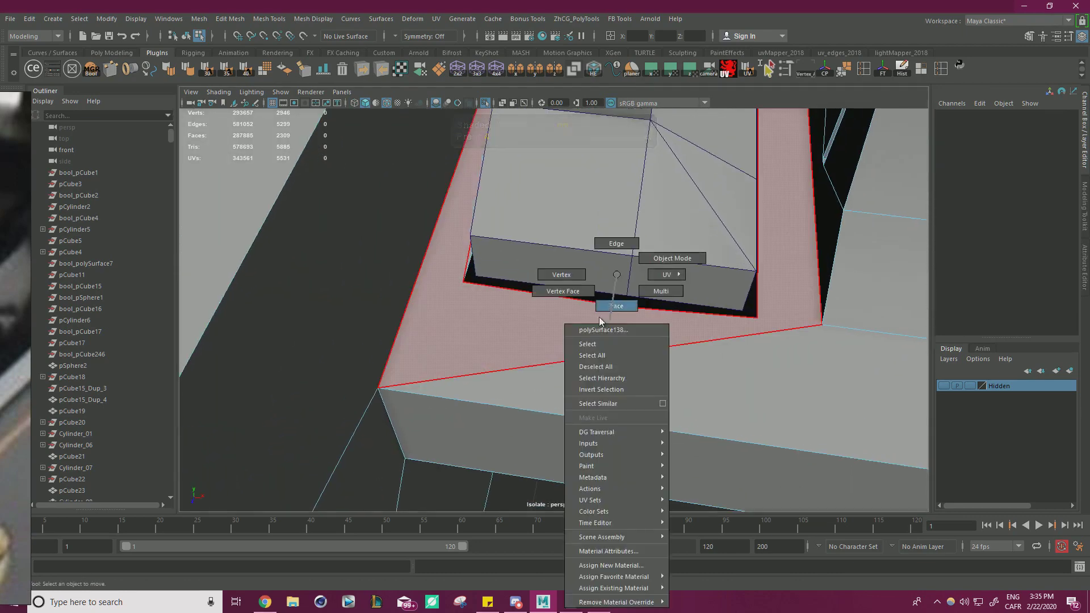
left_click(627, 296)
left_click(464, 289)
key("v")
left_click_drag(464, 283, 476, 276)
left_click_drag(494, 284, 584, 297, "alt")
middle_click_drag(584, 297, 531, 297, "alt")
left_click_drag(532, 298, 611, 241, "alt")
Step: Snap the remaining vertices of the frame base's opening to the mounting block's bottom corners
key("v")
left_click(629, 291)
key("v")
left_click(622, 267)
key("ctrl+z")
key("v")
left_click(489, 175)
left_click_drag(490, 176, 606, 241)
left_click_drag(680, 245, 328, 297, "alt")
left_click(604, 290)
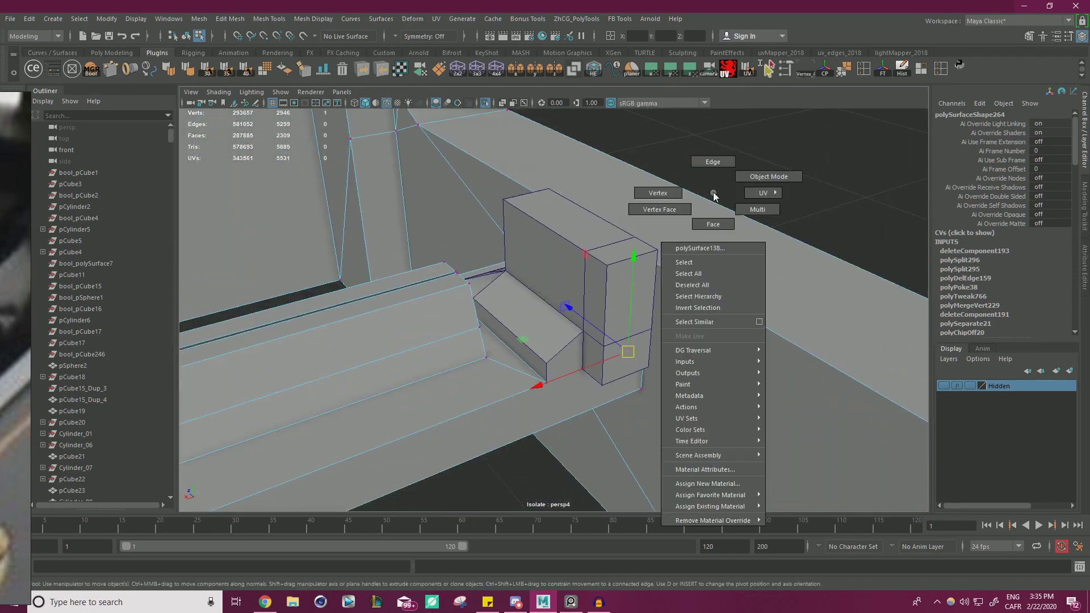
Step: Isolate the mounting block alone and snap the extra middle vertex on its foot's front edge to the corner
key("F8")
left_click(584, 270)
left_click(486, 102)
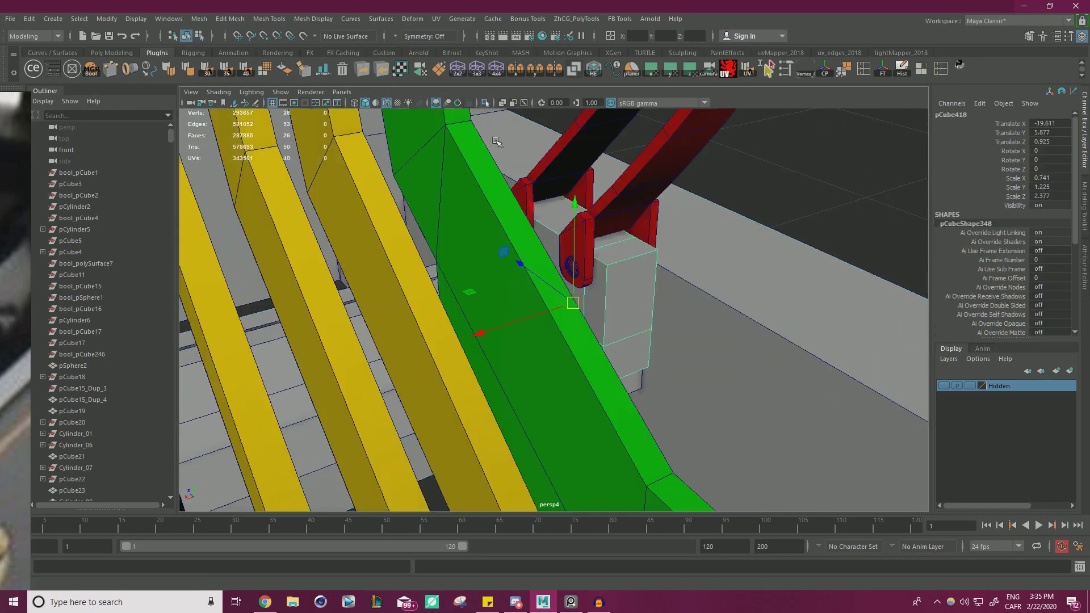
left_click(486, 103)
left_click_drag(477, 267, 656, 275, "alt")
right_click_drag(656, 275, 602, 275)
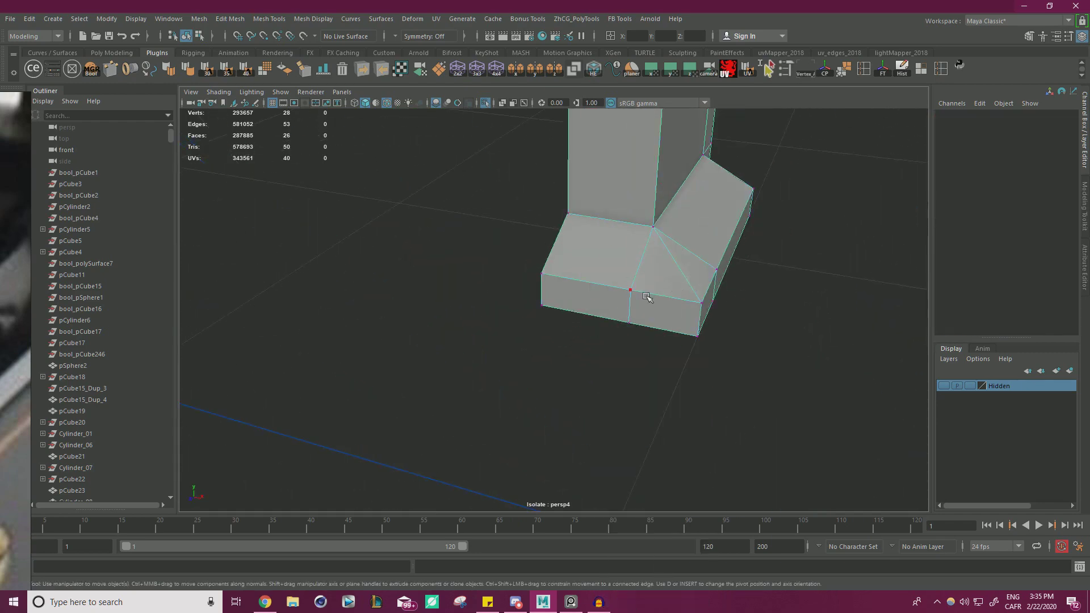
left_click(633, 290)
key("v")
left_click_drag(633, 290, 701, 303)
left_click(630, 323)
left_click(630, 324)
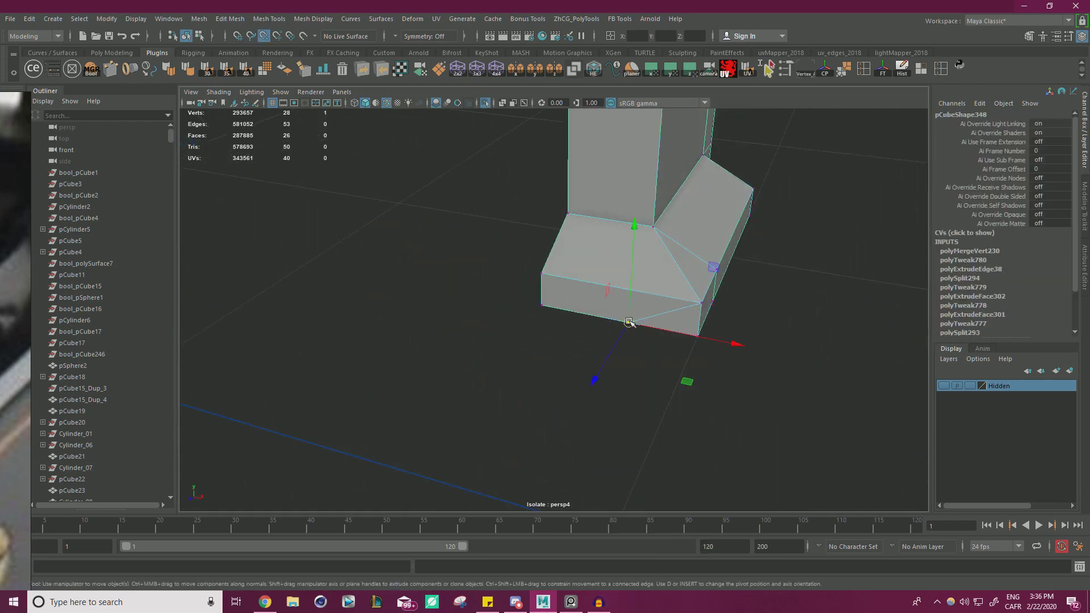
Step: Snap the surplus vertices around the mounting block's underside onto its nearby corner vertices
left_click_drag(691, 343, 580, 294, "alt")
left_click(554, 280)
key("v")
left_click_drag(640, 364, 414, 224)
left_click(451, 308)
key("v")
left_click_drag(452, 308, 407, 247)
left_click_drag(455, 345, 431, 324, "alt")
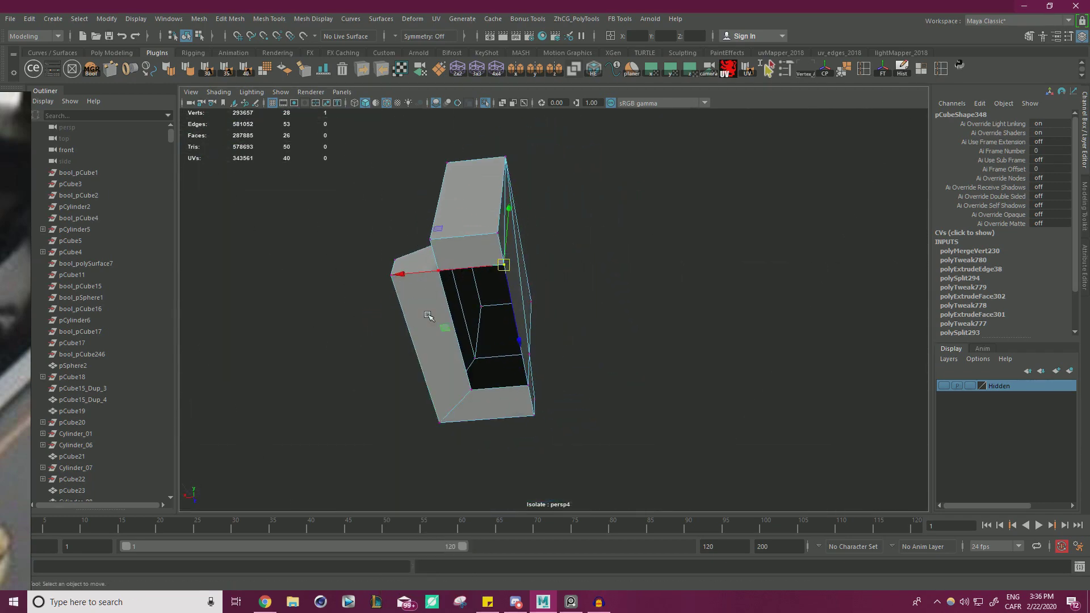
Step: Delete the mounting block's remaining underside face and merge the block's overlapping vertices
left_click(431, 324)
key("Delete")
right_click_drag(502, 242, 453, 231)
left_click_drag(410, 212, 332, 125)
right_click_drag(637, 306, 678, 245, "shift")
Step: Leave isolation and combine the mounting block with the frame base into one mesh
scroll(530, 284, "down", 2)
left_click_drag(530, 284, 727, 360, "alt")
right_click_drag(630, 275, 686, 257)
left_click(704, 211)
key("ctrl+z")
left_click(486, 103)
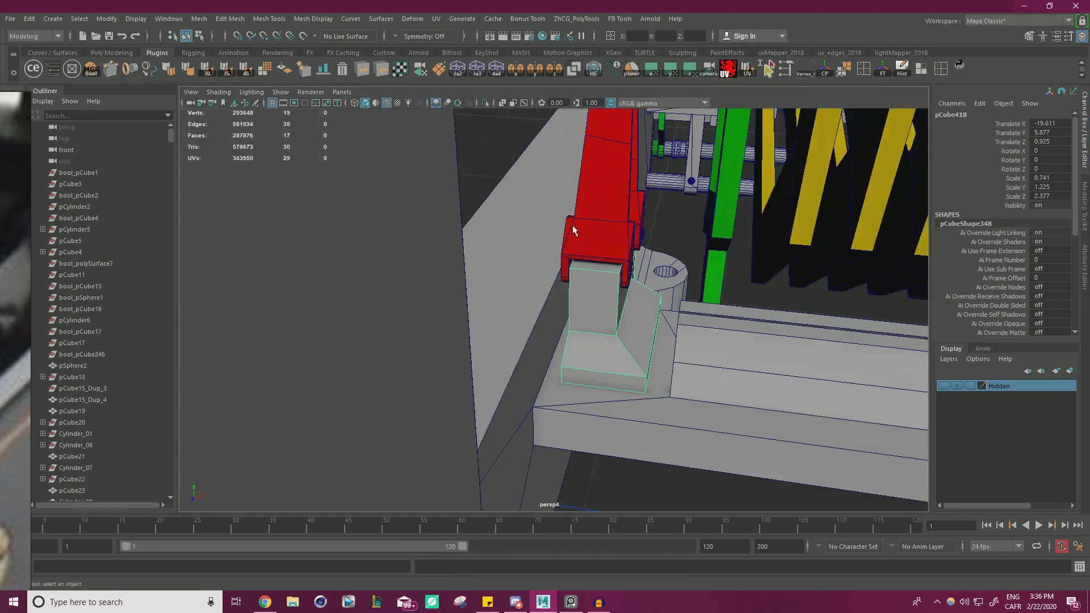
left_click(570, 392)
left_click(597, 307)
left_click(204, 21)
left_click(224, 59)
Step: Merge the overlapping vertices where the block meets the frame base
right_click_drag(577, 301, 520, 275)
left_click_drag(776, 439, 454, 136)
right_click_drag(620, 269, 662, 210, "shift")
Step: Snap the stray vertices along the foot's front bottom edge to its corner and merge them
key("f")
left_click_drag(555, 305, 535, 339)
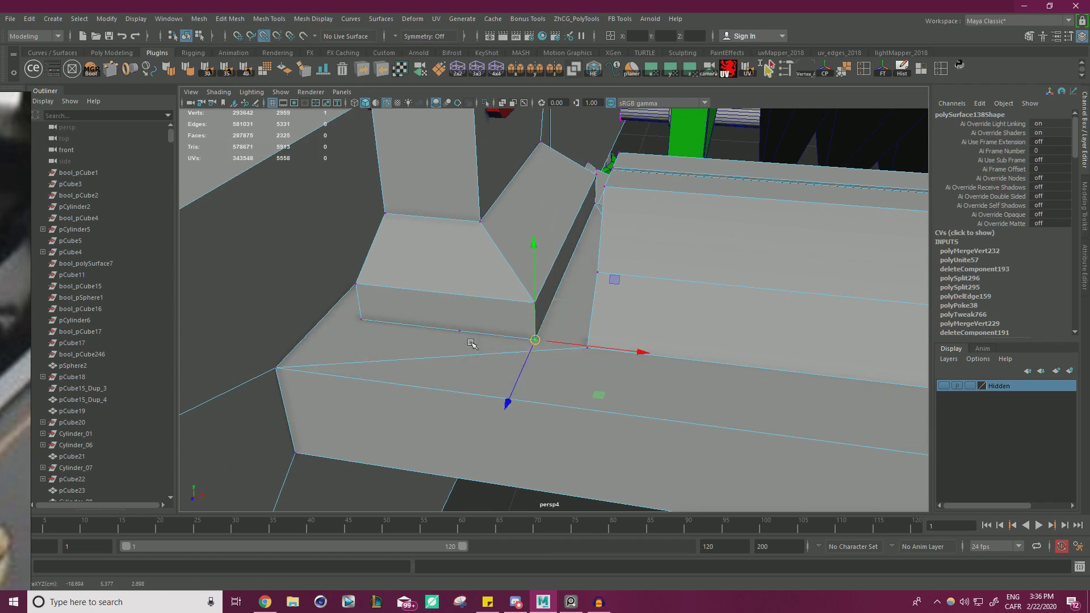
left_click_drag(456, 346, 538, 339)
left_click_drag(603, 306, 551, 394, "alt")
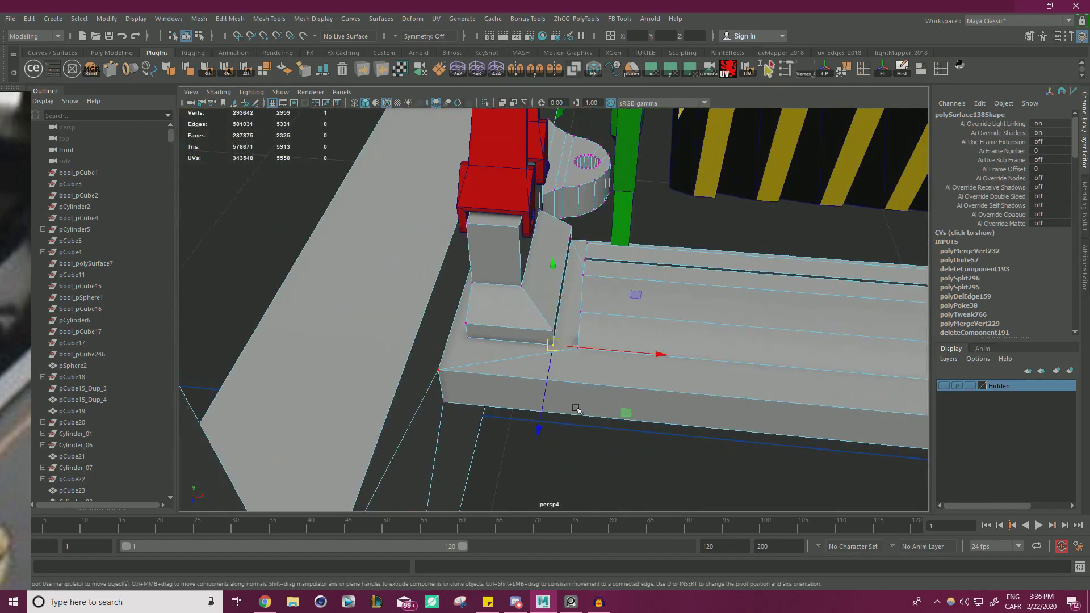
right_click_drag(523, 261, 565, 195, "shift")
Step: Cut a diagonal edge across the frame base's end face from the upright's bottom corner to the base's lower corner
left_click_drag(593, 219, 509, 282, "alt")
right_click_drag(642, 205, 642, 177)
left_click(631, 198)
right_click_drag(566, 238, 548, 243, "shift")
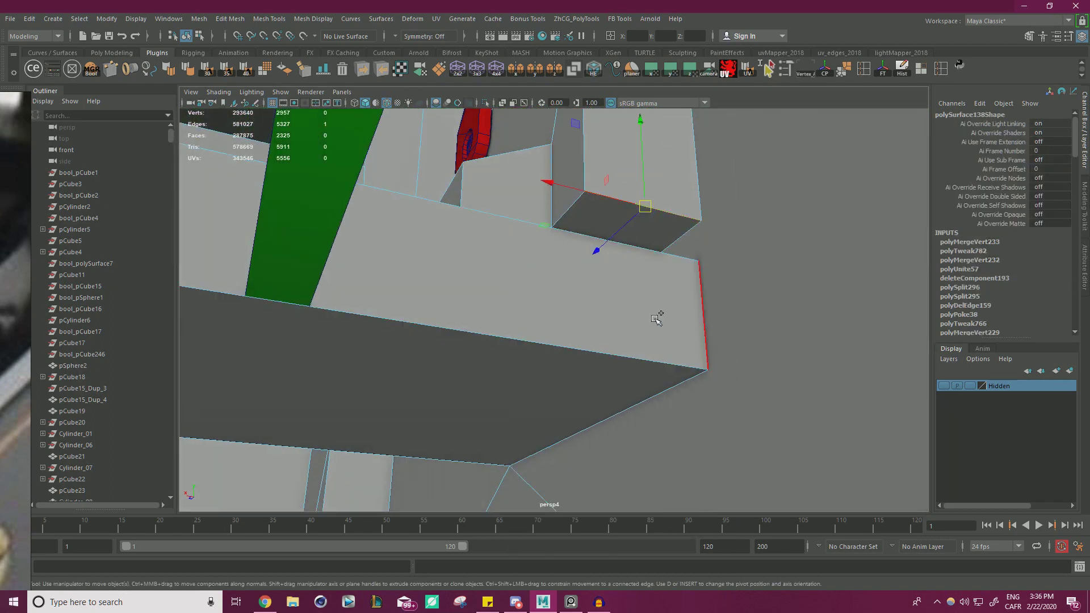
right_click_drag(648, 308, 572, 241, "shift")
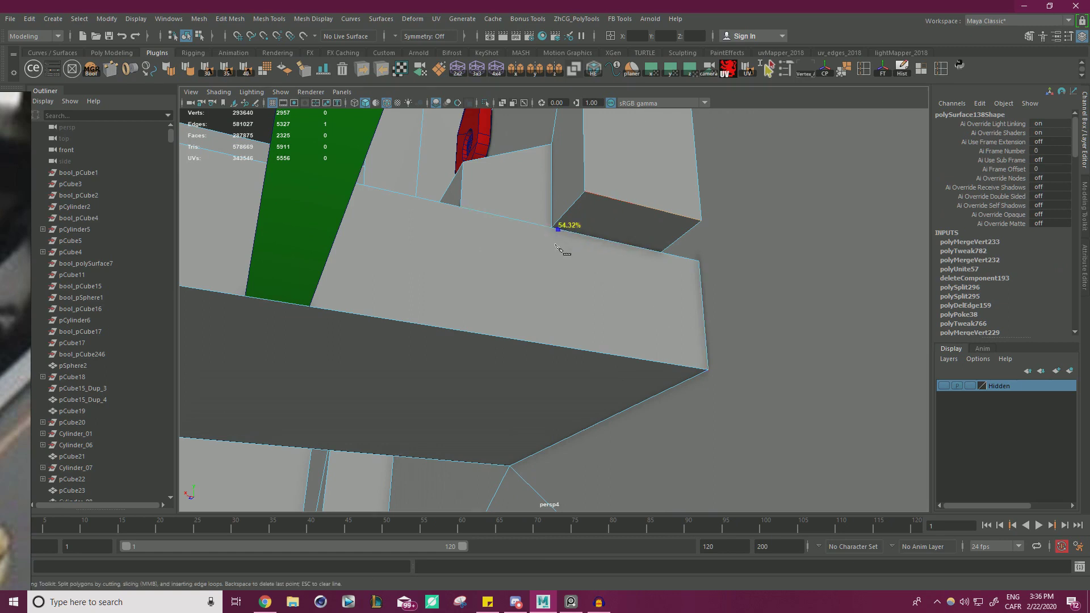
left_click(556, 245)
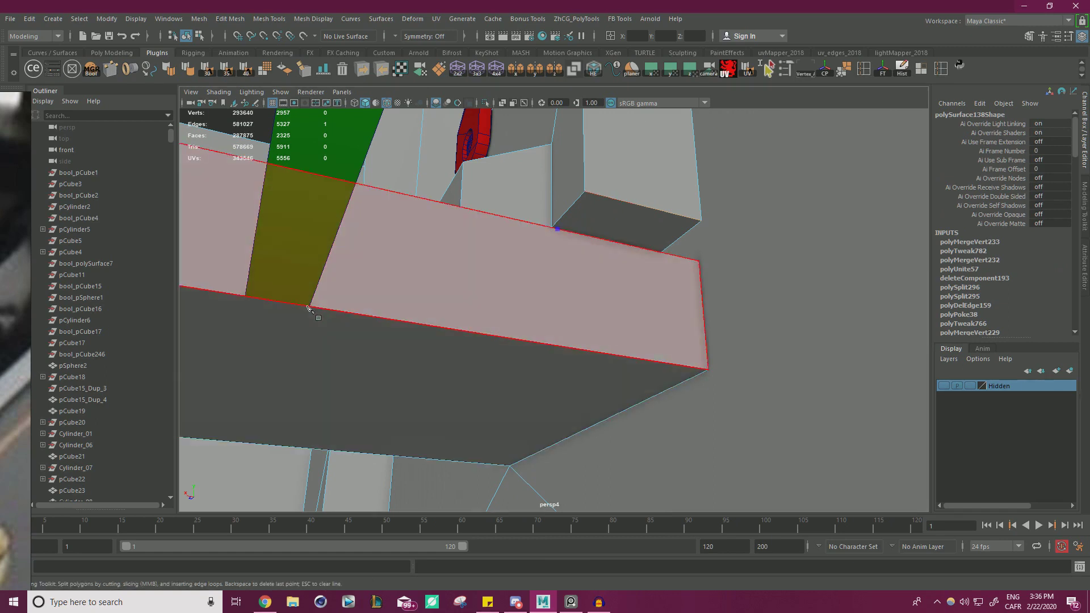
left_click(567, 364)
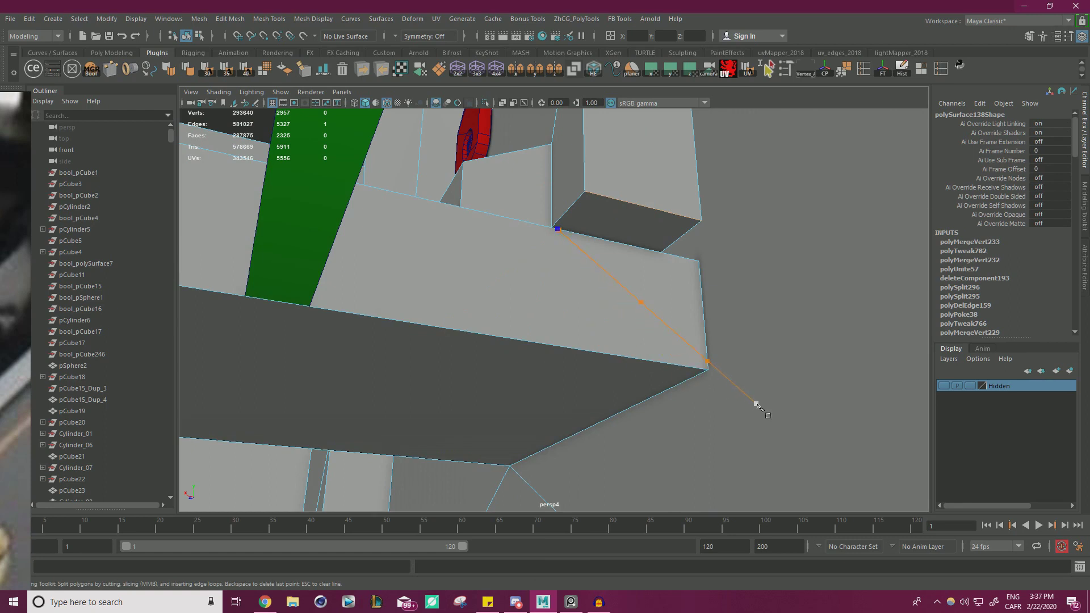
key("w")
Step: Snap the diagonal cut's upper vertex to the upright's bottom corner and merge with a distance threshold of 0.0001
right_click_drag(541, 262, 472, 252)
left_click(556, 231)
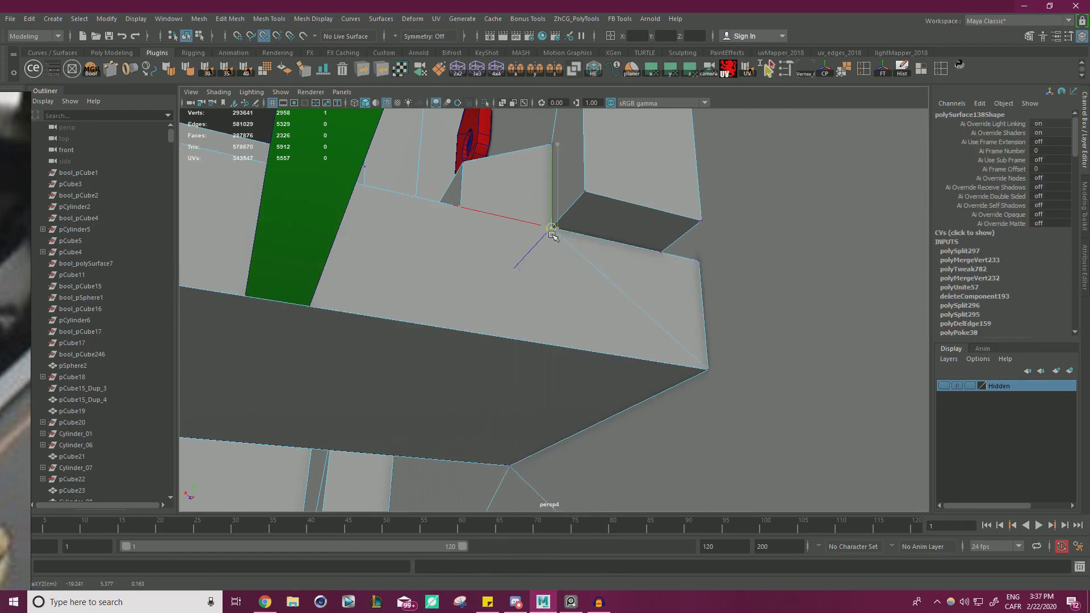
right_click_drag(579, 275, 628, 219, "shift")
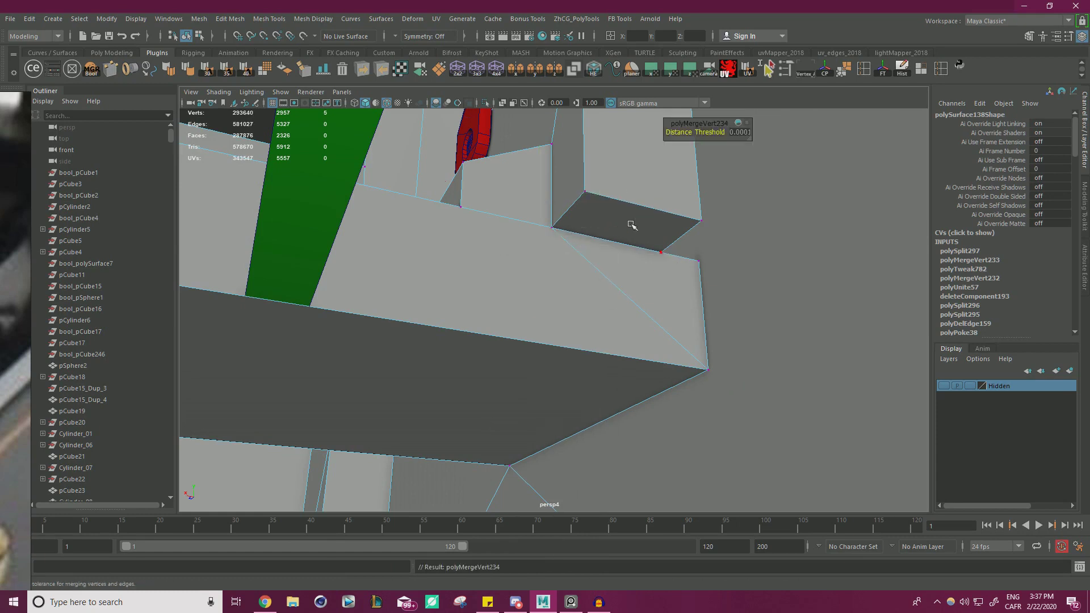
left_click(466, 222)
key("e")
key("F10")
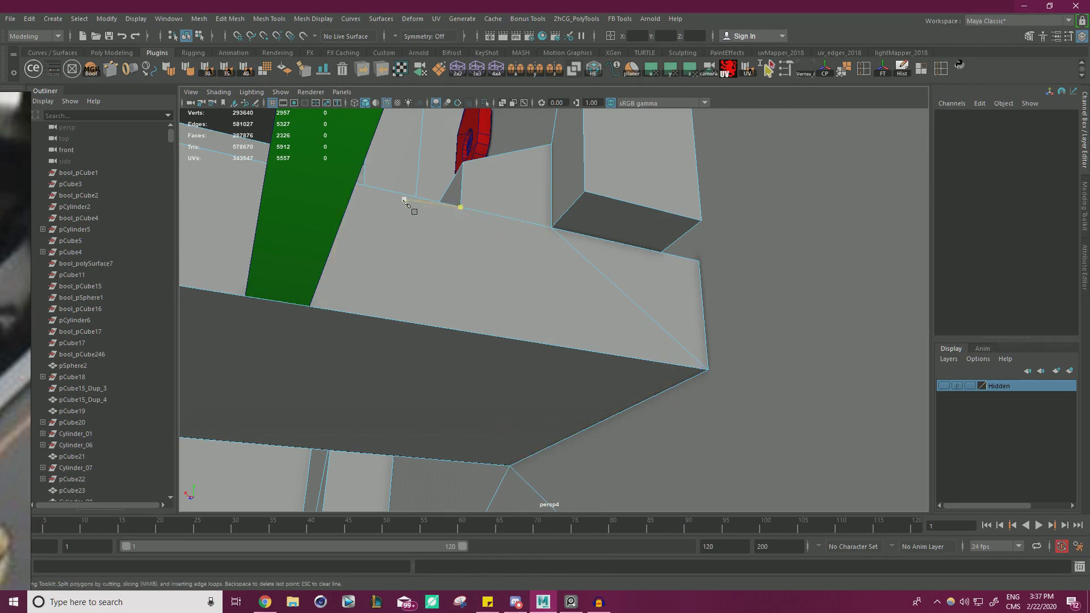
left_click_drag(436, 212, 483, 293, "alt")
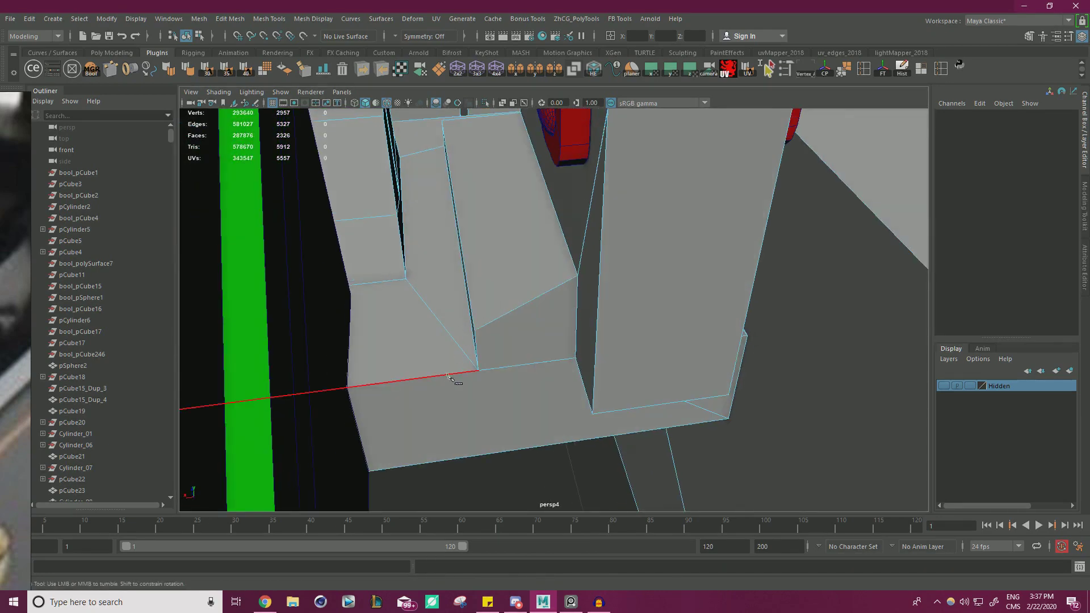
left_click_drag(499, 369, 661, 220, "alt")
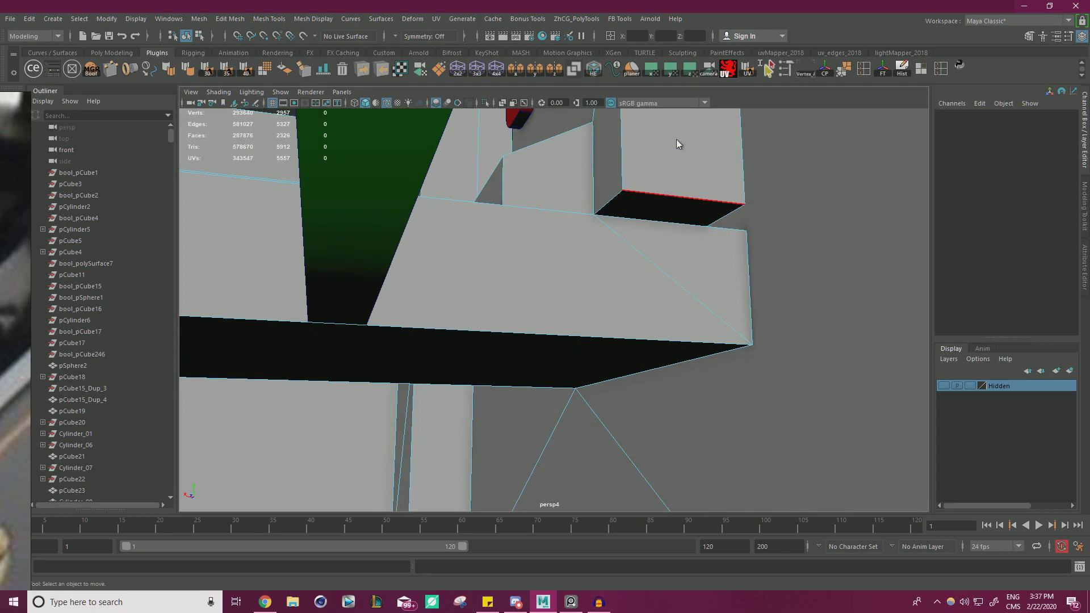
Step: Bevel the lower rear edge of the block's upright with a fraction of 1
right_click_drag(677, 143, 676, 142)
left_click(677, 197)
left_click_drag(676, 205, 617, 202, "alt")
key("ctrl+b")
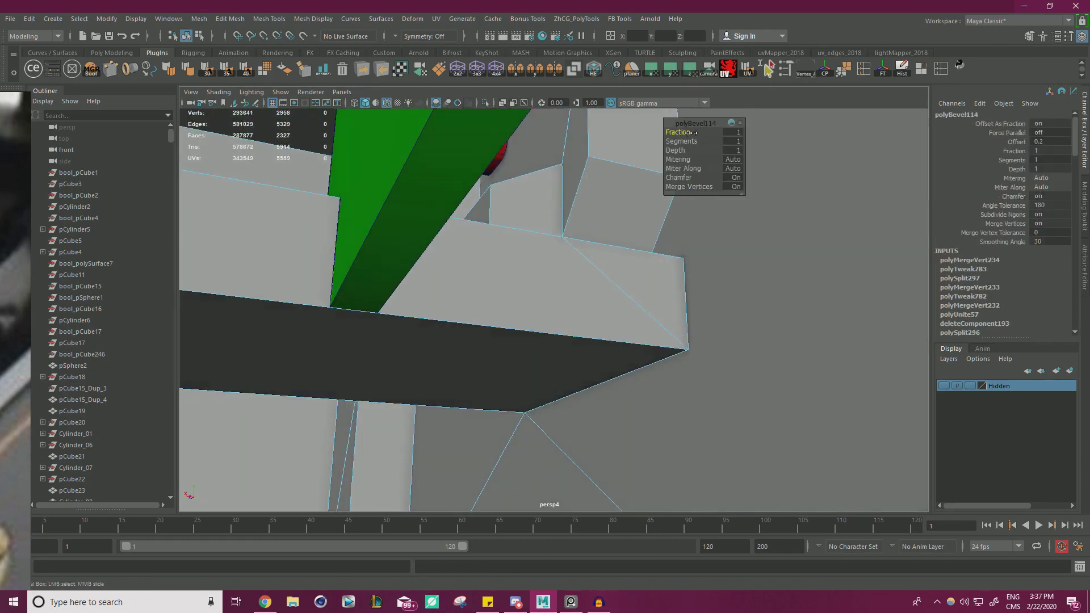
left_click_drag(527, 187, 587, 311, "alt")
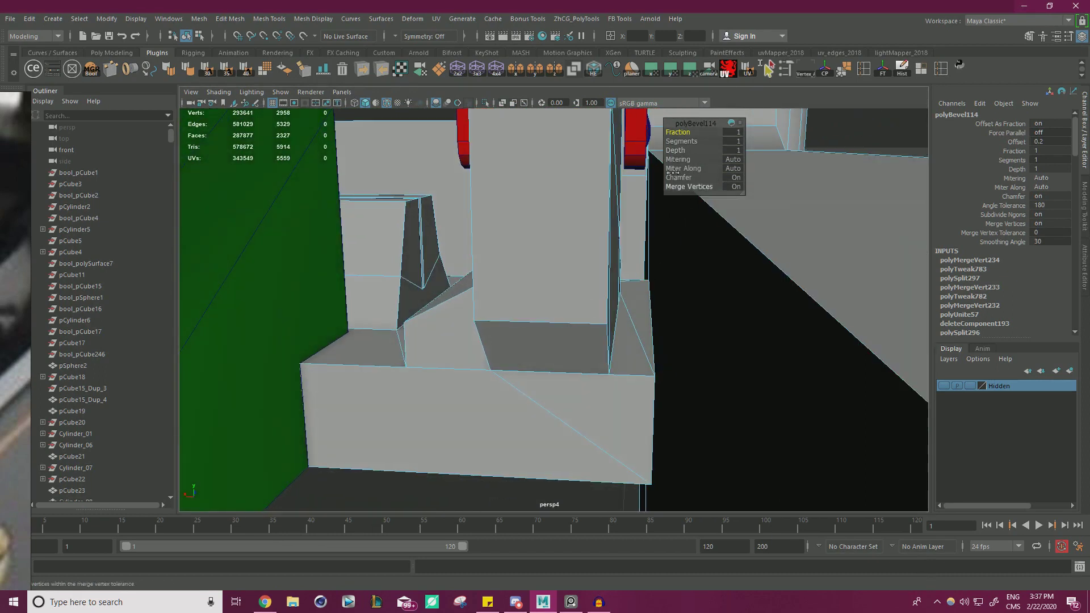
left_click_drag(679, 132, 709, 126)
Step: Merge the vertices around the bevelled bottom of the upright
right_click_drag(540, 276, 543, 334)
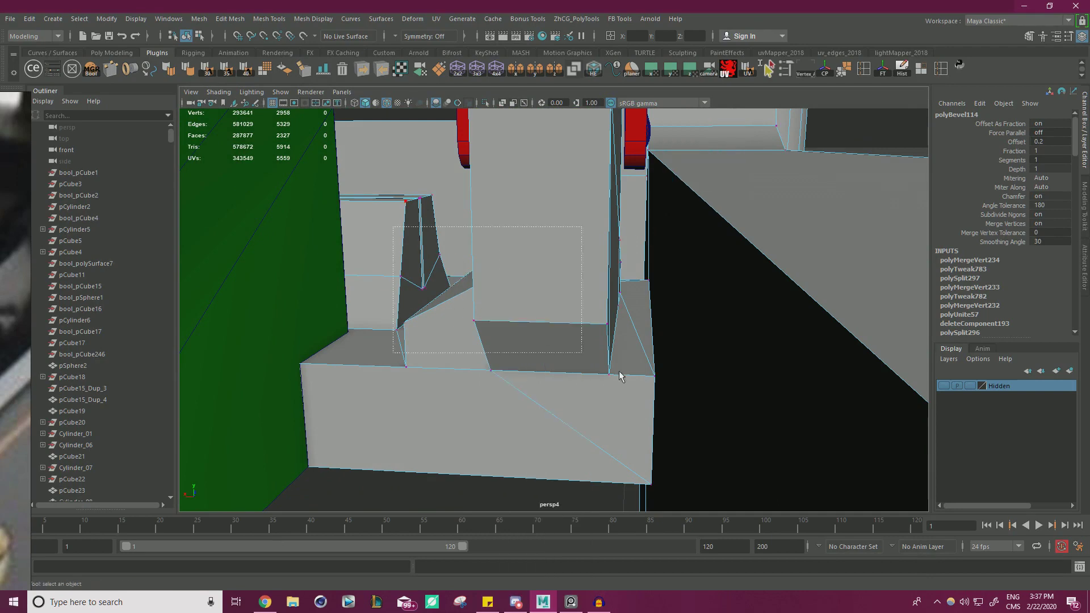
right_click_drag(522, 288, 498, 203, "shift")
Step: Try to bevel another edge of the mounting block's upright
key("w")
right_click_drag(543, 243, 539, 212)
left_click(540, 319)
left_click_drag(554, 294, 484, 270, "alt")
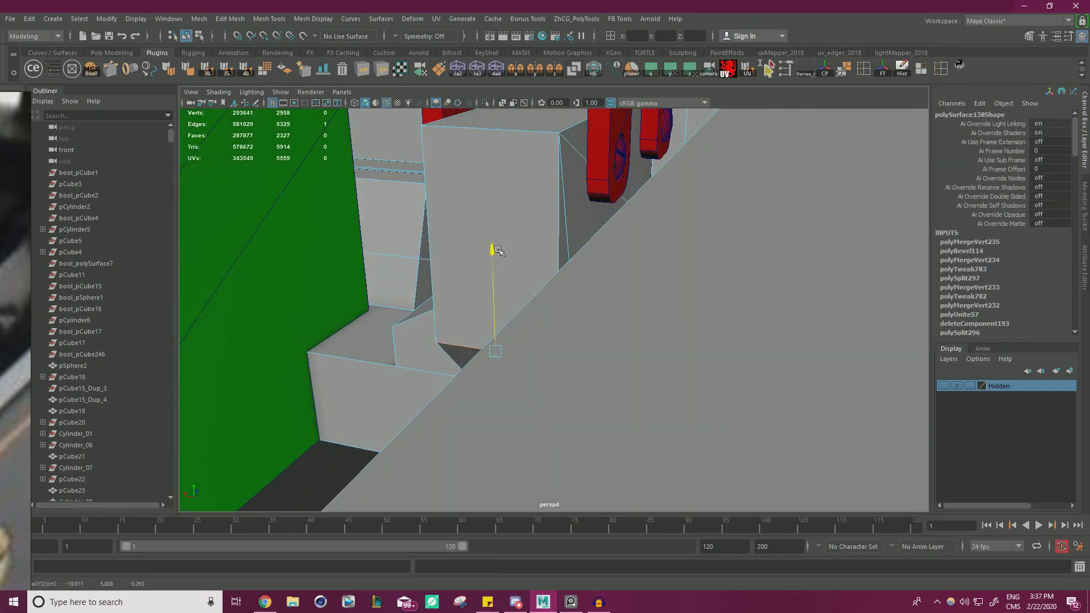
left_click_drag(490, 231, 426, 242, "alt")
left_click_drag(427, 244, 593, 348, "alt")
left_click_drag(640, 306, 460, 262)
left_click_drag(579, 266, 469, 277, "alt")
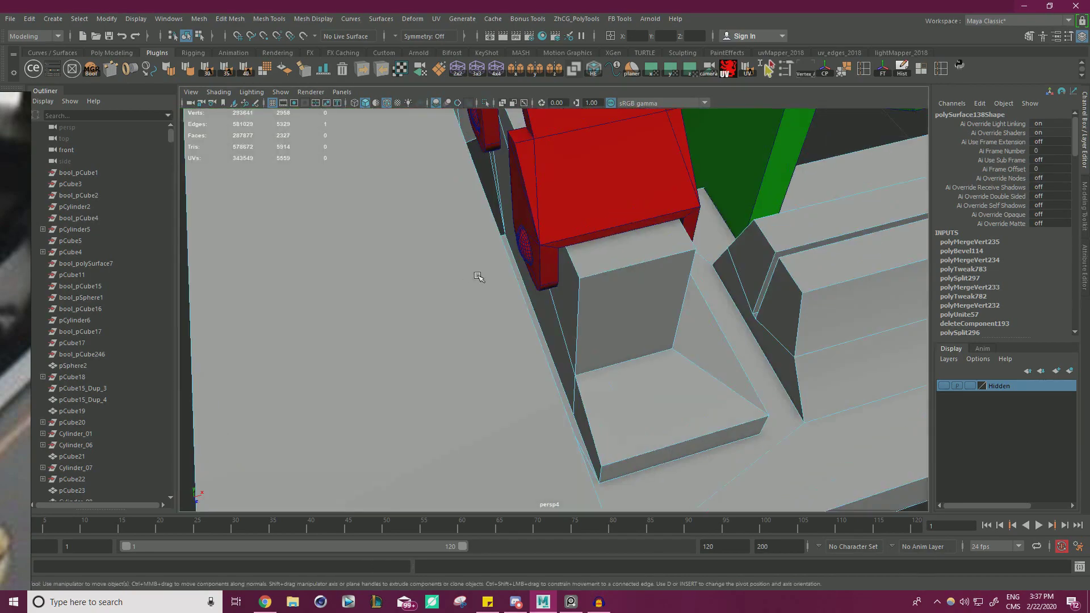
key("ctrl+b")
left_click_drag(660, 265, 753, 226, "alt")
key("ctrl+z")
Step: Merge the nearly coincident vertices around the upright and its foot with a distance threshold of 0.0001
left_click_drag(584, 241, 489, 241, "alt")
scroll(489, 241, "up", 3)
right_click_drag(418, 253, 367, 255)
left_click(422, 256)
key("w")
left_click_drag(452, 153, 589, 218, "alt")
scroll(589, 217, "up", 6)
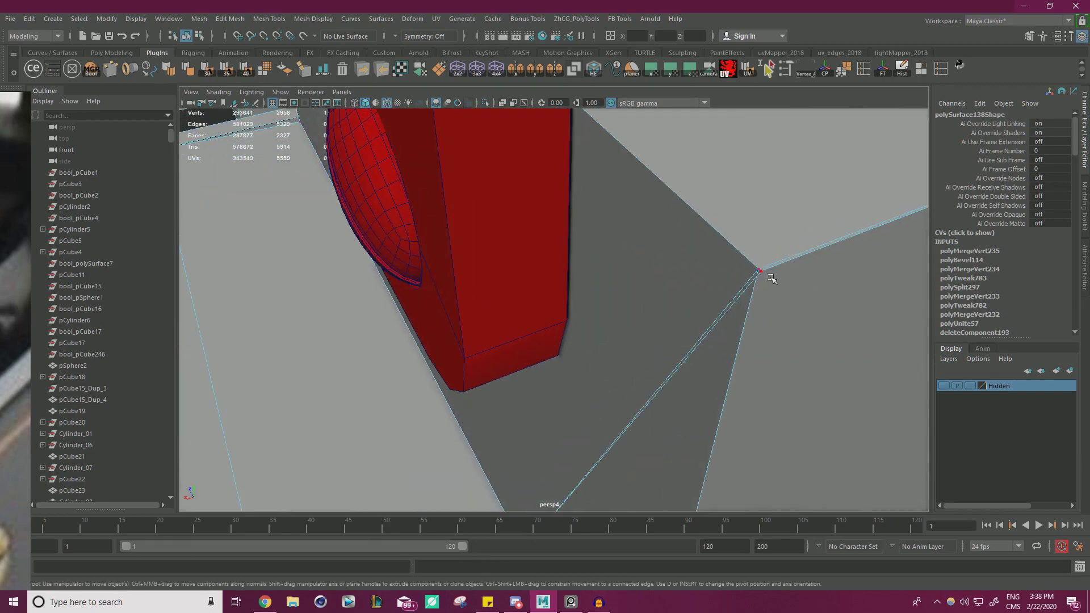
left_click_drag(762, 274, 623, 410, "alt")
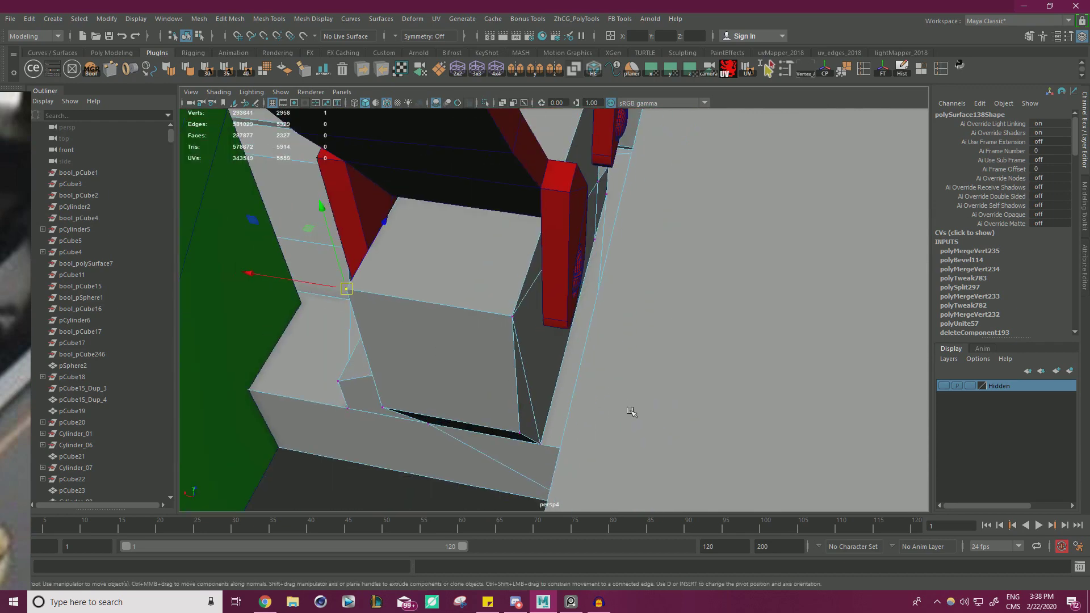
right_click_drag(516, 279, 499, 205, "shift")
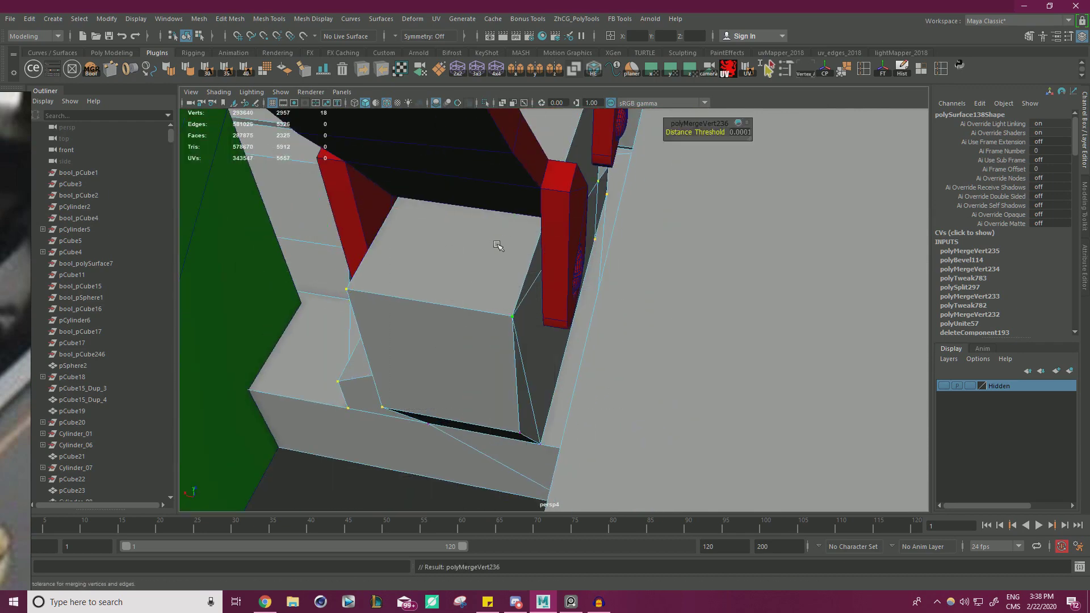
Step: Bevel the selected upper edge at the end of the red arms' mounting block and adjust the bevel's fraction
left_click(500, 314)
left_click_drag(538, 285, 502, 251, "alt")
middle_click_drag(502, 251, 476, 287, "alt")
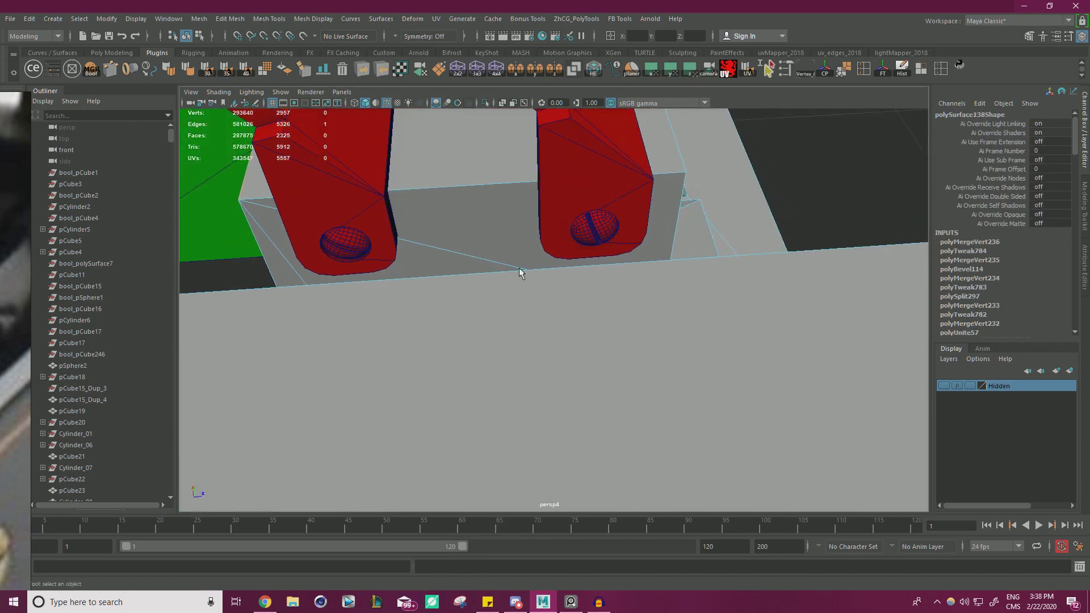
key("ctrl+b")
left_click_drag(705, 207, 581, 211, "alt")
middle_click_drag(582, 212, 642, 183, "alt")
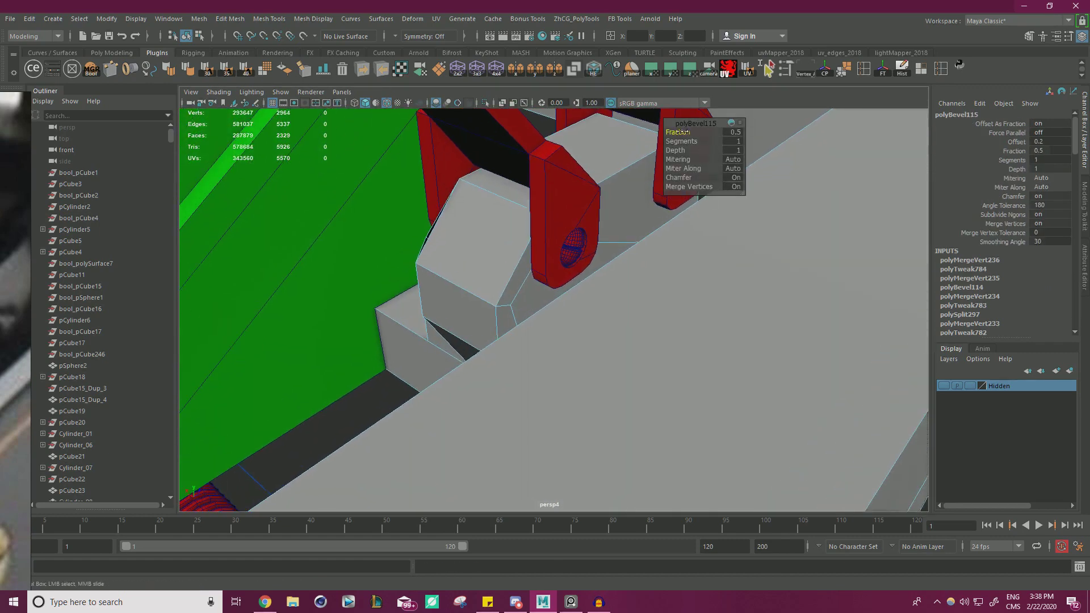
middle_click_drag(681, 132, 679, 132)
left_click_drag(679, 132, 708, 217, "alt")
key("w")
right_click_drag(609, 224, 640, 204)
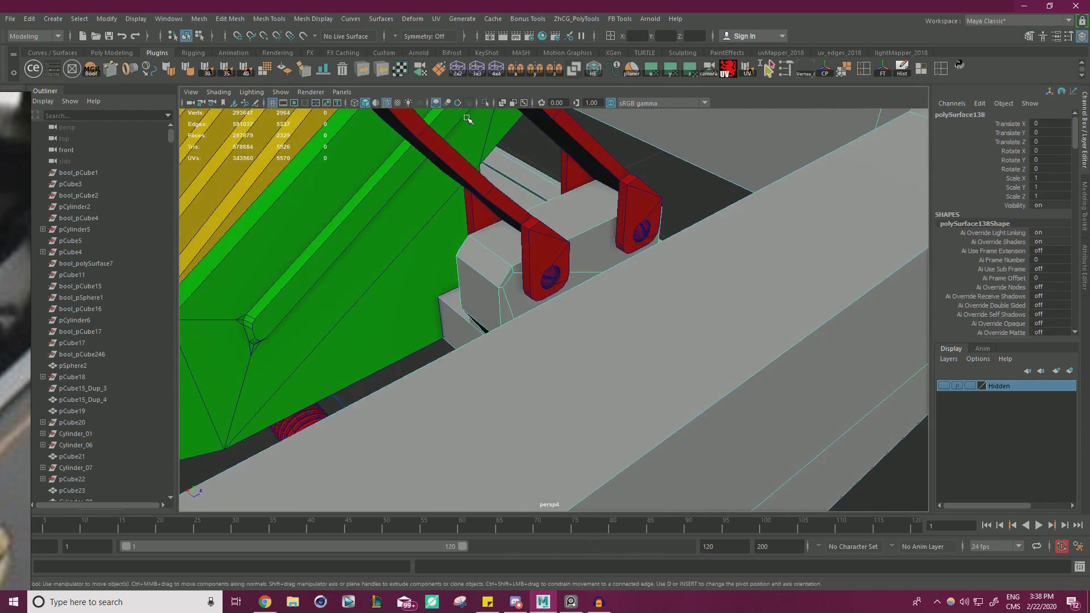
Step: Isolate the frame mesh and snap the stray vertex onto the mounting block's bevelled corner
left_click(486, 103)
scroll(558, 271, "up", 3)
left_click_drag(557, 270, 629, 319, "alt")
right_click_drag(526, 275, 526, 291)
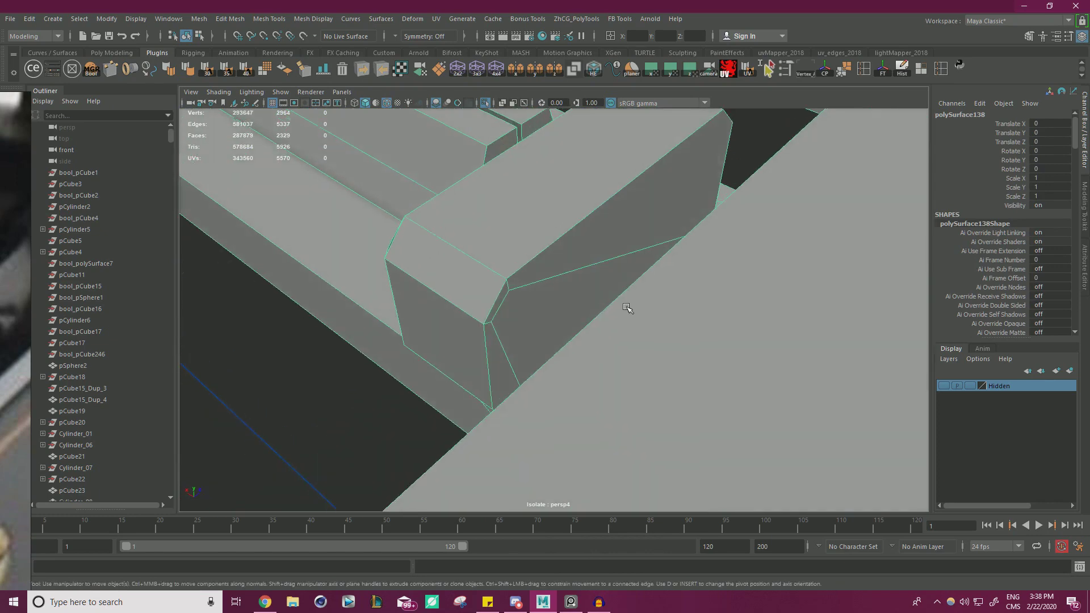
left_click(471, 275)
left_click(485, 323)
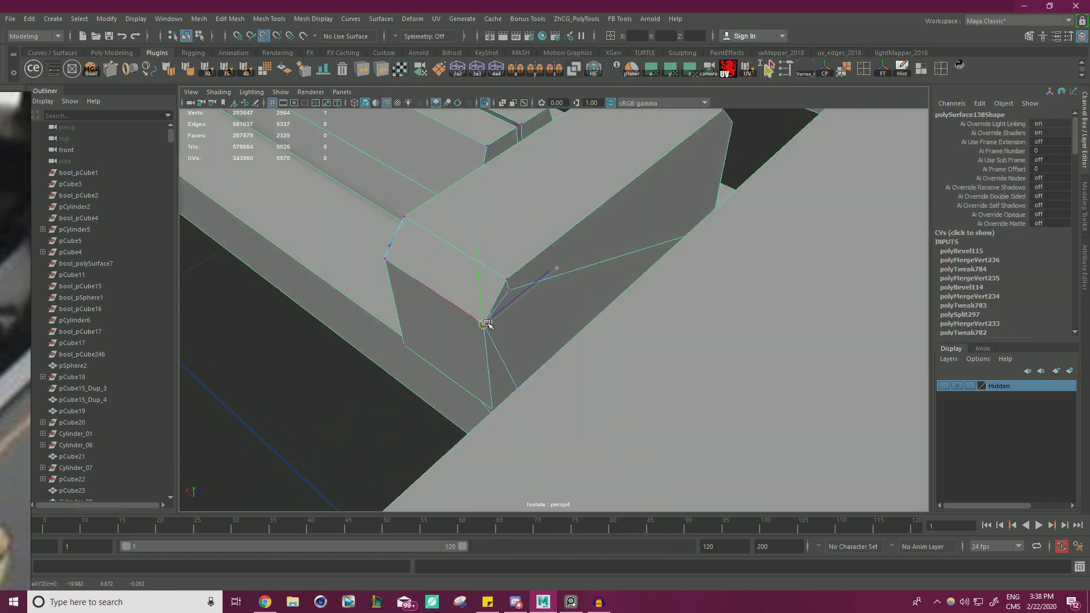
left_click_drag(510, 291, 737, 258, "alt")
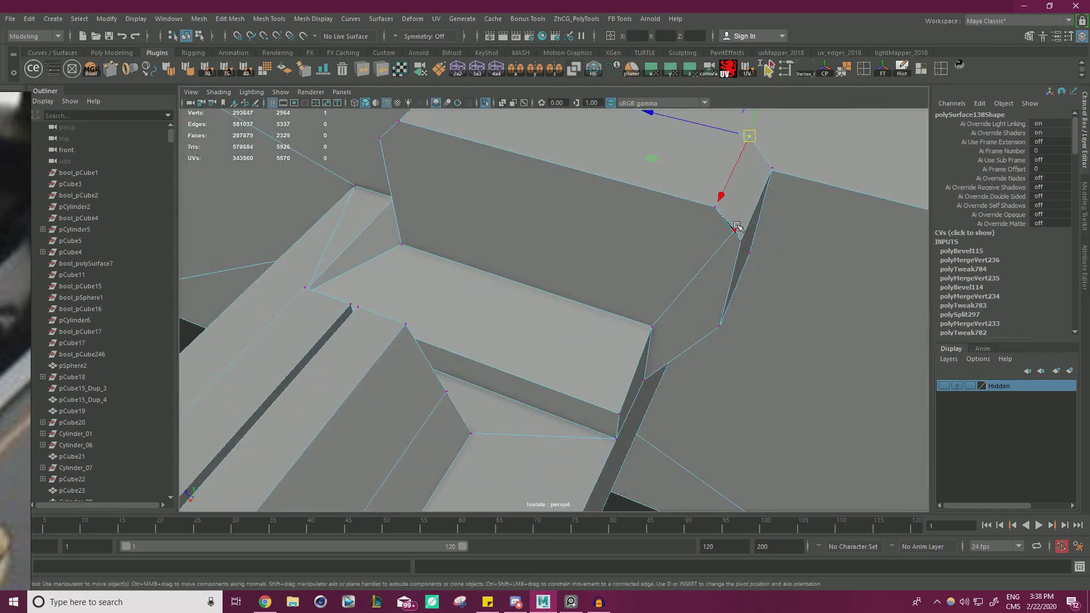
Step: Merge the overlapping vertices at the block's bevelled corner and show the whole typewriter again
scroll(706, 243, "down", 5)
left_click_drag(775, 366, 722, 328)
right_click_drag(744, 227, 786, 173, "shift")
left_click_drag(786, 173, 559, 250, "alt")
right_click_drag(562, 250, 605, 222)
left_click(486, 103)
Step: Move the vertices at the red arms' upper bend sideways along X
right_click_drag(494, 216, 522, 224, "alt")
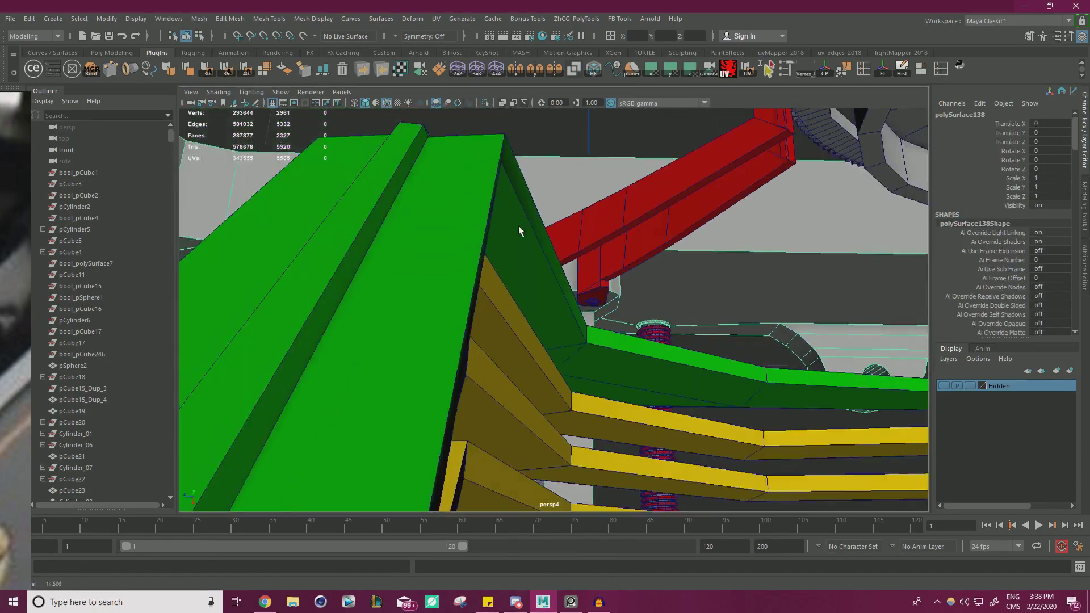
left_click_drag(522, 224, 555, 209, "alt")
right_click_drag(555, 210, 452, 188, "alt")
left_click_drag(451, 189, 636, 279, "alt")
left_click(616, 251)
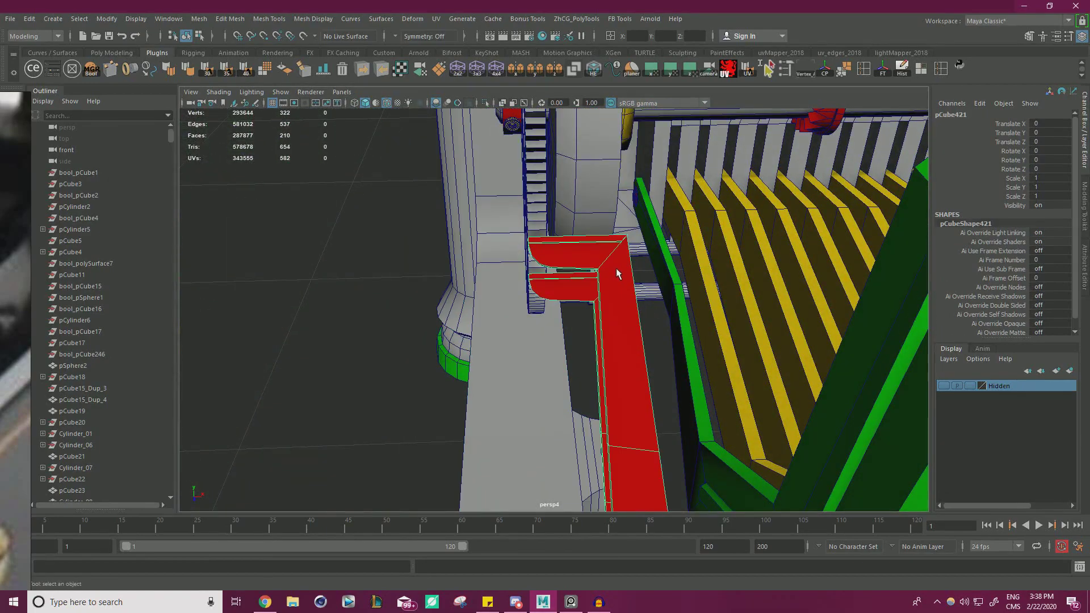
right_click_drag(614, 254, 562, 255)
left_click_drag(718, 192, 580, 316)
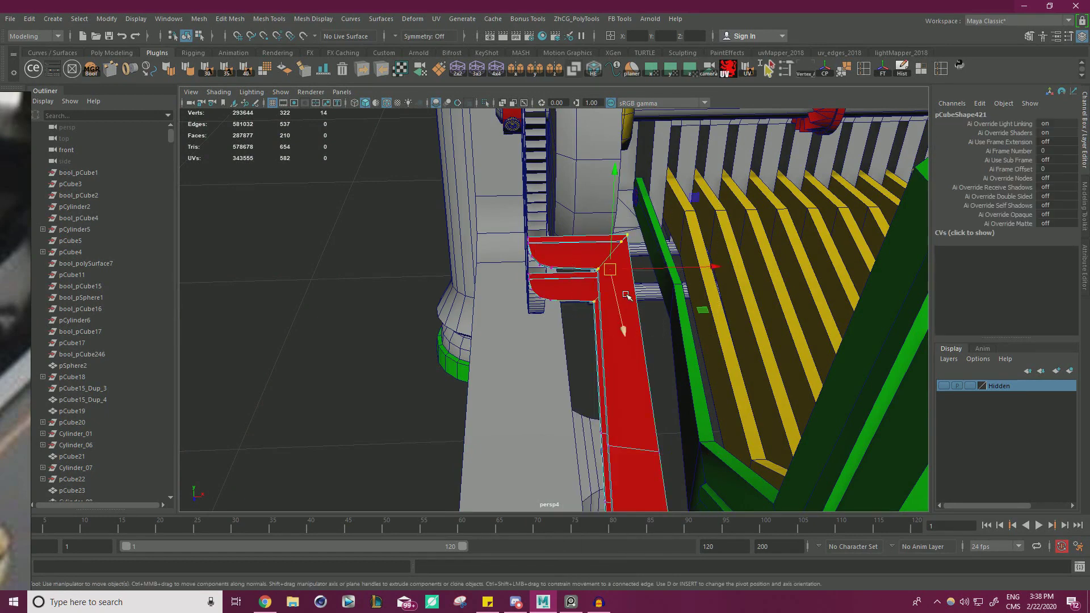
left_click_drag(678, 265, 638, 318)
scroll(633, 240, "down", 5)
left_click_drag(677, 276, 679, 276)
left_click_drag(679, 276, 680, 250, "alt")
Step: Shift the vertices of the two intermediate edge loops on the red arms' shafts sideways along X
left_click_drag(535, 298, 585, 301, "alt")
left_click_drag(547, 265, 702, 312)
left_click_drag(702, 312, 696, 309, "alt")
scroll(697, 309, "up", 2)
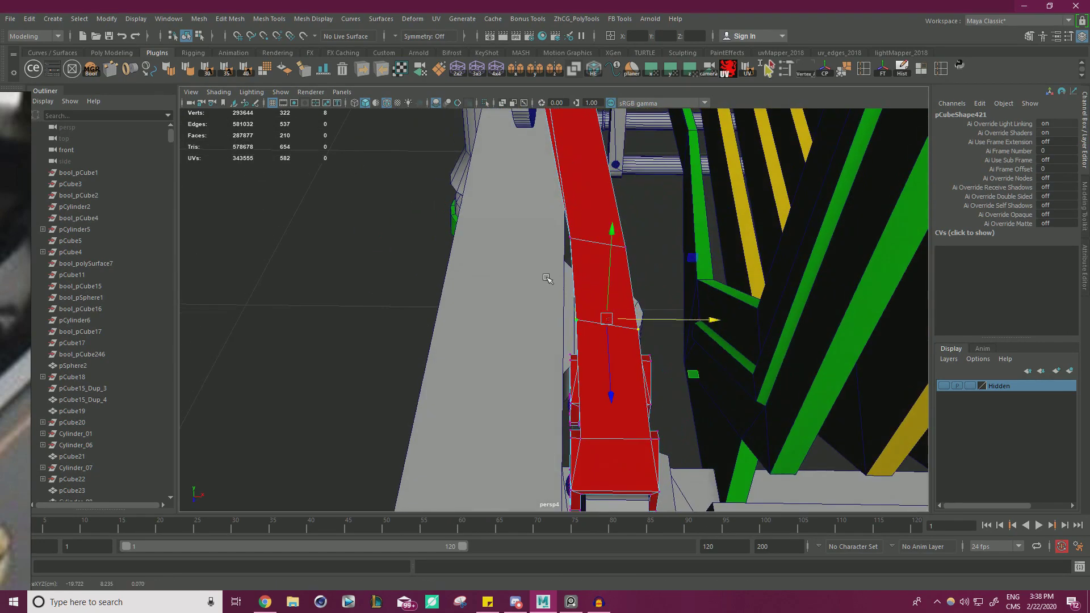
middle_click_drag(553, 248, 545, 296, "alt")
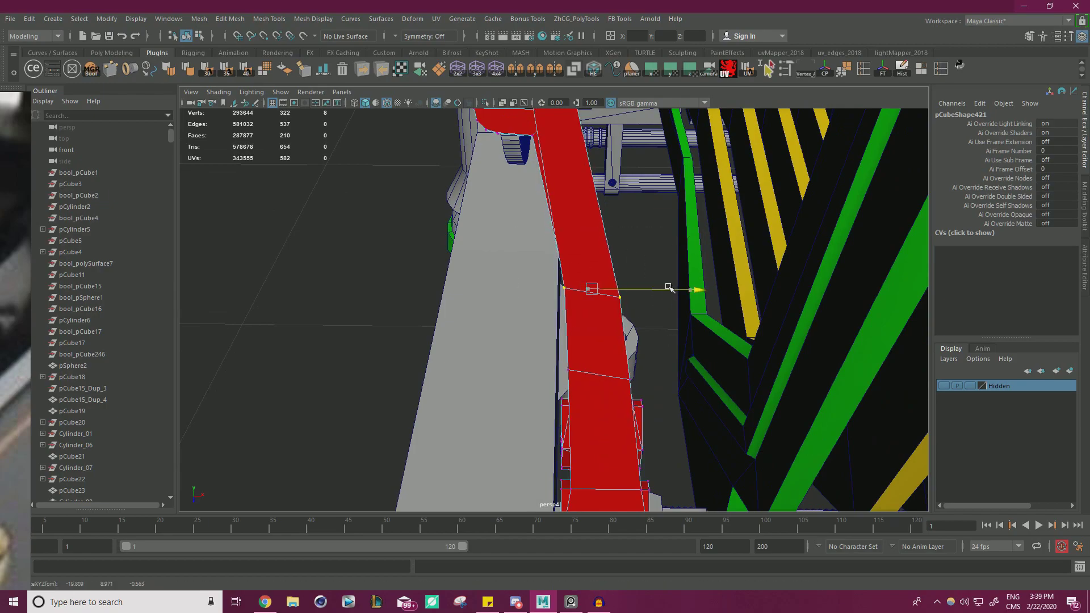
Step: Move the vertices of the red arms' curved tips along X beside the gear wheel
left_click_drag(644, 288, 545, 269, "alt")
right_click_drag(545, 270, 585, 277, "alt")
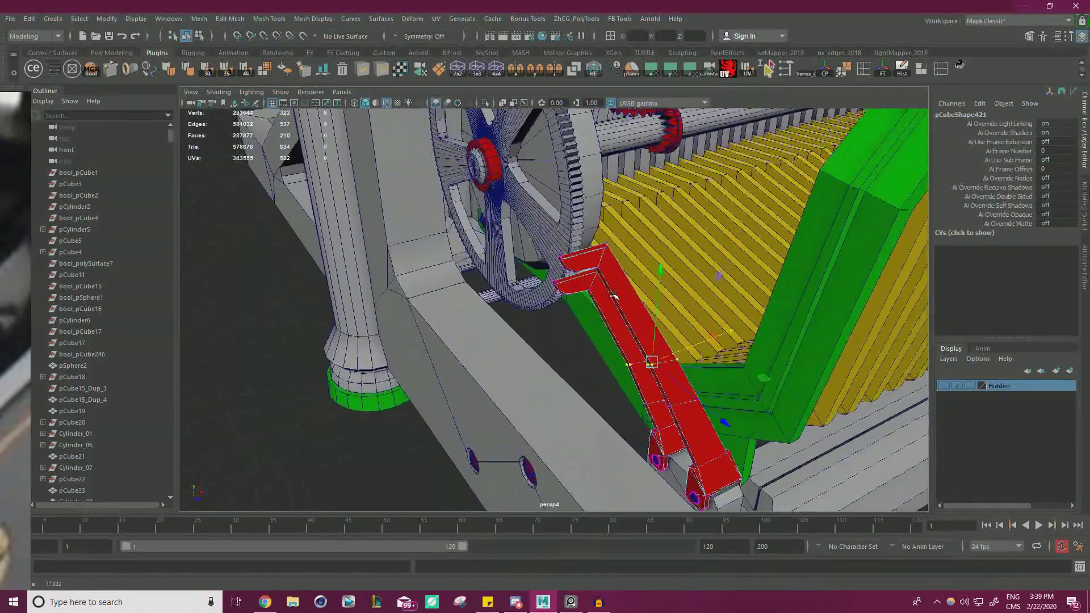
left_click_drag(585, 277, 671, 320, "alt")
left_click_drag(495, 332, 472, 345, "alt")
left_click_drag(472, 348, 537, 243)
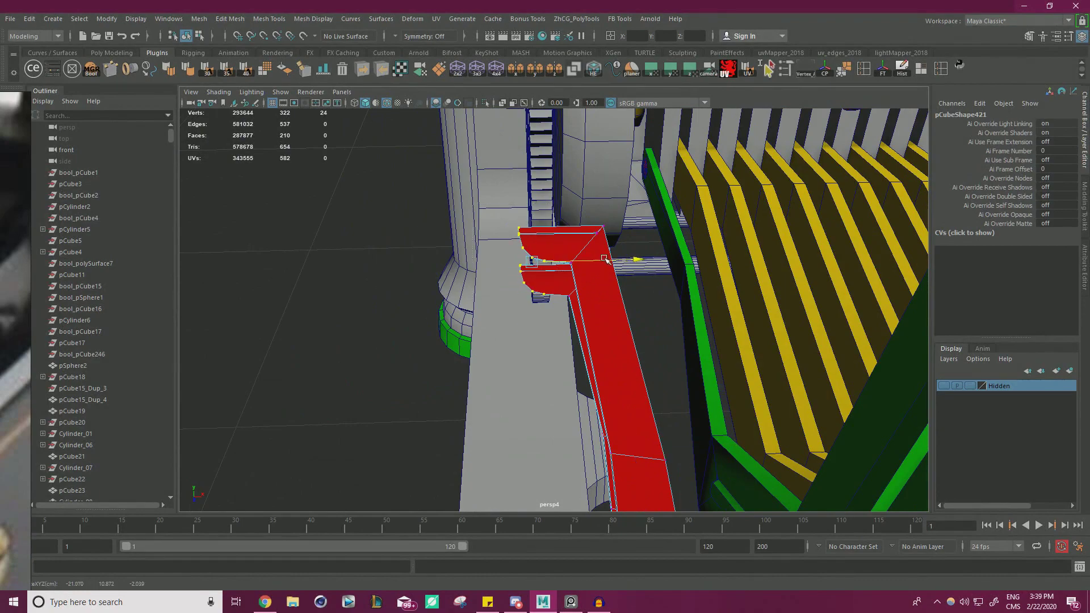
Step: Select the inner corner vertices where the hooked ends meet the red arms and adjust their height
left_click_drag(605, 260, 580, 331, "alt")
key("4")
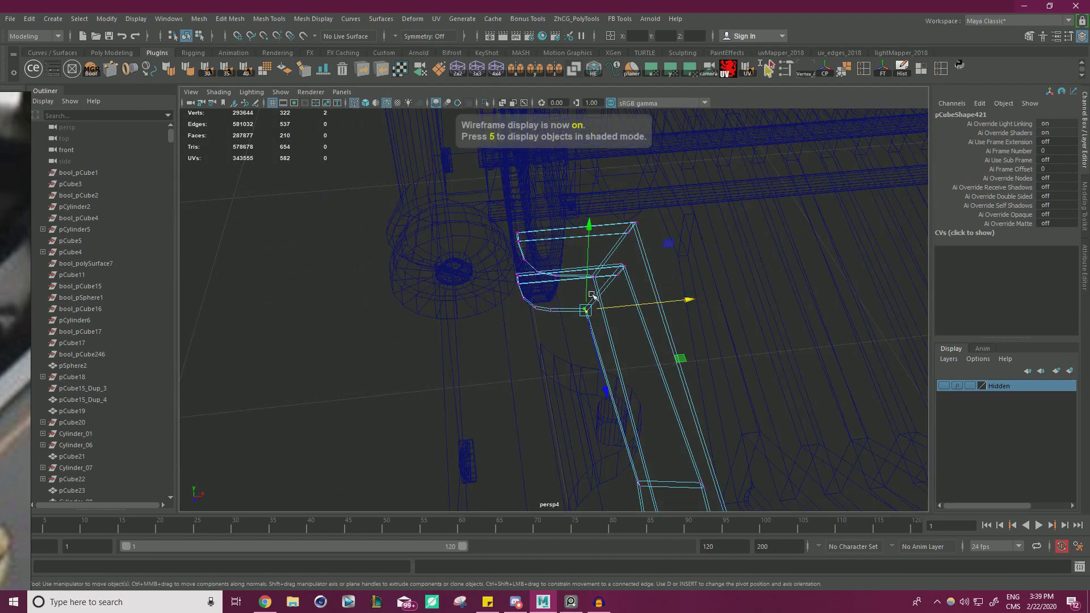
left_click_drag(593, 291, 597, 265, "shift")
right_click_drag(591, 280, 771, 312, "alt")
key("ctrl+z")
middle_click_drag(654, 243, 607, 251, "alt")
key("5")
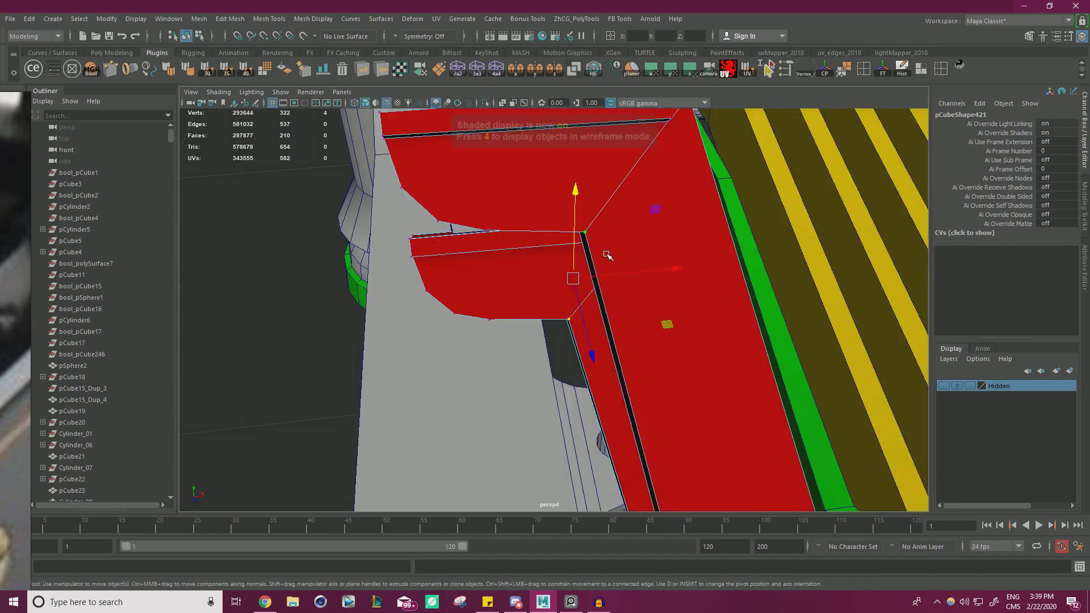
Step: Shift the complete hooked ends of the red arms, tips and bend together, along X and deselect the arms
right_click_drag(664, 270, 591, 263, "alt")
left_click_drag(591, 263, 560, 276, "alt")
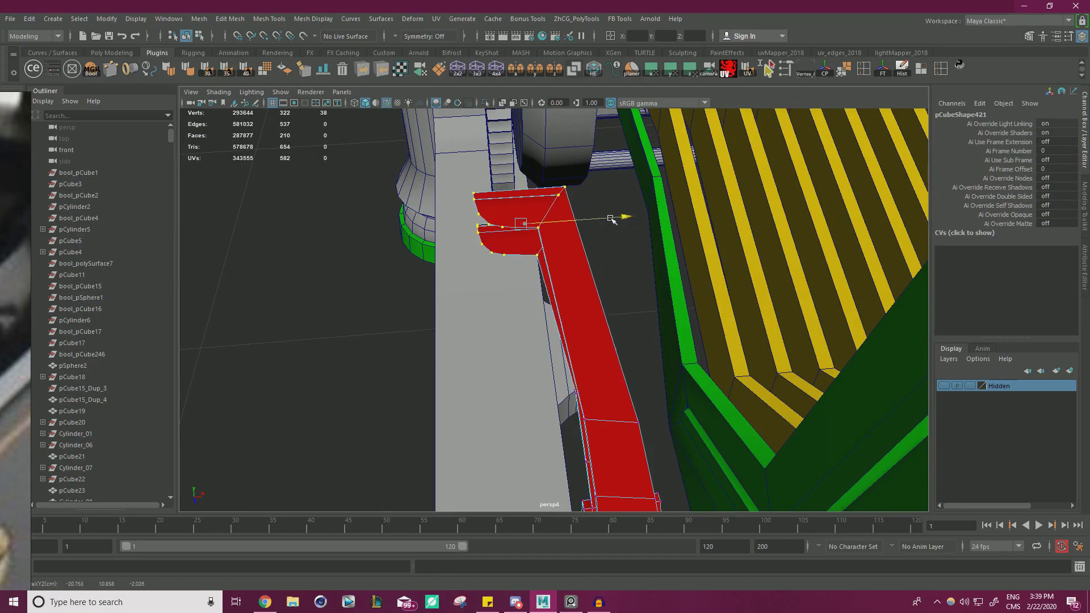
left_click_drag(535, 233, 590, 217, "alt")
left_click_drag(683, 303, 685, 304)
middle_click_drag(690, 269, 706, 253, "alt")
left_click_drag(706, 254, 801, 210, "alt")
right_click_drag(800, 210, 479, 218, "alt")
left_click_drag(479, 219, 650, 265, "alt")
right_click_drag(876, 265, 903, 242)
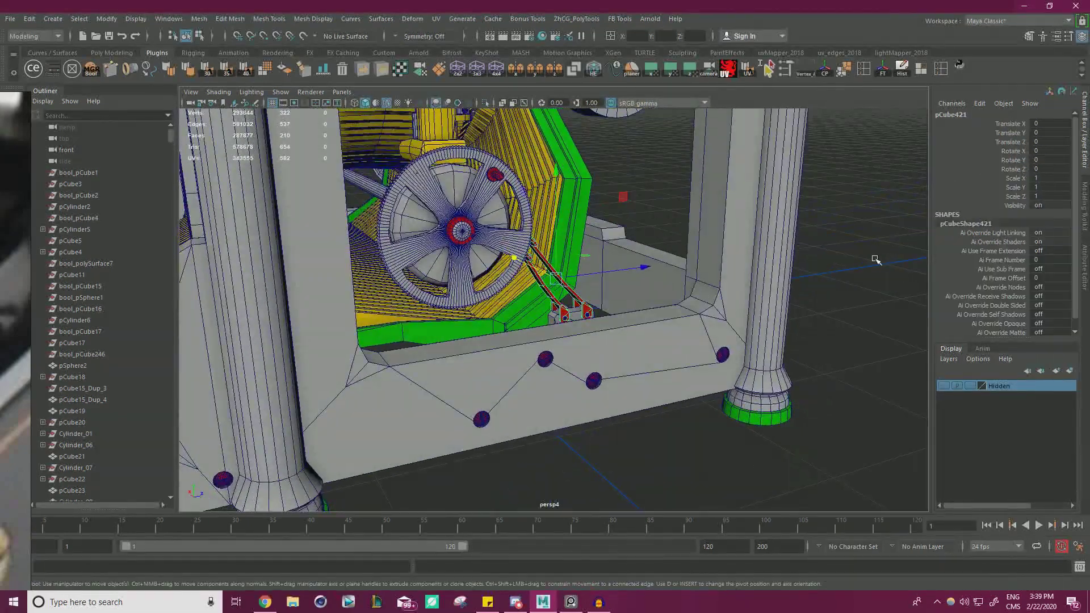
left_click(877, 258)
Step: Recolour the red arms yellow with the ModIt colour tool and deselect them
scroll(670, 292, "up", 5)
left_click_drag(621, 306, 511, 299, "alt")
left_click(629, 246)
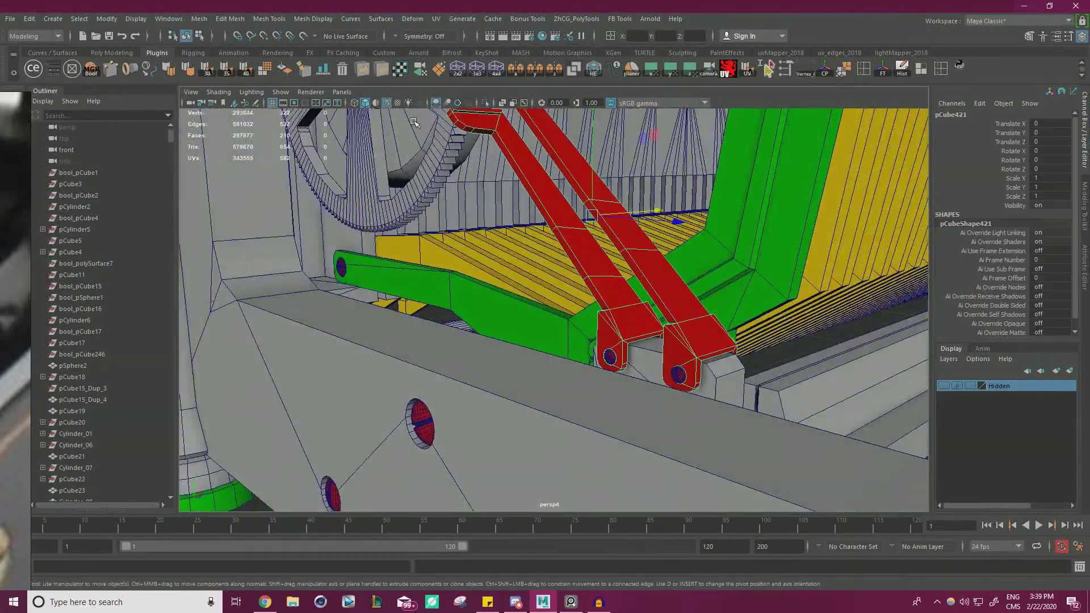
left_click(53, 69)
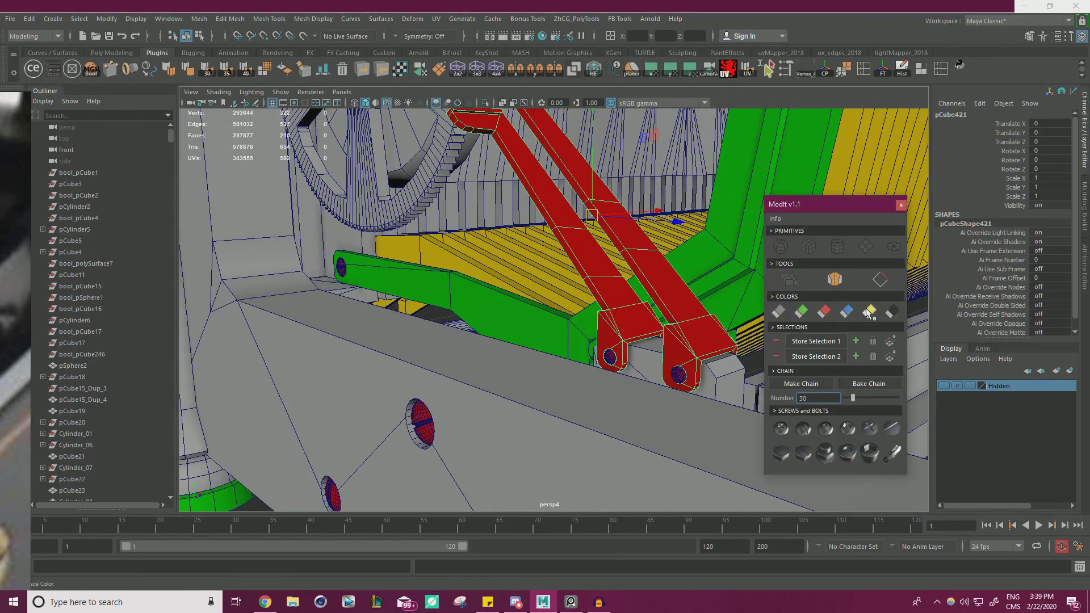
left_click(901, 206)
left_click_drag(653, 284, 723, 223, "alt")
right_click_drag(771, 210, 800, 193)
left_click(800, 195)
Step: Examine the yellow arms, gear wheel and side frame from several angles
left_click_drag(738, 239, 579, 284, "alt")
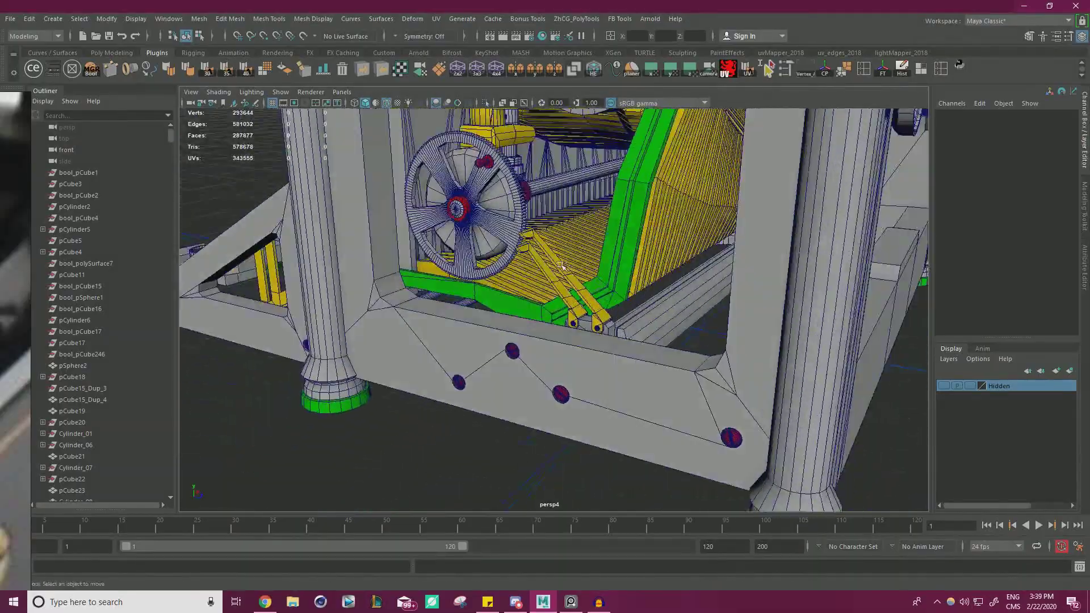
right_click_drag(579, 284, 539, 238, "alt")
middle_click_drag(539, 238, 575, 295, "alt")
left_click_drag(575, 294, 791, 314, "alt")
right_click_drag(791, 314, 704, 318, "alt")
left_click_drag(705, 318, 531, 228, "alt")
right_click_drag(531, 227, 538, 284, "alt")
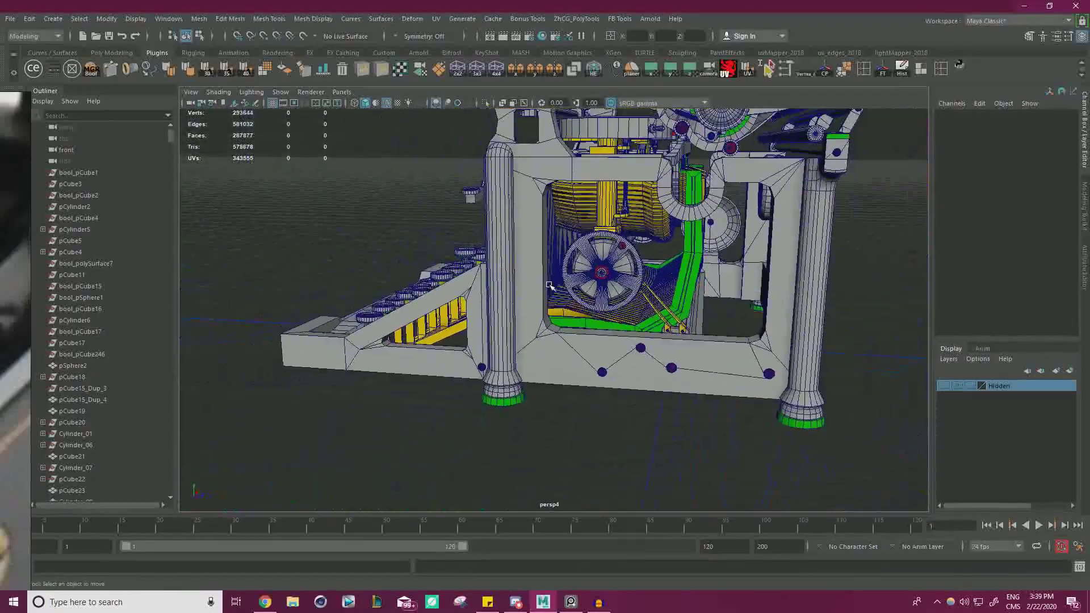
right_click_drag(741, 299, 766, 323, "alt")
left_click_drag(767, 324, 625, 306, "alt")
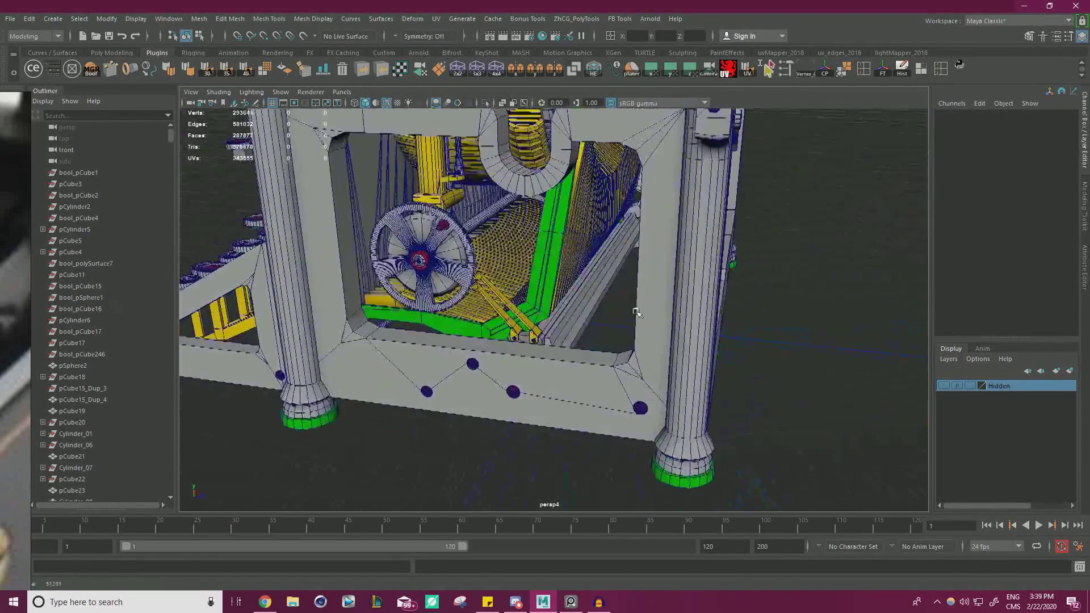
right_click_drag(625, 306, 692, 343, "alt")
middle_click_drag(599, 322, 652, 305, "alt")
scroll(652, 305, "down", 5)
left_click_drag(652, 305, 698, 295, "alt")
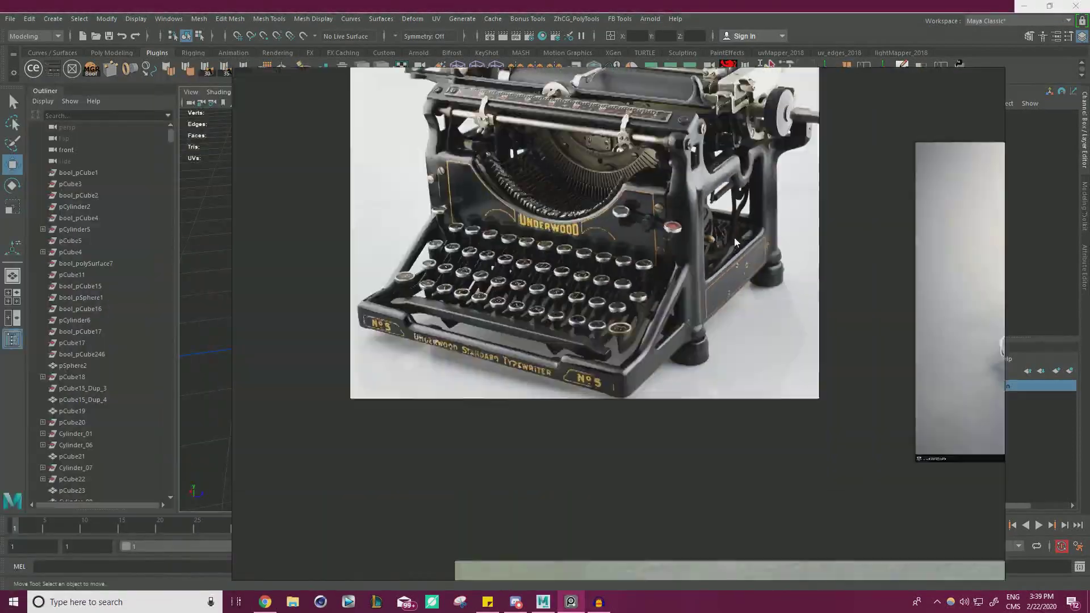
Step: Examine the reference board's close-up photos of the gear wheel and the arm linkage on the frame
scroll(734, 237, "down", 4)
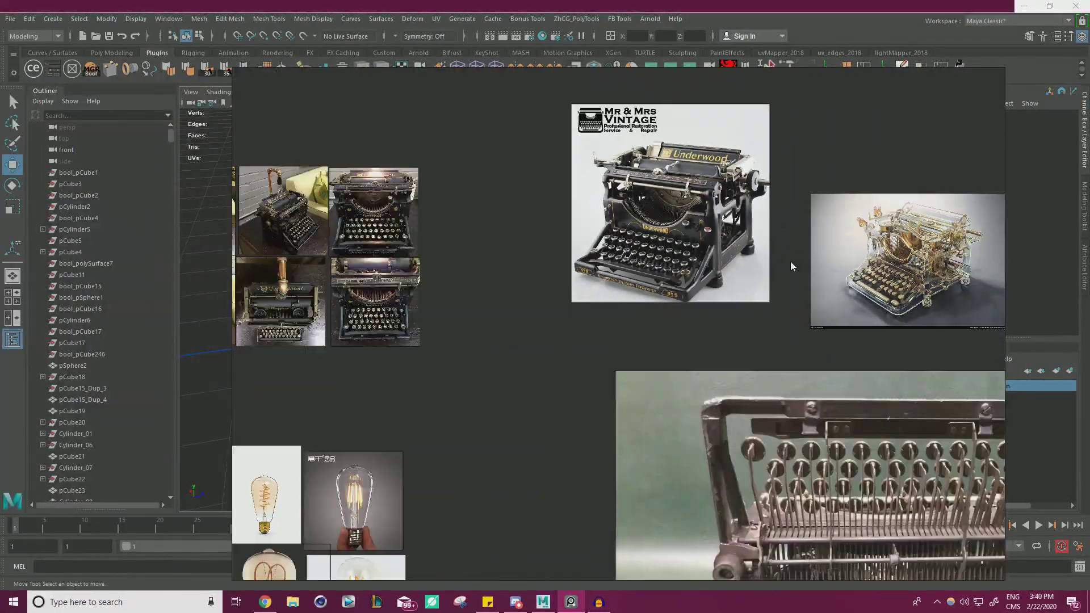
scroll(722, 256, "down", 3)
scroll(677, 285, "down", 4)
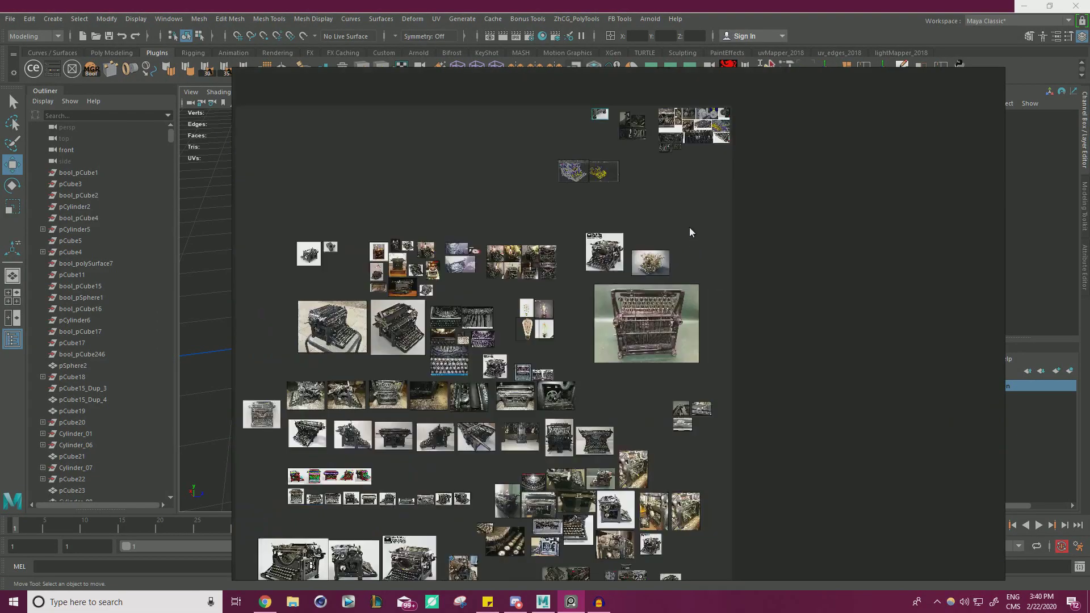
scroll(650, 339, "up", 6)
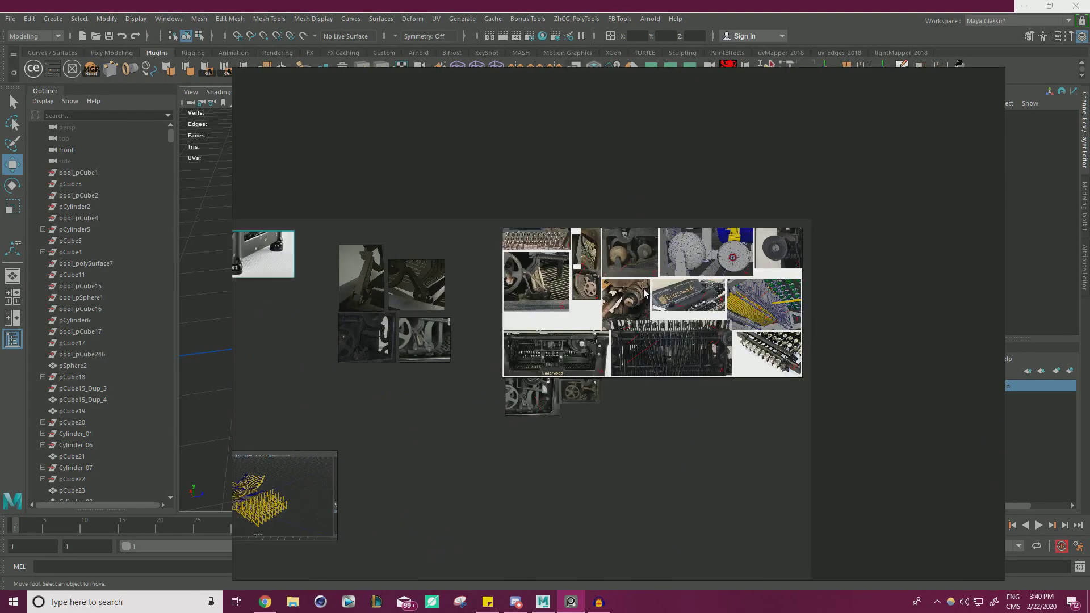
scroll(646, 293, "up", 6)
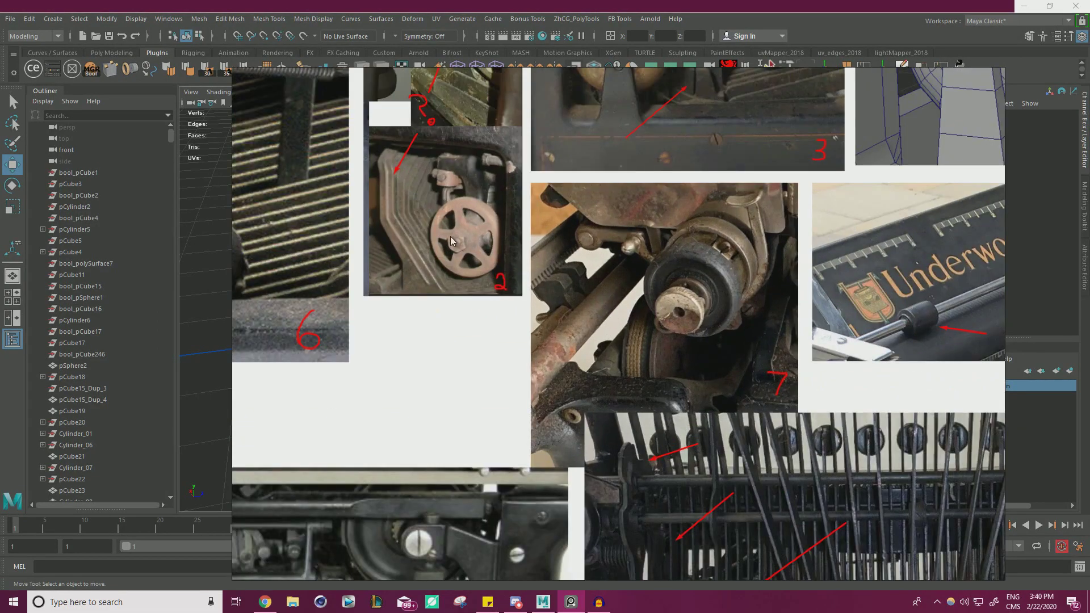
middle_click_drag(482, 209, 767, 234)
scroll(451, 268, "up", 1)
scroll(454, 268, "down", 2)
middle_click_drag(609, 298, 458, 225)
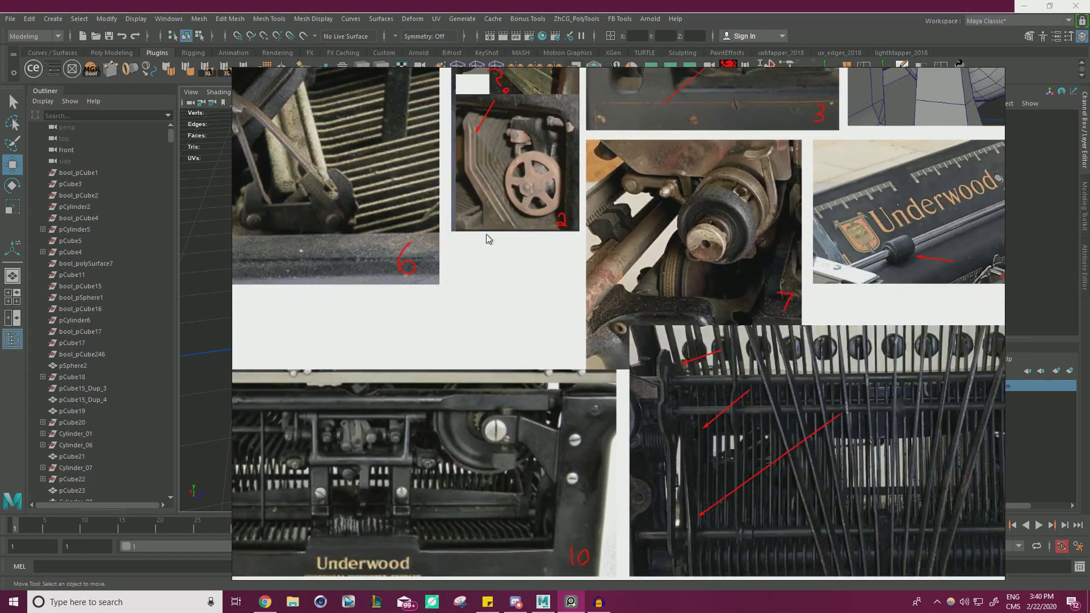
middle_click_drag(512, 266, 786, 325)
scroll(684, 290, "up", 3)
right_click_drag(688, 291, 0, 236)
Step: Examine how the yellow arms' feet and screws sit on the mounting block
scroll(545, 275, "up", 5)
left_click_drag(585, 288, 566, 316, "alt")
scroll(566, 316, "up", 8)
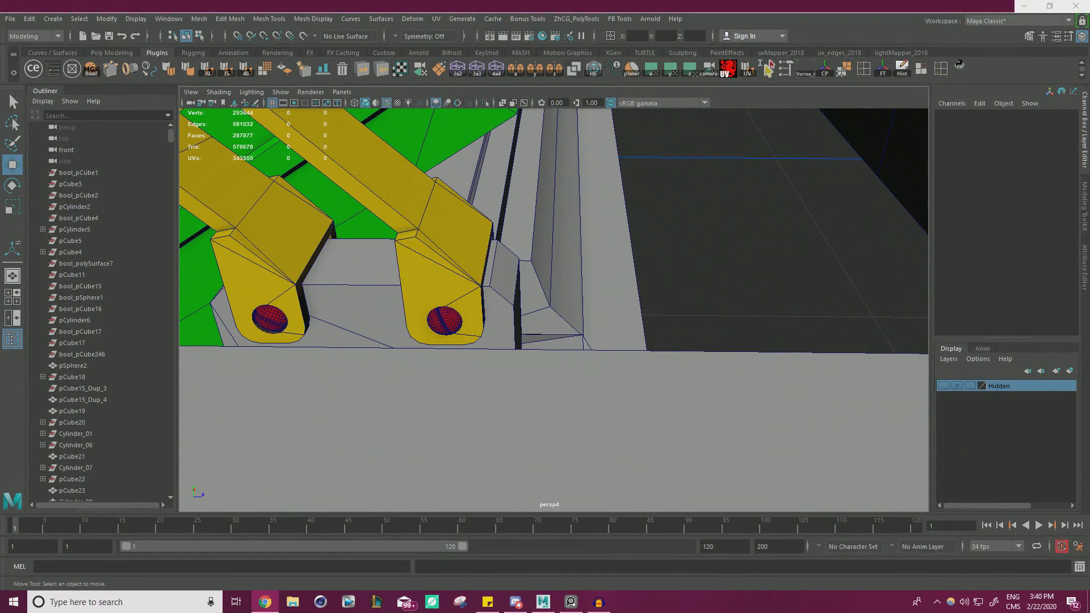
scroll(491, 332, "up", 2)
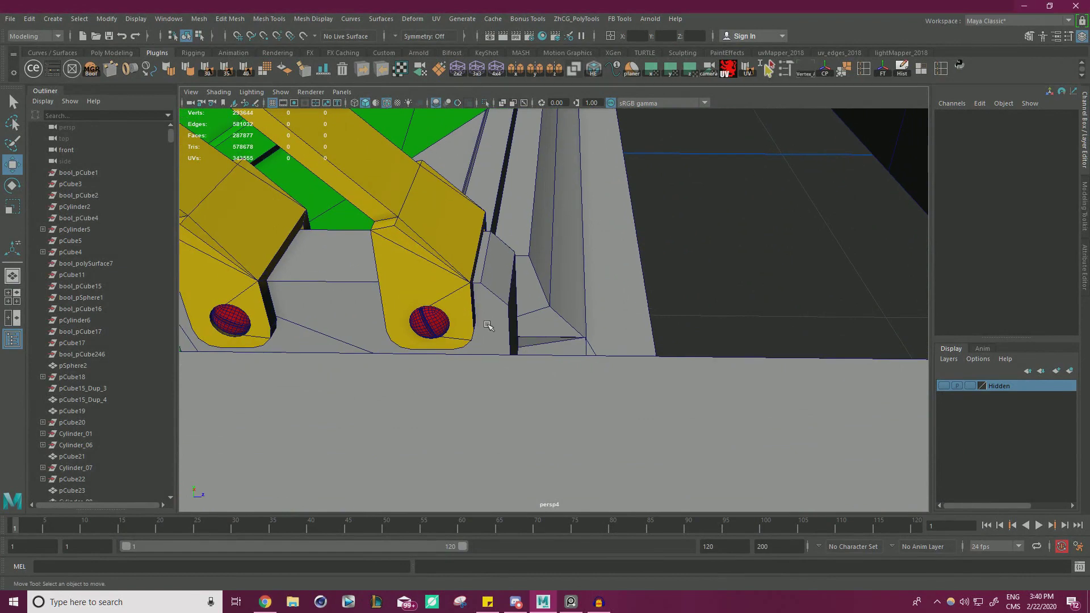
left_click_drag(496, 310, 475, 302, "alt")
mouse_move(475, 302)
right_mouse_down("alt")
mouse_move(500, 303)
mouse_move(477, 295)
right_mouse_up("alt")
middle_click_drag(477, 295, 509, 291, "alt")
right_click_drag(630, 287, 563, 305, "alt")
Step: Move the foot vertices of the arm nearest the block's bevelled end, together with its screw, along Z toward the other arm
left_click(562, 324)
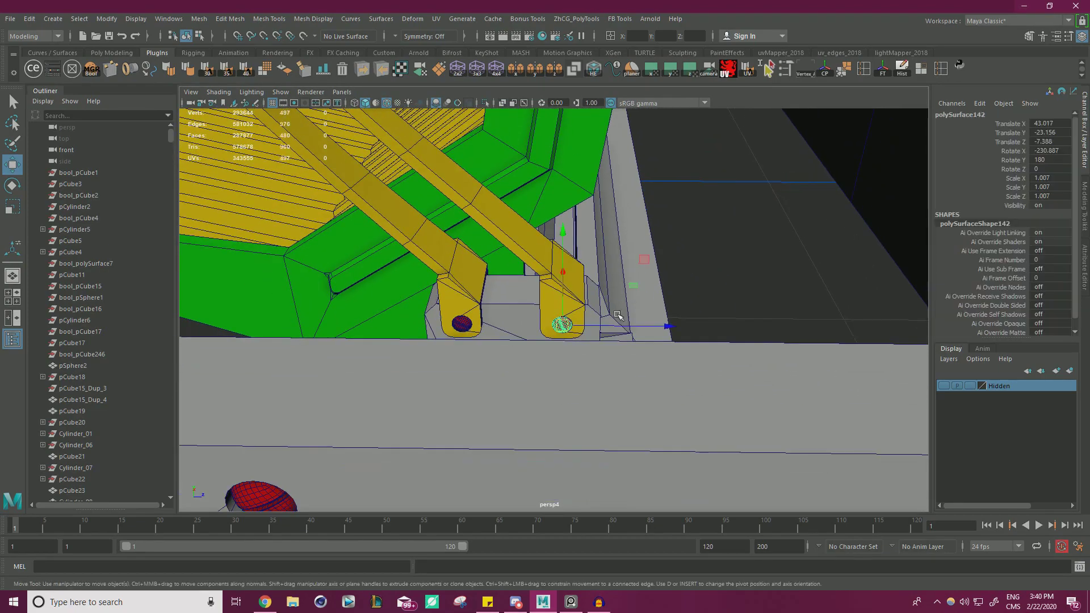
key("f")
scroll(613, 287, "down", 5)
scroll(612, 287, "down", 8)
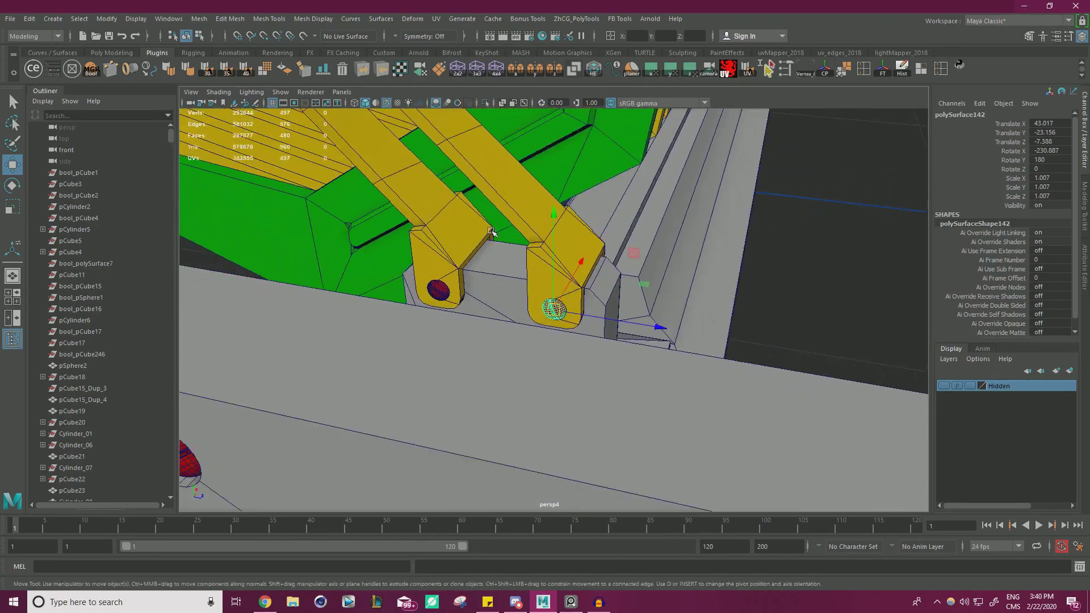
left_click_drag(613, 285, 609, 299, "alt")
right_click_drag(619, 299, 668, 299, "alt")
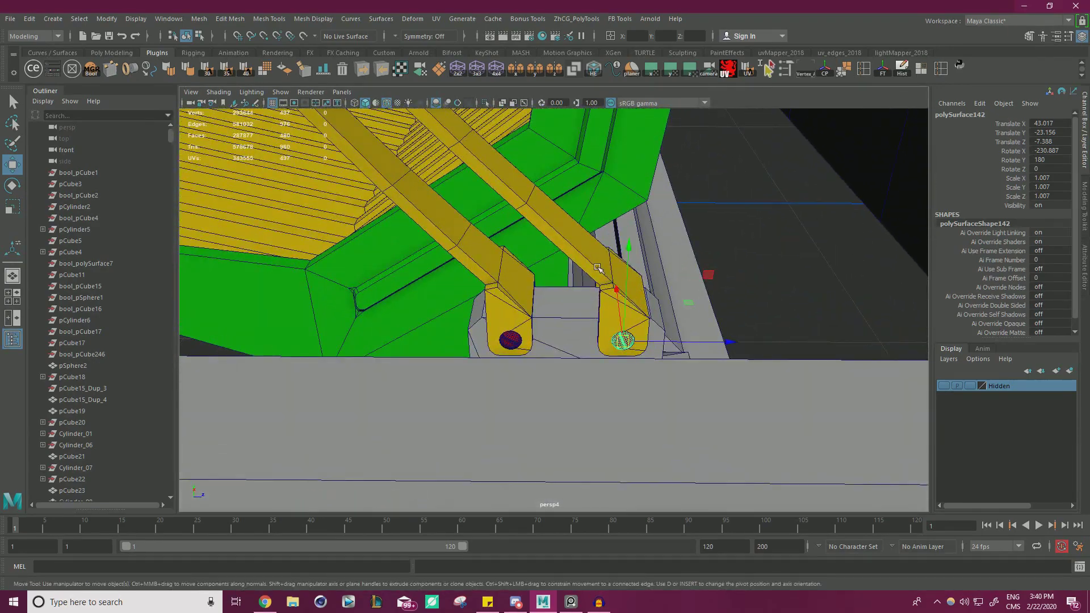
right_click_drag(805, 256, 742, 246)
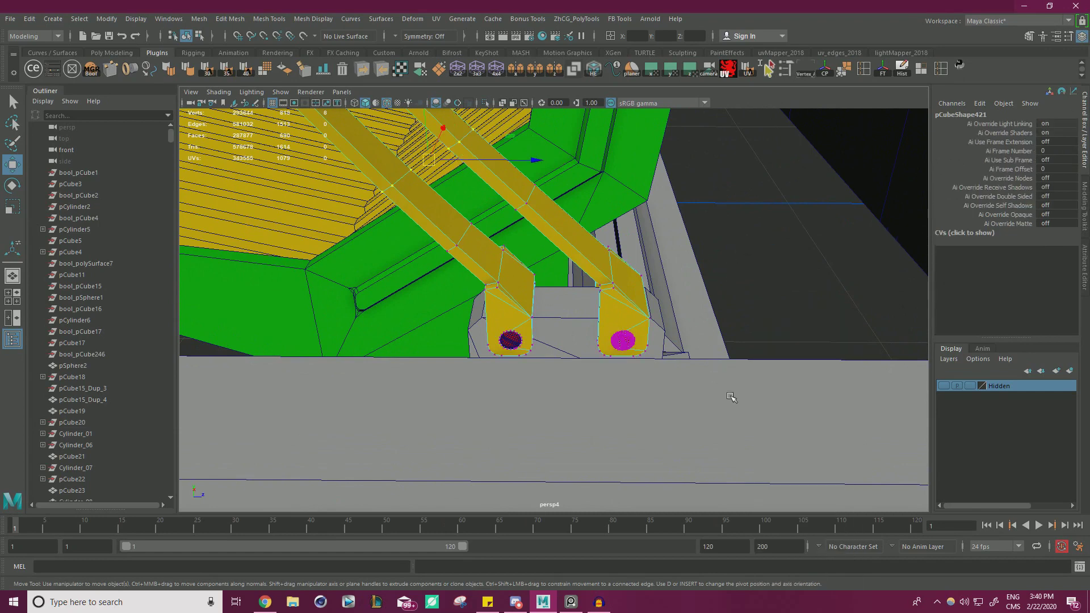
left_click_drag(712, 301, 698, 301)
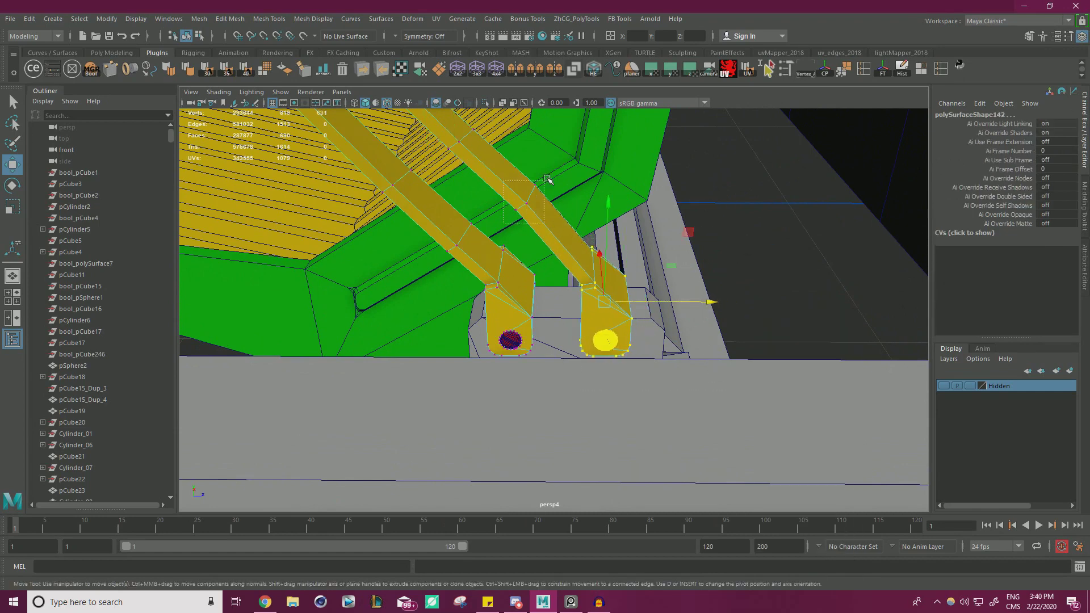
Step: Move the shaft vertices of the arm nearest the block's bevelled end so the shaft lines up with its shifted foot
left_click_drag(541, 185, 548, 177)
middle_click_drag(574, 168, 592, 196, "alt")
mouse_move(591, 196)
left_mouse_down("alt")
mouse_move(598, 184)
mouse_move(590, 193)
left_mouse_up("alt")
middle_click_drag(620, 158, 615, 161)
left_click_drag(610, 169, 580, 219, "alt")
scroll(579, 219, "down", 2)
left_click_drag(471, 209, 533, 172)
mouse_move(559, 187)
middle_mouse_down("alt")
mouse_move(586, 188)
mouse_move(597, 161)
middle_mouse_up("alt")
right_click_drag(528, 173, 443, 190, "alt")
left_click_drag(528, 250, 554, 247, "alt")
right_click_drag(553, 247, 801, 227, "alt")
left_click(801, 227)
left_click_drag(801, 226, 600, 206, "alt")
scroll(602, 206, "up", 1)
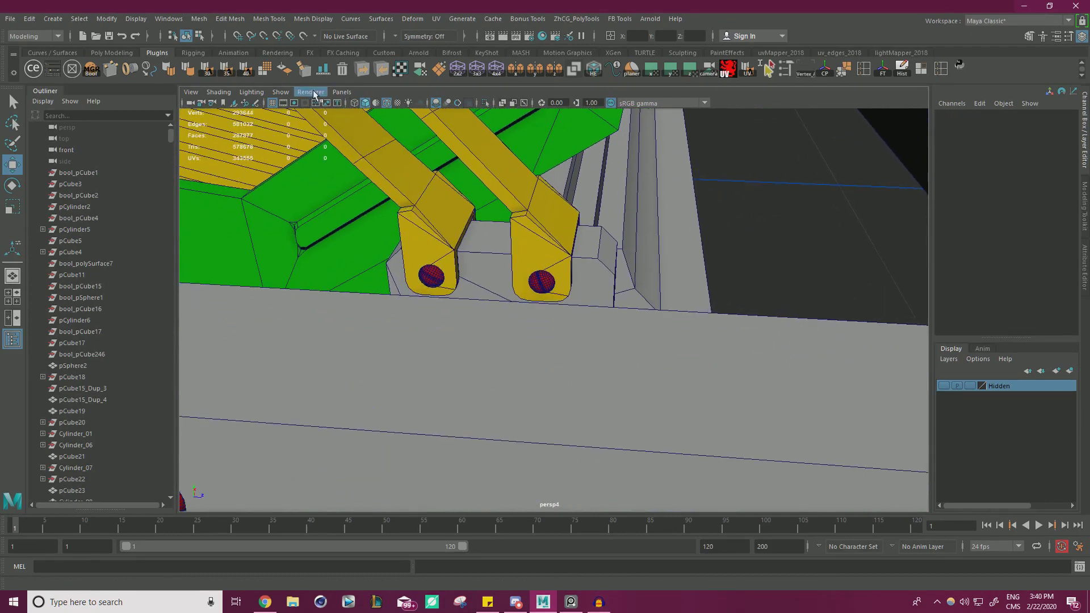
Step: Create a polygon cube and move it near the yellow arms' feet on the mounting block
left_click(51, 20)
mouse_move(107, 59)
left_click(240, 79)
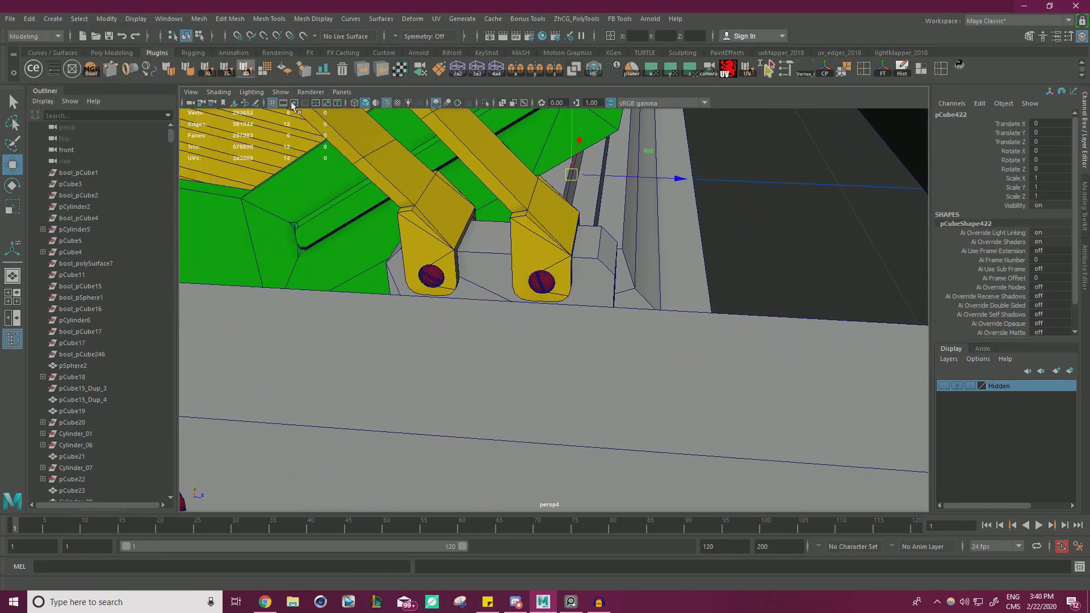
right_click_drag(568, 227, 455, 221, "alt")
left_click_drag(454, 222, 397, 216, "alt")
left_click_drag(666, 182, 675, 369, "alt")
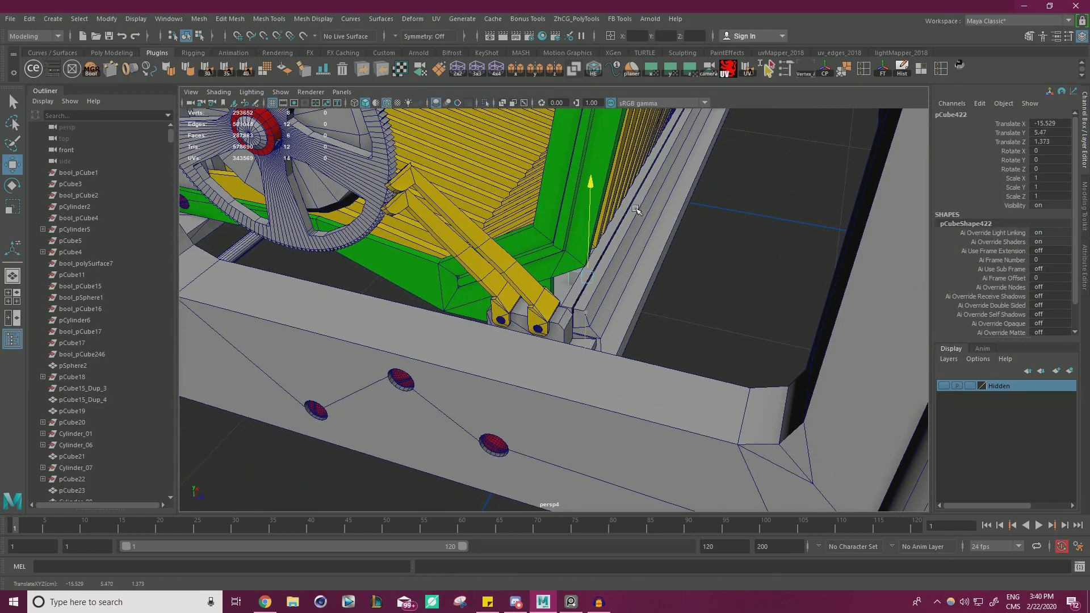
left_click_drag(666, 245, 616, 291)
key("f")
Step: Scale the new cube uniformly down to about 0.217
scroll(625, 284, "down", 2)
scroll(591, 313, "up", 4)
key("r")
left_click_drag(560, 317, 382, 341)
scroll(516, 325, "up", 4)
left_click_drag(636, 255, 561, 236, "alt")
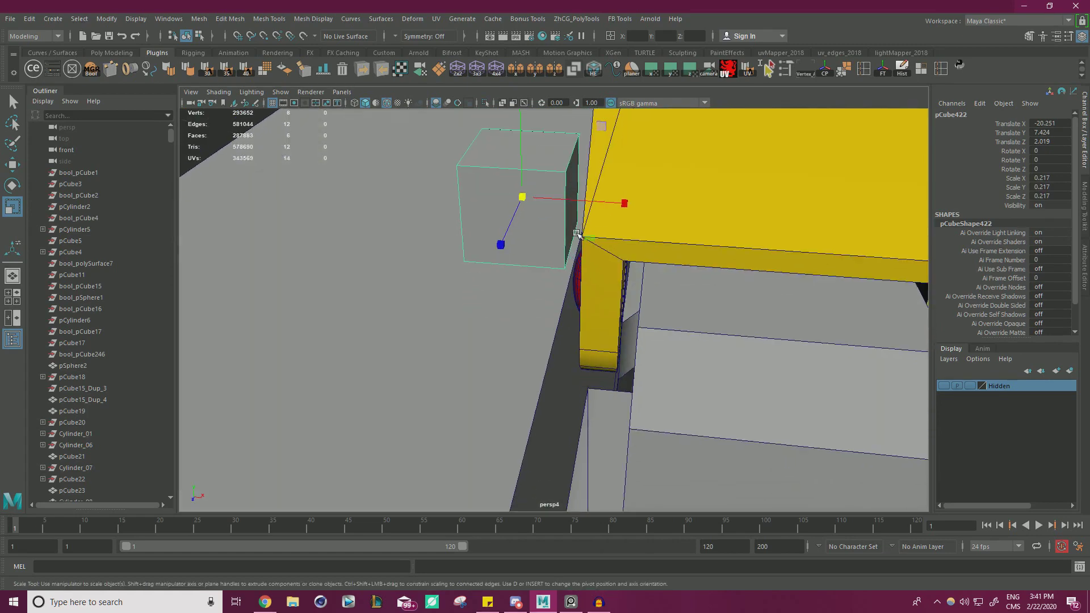
Step: Put the cube's pivot on its side facing the mounting block, snap it to the block's outer face, and lower it beside the arm's foot
key("d")
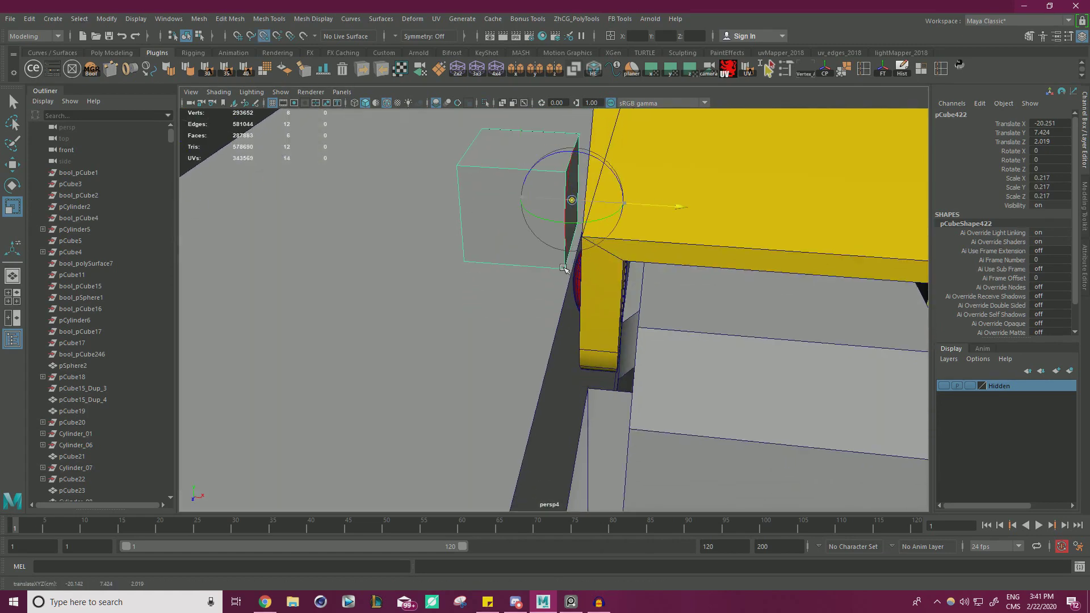
key("d")
key("w")
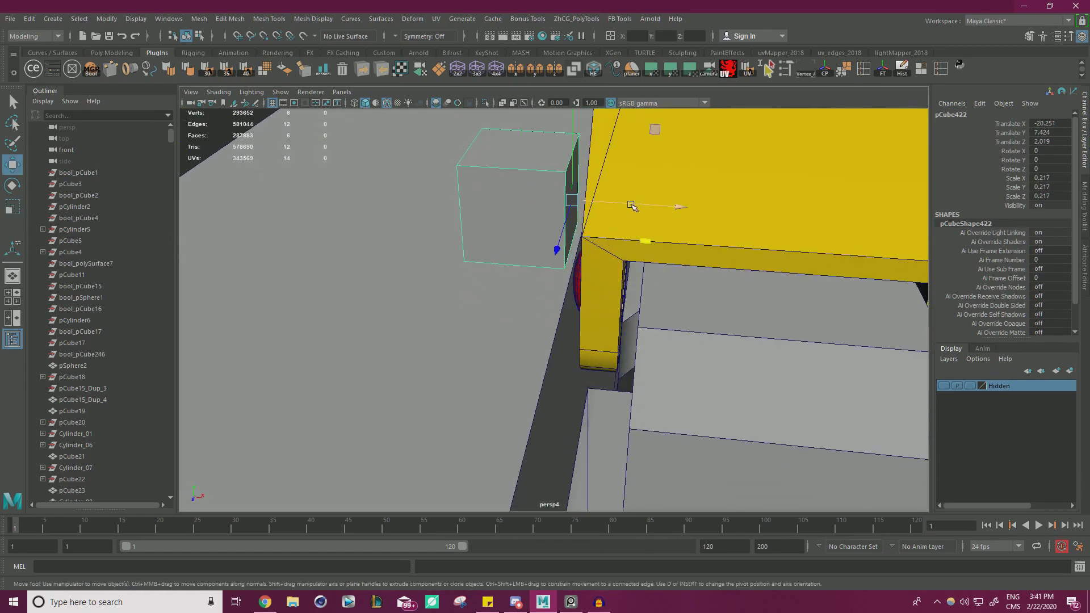
left_click_drag(629, 205, 640, 358)
left_click_drag(651, 150, 634, 343)
left_click_drag(633, 343, 653, 360, "alt")
middle_click_drag(652, 360, 732, 323, "alt")
right_click_drag(732, 322, 771, 316, "alt")
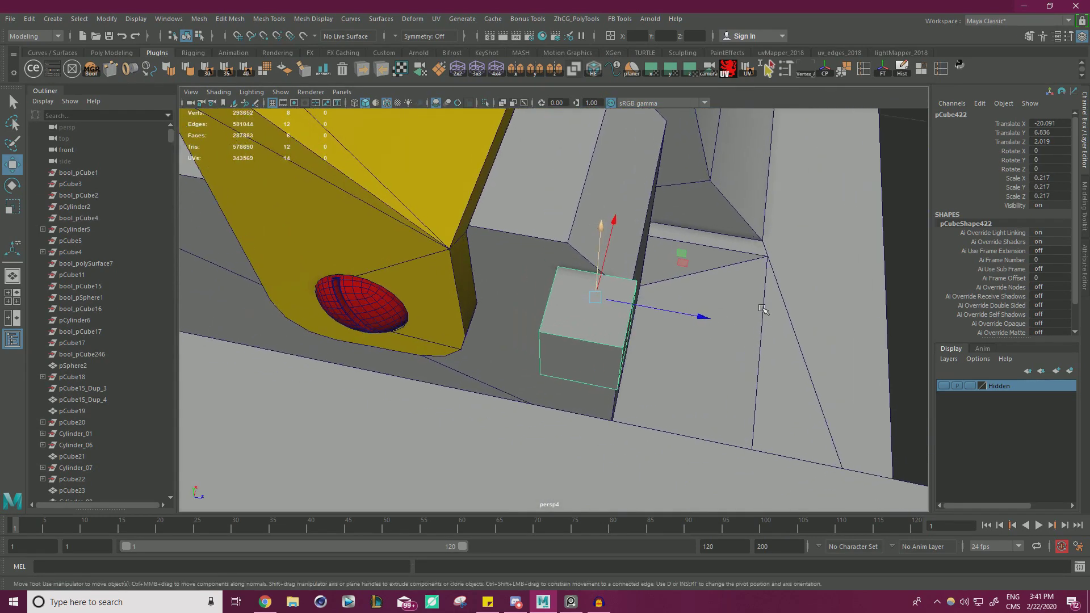
Step: Position the cube on the block face between the arm and the bevelled end, and flatten it to about 0.077 in X
left_click_drag(681, 253, 642, 248)
key("ctrl+z")
key("ctrl+z")
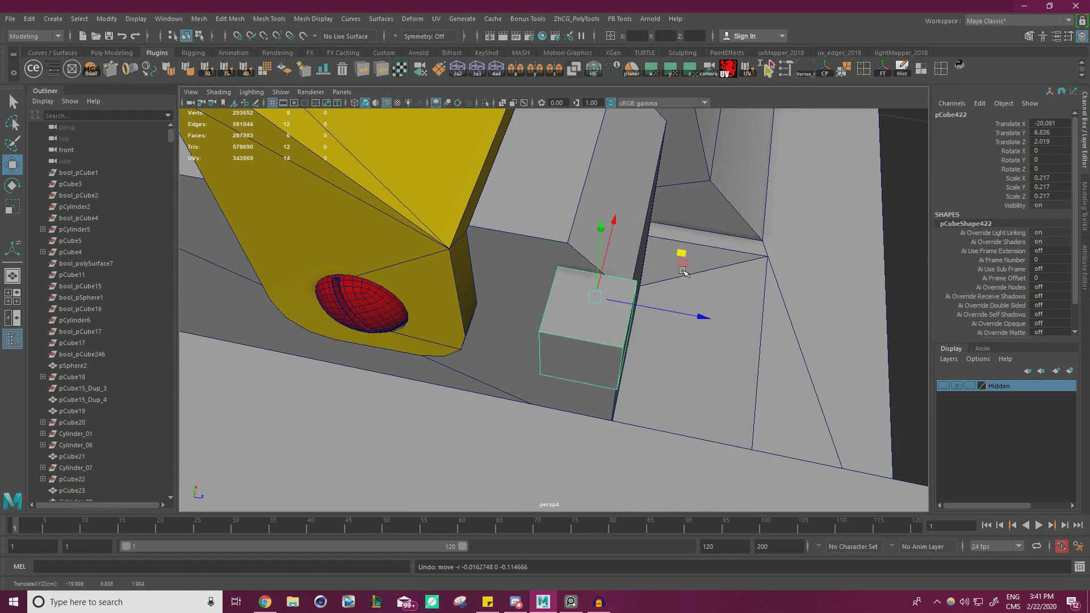
left_click_drag(676, 238, 654, 251)
key("r")
key("w")
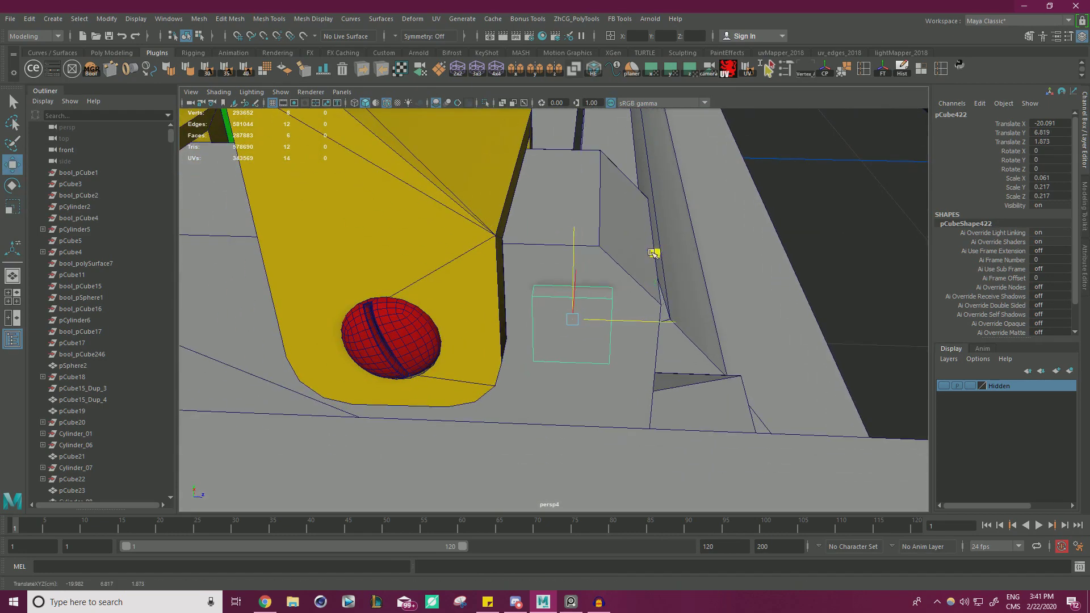
key("r")
left_click_drag(606, 282, 609, 256, "alt")
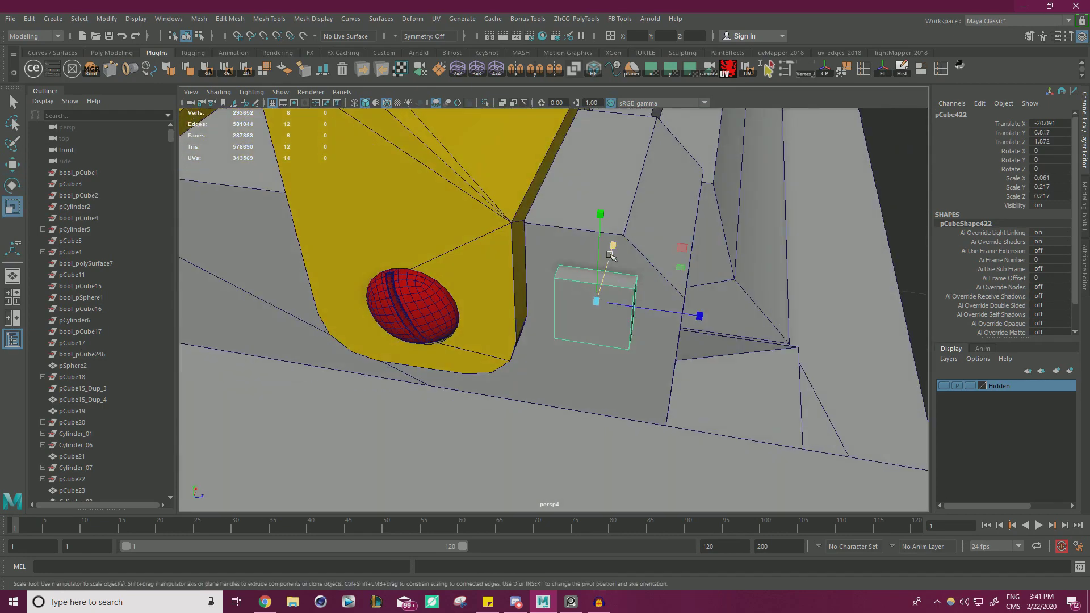
Step: Extrude the flattened cube's top face upward to roughly double its height
right_click_drag(585, 271, 587, 306)
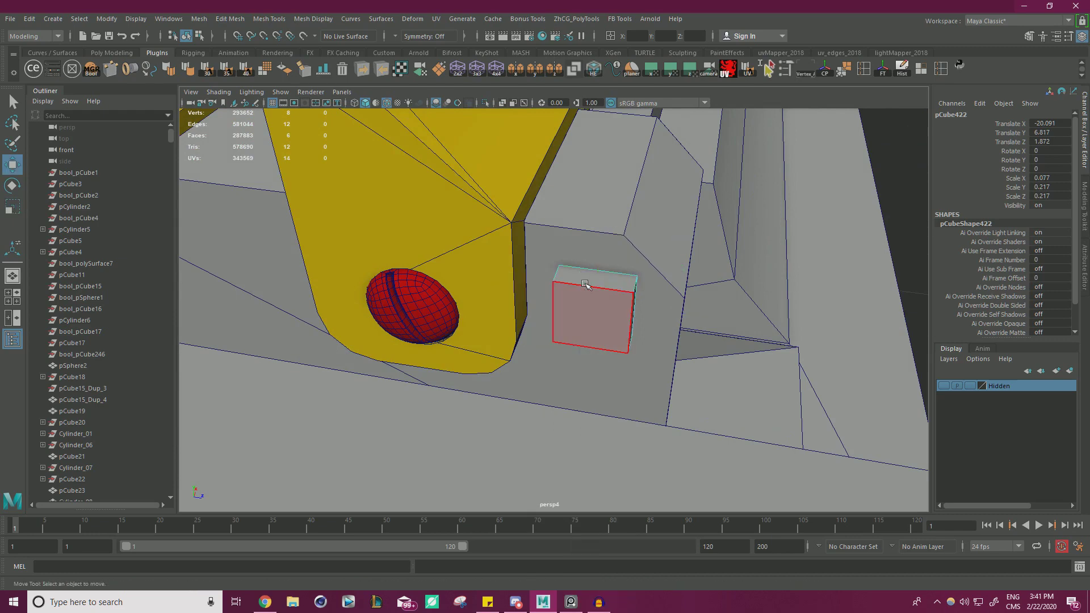
left_click(593, 278)
key("w")
left_click_drag(657, 266, 598, 234, "alt")
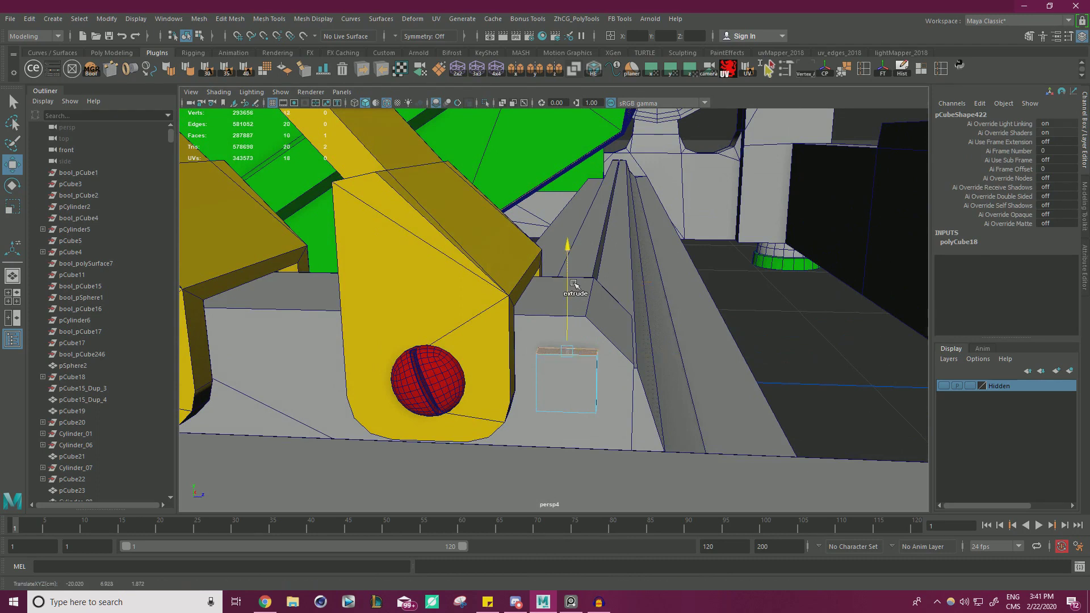
left_click_drag(572, 287, 579, 224, "shift")
Step: Tilt the extruded top face, extrude a second segment leaning toward the arm, and narrow its end to form a tapered tab
key("e")
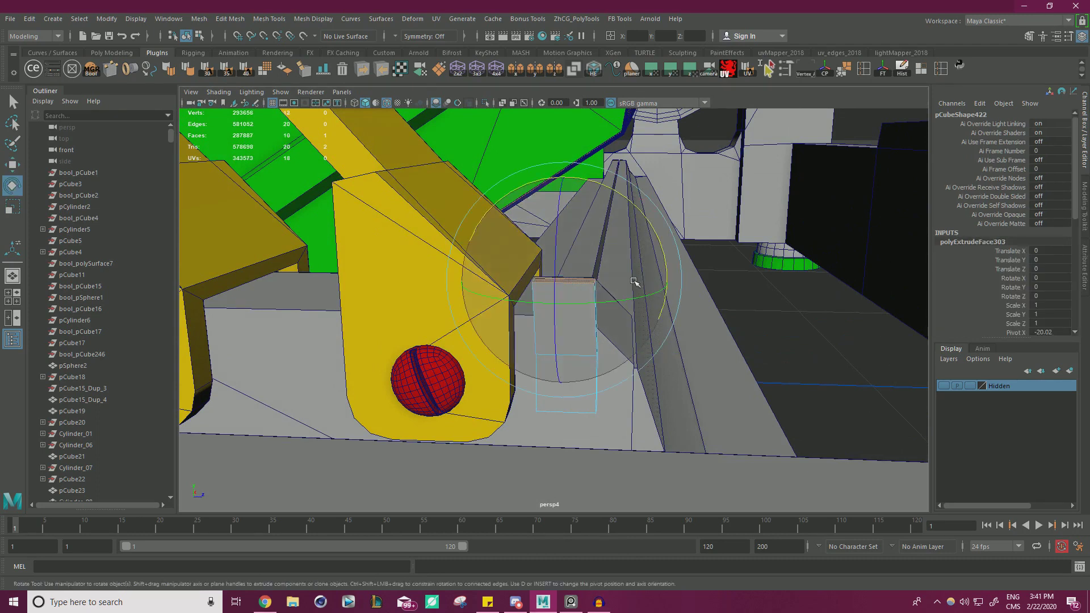
left_click_drag(663, 250, 615, 209)
key("w")
key("e")
key("r")
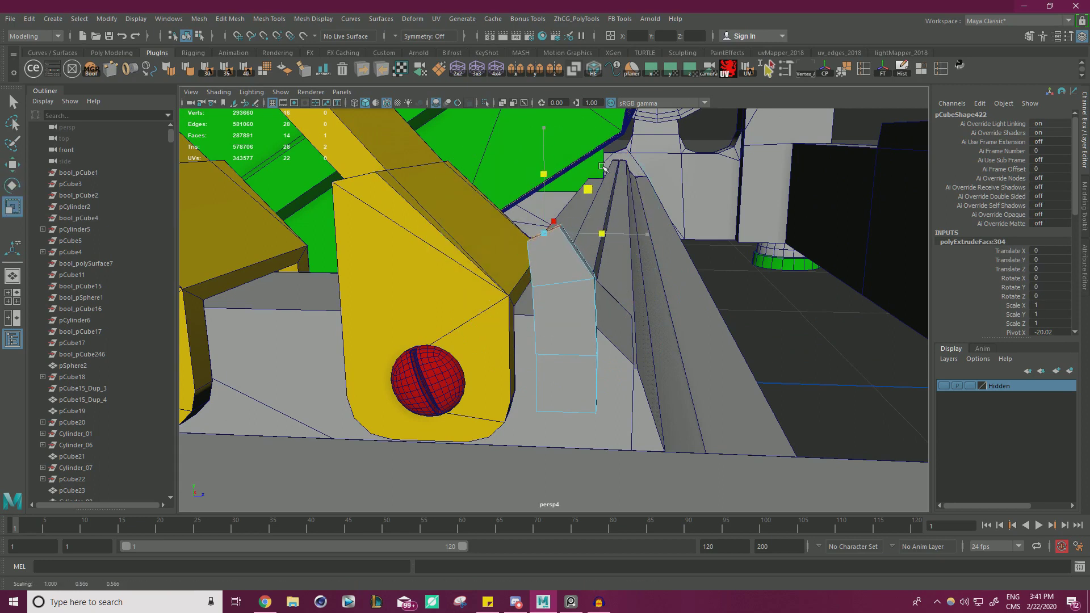
key("w")
Step: Lower and slightly narrow the edge loop at the tab's bend to smooth its profile
right_click_drag(574, 268, 574, 236)
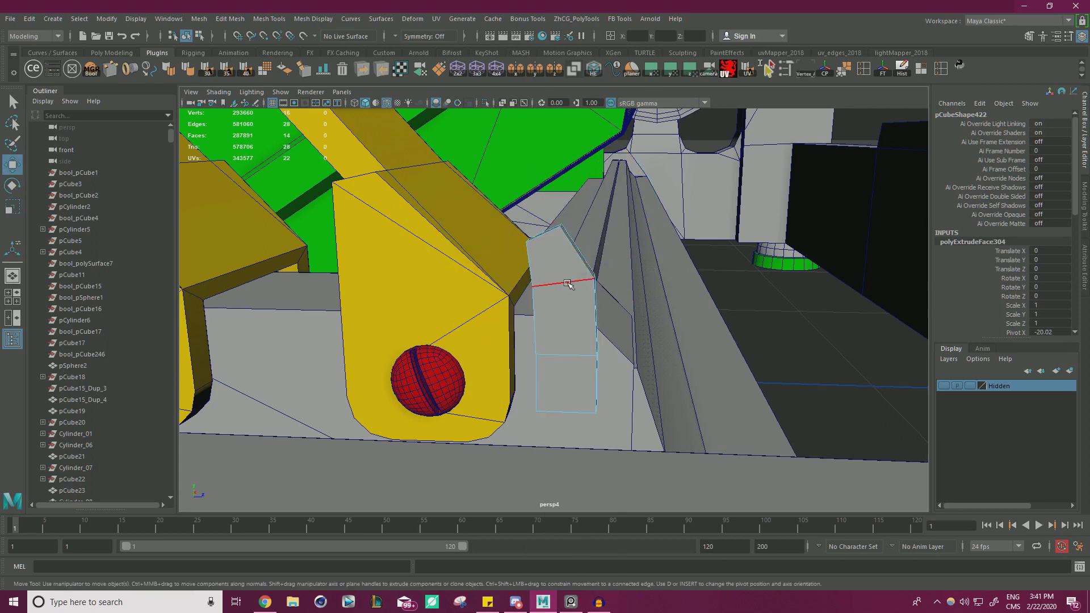
double_click(573, 282)
left_click_drag(642, 206, 643, 214)
key("r")
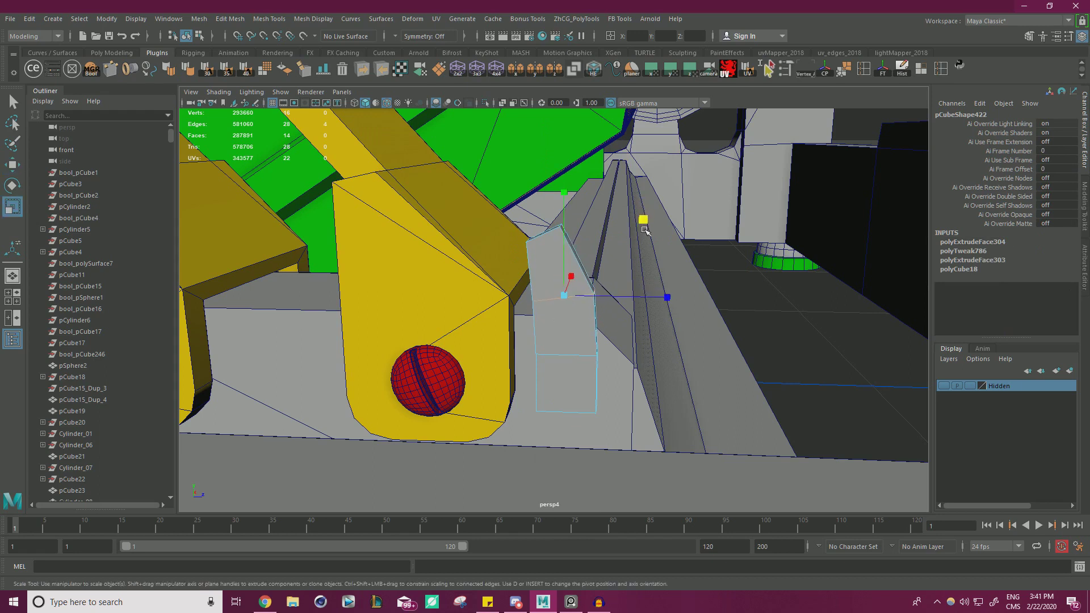
left_click(592, 351)
key("w")
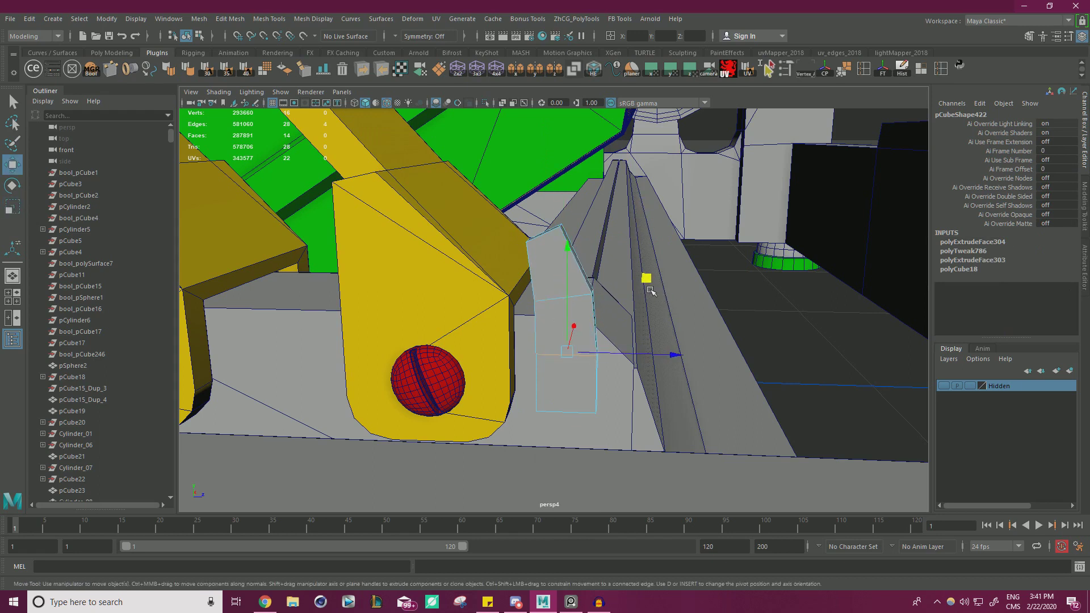
key("w")
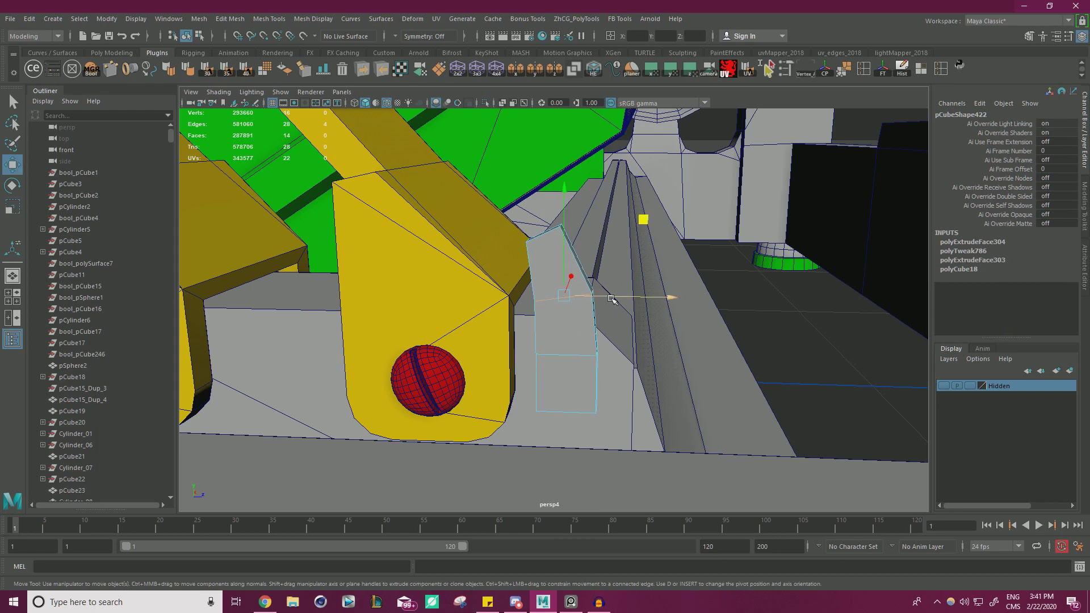
Step: Adjust the vertices at the tab's tip to widen it slightly
left_click(544, 238)
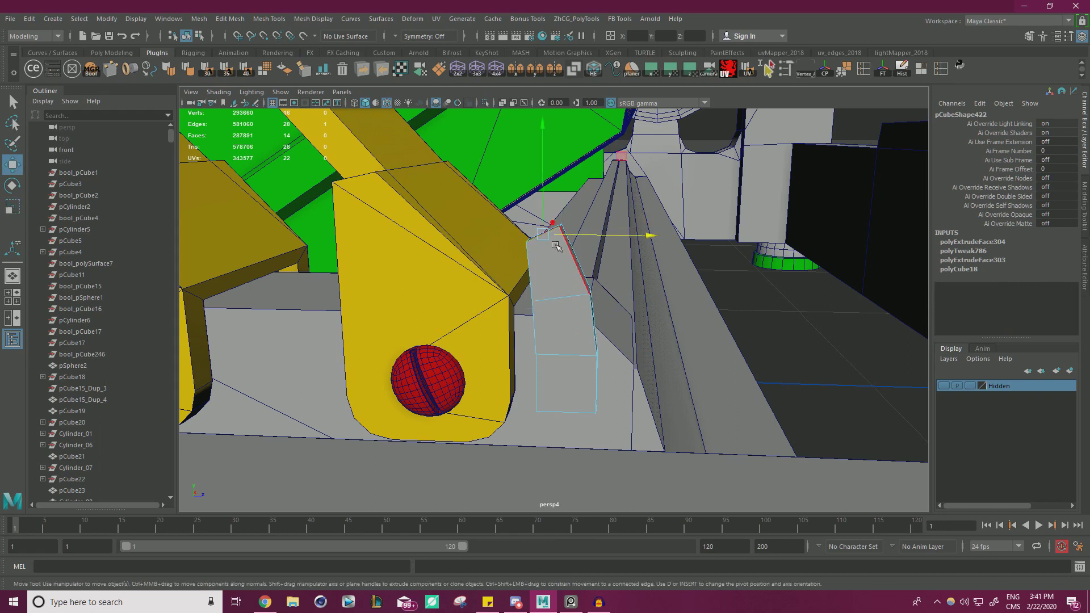
right_click_drag(545, 248, 490, 248)
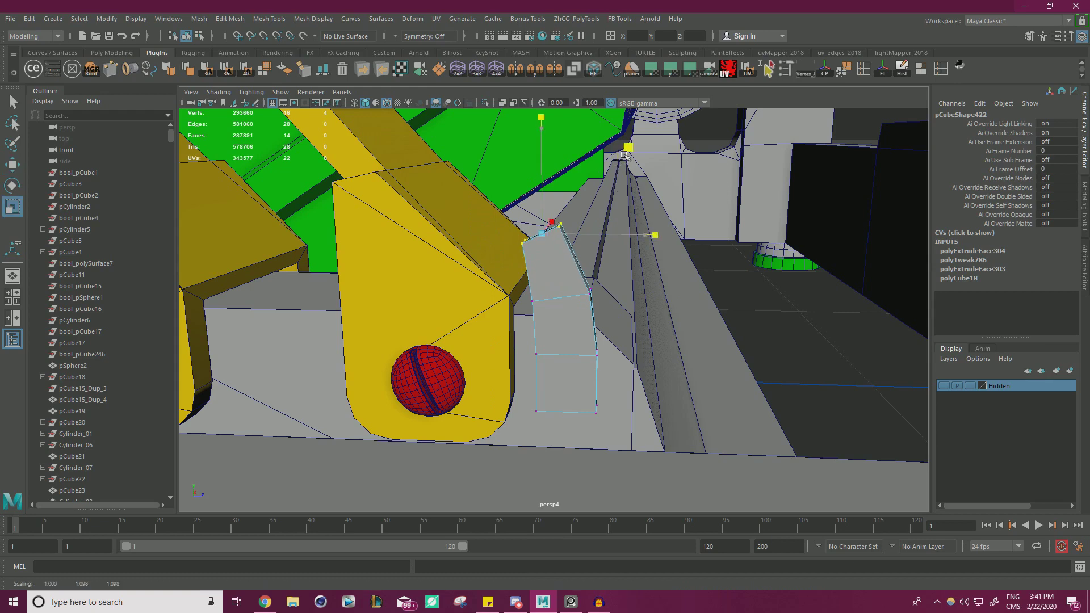
right_click_drag(621, 151, 631, 258, "alt")
left_click_drag(631, 257, 582, 275, "alt")
Step: Bevel the two short edges at the tab's tip with fraction 0.6 and 2 segments
right_click_drag(443, 203, 444, 174)
left_click(382, 202)
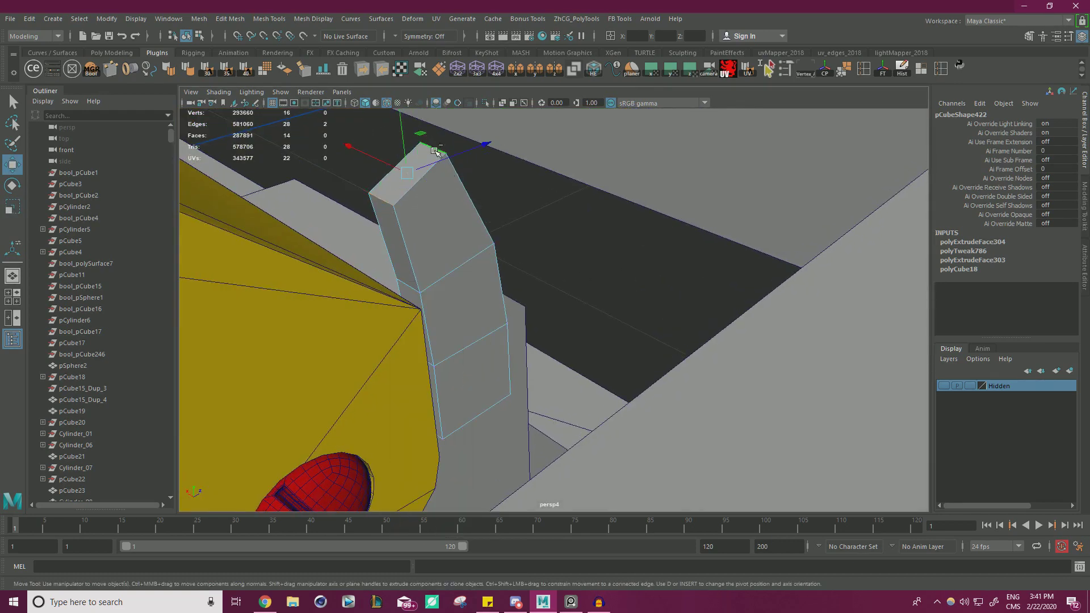
key("ctrl+b")
left_click_drag(547, 203, 619, 170, "alt")
left_click_drag(692, 132, 694, 131)
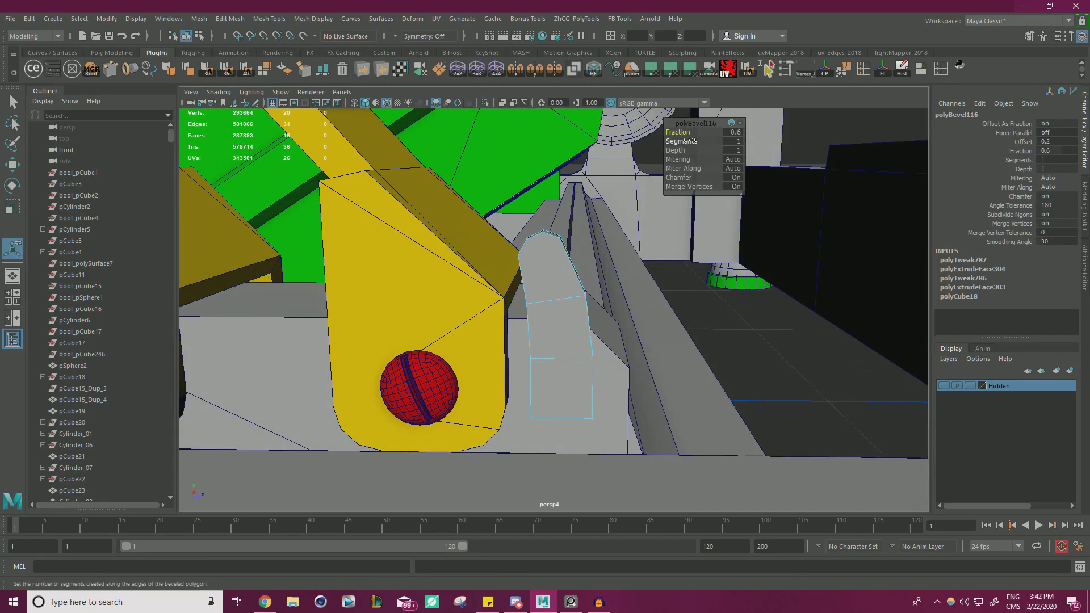
scroll(498, 221, "down", 3)
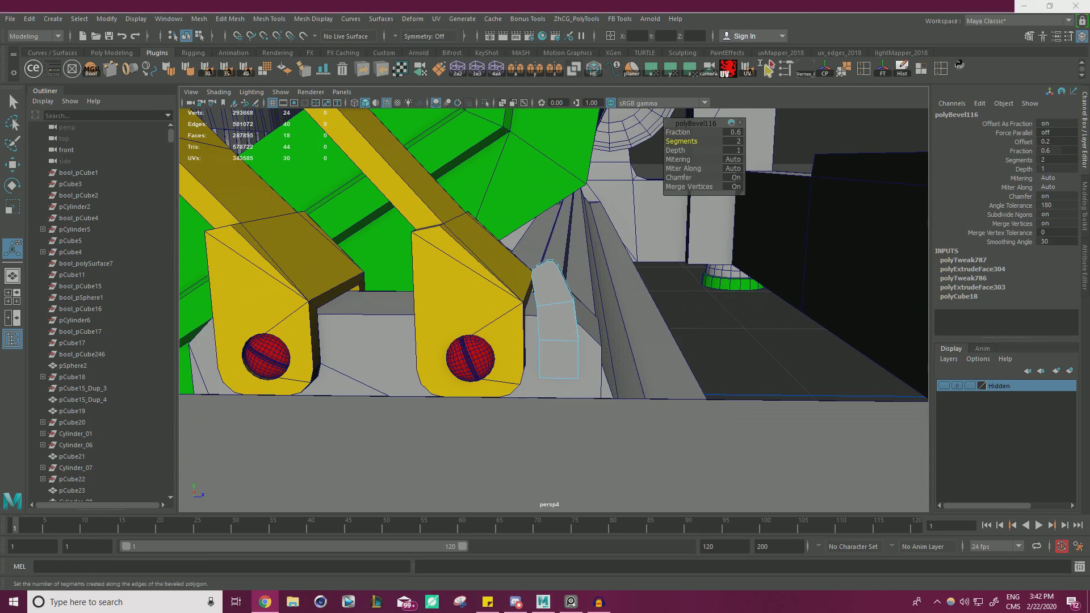
mouse_move(1089, 134)
left_mouse_down()
mouse_move(1013, 134)
mouse_move(965, 1)
mouse_move(1089, 6)
left_mouse_up()
left_click_drag(698, 266, 519, 284, "alt")
scroll(645, 301, "up", 3)
right_click_drag(518, 284, 528, 341)
left_click(536, 384)
key("w")
left_click_drag(528, 377, 637, 327, "alt")
key("ctrl+z")
Step: Rotate the whole tab about 17.5 degrees in X so it leans toward the block's bevelled end
right_click(600, 275)
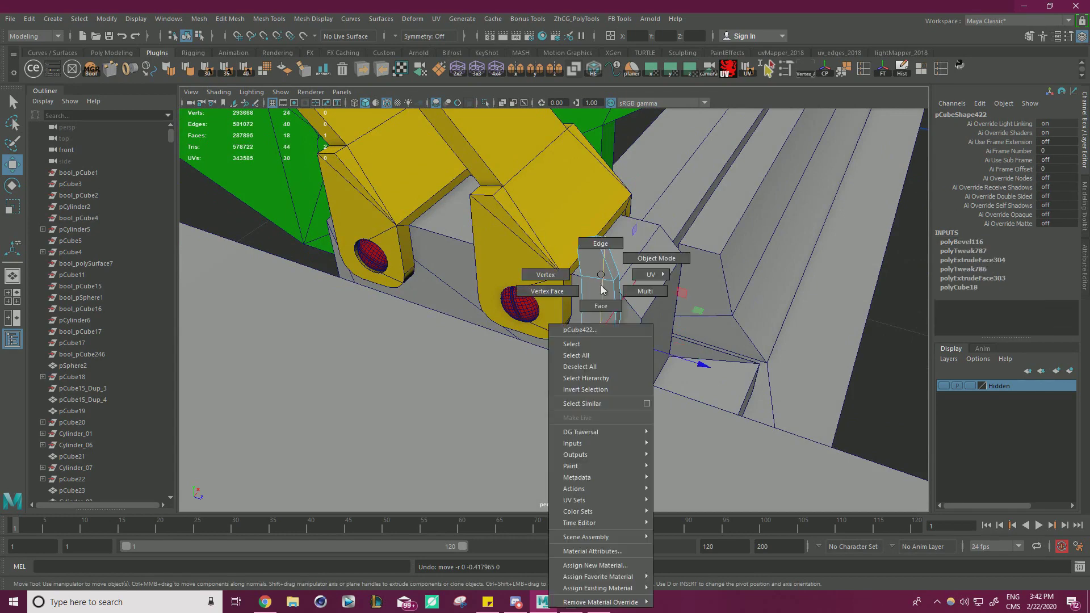
right_click_drag(602, 303, 601, 306)
left_click_drag(605, 246, 583, 275)
right_click_drag(584, 275, 584, 290)
left_click(640, 258)
key("e")
left_click_drag(618, 298, 648, 293)
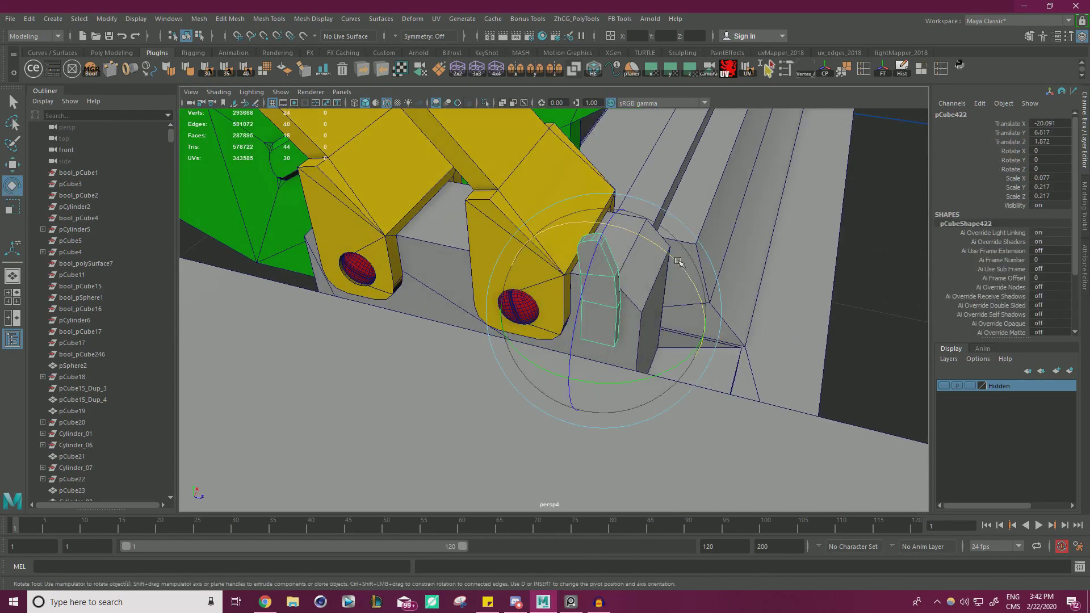
key("w")
Step: Widen the front face of the tab's lowest segment slightly with the Scale tool
right_click(596, 274)
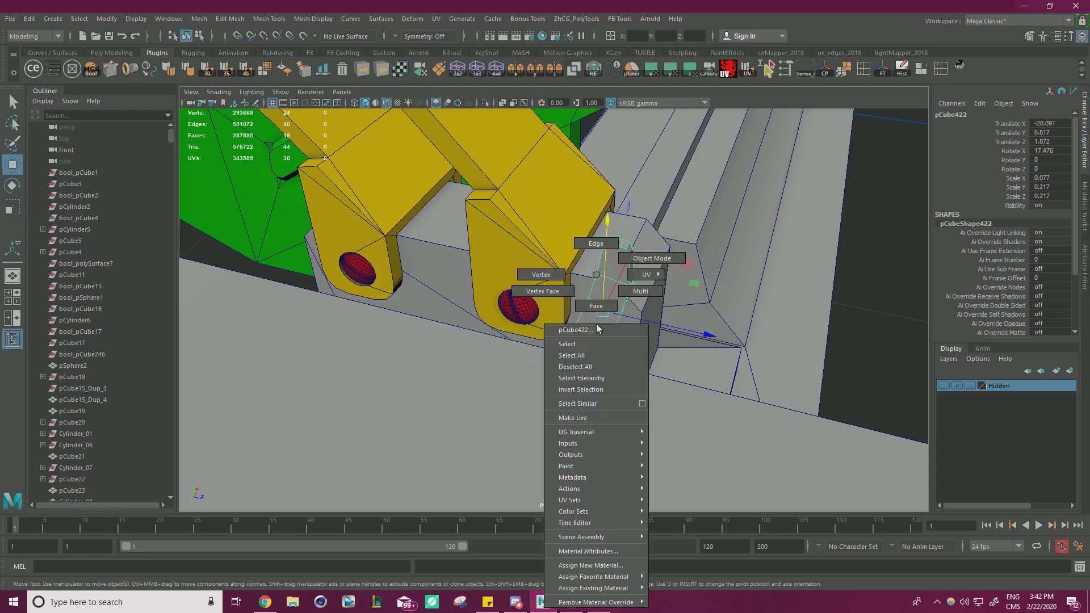
left_click(590, 312)
key("r")
left_click_drag(691, 322, 699, 321)
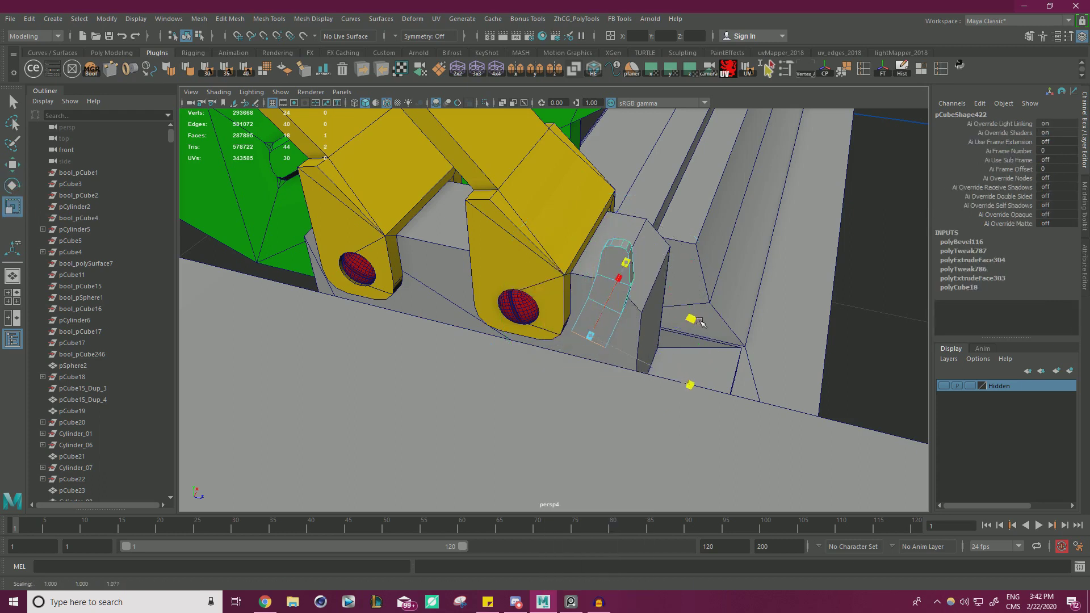
Step: Rotate the whole tab further and move it to the block's bevelled end
key("w")
right_click(619, 270)
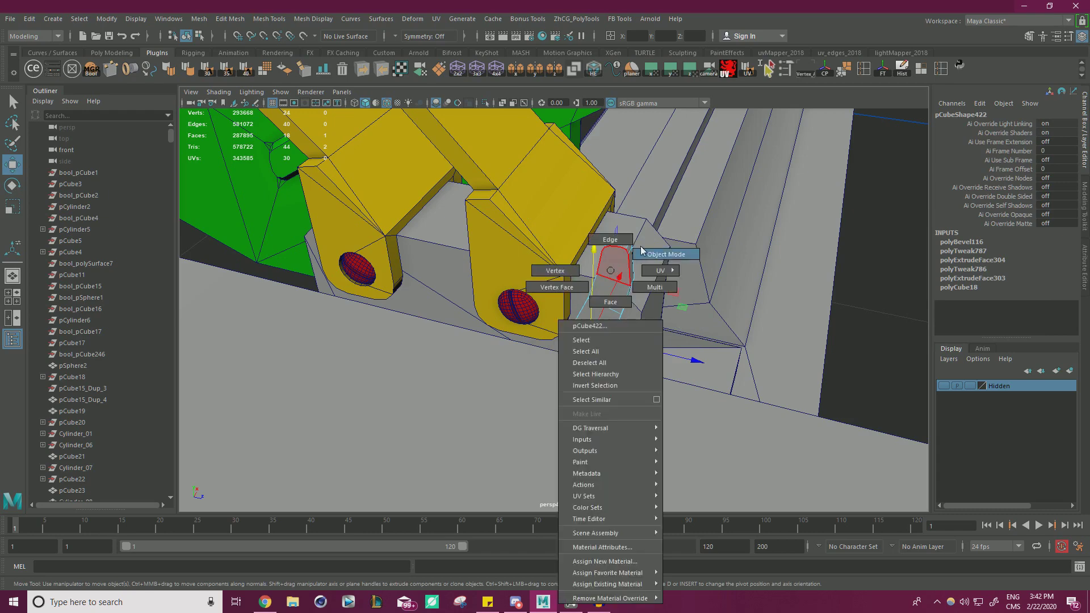
left_click(641, 296)
left_click_drag(689, 284, 700, 229, "alt")
key("e")
key("w")
right_click_drag(700, 231, 634, 250, "alt")
left_click_drag(633, 250, 627, 199, "alt")
right_click_drag(628, 199, 699, 289, "alt")
left_click_drag(699, 291, 705, 295, "alt")
middle_click_drag(731, 222, 730, 220)
Step: Narrow the edge loop at the tab's upper bend, scaling across the tab's width
right_click(698, 213)
mouse_move(663, 210)
right_mouse_down()
mouse_move(677, 227)
mouse_move(676, 199)
right_mouse_up()
double_click(681, 233)
key("r")
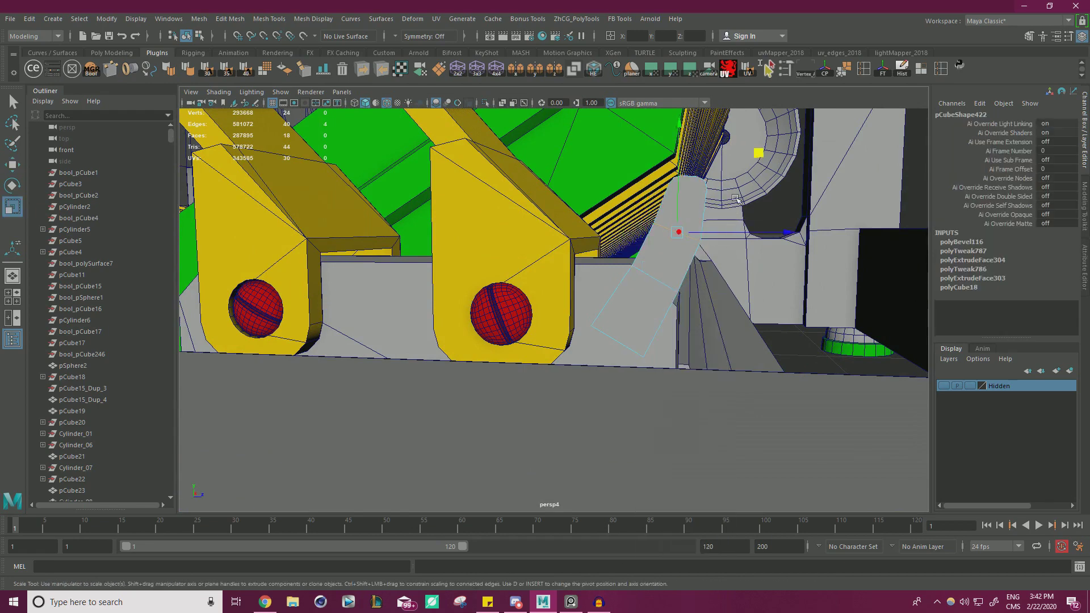
left_click_drag(790, 201, 778, 202)
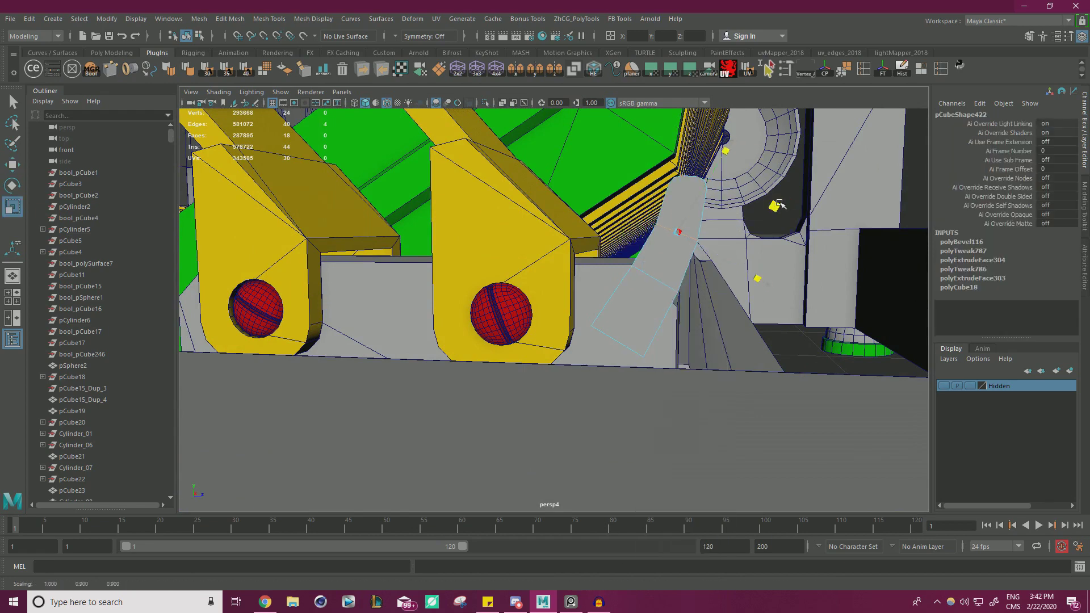
Step: Shift the tab's lower edge loop down toward its base and widen it slightly
left_click(689, 263)
middle_click_drag(771, 249, 768, 248)
key("w")
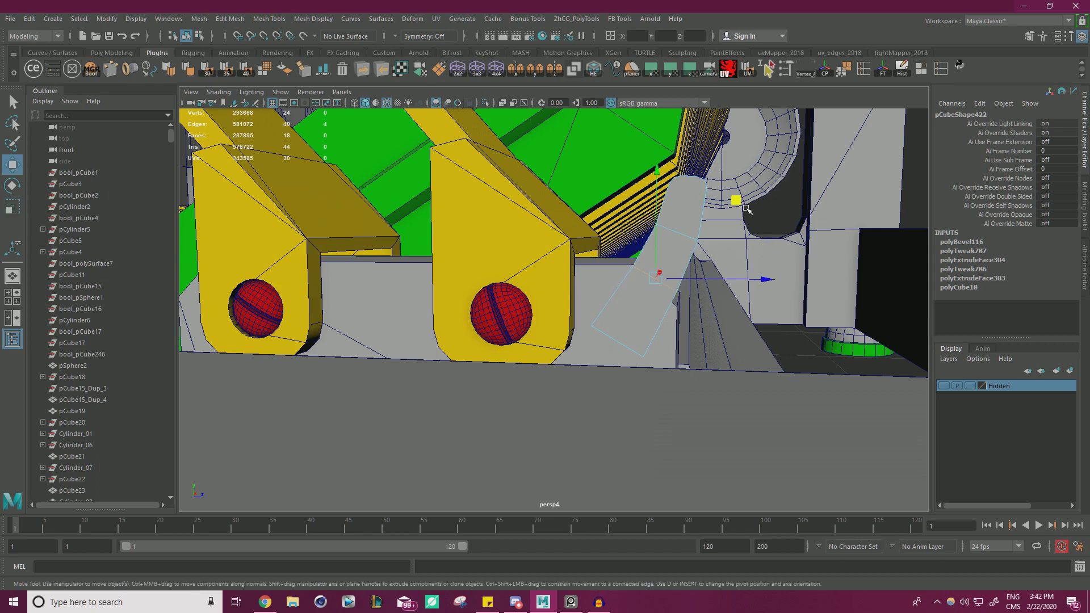
key("r")
middle_click_drag(745, 255, 764, 273)
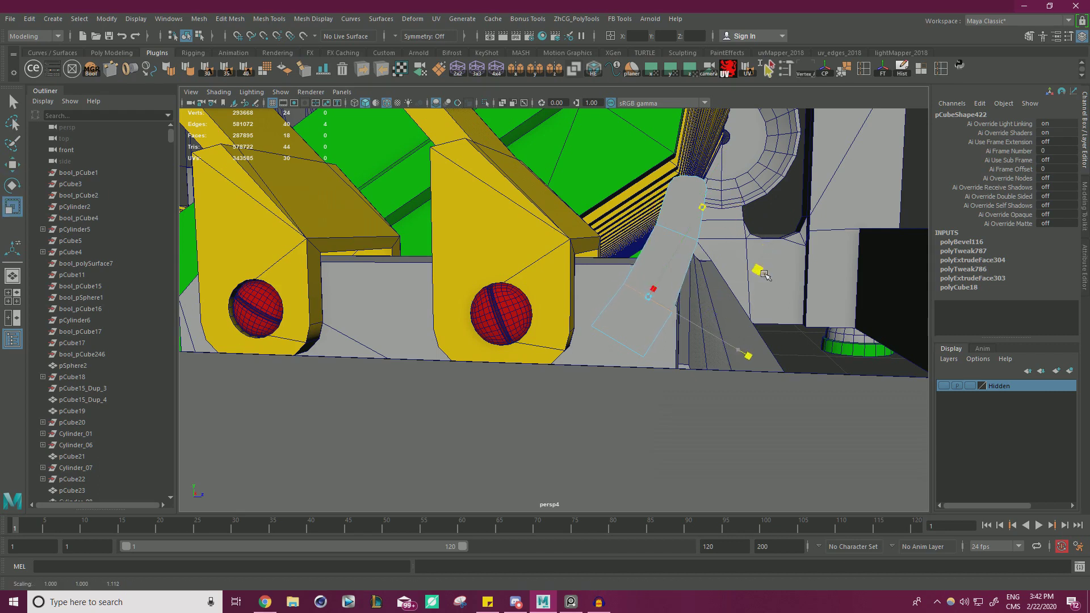
Step: Widen the tab's base by scaling its bottom vertices outward
right_click_drag(637, 341, 636, 356)
left_click_drag(570, 318, 570, 318)
left_click_drag(727, 314, 738, 320)
key("w")
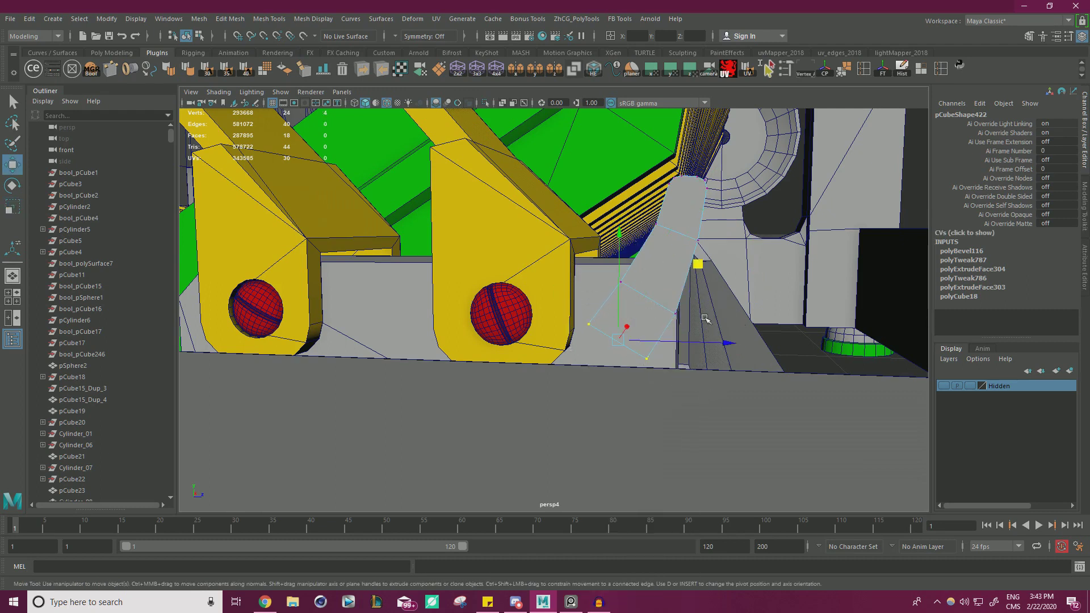
Step: Reposition the vertices at the tab's upper bend and widen them slightly
left_click_drag(635, 220, 738, 248)
left_click_drag(758, 155, 762, 151)
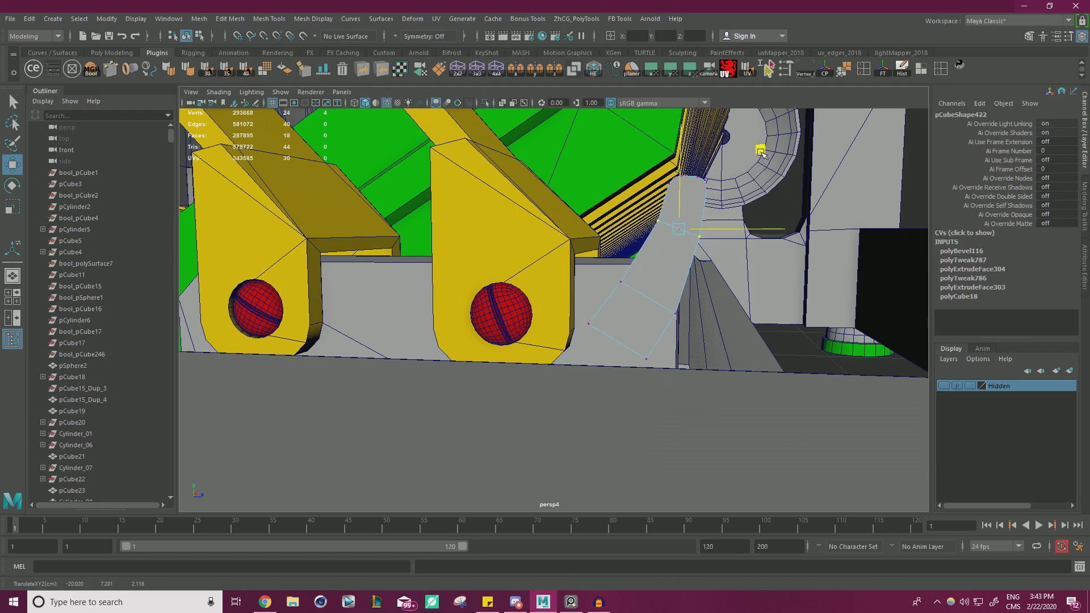
key("r")
left_click_drag(787, 201, 792, 199)
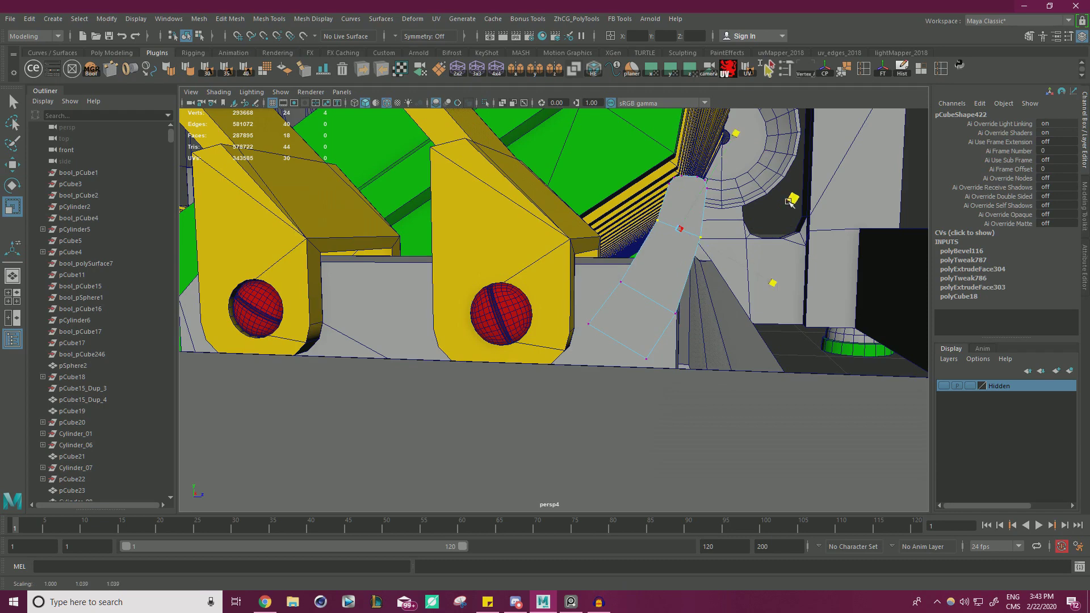
Step: Rescale the vertices at the tab's top end and shift them slightly
key("w")
right_click_drag(689, 210, 630, 147)
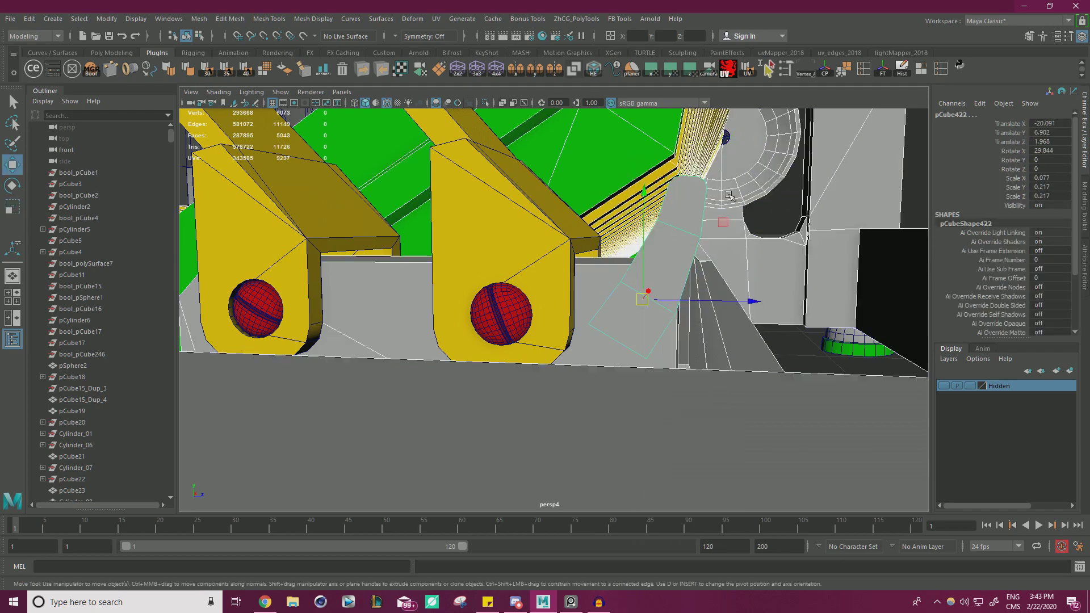
right_click_drag(693, 194, 641, 194)
left_click_drag(638, 152, 741, 198)
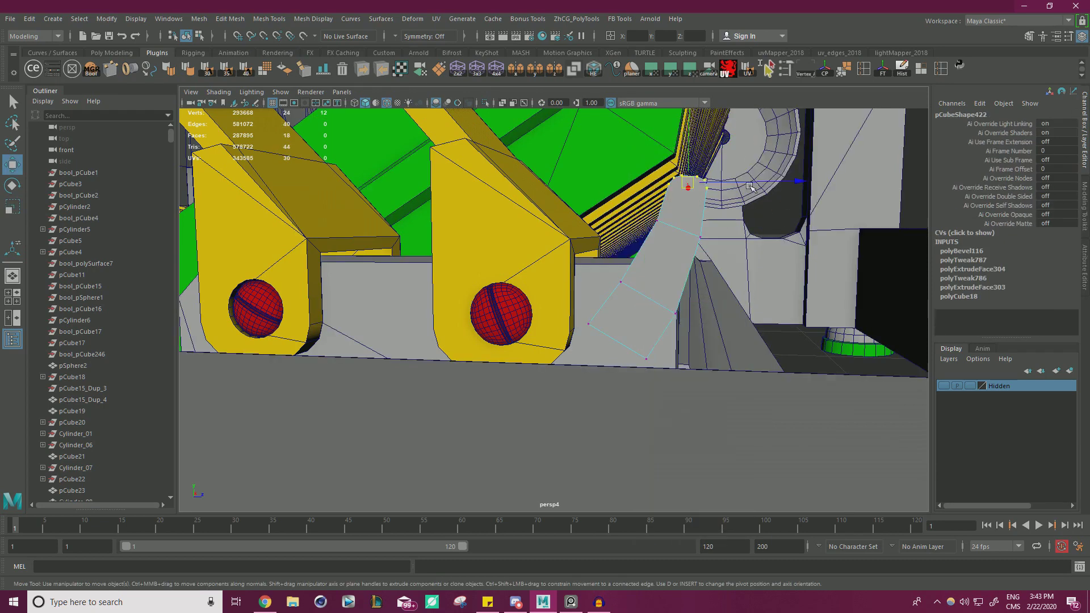
key("e")
key("r")
left_click_drag(793, 152, 797, 188)
key("w")
left_click_drag(769, 139, 767, 138)
Step: Nudge the vertices on the tab's outer side at its lower and upper bends to refine the profile
left_click_drag(701, 367, 655, 321)
middle_click_drag(757, 273, 762, 272)
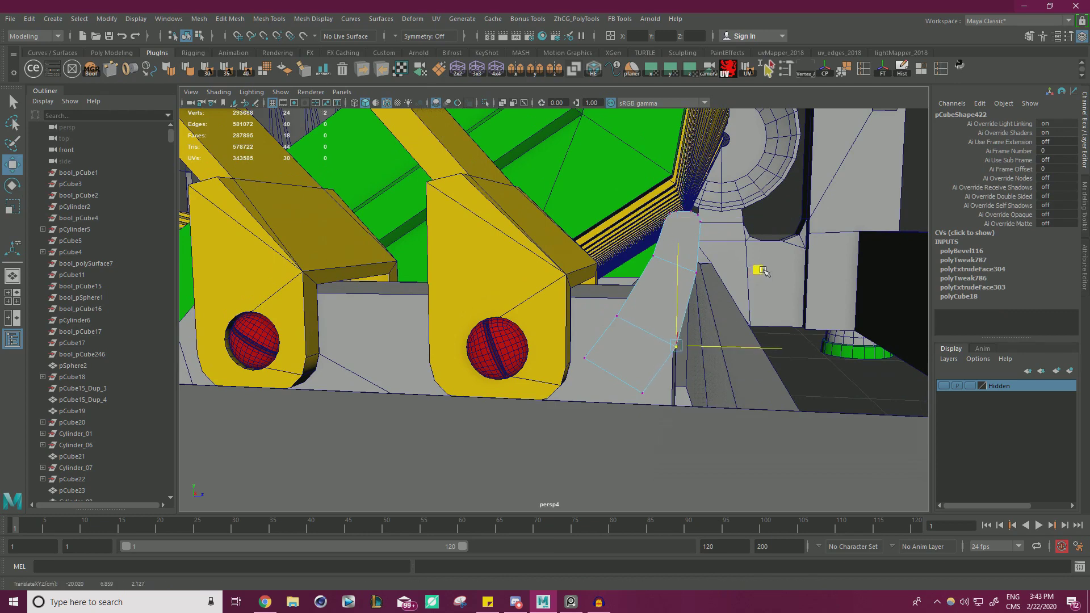
left_click_drag(710, 278, 684, 253)
middle_click_drag(779, 202, 782, 206)
Step: Bevel the two corner edges at the tab's bottom end with a fraction of 0.3 and 2 segments
left_click_drag(715, 235, 751, 349, "alt")
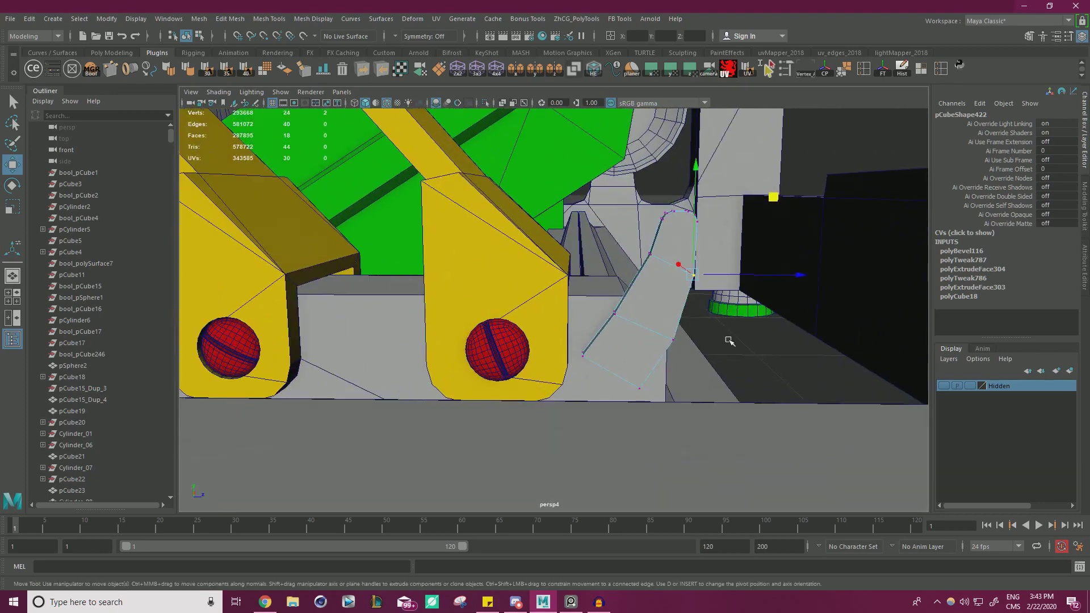
left_click_drag(620, 338, 616, 268, "alt")
right_click_drag(616, 268, 696, 314, "alt")
left_click_drag(696, 314, 579, 223, "alt")
right_click_drag(580, 224, 577, 165)
left_click(500, 219)
left_click_drag(744, 258, 629, 282, "alt")
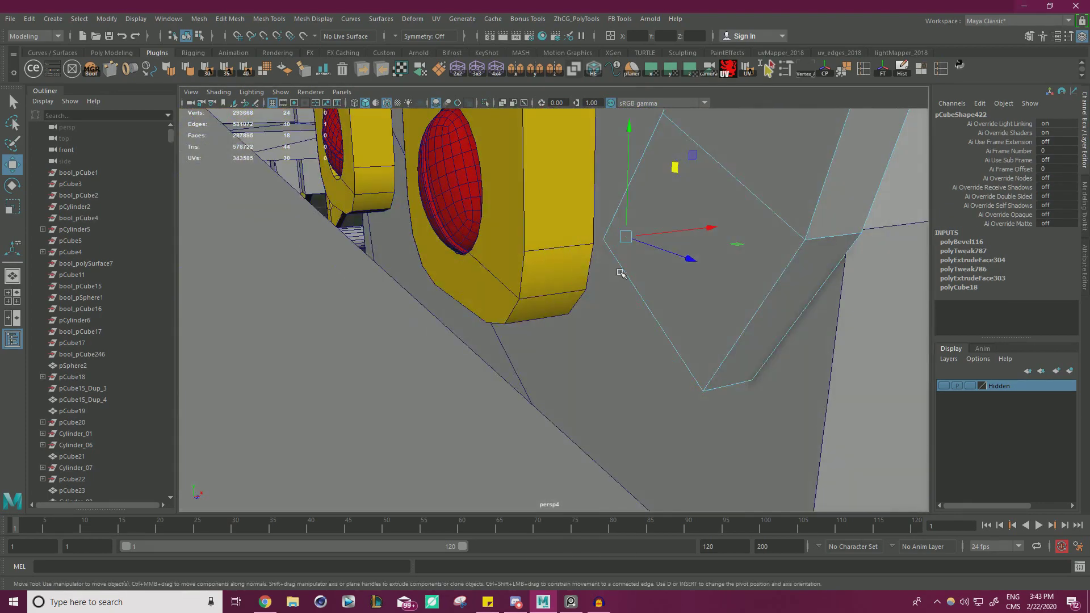
left_click(738, 380, "shift")
key("ctrl+b")
left_click_drag(711, 299, 639, 230, "alt")
left_click_drag(691, 132, 682, 132)
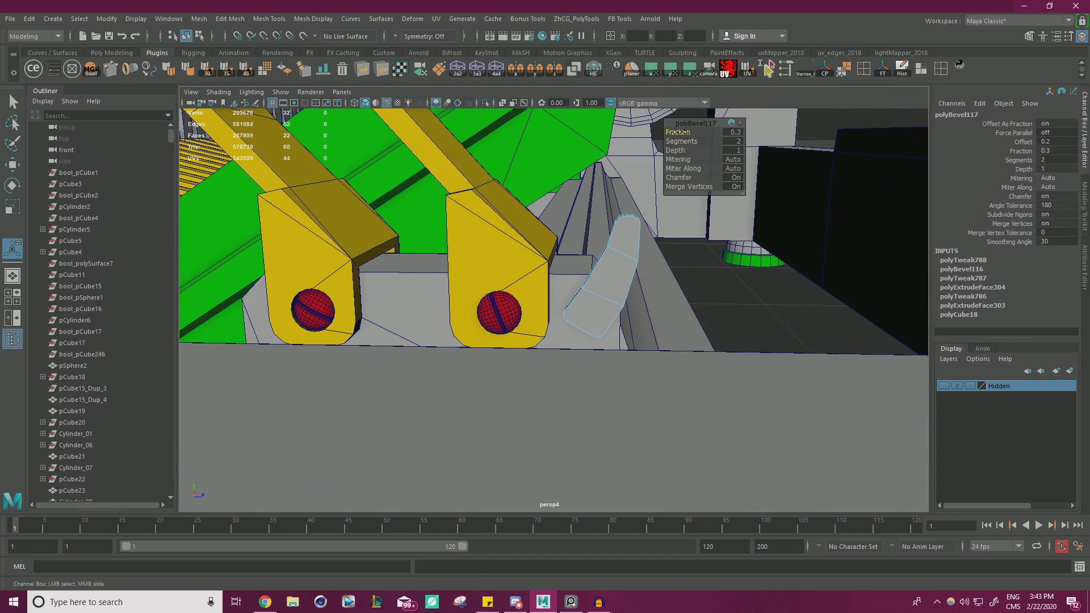
Step: Rotate the whole tab to about 35 degrees around X and shift it slightly toward the neighbouring linkage arm
key("w")
right_click_drag(619, 256, 648, 236)
key("e")
left_click_drag(680, 241, 664, 232)
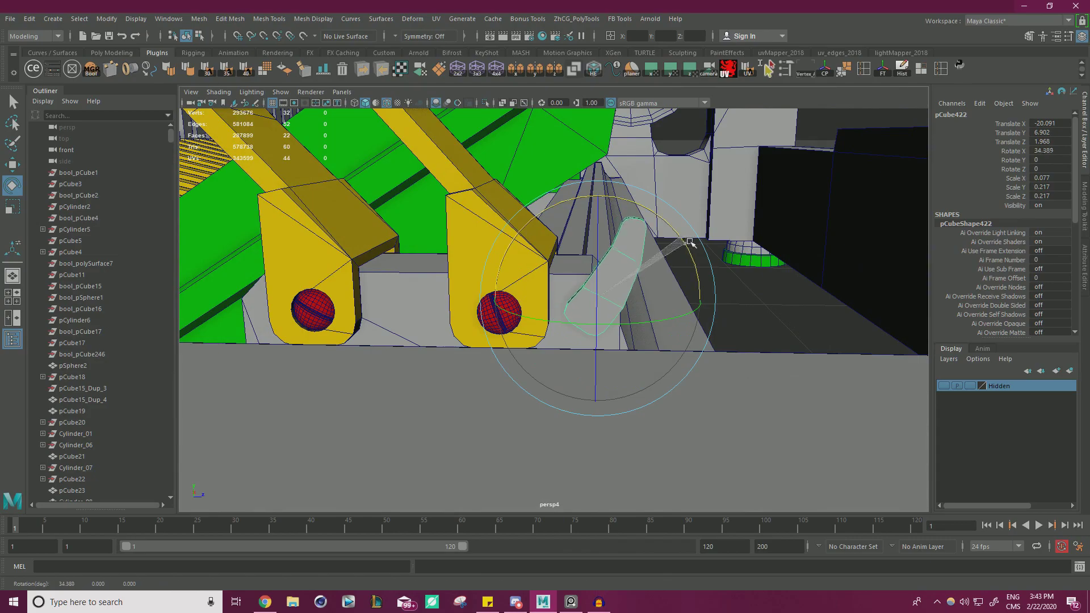
key("w")
middle_click_drag(677, 226, 670, 224)
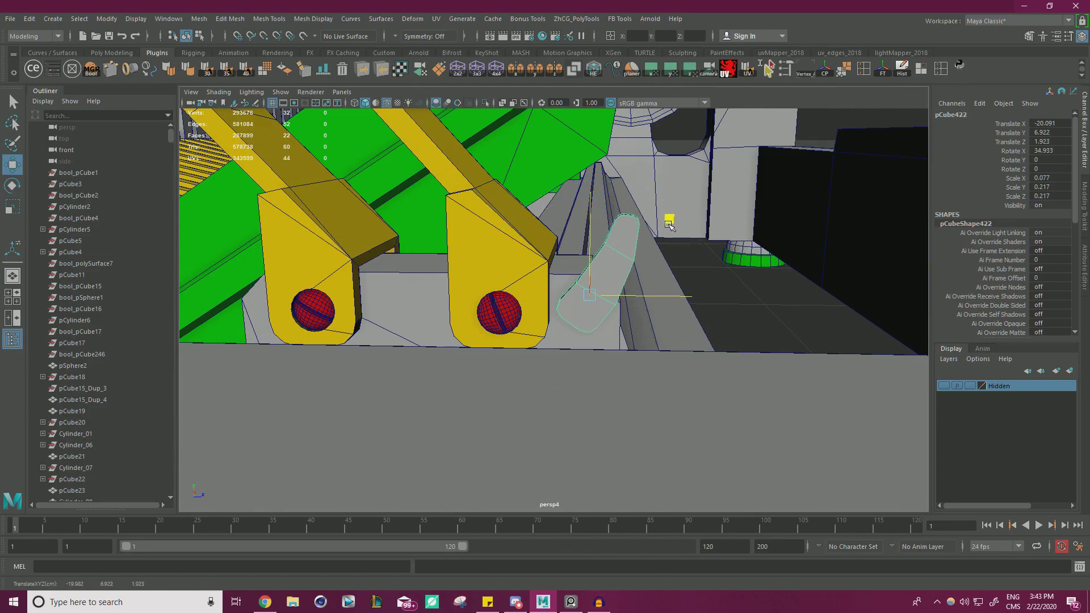
left_click(807, 314)
Step: Thin the tab to an X scale of 0.051 and lower it slightly on the mounting block
right_click_drag(807, 315, 466, 255, "alt")
left_click_drag(432, 250, 458, 248, "alt")
right_click_drag(456, 248, 314, 254, "alt")
left_click_drag(314, 253, 398, 284, "alt")
right_click_drag(398, 284, 860, 368, "alt")
left_click(589, 305)
left_click_drag(590, 305, 511, 318, "alt")
right_click_drag(511, 318, 574, 318, "alt")
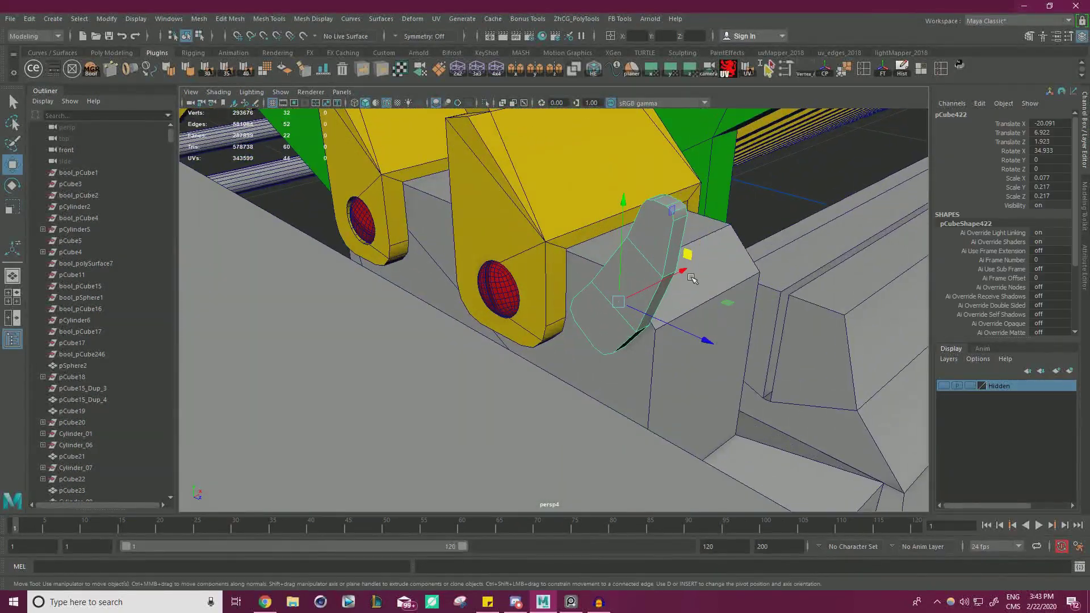
key("r")
mouse_move(679, 272)
left_mouse_down()
mouse_move(655, 271)
mouse_move(686, 272)
left_mouse_up()
key("w")
middle_click_drag(694, 215, 693, 233)
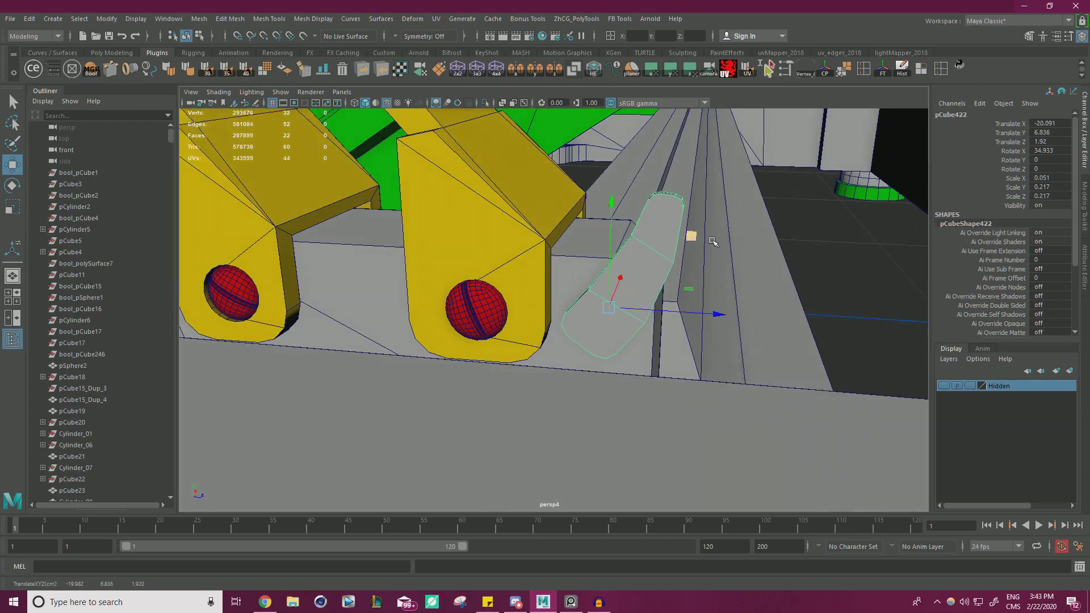
left_click_drag(695, 235, 676, 234, "alt")
left_click(812, 284)
Step: Create a ModIt cylinder primitive on the front face of the tab's rounded lower end
right_click_drag(812, 284, 449, 267, "alt")
left_click_drag(443, 266, 463, 270, "alt")
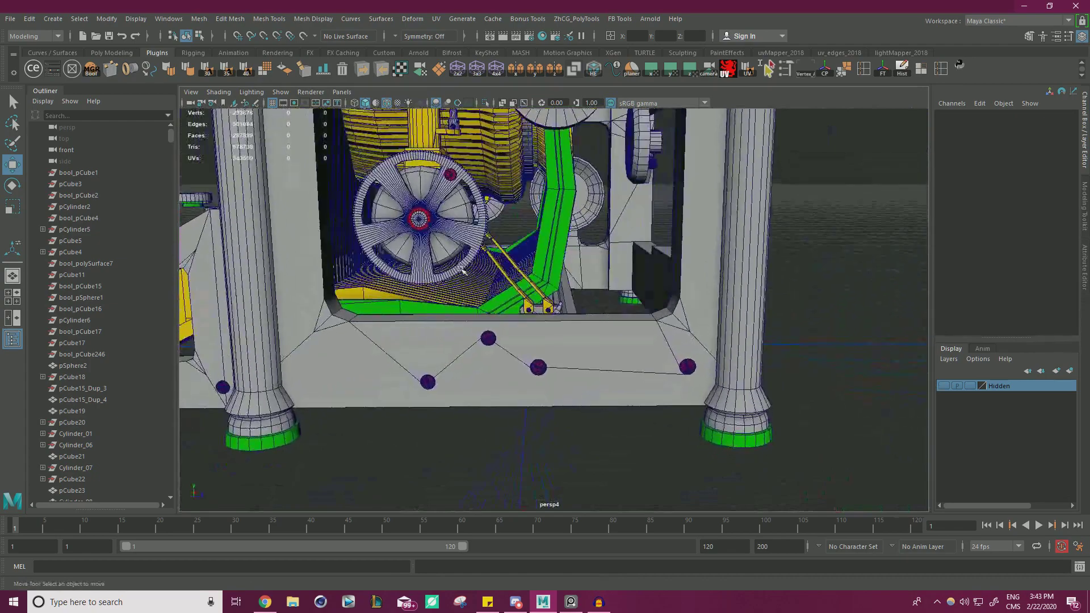
scroll(463, 270, "up", 10)
left_click(609, 274)
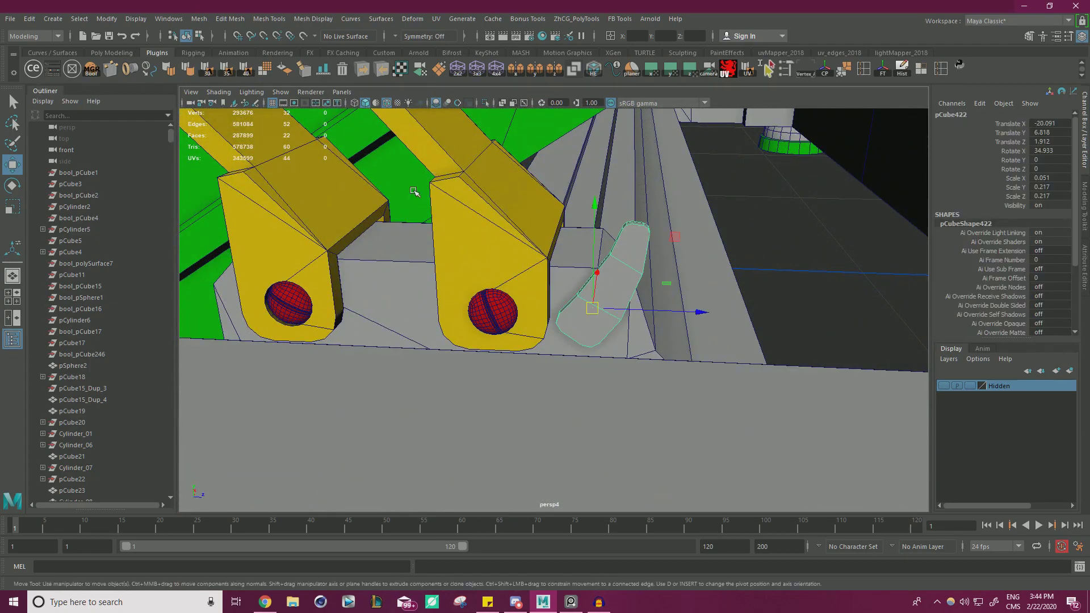
left_click_drag(492, 261, 527, 257, "alt")
right_click_drag(564, 267, 564, 295)
left_click(571, 287)
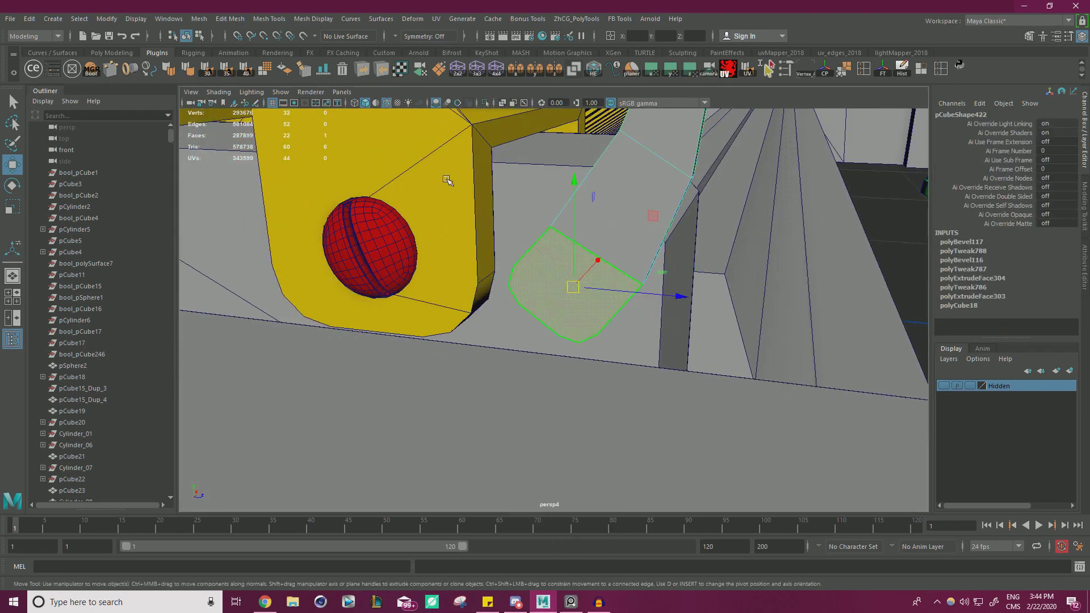
left_click(56, 74)
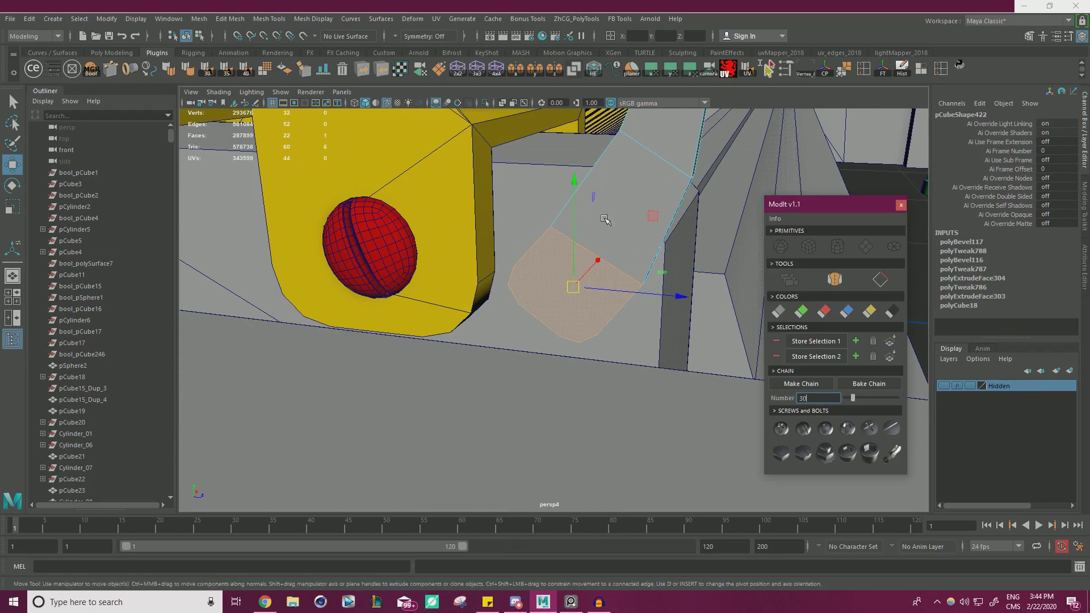
left_click(837, 247)
left_click(901, 205)
Step: Scale the new cylinder down to about 0.008 and position it over the tab's rounded lower end
key("r")
left_click_drag(574, 286, 190, 419)
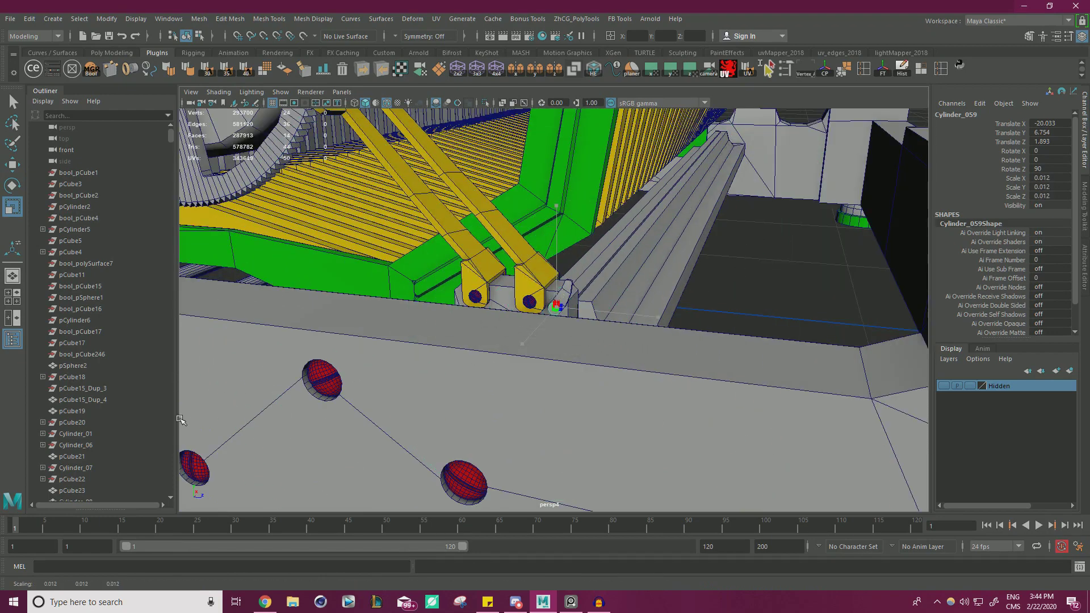
key("f")
left_click_drag(557, 306, 506, 310)
key("w")
left_click_drag(698, 318, 537, 279, "alt")
key("4")
left_click_drag(607, 312, 623, 317)
key("5")
Step: Seat the cylinder in the tab's lower end and place a duplicate of it in front of the block
mouse_move(511, 321)
left_mouse_down("alt")
mouse_move(596, 322)
mouse_move(625, 305)
mouse_move(605, 293)
left_mouse_up("alt")
mouse_move(624, 236)
left_mouse_down()
mouse_move(644, 237)
mouse_move(555, 342)
left_mouse_up()
key("r")
key("w")
left_click_drag(600, 281, 392, 399)
left_click_drag(508, 326, 633, 329, "alt")
Step: Freeze the transforms of the tab and its embedded cylinder and subtract the cylinder with a Boolean Difference
left_click(593, 276)
left_click(581, 307, "shift")
left_click(884, 69)
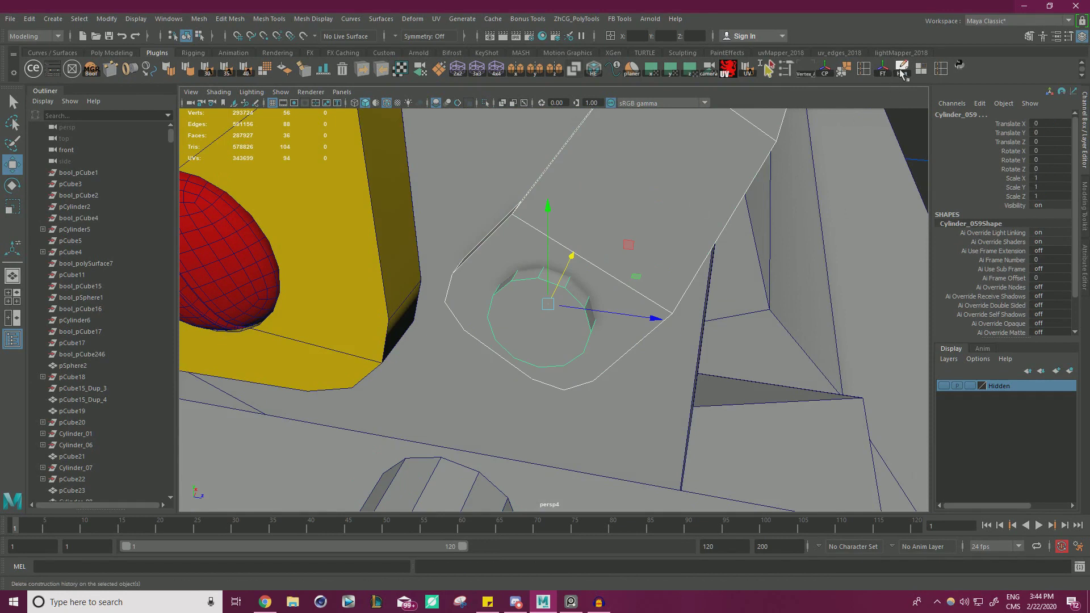
left_click(91, 71)
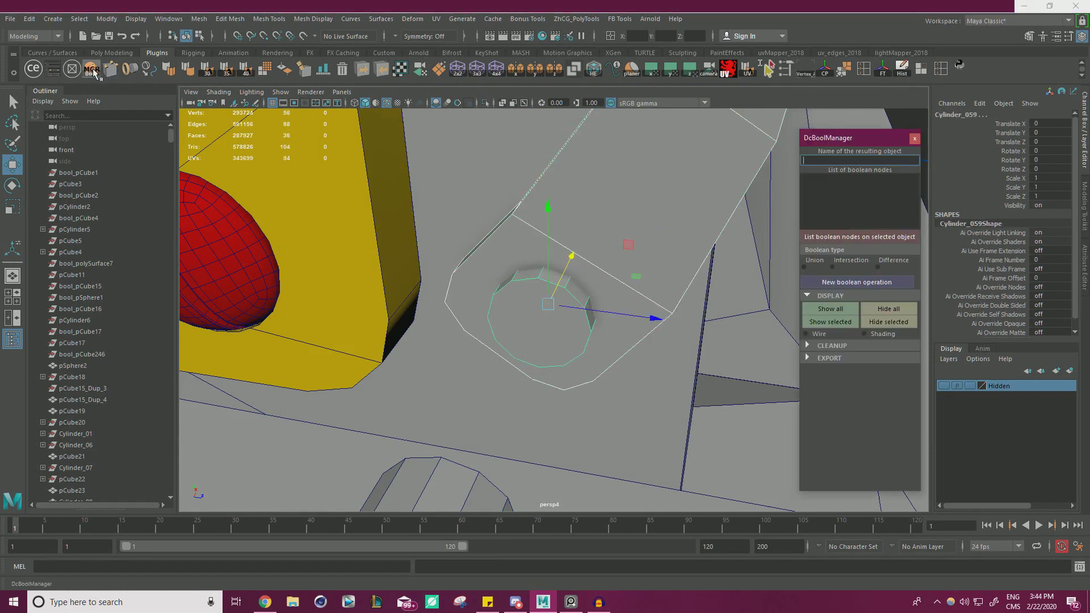
left_click(842, 282)
Step: Clean up the tab's Boolean by deleting its history and base objects
left_click(808, 346)
left_click(835, 394)
right_click_drag(622, 244, 621, 242)
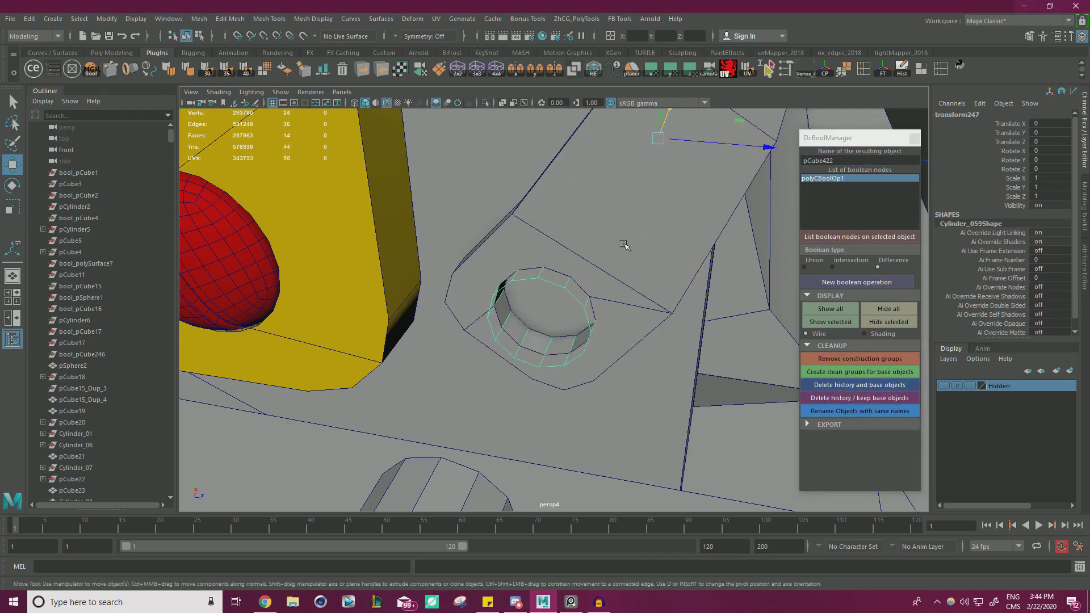
left_click(850, 385)
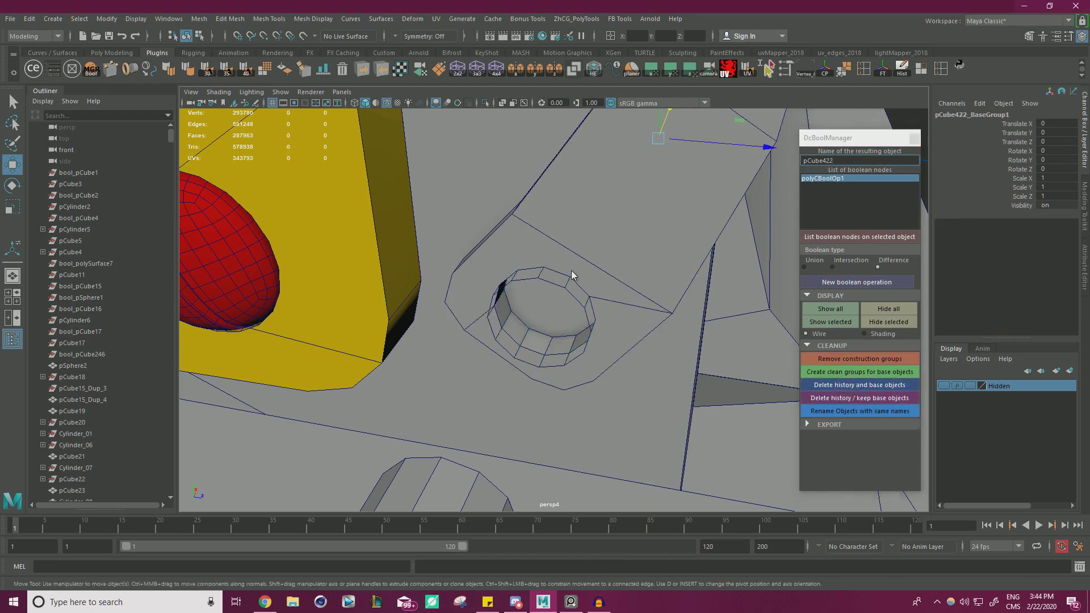
left_click_drag(643, 266, 602, 307, "alt")
left_click(583, 314)
left_click(823, 386)
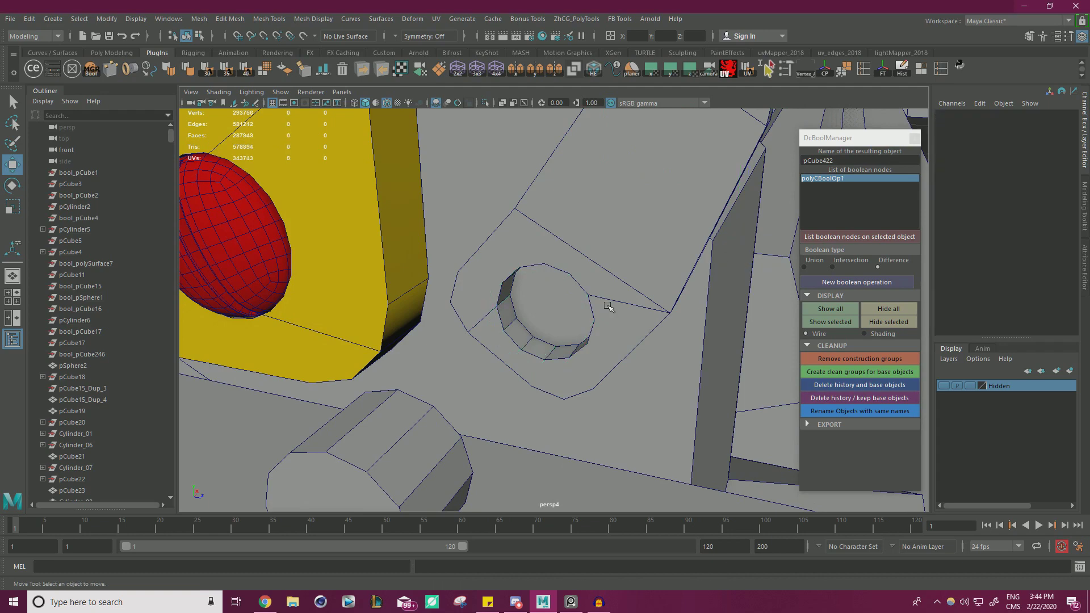
Step: Move the spare cylinder onto the tab's hole and flatten it to a Y scale of 0.001
left_click(601, 267)
left_click_drag(601, 268, 573, 307, "alt")
right_click_drag(574, 306, 476, 347, "alt")
left_click(434, 415)
left_click_drag(466, 406, 570, 292)
key("r")
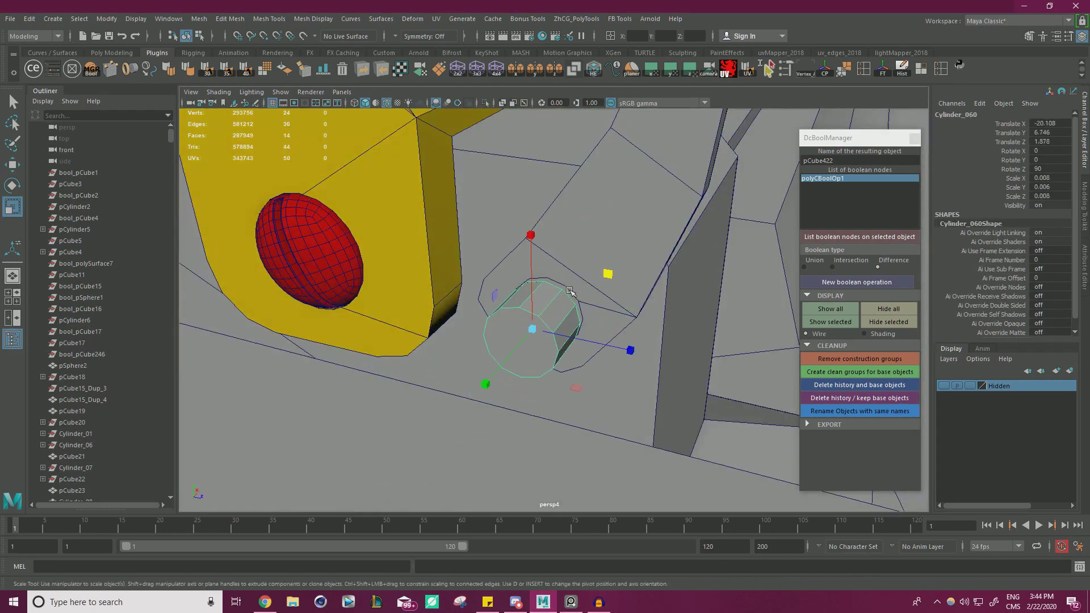
left_click_drag(488, 364, 568, 309)
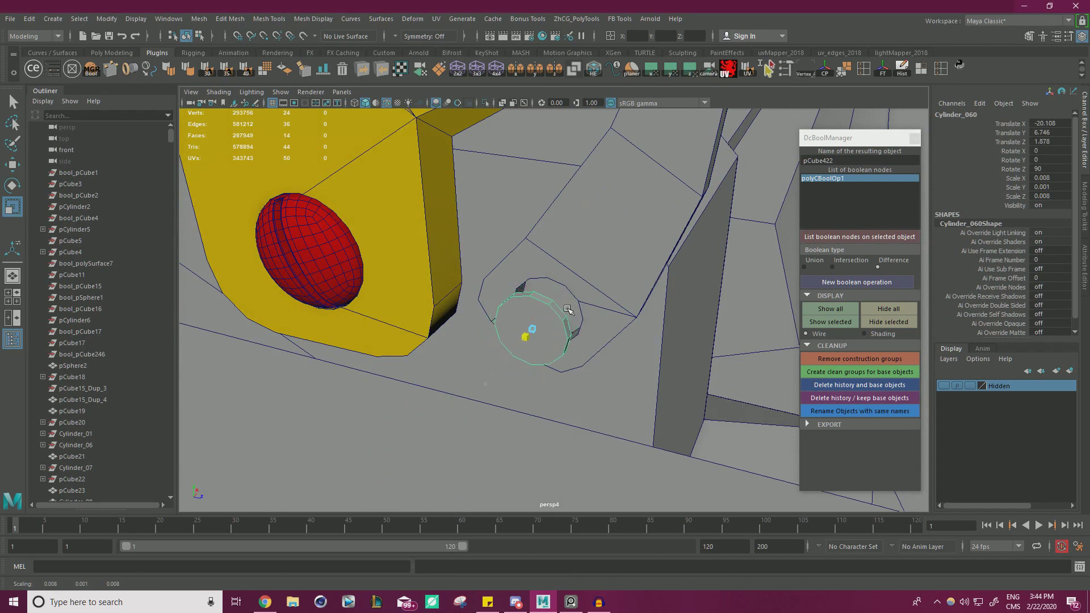
Step: Push the flattened cylinder into the tab's hole, to a Translate X of -20.014
key("w")
right_click_drag(549, 347, 610, 318, "alt")
left_click_drag(610, 318, 589, 282, "alt")
right_click_drag(617, 281, 580, 302, "alt")
left_click_drag(580, 302, 559, 290, "alt")
right_click_drag(560, 289, 580, 289, "alt")
left_click_drag(589, 287, 704, 306)
right_click_drag(705, 306, 444, 297, "alt")
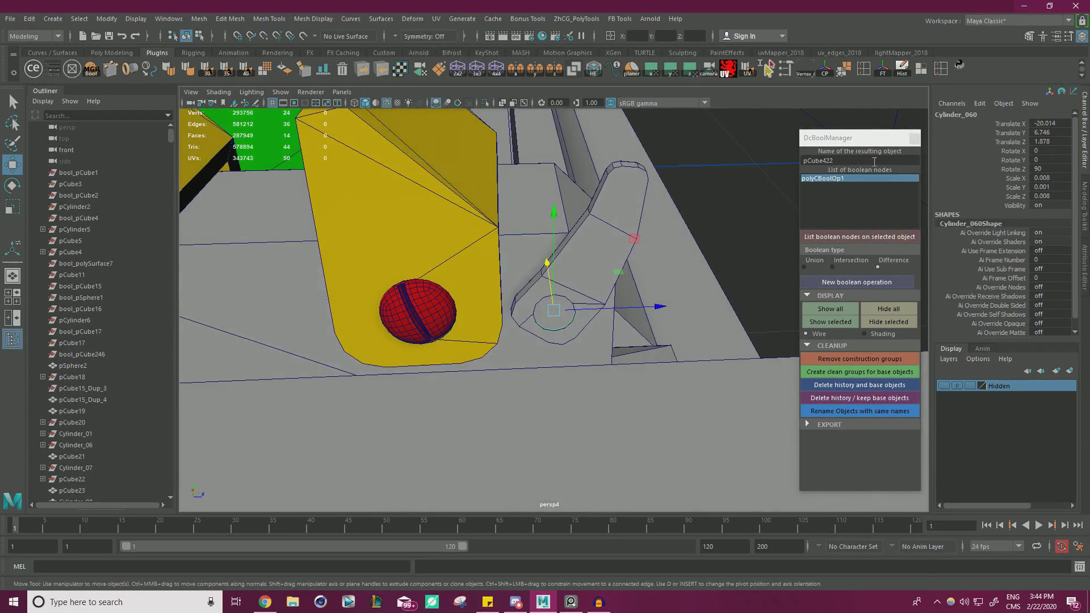
Step: Color the tab yellow and the disc in its hole red with ModIt
left_click(914, 138)
left_click(793, 214)
left_click(590, 263)
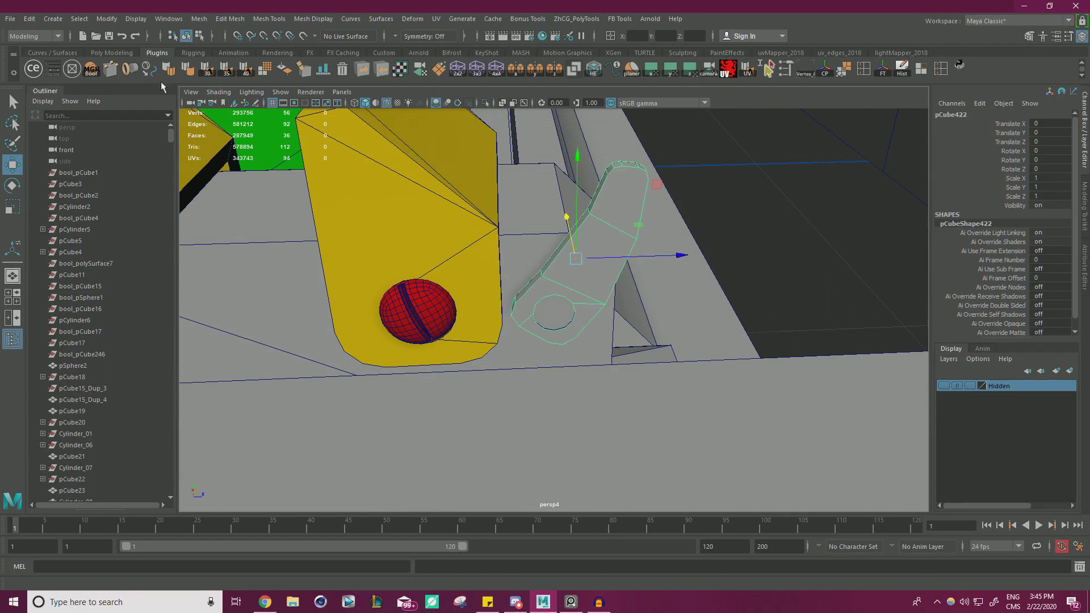
left_click(92, 79)
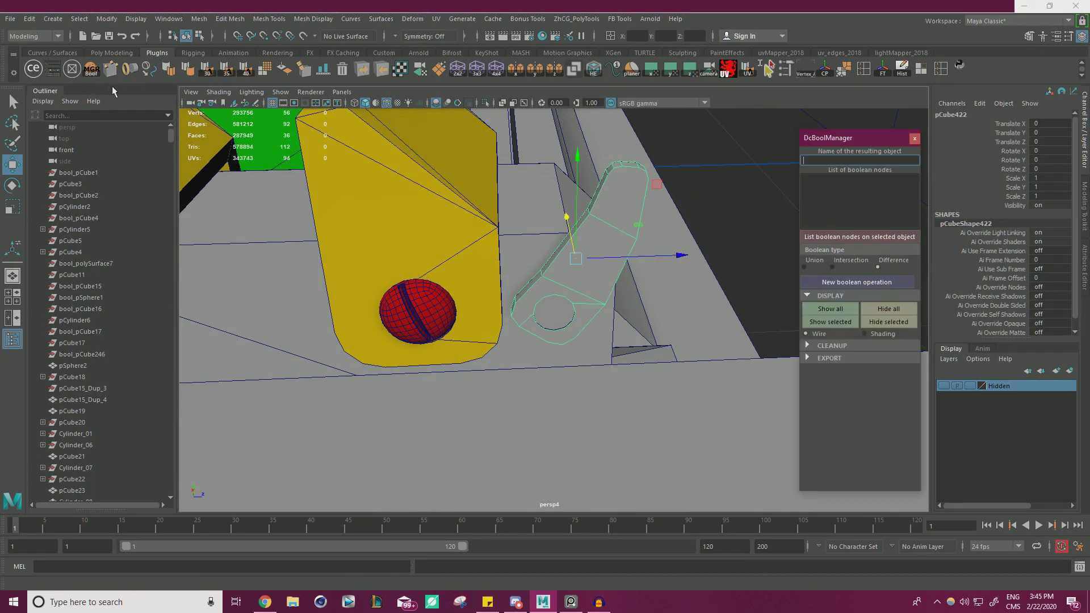
left_click(914, 139)
left_click(54, 73)
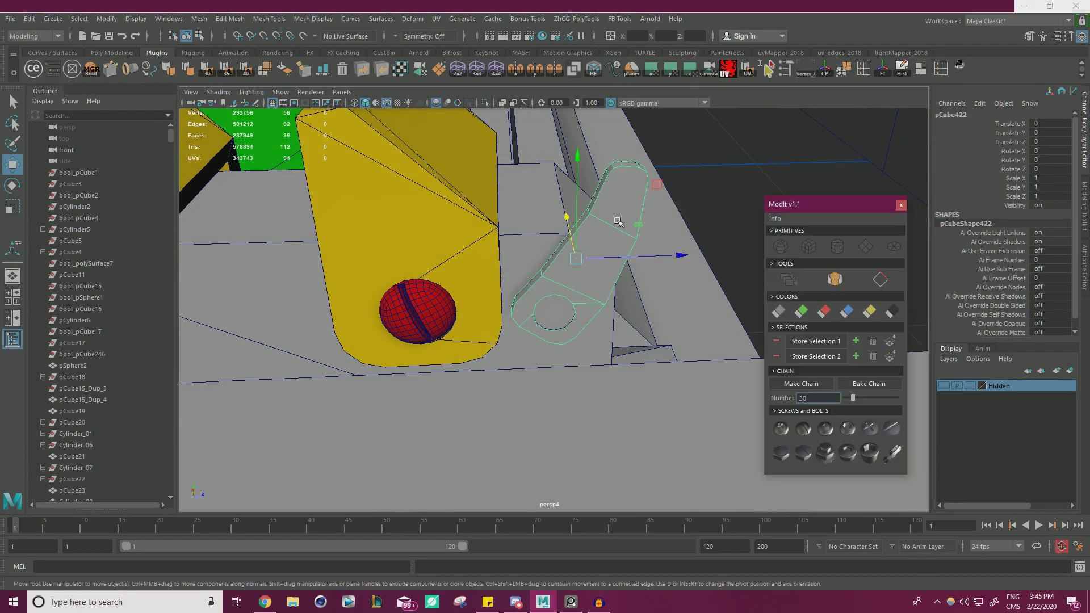
left_click(866, 313)
left_click(553, 315)
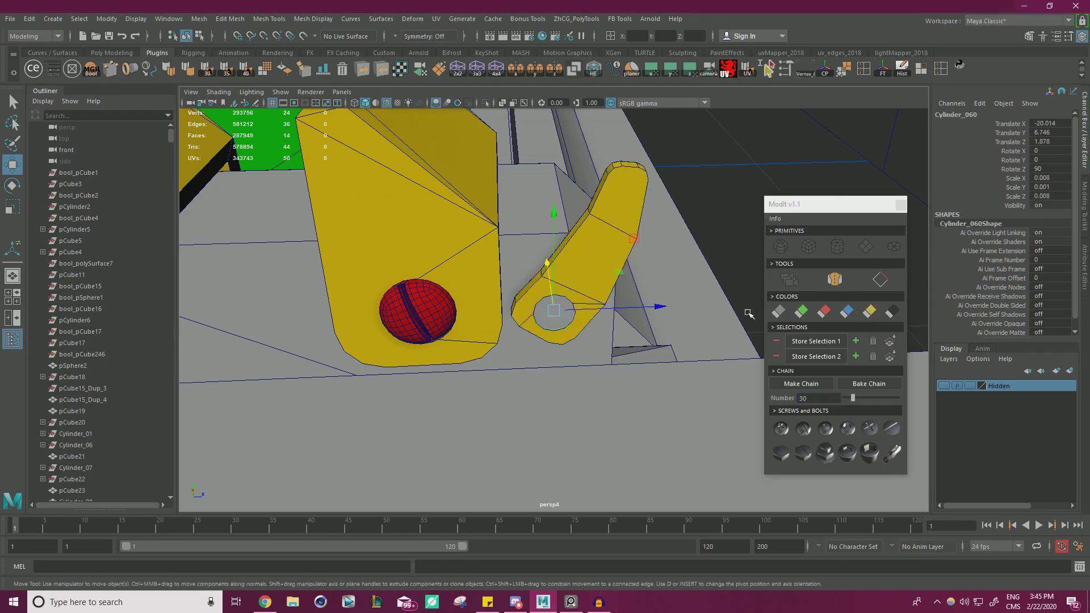
left_click(822, 313)
left_click(901, 204)
Step: Bevel the red disc's front face with a fraction of 0.7 and 1 segment
scroll(547, 316, "up", 5)
right_click_drag(520, 275, 523, 306)
left_click(516, 308)
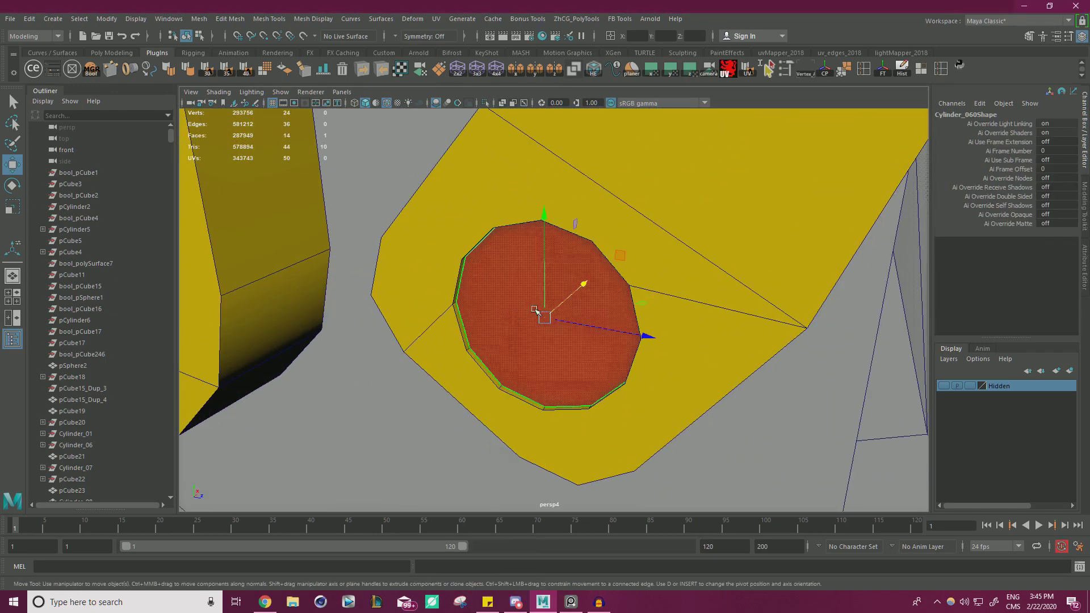
key("ctrl+b")
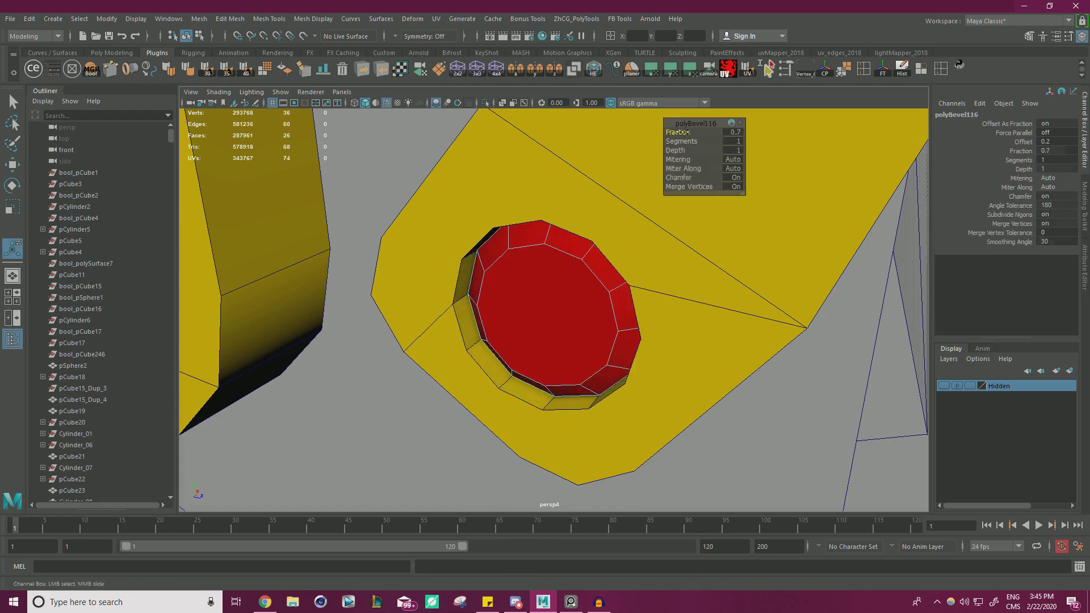
right_click_drag(657, 192, 401, 254, "alt")
left_click_drag(401, 253, 438, 257, "alt")
right_click_drag(737, 300, 790, 259)
left_click(786, 302)
Step: Examine the tab and its red pin beside the linkage arms from close up and from a distance
left_click_drag(603, 357, 433, 304, "alt")
scroll(577, 300, "down", 3)
scroll(567, 314, "up", 5)
left_click(562, 317)
key("w")
scroll(555, 304, "down", 3)
scroll(433, 304, "down", 4)
left_click(723, 308)
right_click_drag(722, 308, 573, 309, "alt")
left_click_drag(573, 309, 652, 328, "alt")
right_click_drag(652, 328, 224, 272, "alt")
left_click_drag(223, 273, 457, 298, "alt")
scroll(450, 218, "up", 5)
Step: Hide the wireframe overlay on the shaded model and frame the tab beside the linkage arms
left_click(387, 103)
right_click_drag(555, 210, 500, 225, "alt")
mouse_move(500, 225)
left_mouse_down("alt")
mouse_move(447, 239)
mouse_move(568, 264)
left_mouse_up("alt")
right_click_drag(568, 264, 692, 296, "alt")
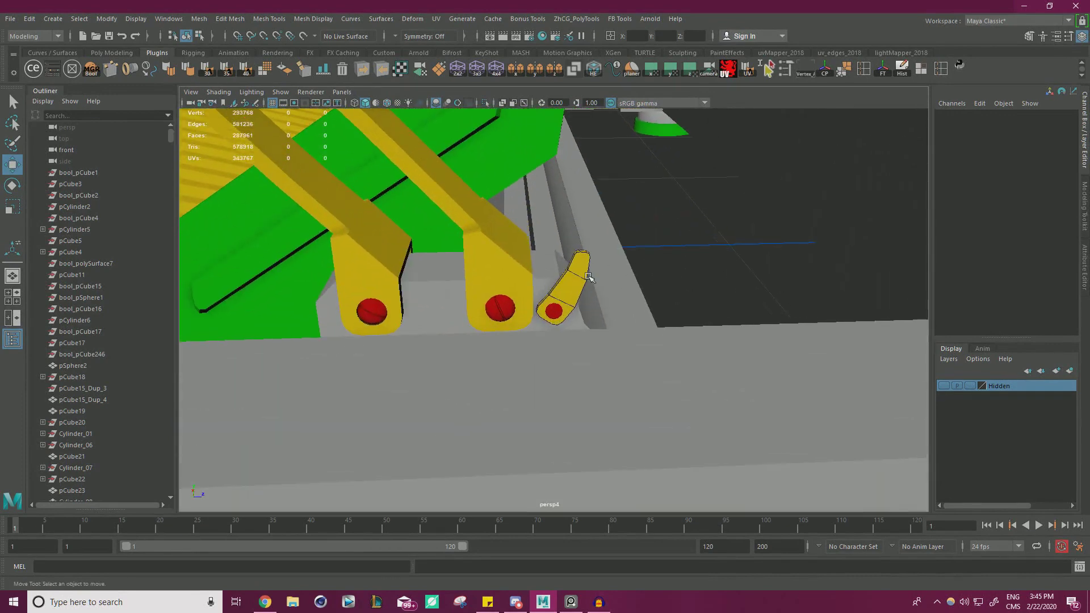
Step: Pull the leftover original tab shape away from the finished yellow tab and delete it
left_click(582, 276)
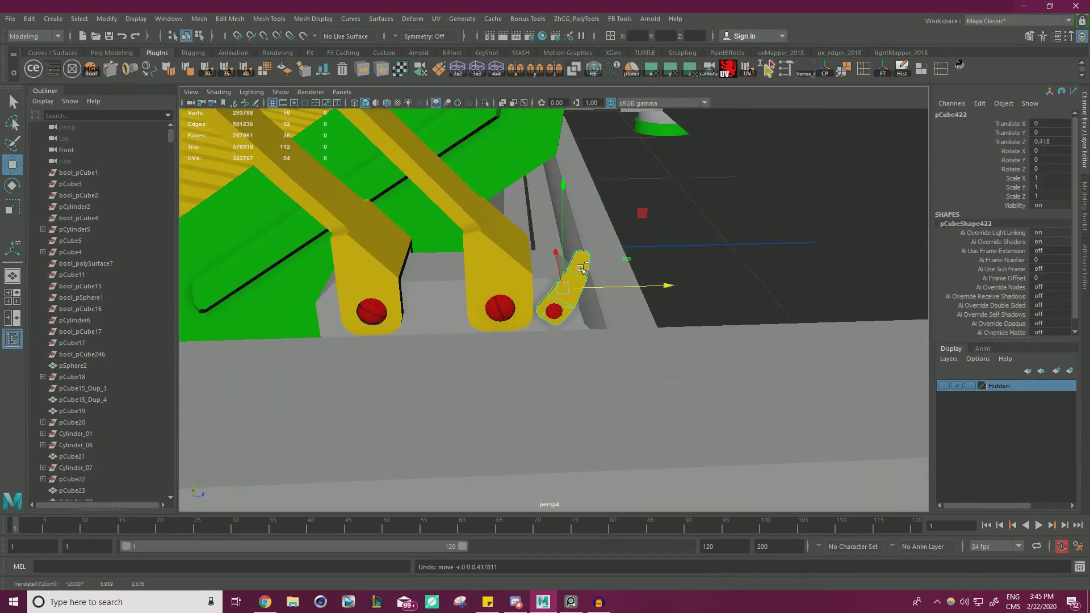
right_click_drag(581, 268, 666, 264, "alt")
left_click_drag(666, 263, 686, 256, "alt")
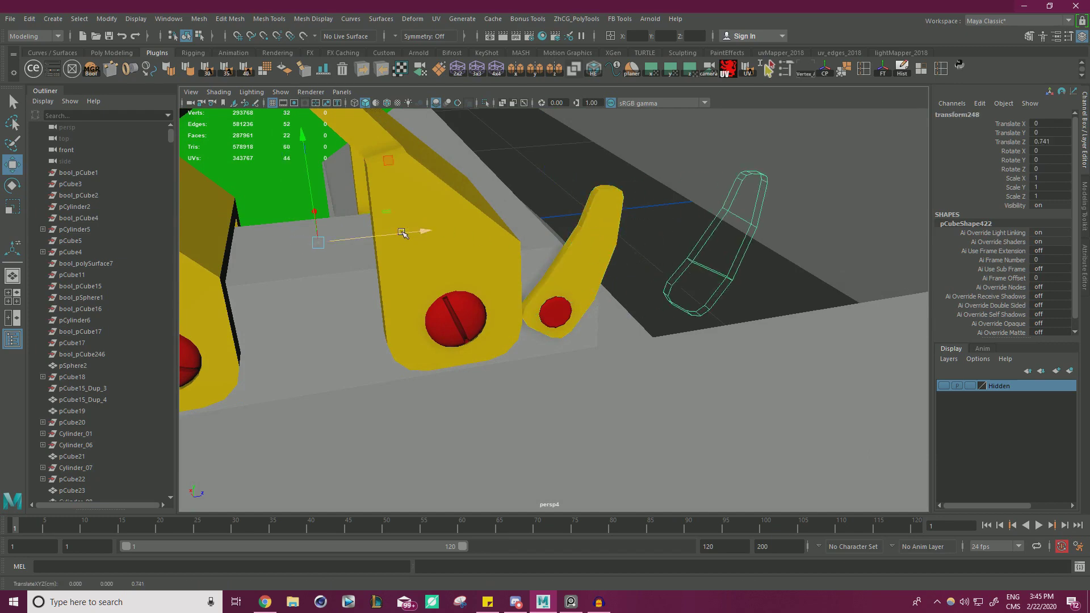
key("Delete")
scroll(402, 233, "down", 8)
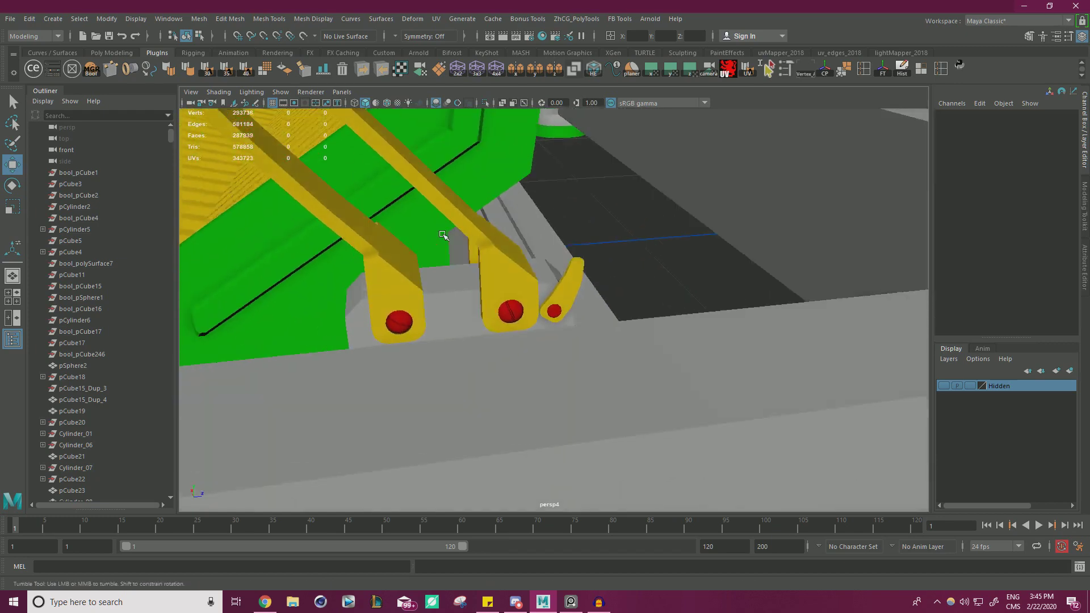
left_click_drag(665, 255, 606, 262, "alt")
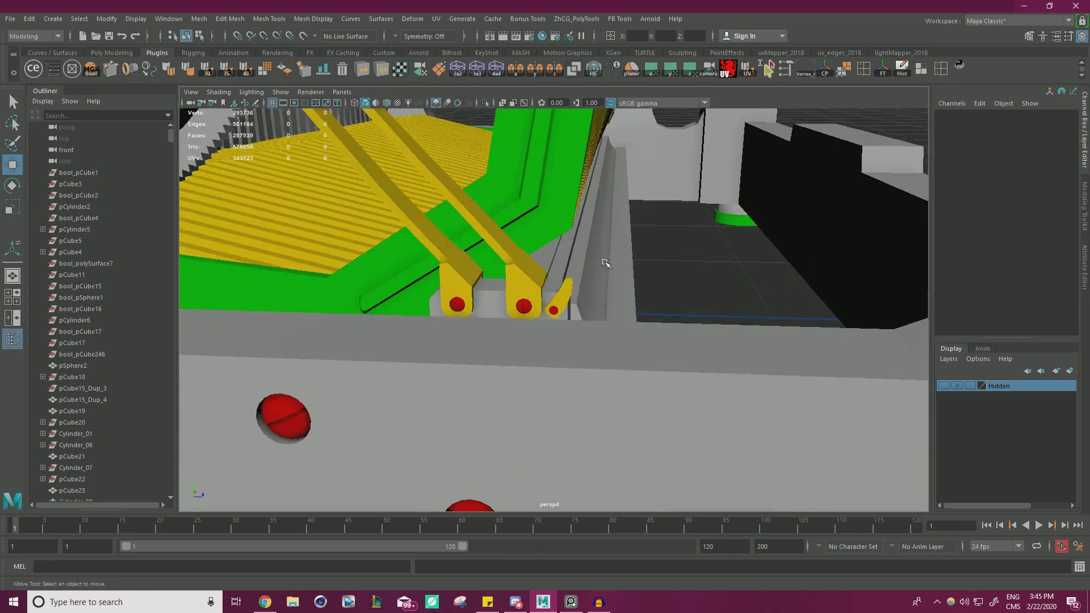
scroll(606, 264, "down", 5)
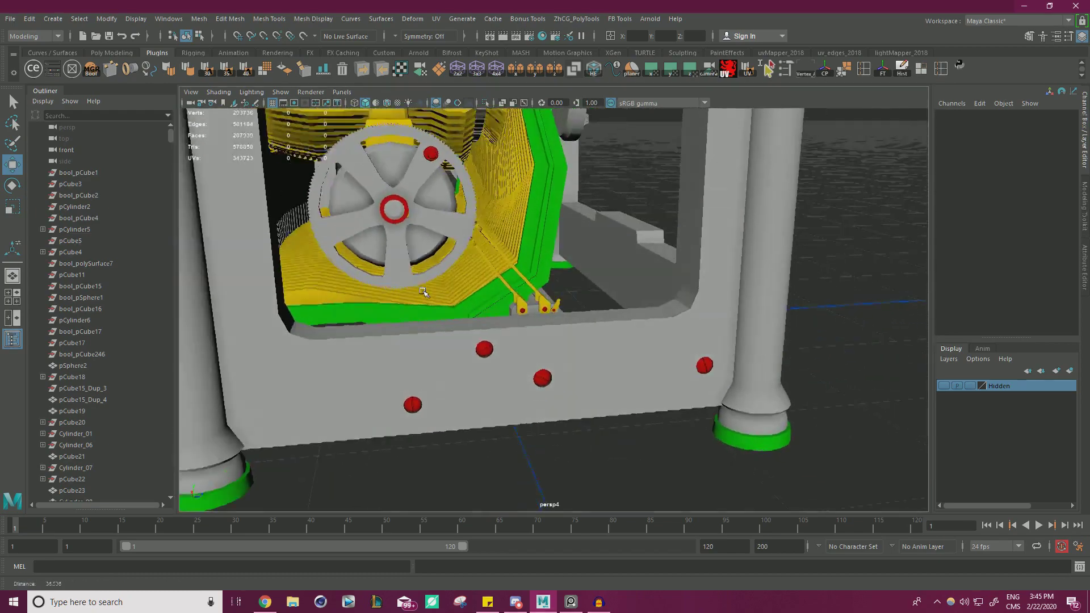
Step: Examine the linkage arms, mounting block and yellow tab beside the gear wheel from several angles
scroll(580, 299, "up", 4)
scroll(579, 299, "up", 2)
scroll(573, 296, "down", 4)
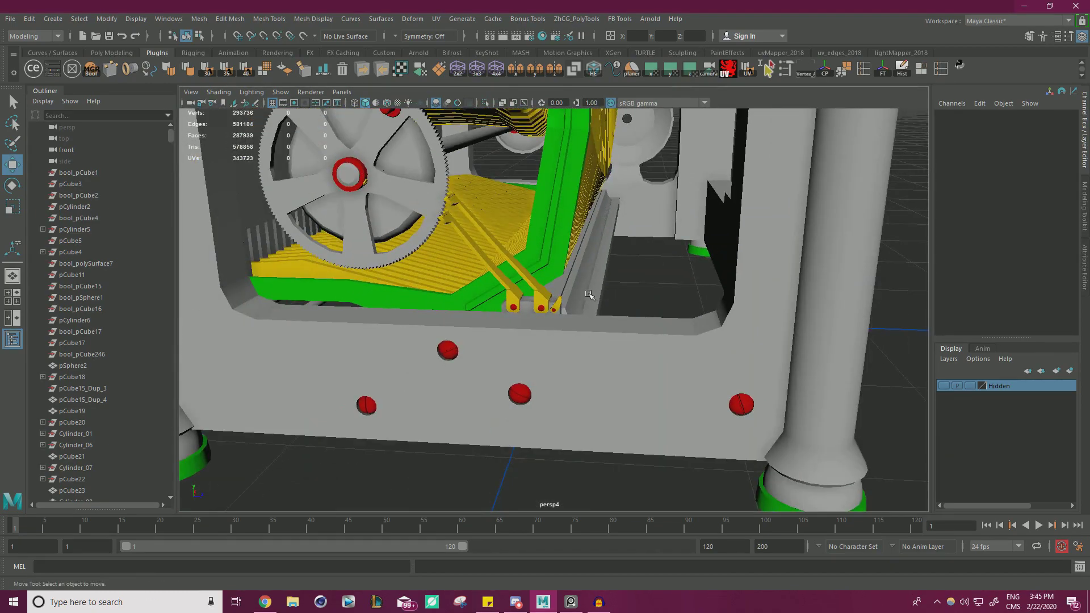
scroll(585, 290, "up", 2)
scroll(582, 284, "down", 1)
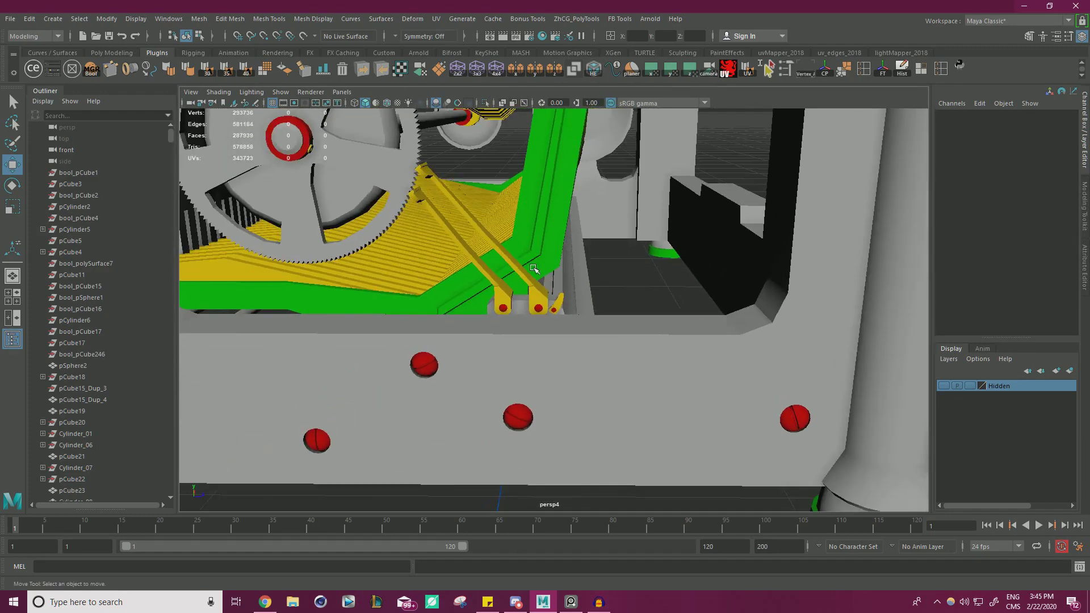
scroll(578, 280, "up", 1)
left_click_drag(578, 280, 591, 312, "alt")
middle_click_drag(503, 250, 555, 236, "alt")
scroll(562, 247, "up", 3)
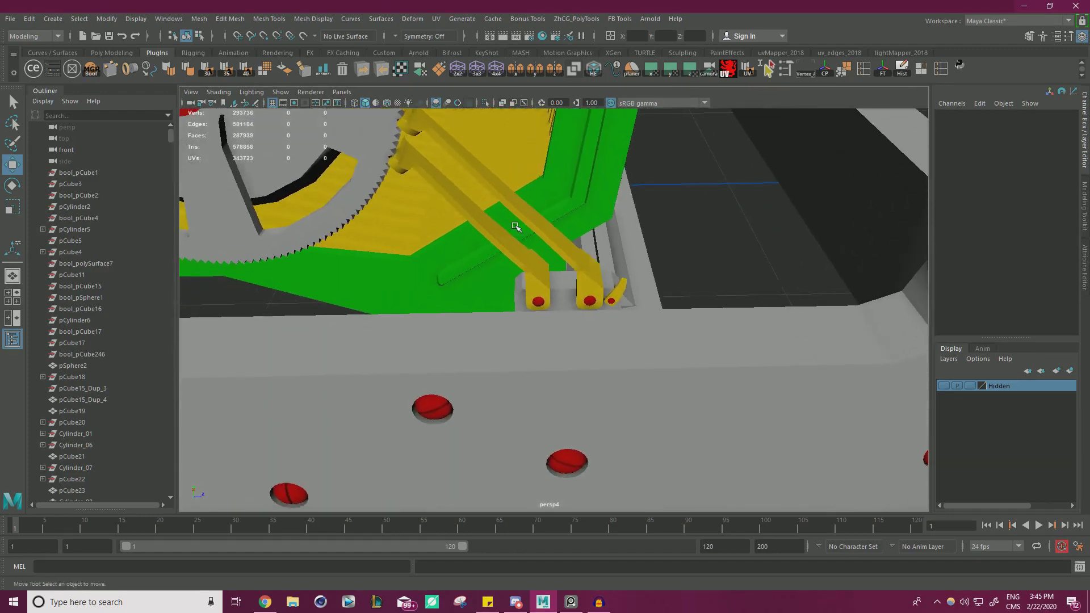
scroll(568, 256, "up", 2)
Step: Shift four vertices midway along the linkage arms to adjust the arms' shape, and clear the selection
left_click(531, 255)
right_click_drag(520, 252, 483, 256)
left_click_drag(483, 256, 497, 275, "alt")
right_click_drag(498, 275, 523, 292)
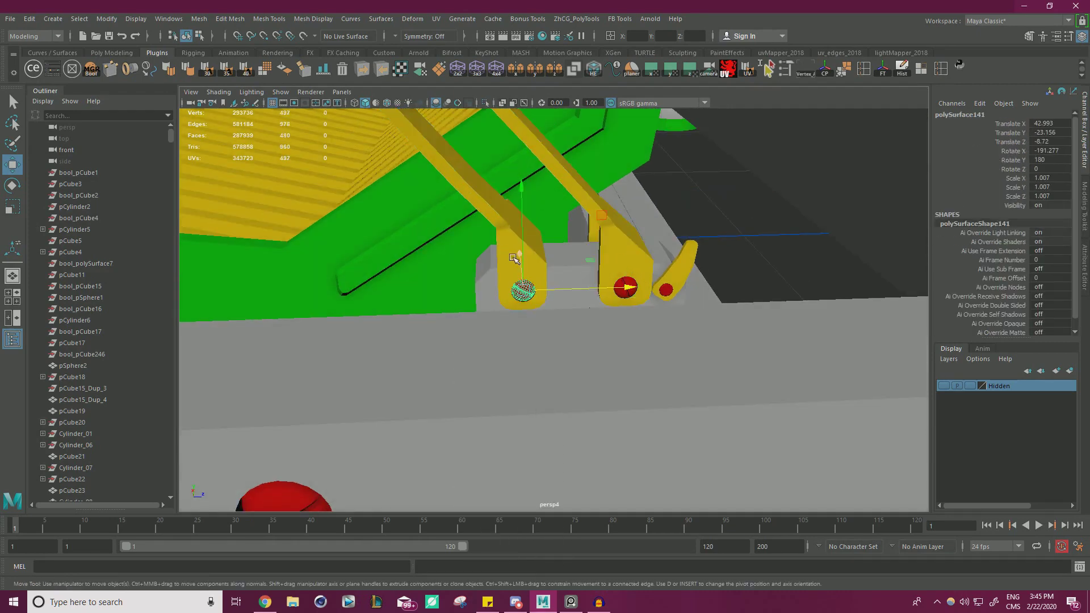
right_click_drag(743, 206, 682, 198)
left_click_drag(540, 233, 561, 207, "alt")
left_click_drag(561, 207, 605, 284, "alt")
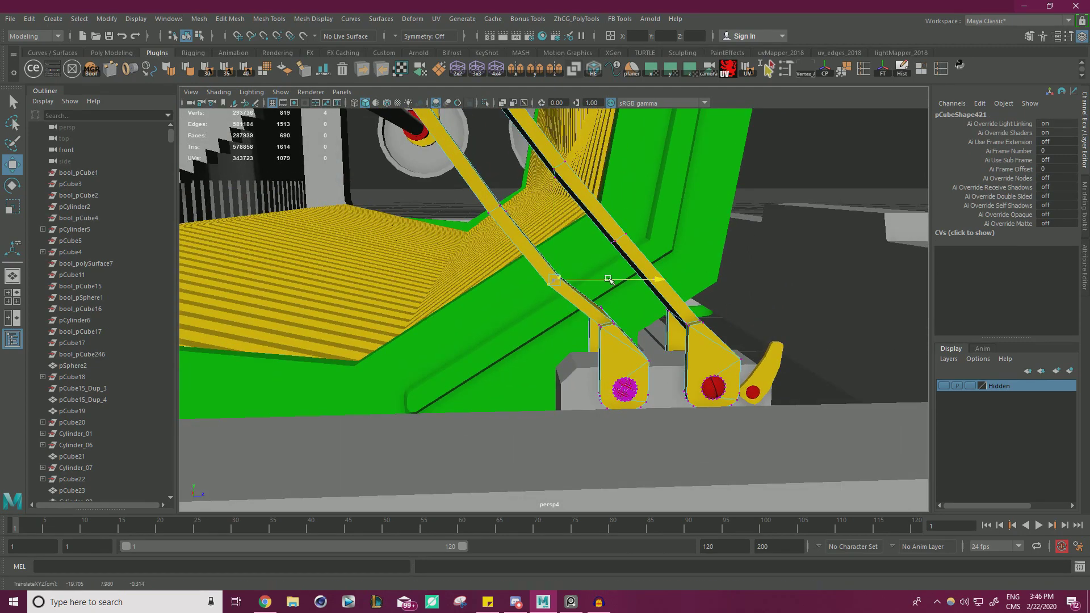
left_click_drag(466, 228, 576, 320, "alt")
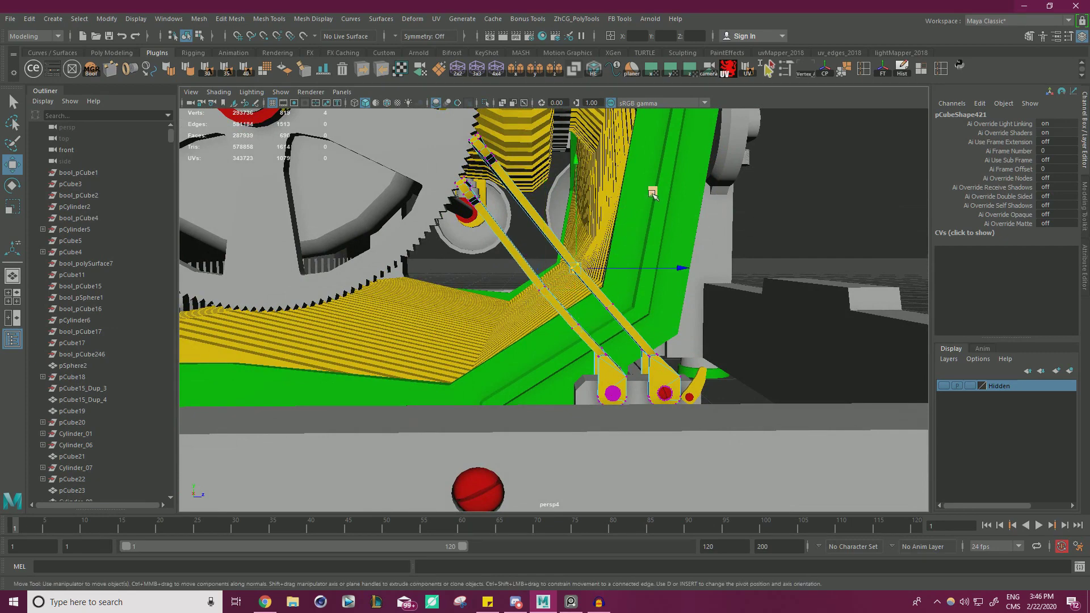
right_click_drag(808, 199, 841, 186)
left_click(835, 192)
Step: Show the wireframe overlay on the shaded typewriter model and frame its side
right_click_drag(824, 199, 500, 241, "alt")
left_click_drag(500, 241, 372, 132, "alt")
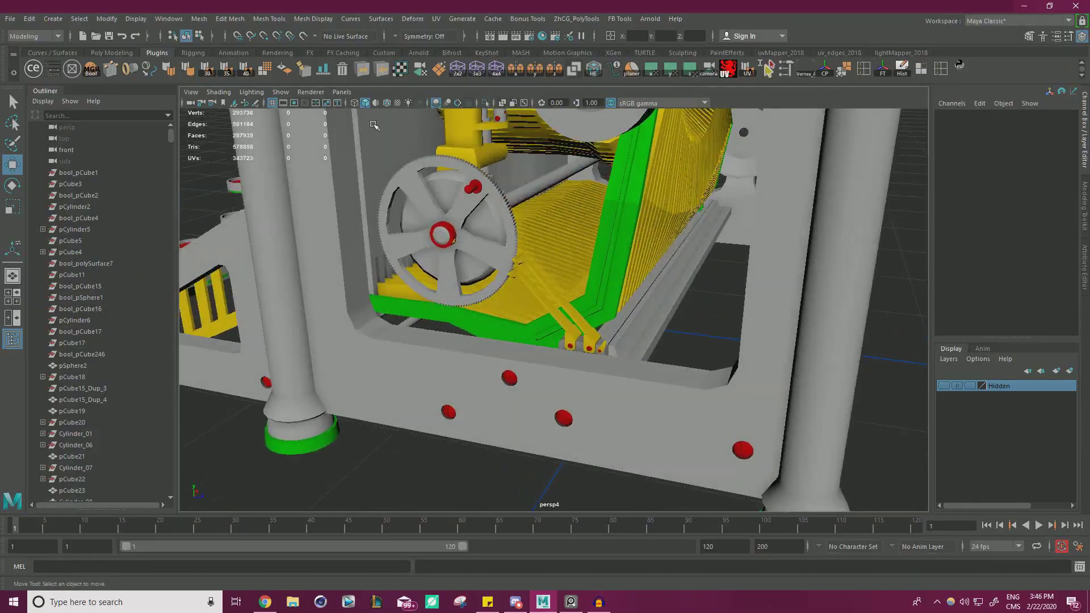
left_click(387, 104)
right_click_drag(756, 238, 698, 250, "alt")
mouse_move(699, 250)
left_mouse_down("alt")
mouse_move(653, 256)
mouse_move(775, 286)
mouse_move(799, 272)
mouse_move(710, 267)
left_mouse_up("alt")
right_click_drag(710, 267, 572, 263, "alt")
left_click_drag(572, 263, 600, 263, "alt")
Step: Switch to the reference board and examine the ribbed wheel behind the roller knob in photo 7
key("alt+Tab")
scroll(579, 304, "down", 5)
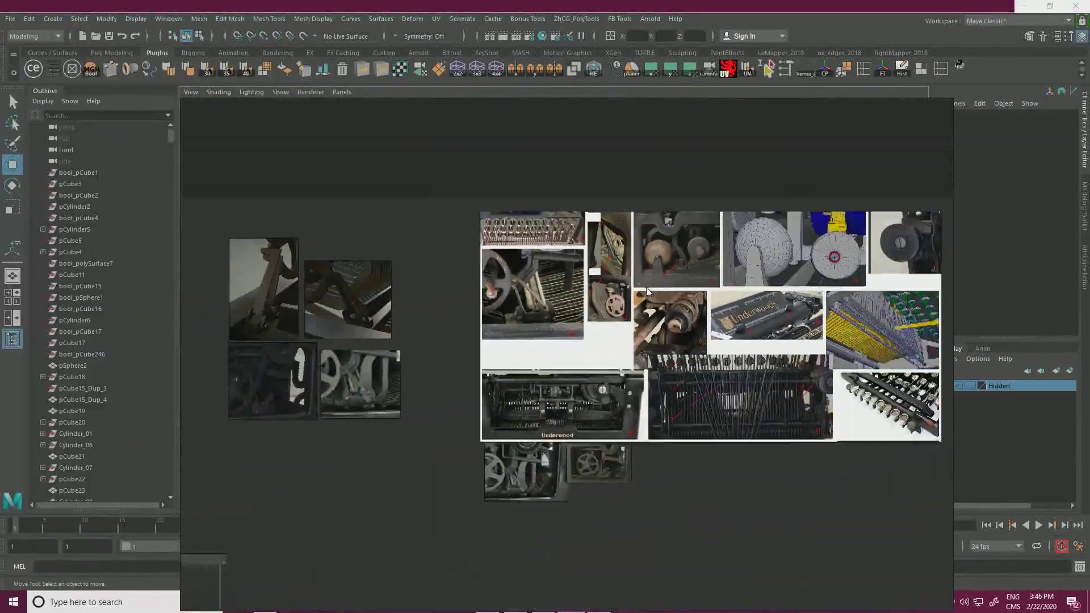
scroll(761, 296, "up", 4)
scroll(644, 315, "down", 3)
scroll(585, 301, "up", 5)
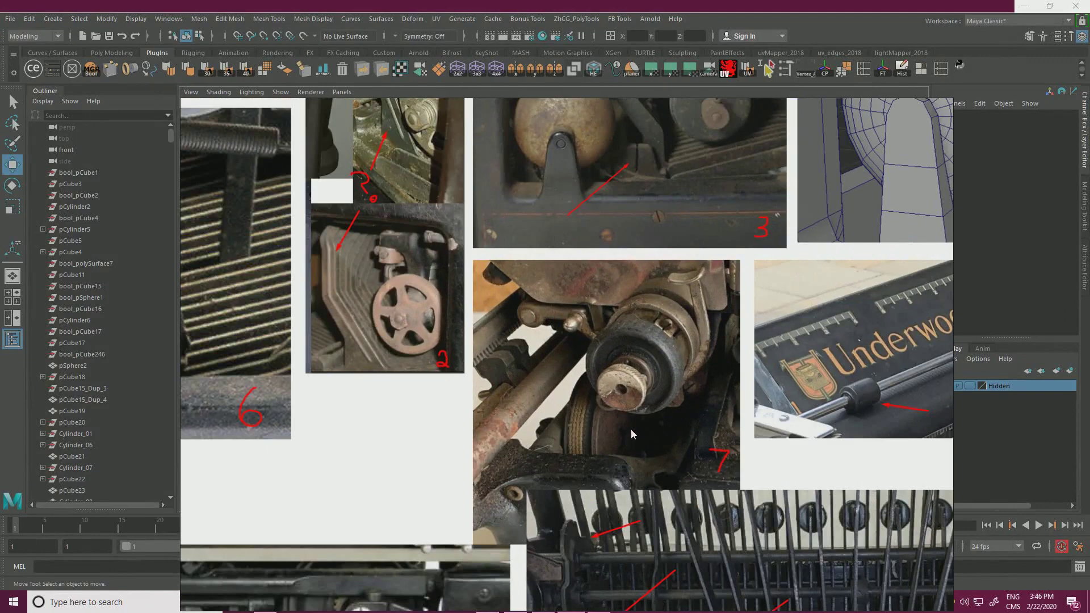
scroll(632, 432, "up", 5)
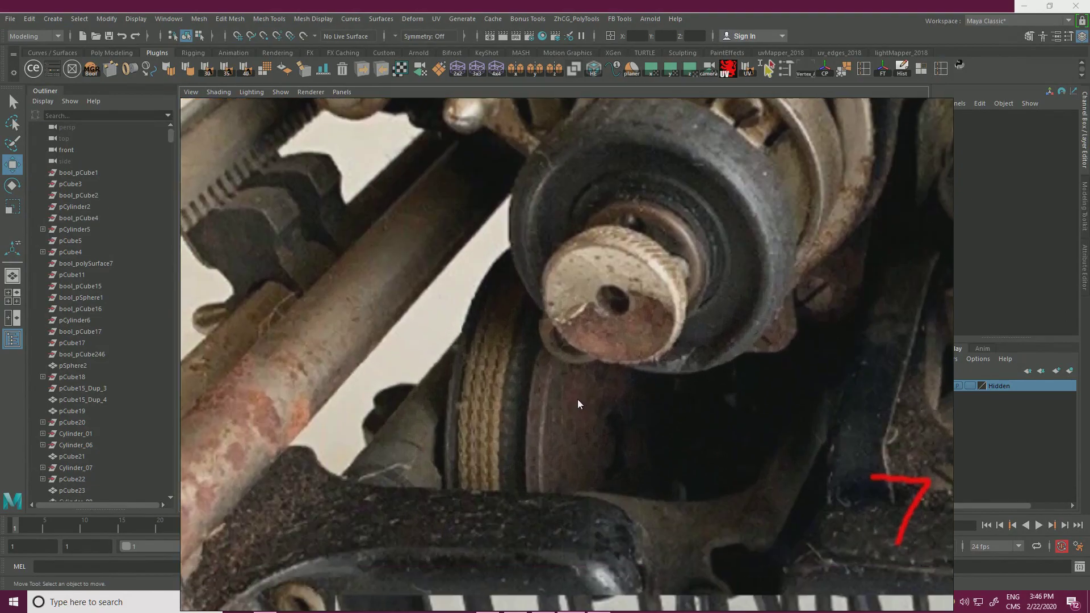
middle_click_drag(585, 408, 630, 387)
right_click_drag(630, 387, 0, 294)
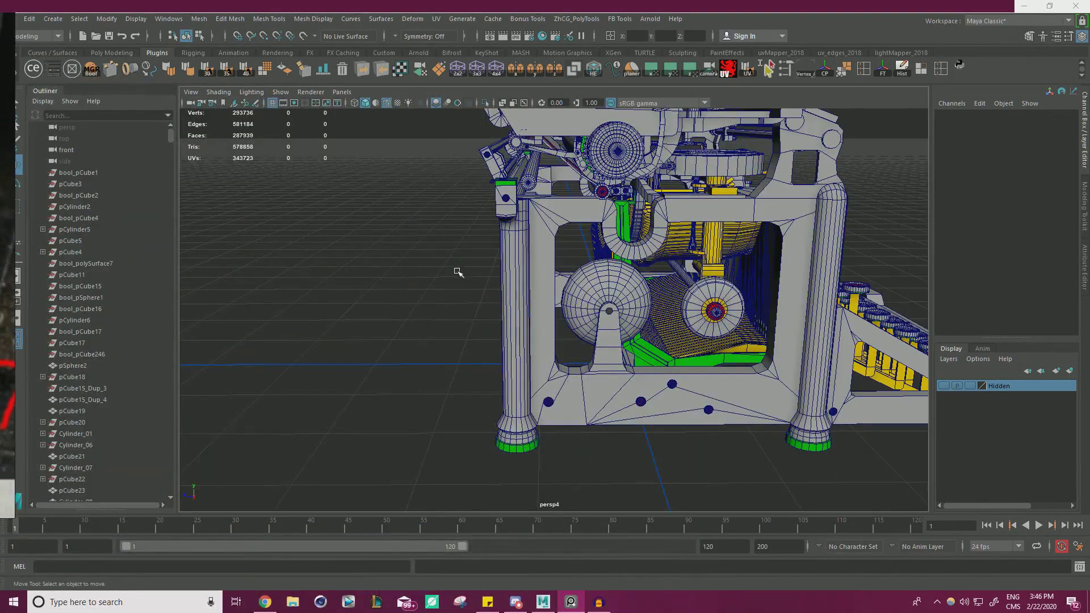
Step: Select the flat round cylinder behind the large sphere and compare it with the wheel in reference photo 7
left_click(458, 272)
scroll(529, 267, "down", 4)
scroll(531, 268, "up", 10)
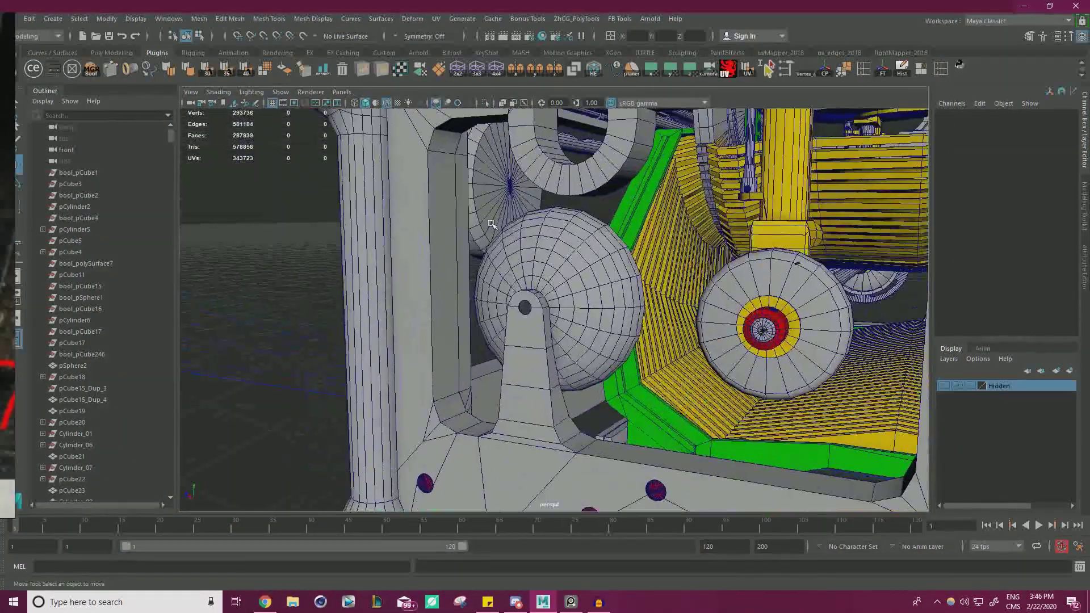
left_click(489, 200)
key("alt+Tab")
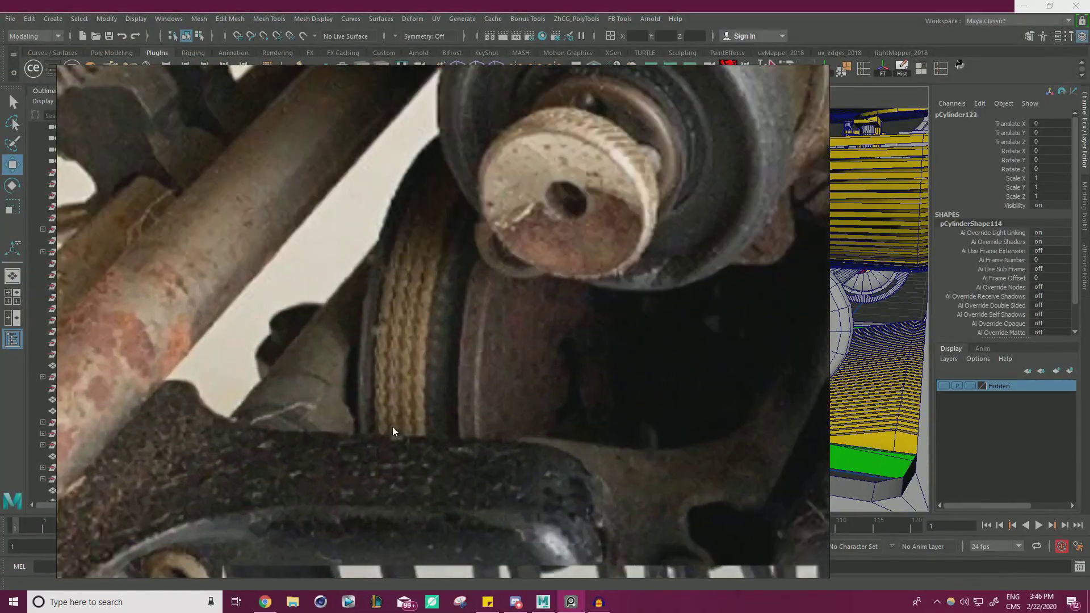
right_click_drag(397, 318, 0, 295)
Step: Inspect the selected cylinder and the neighbouring typewriter parts from several sides
left_click_drag(454, 273, 668, 278, "alt")
middle_click_drag(669, 278, 533, 291, "alt")
left_click_drag(532, 291, 589, 331, "alt")
right_click_drag(588, 330, 562, 327, "alt")
left_click_drag(563, 327, 726, 301, "alt")
right_click_drag(726, 300, 767, 301, "alt")
middle_click_drag(767, 301, 573, 306, "alt")
left_click_drag(574, 306, 523, 341, "alt")
right_click_drag(522, 340, 500, 336, "alt")
left_click_drag(597, 335, 399, 336, "alt")
right_click_drag(682, 301, 636, 281, "alt")
left_click_drag(634, 279, 602, 318, "alt")
left_click(599, 602)
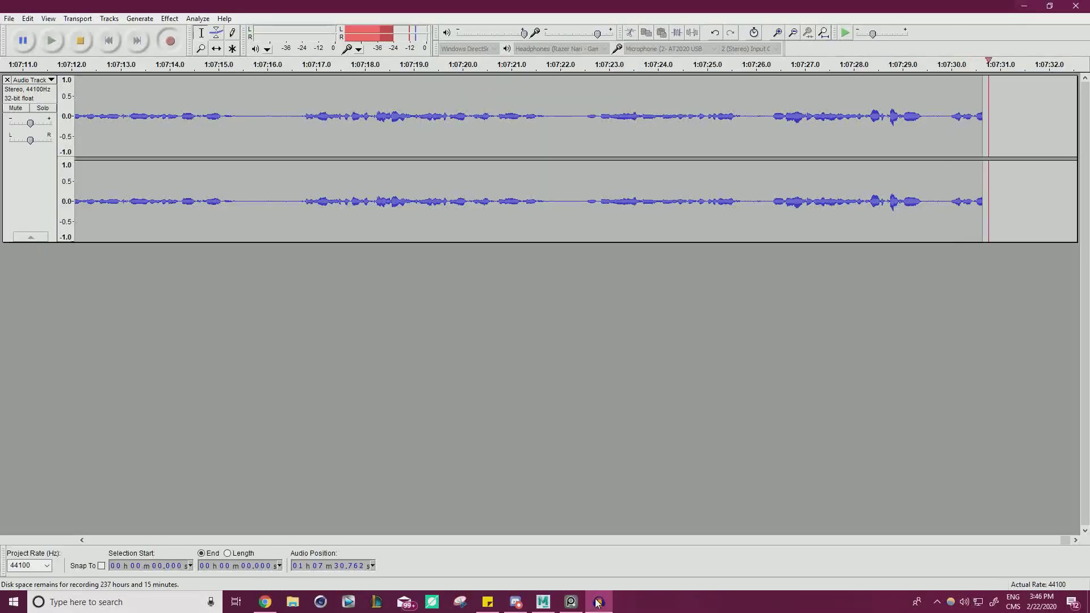
left_click(599, 602)
Step: Look over the typewriter model and check its parts against the numbered photos on the reference board
right_click_drag(617, 391, 562, 363, "alt")
middle_click_drag(673, 329, 637, 290, "alt")
left_click_drag(638, 291, 585, 288, "alt")
right_click_drag(598, 283, 536, 290, "alt")
left_click_drag(536, 289, 573, 335, "alt")
key("alt+Tab")
scroll(558, 322, "down", 10)
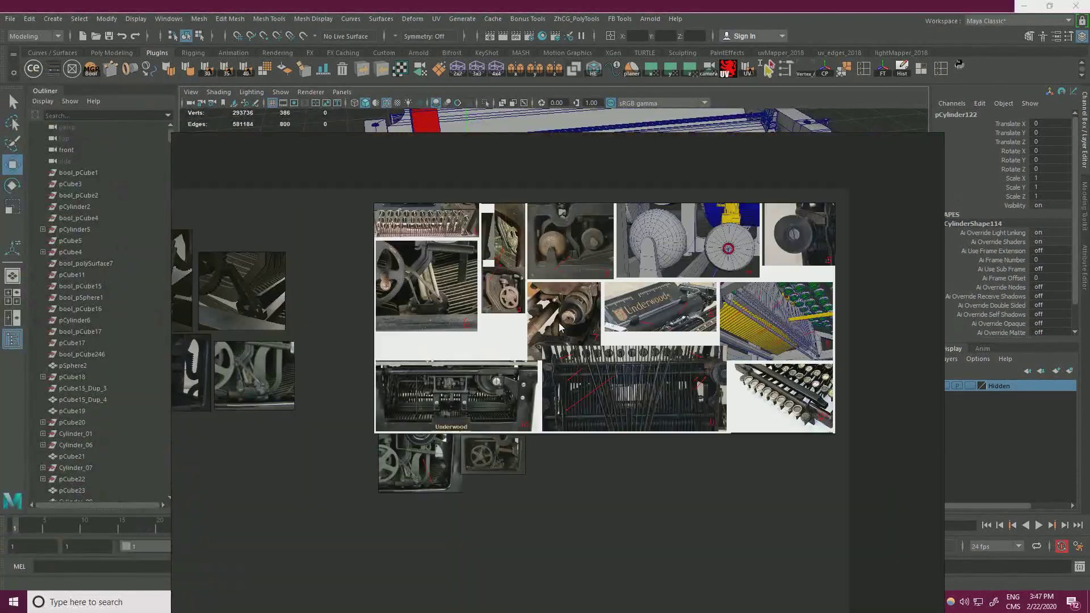
scroll(560, 327, "up", 5)
middle_click_drag(867, 311, 806, 263)
scroll(806, 261, "down", 2)
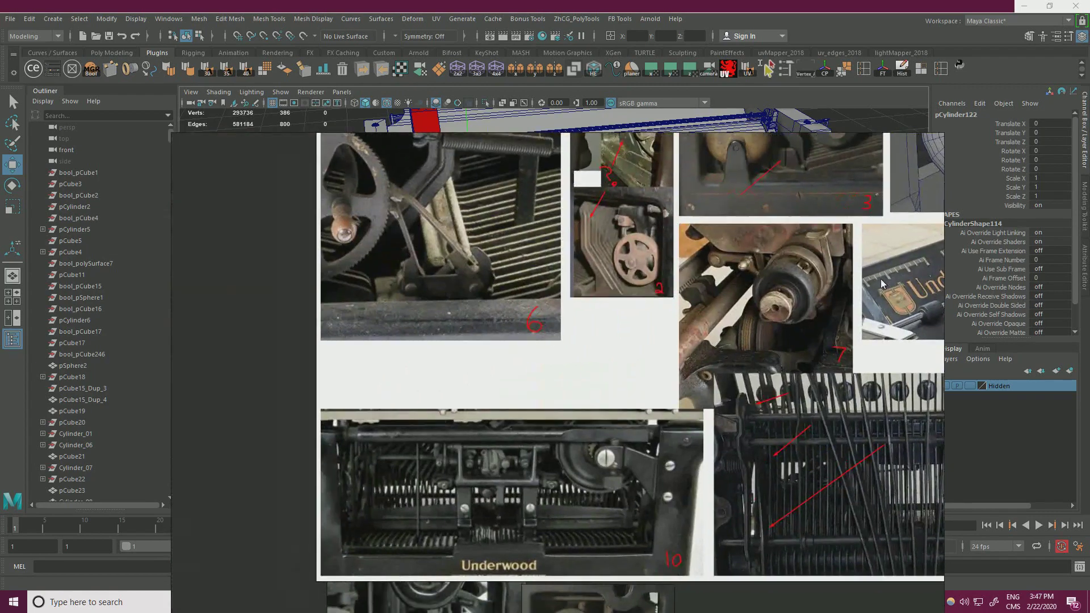
scroll(785, 322, "down", 3)
scroll(707, 348, "down", 3)
scroll(709, 350, "up", 2)
right_click_drag(713, 352, 0, 339)
Step: Examine the side frame, gear wheel and linkage arms of the typewriter from outside and close up
left_click_drag(675, 343, 499, 307, "alt")
scroll(697, 321, "up", 3)
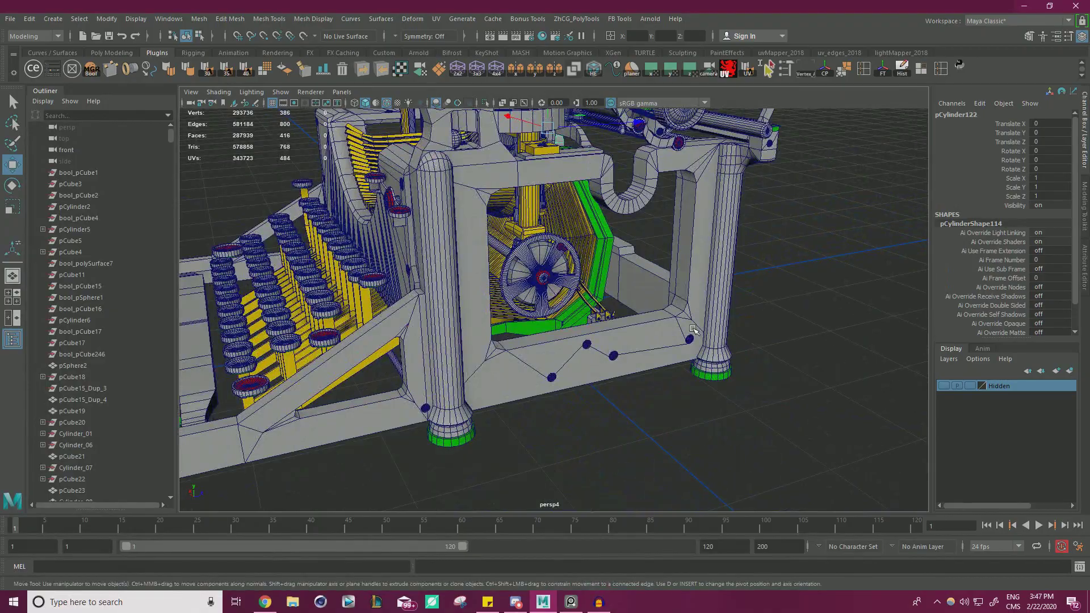
scroll(693, 330, "down", 3)
left_click_drag(693, 329, 609, 320, "alt")
scroll(609, 320, "up", 5)
left_click_drag(436, 223, 514, 320, "alt")
middle_click_drag(514, 321, 544, 277, "alt")
scroll(397, 199, "up", 3)
left_click_drag(544, 277, 576, 284, "alt")
scroll(597, 275, "down", 4)
right_click_drag(577, 284, 364, 307, "alt")
left_click_drag(364, 306, 413, 270, "alt")
Step: Review the numbered reference photos again, including 7, 10, 11 and 12, and the whole reference board
right_click_drag(0, 272, 619, 267)
scroll(653, 261, "up", 4)
middle_click_drag(682, 259, 336, 331)
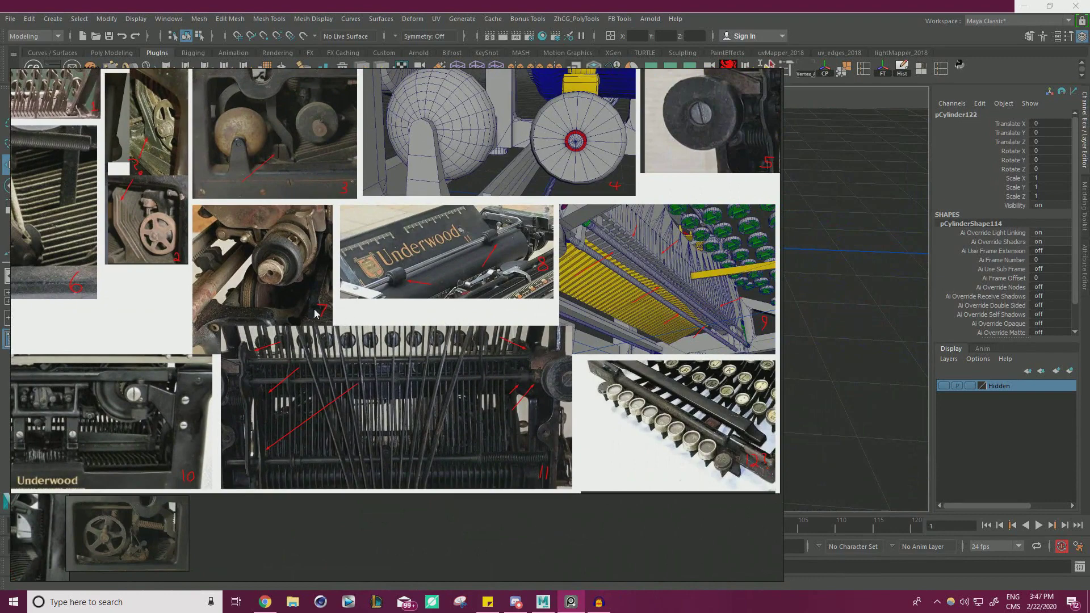
scroll(348, 289, "down", 3)
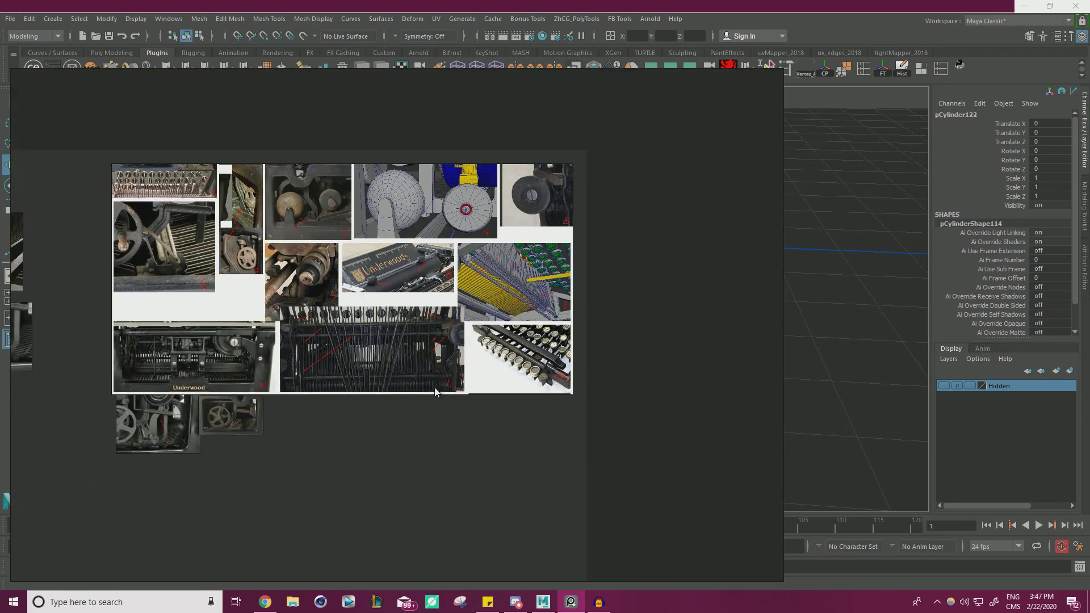
scroll(516, 376, "up", 4)
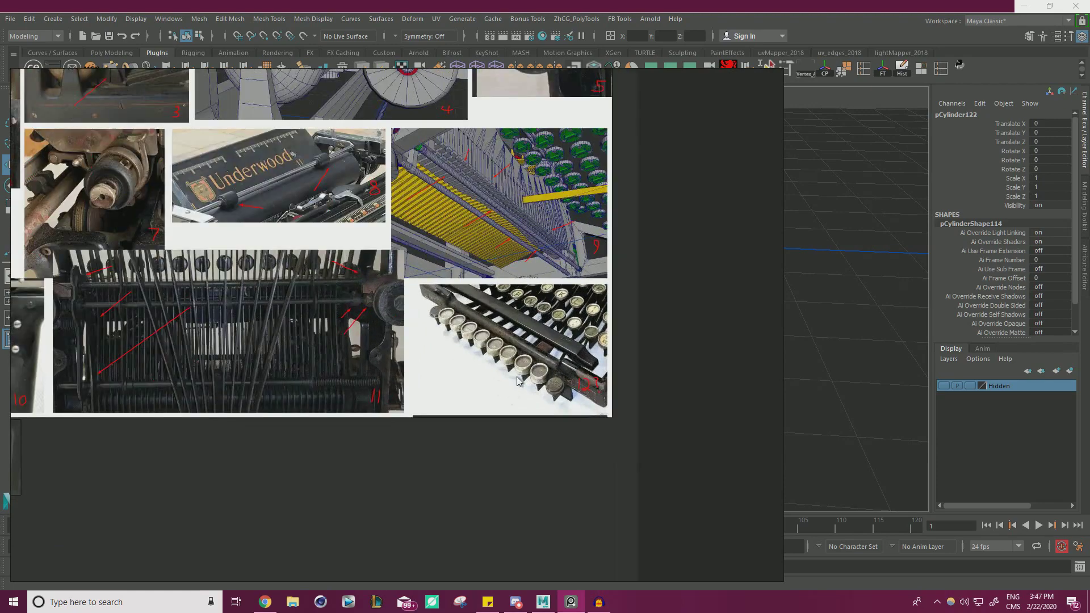
scroll(305, 362, "down", 2)
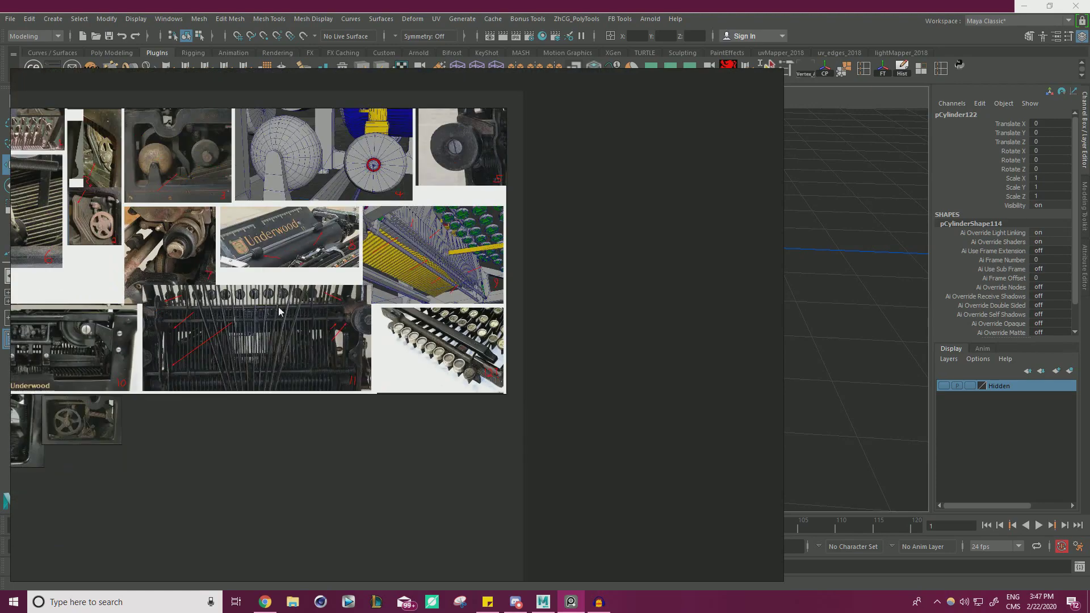
middle_click_drag(307, 307, 527, 267)
scroll(524, 281, "up", 3)
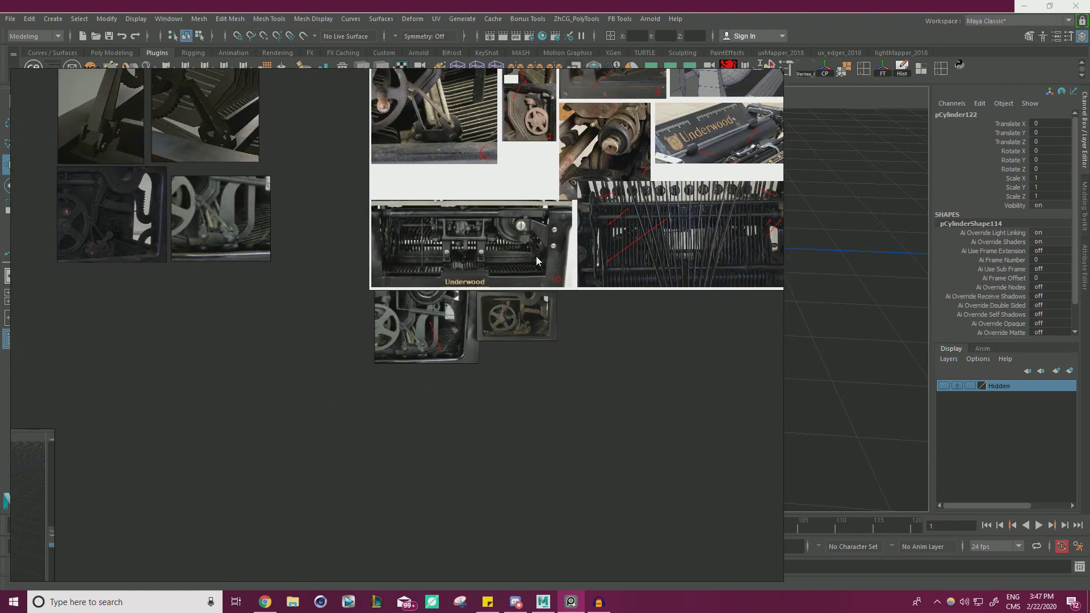
scroll(417, 299, "down", 3)
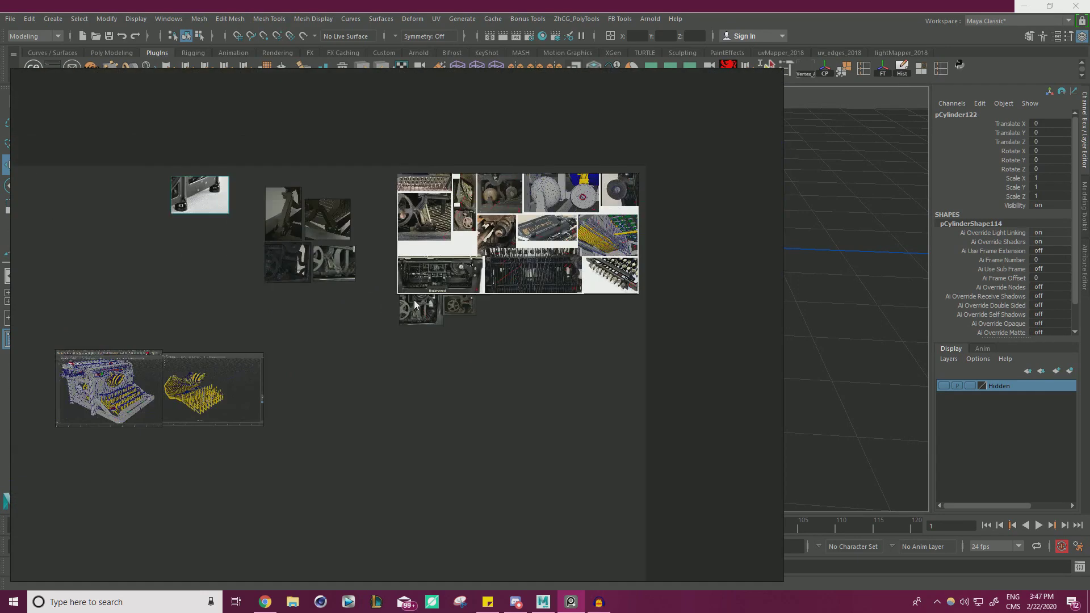
middle_click_drag(505, 250, 510, 316)
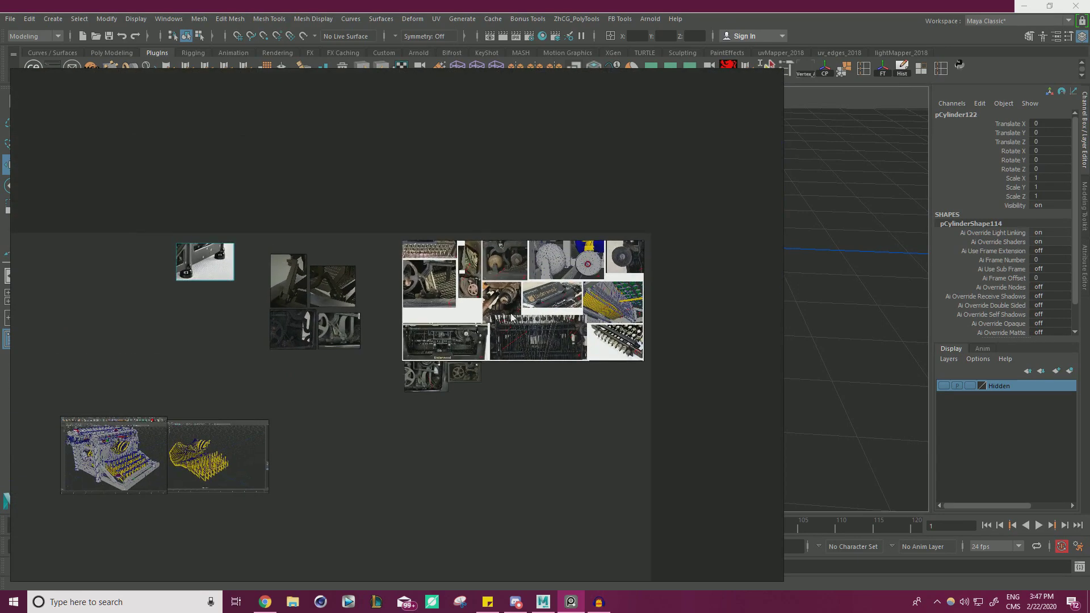